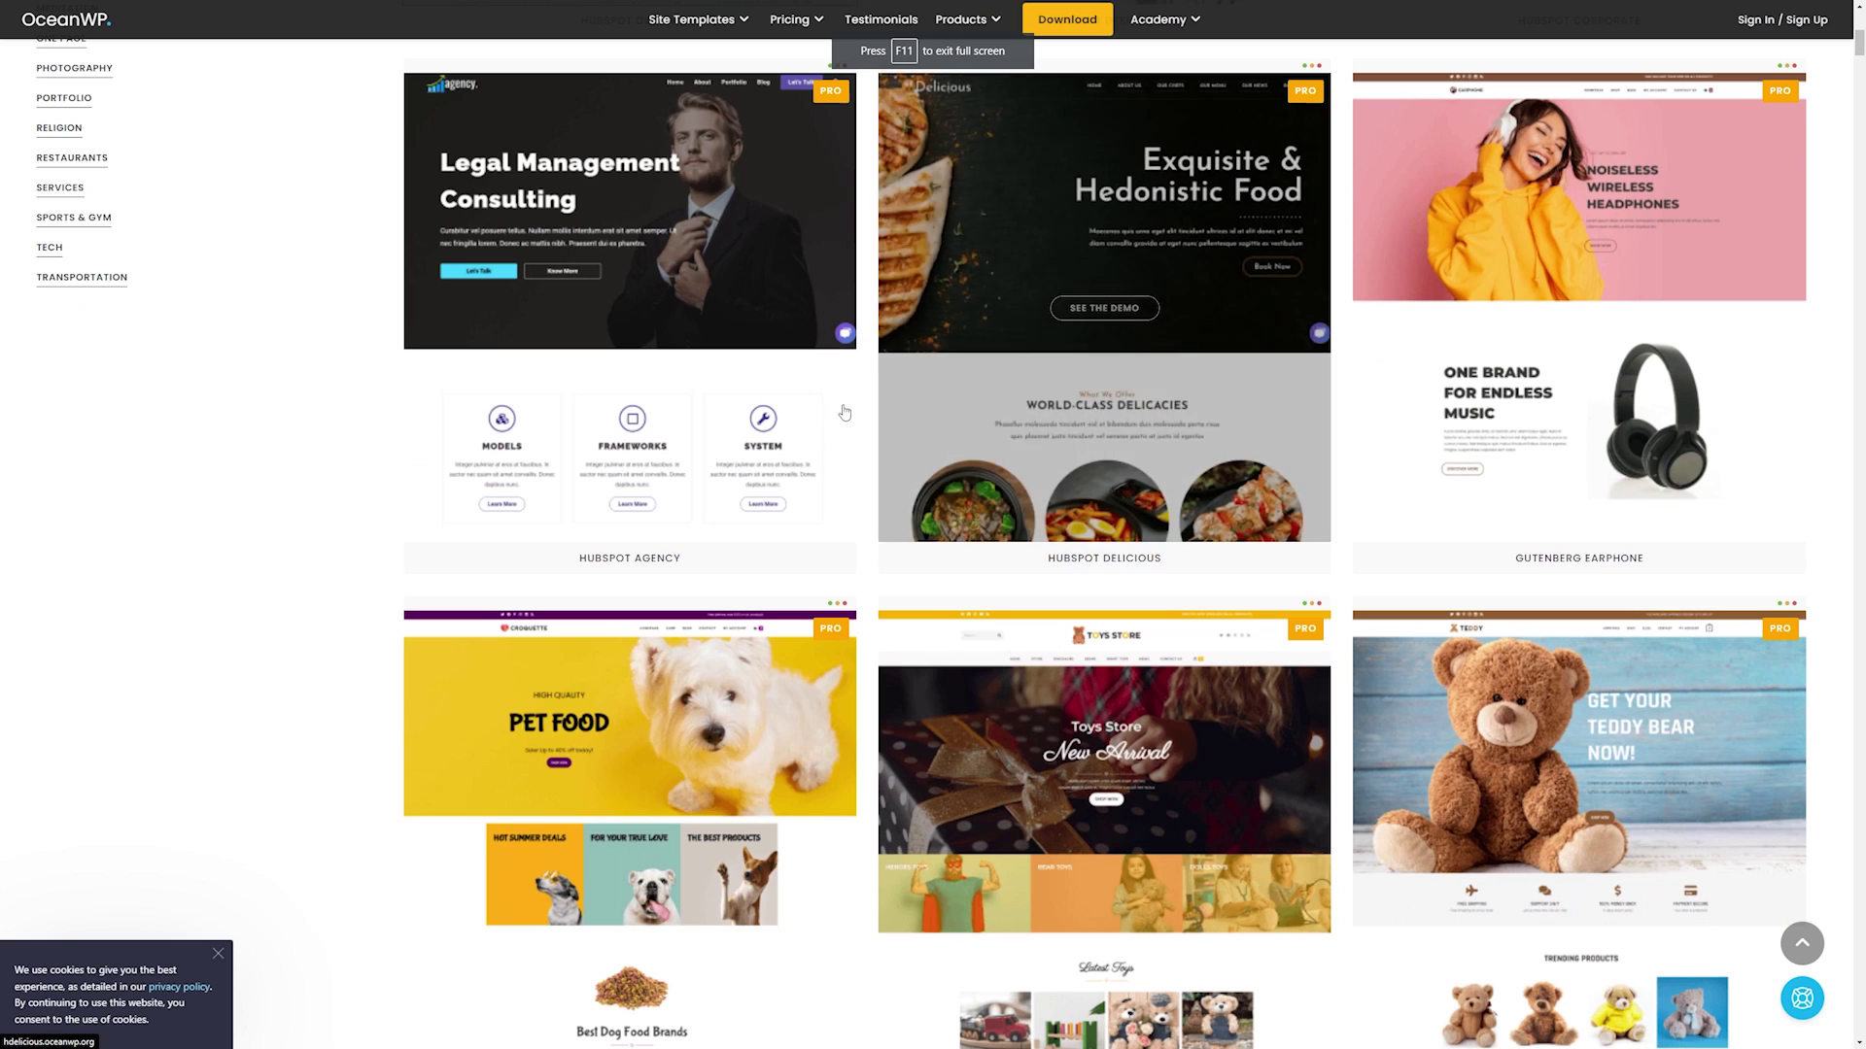
Step: Browse the OceanWP site templates and open the demo of the Gutenberg Coaching template
scroll(680, 486, "down", 2)
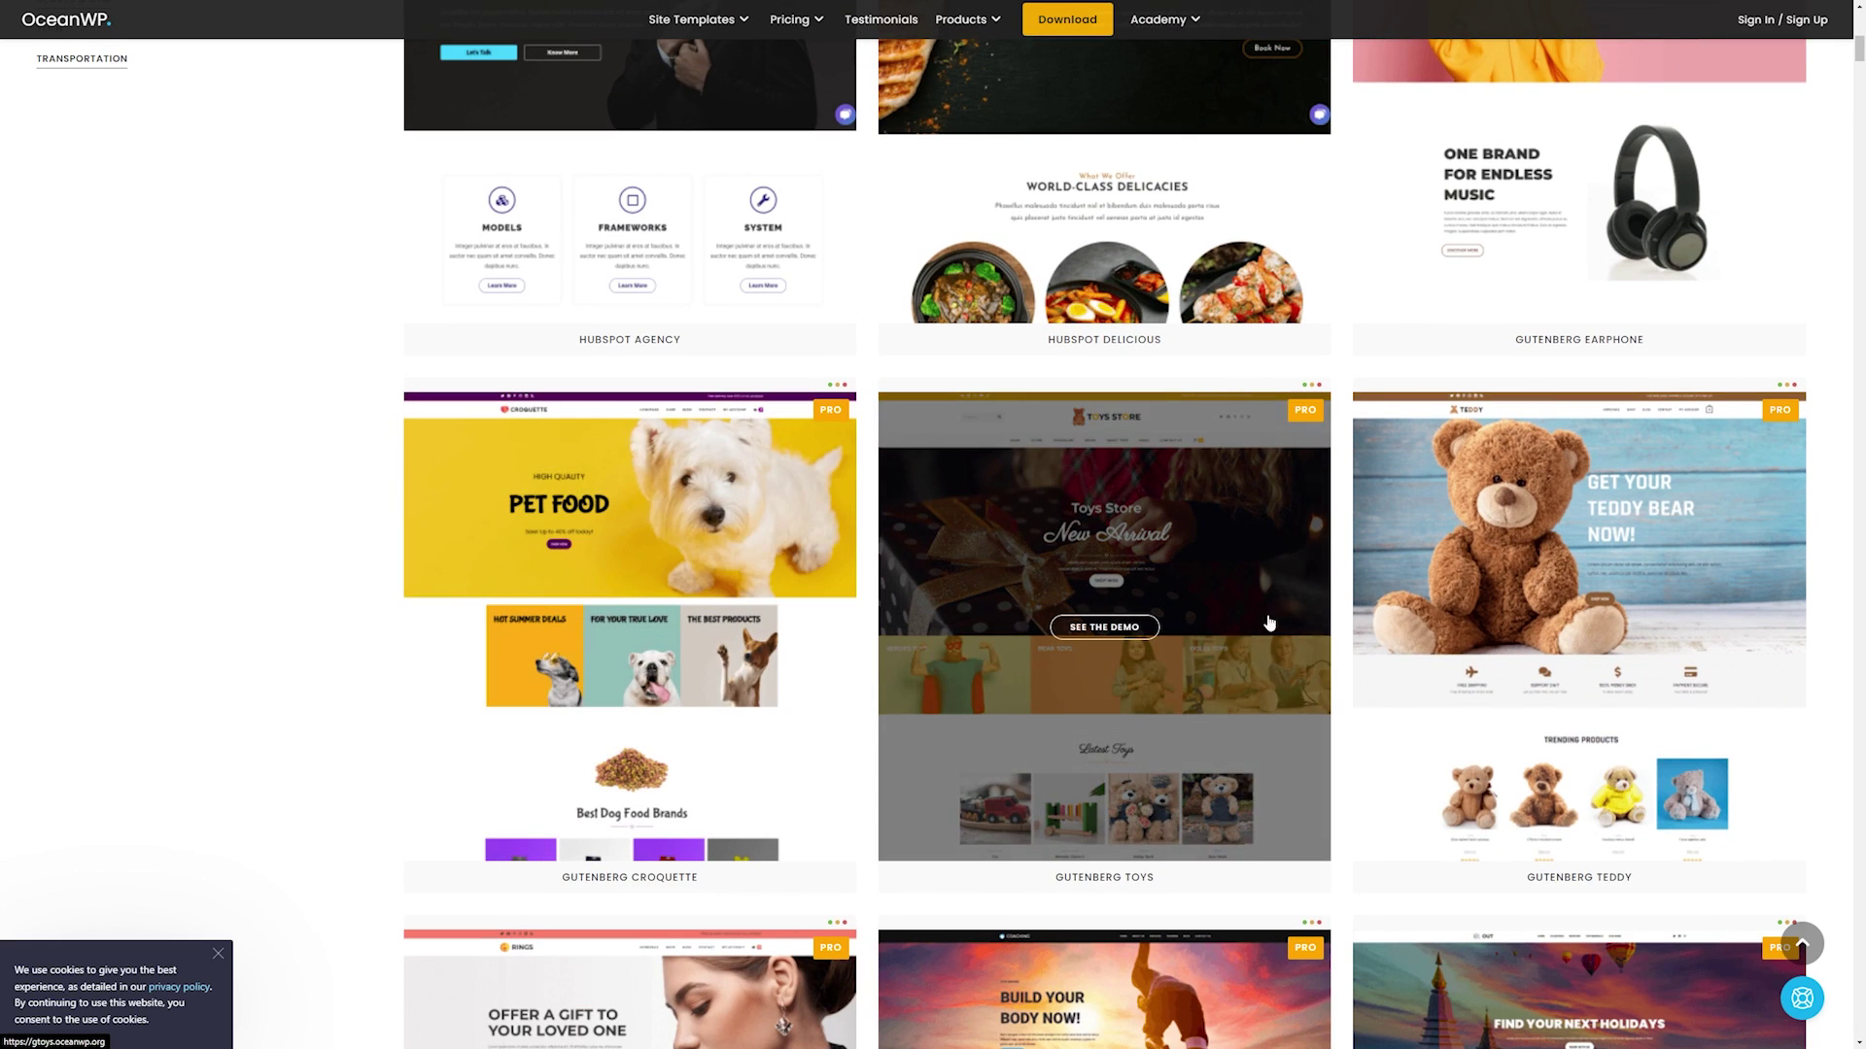
scroll(1538, 616, "down", 4)
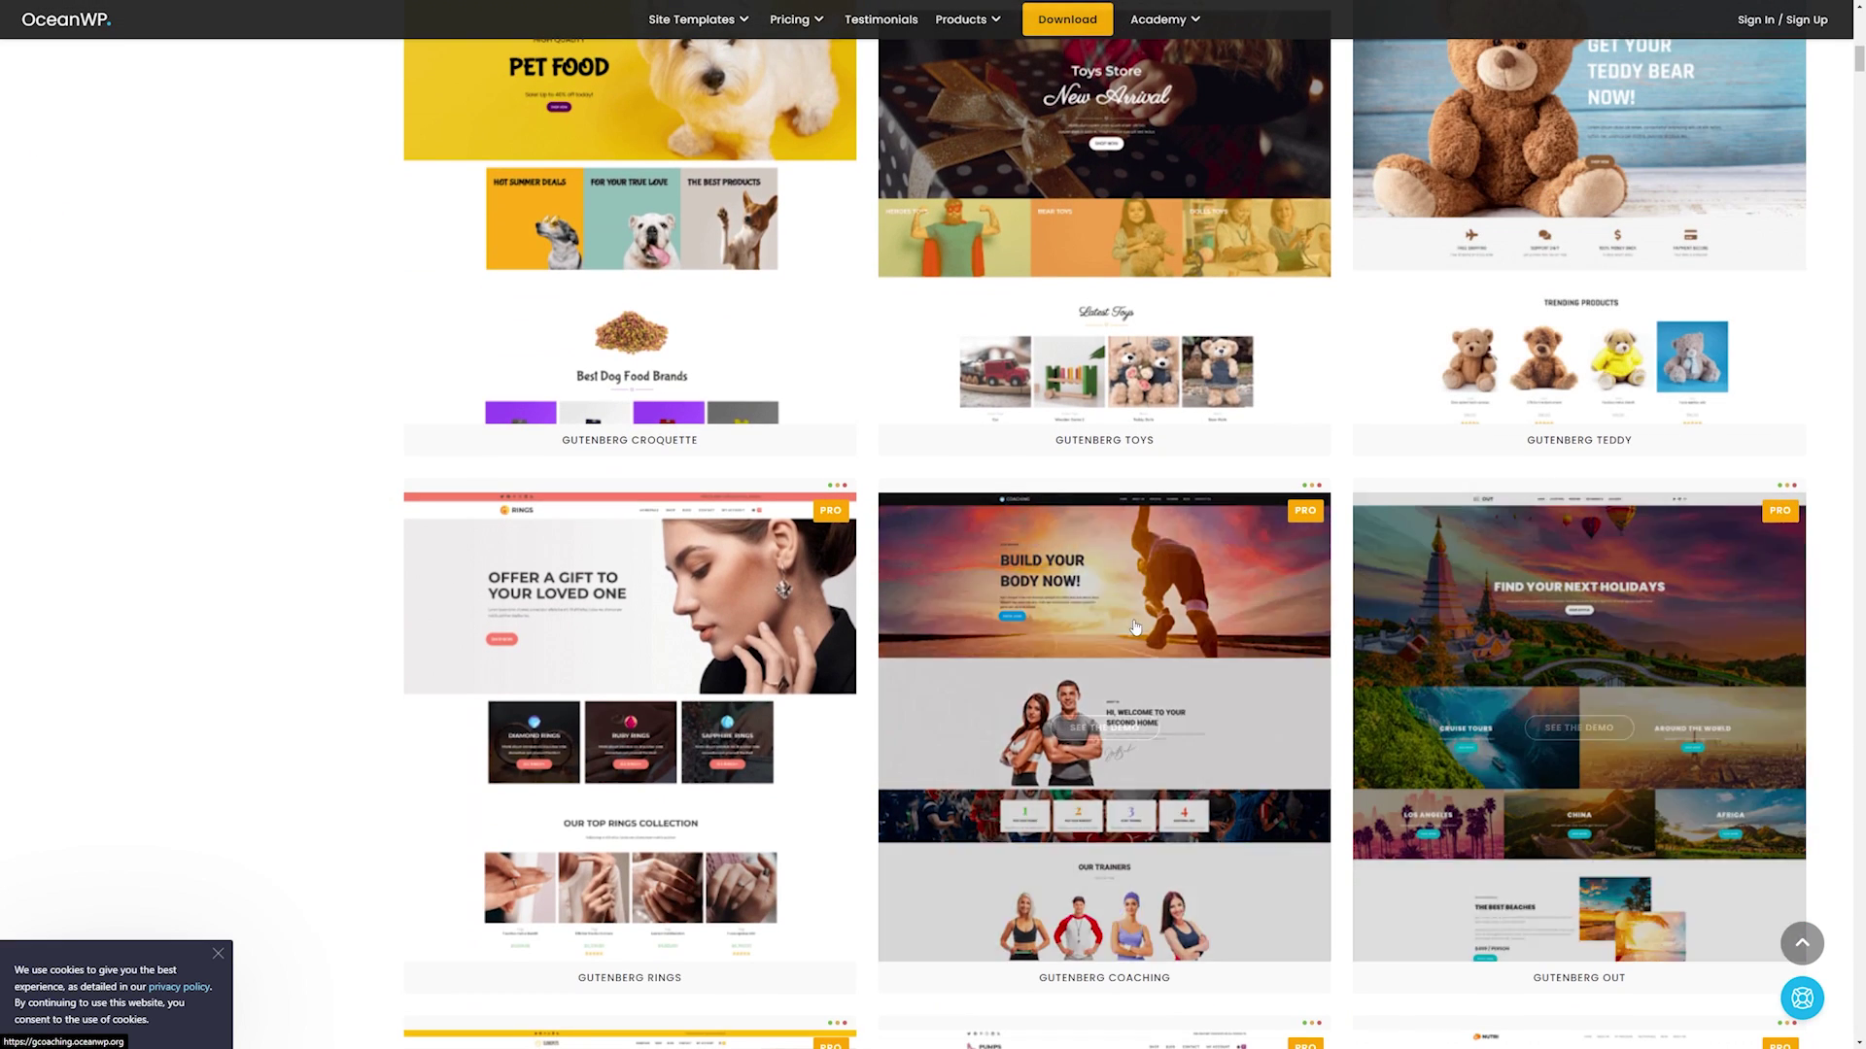
left_click(1121, 739)
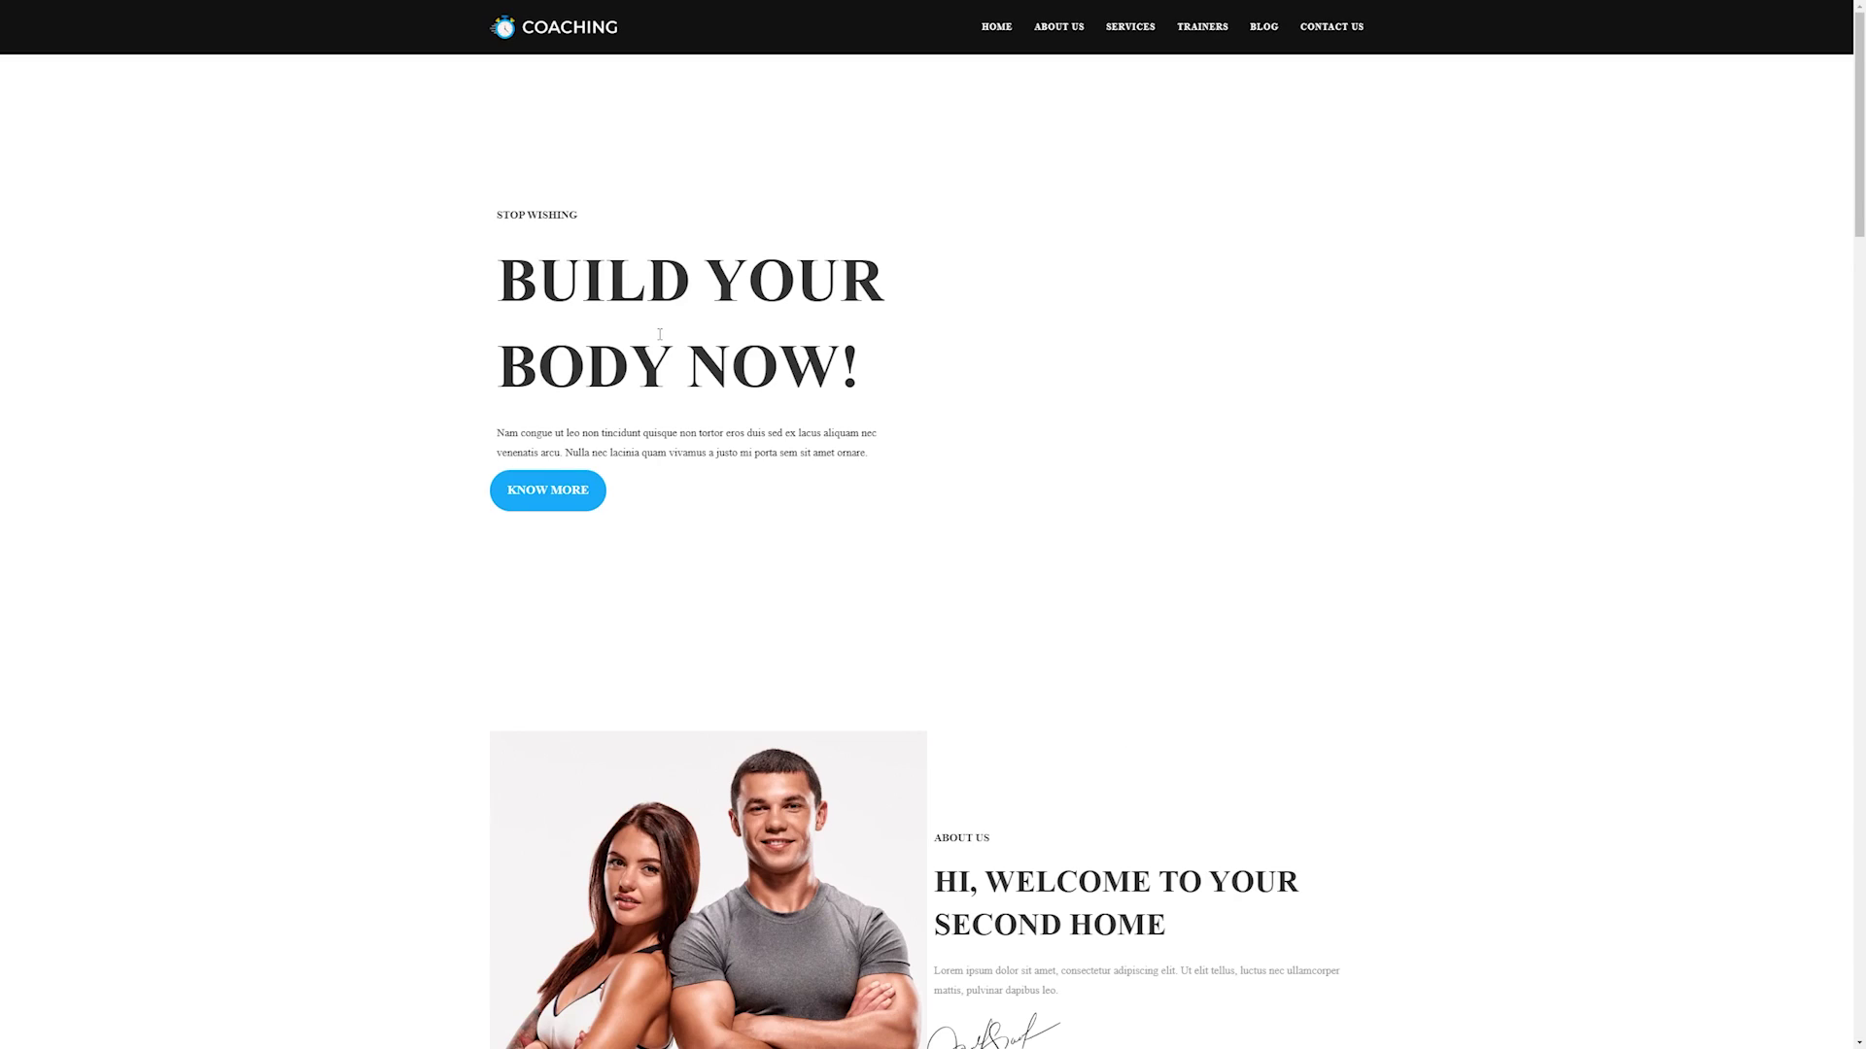
Step: Look through the Coaching demo's home page, from the hero section past the trainers to the latest gallery and back up
scroll(784, 335, "down", 6)
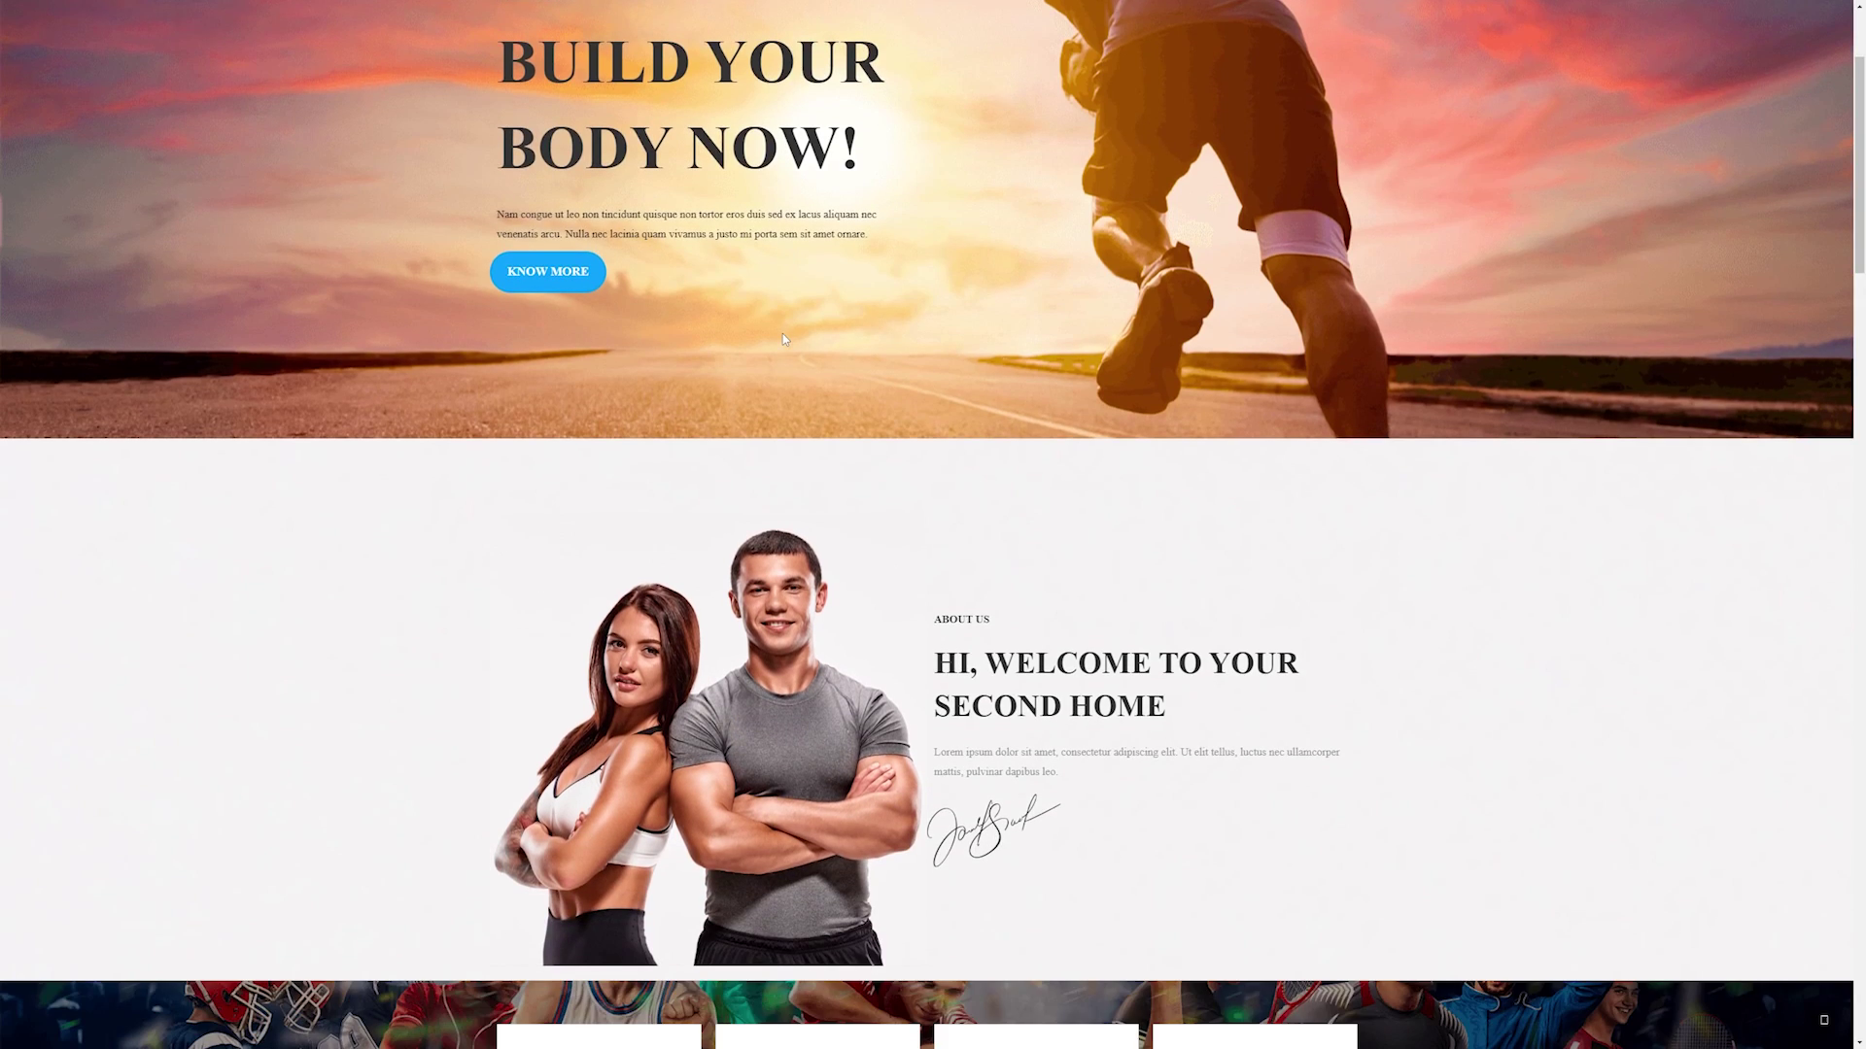
scroll(785, 340, "down", 6)
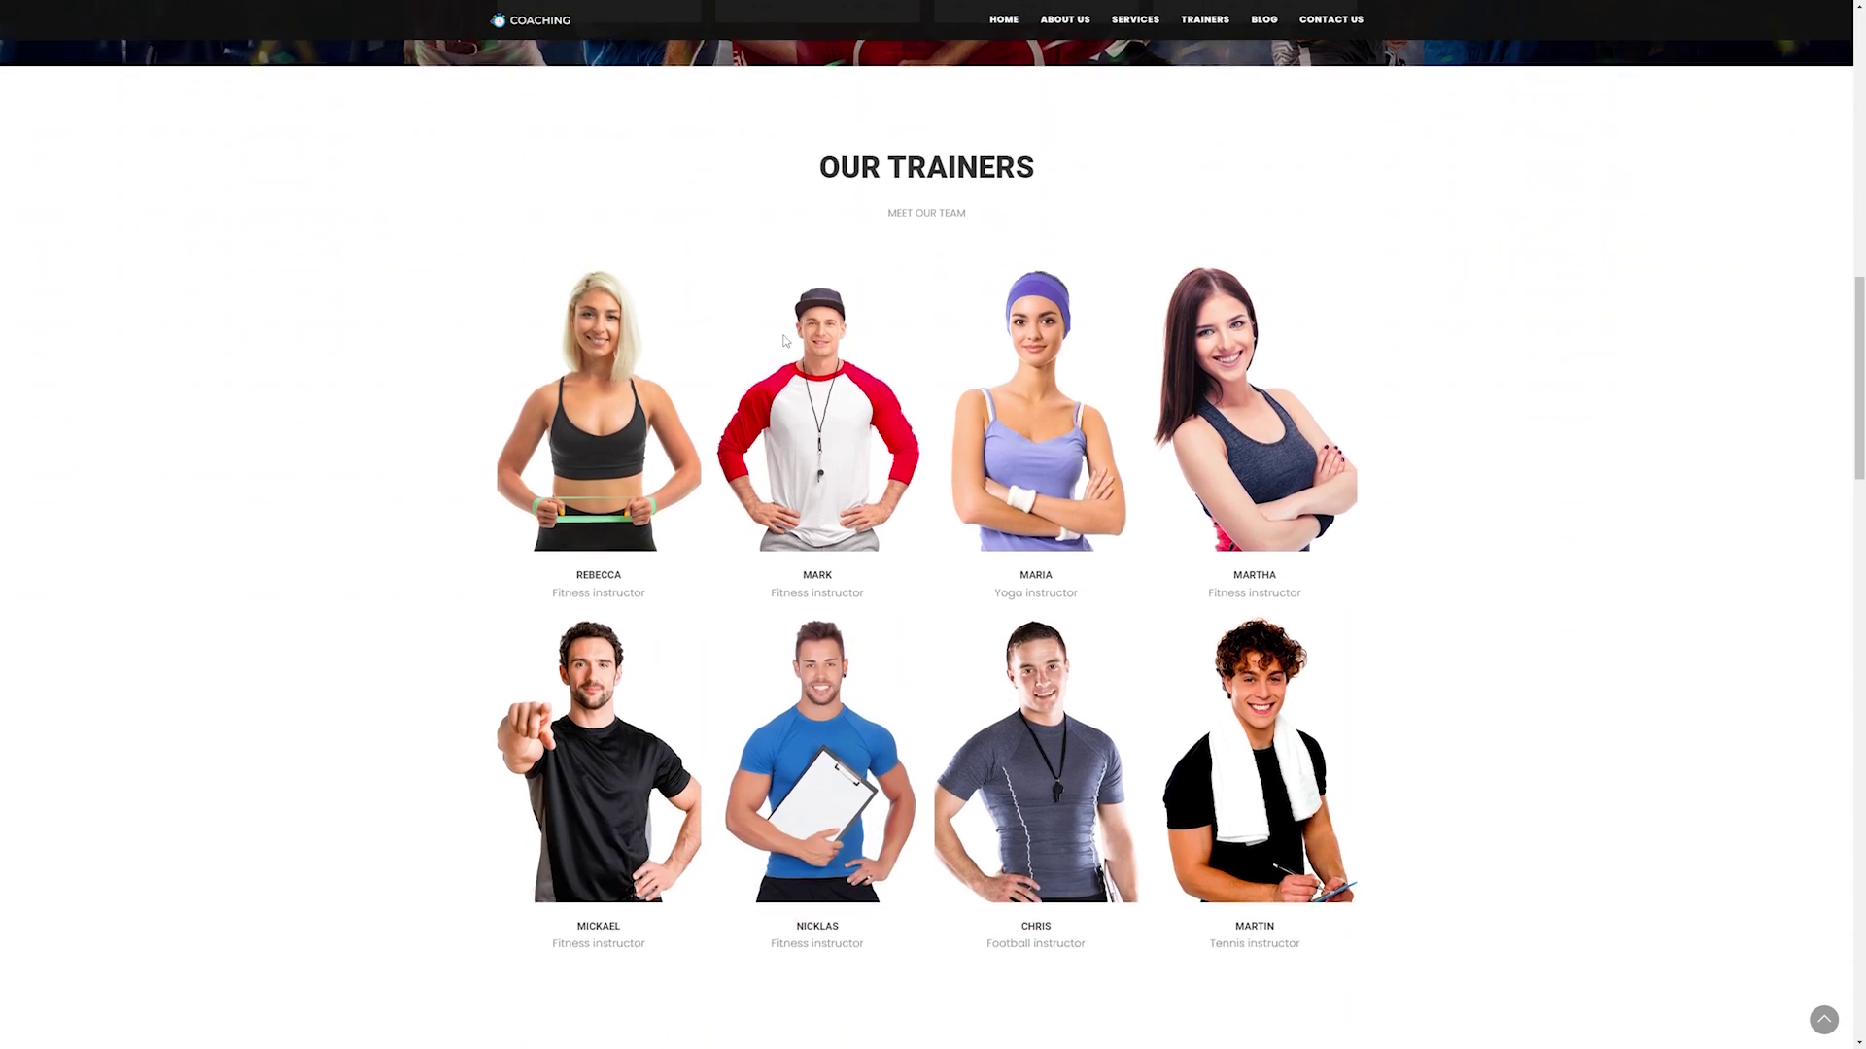
scroll(1131, 565, "down", 8)
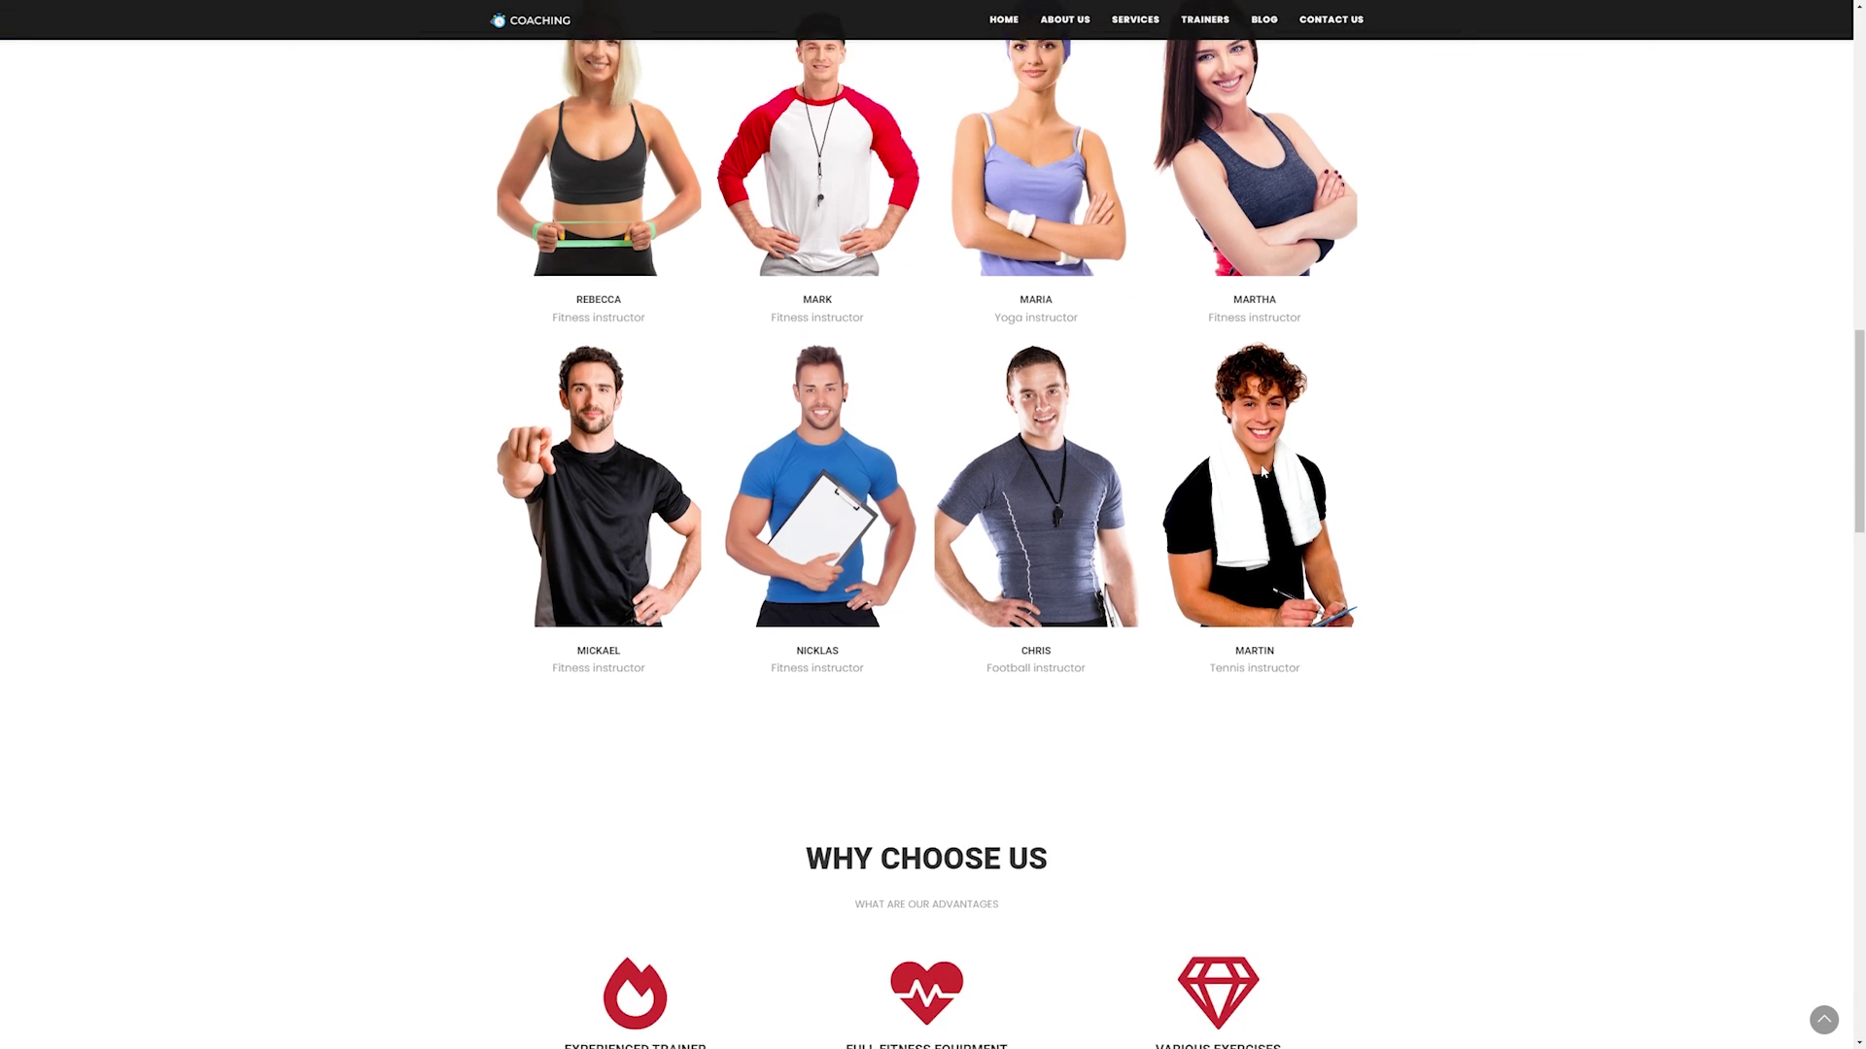
scroll(929, 664, "down", 10)
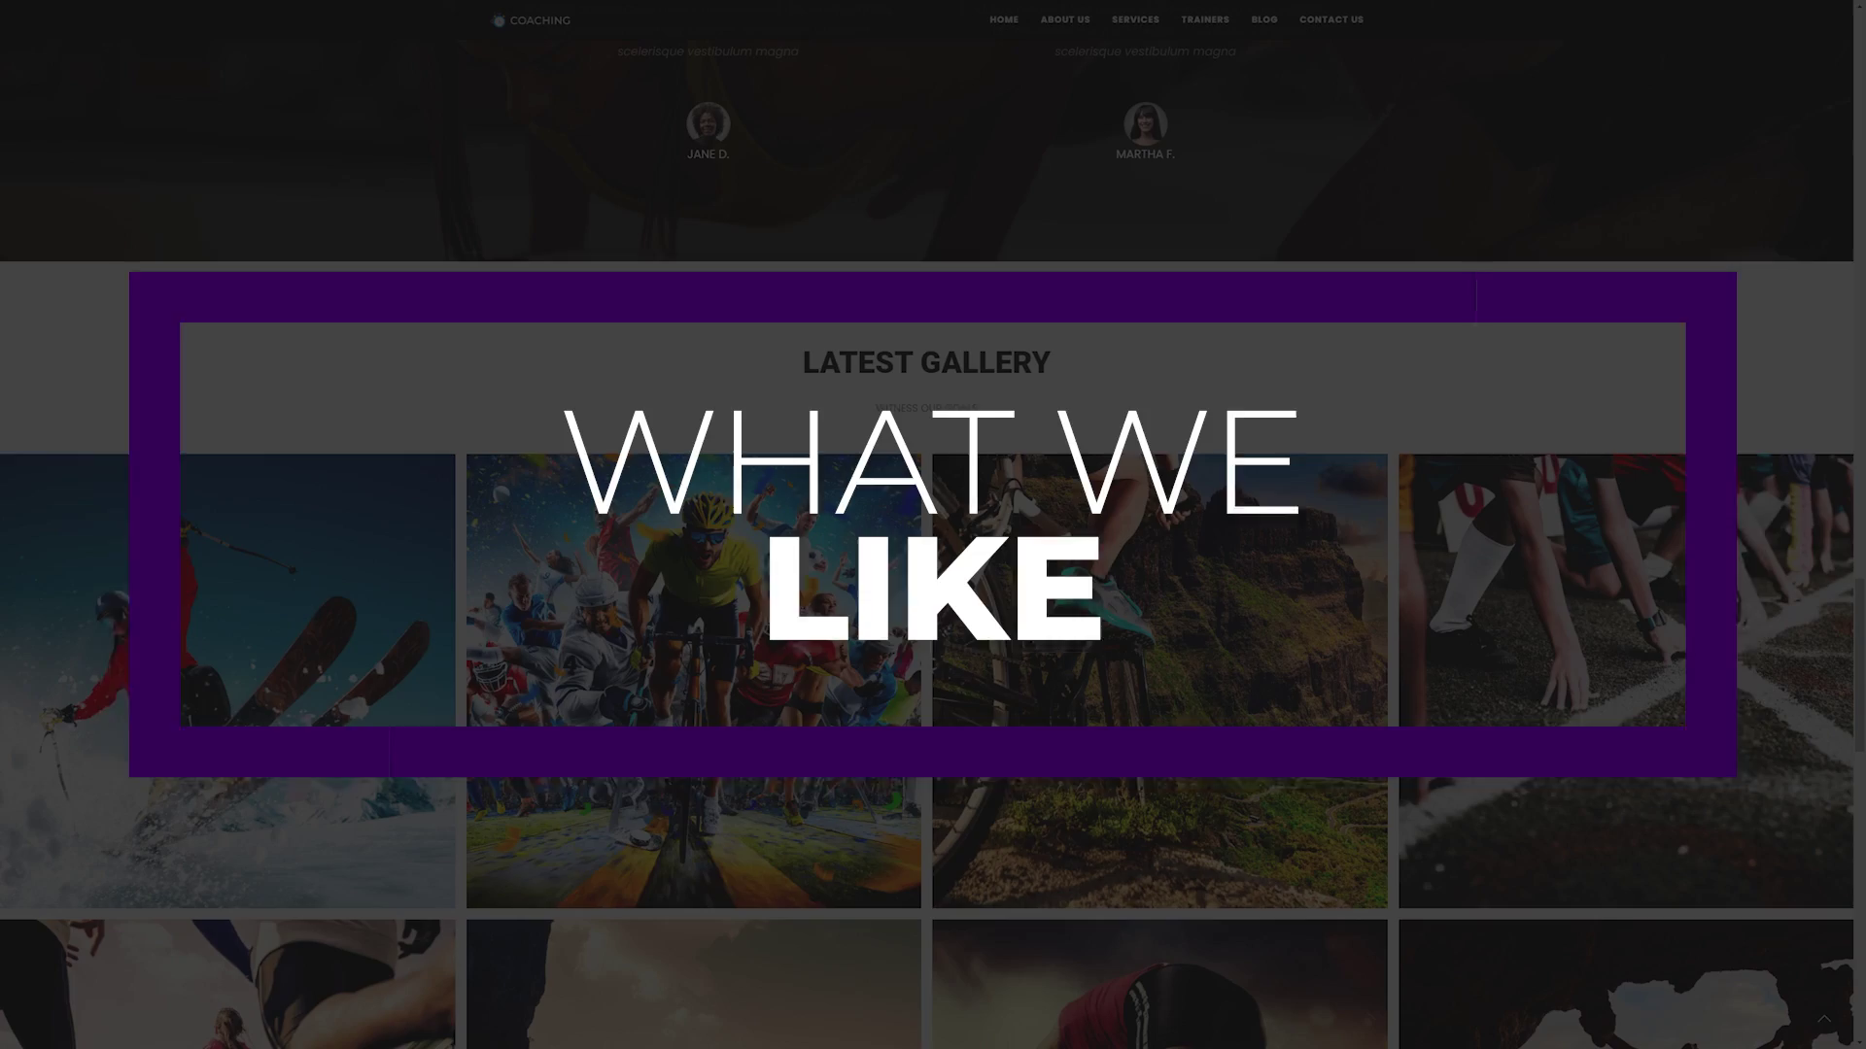
scroll(1856, 792, "down", 4)
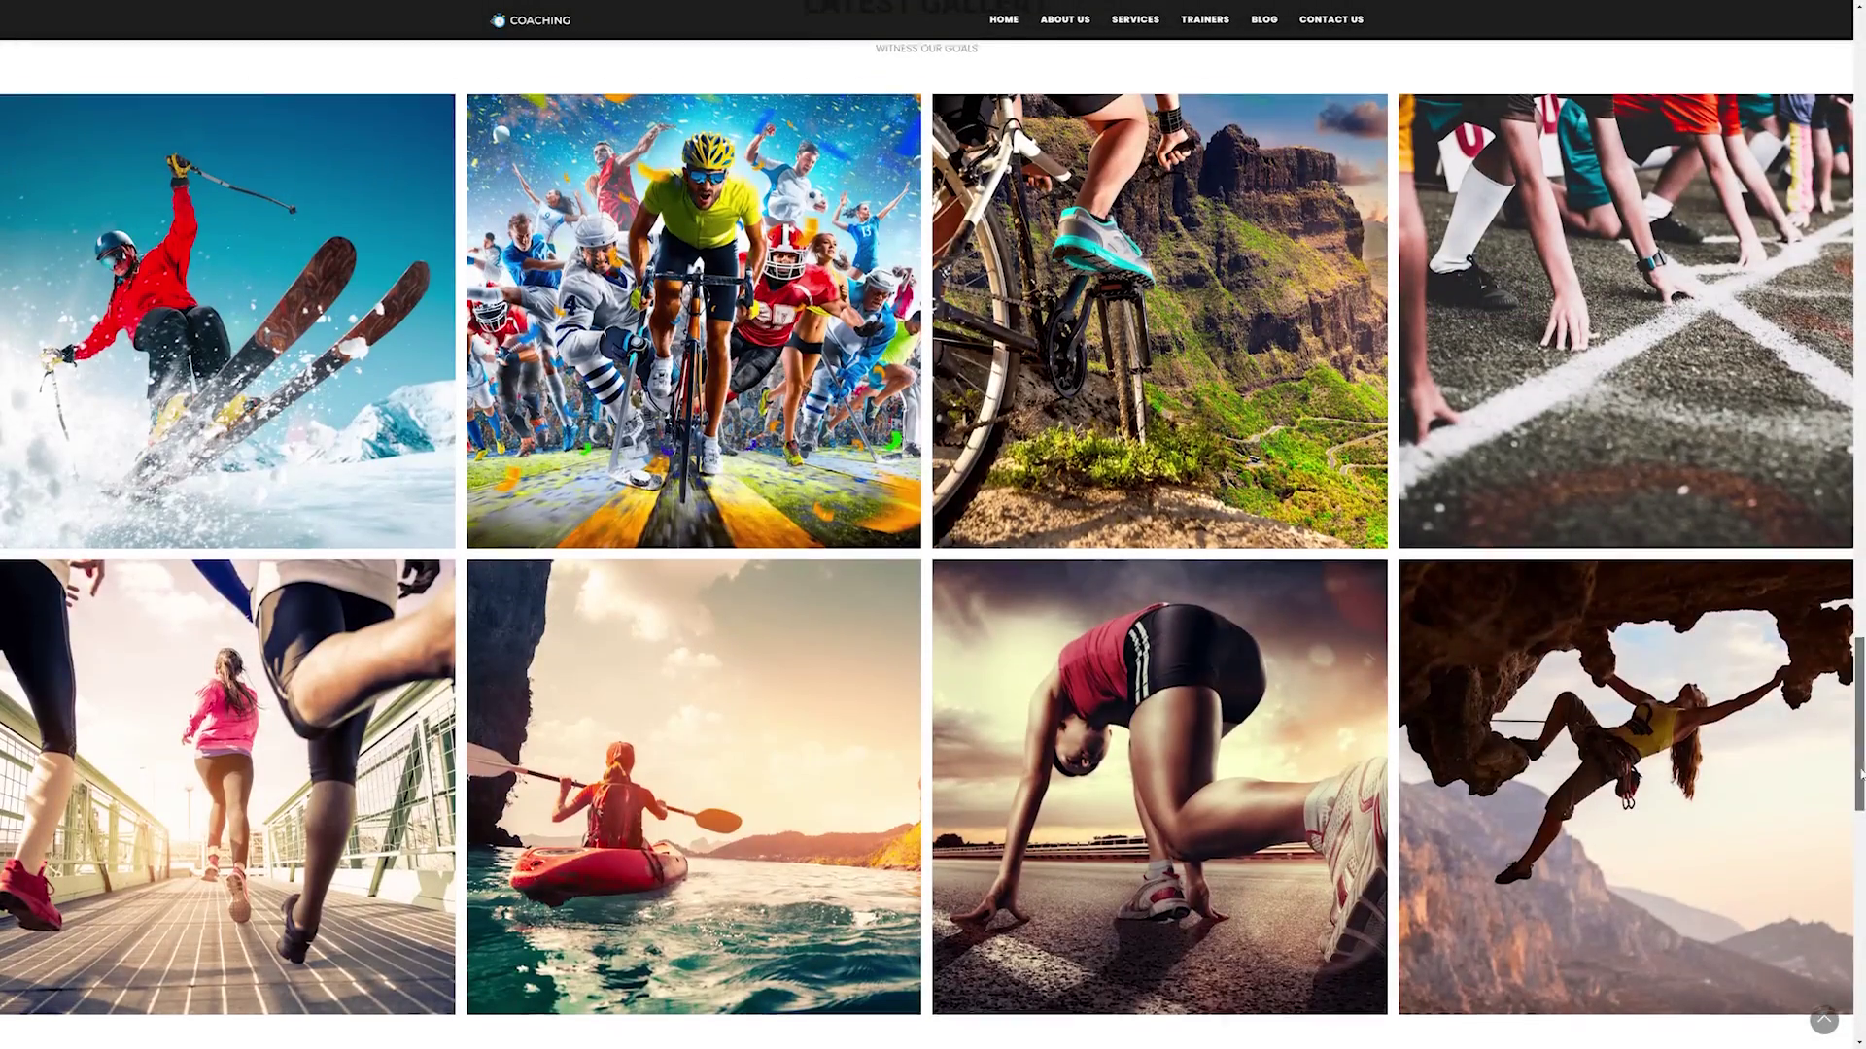
left_click_drag(1856, 792, 1857, 100)
Step: View the Coaching demo's Blog page and close the demo
left_click(1186, 30)
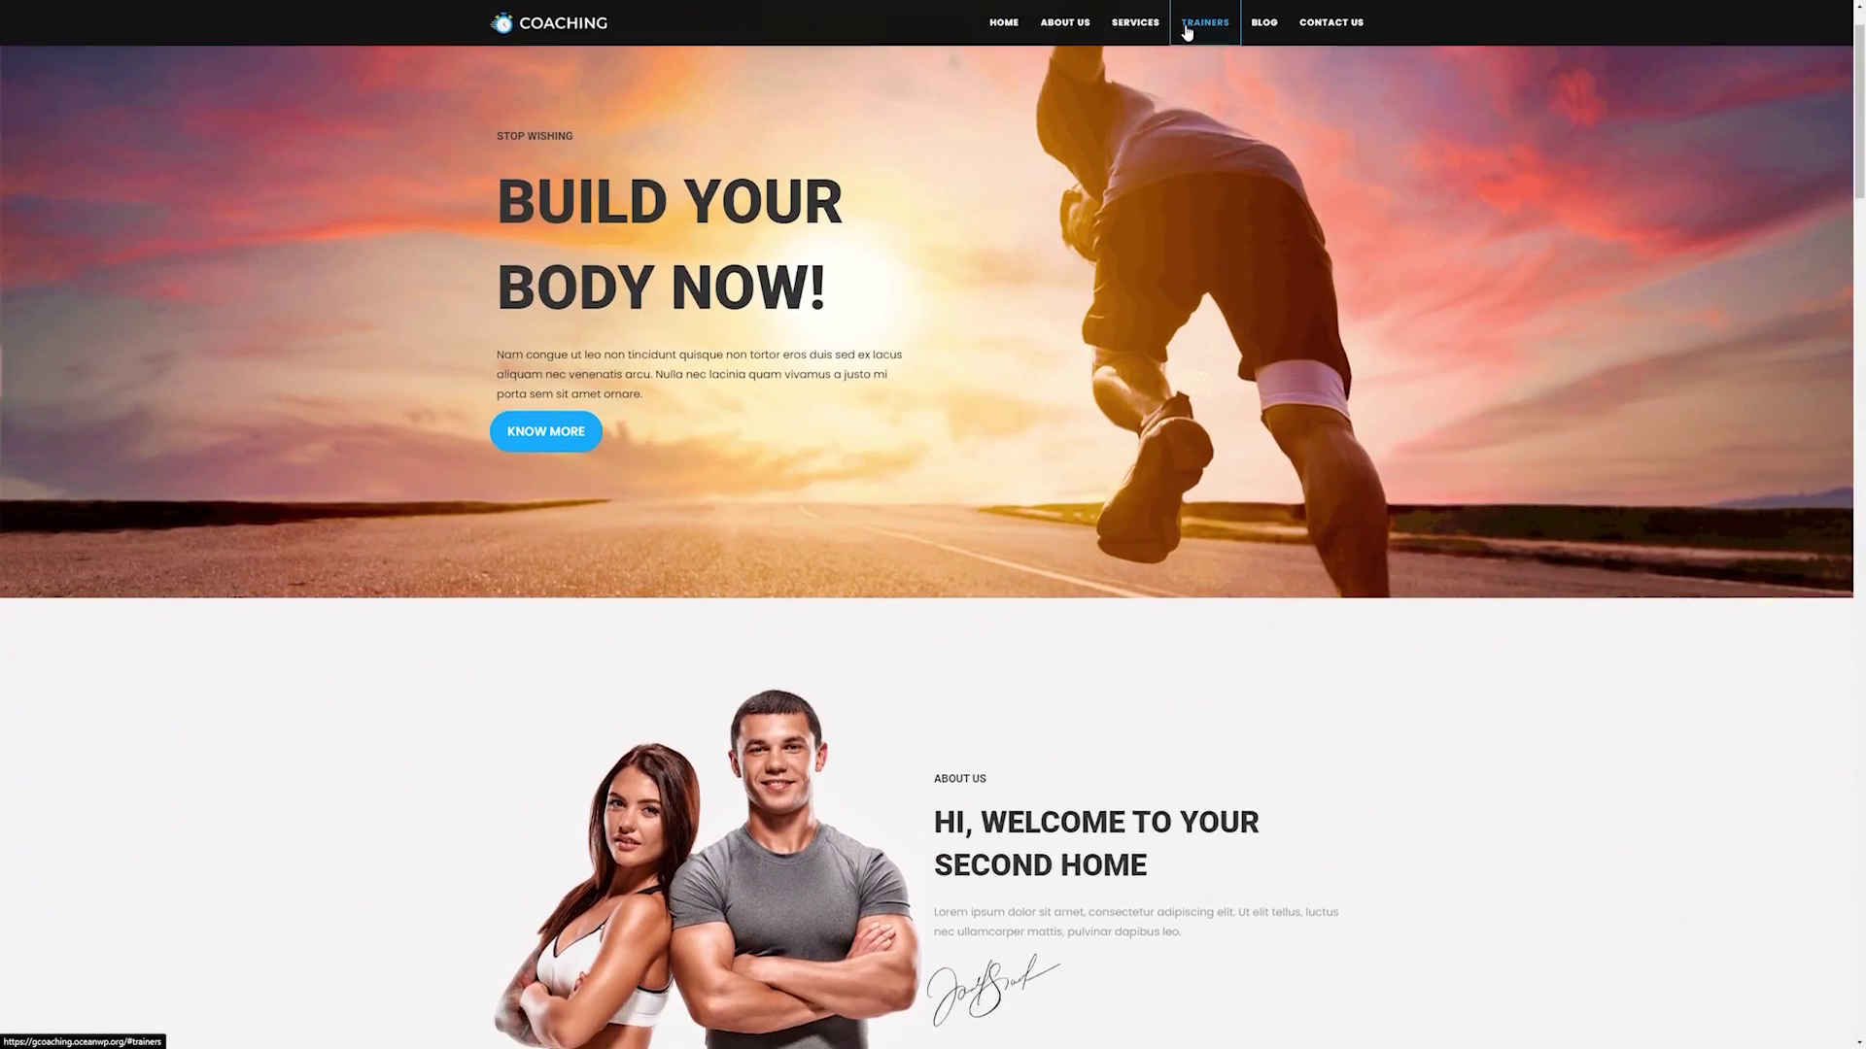
left_click(1263, 23)
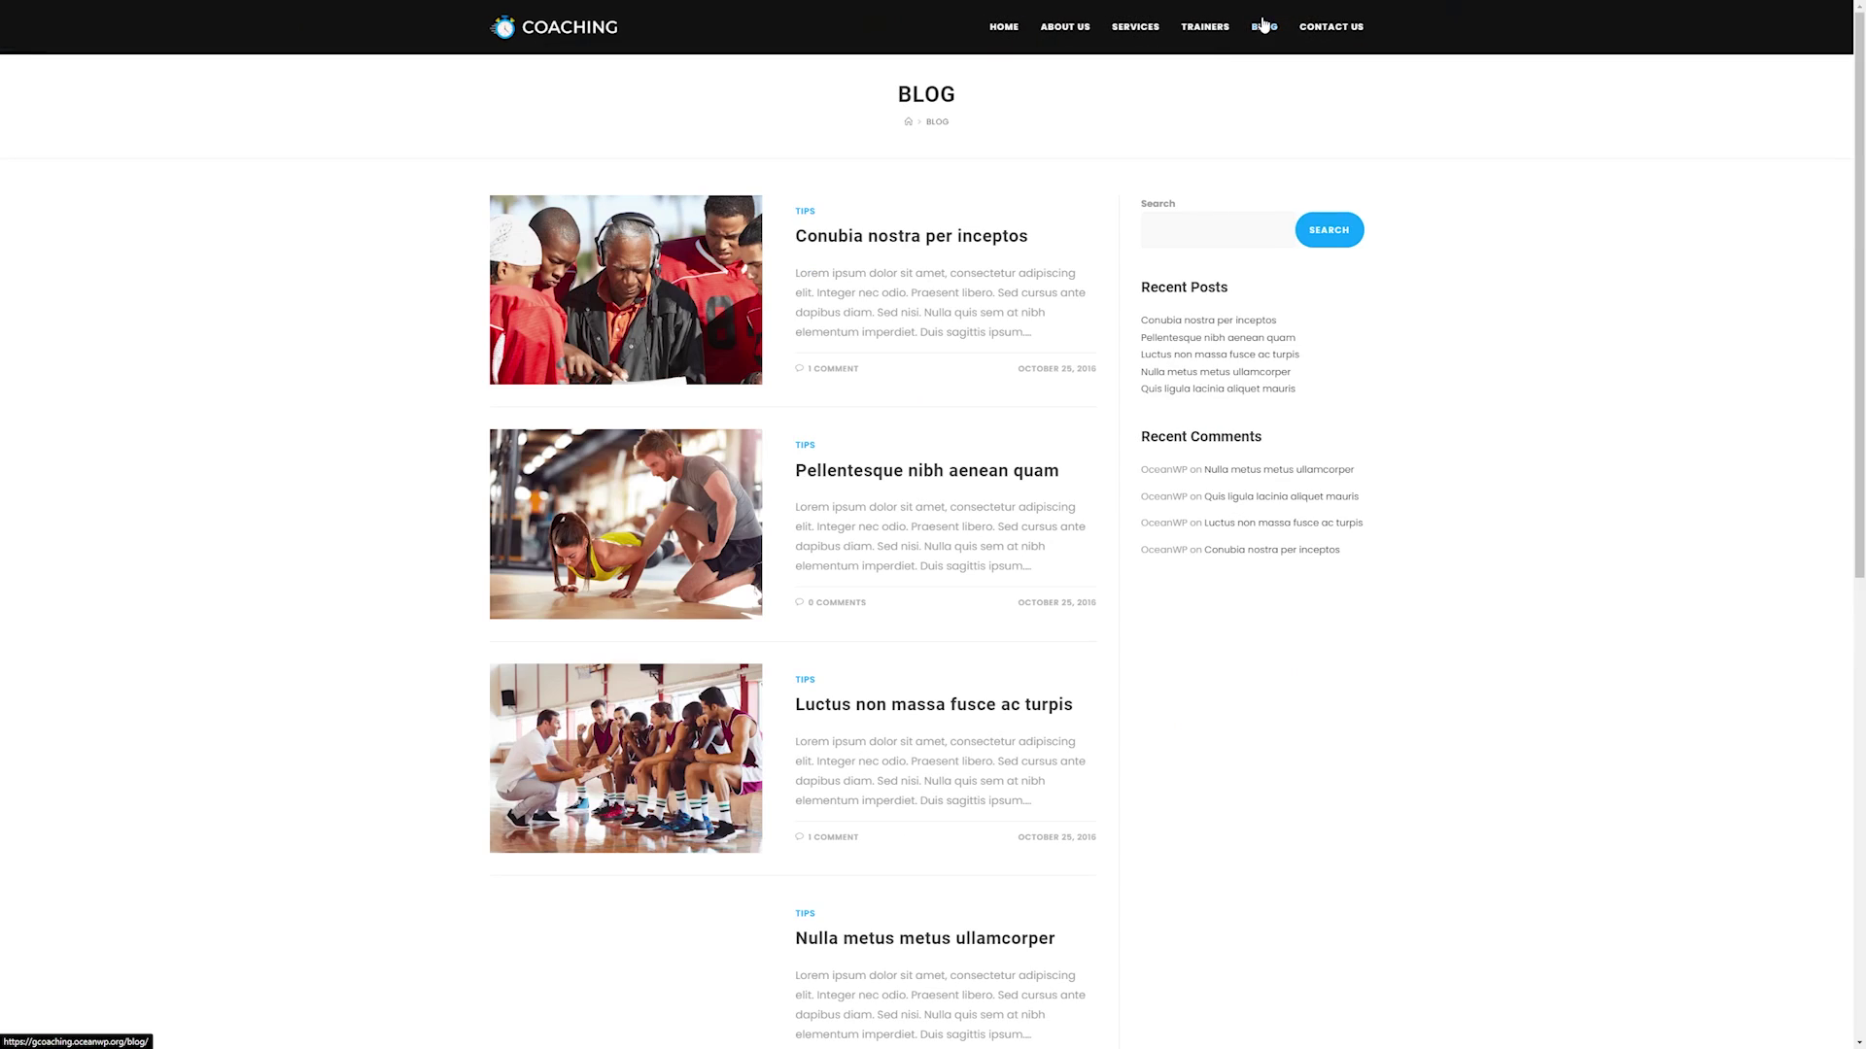
key("ctrl+w")
Step: Browse further templates in the OceanWP gallery beyond Gutenberg Coaching
scroll(972, 670, "down", 5)
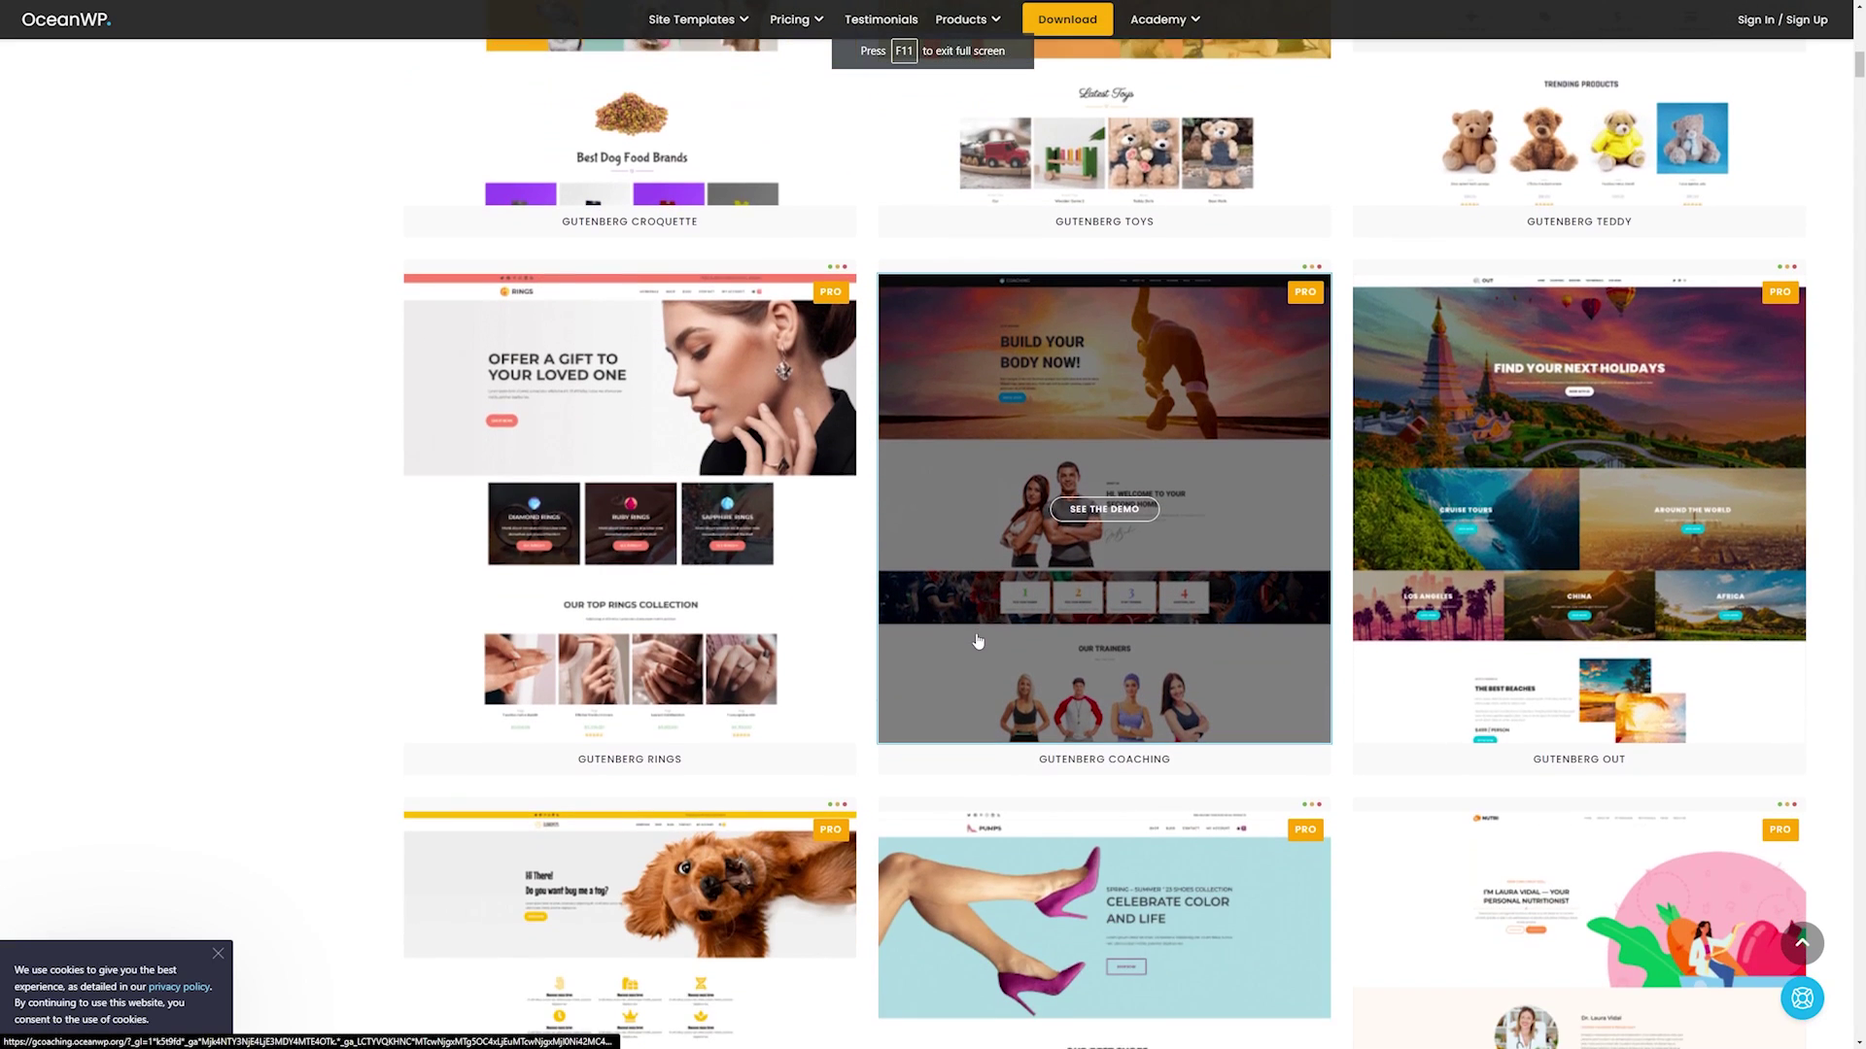
scroll(978, 704, "down", 5)
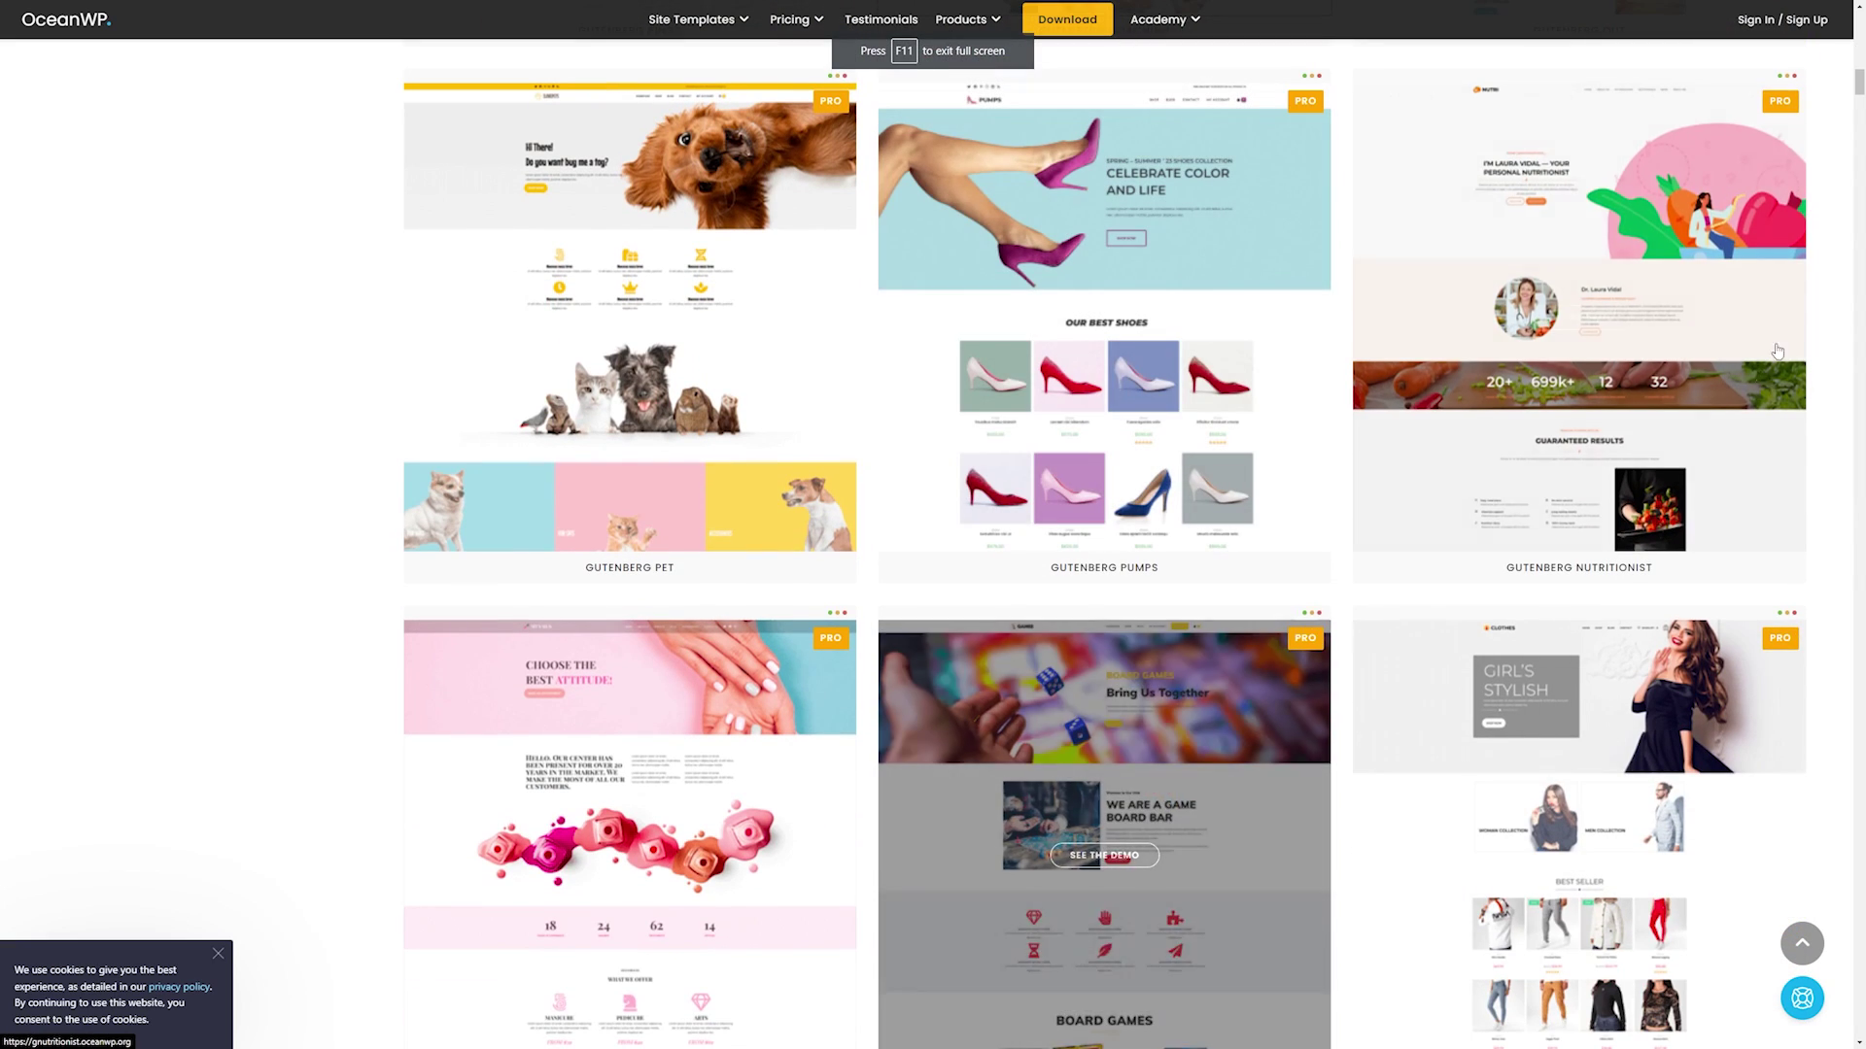
left_click_drag(1858, 97, 1858, 219)
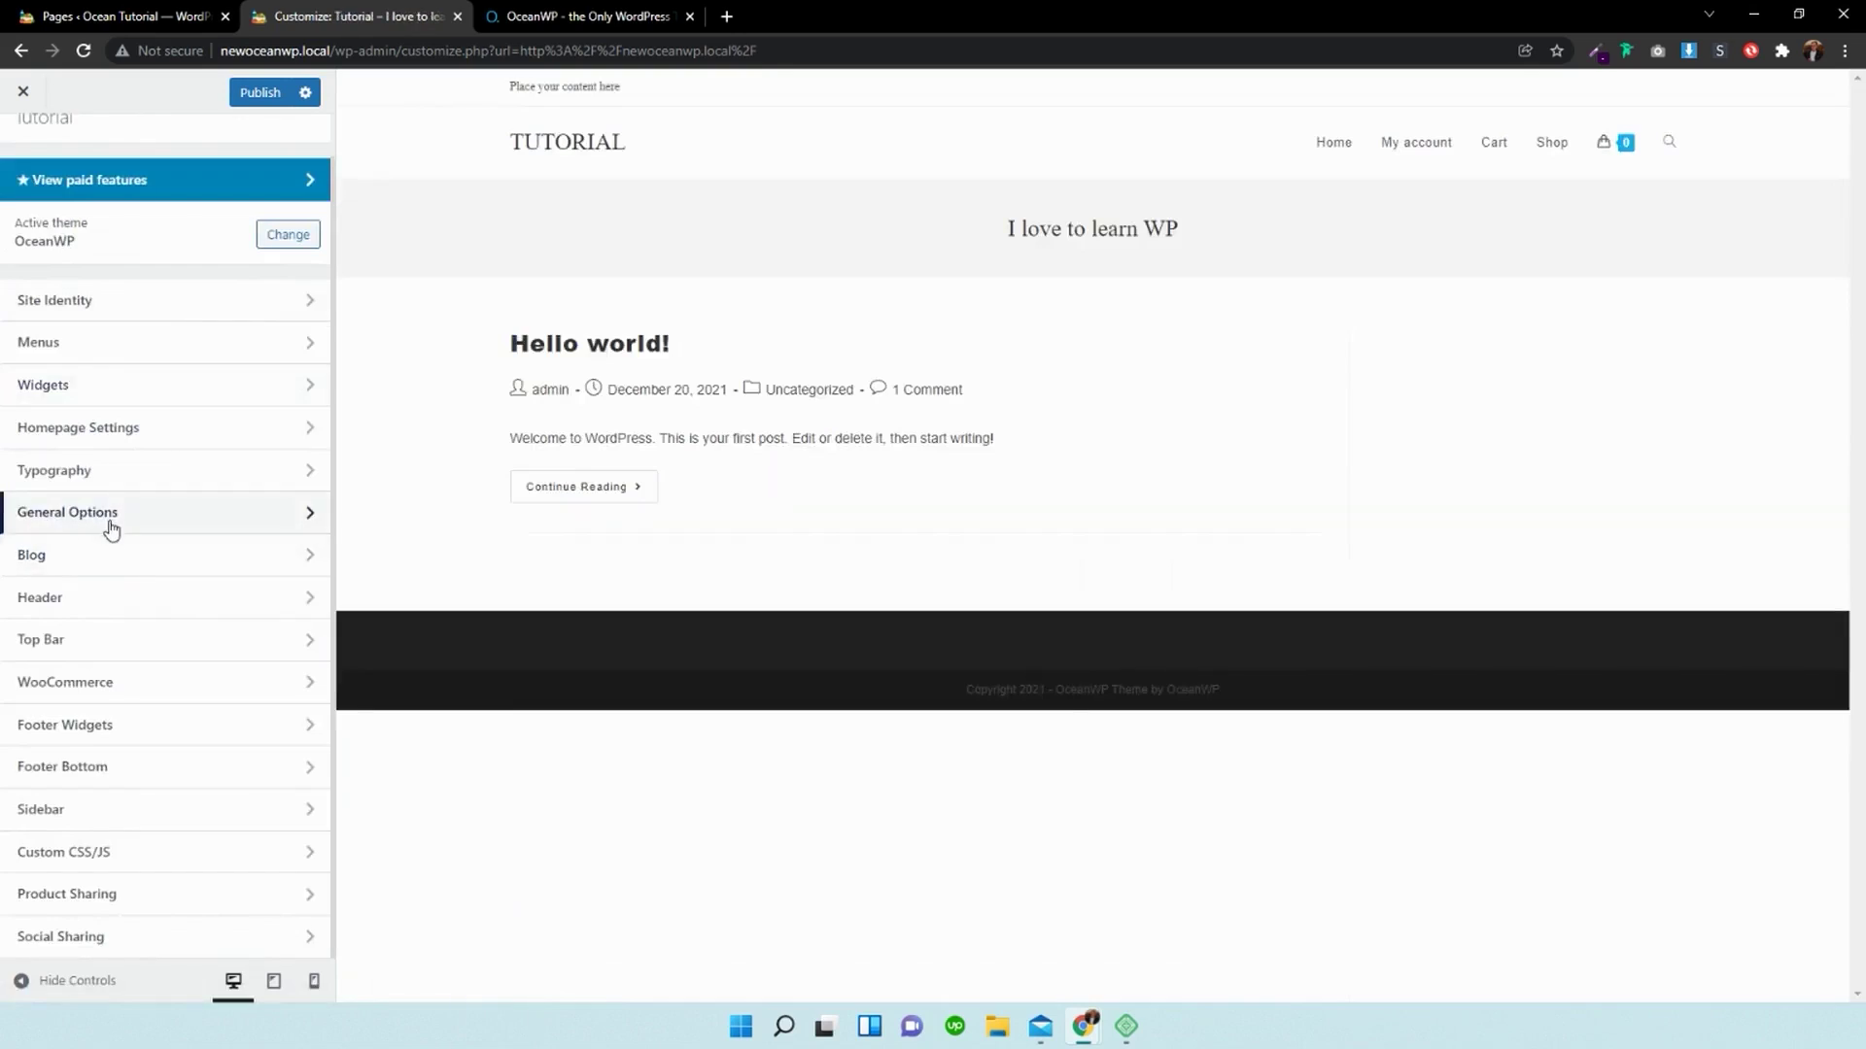
Step: Disable the top bar in the general top bar settings of the WordPress theme customizer
left_click(108, 542)
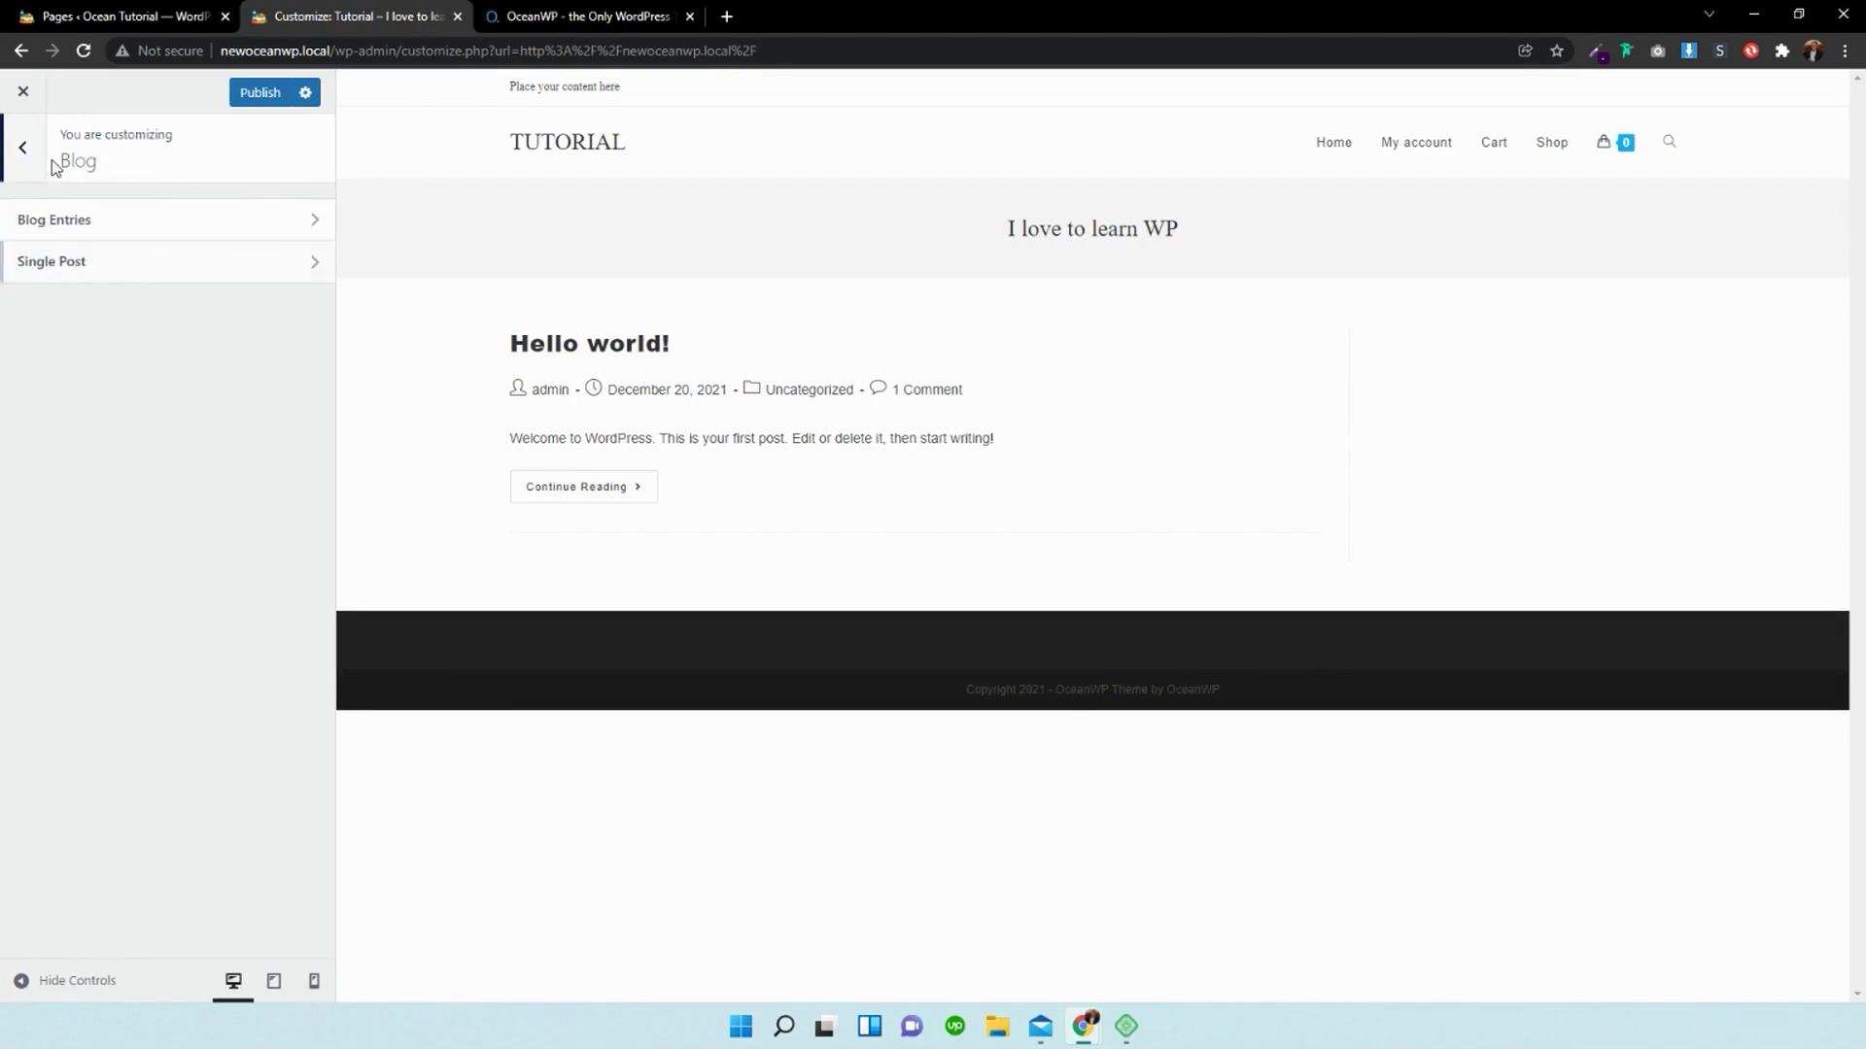
left_click(24, 153)
left_click(111, 638)
left_click(125, 220)
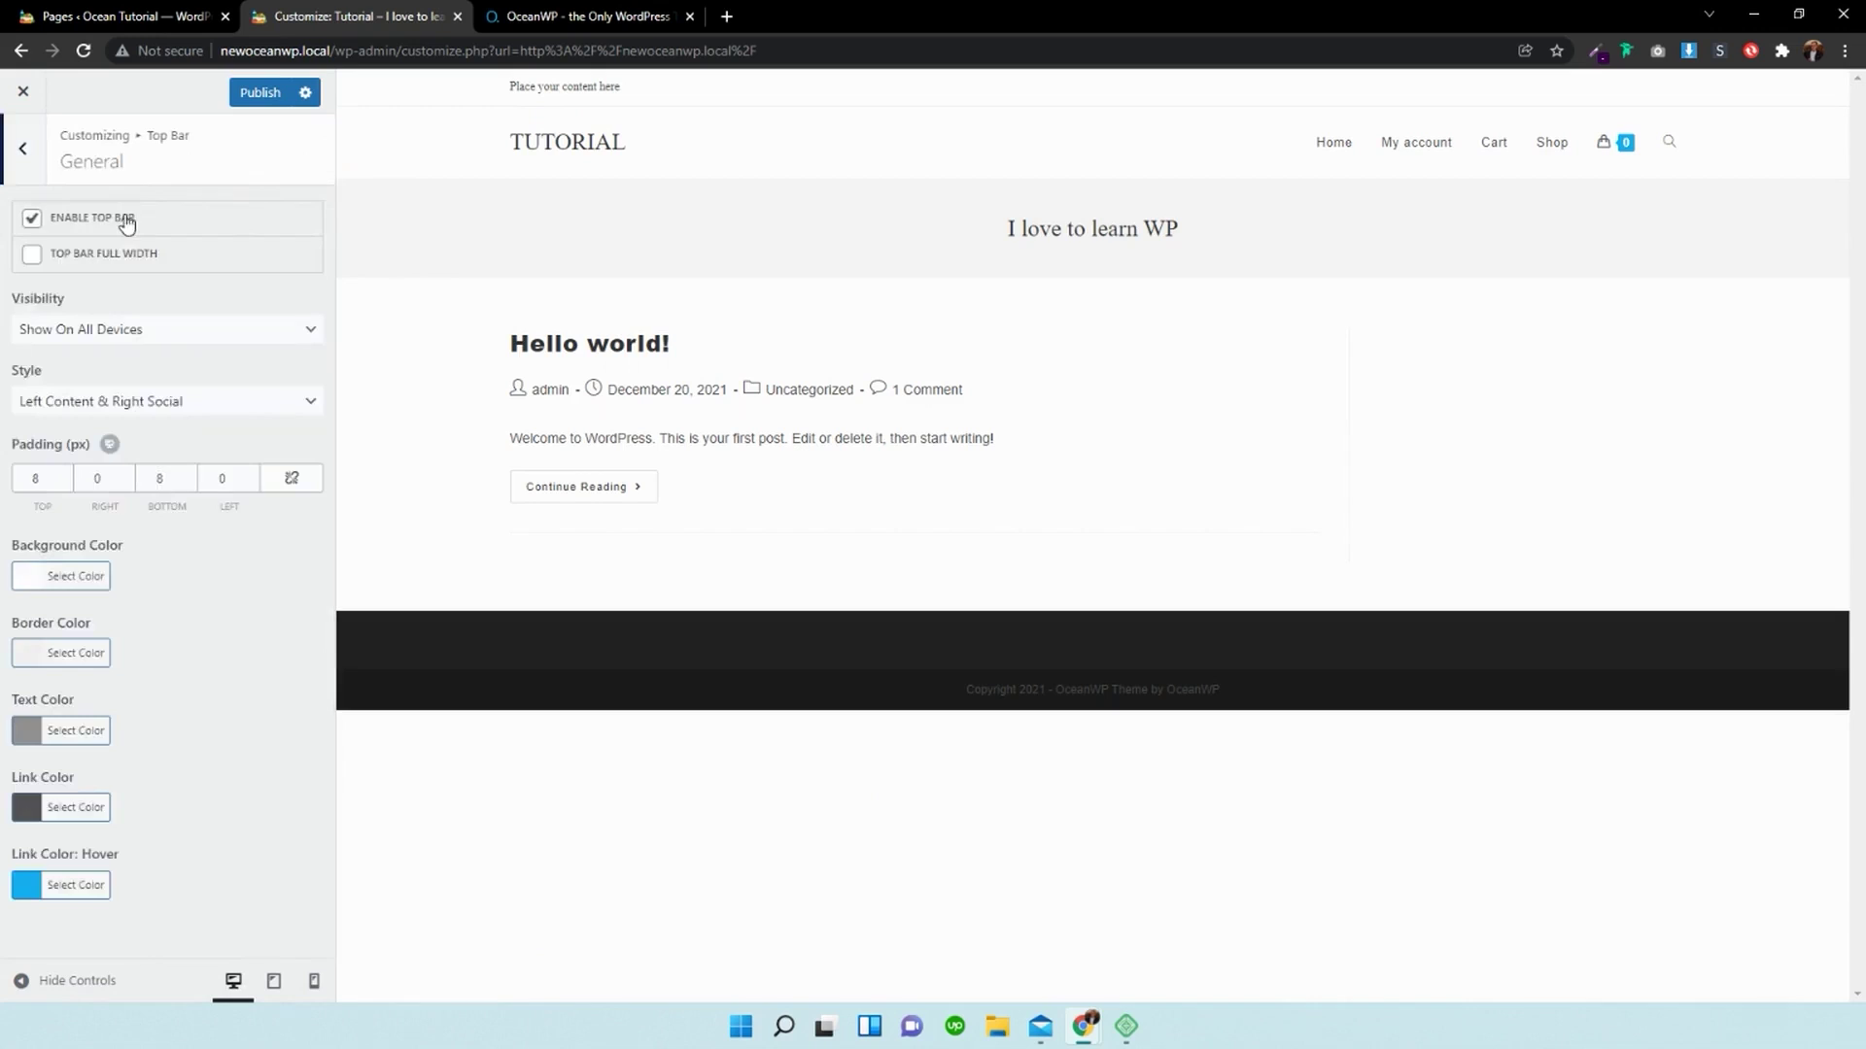
left_click(60, 230)
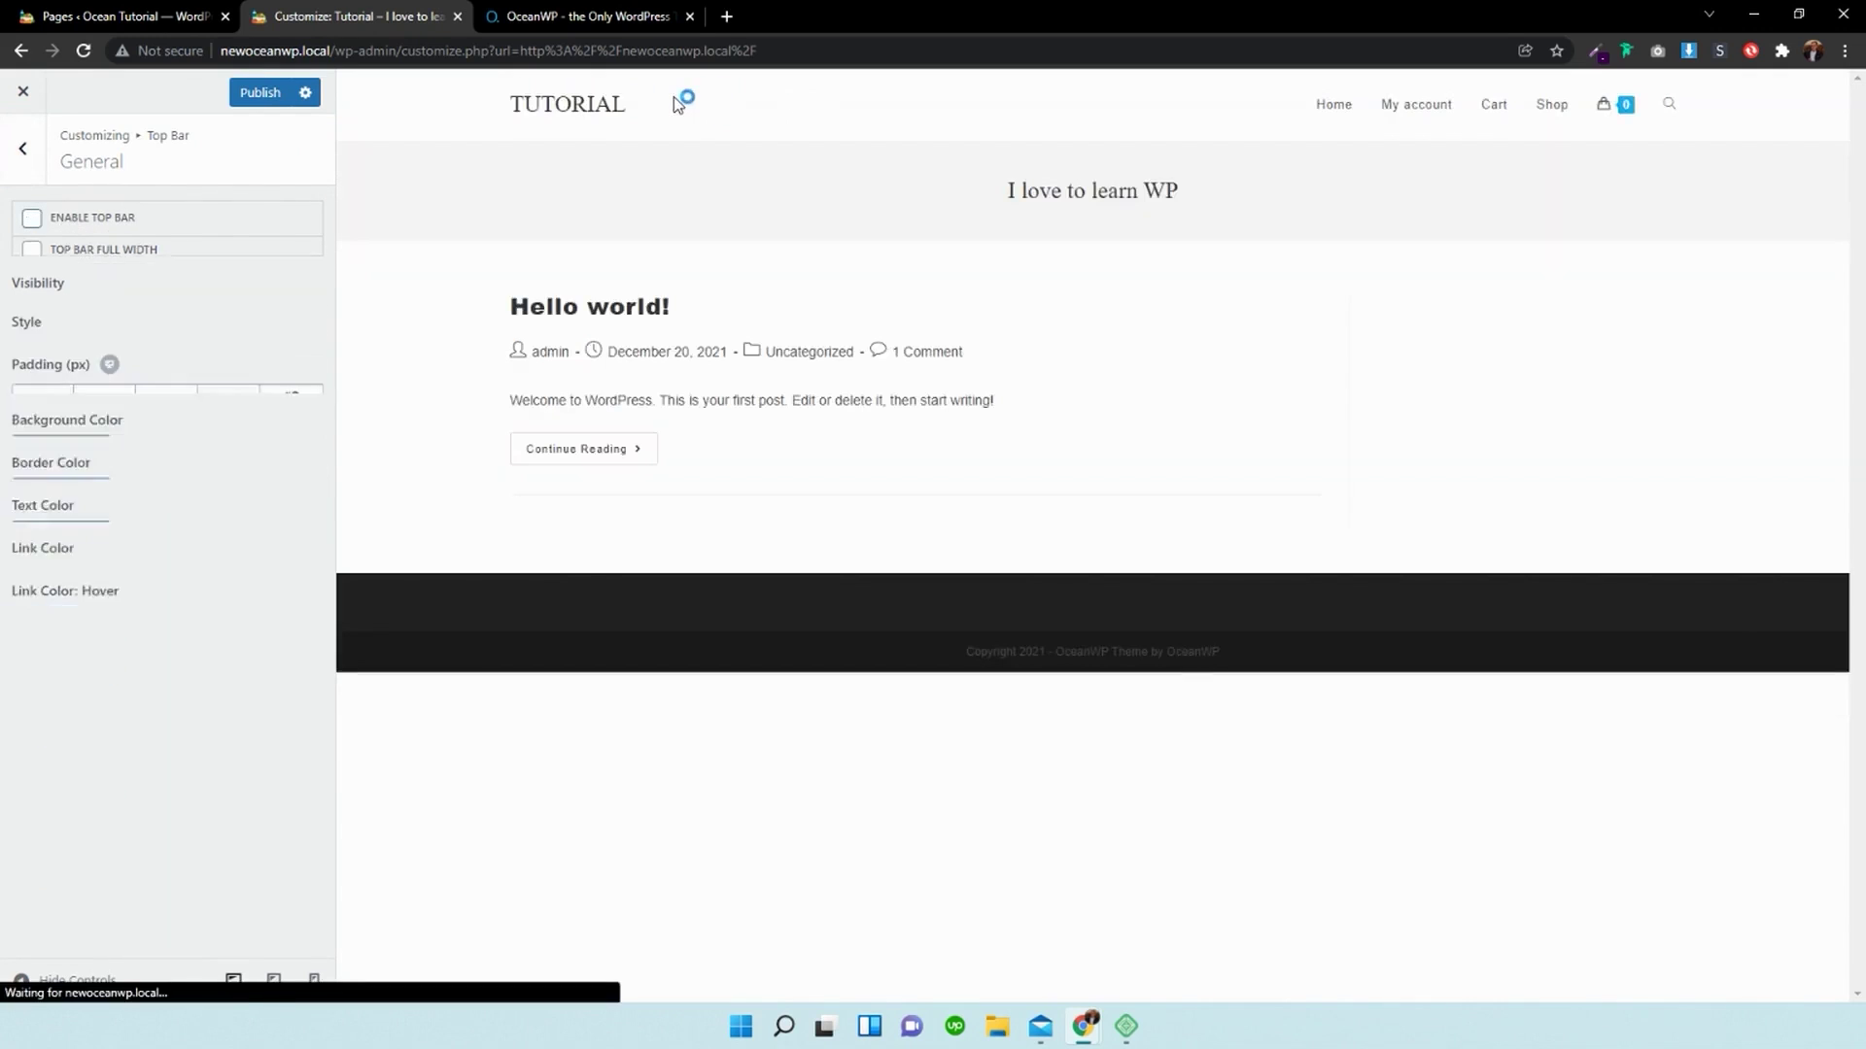
left_click(21, 170)
left_click(18, 170)
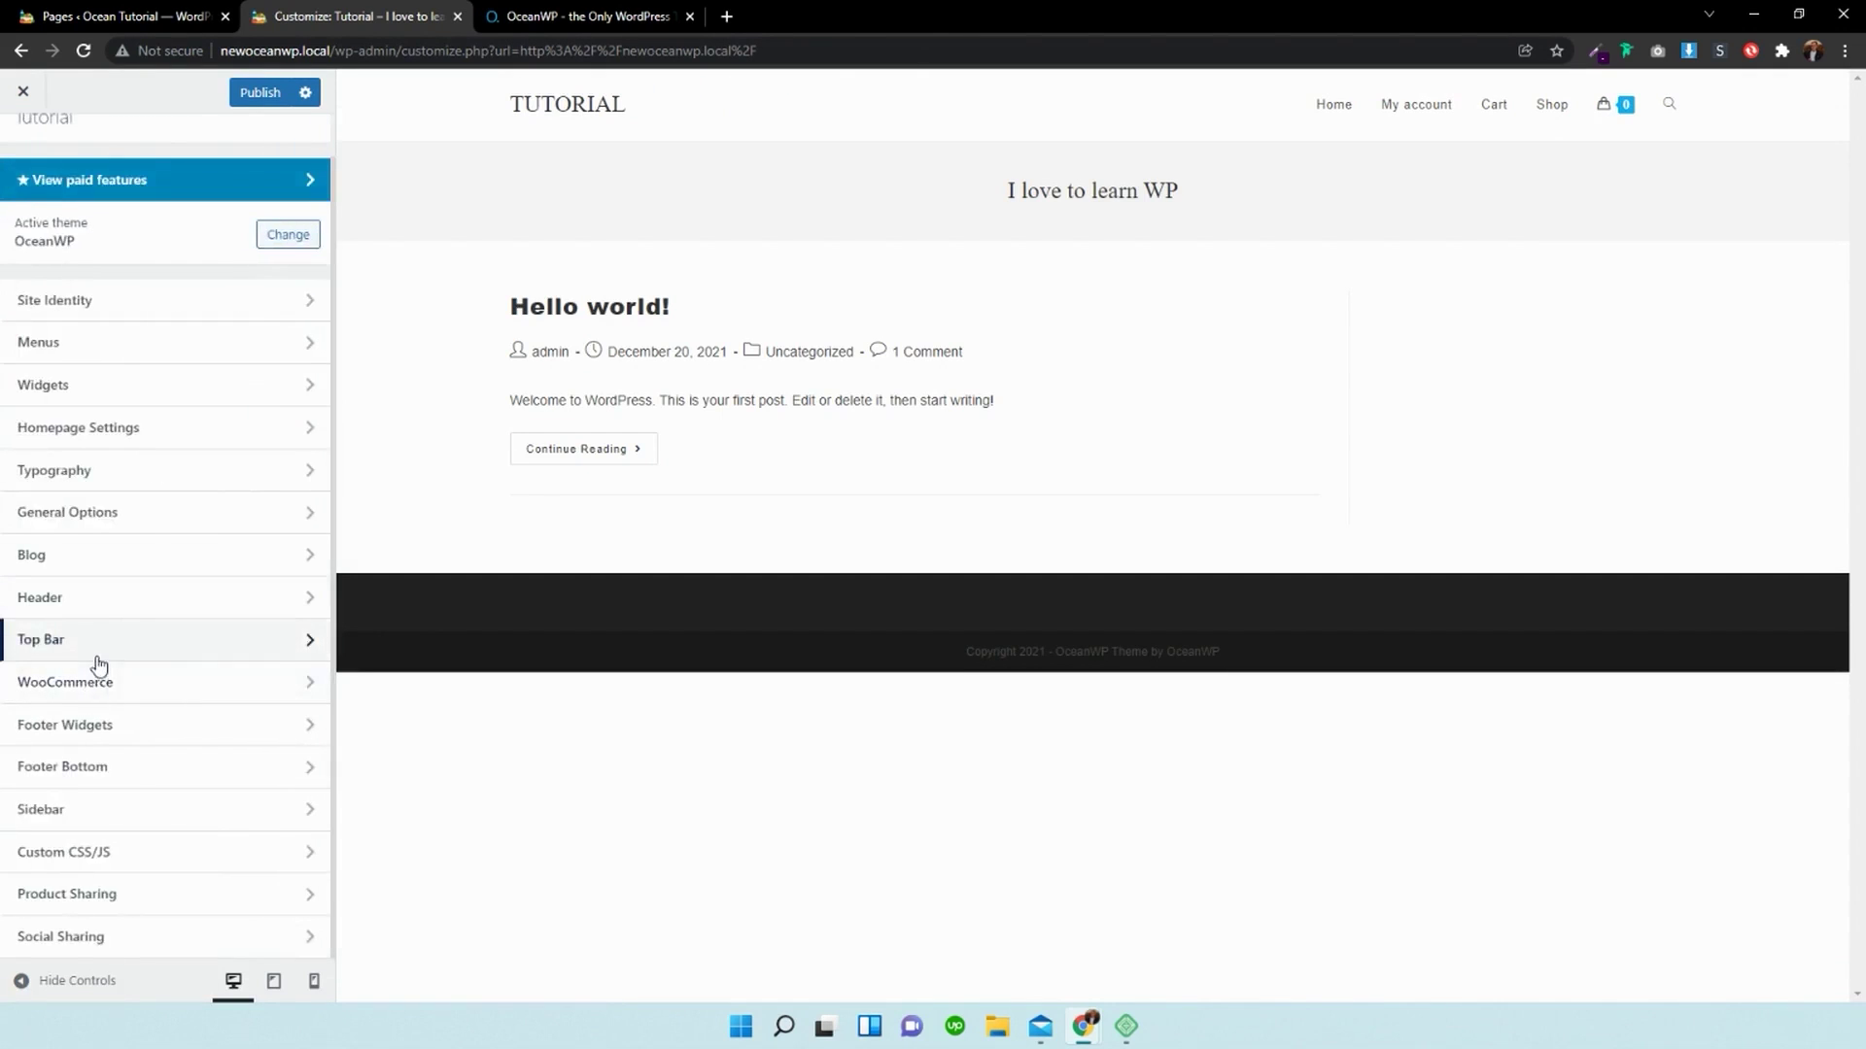
Step: Start selecting a header logo and browse to the MSD Logos folder inside MSD Food Consultancy
left_click(97, 597)
left_click(194, 304)
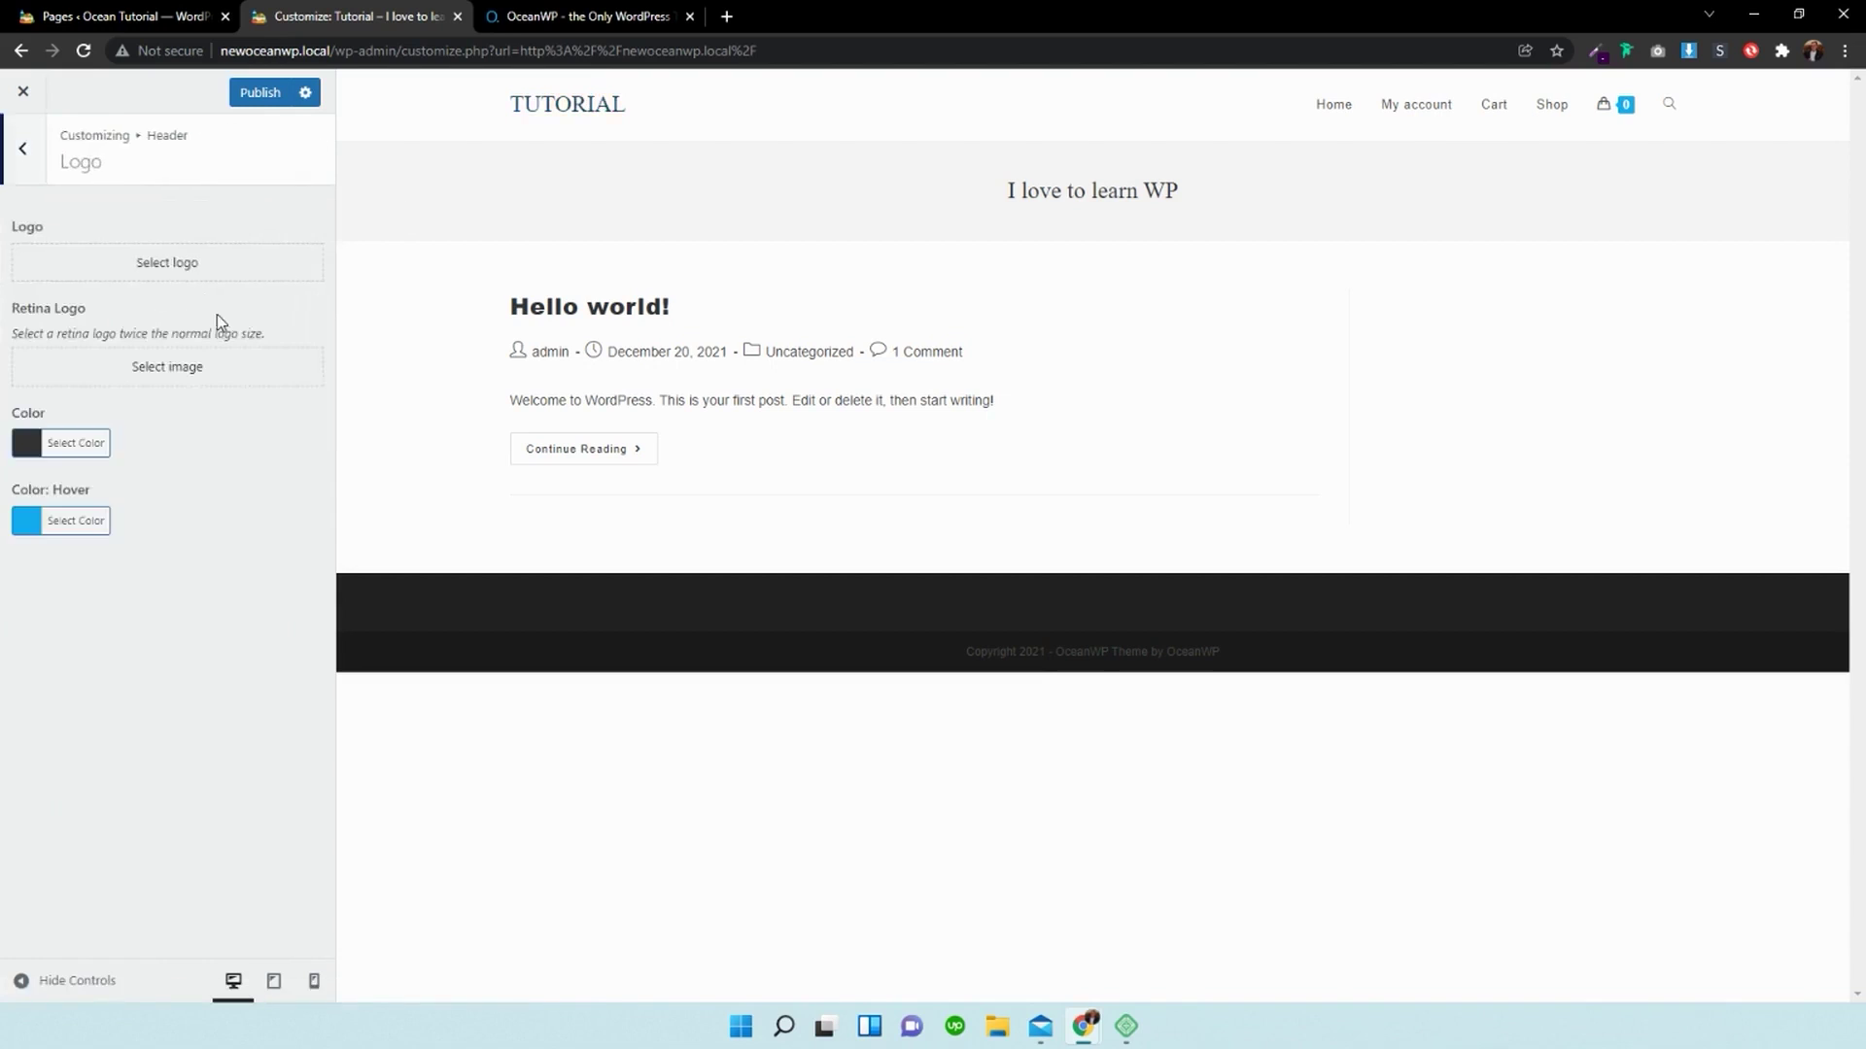
left_click(180, 264)
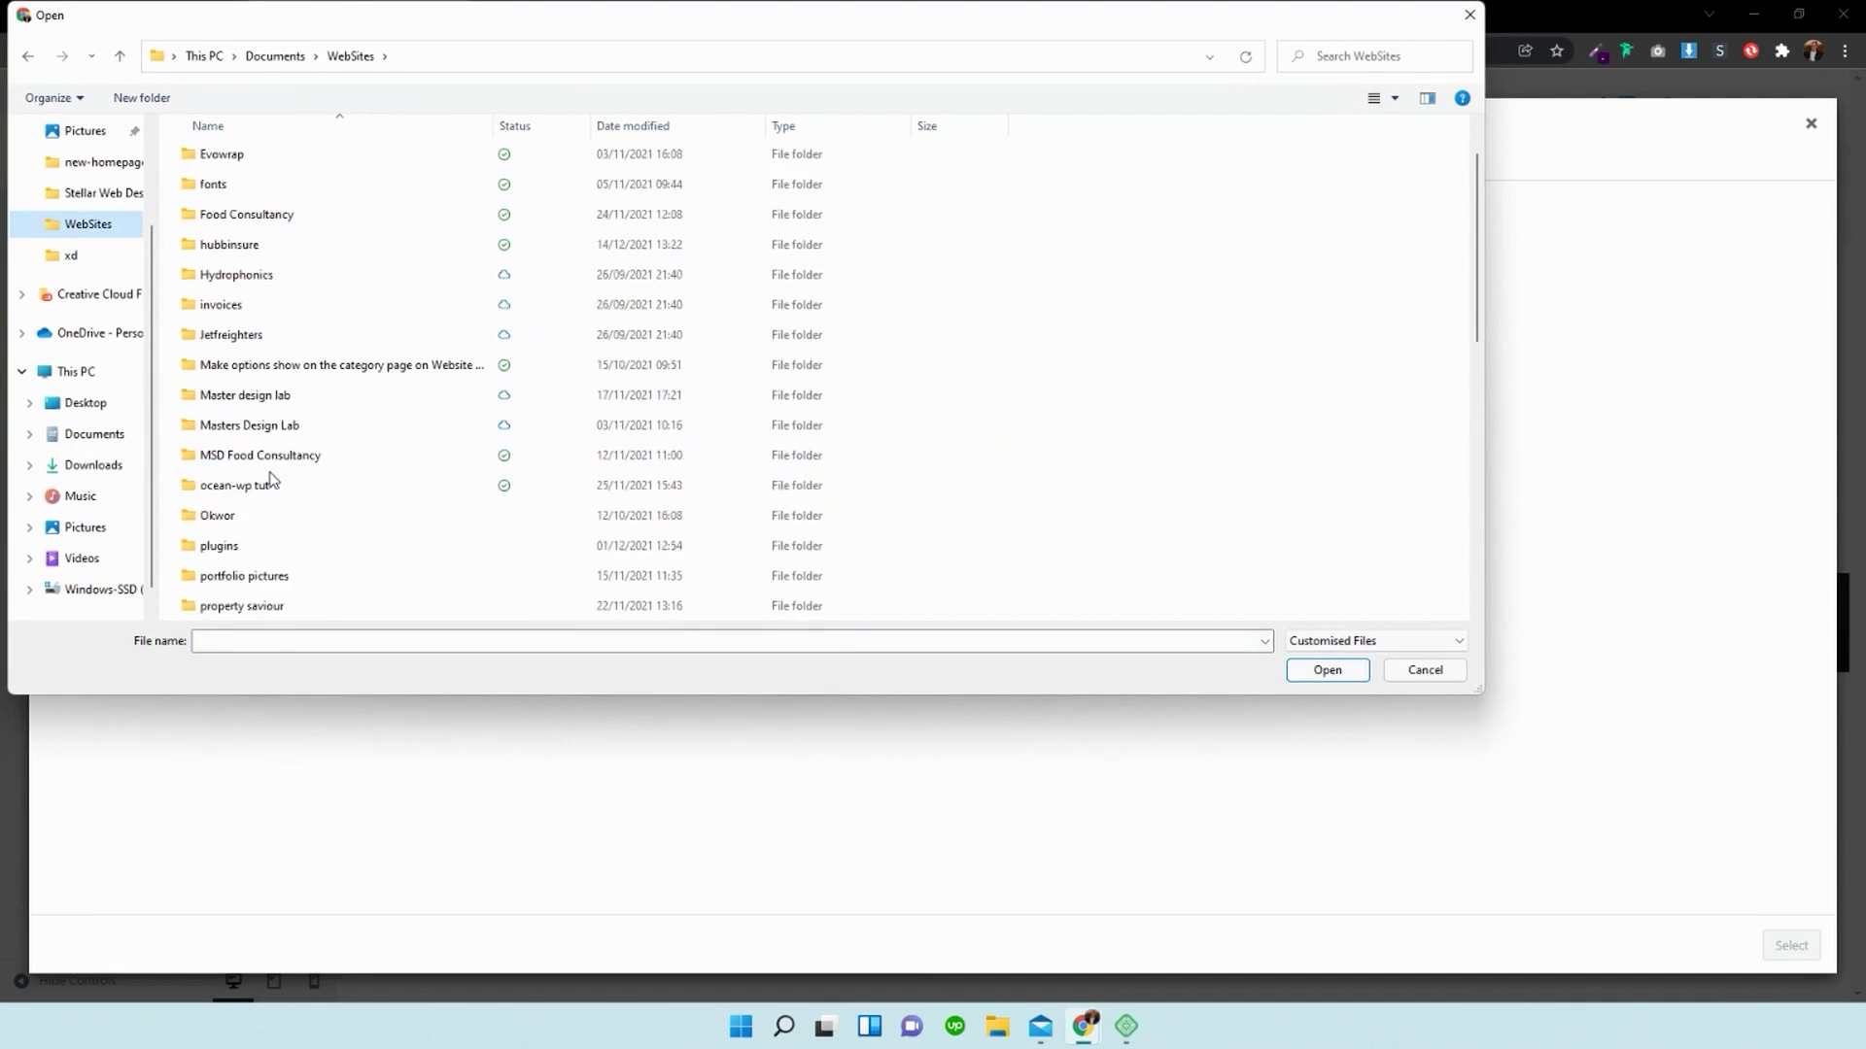
double_click(271, 465)
double_click(233, 187)
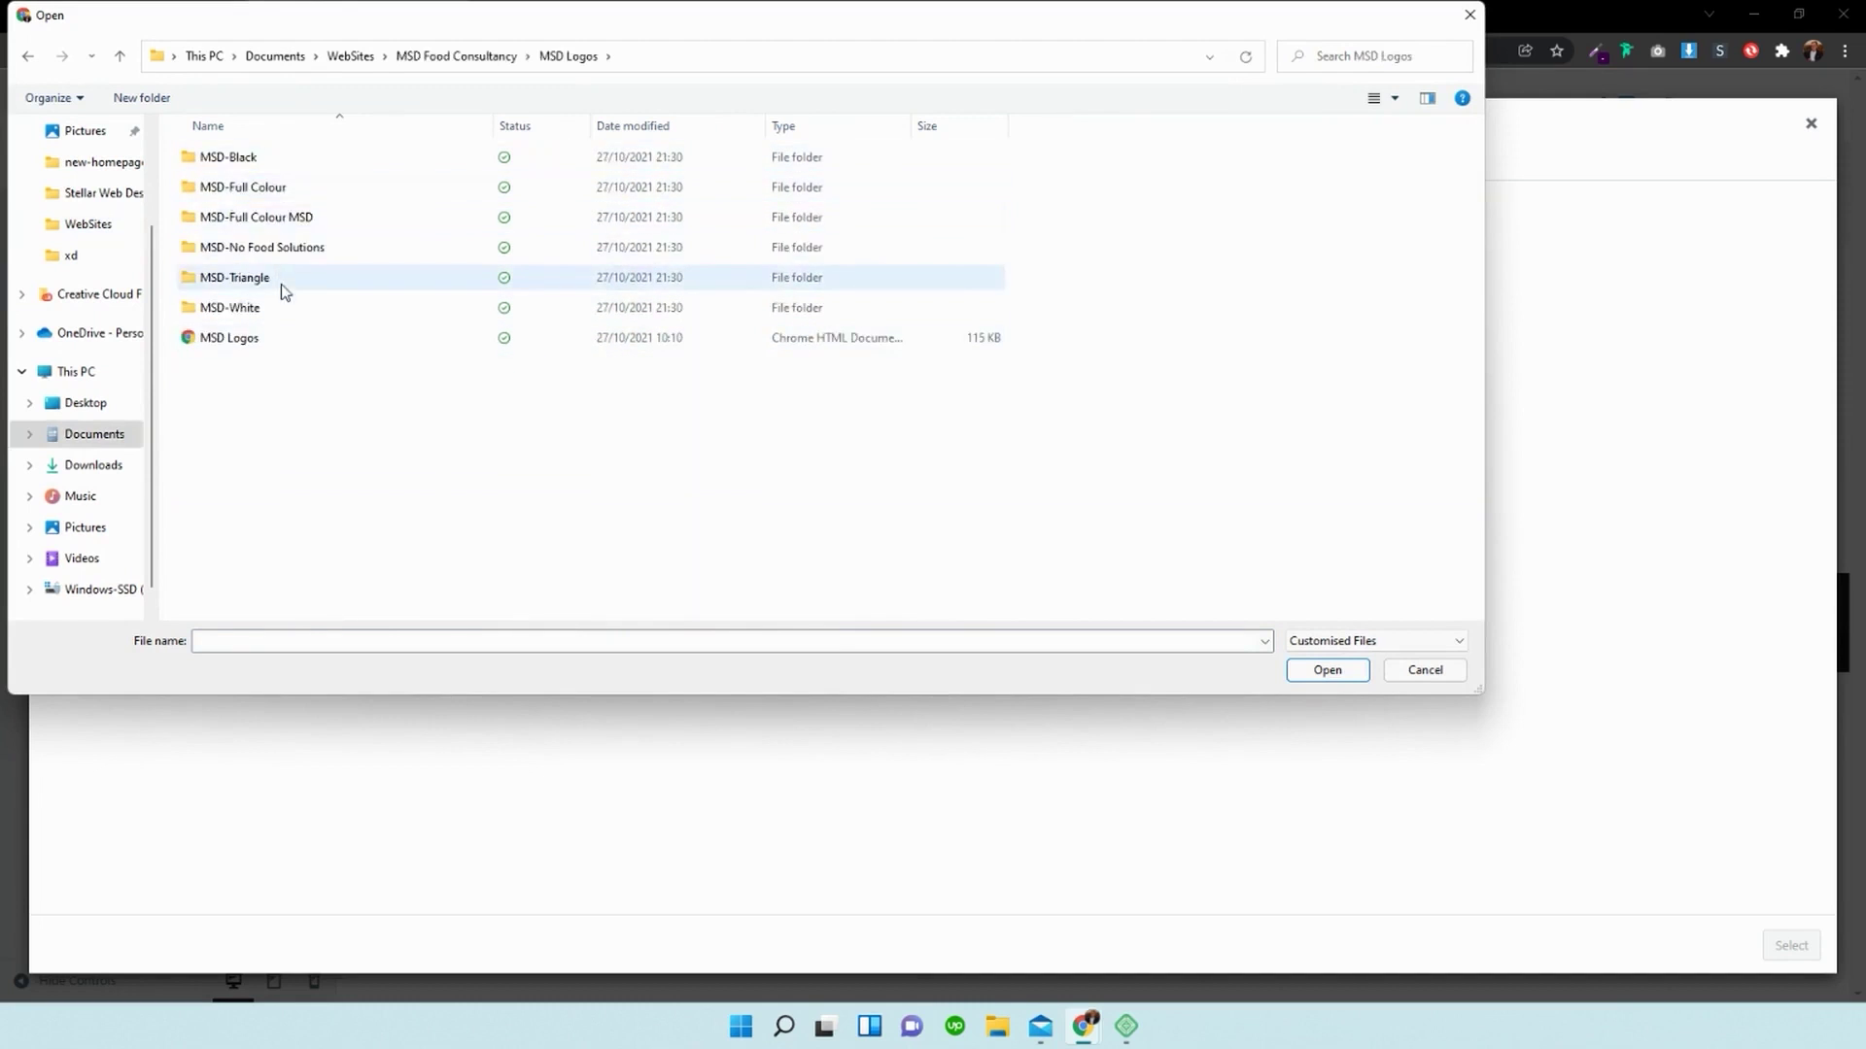
double_click(267, 216)
left_click(27, 55)
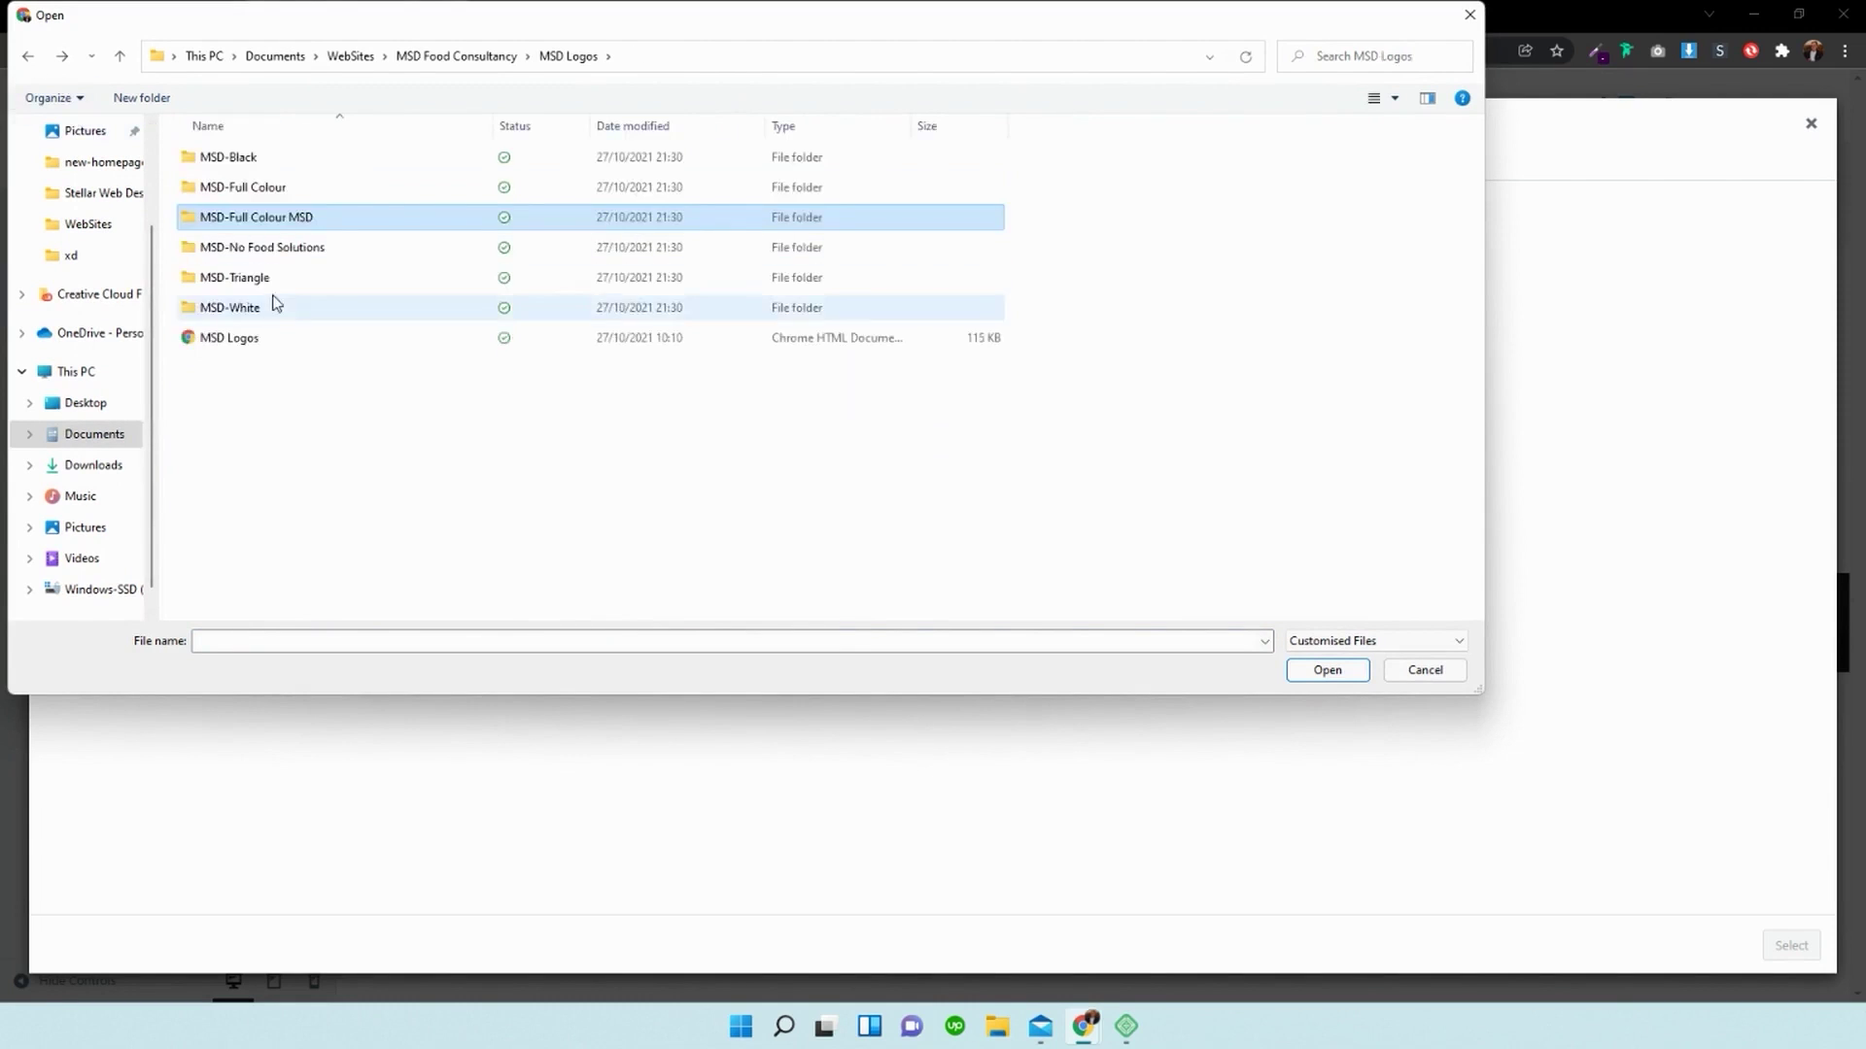
double_click(233, 247)
key("alt+Left")
Step: Upload MSD-Full-Colour.jpg from the MSD-Full Colour folder and apply it as the header logo
double_click(242, 188)
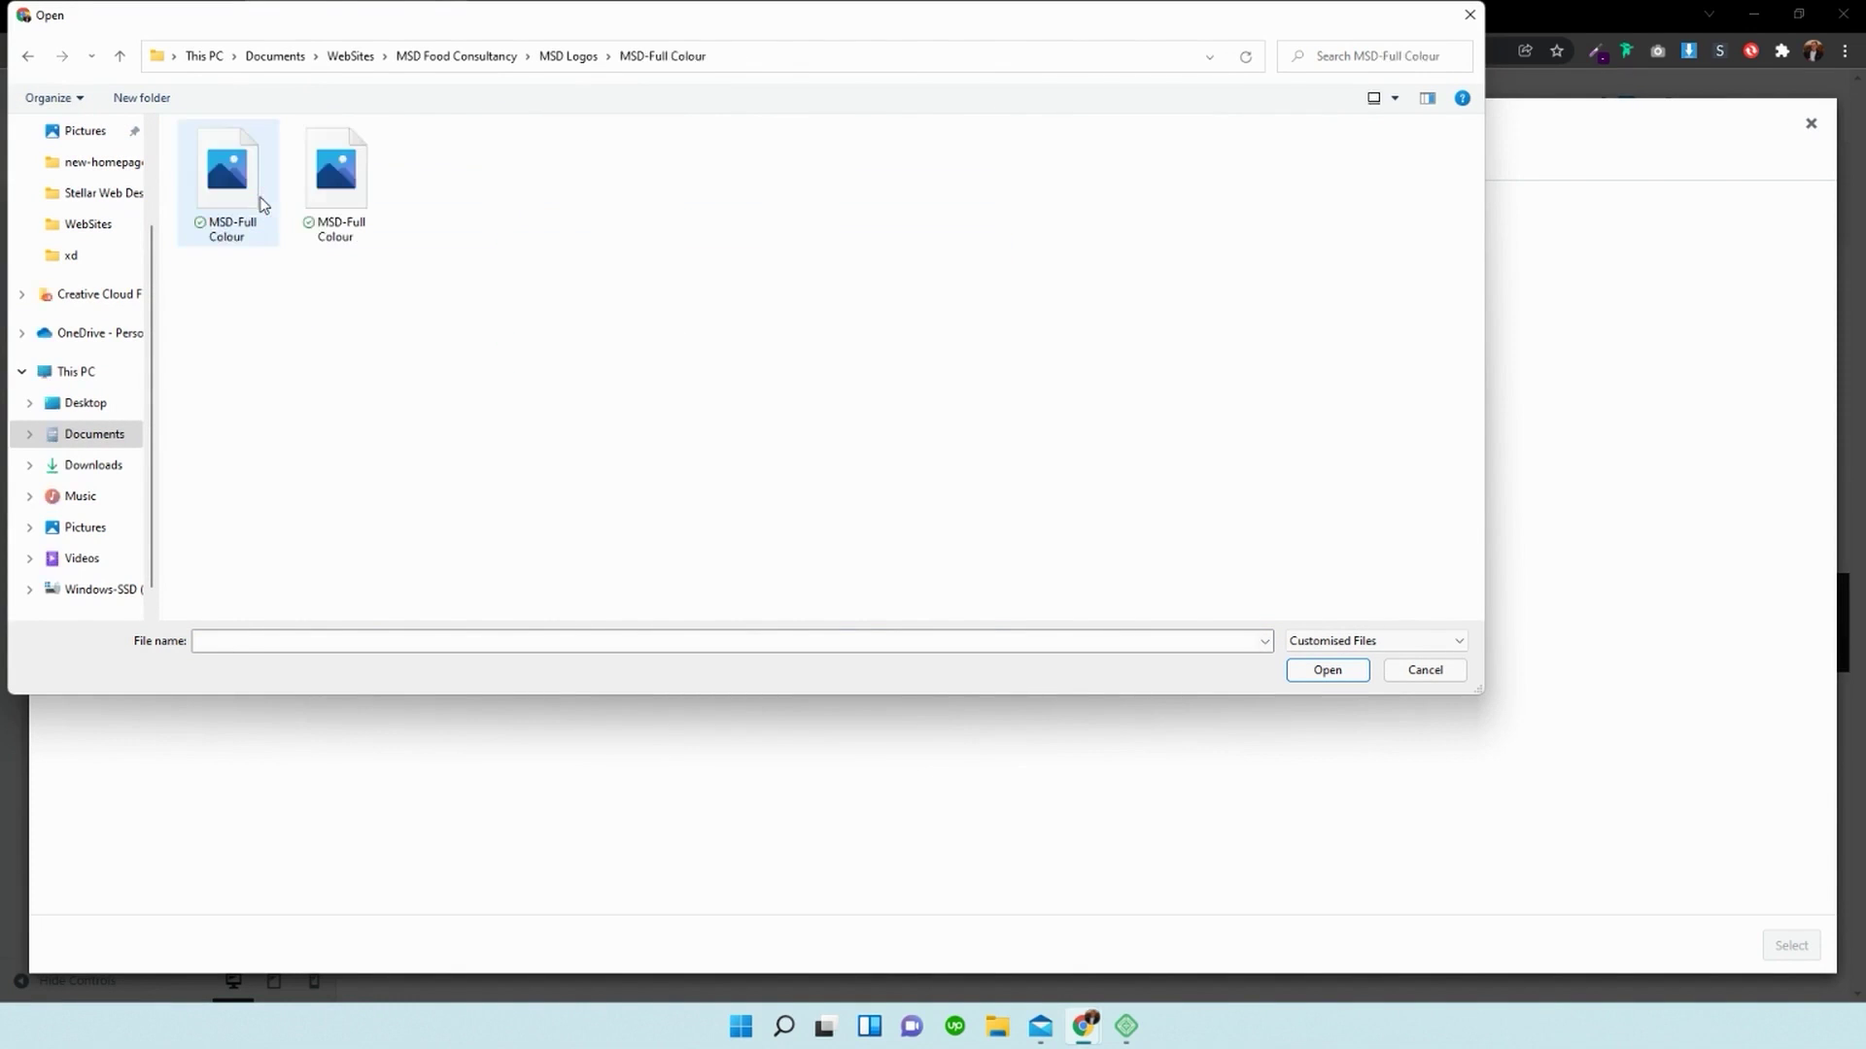
left_click(1327, 669)
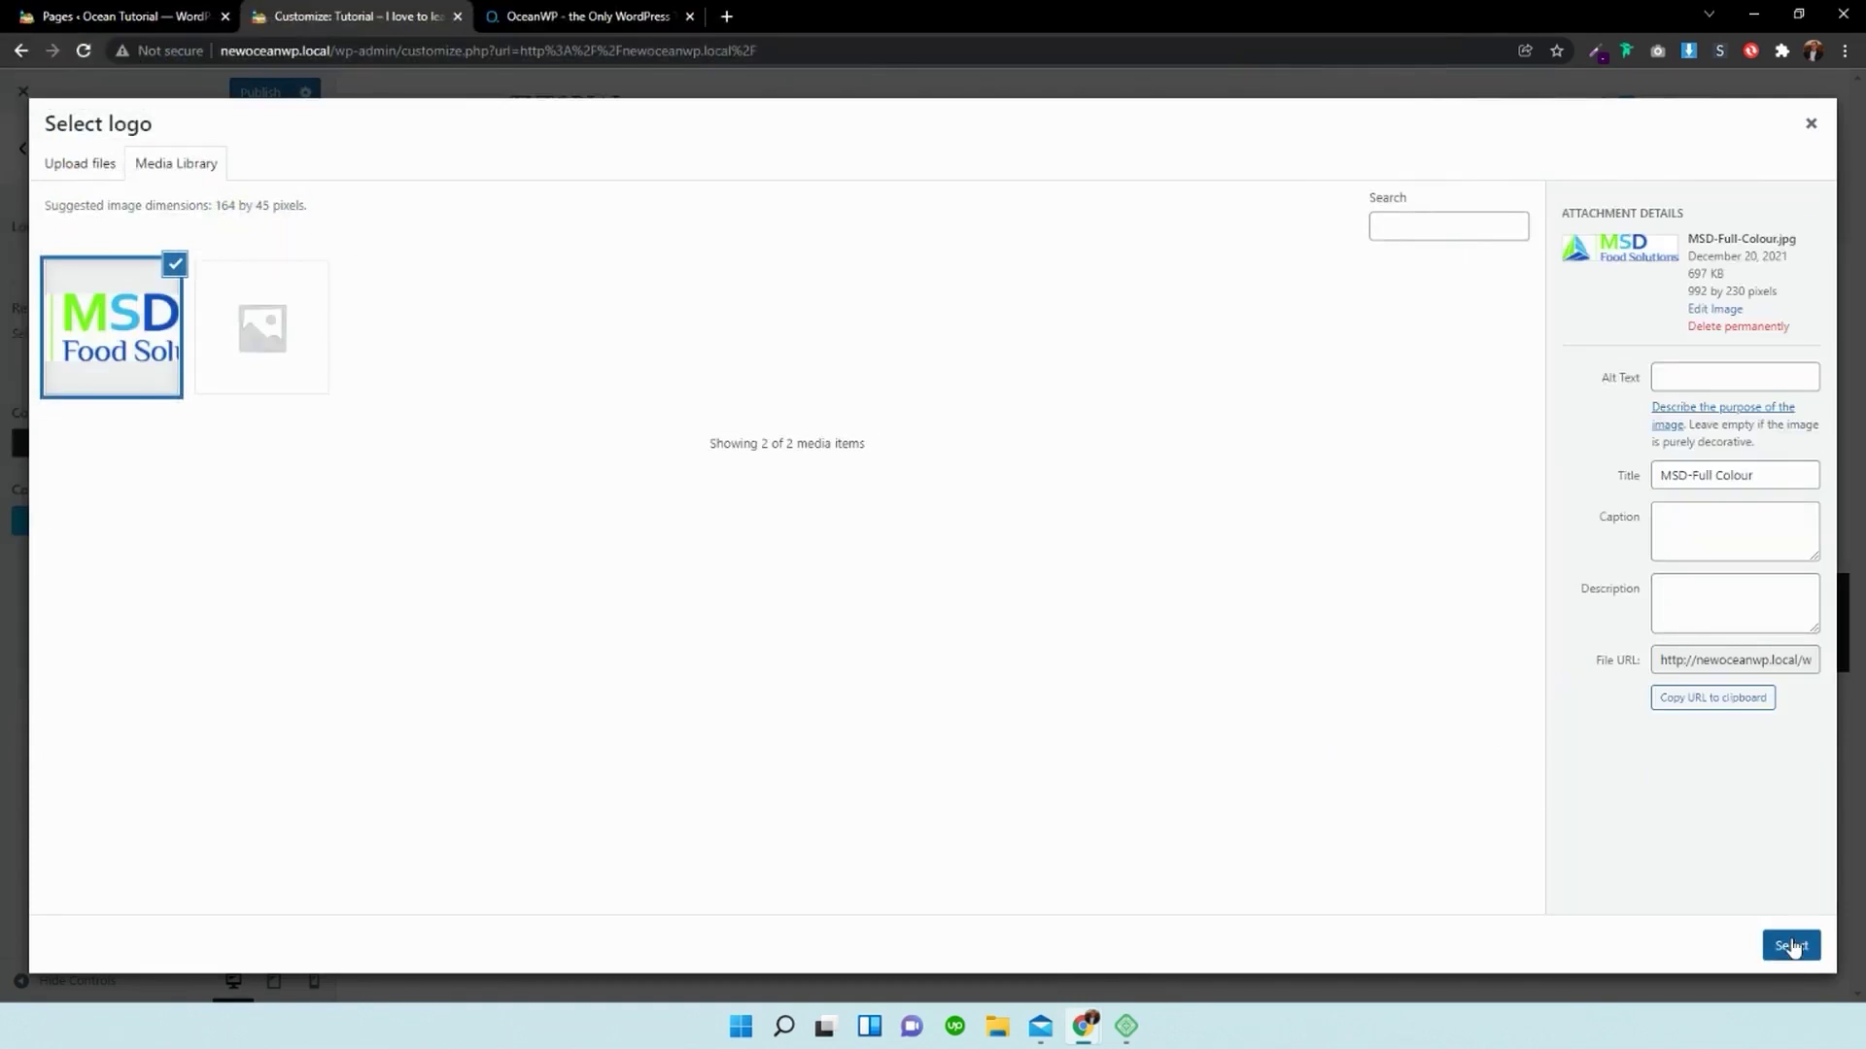
left_click(1791, 945)
left_click_drag(284, 253, 292, 254)
left_click_drag(1337, 258, 1438, 260)
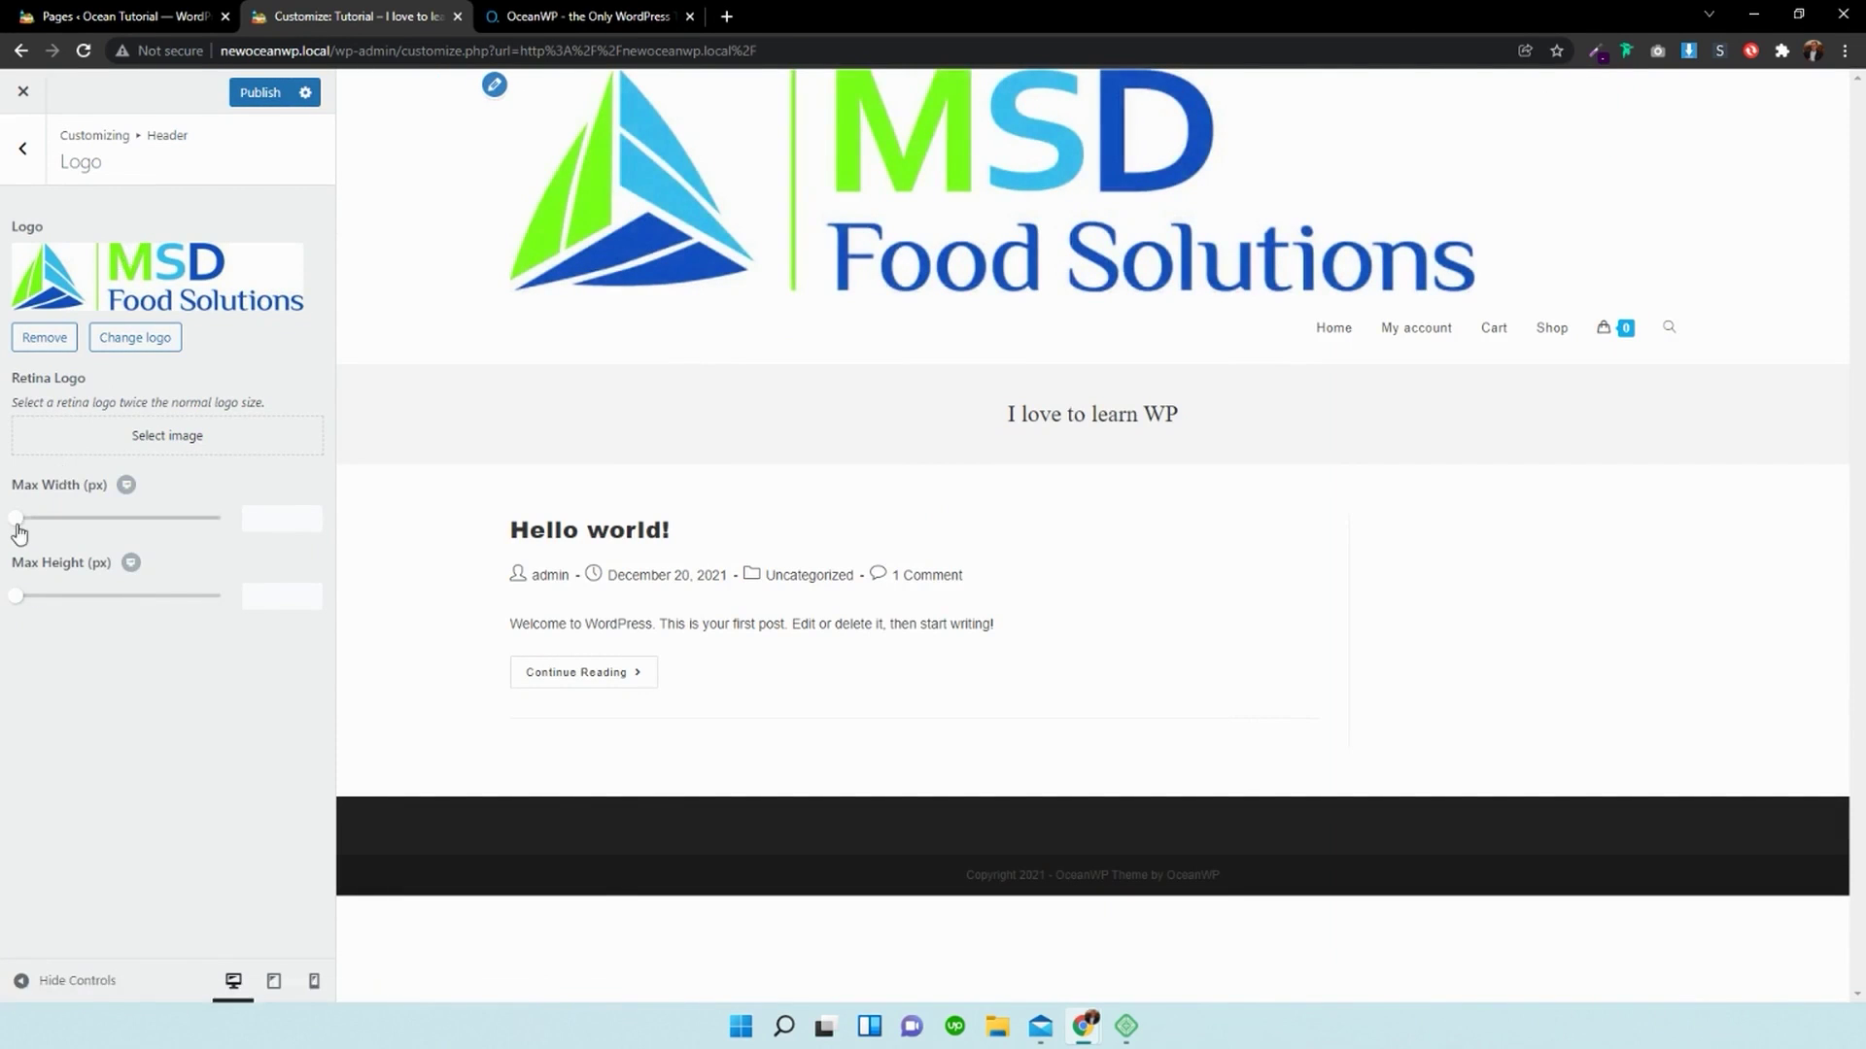
Step: Set the header logo's max width to 235 px and its max height to 500 px
left_click_drag(17, 526, 62, 525)
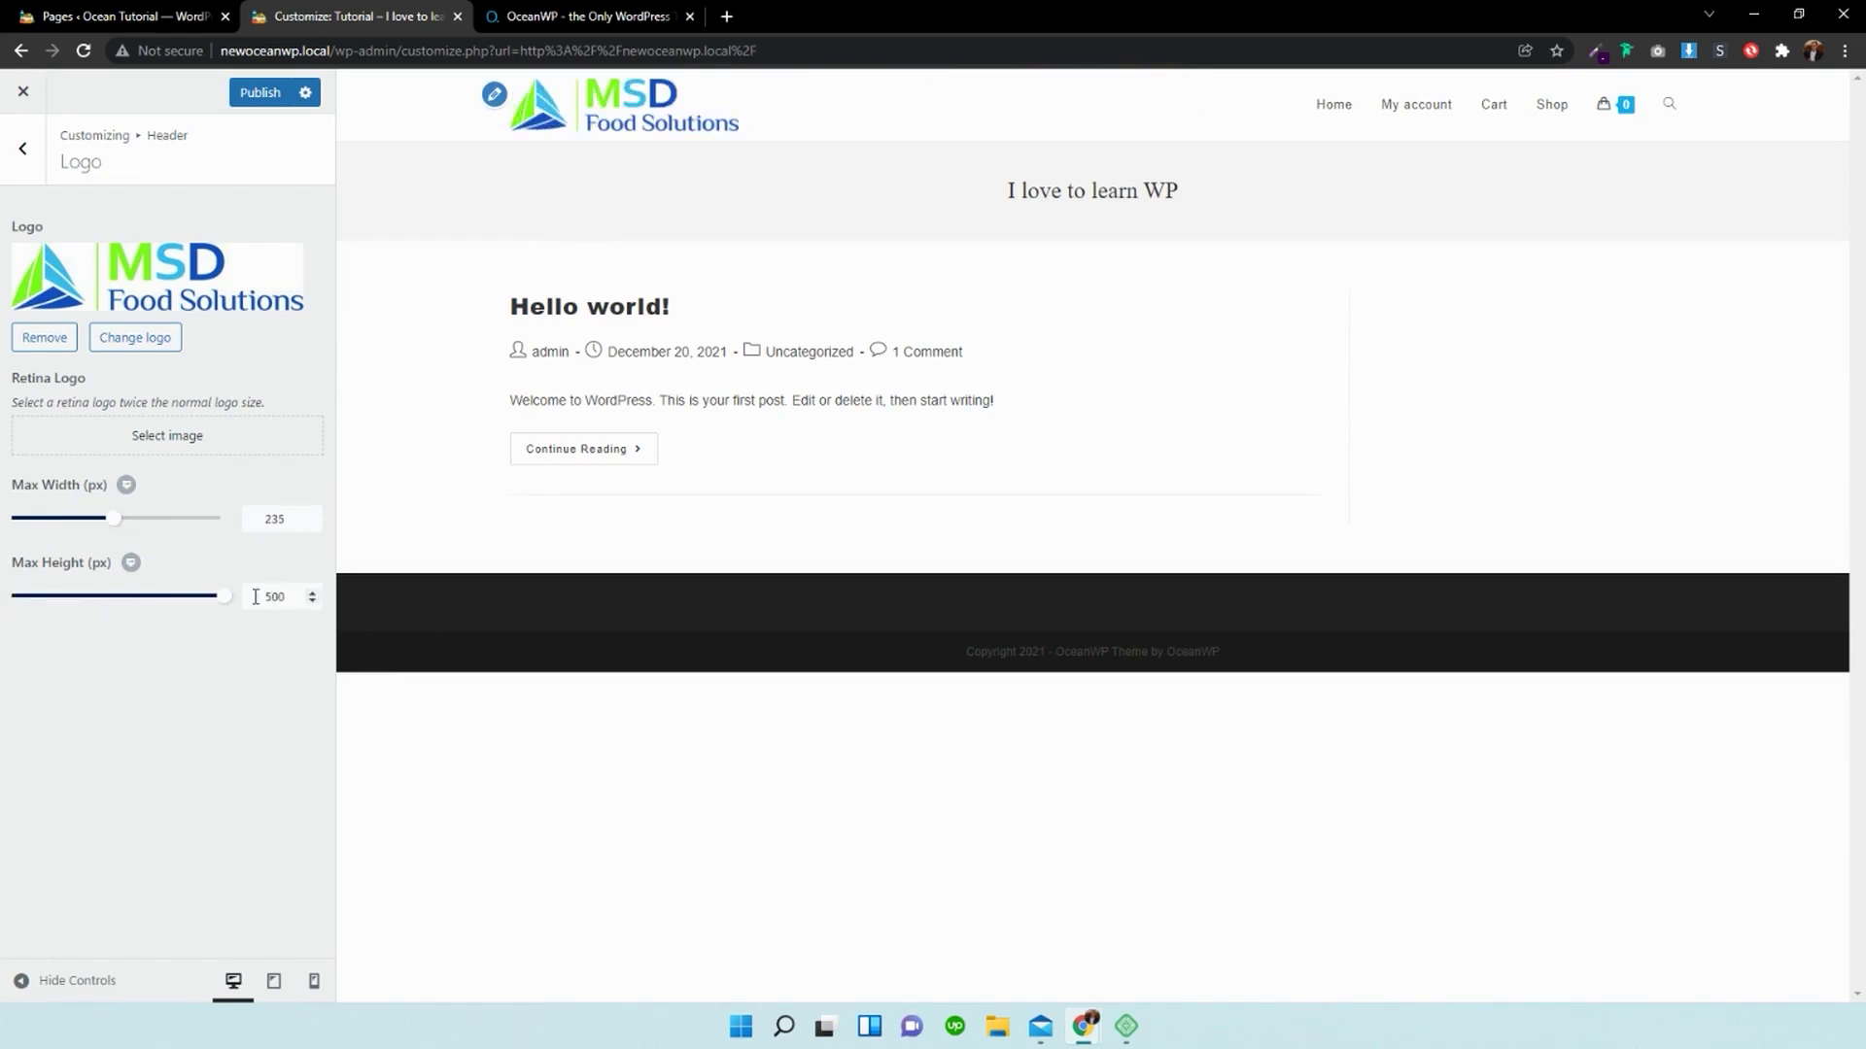
left_click(23, 147)
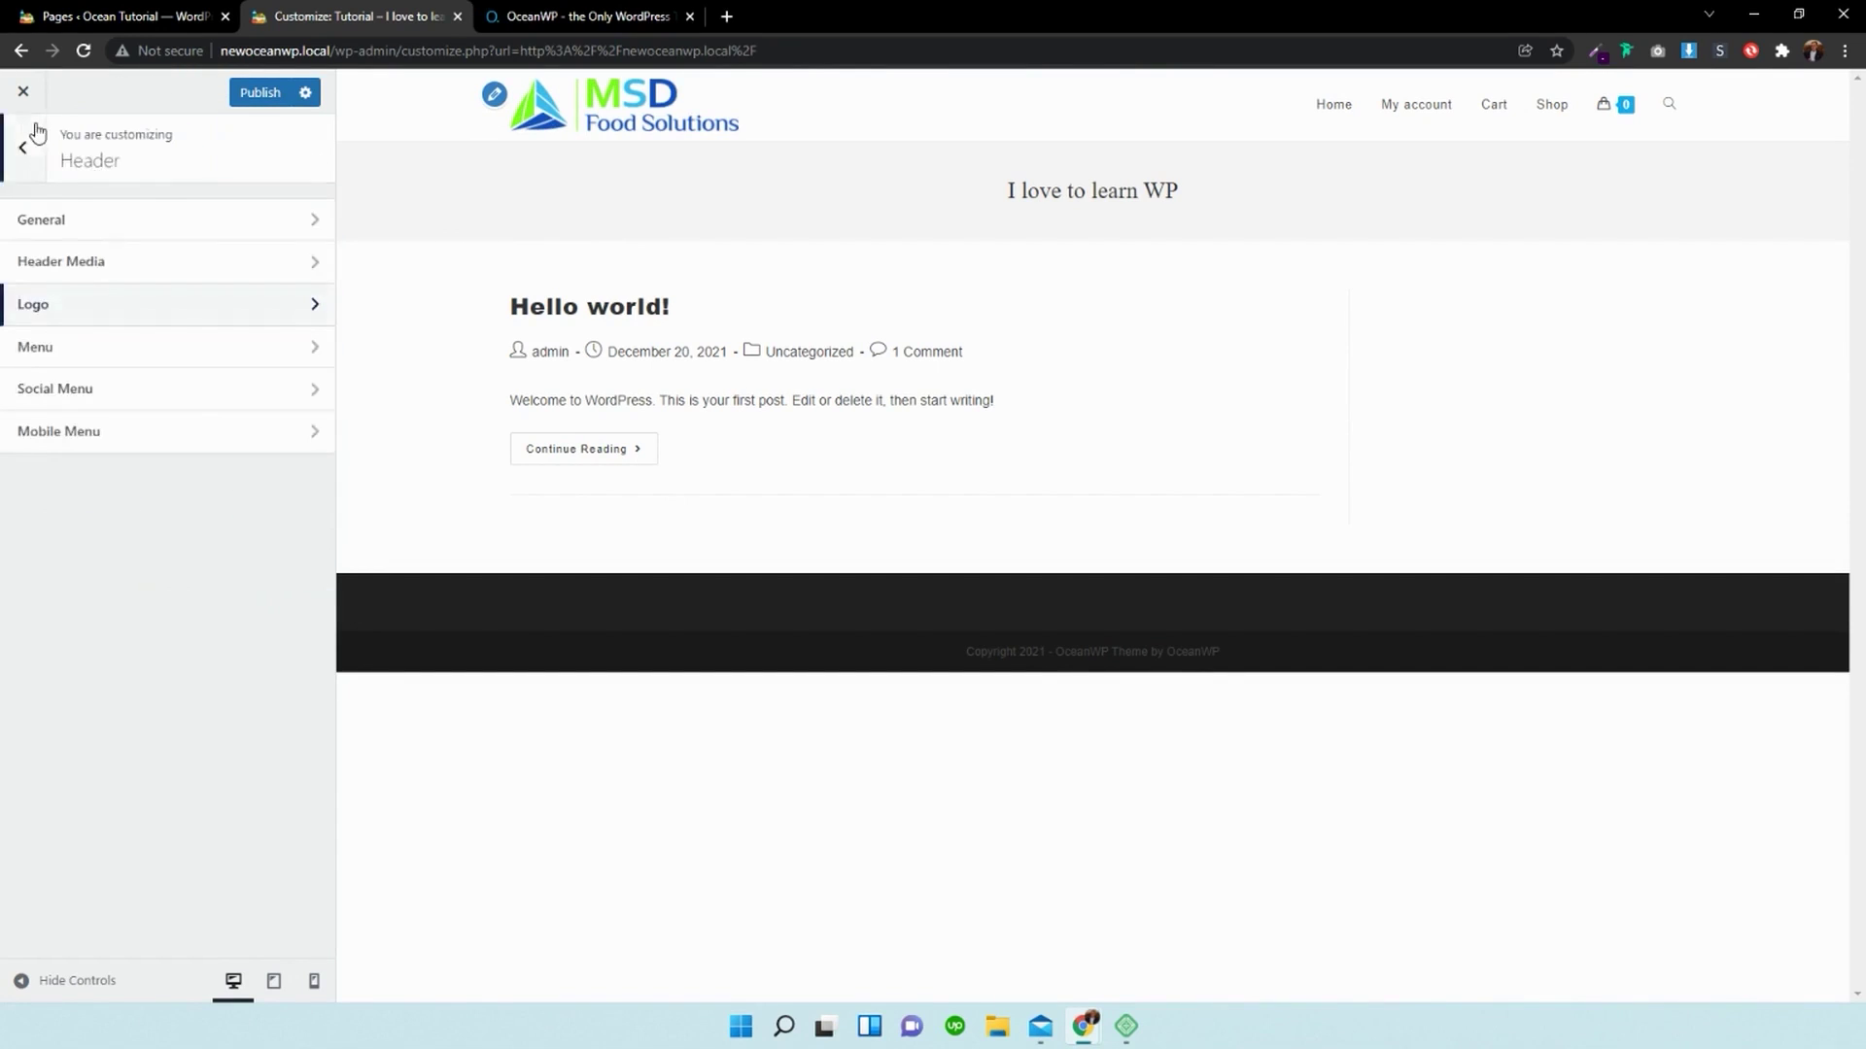
Step: Position the header menu in the center and give its links the Tripple Dot Under effect
left_click(91, 350)
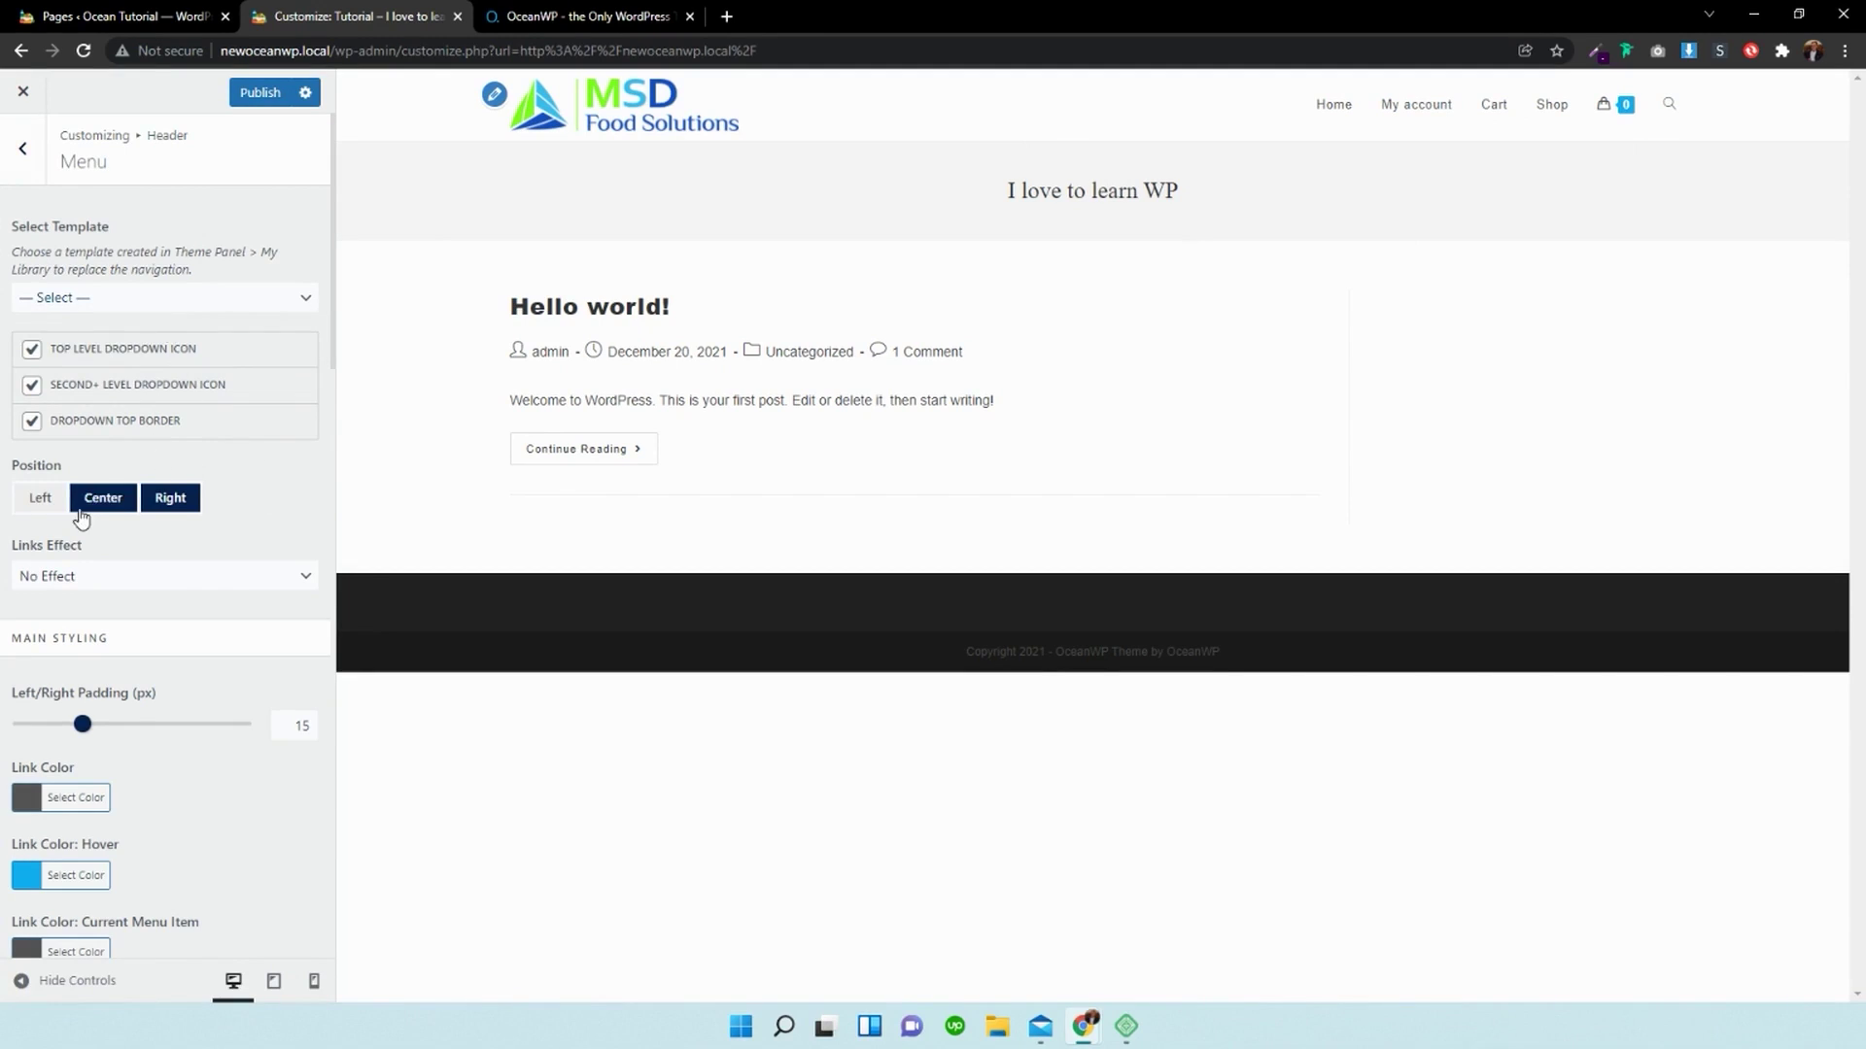
left_click(136, 579)
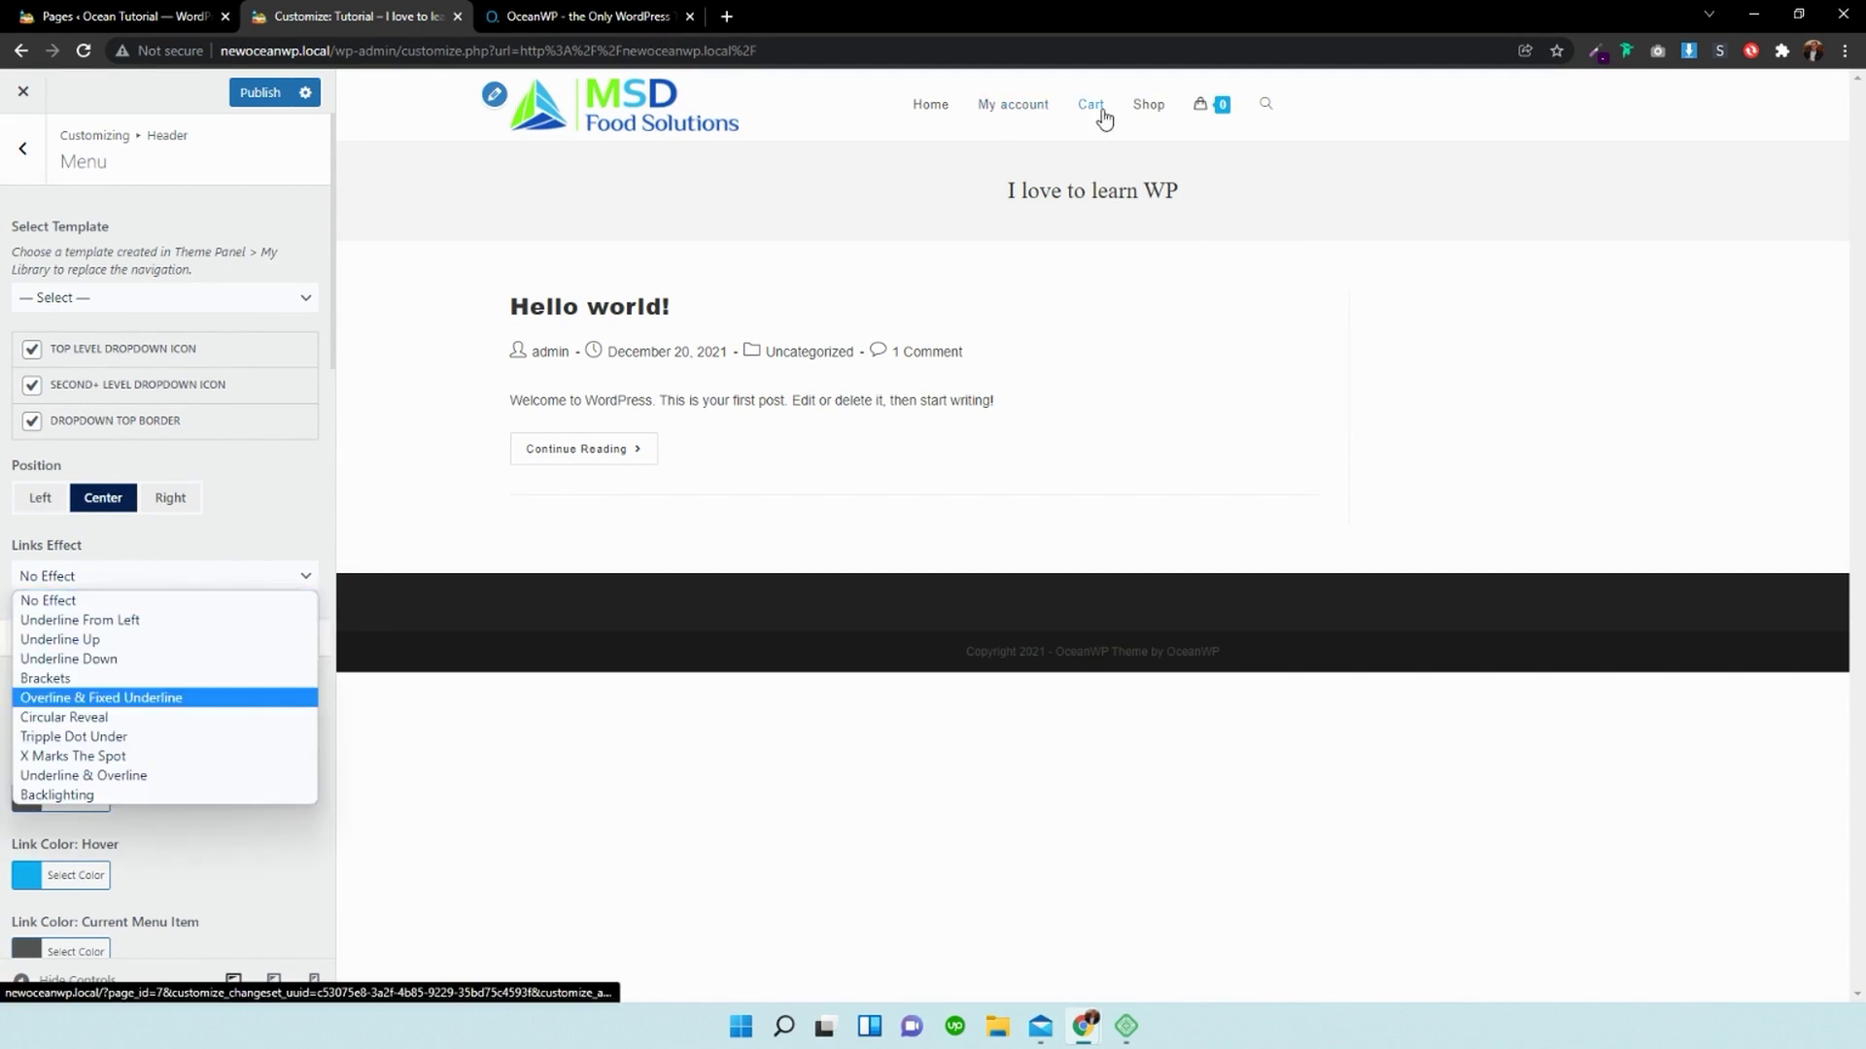
left_click(146, 736)
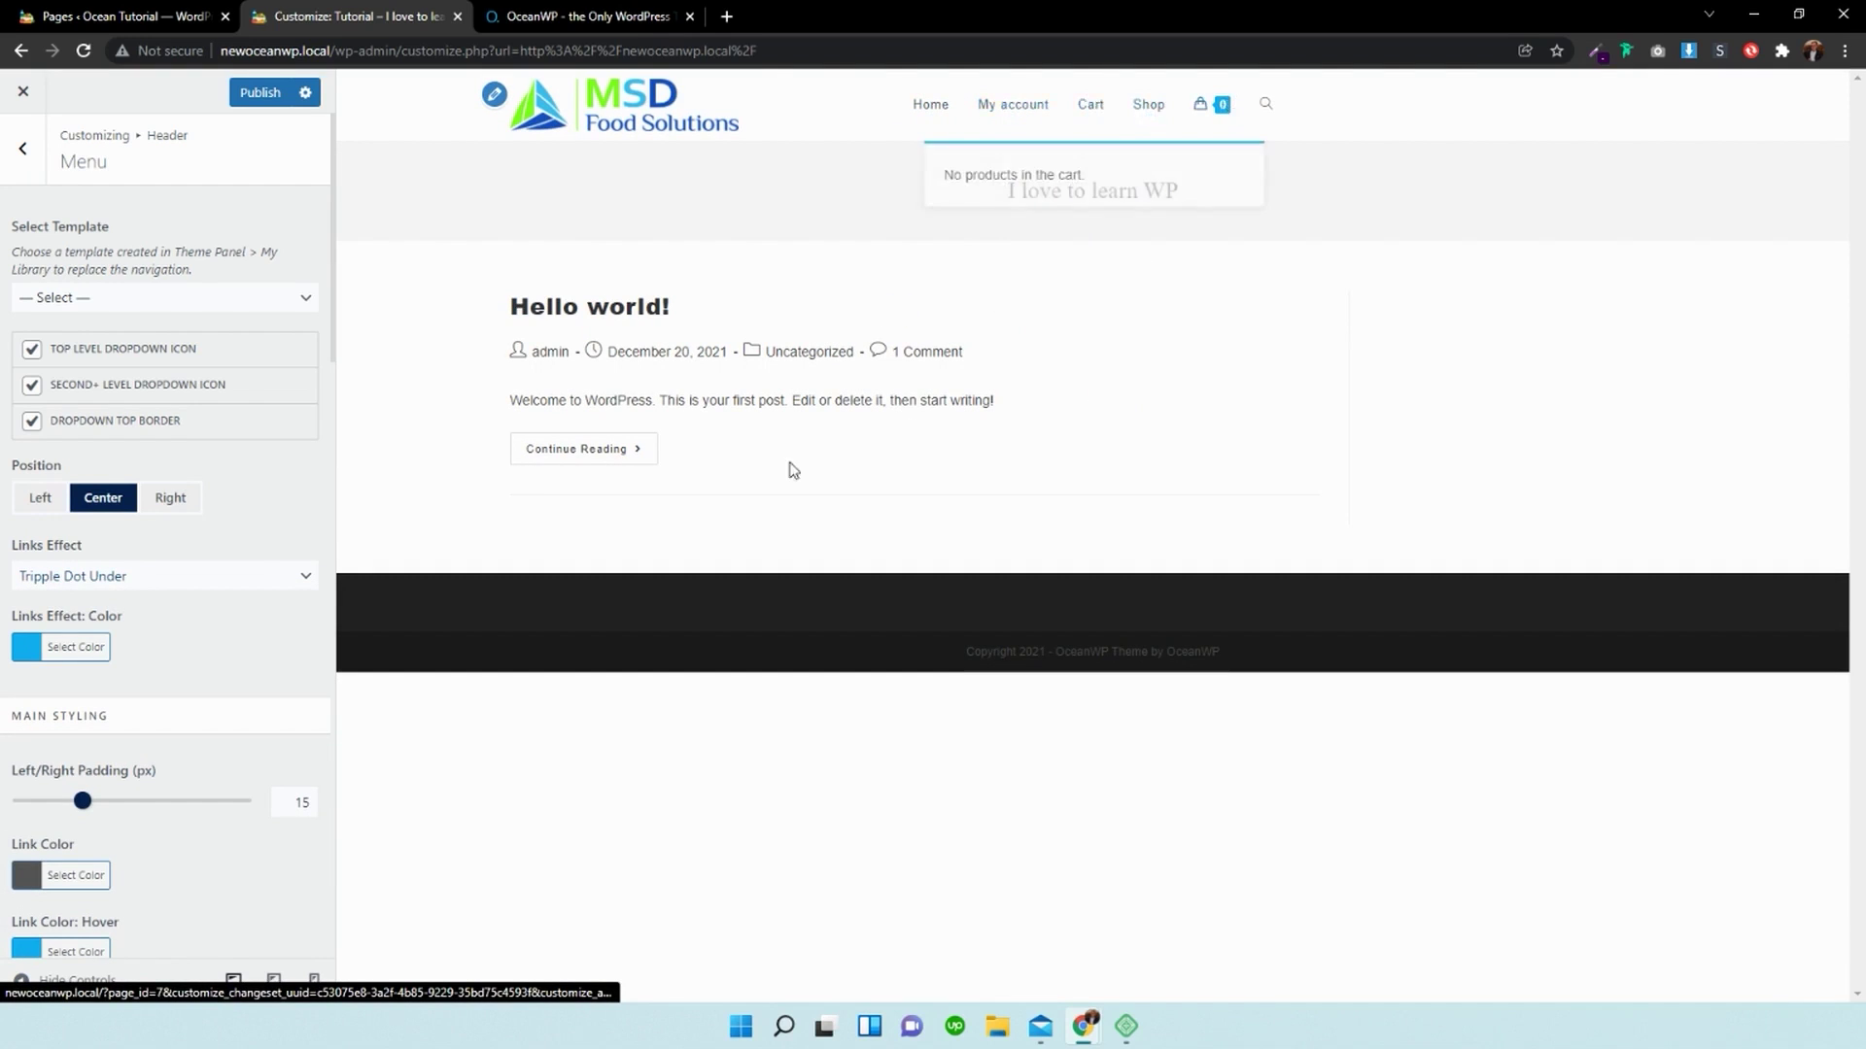
Step: Set the header menu's links effect color to #dd115c
left_click(76, 646)
left_click(188, 742)
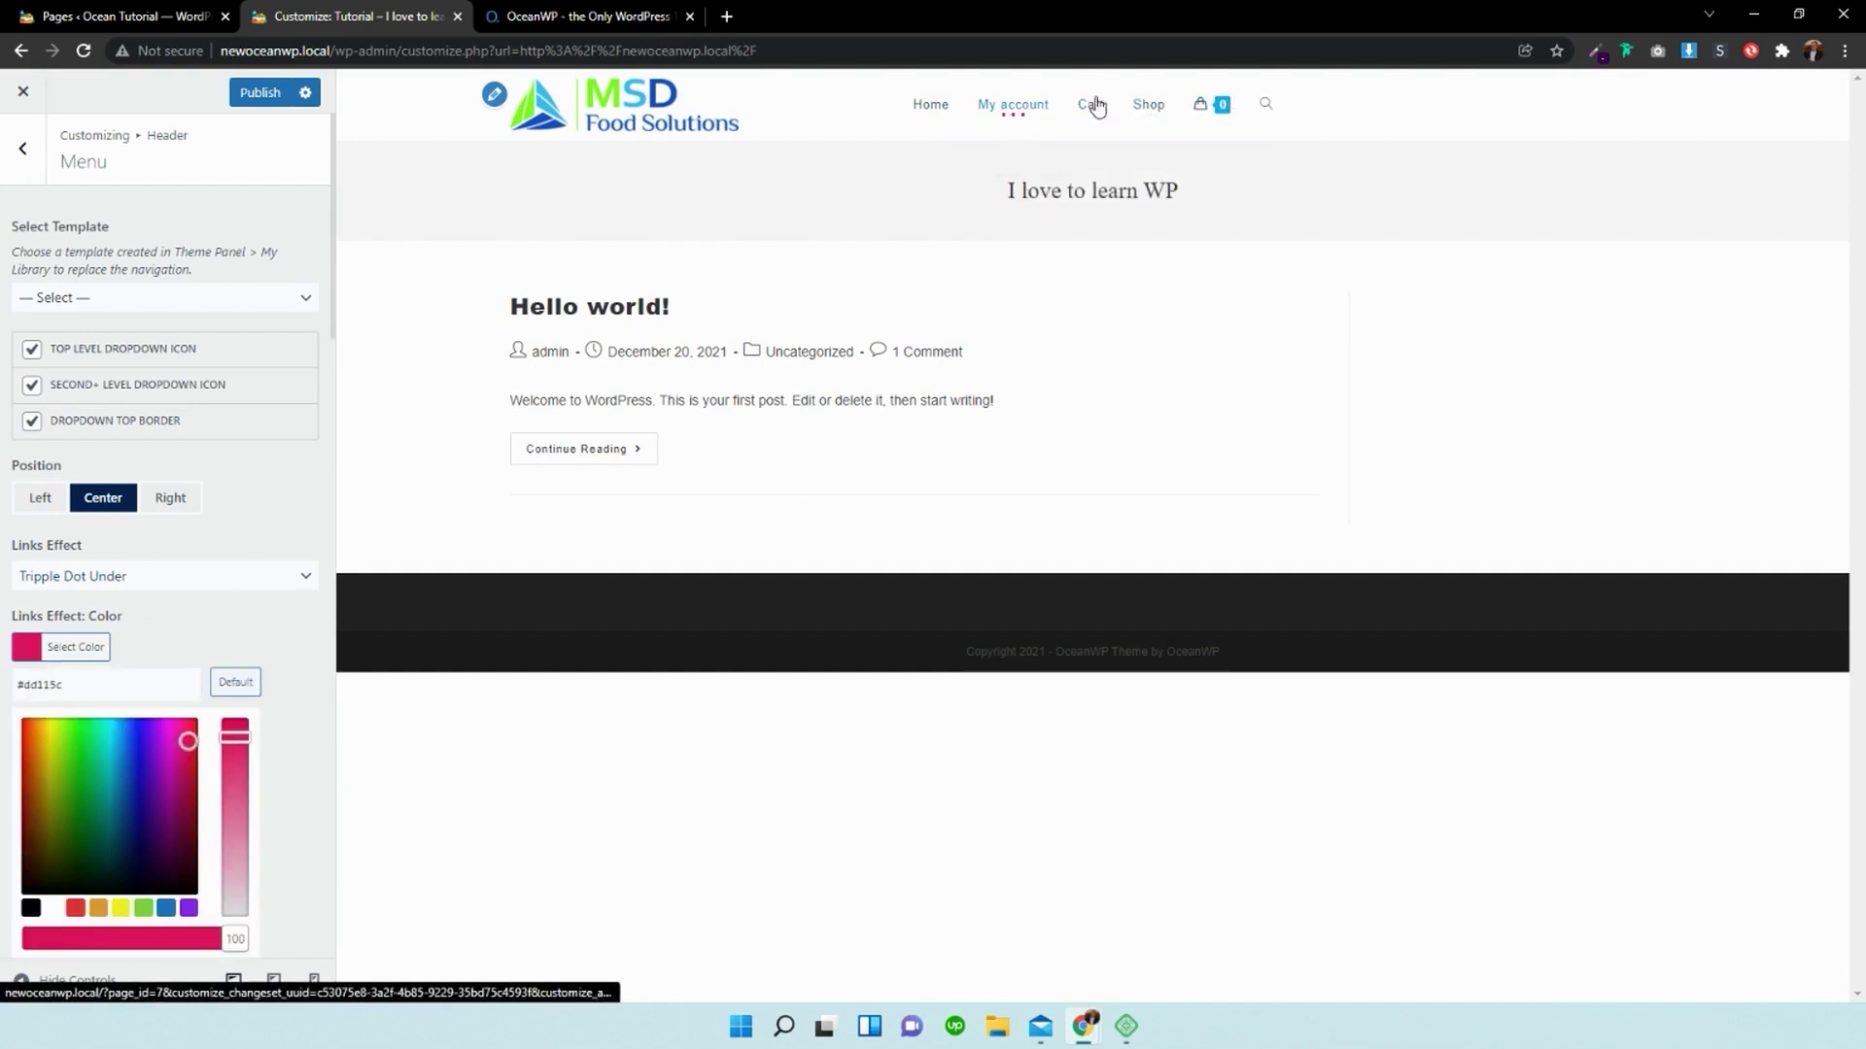
left_click(284, 630)
scroll(283, 630, "down", 2)
left_click(58, 758)
left_click(67, 849)
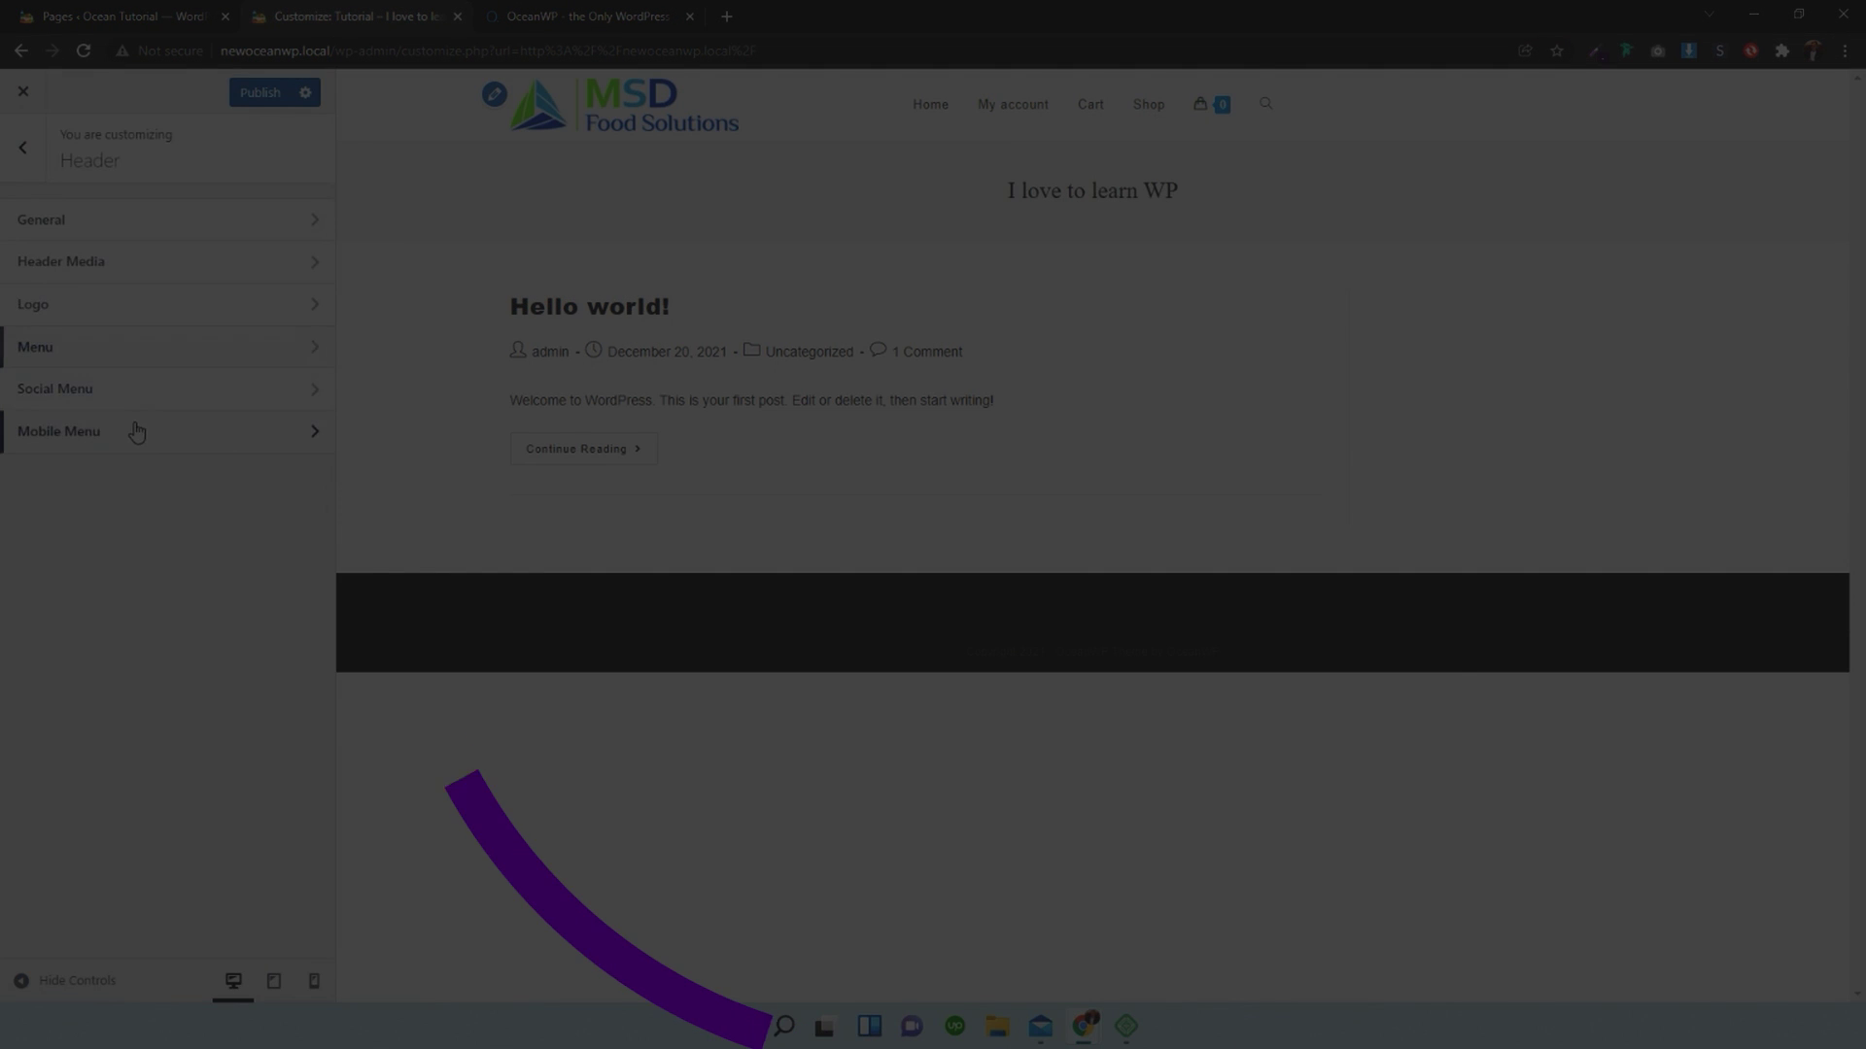
Step: Open the header's mobile menu settings, preview the site at phone size, and choose a mobile menu style
left_click(142, 429)
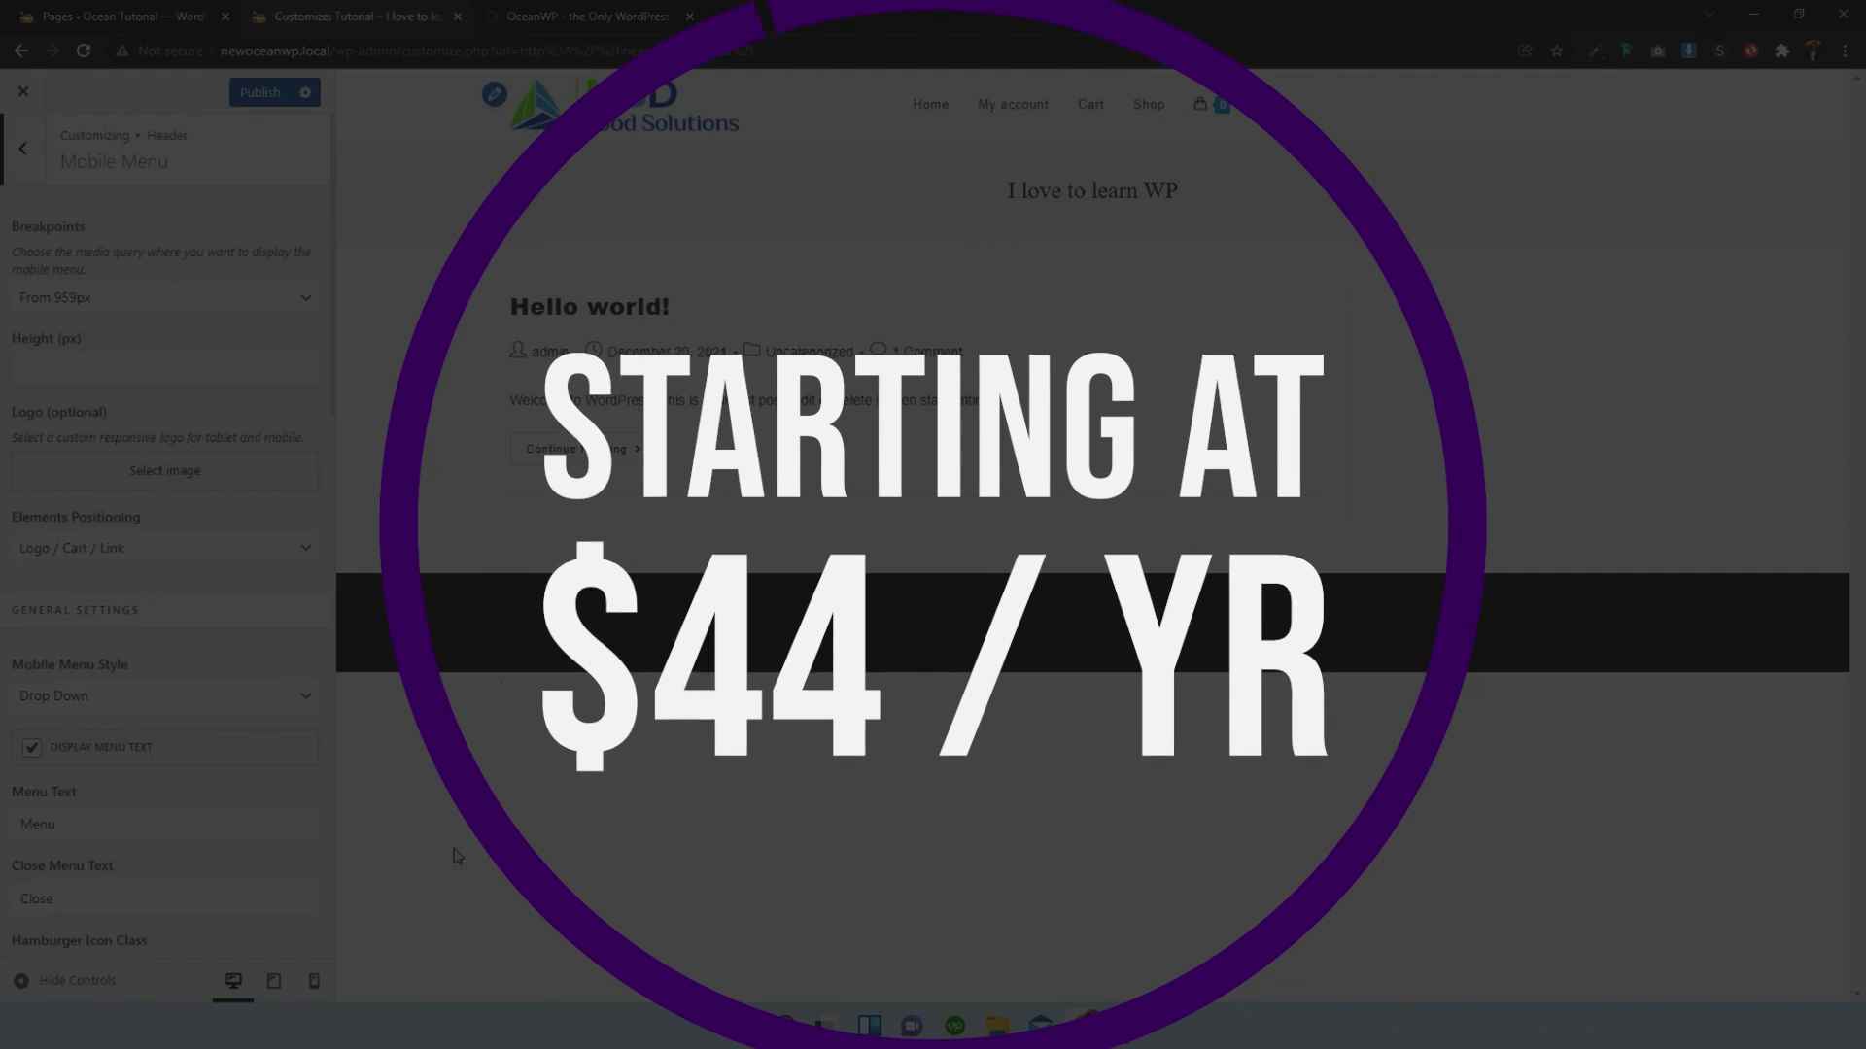
left_click(314, 981)
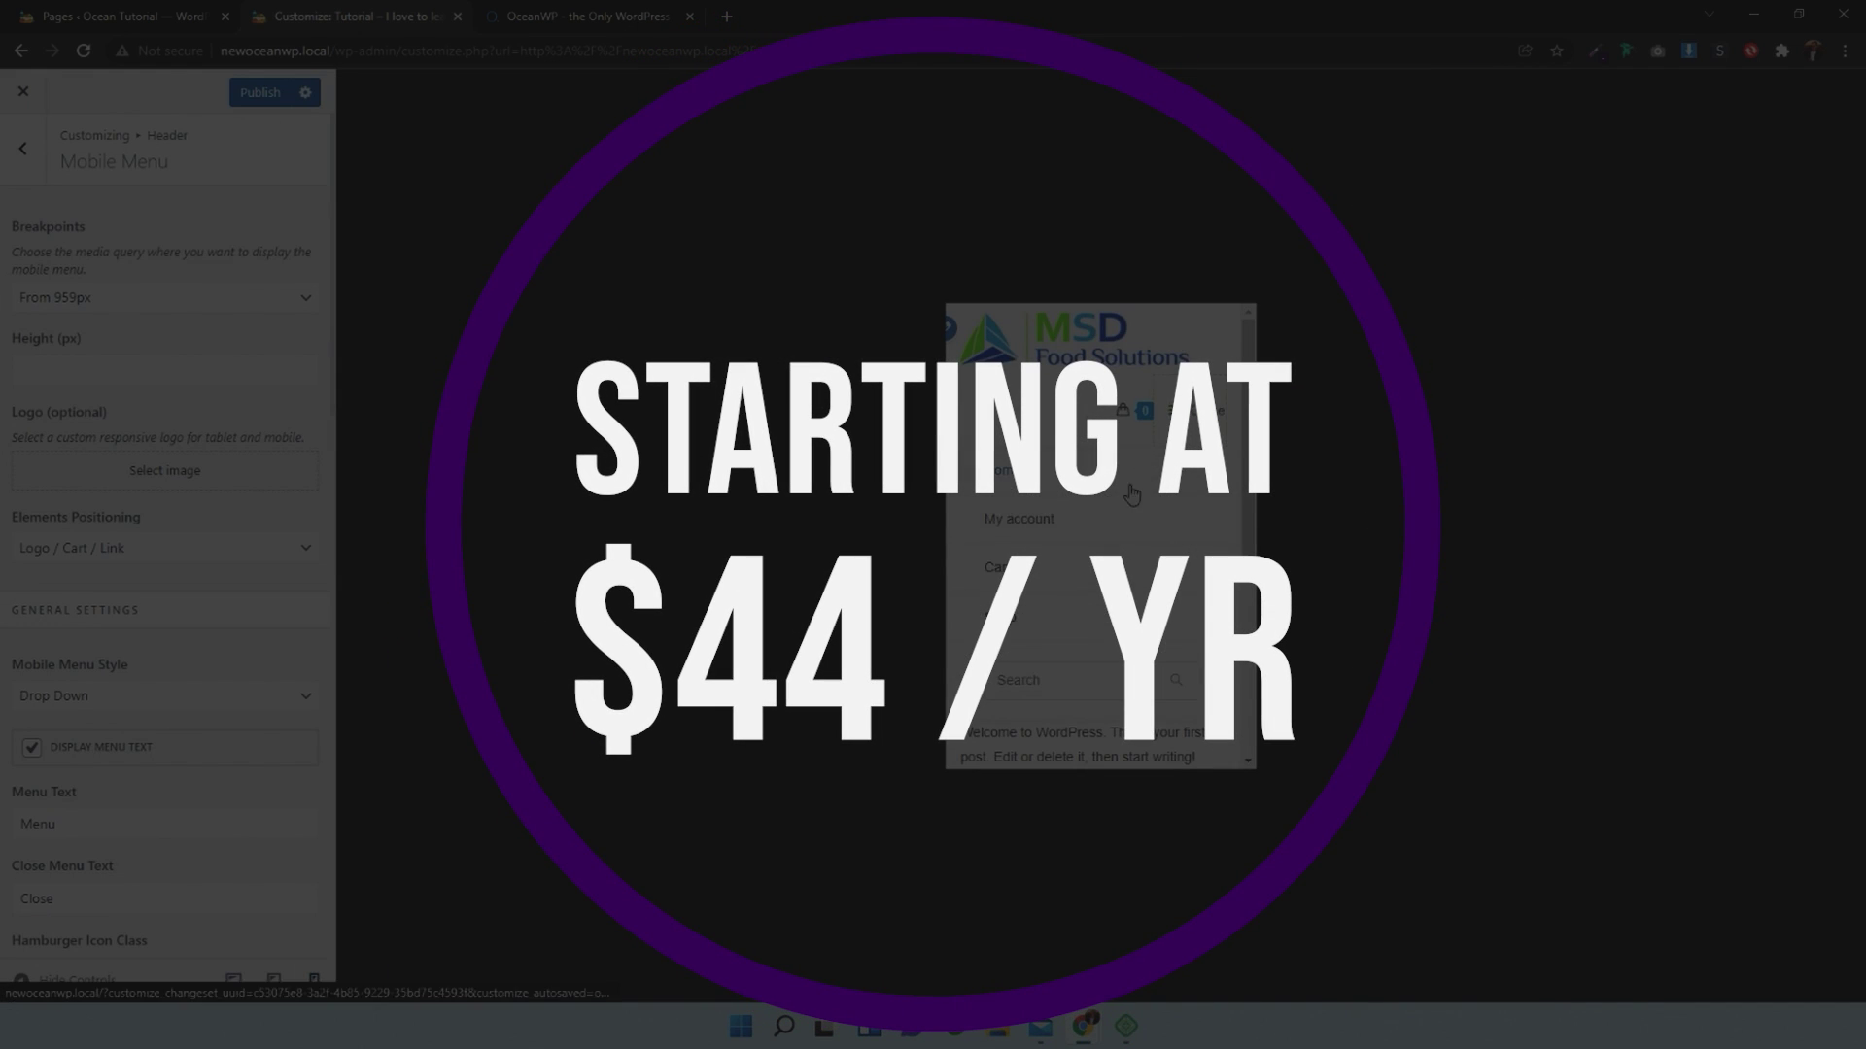
left_click(165, 696)
left_click(58, 734)
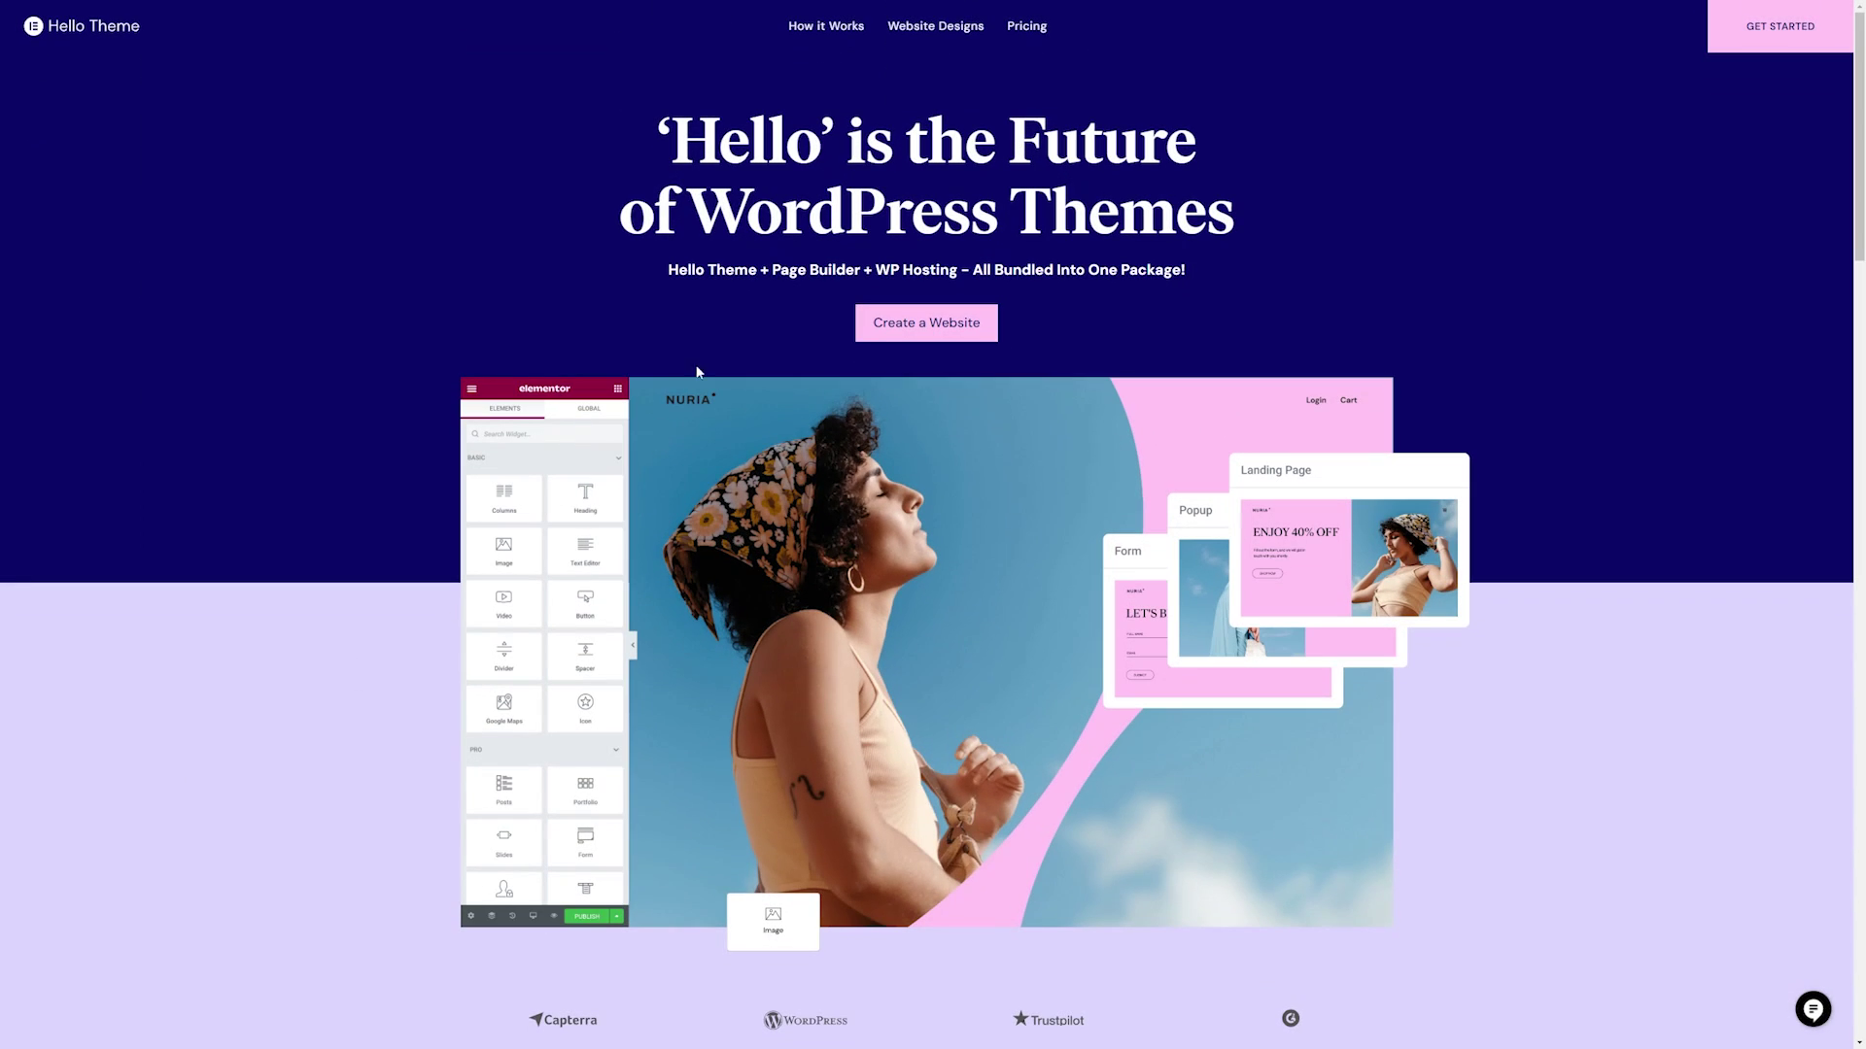
Step: Start creating a website on the Hello Theme site to view its website templates
left_click(939, 330)
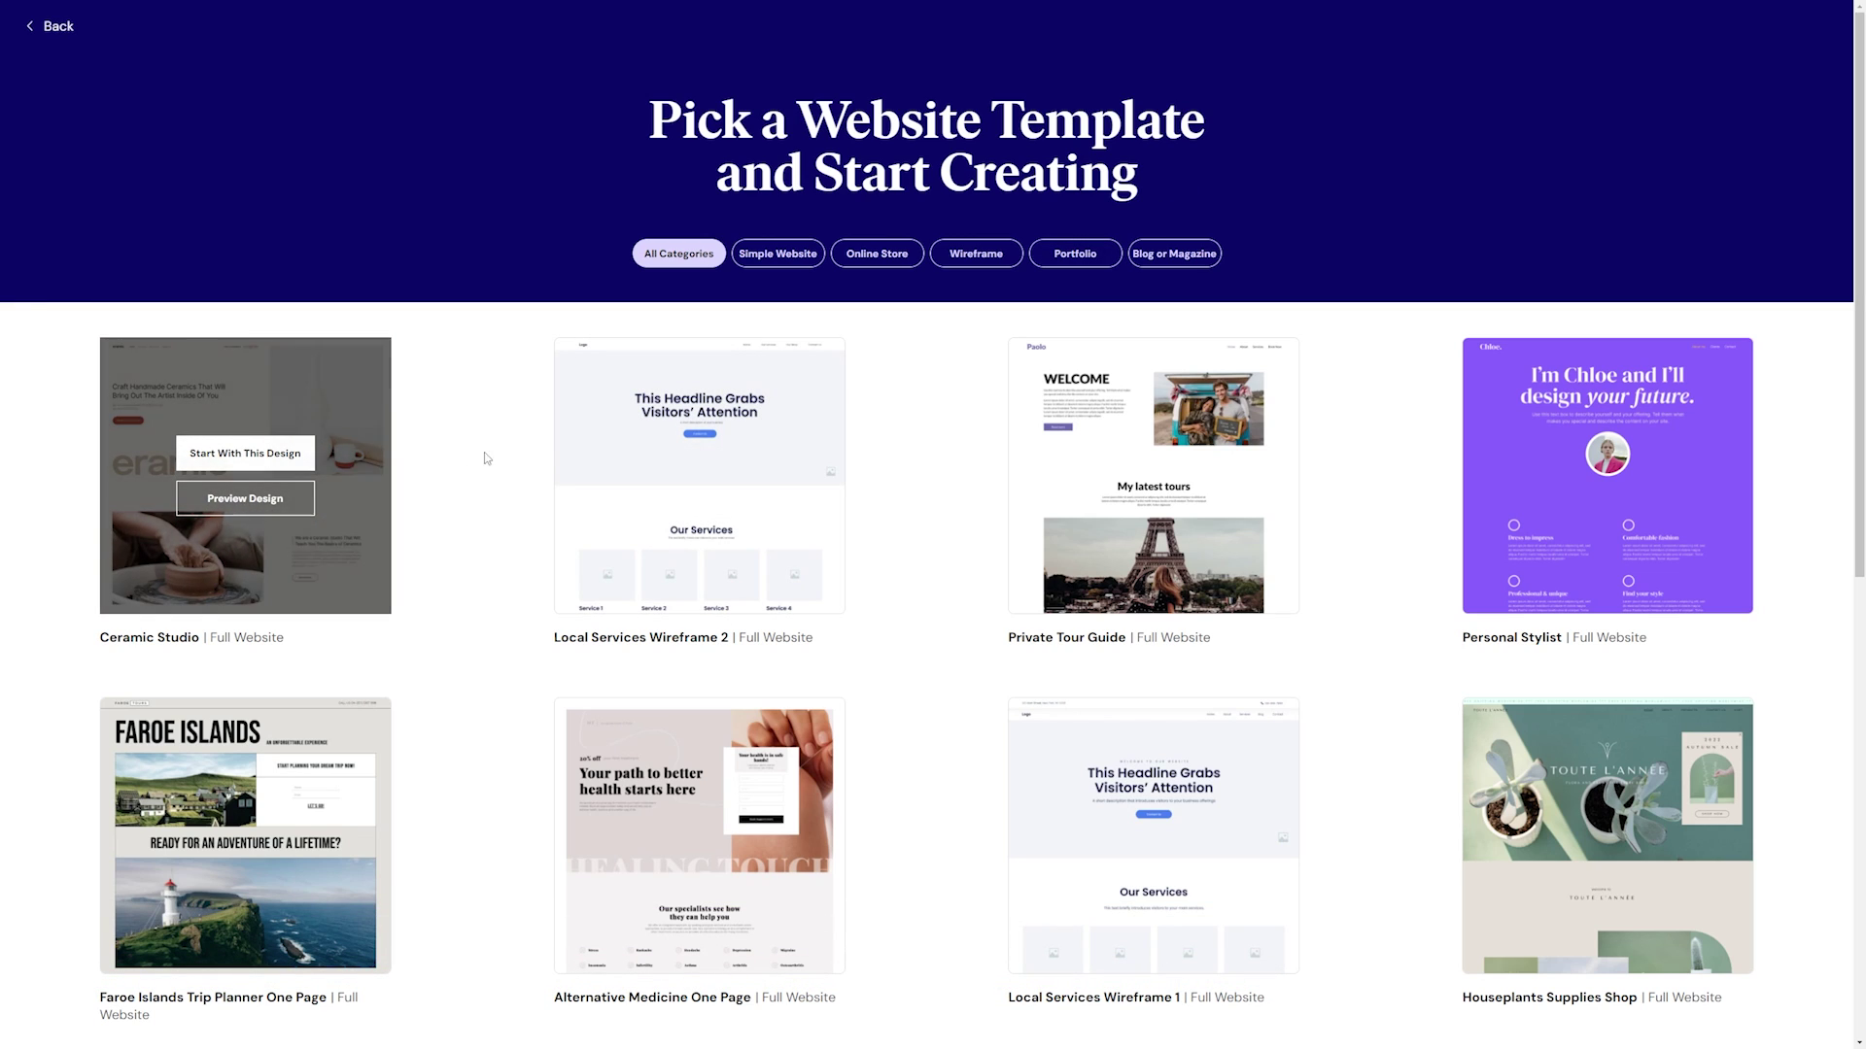
Step: Preview the Private Tour Guide template and view its About and Services pages
mouse_move(1140, 479)
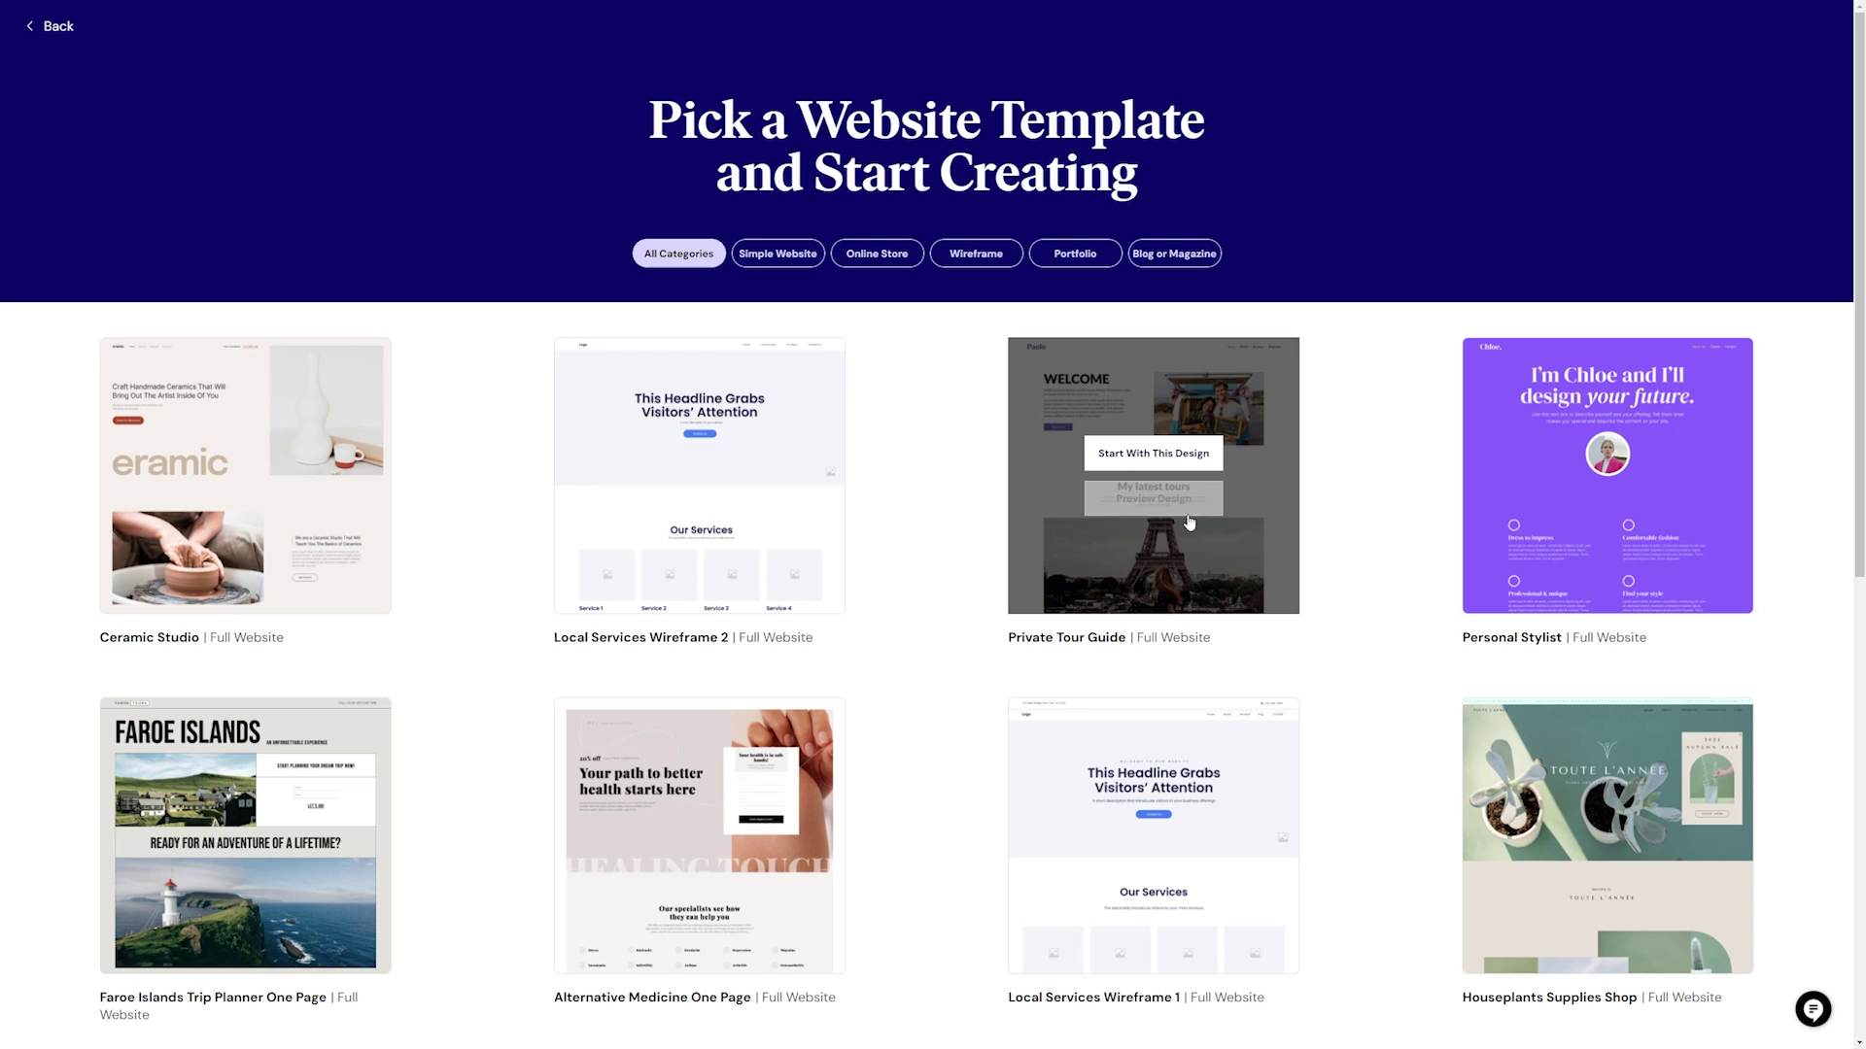
left_click(1145, 514)
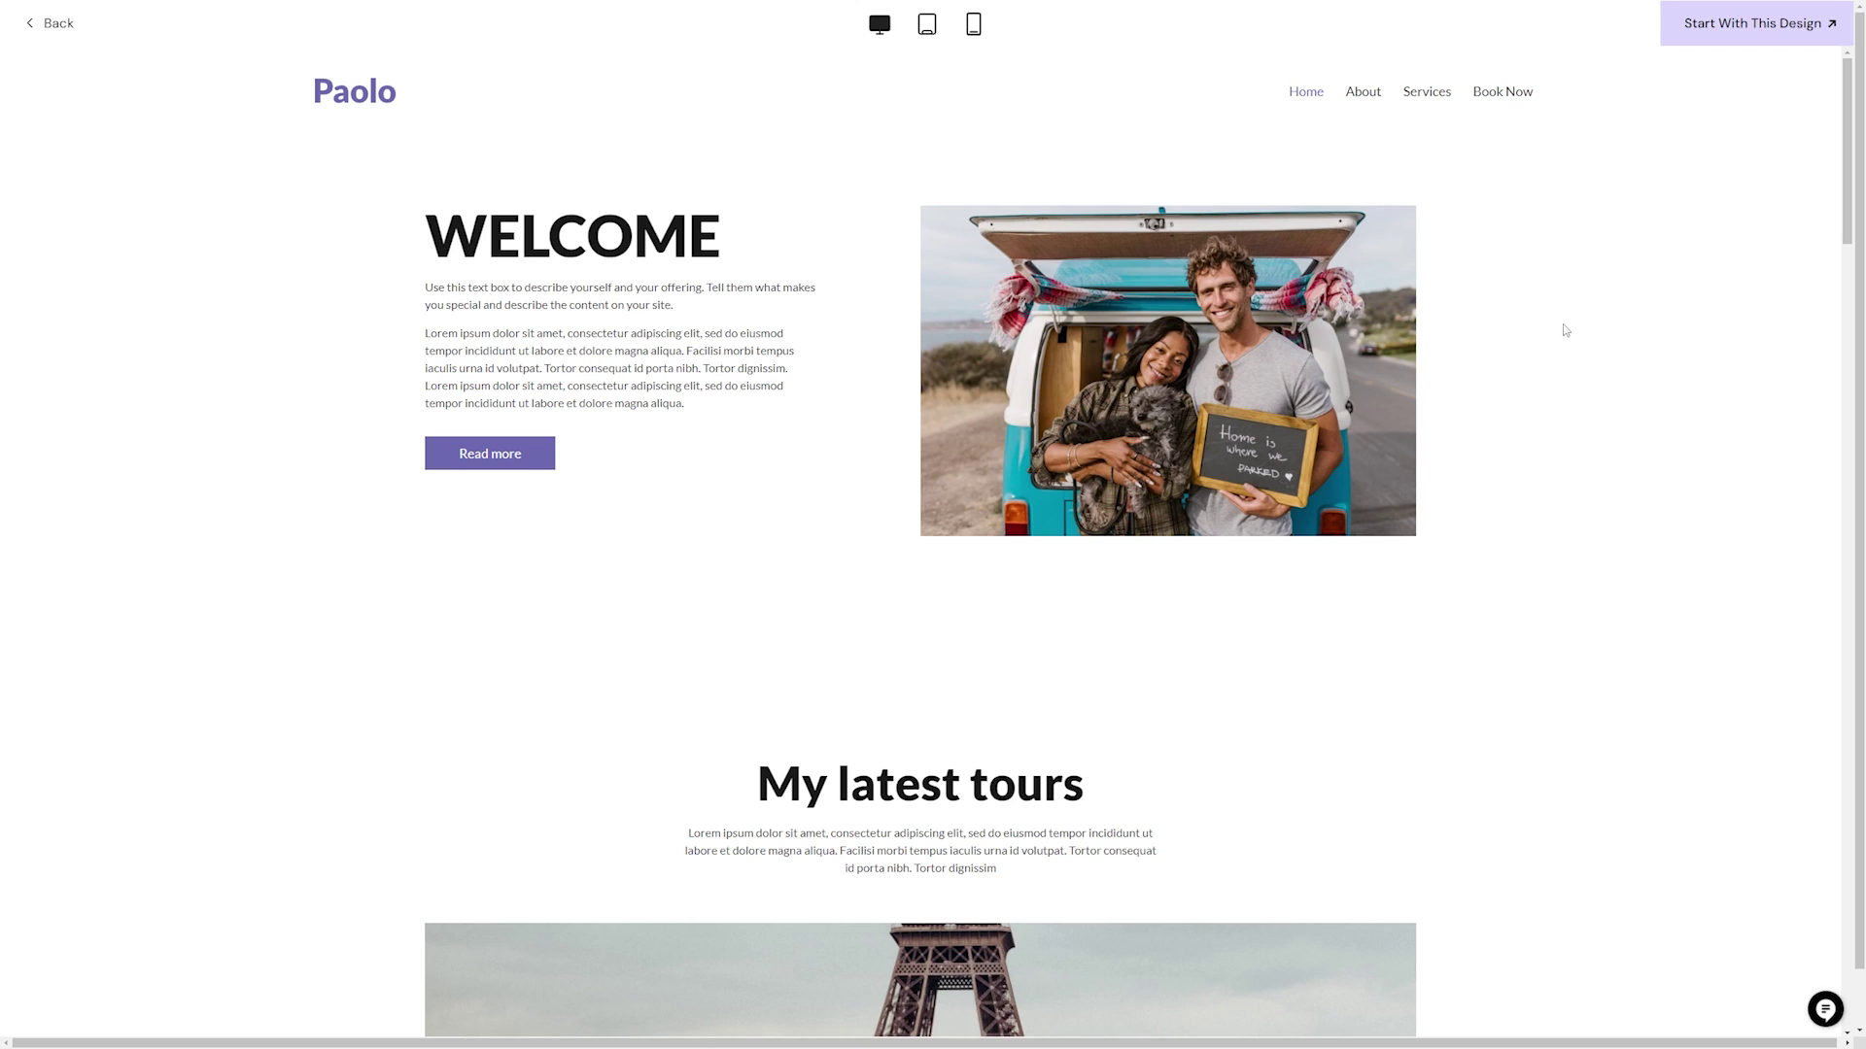
left_click_drag(1849, 219, 1674, 137)
left_click(1361, 97)
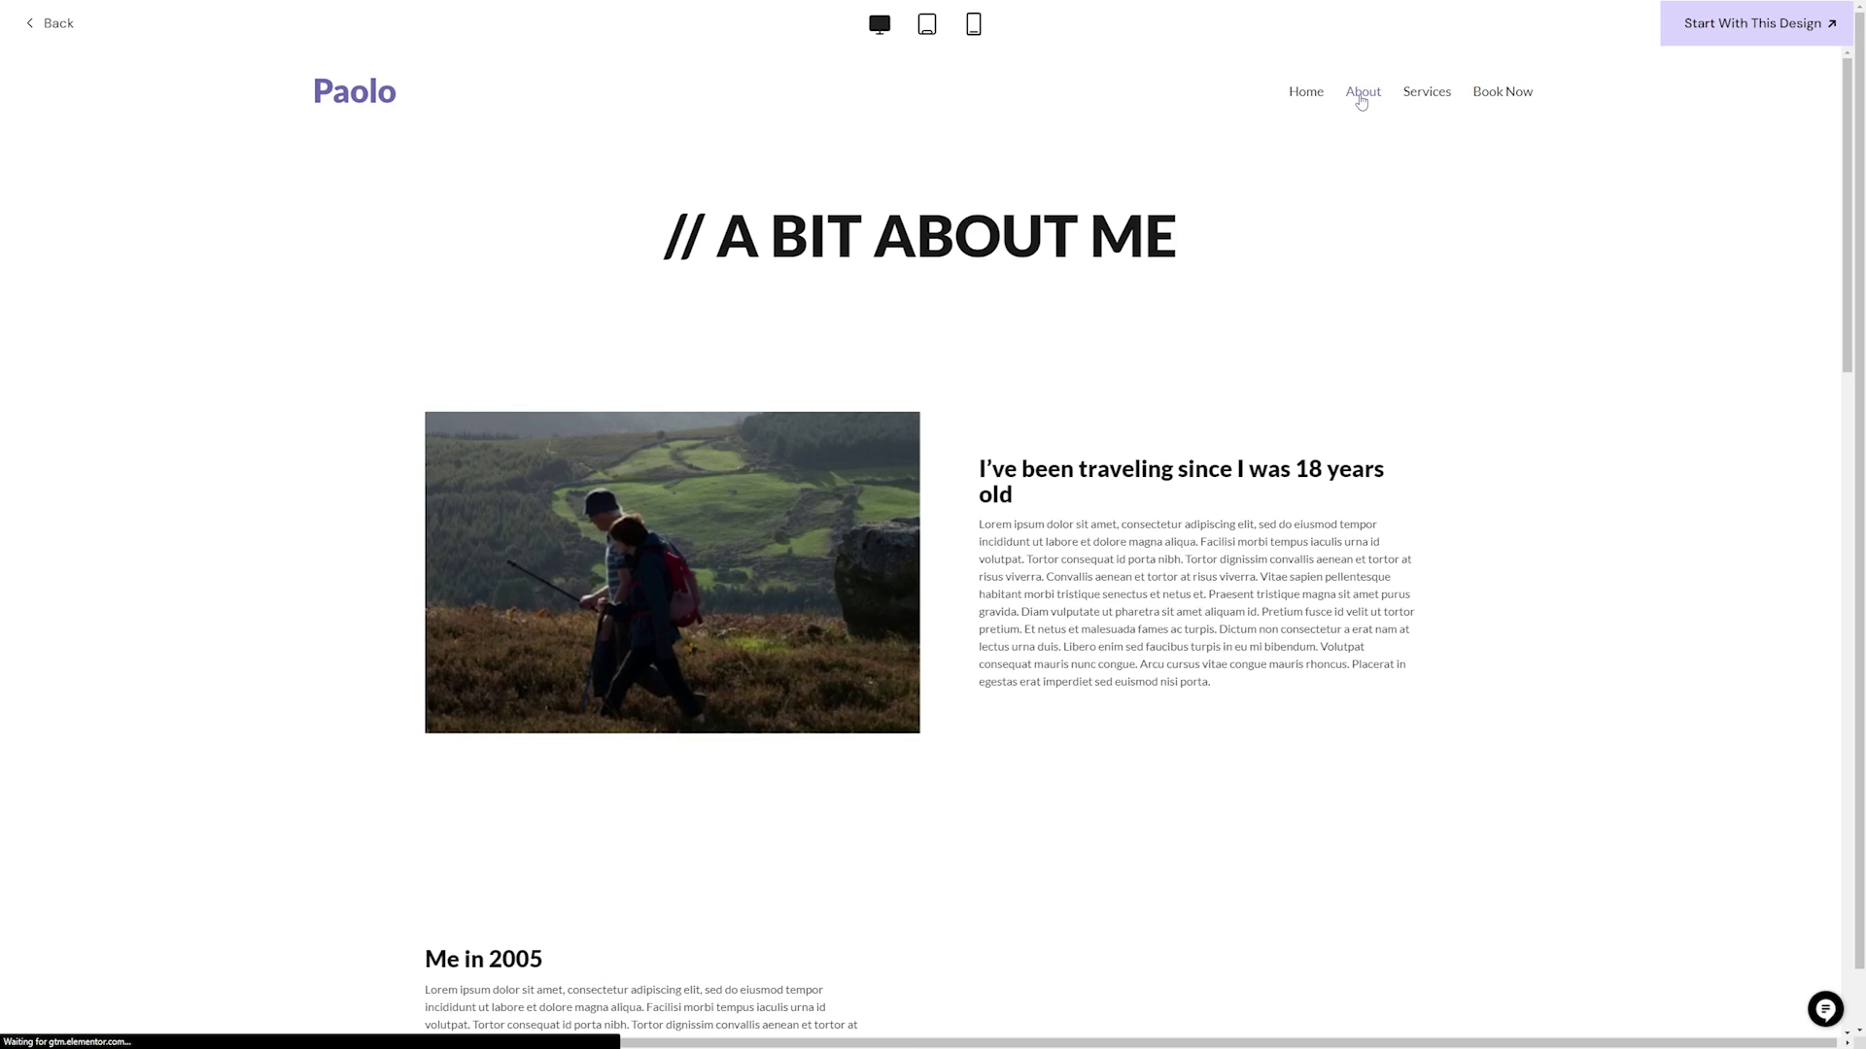
left_click(1418, 97)
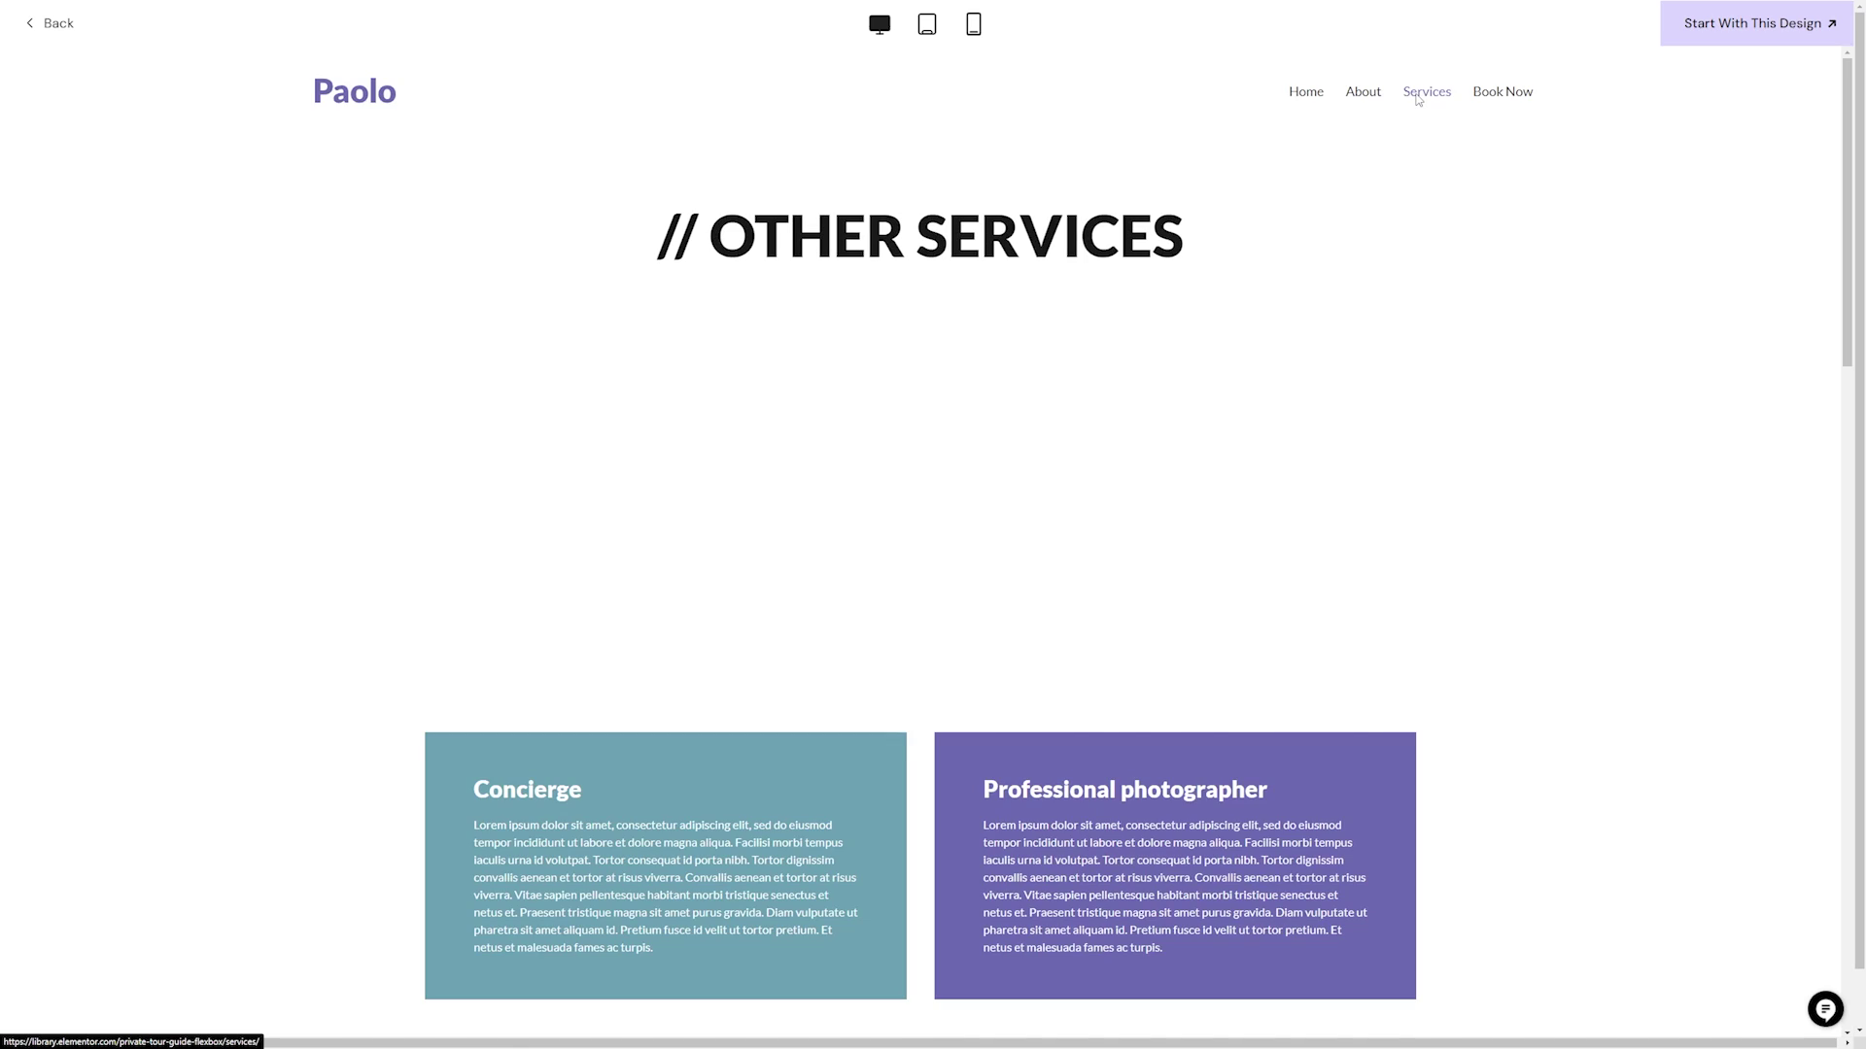
Step: Check the Private Tour Guide's Services page at phone, tablet and desktop sizes, then return to the template gallery
left_click(976, 27)
left_click(928, 26)
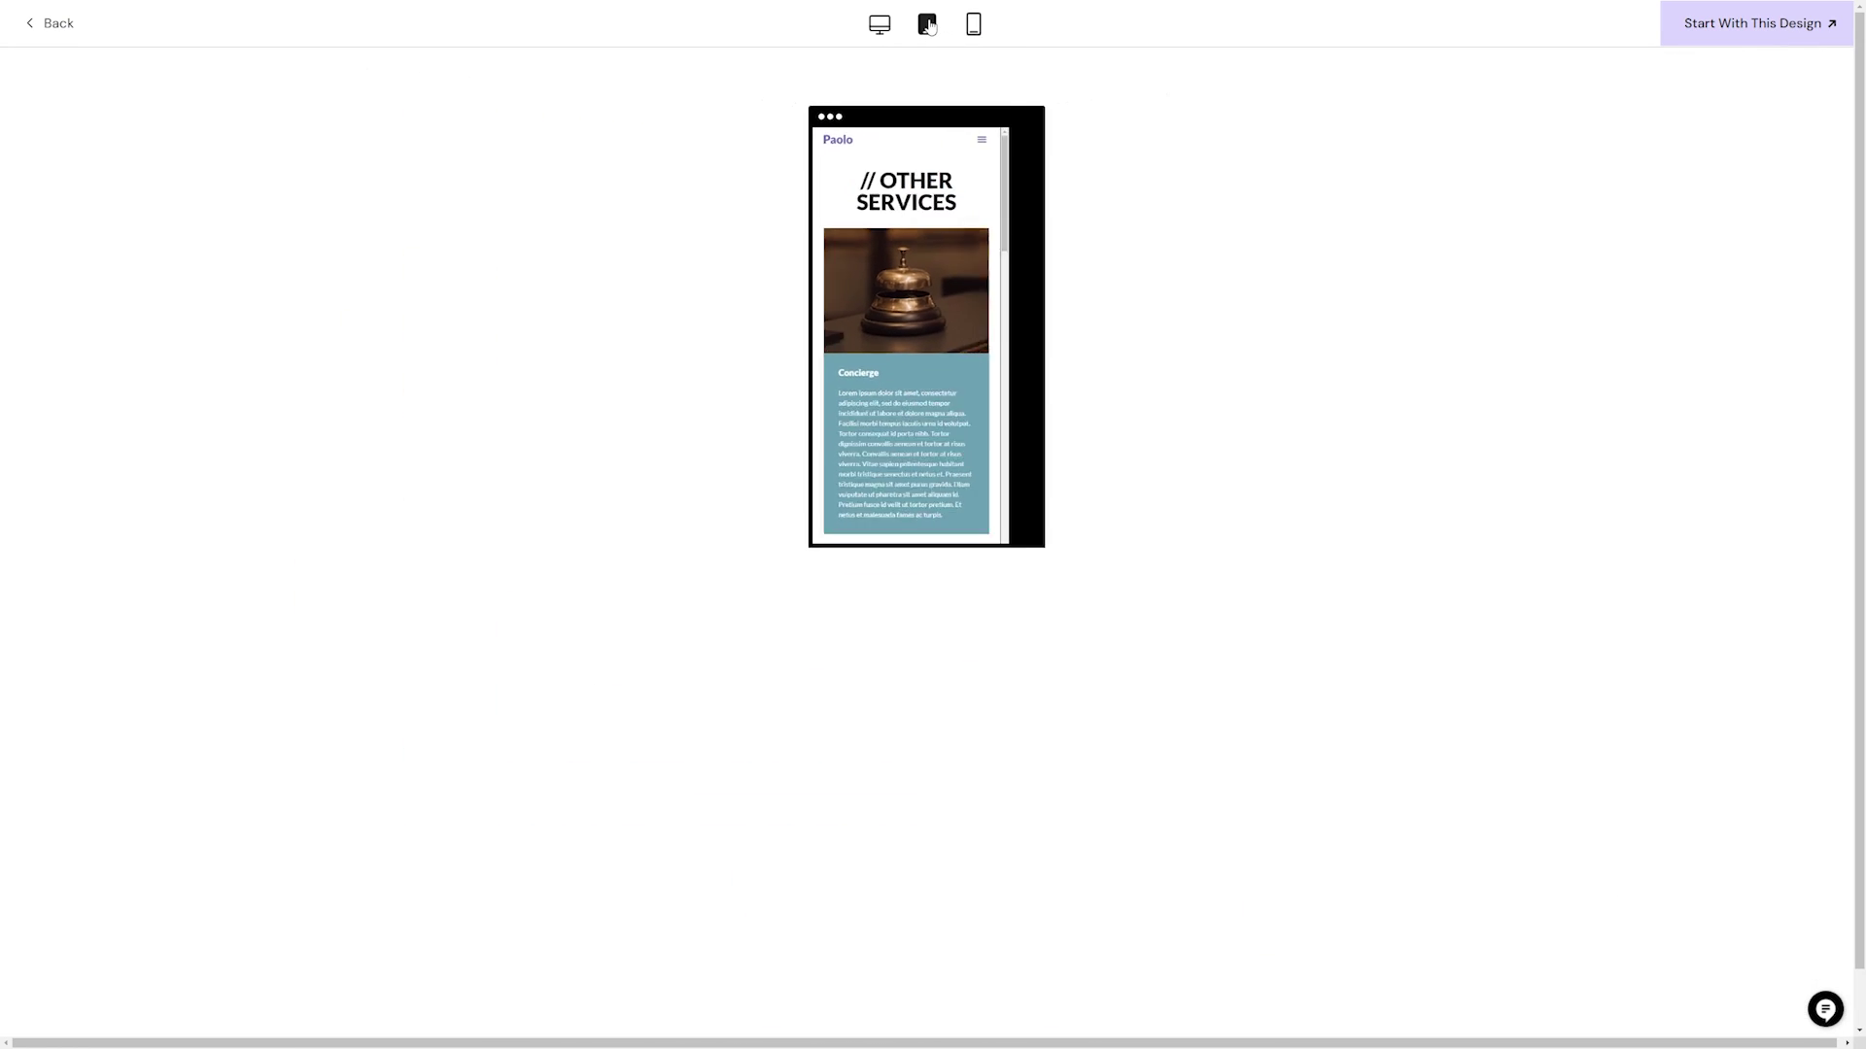
left_click(881, 26)
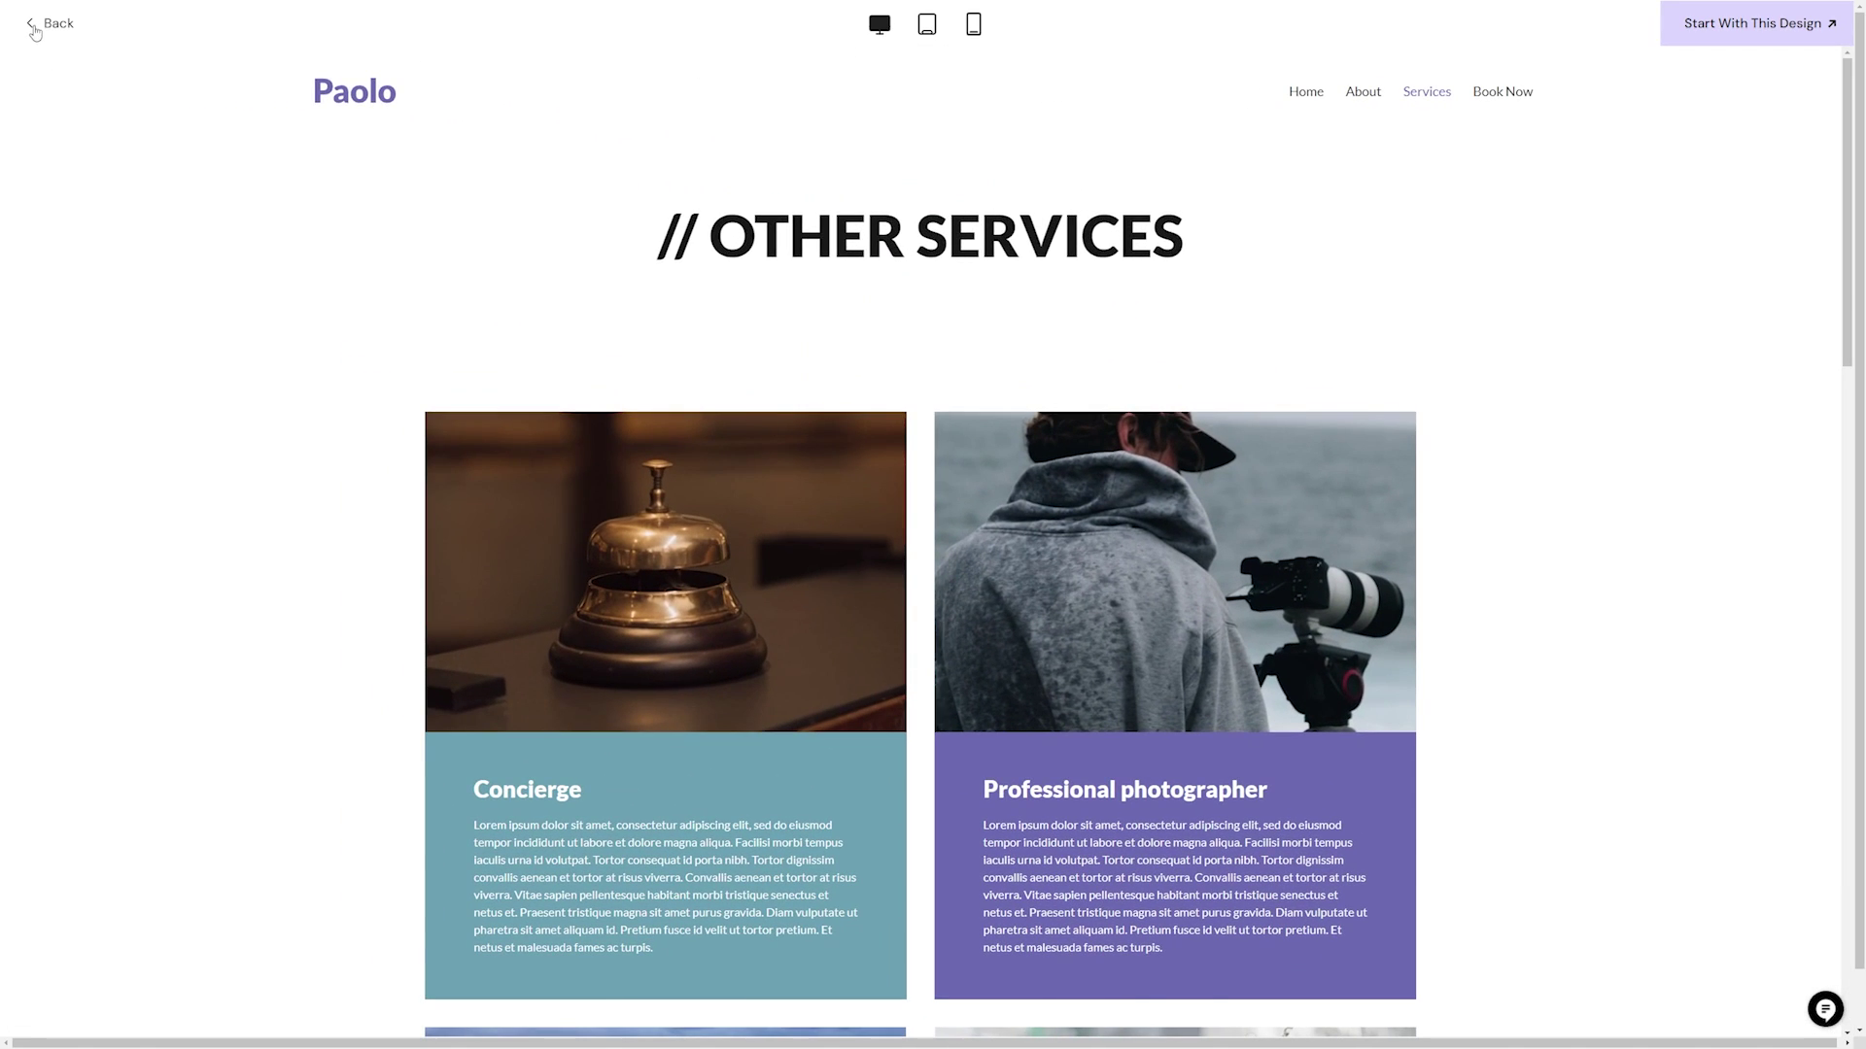
left_click(34, 29)
Step: Preview the Veterinary Center template and look through its home page
scroll(421, 457, "down", 3)
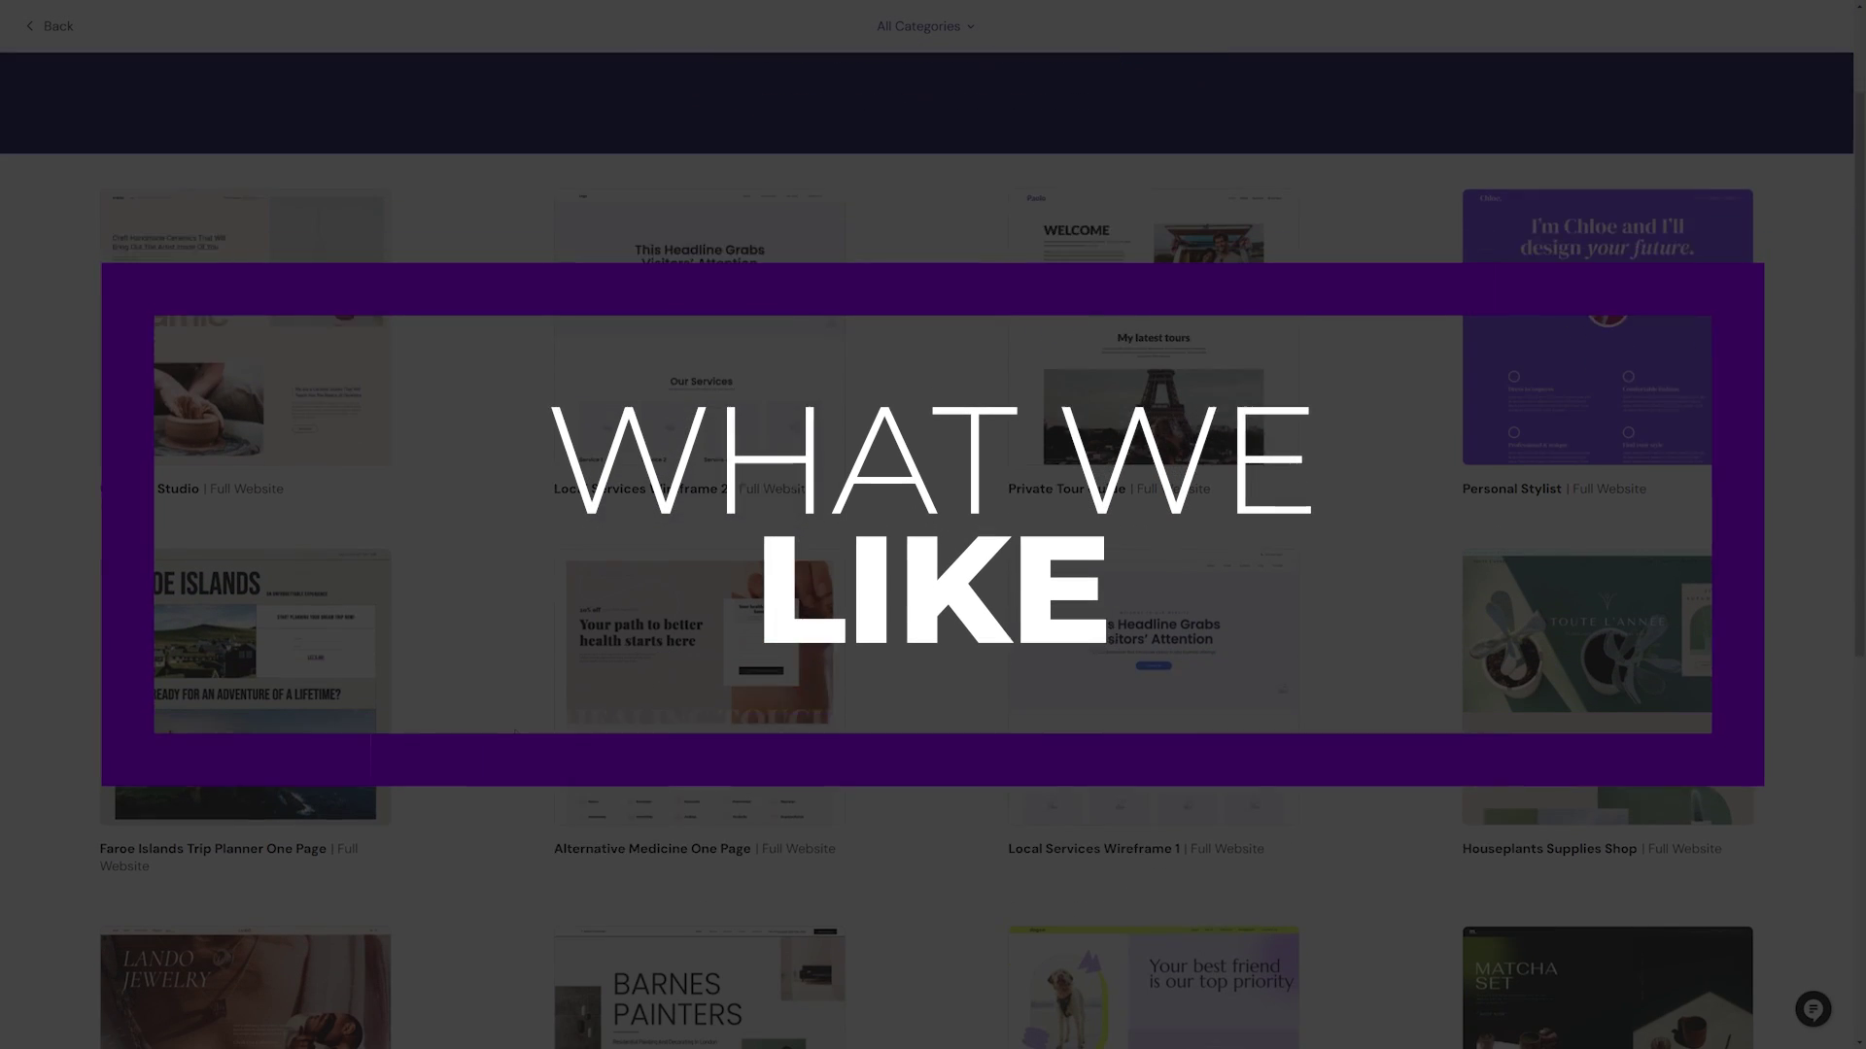
scroll(723, 708, "down", 4)
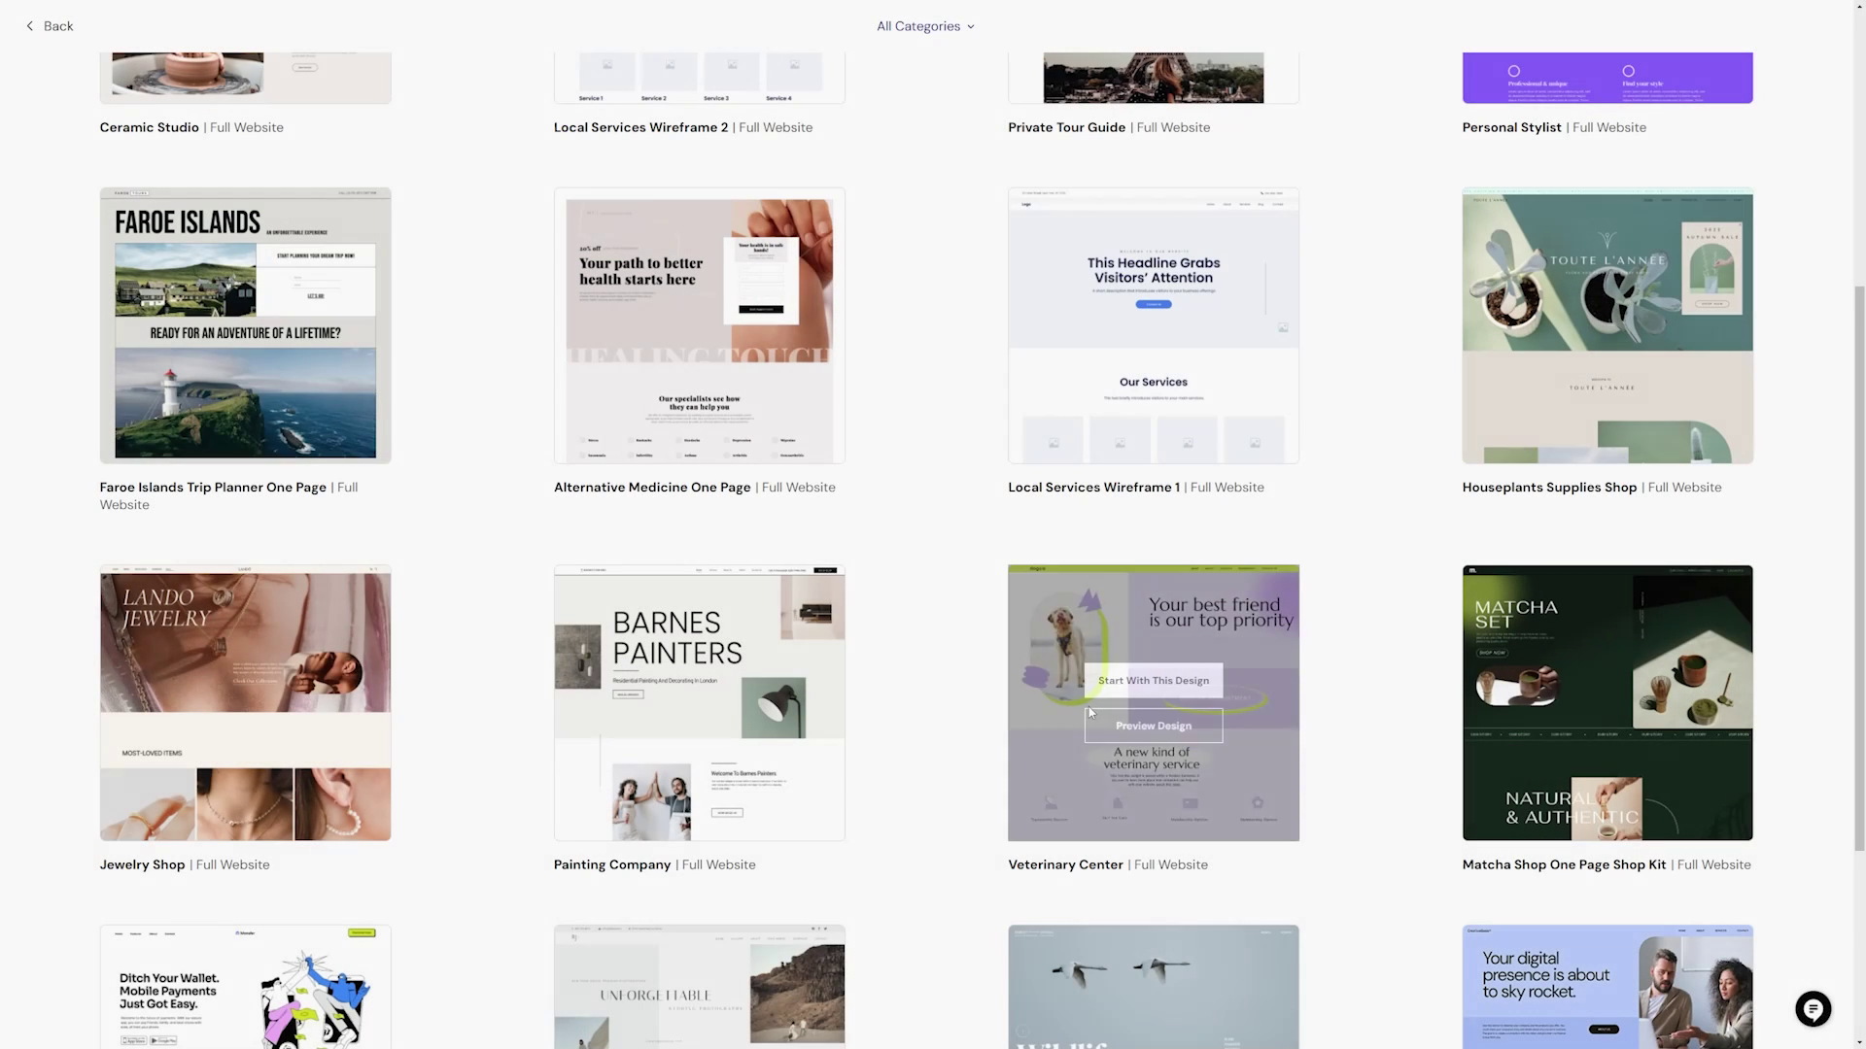
mouse_move(1115, 702)
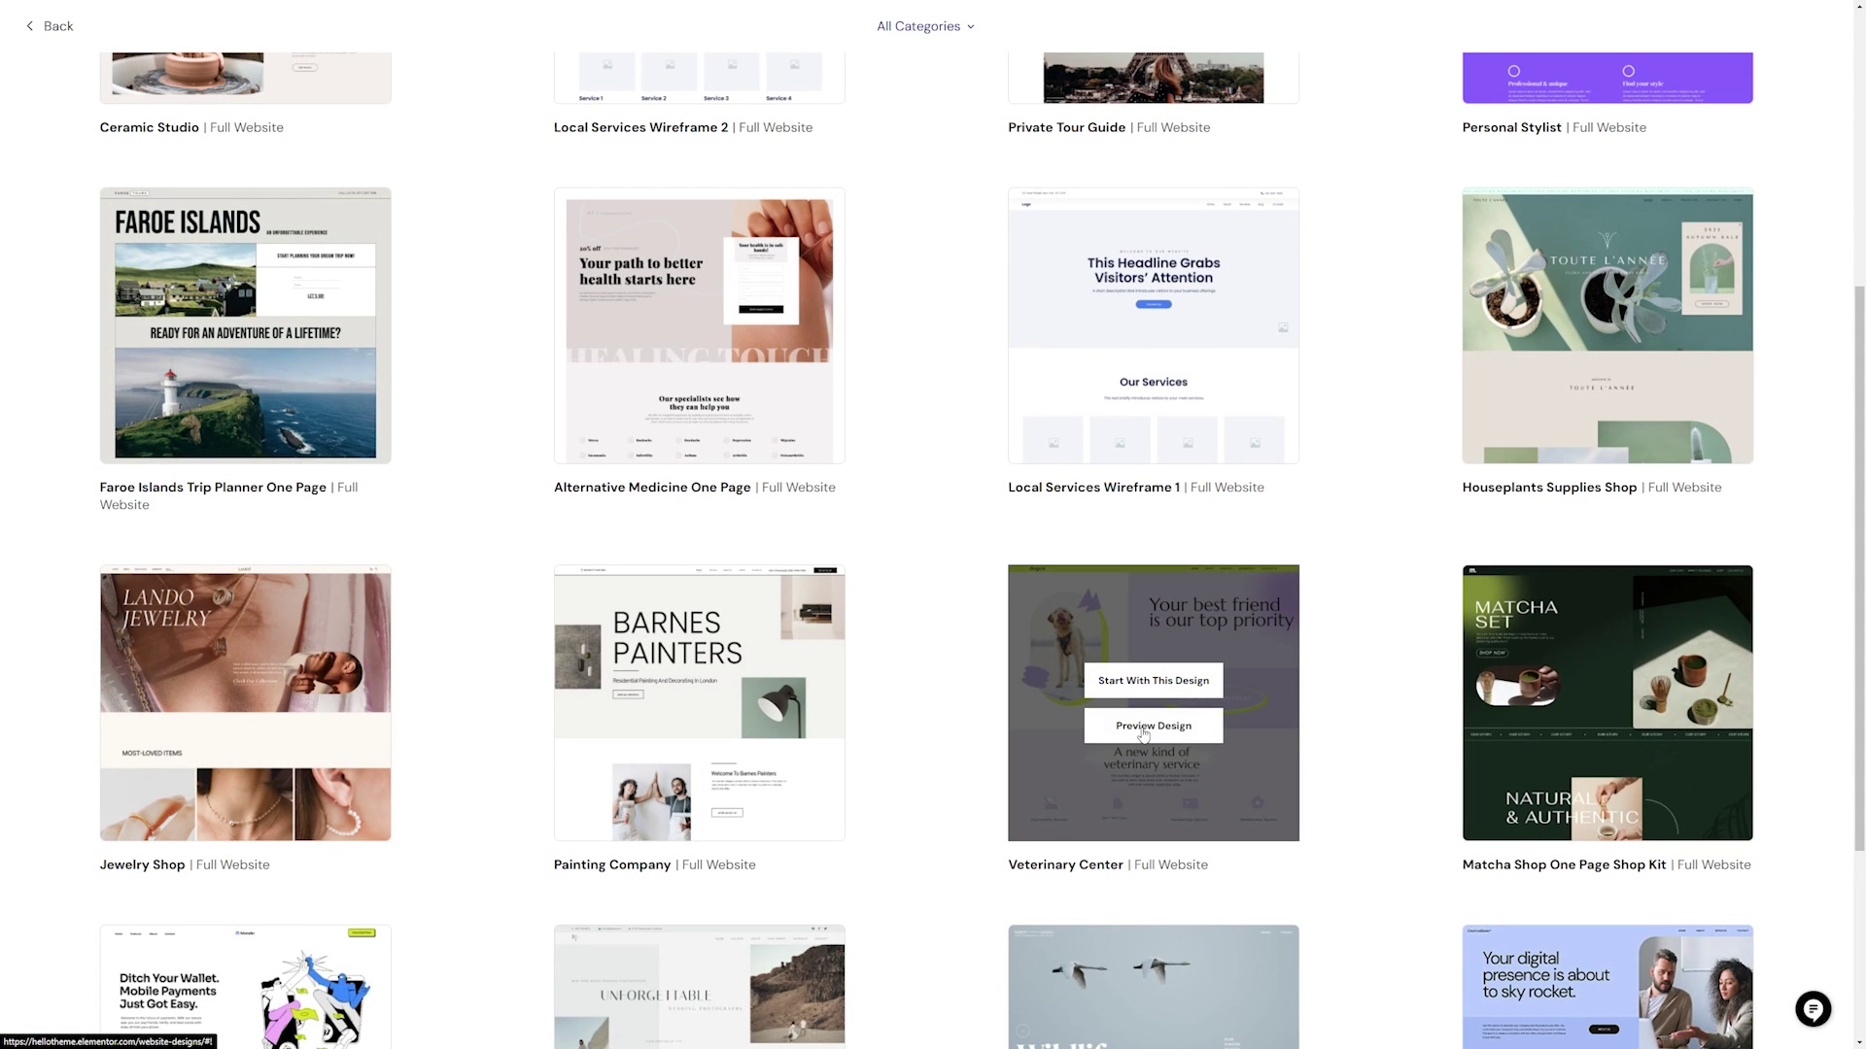
left_click(1143, 731)
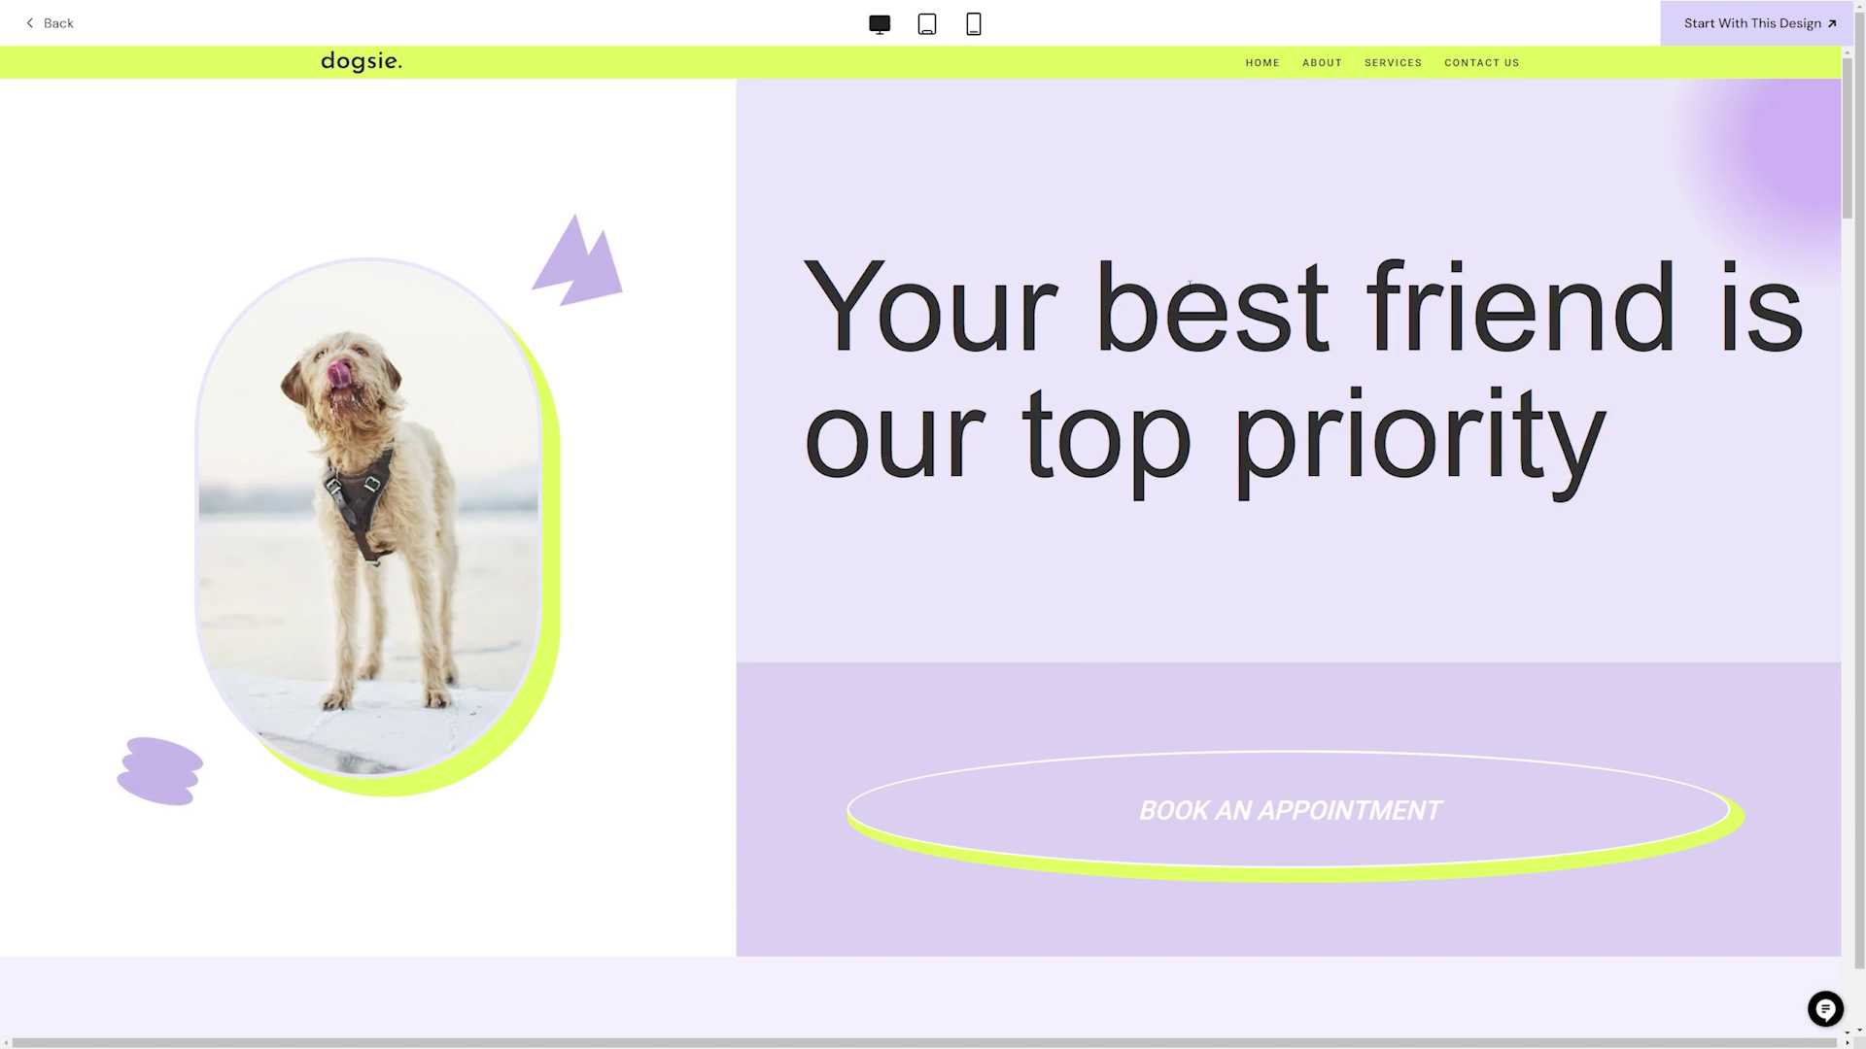
scroll(1851, 117, "down", 8)
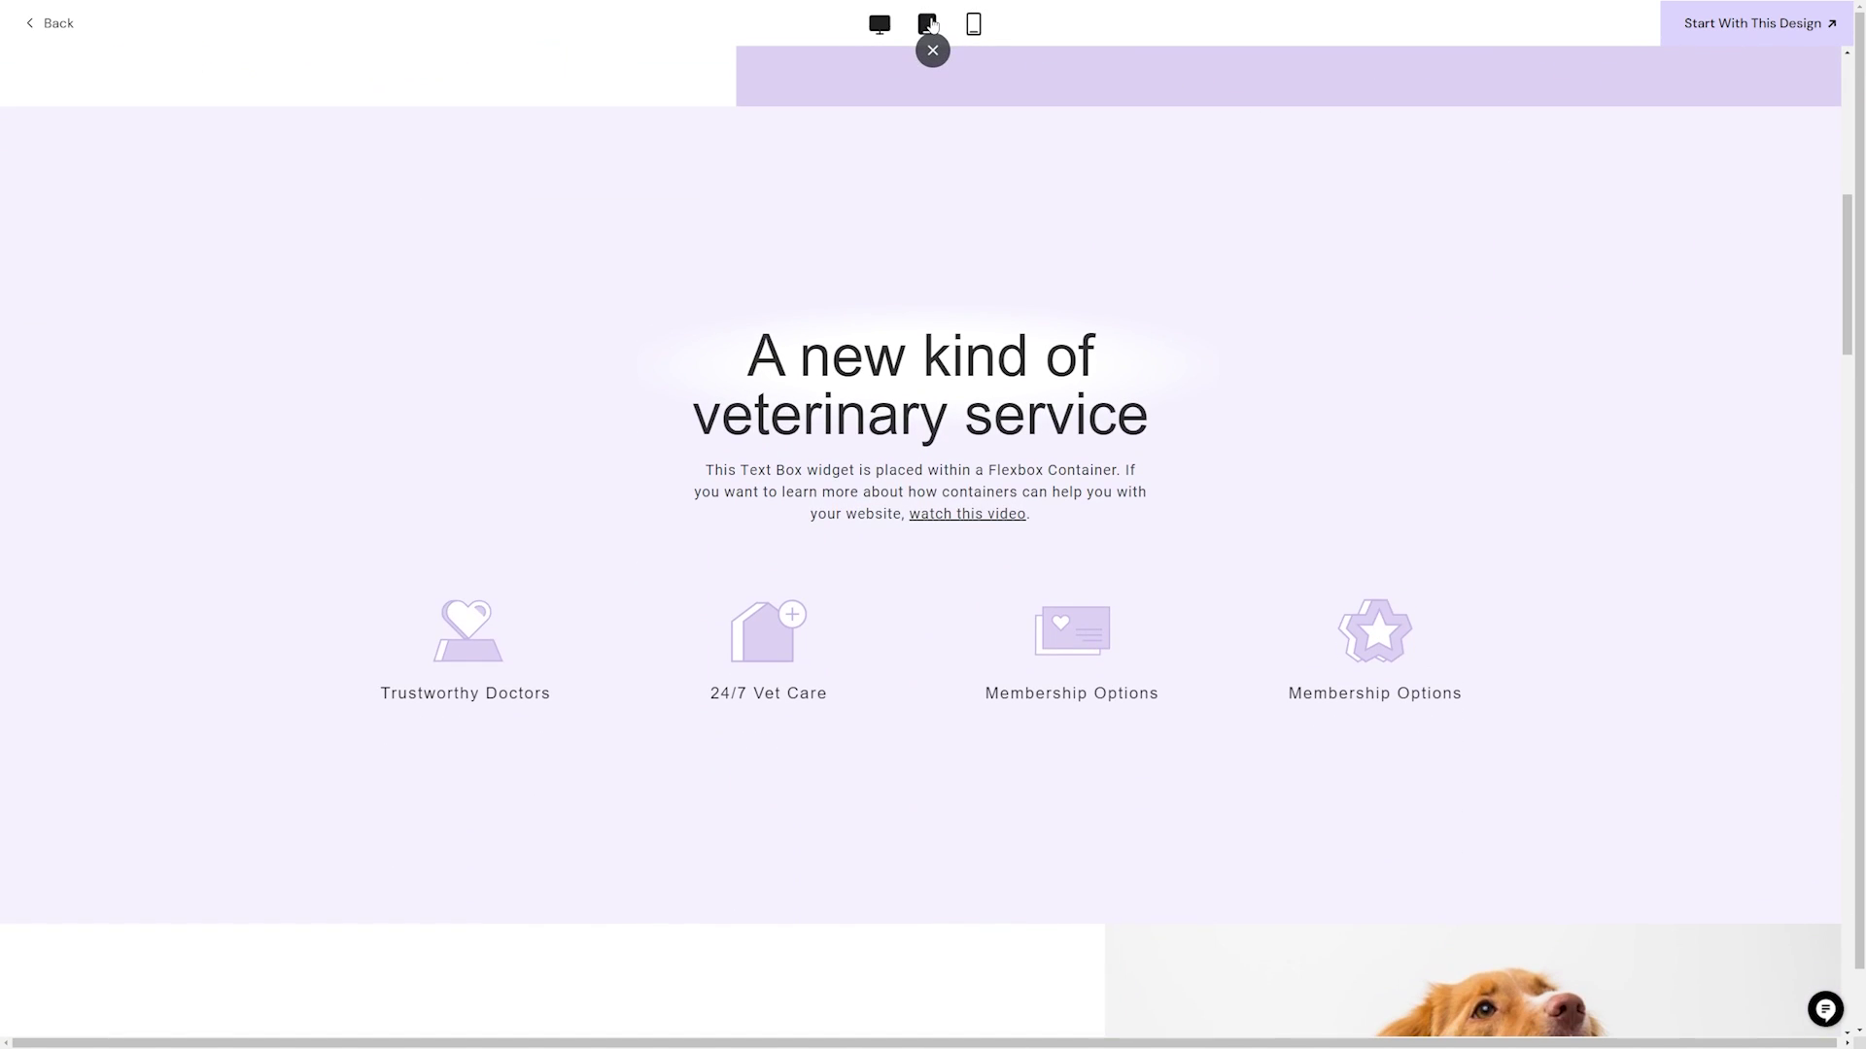
Step: Check the Veterinary Center template at tablet, phone and desktop sizes, then return to the template gallery
left_click(930, 24)
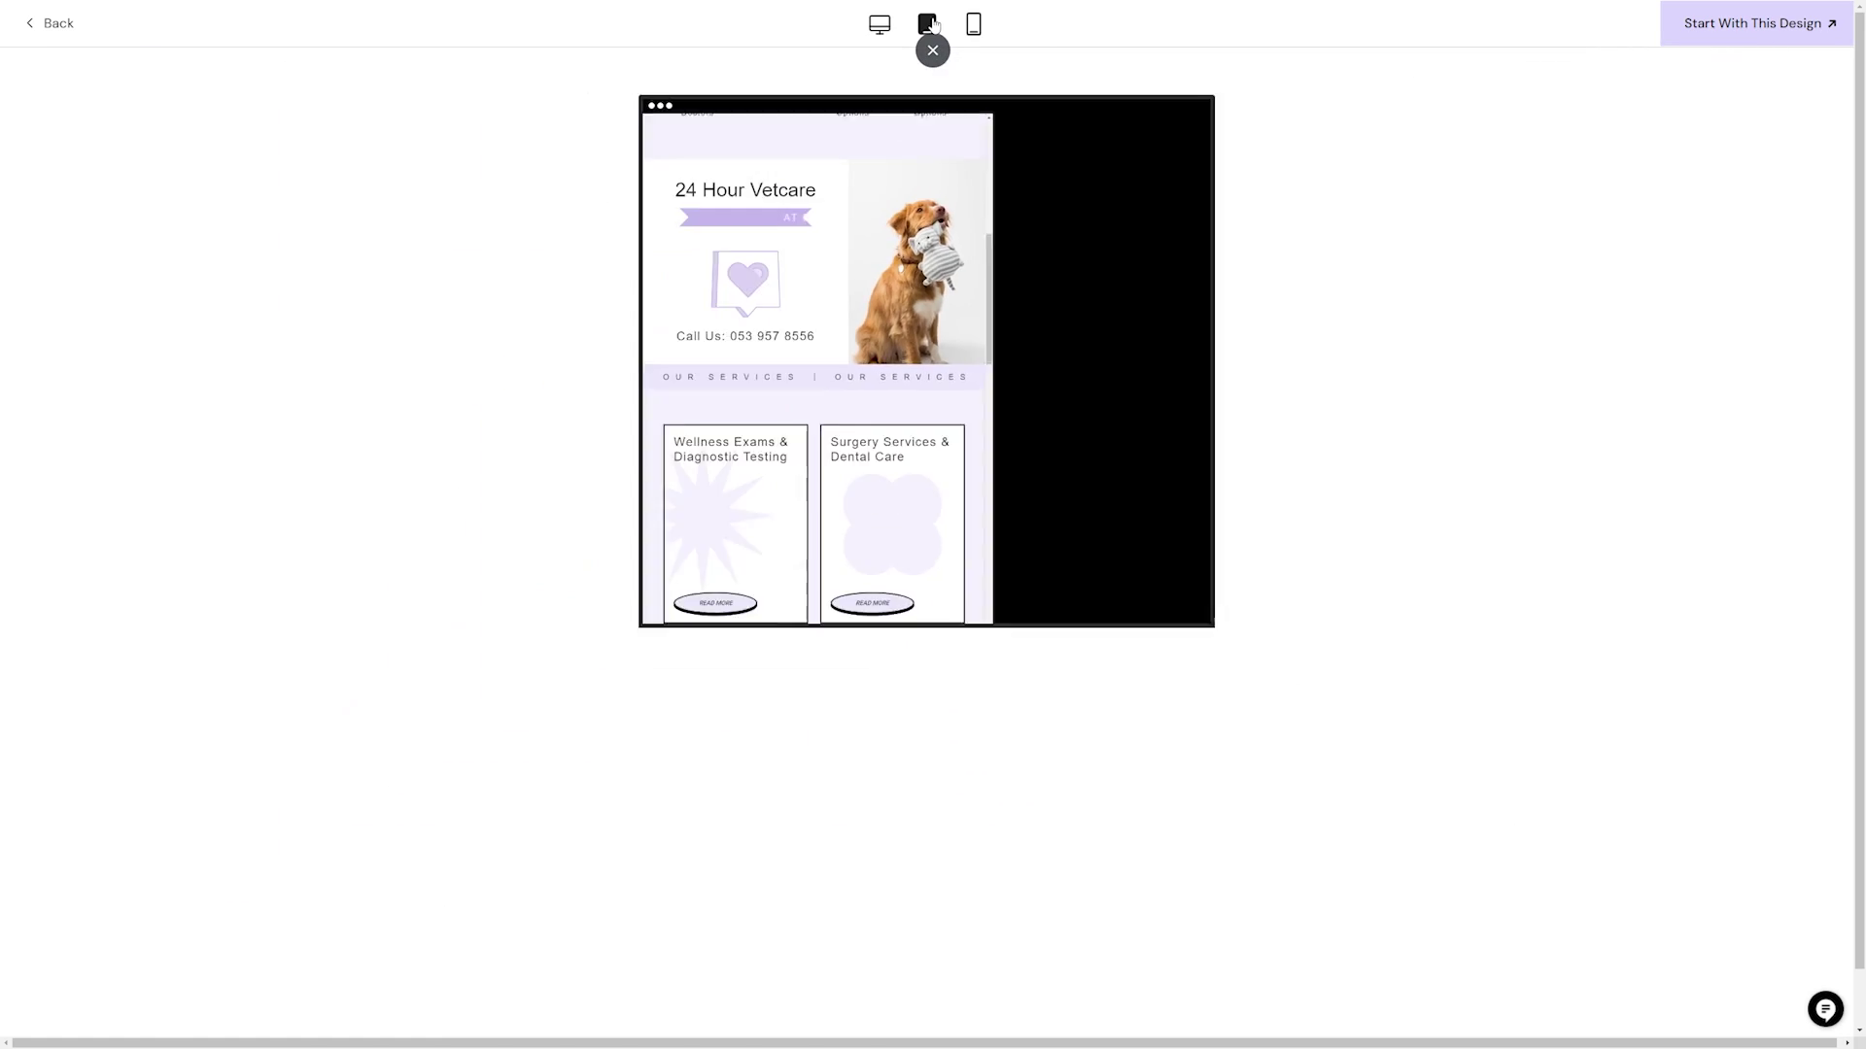
left_click(972, 29)
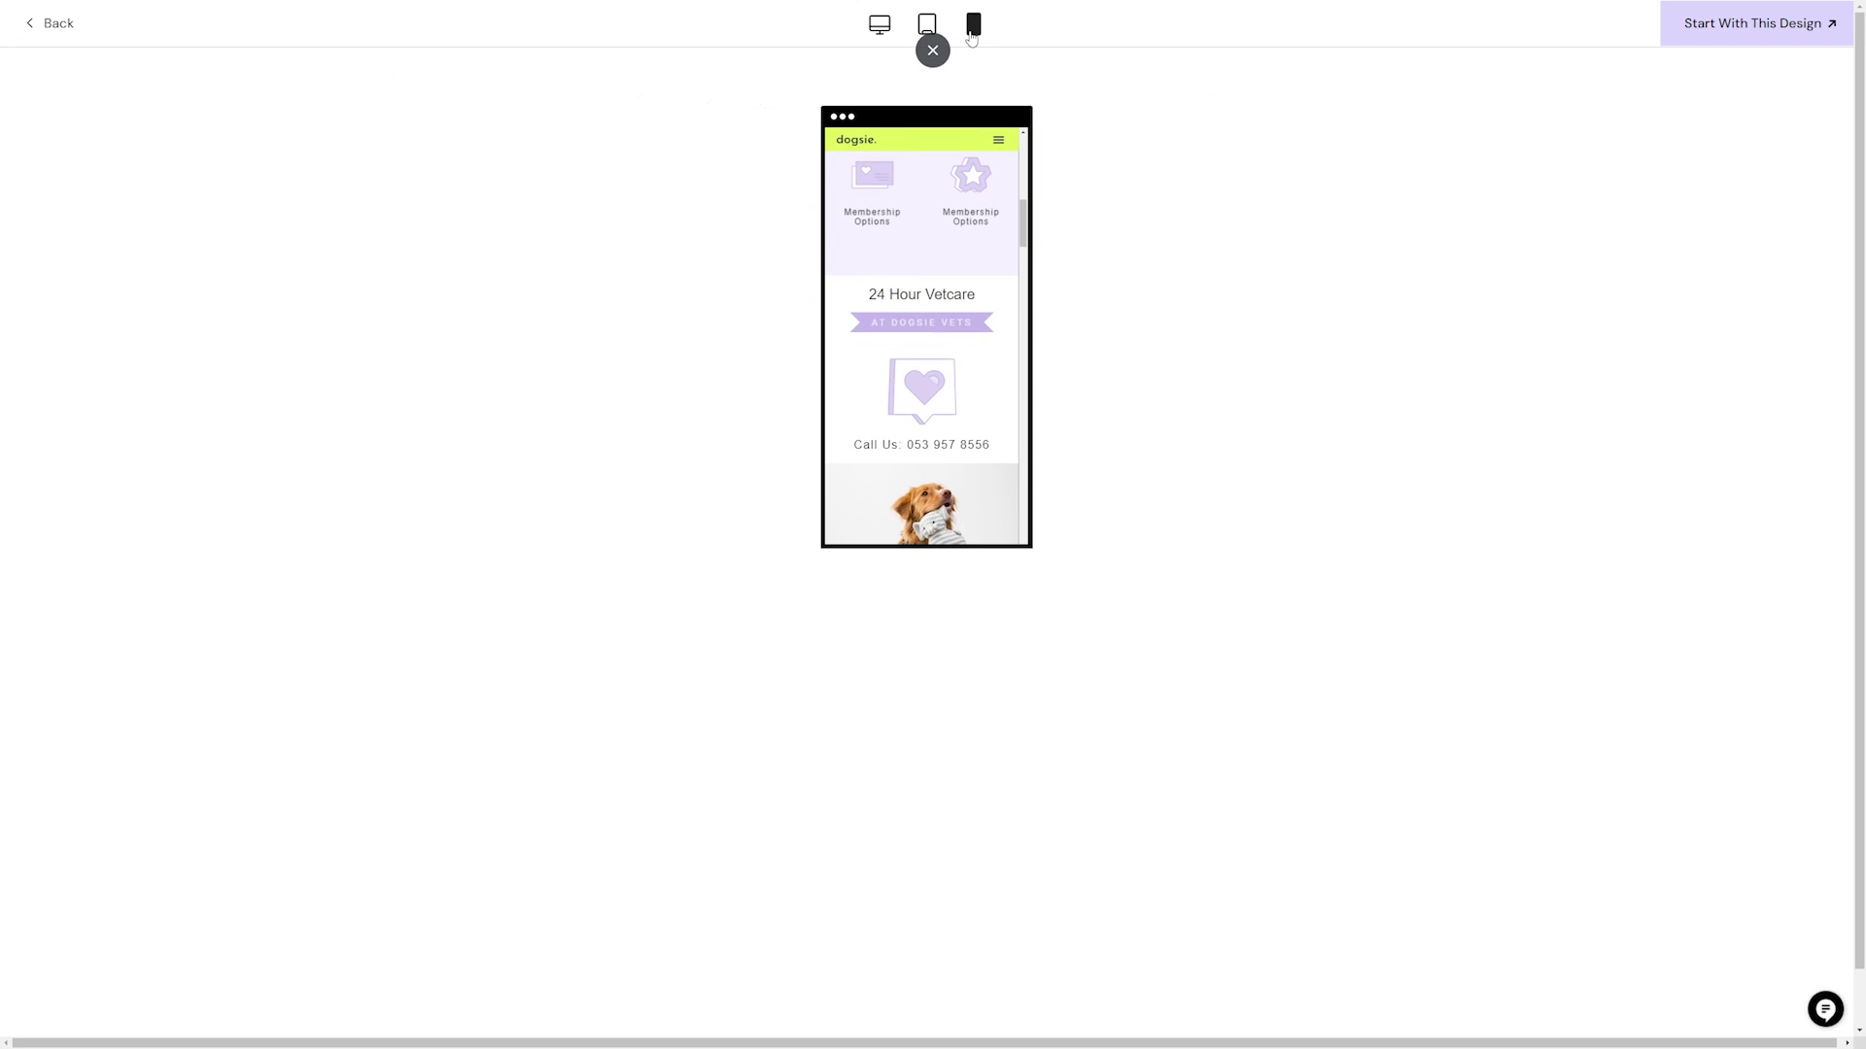
left_click(878, 26)
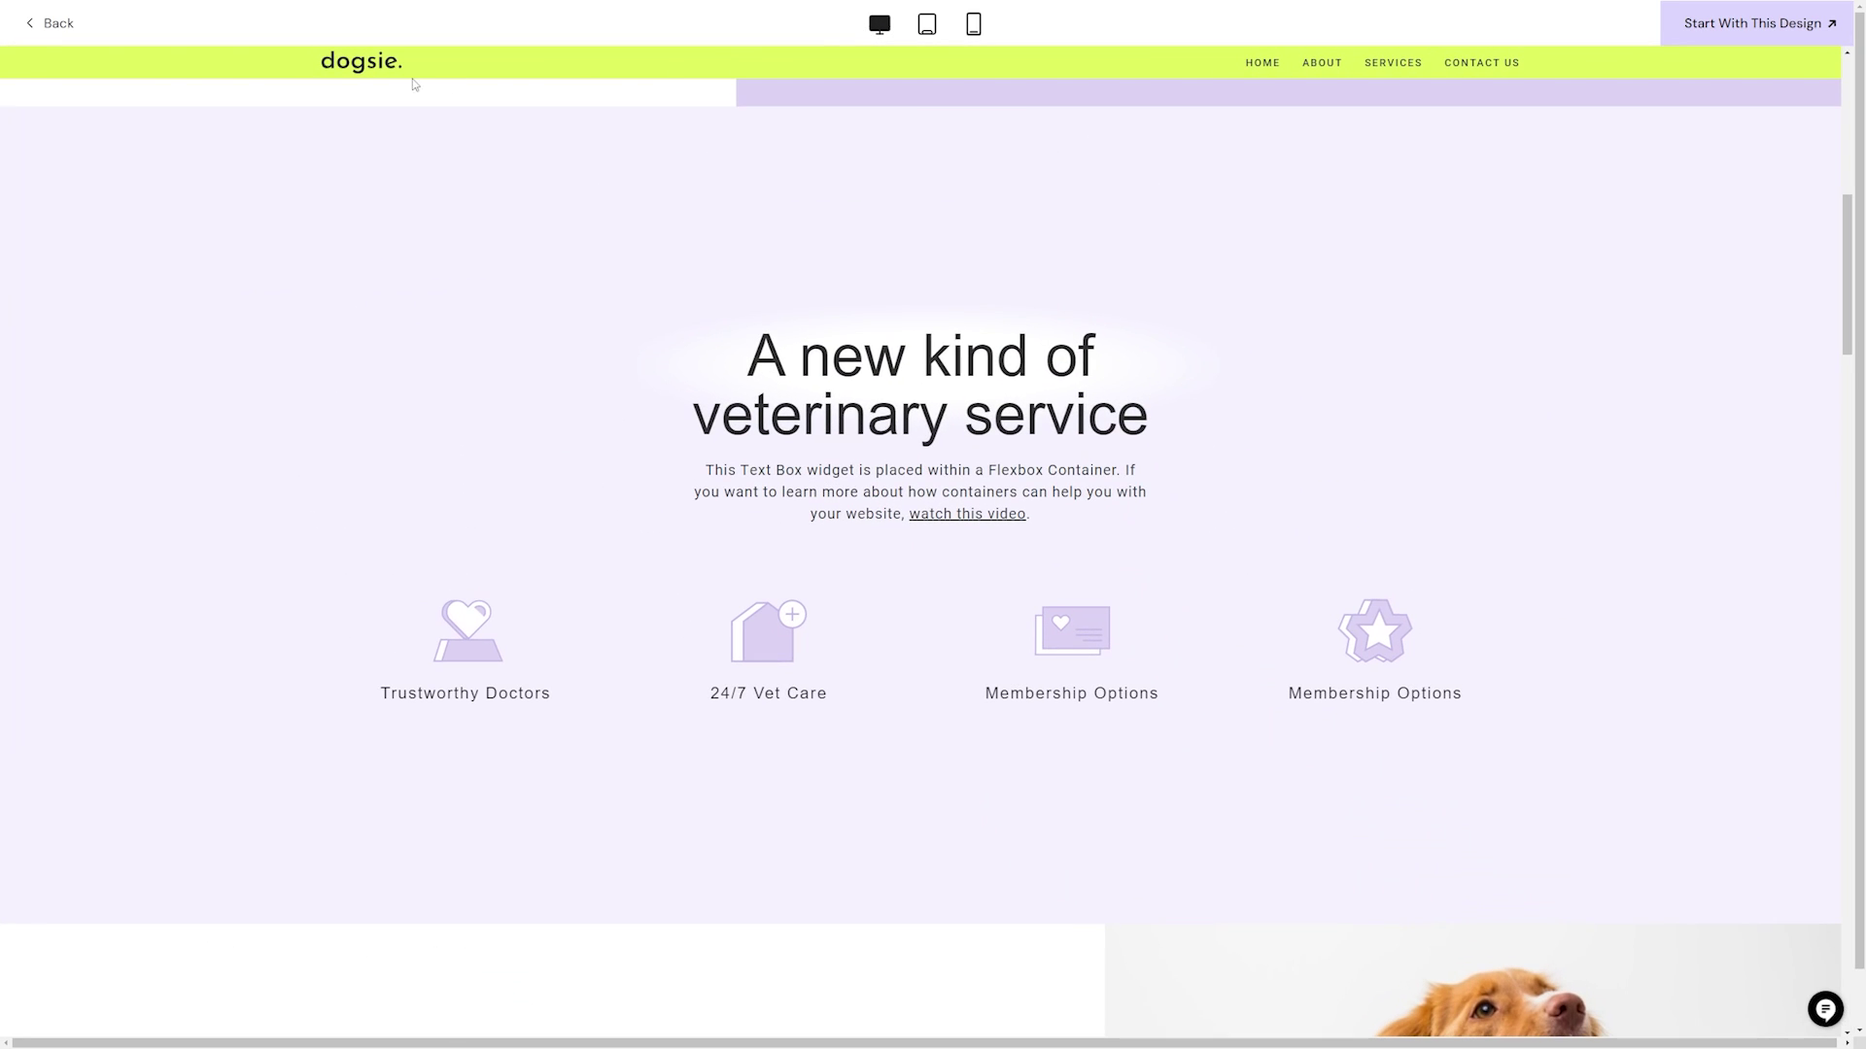
left_click(57, 32)
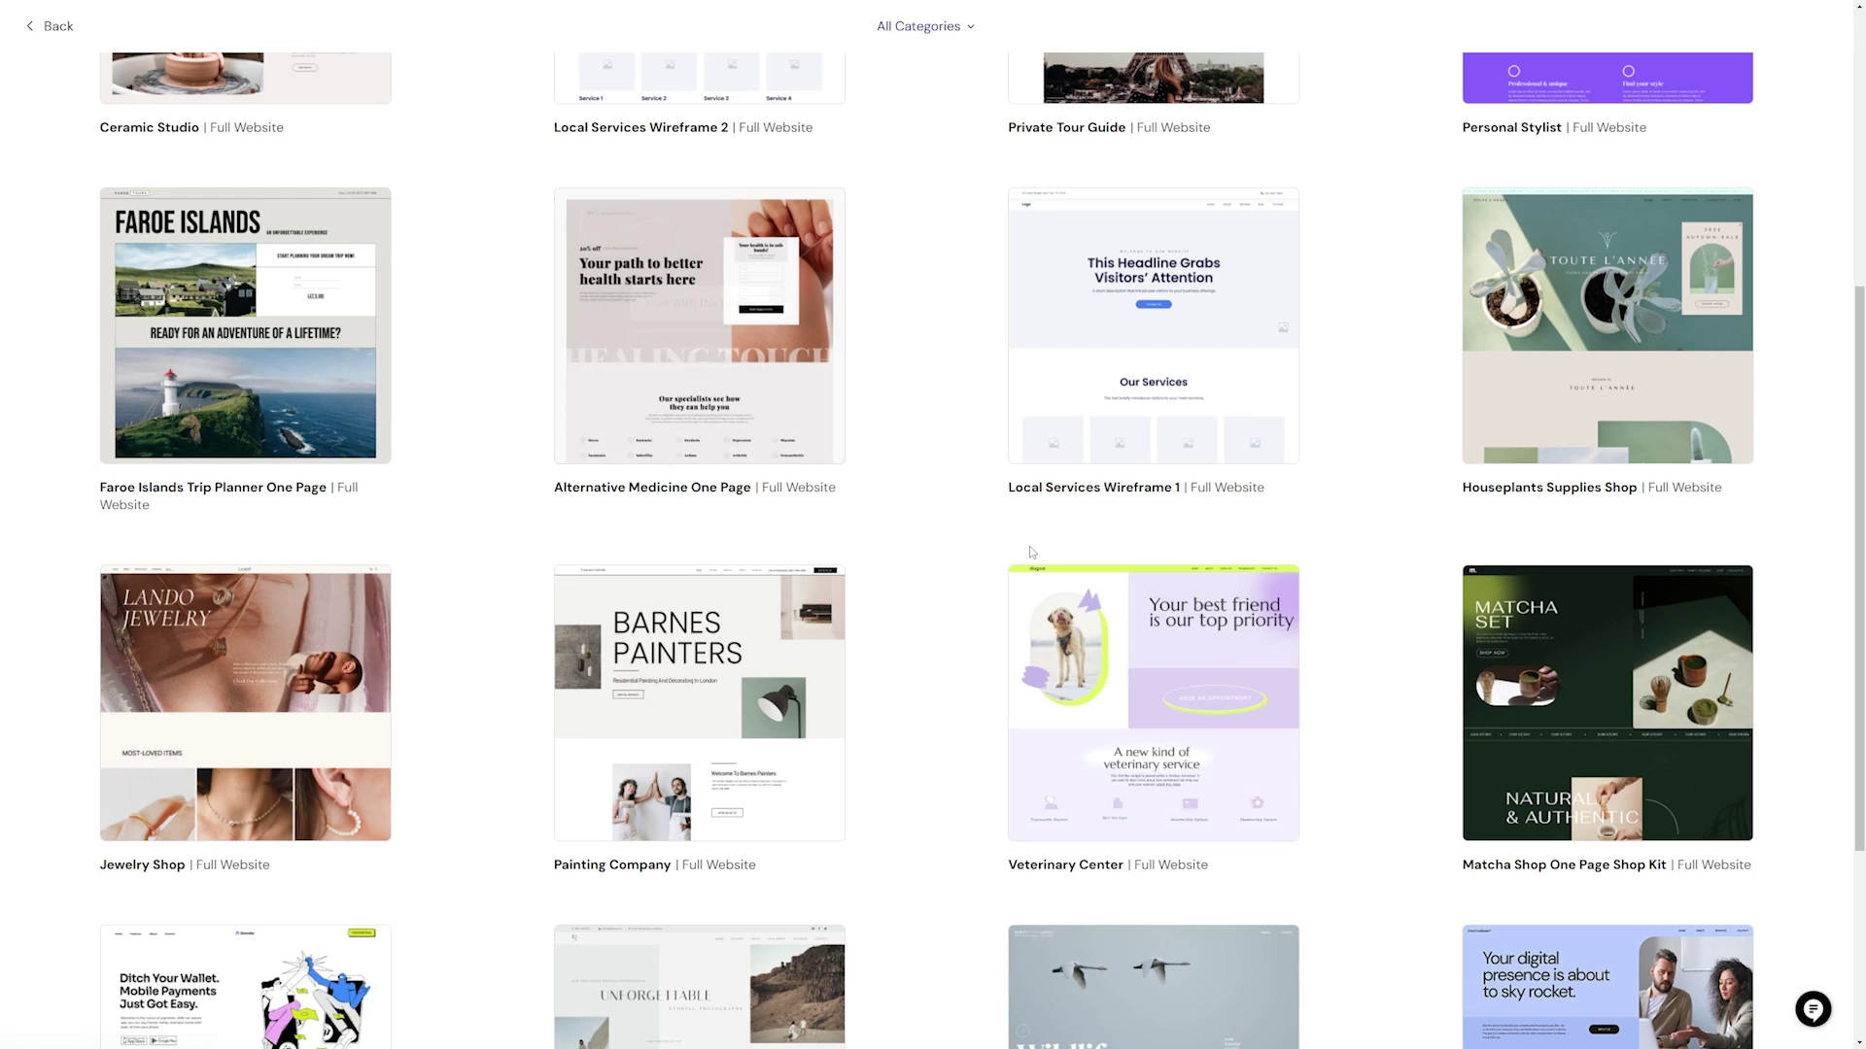
left_click(1184, 681)
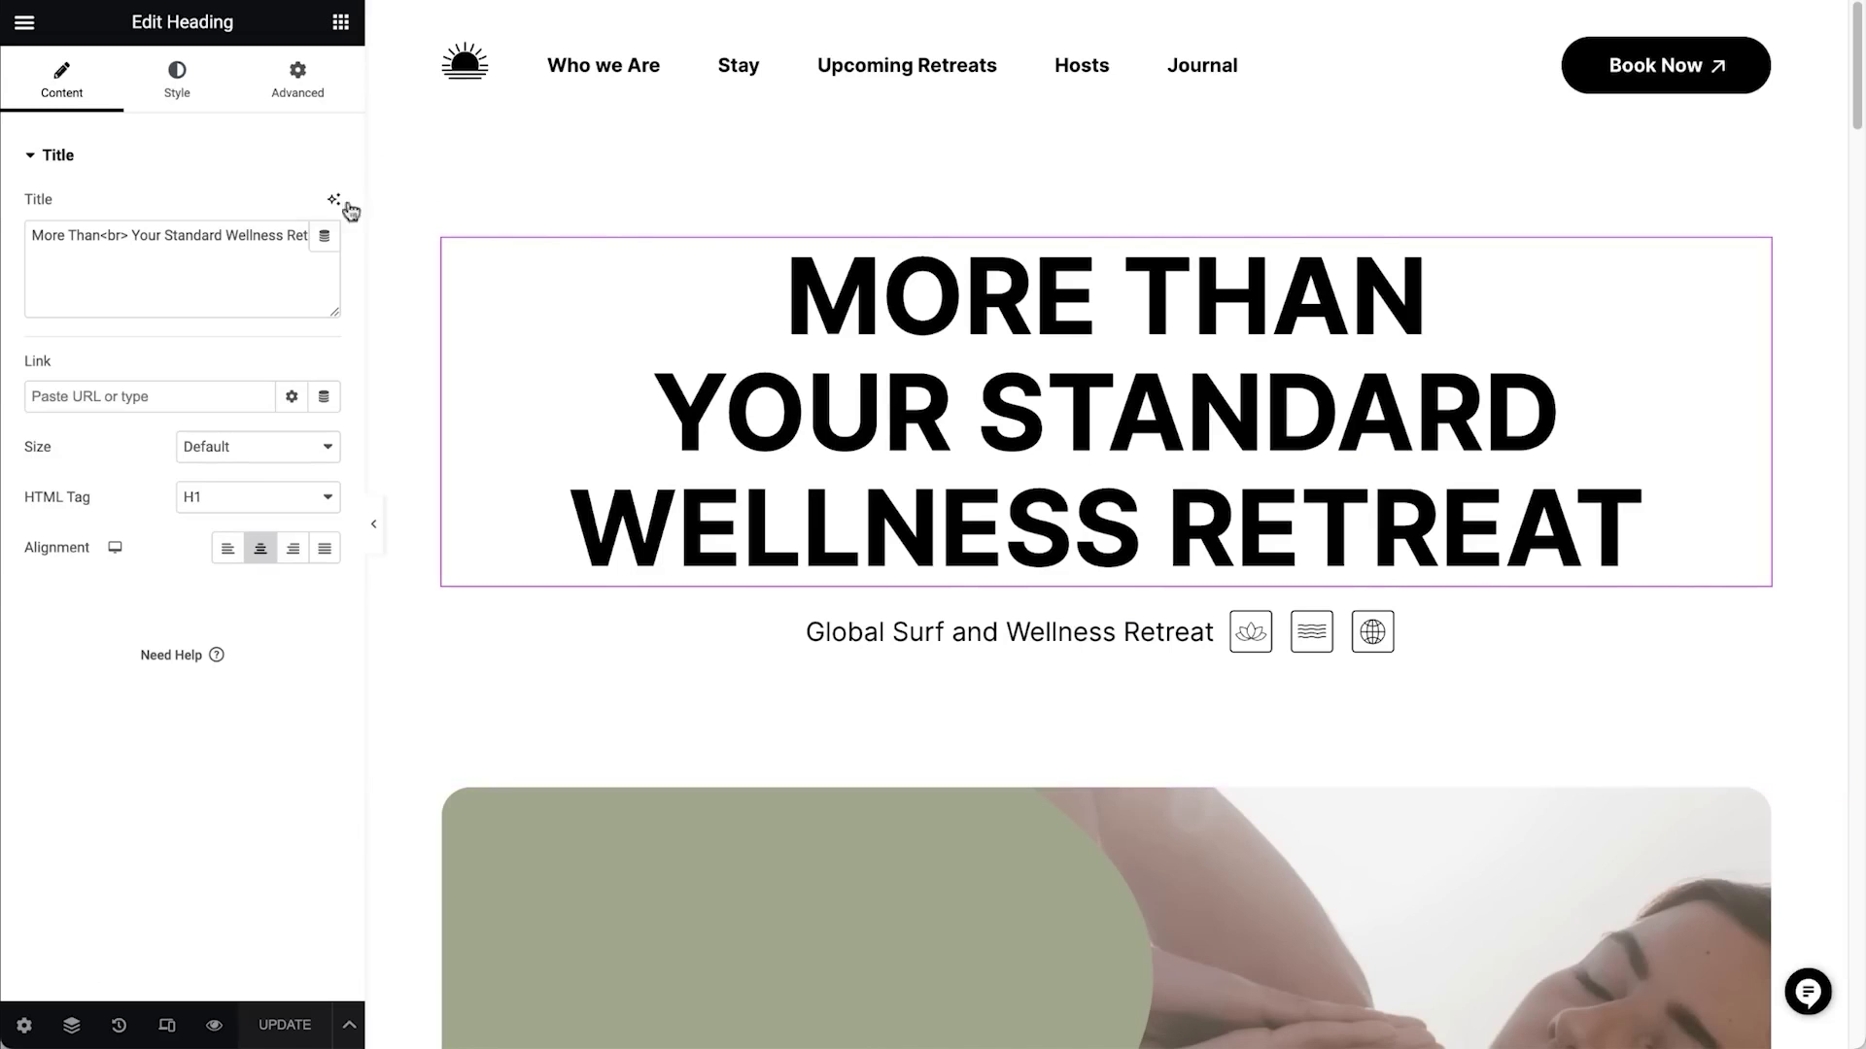
Step: Replace the hero heading with AI text from the prompt "Write an attention grabbing title for the home page of a surf retreat"
left_click(334, 199)
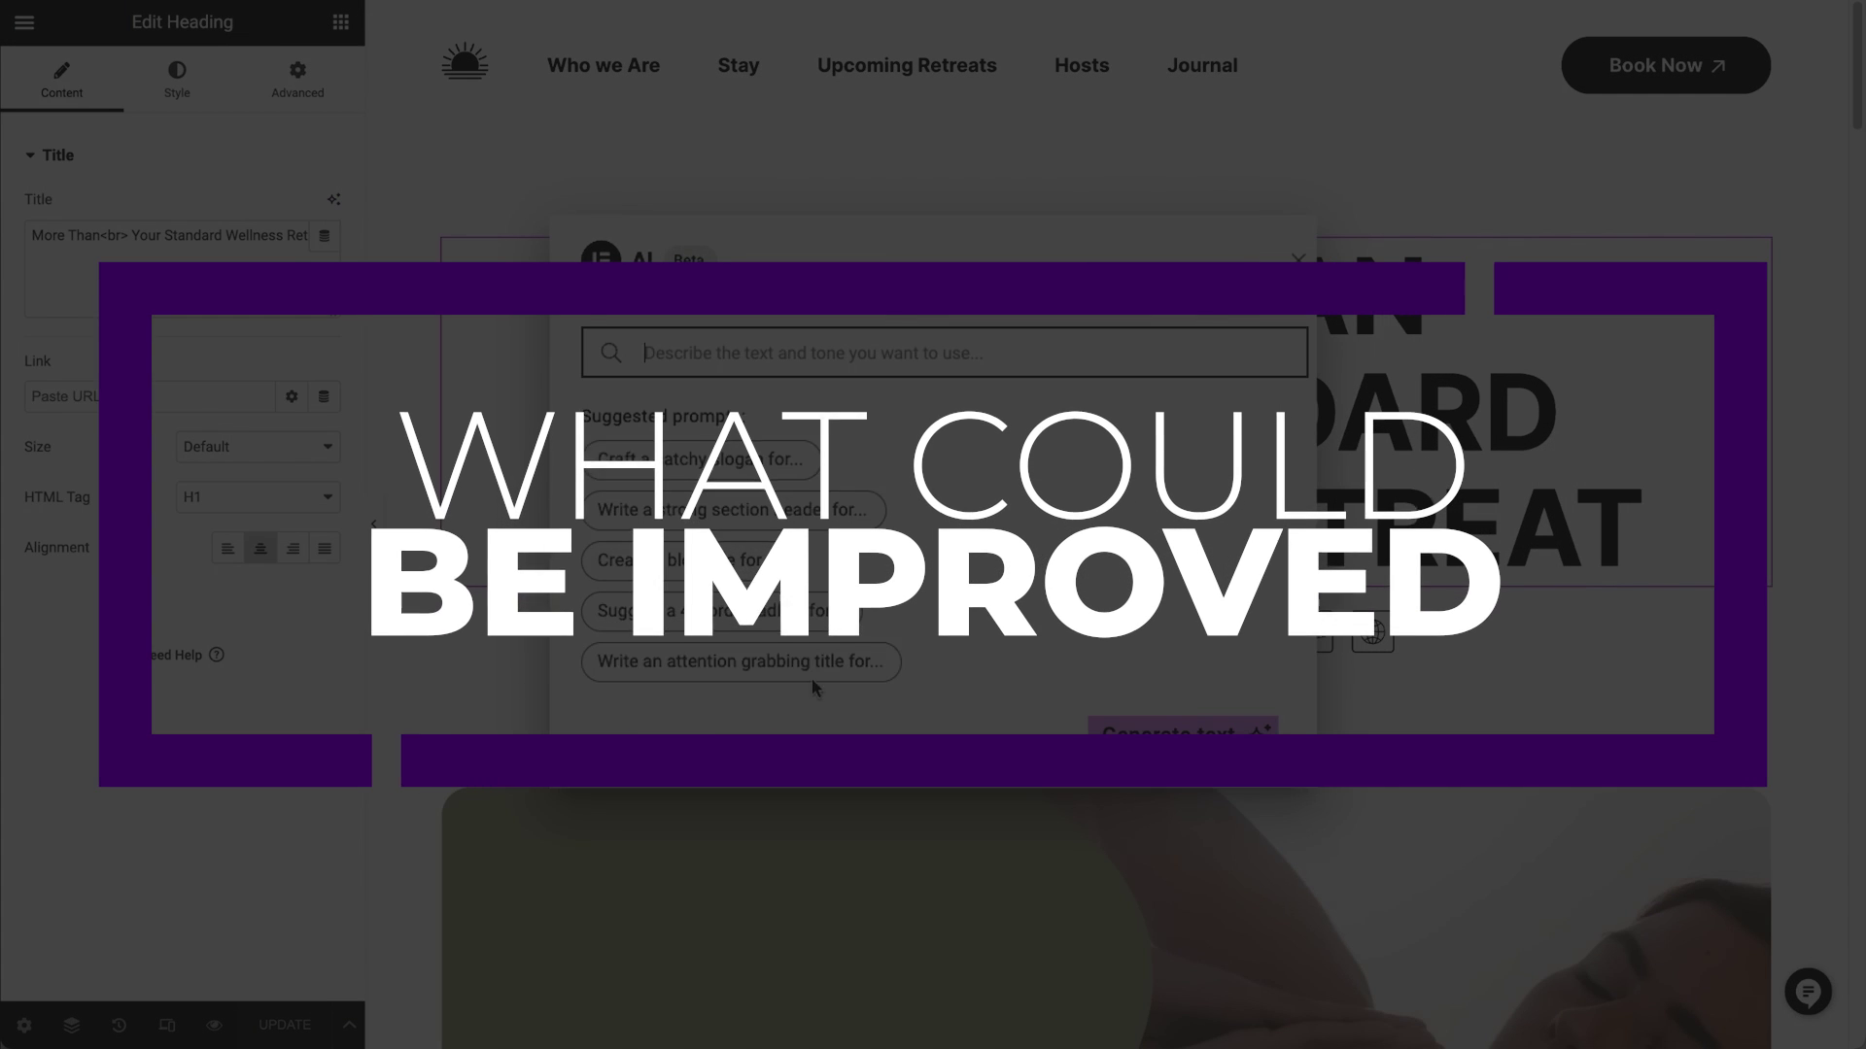
type("he home page of a surf retreat")
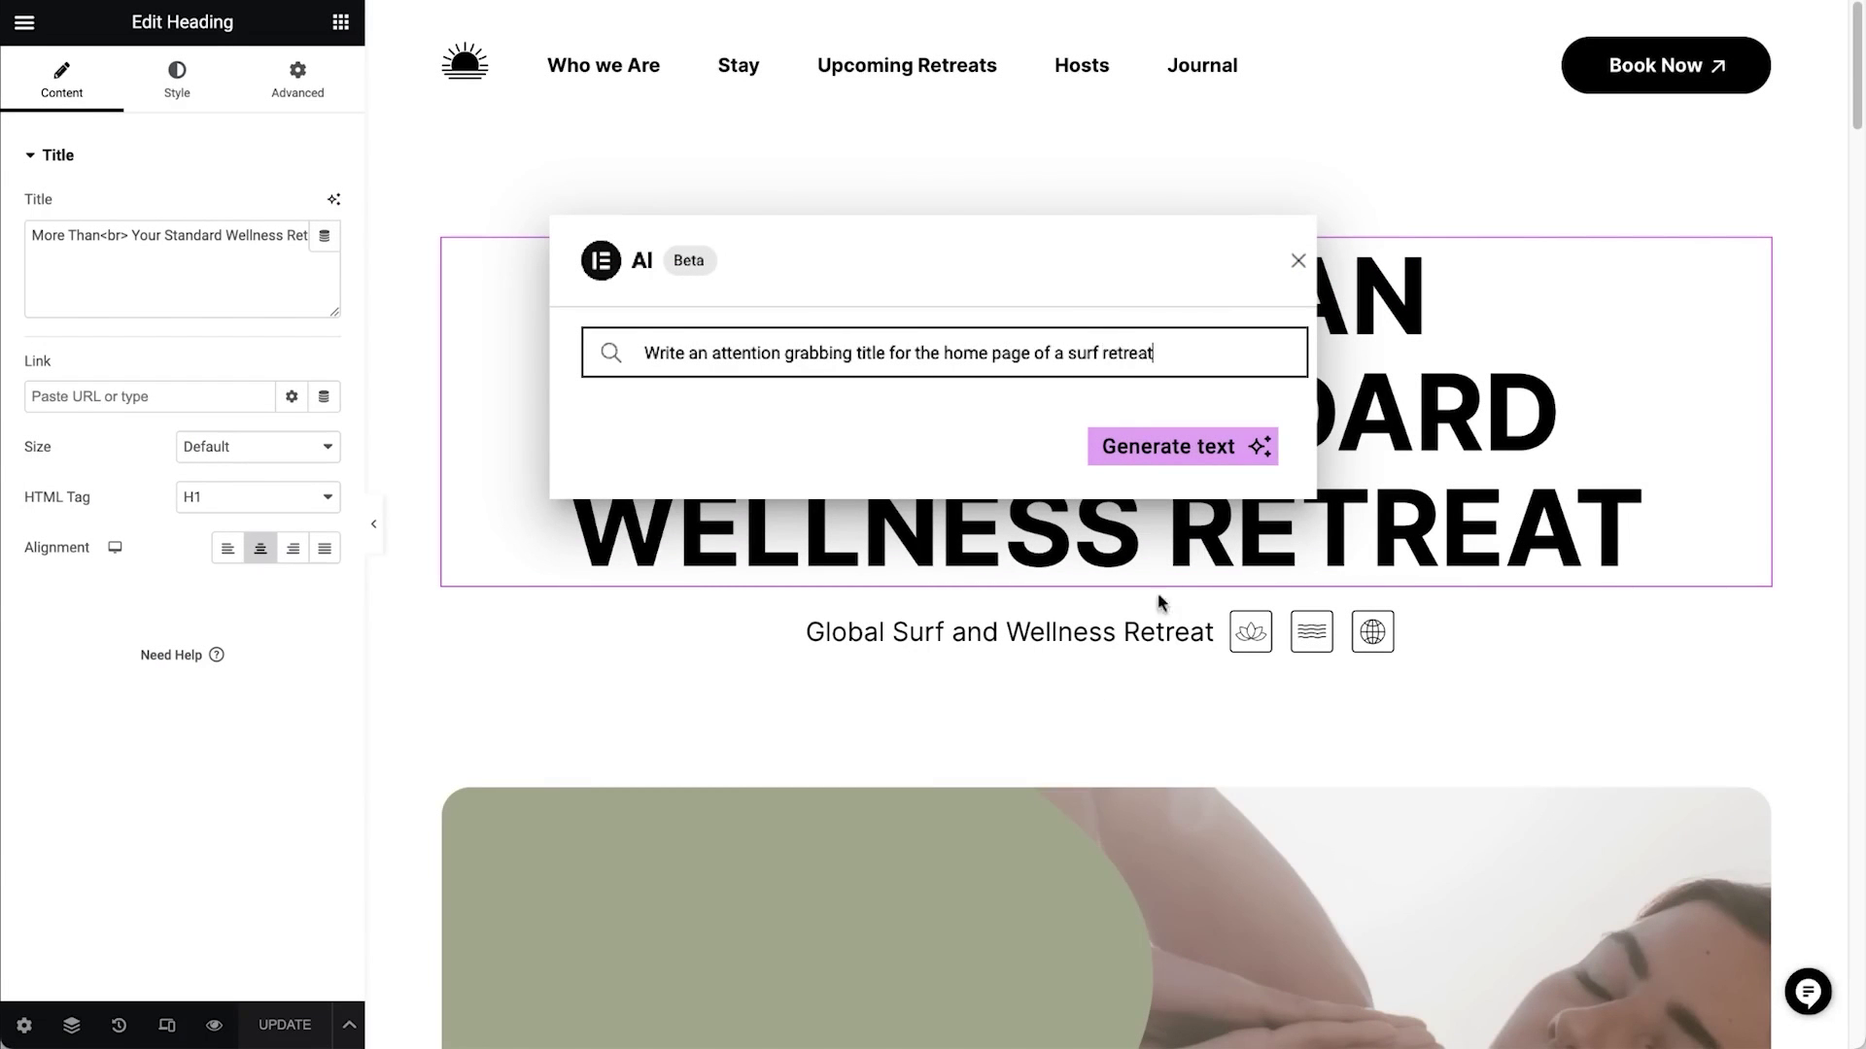
left_click(1184, 457)
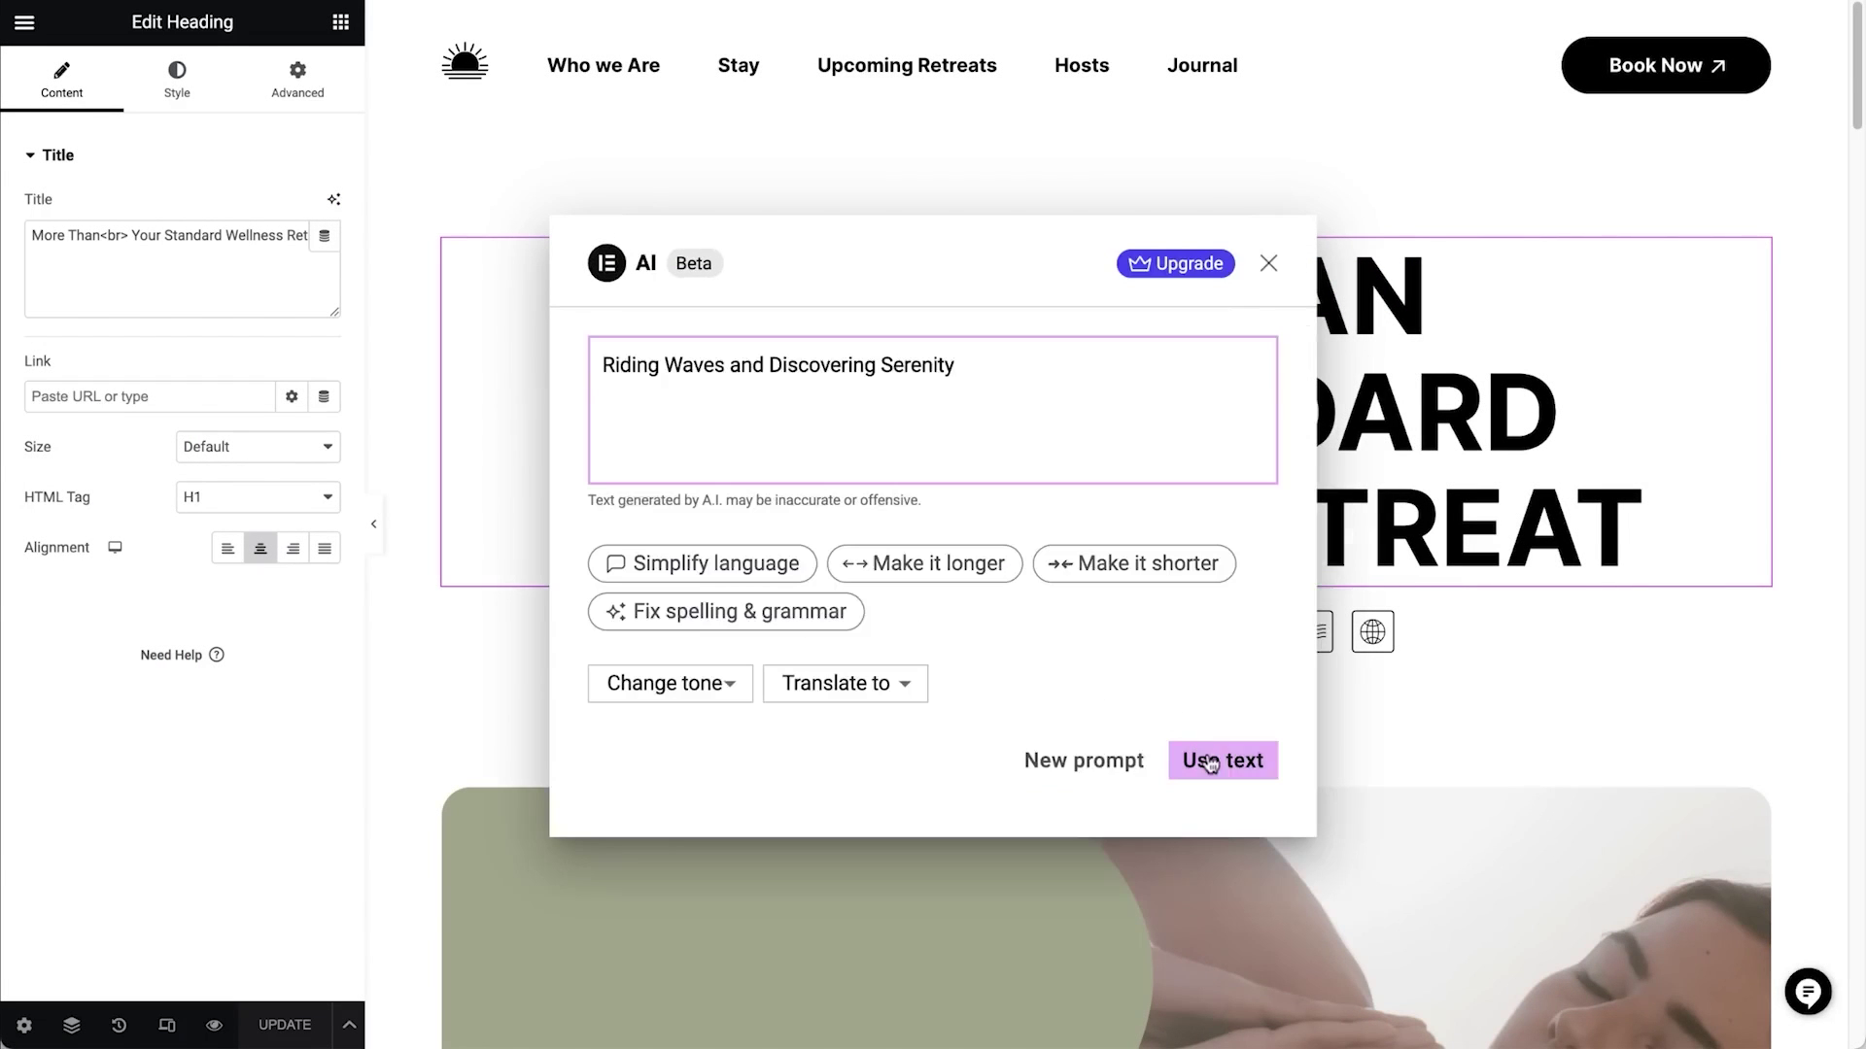
left_click(1210, 762)
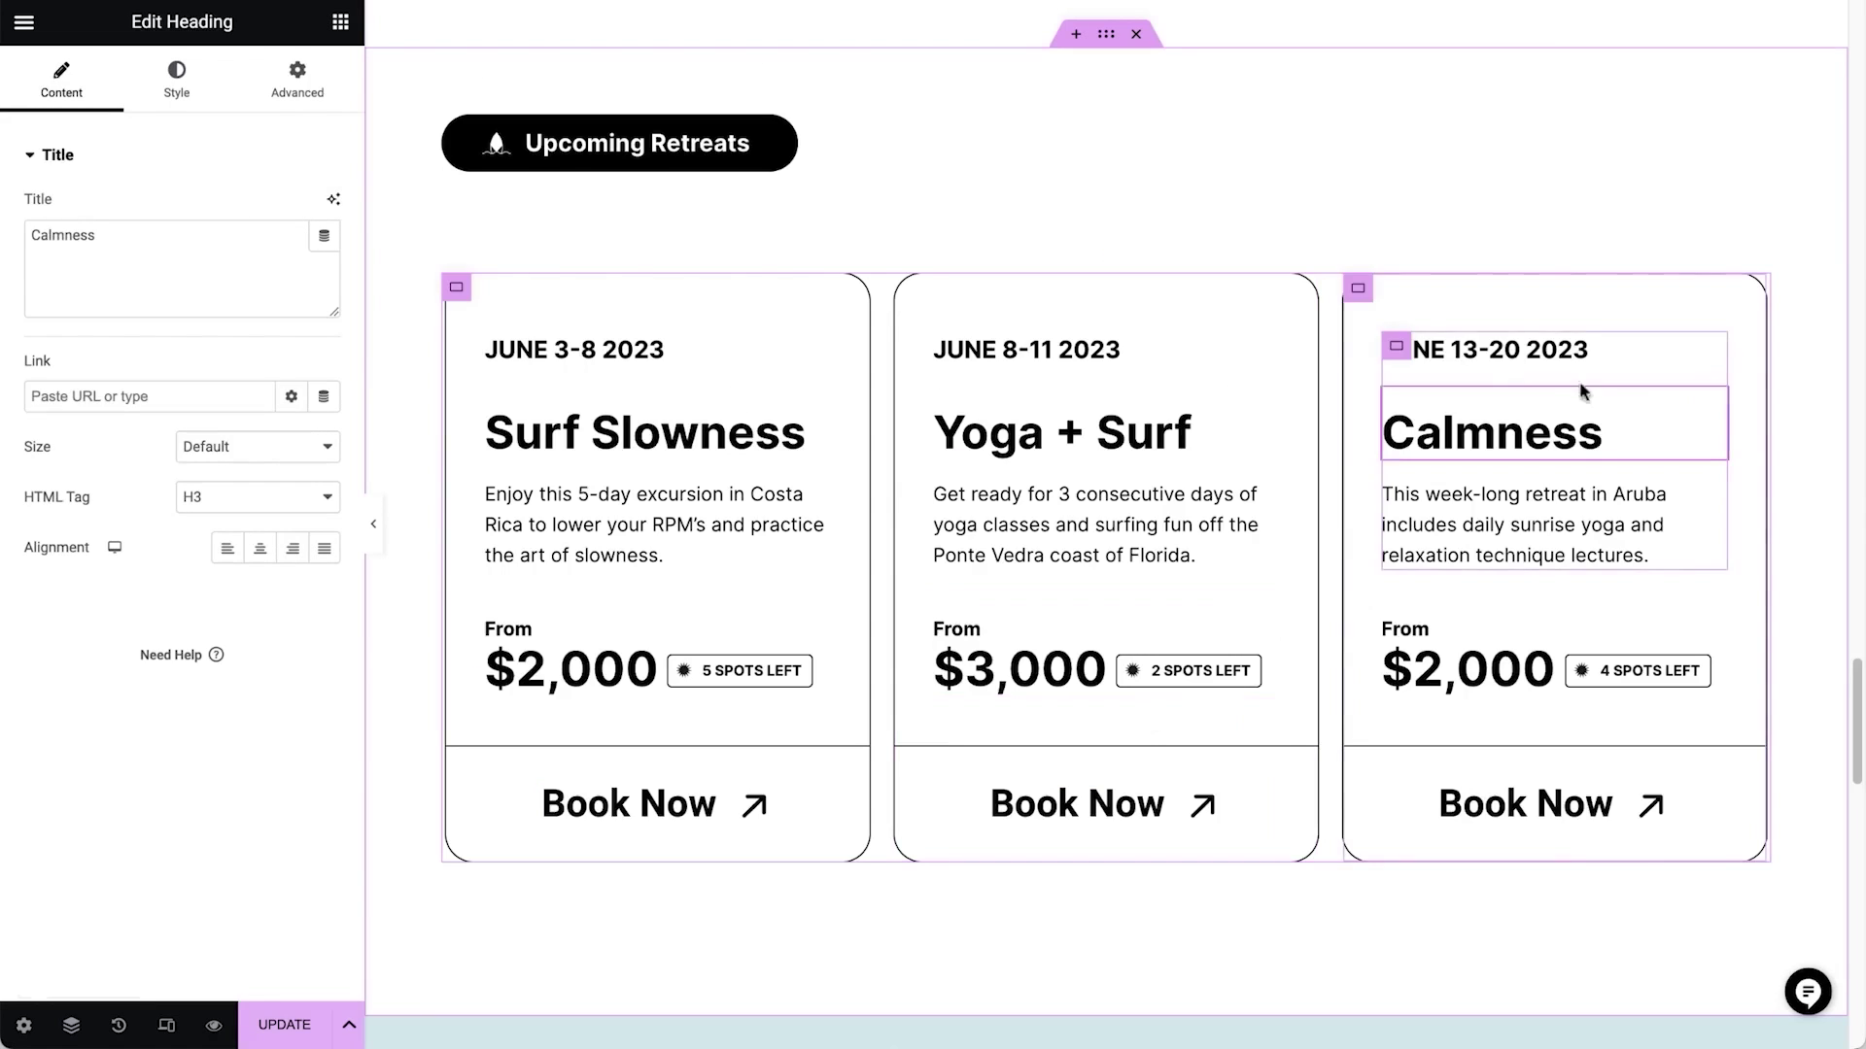
Step: Generate an AI title for the Calmness retreat card with the prompt "Write a 2 word title for a calming surf retreat tour"
left_click(334, 200)
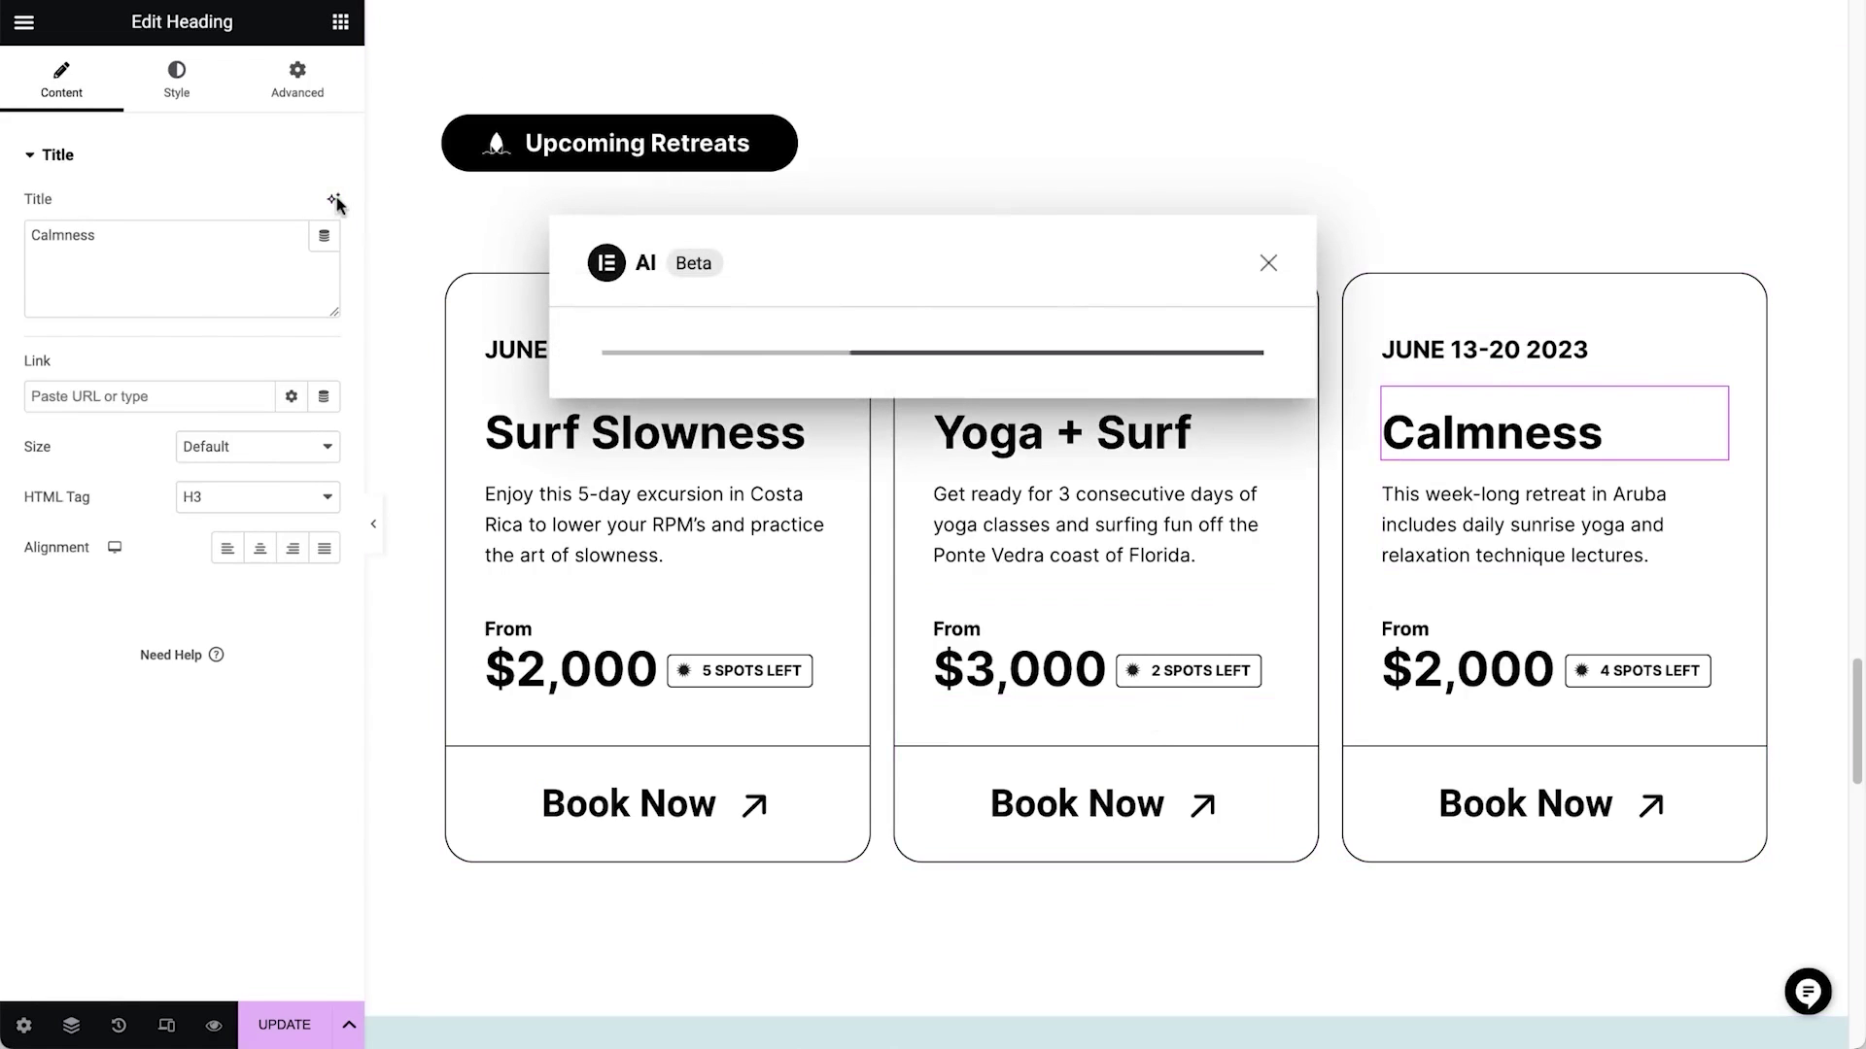
left_click(1052, 763)
type("W")
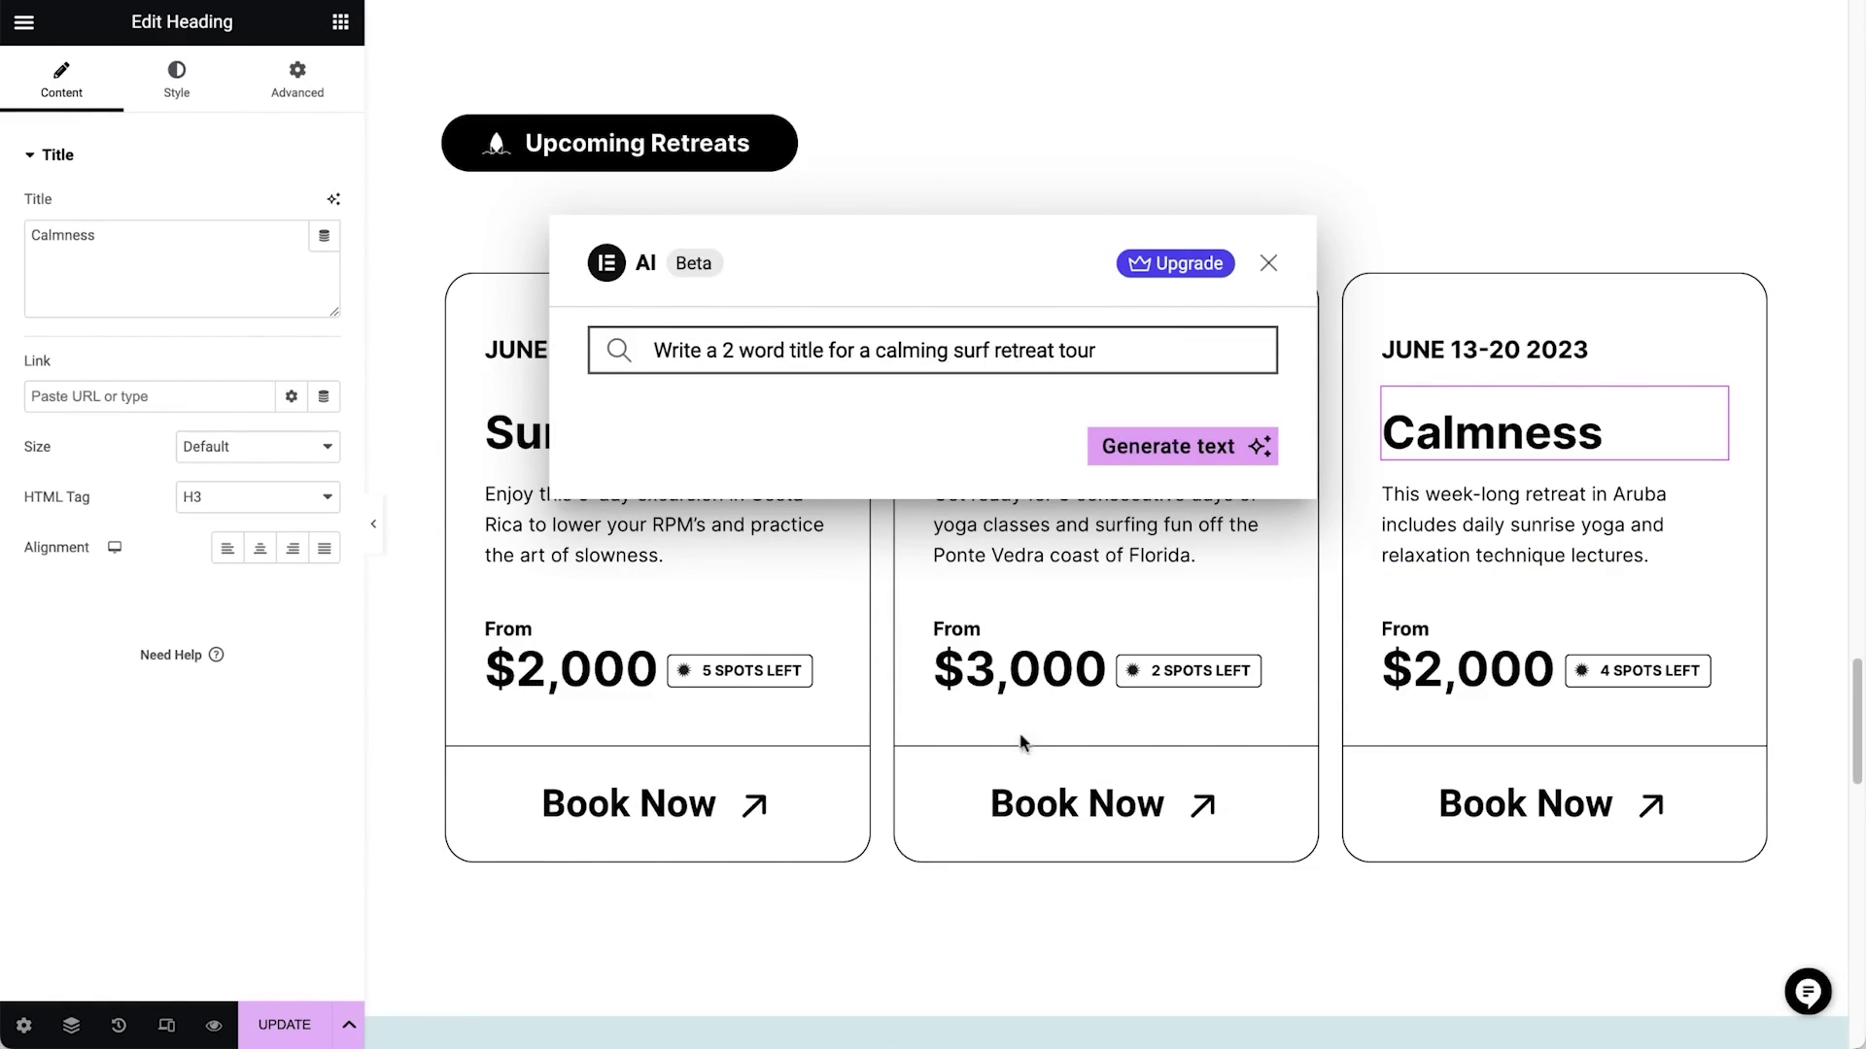
left_click(1127, 465)
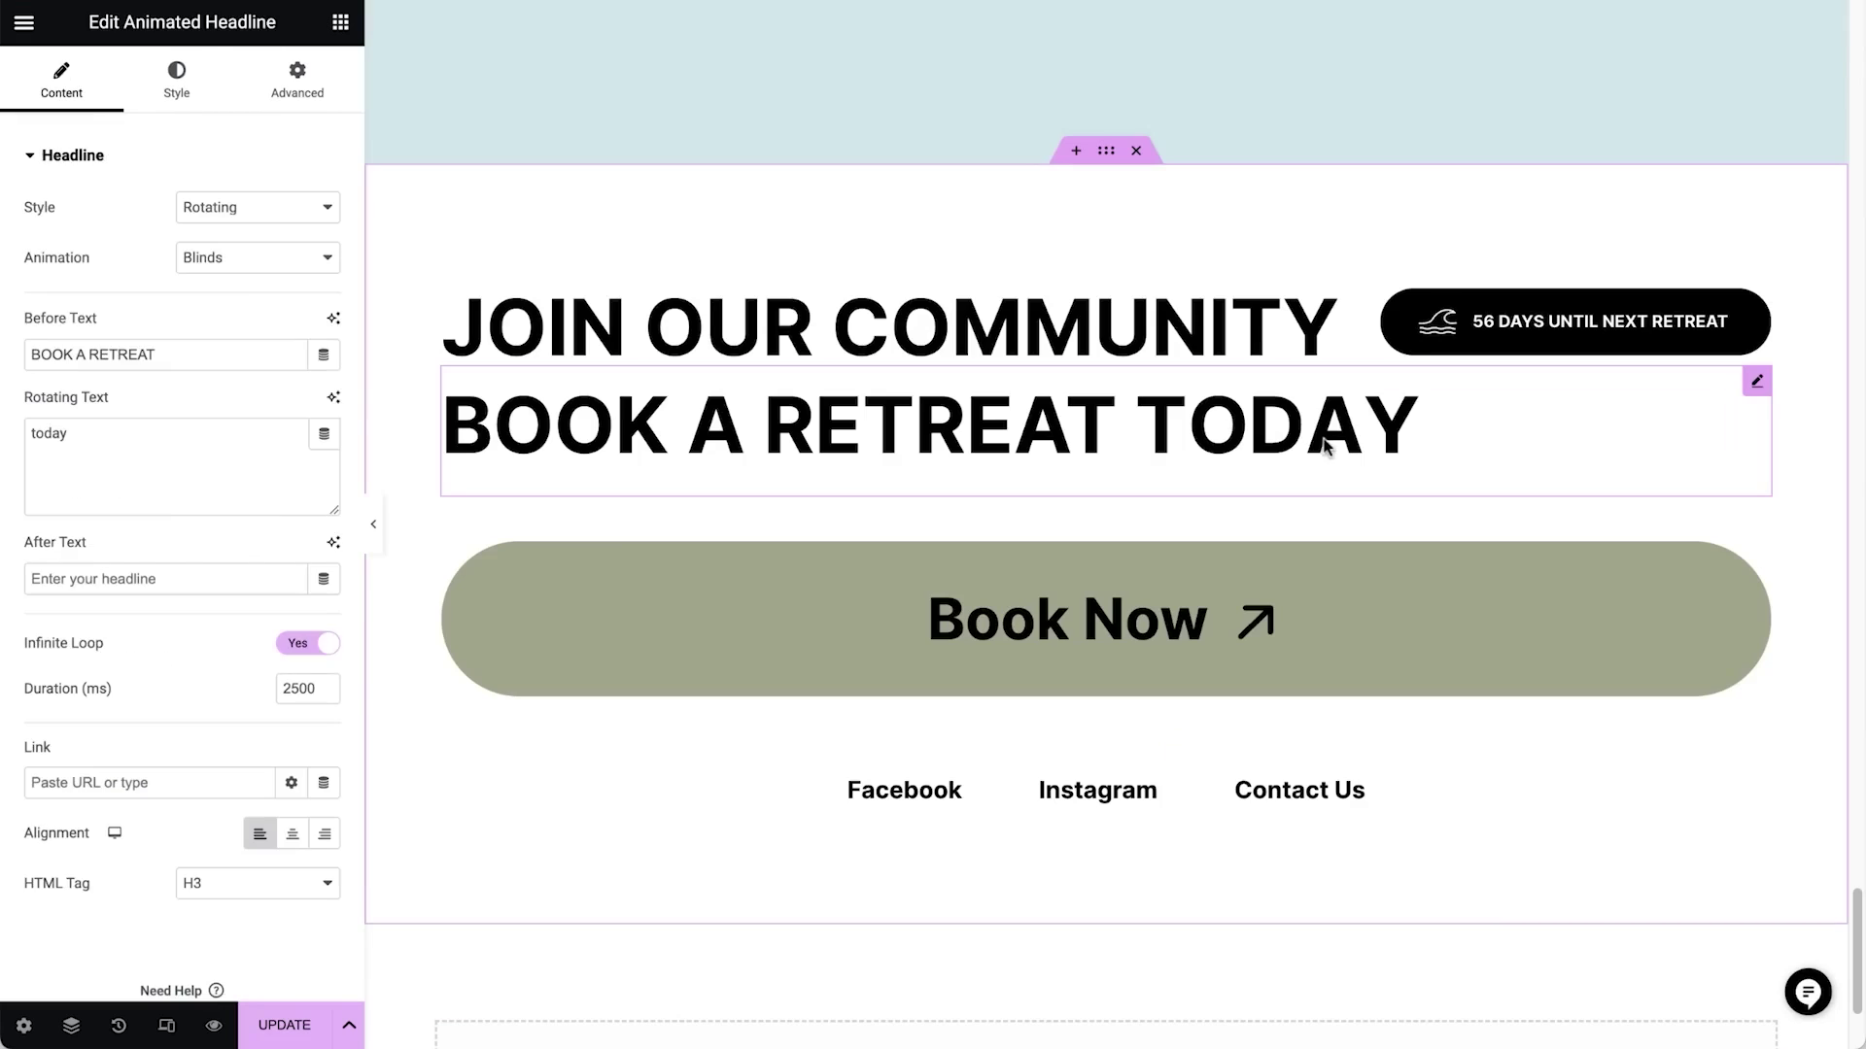
Step: Translate the animated headline's rotating text "today" into French with AI and add the translation to the rotating text
left_click(333, 398)
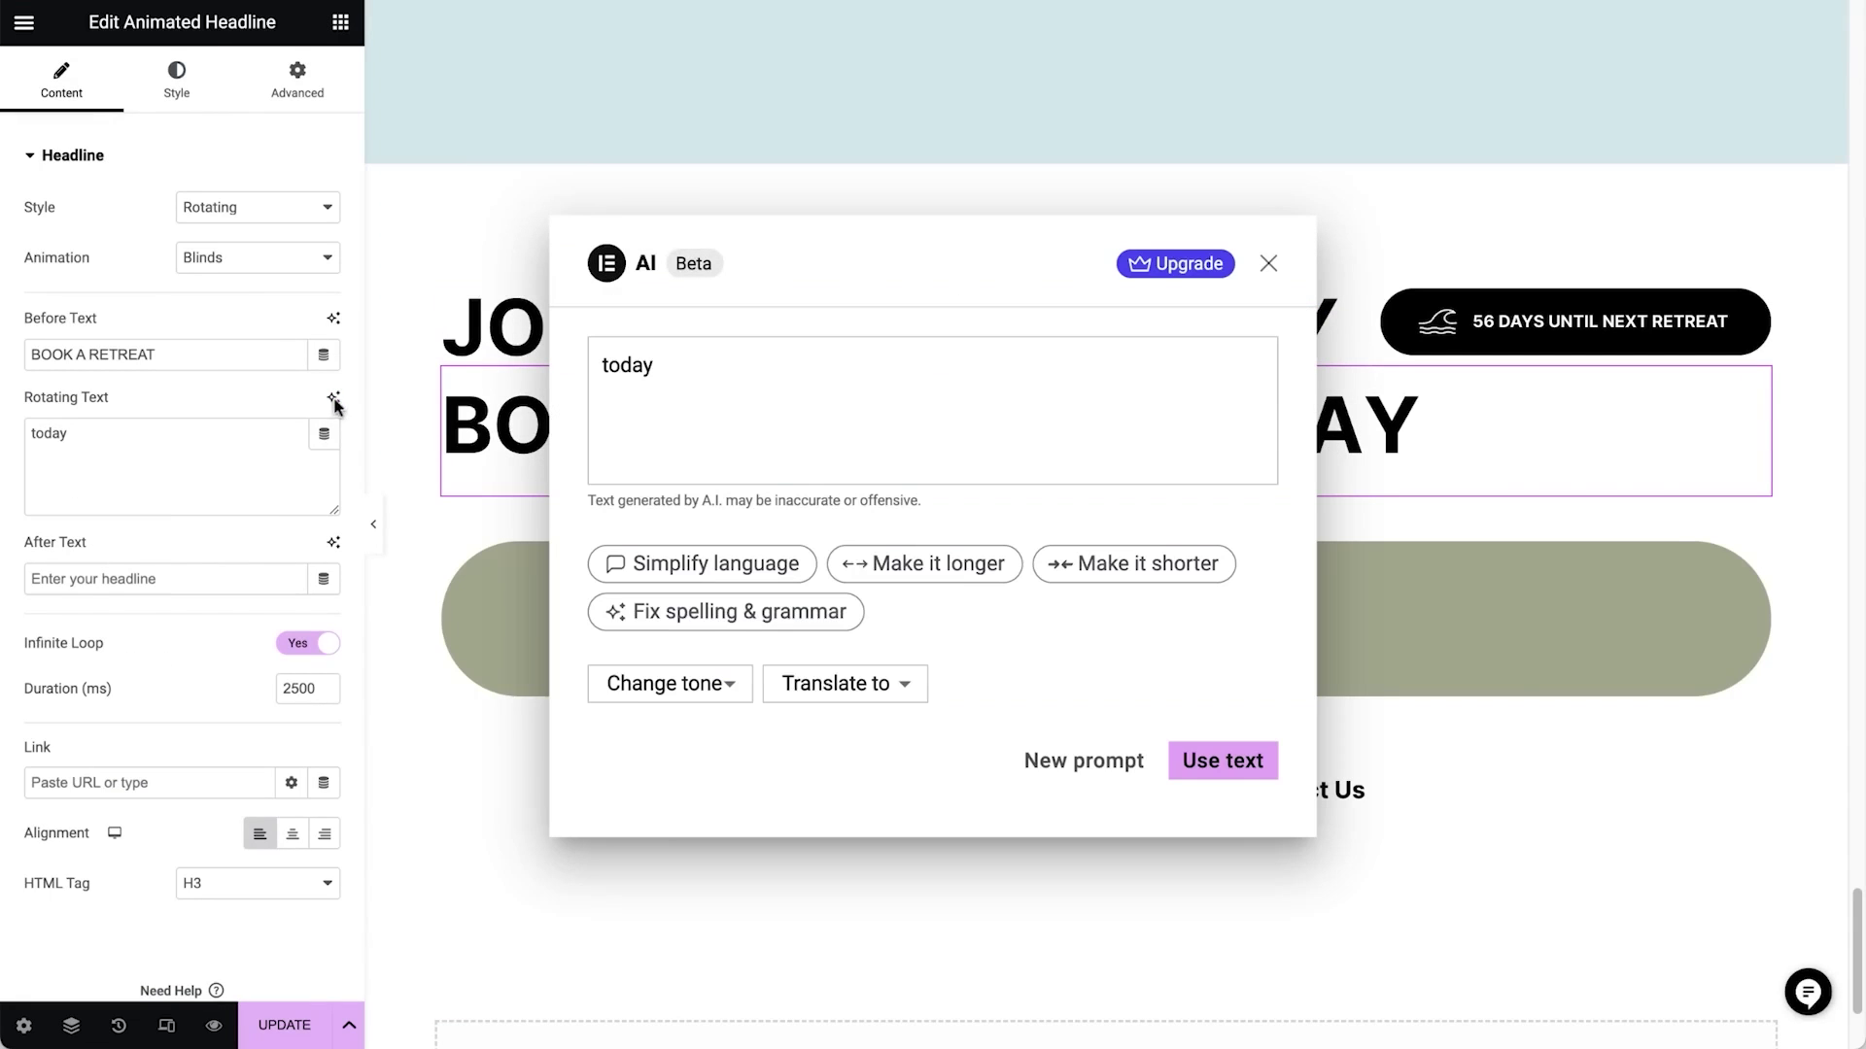
left_click(798, 684)
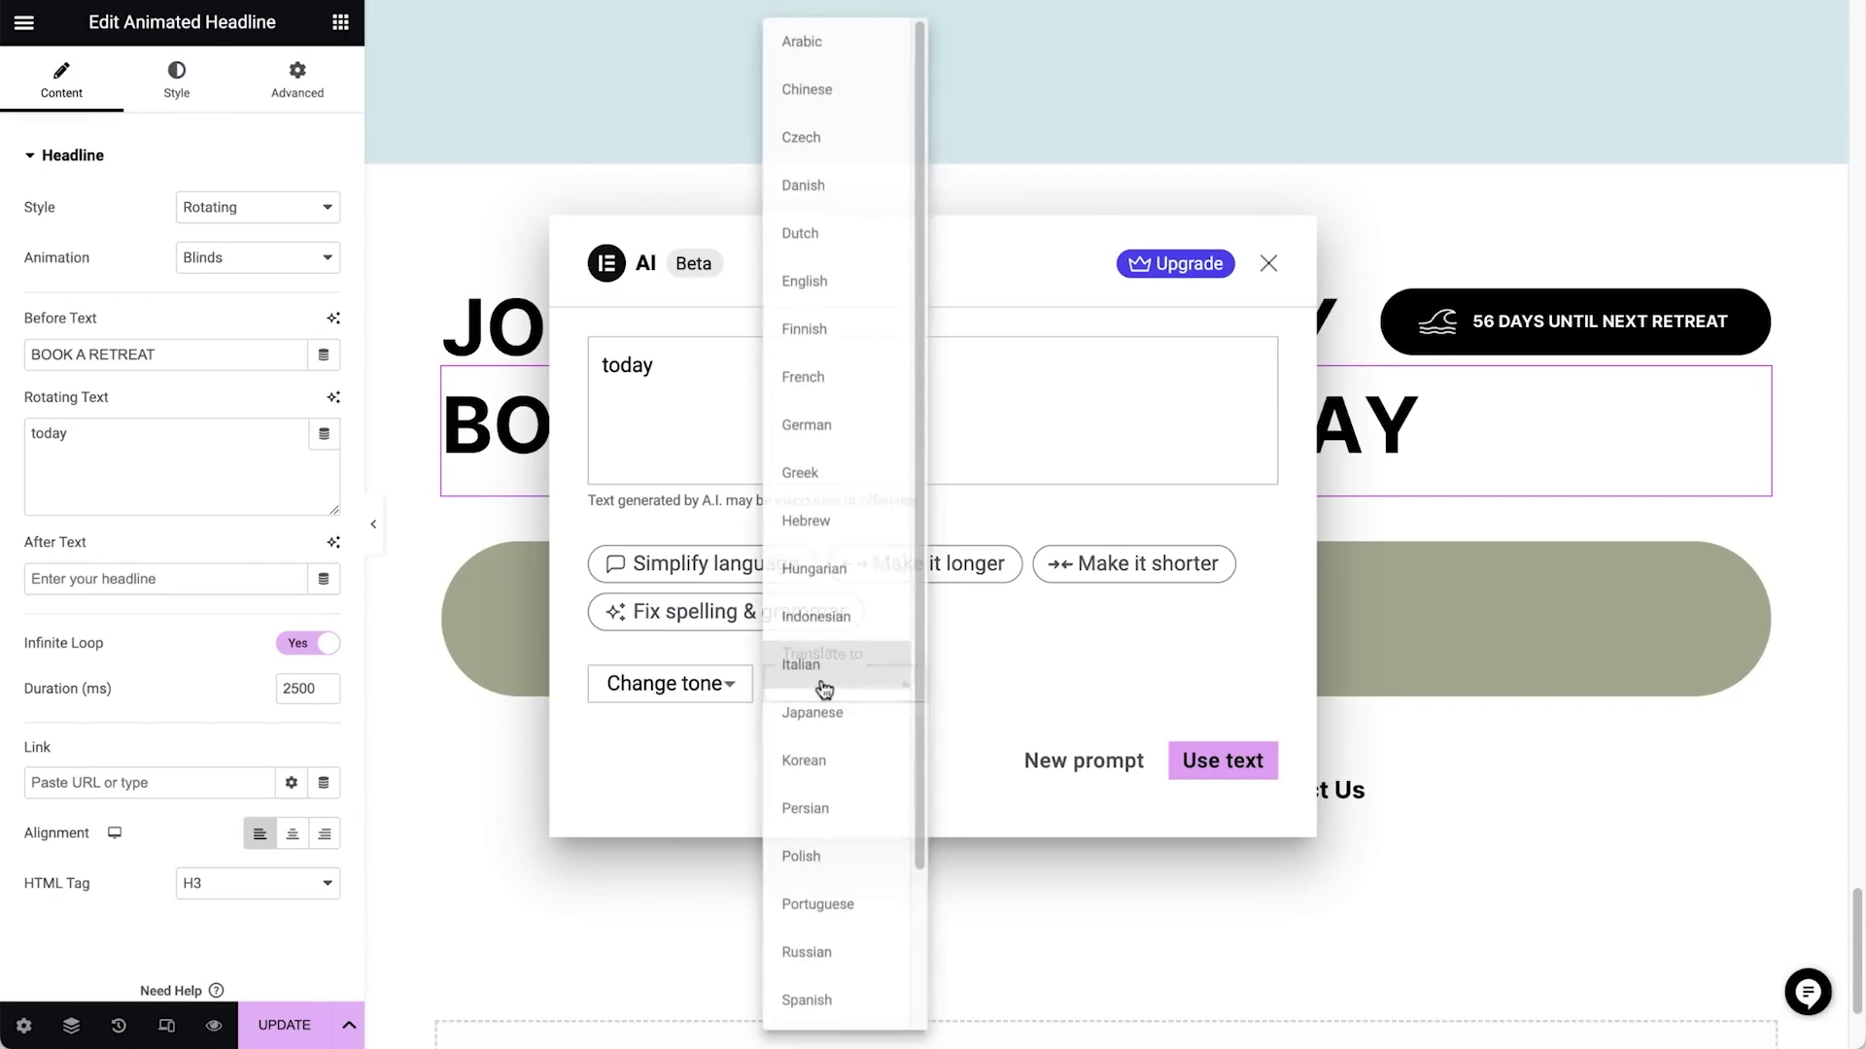
left_click(836, 378)
left_click(1195, 767)
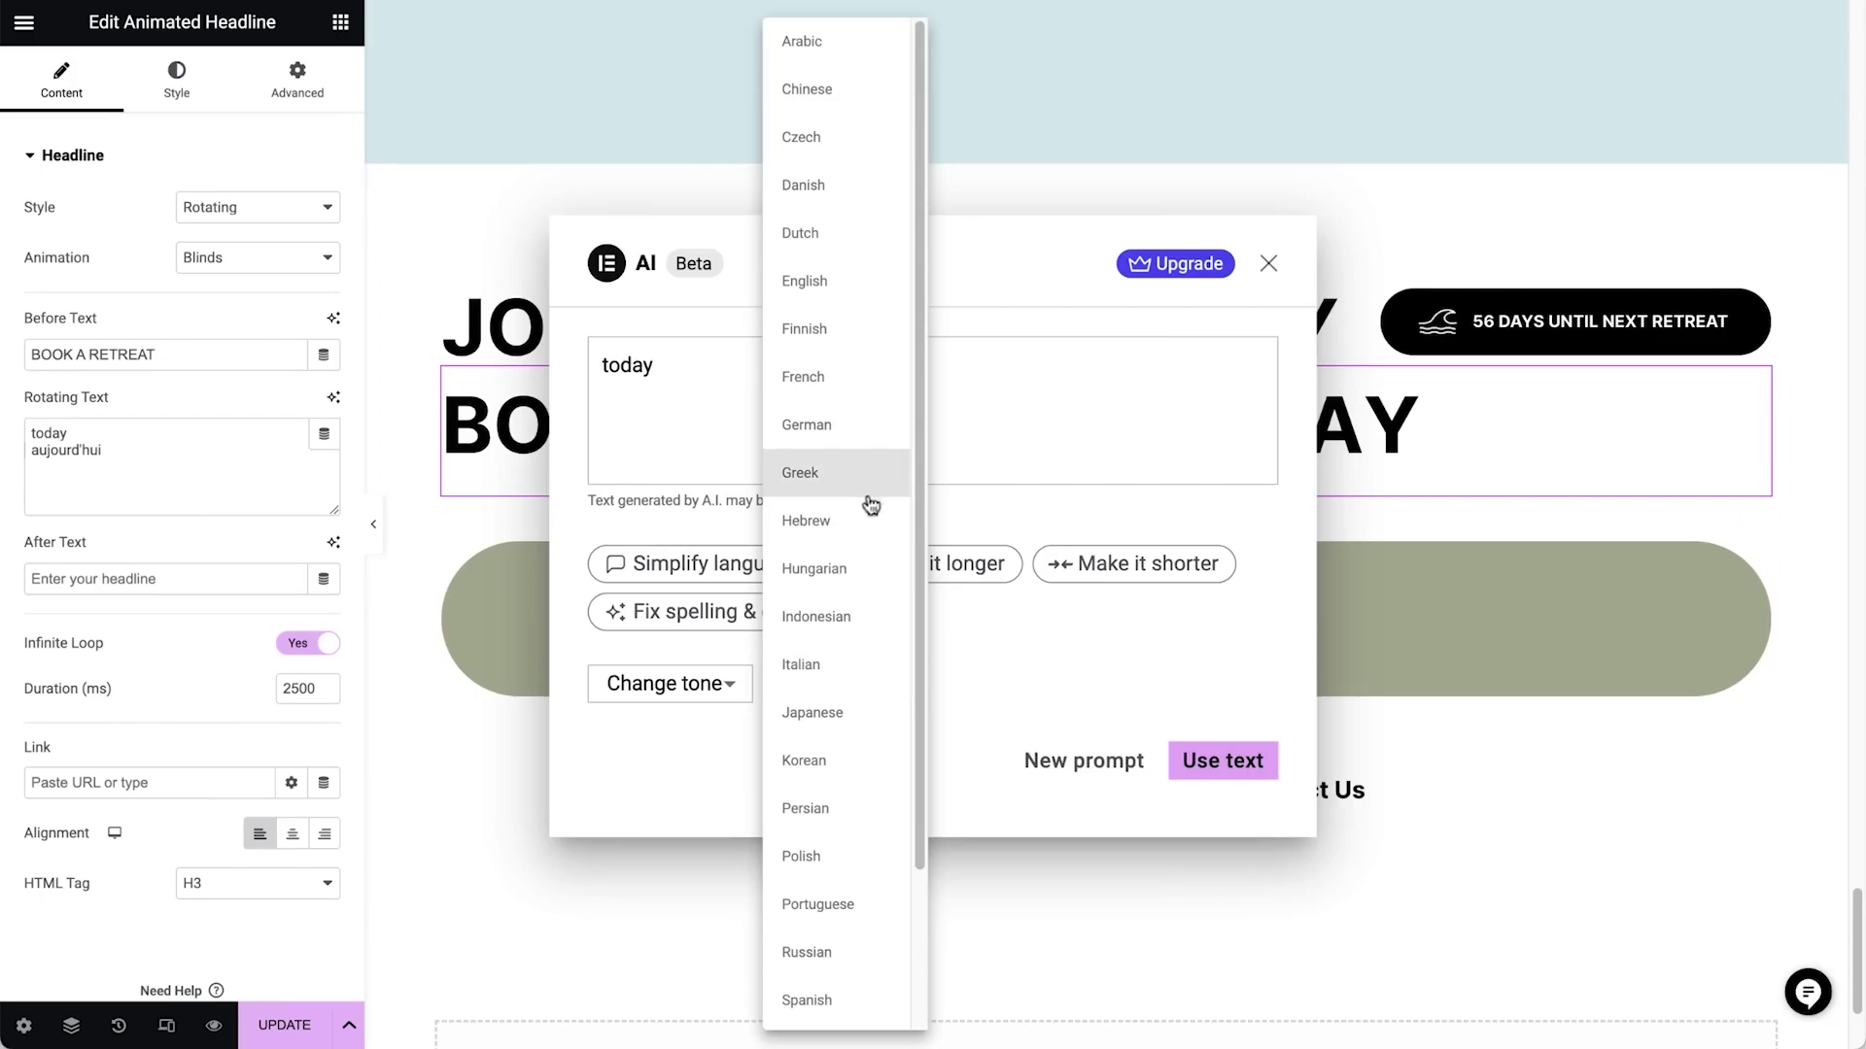
Step: Add AI translations of "today" in German and Spanish to the animated headline's rotating text
left_click(836, 424)
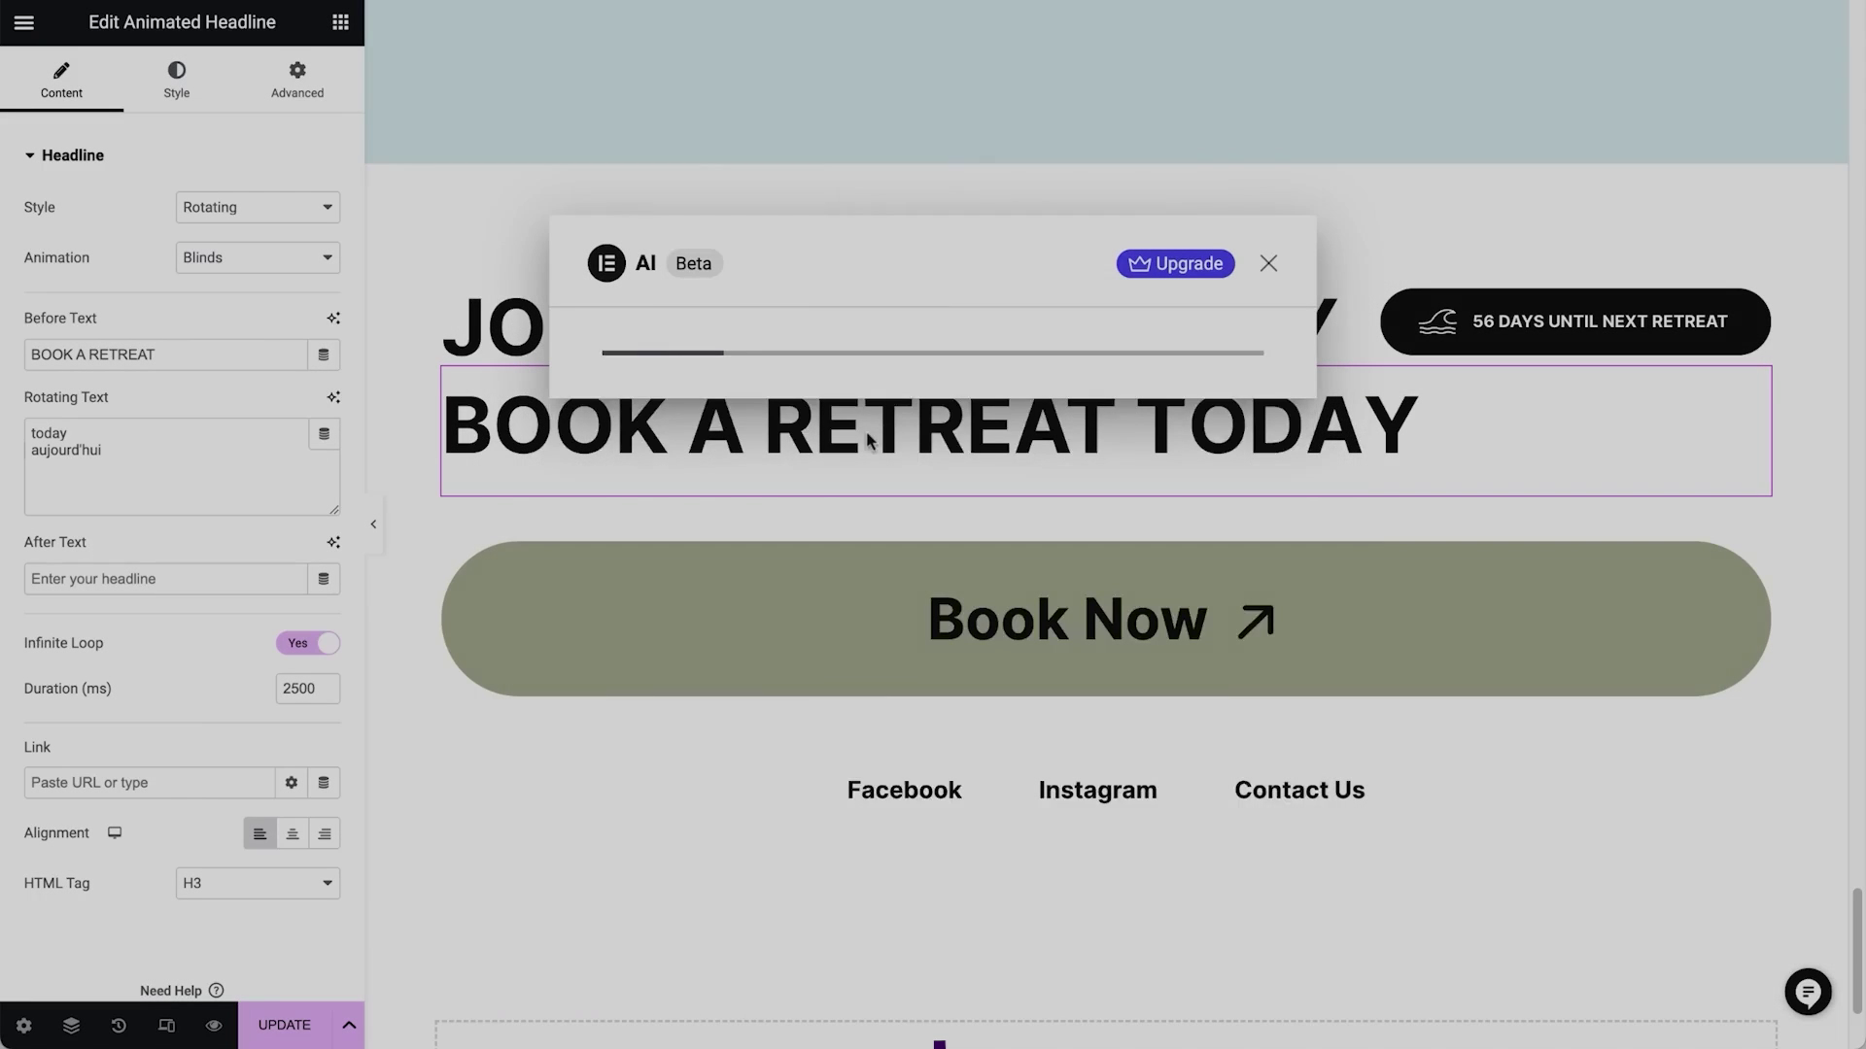
left_click(1205, 763)
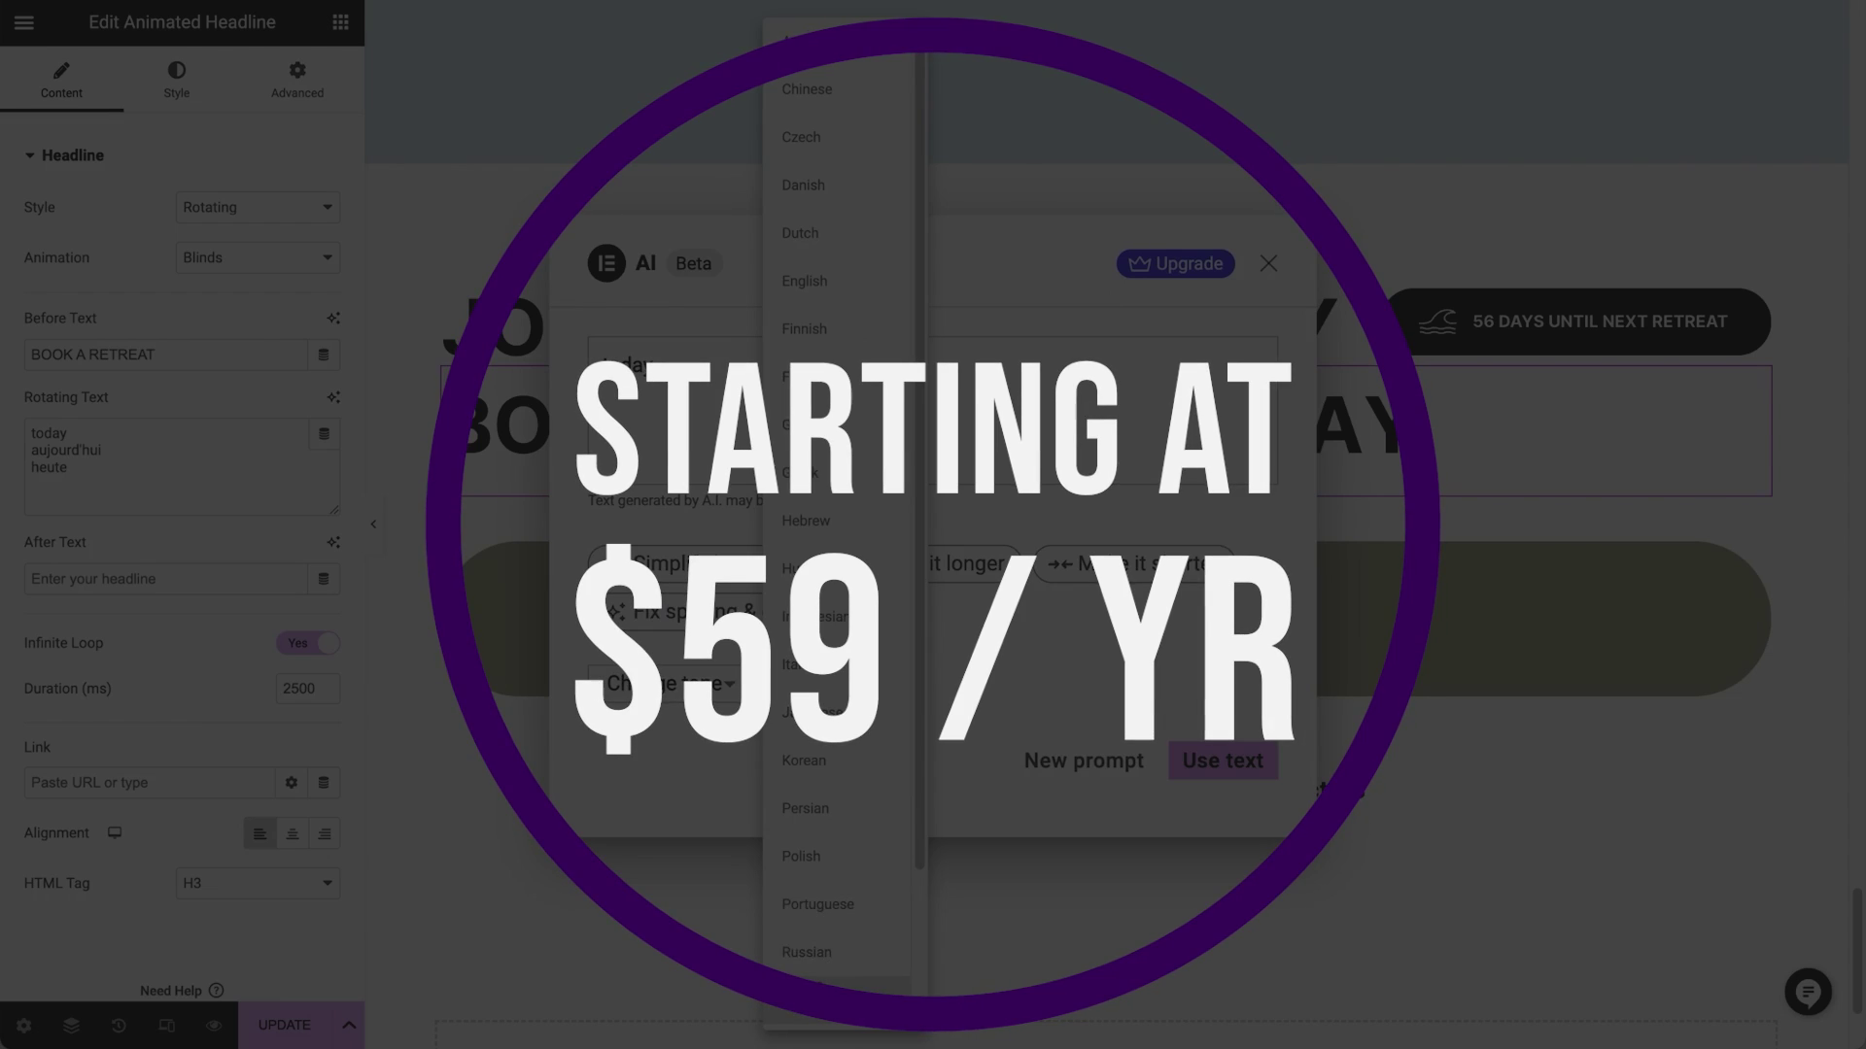
left_click(833, 900)
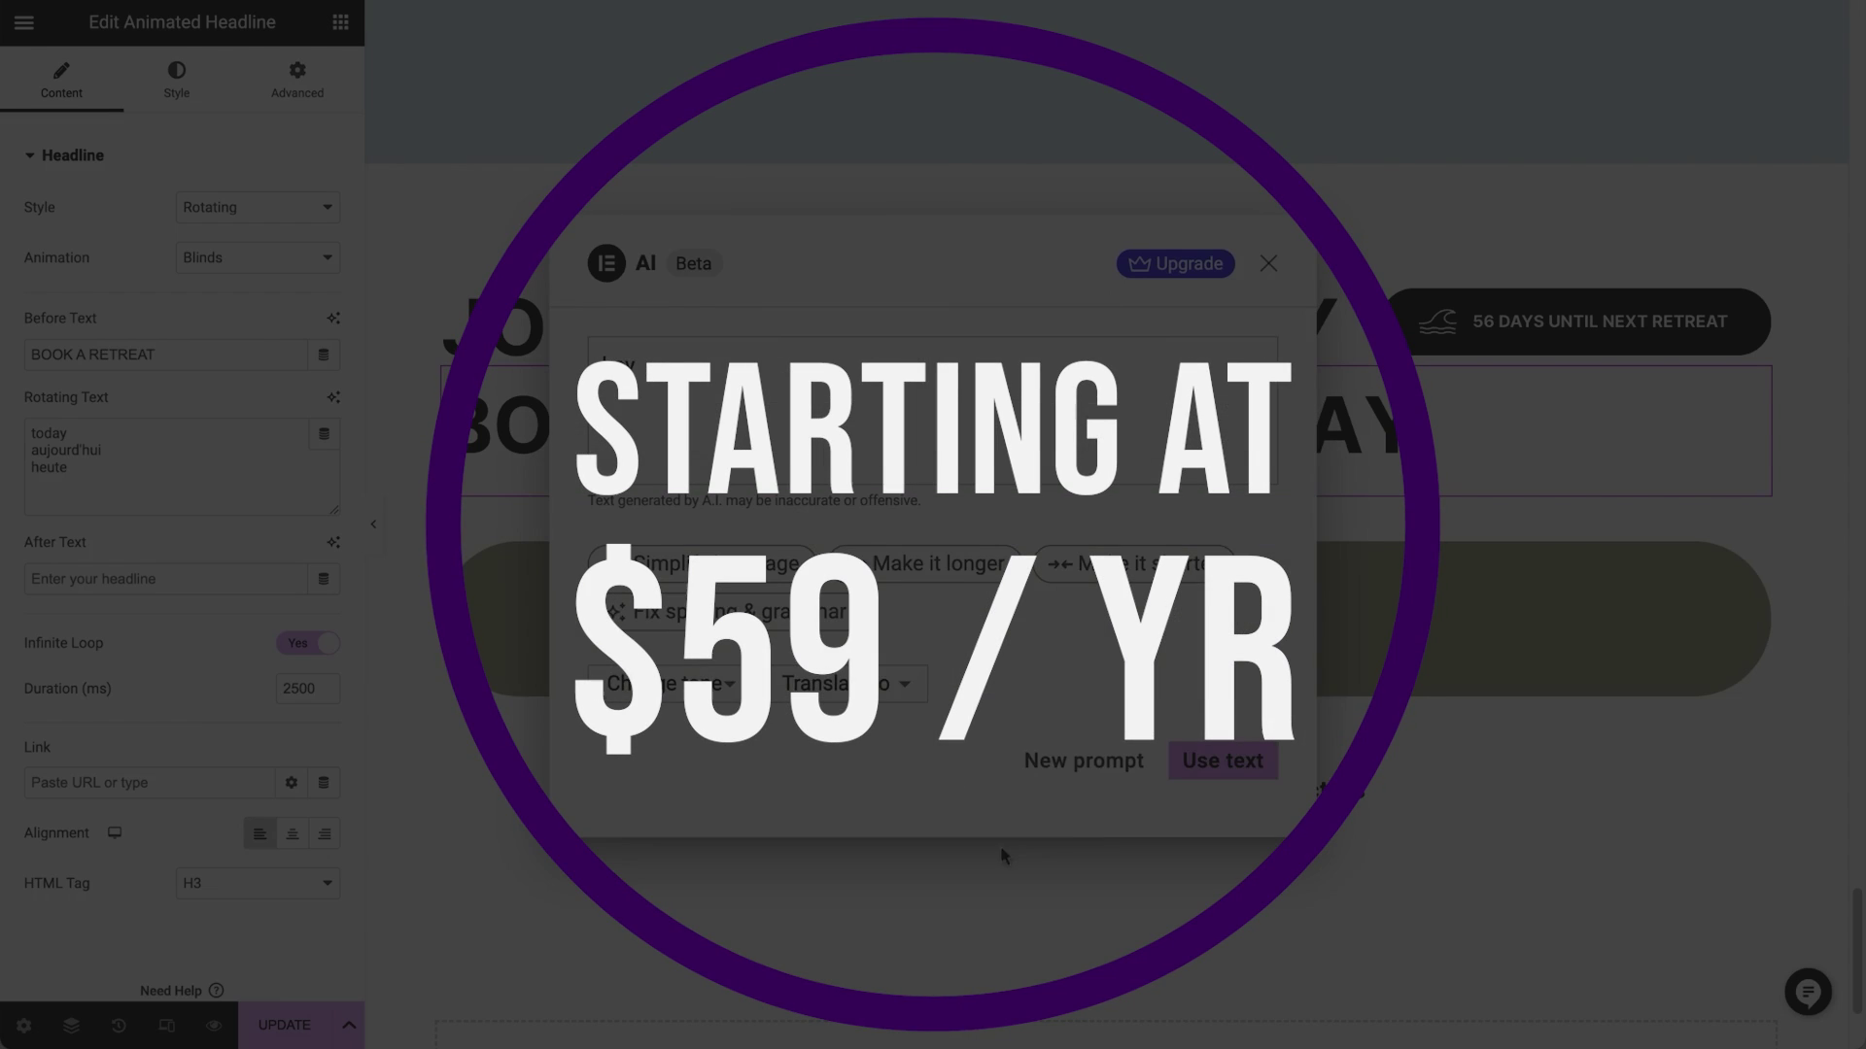
left_click(1200, 762)
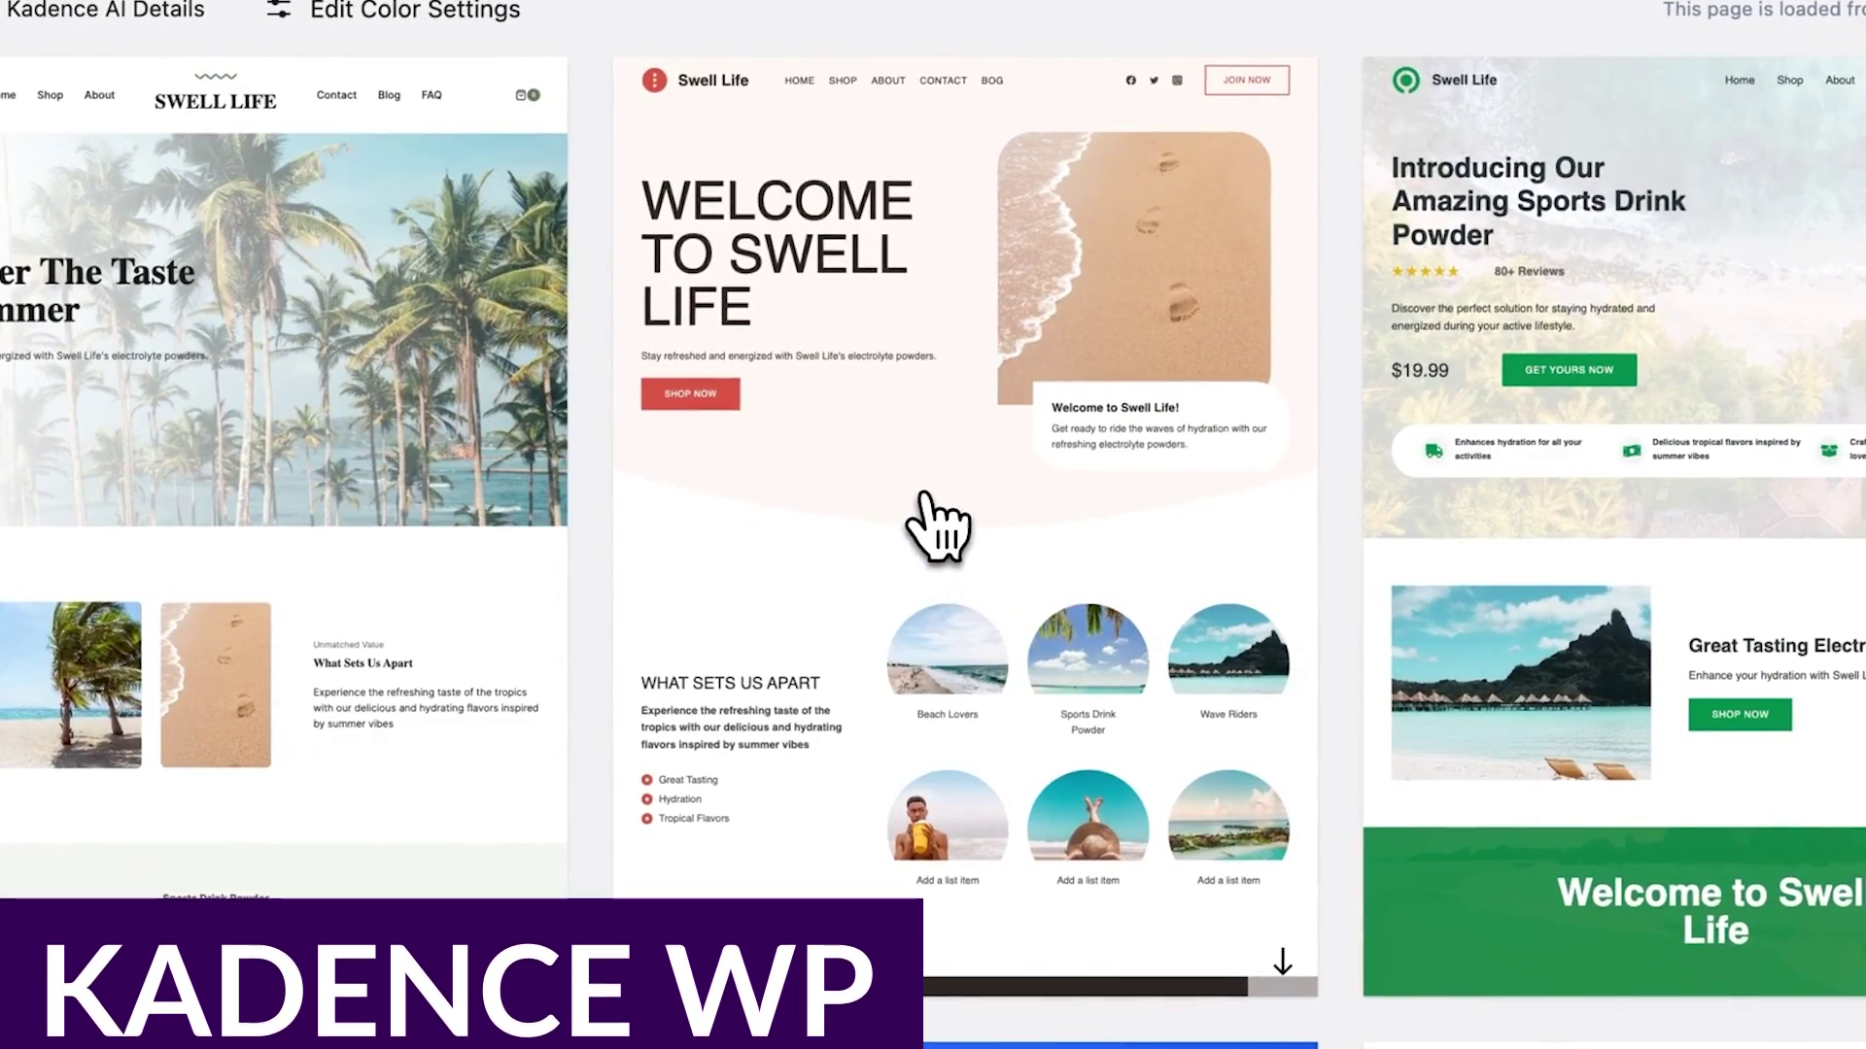
Step: Choose the Swell Life starter template with the beach footprints image and set its highlight color to C04A30
left_click(937, 525)
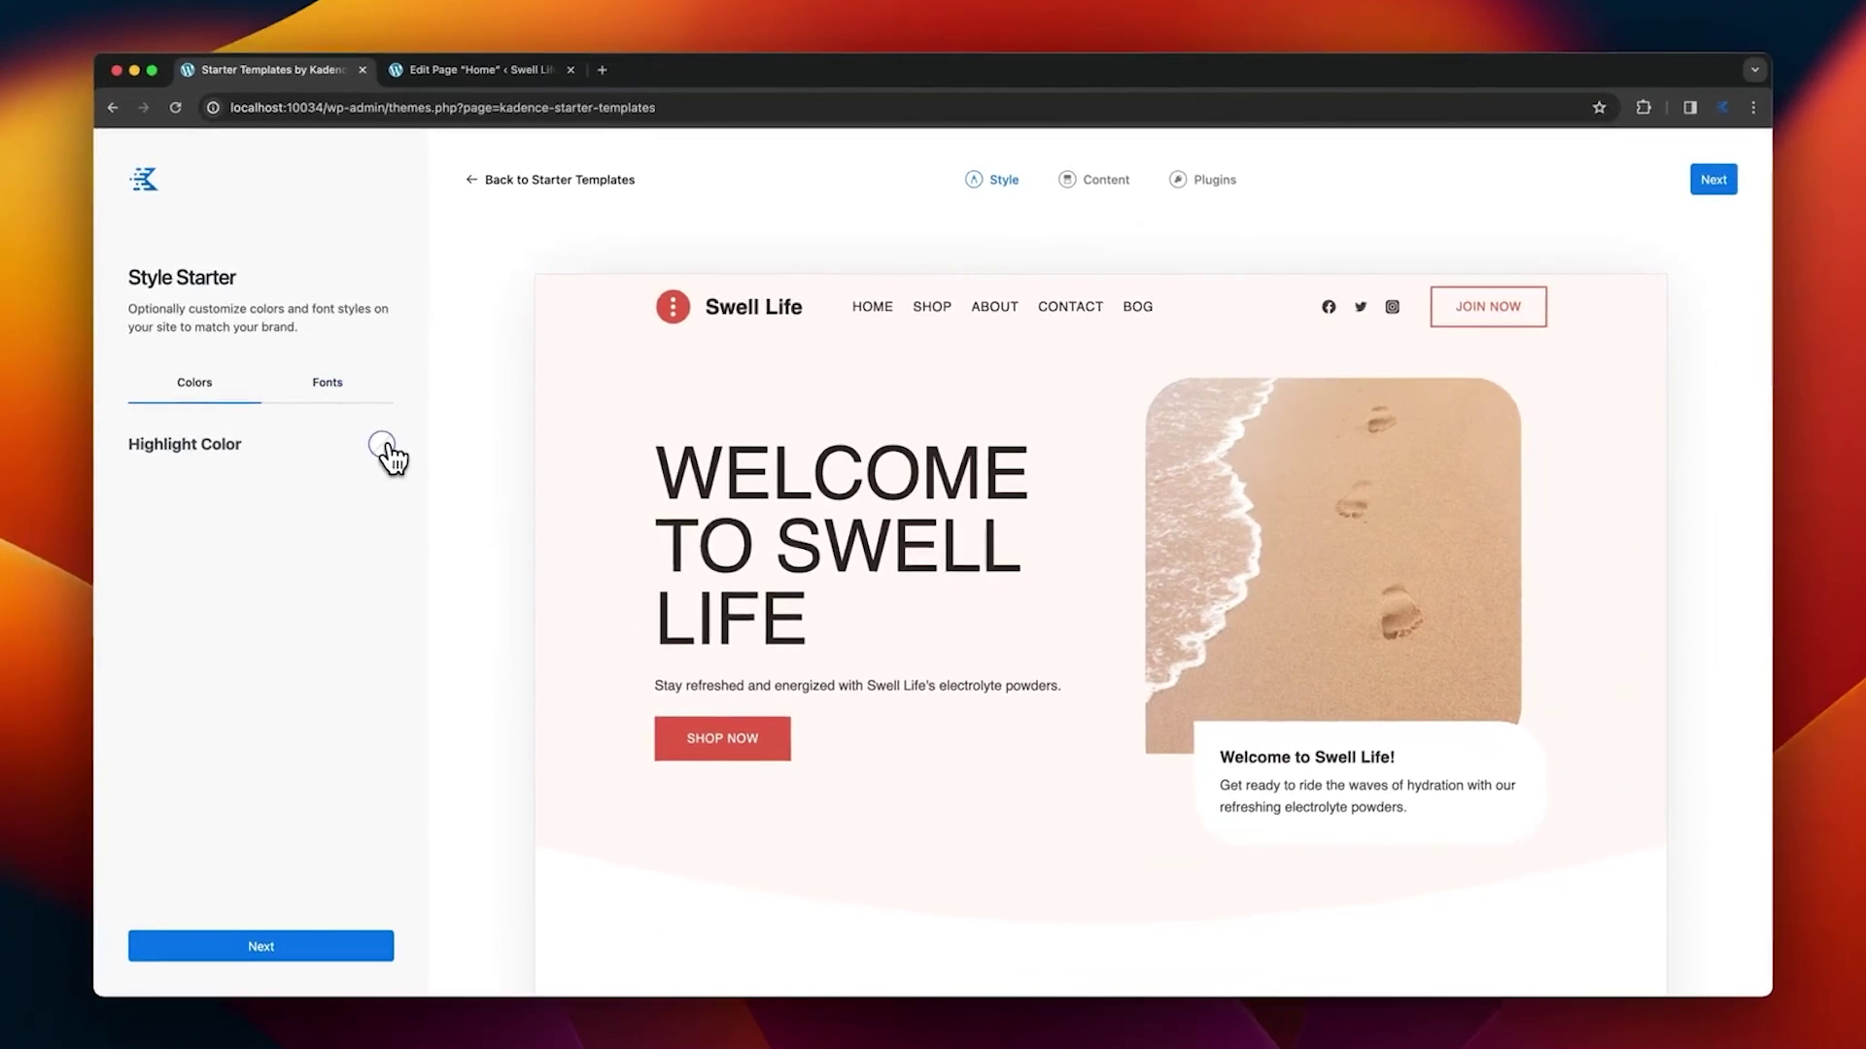
left_click(381, 445)
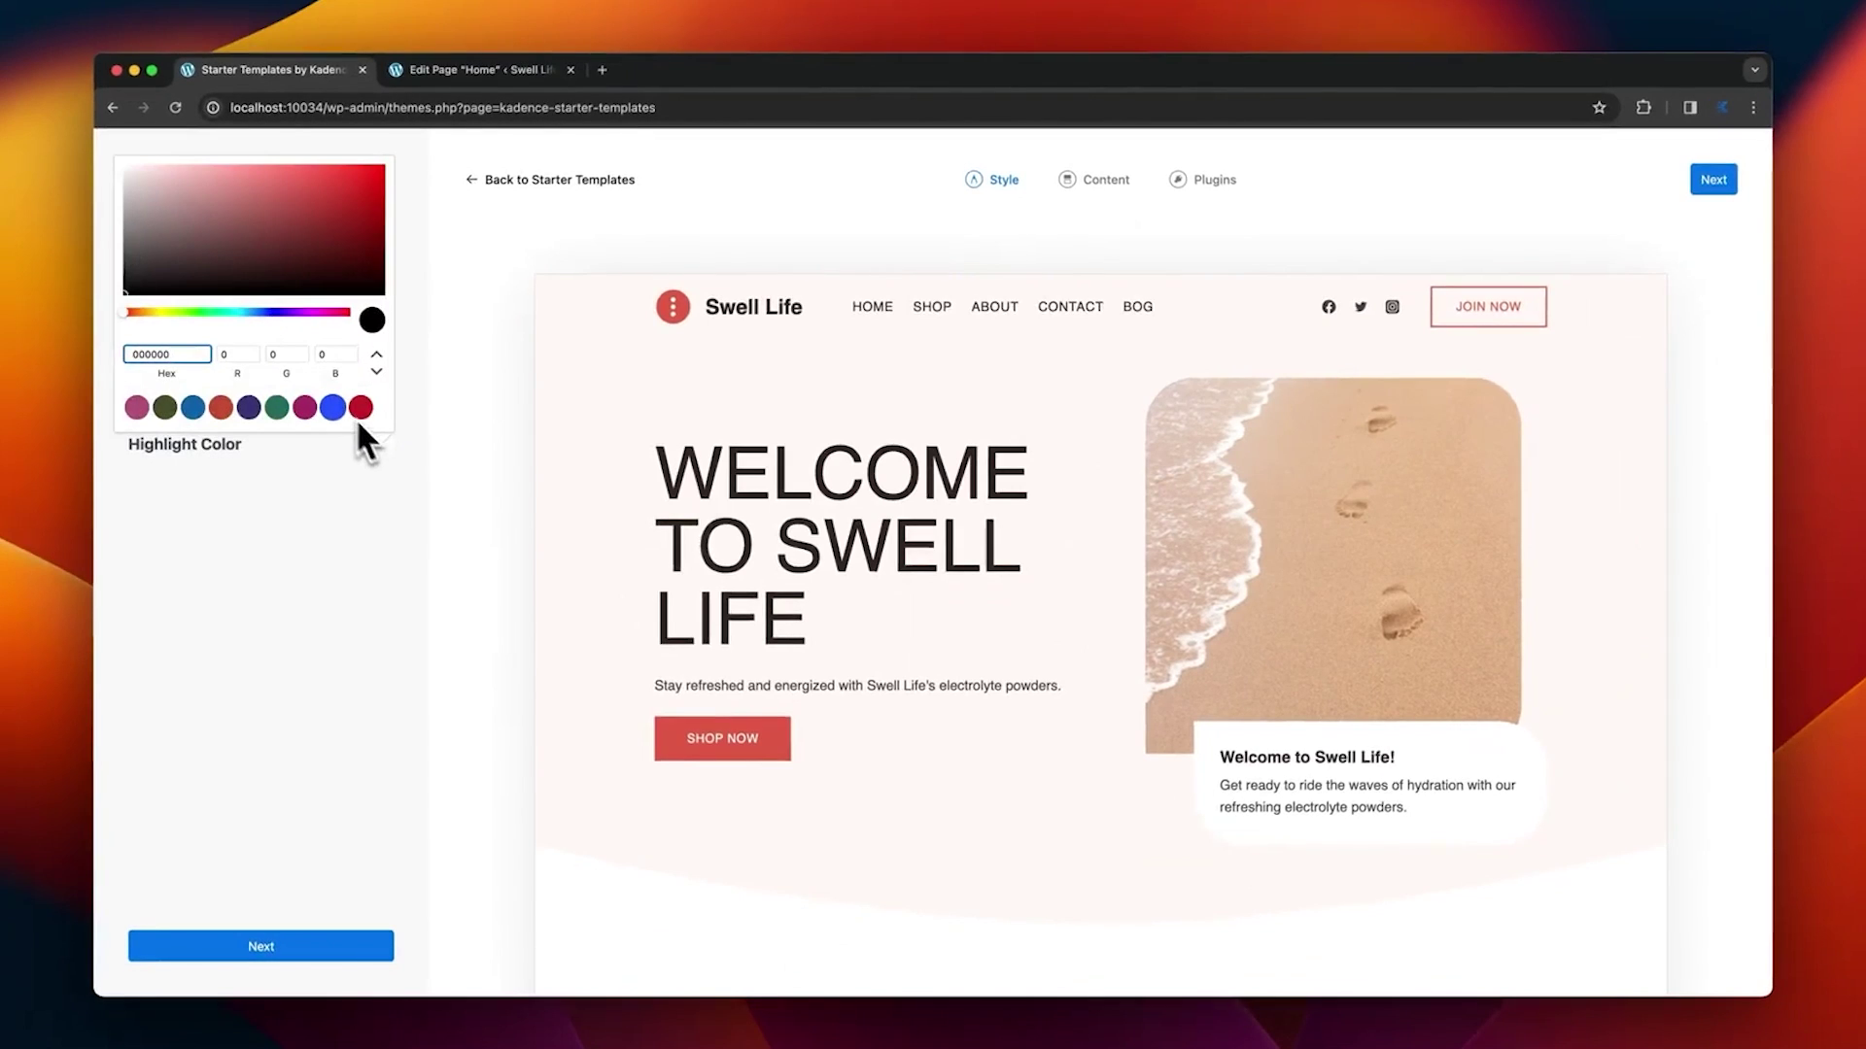
left_click(166, 409)
left_click(198, 410)
left_click(222, 408)
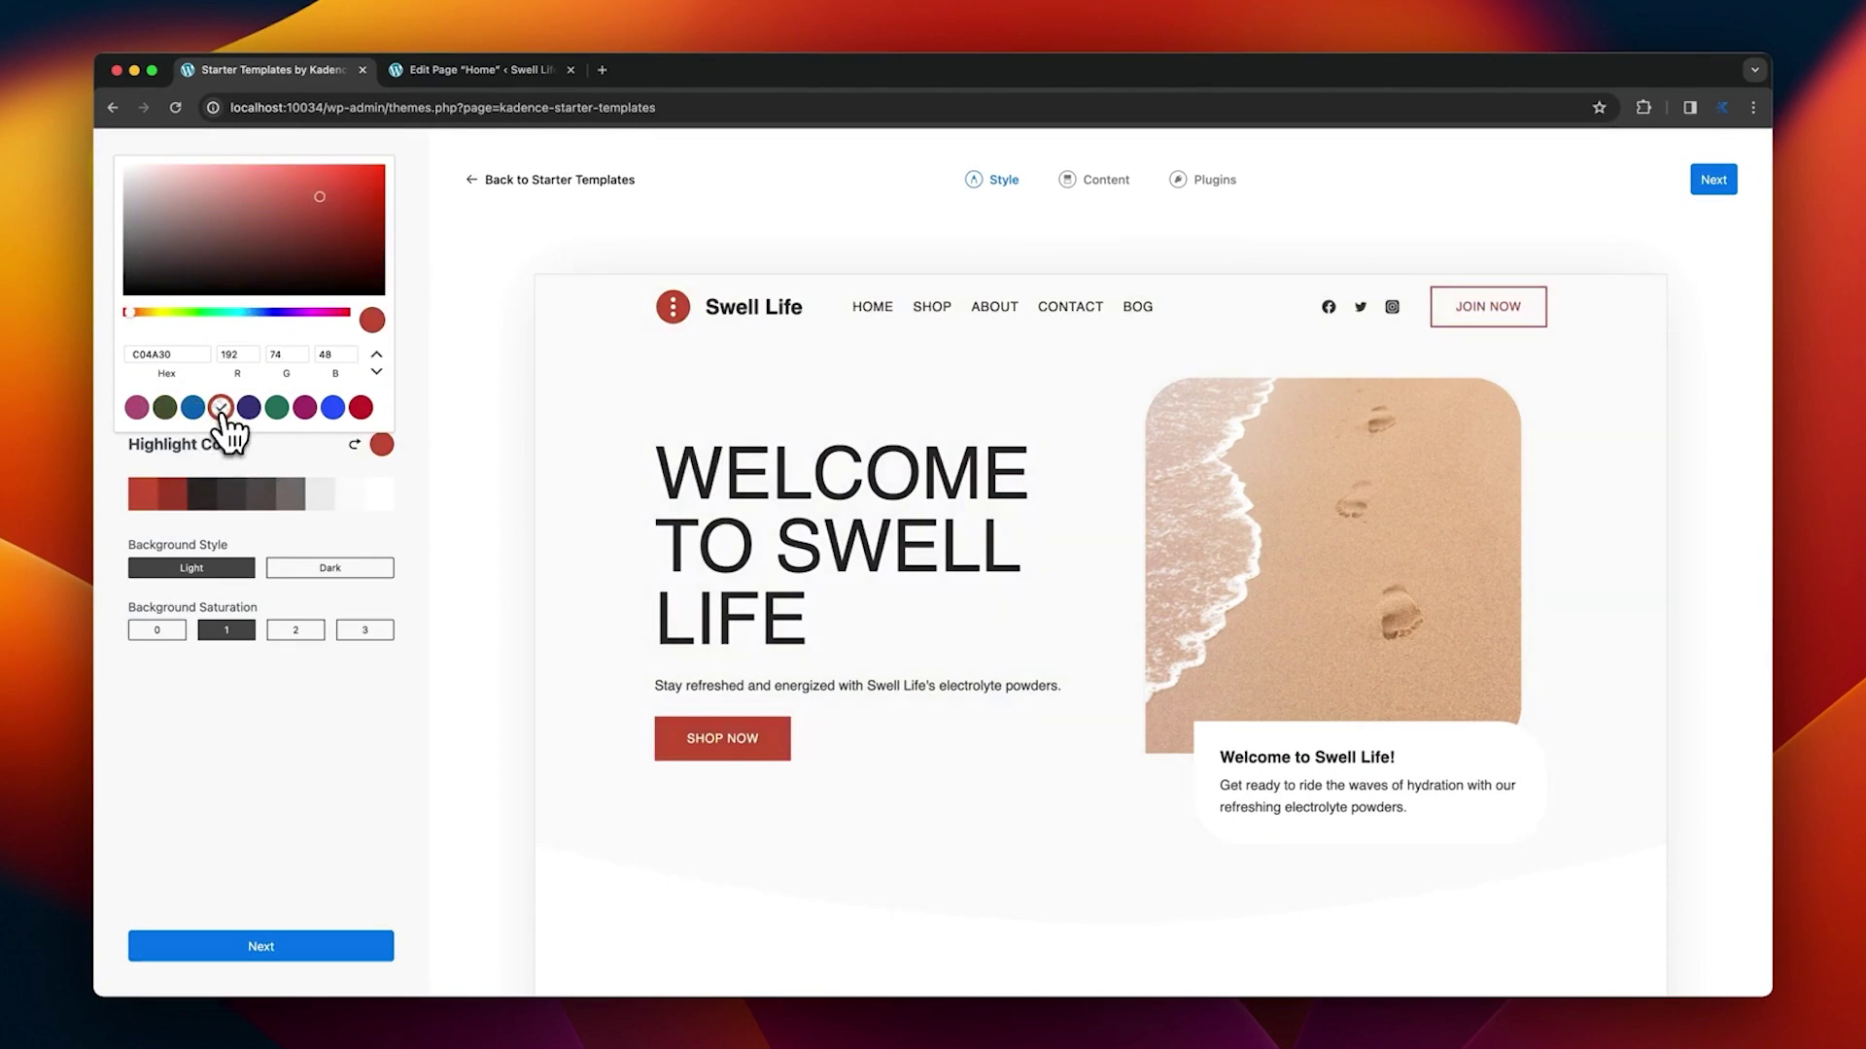
Step: Switch the Swell Life template's background style to Dark and set the highlight color to DD9482
left_click(335, 566)
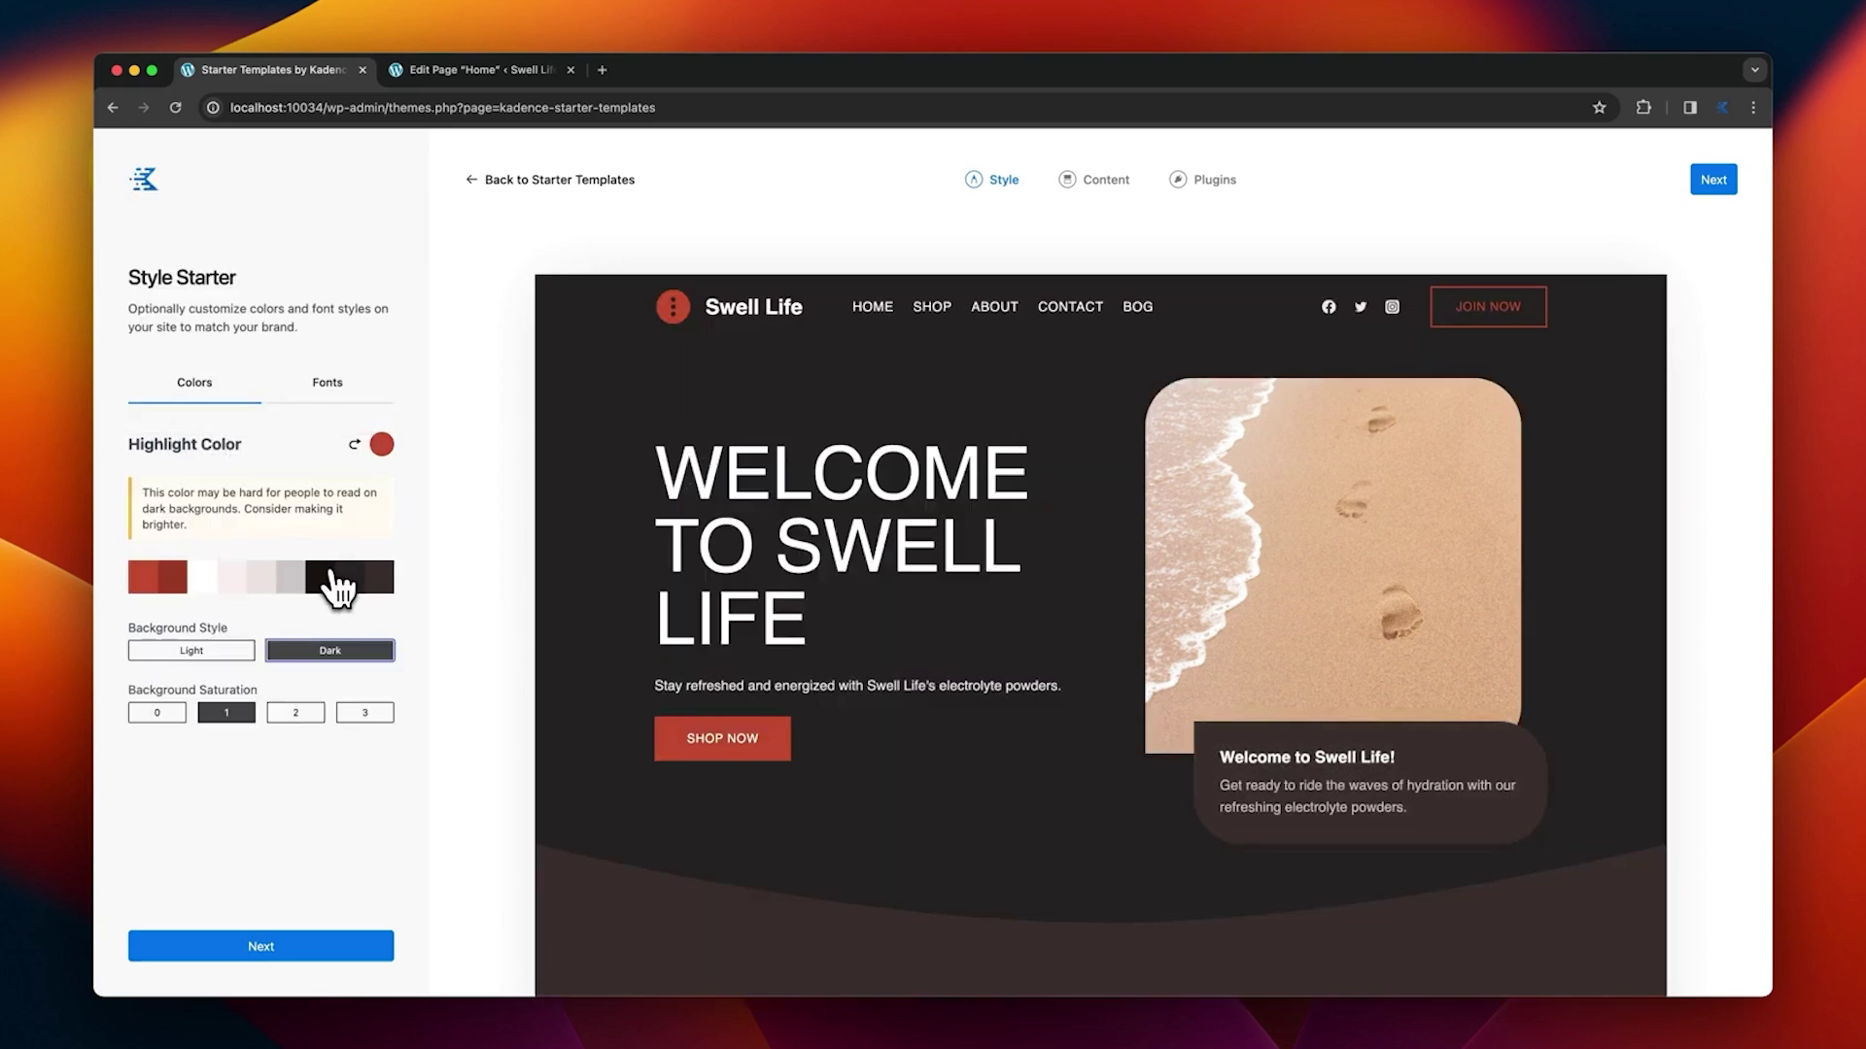
left_click(381, 445)
left_click(230, 182)
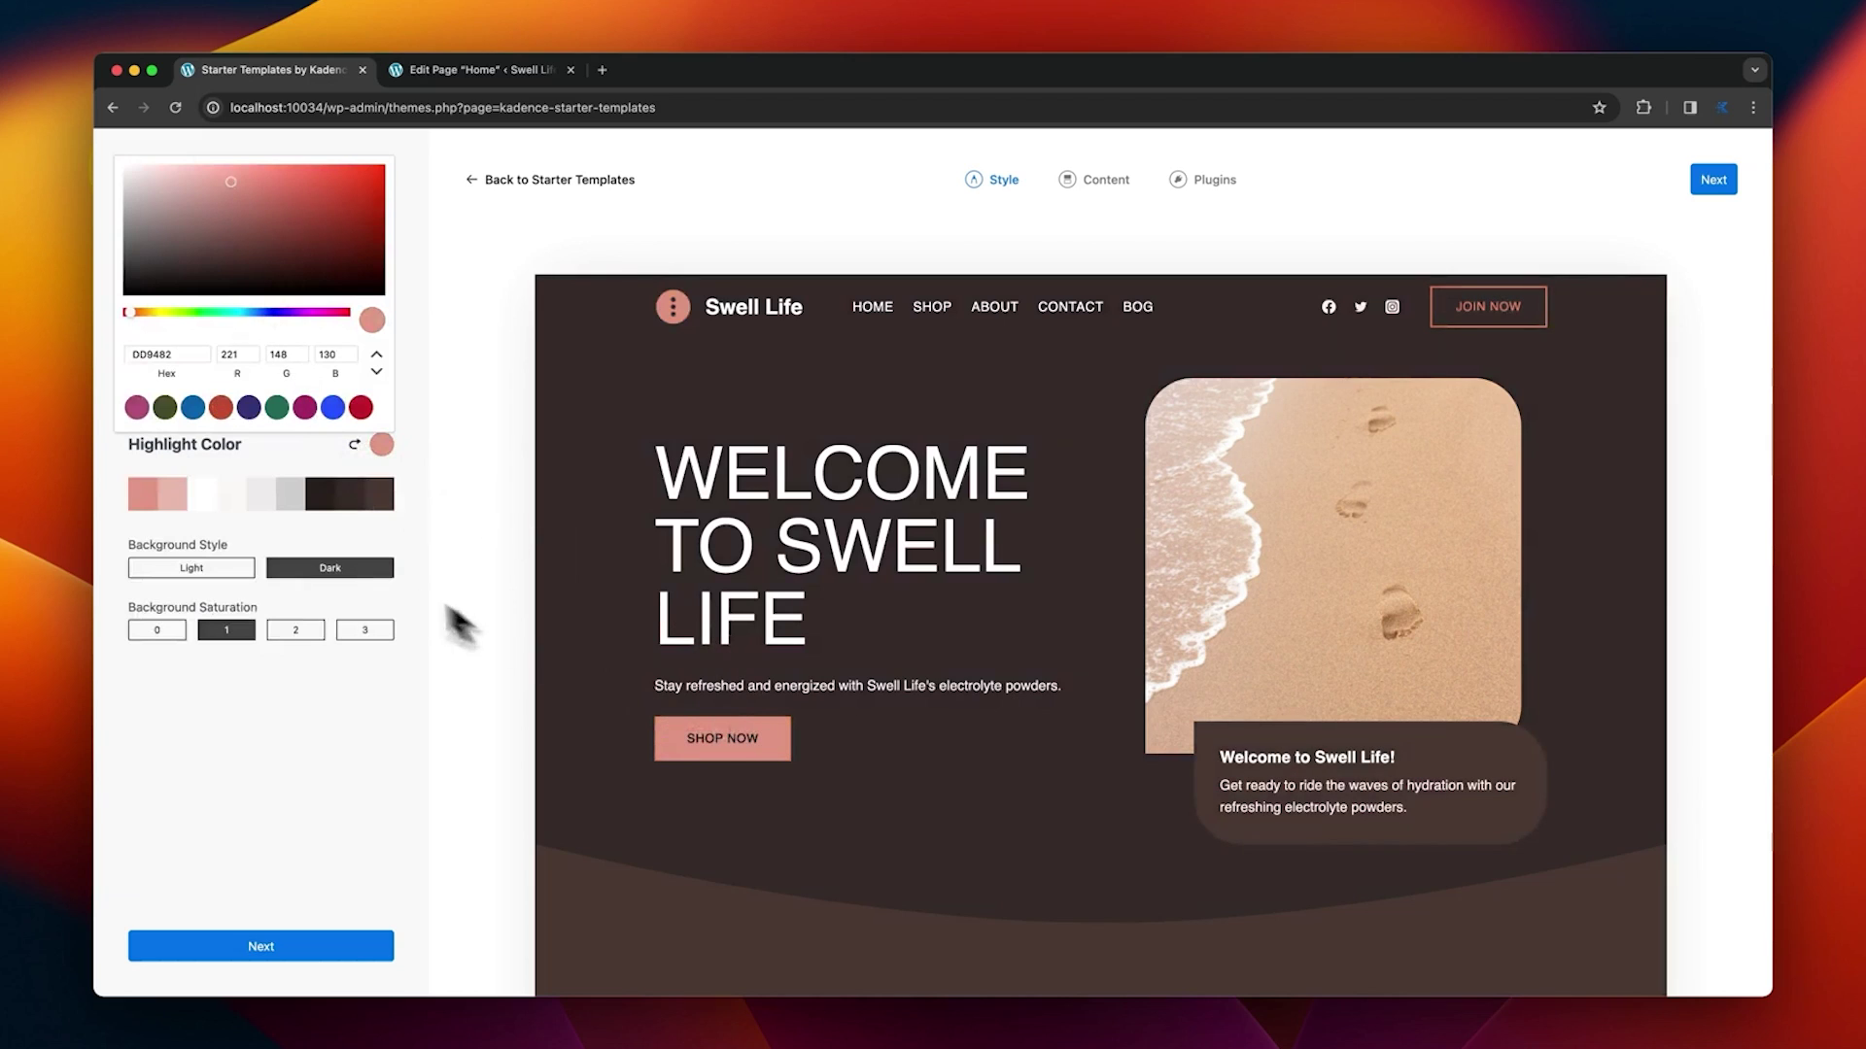
Step: Switch the Swell Life template's background style to Light and set the highlight color to the bright blue preset after comparing other presets
left_click(249, 569)
left_click(383, 447)
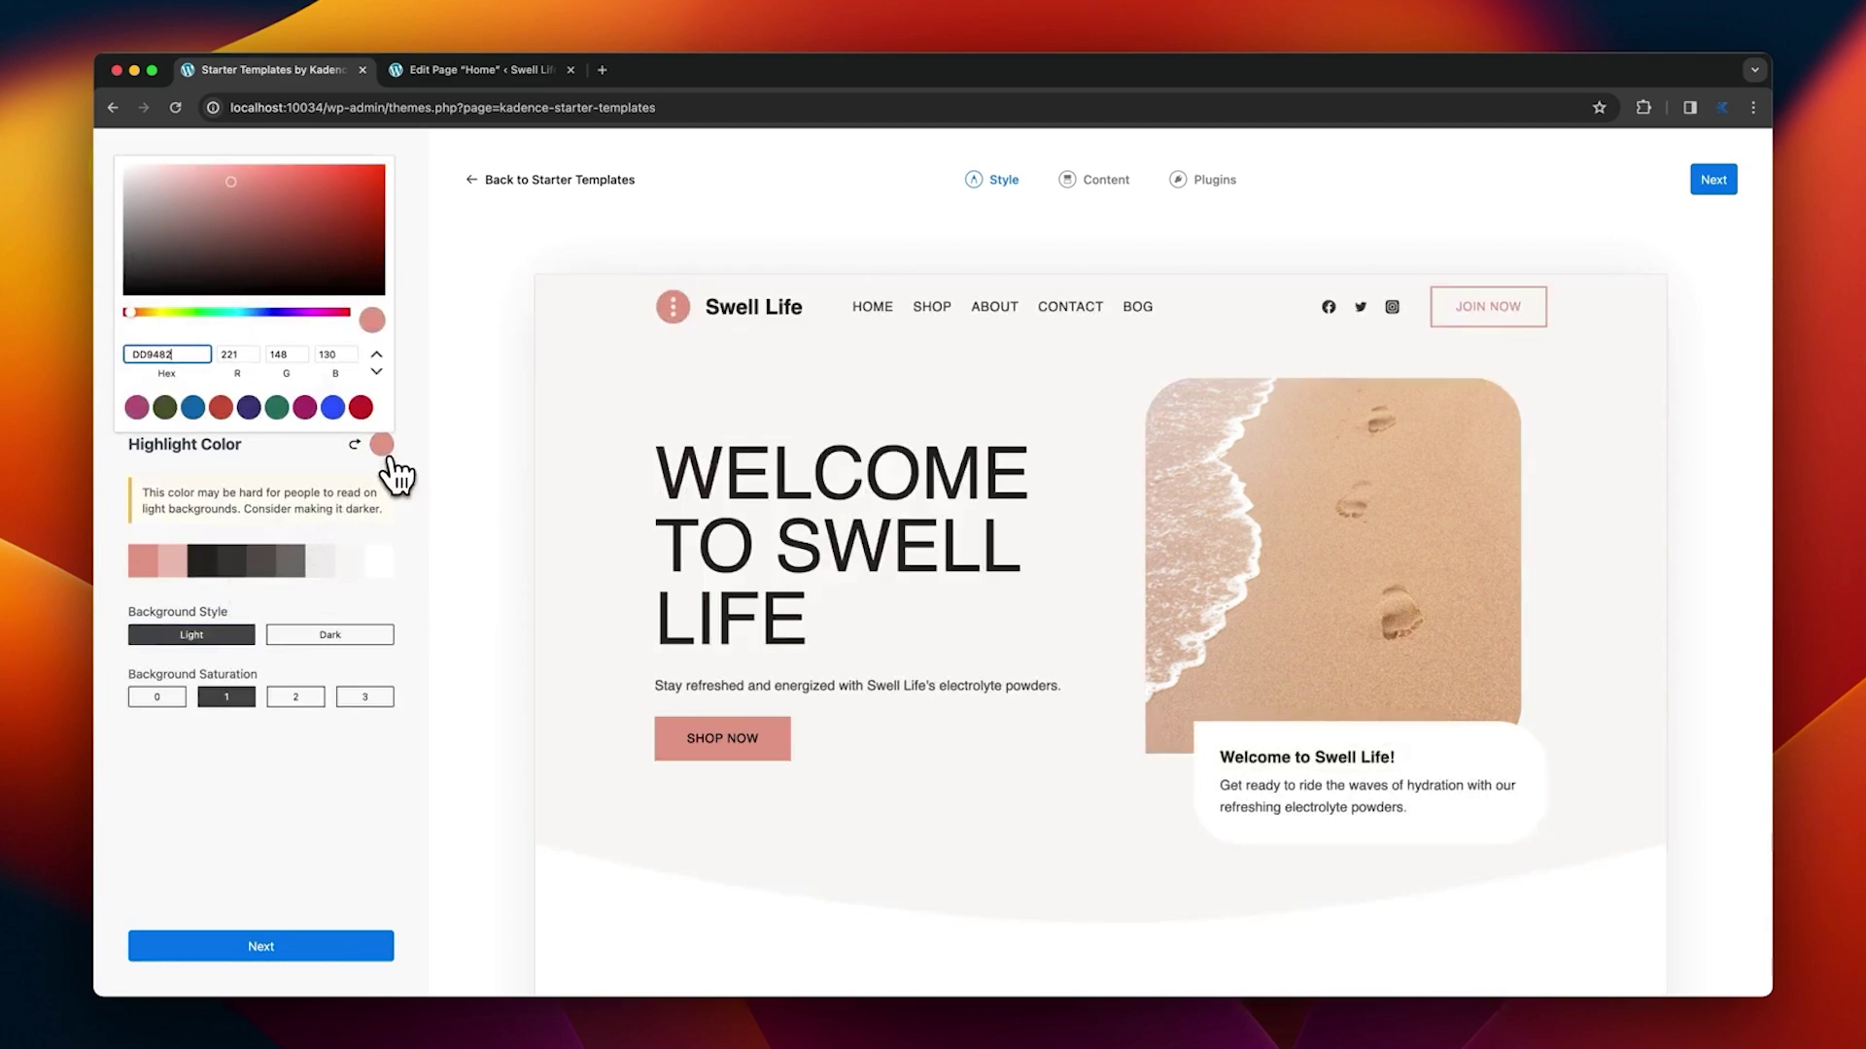
left_click(249, 409)
left_click(277, 408)
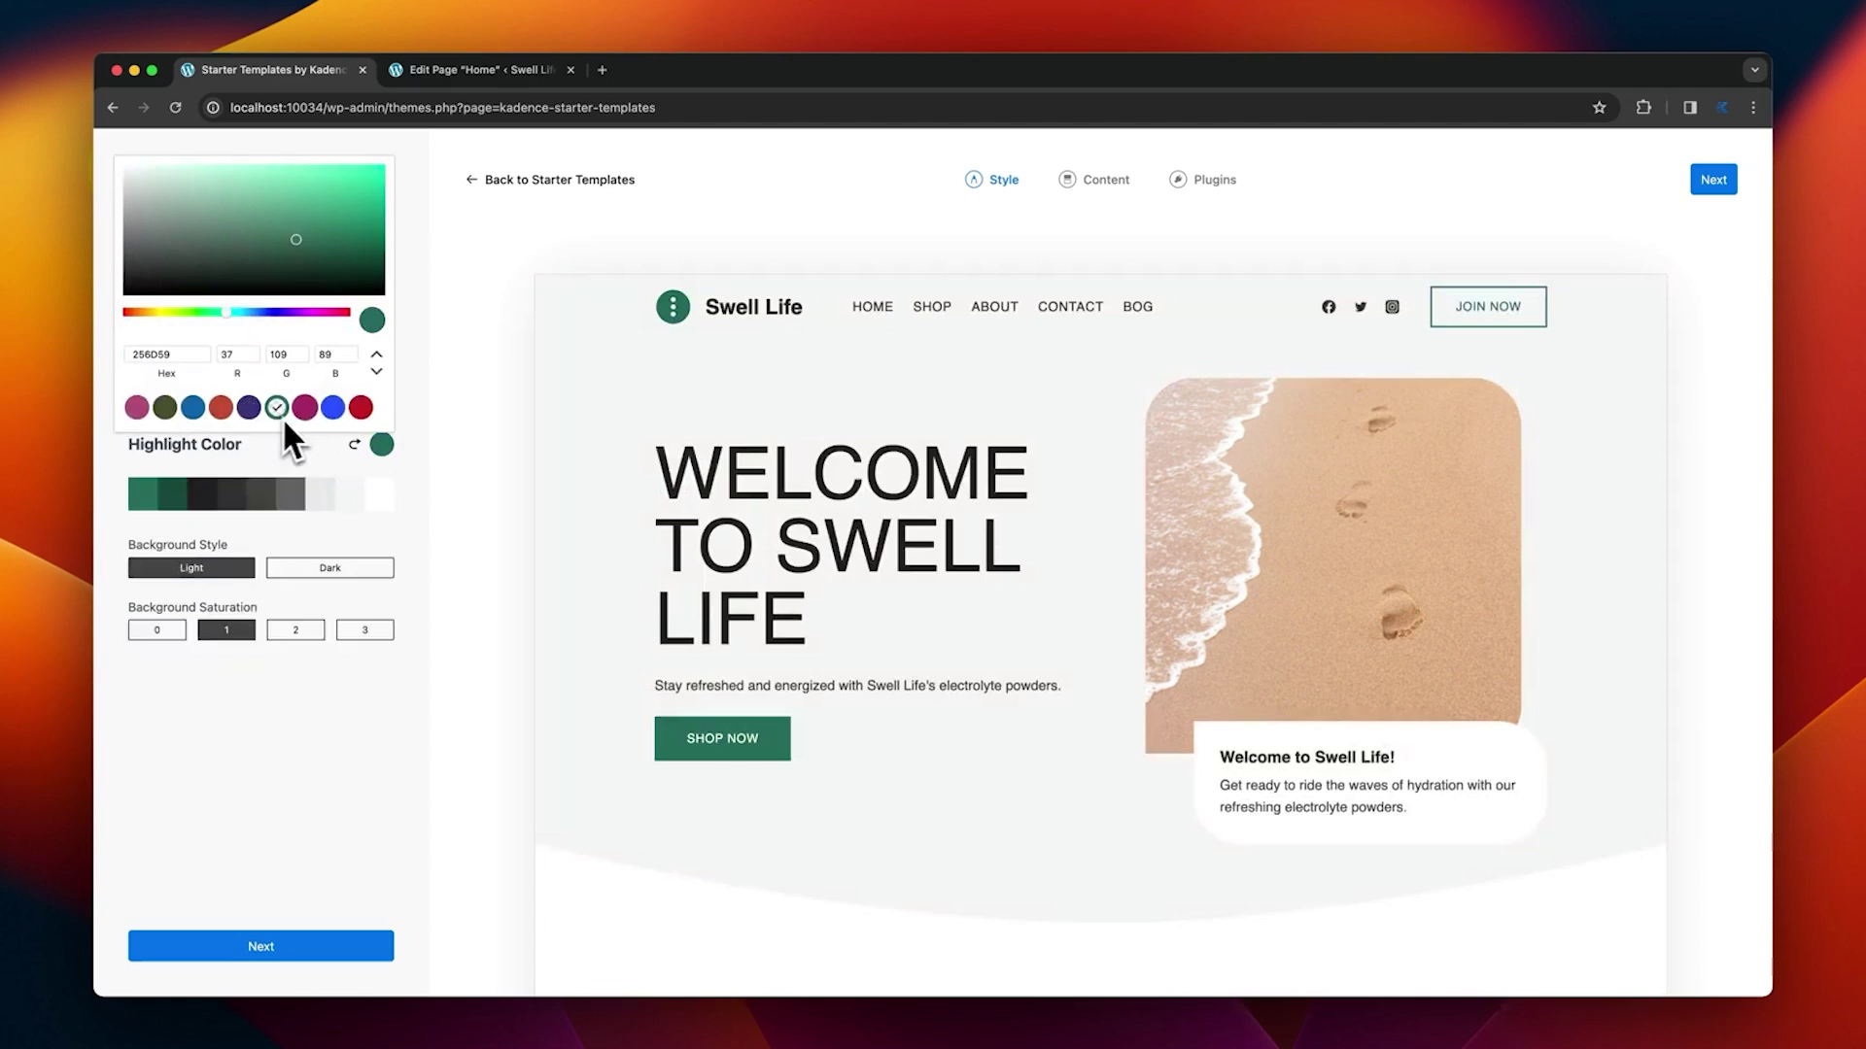
left_click(333, 408)
left_click(352, 700)
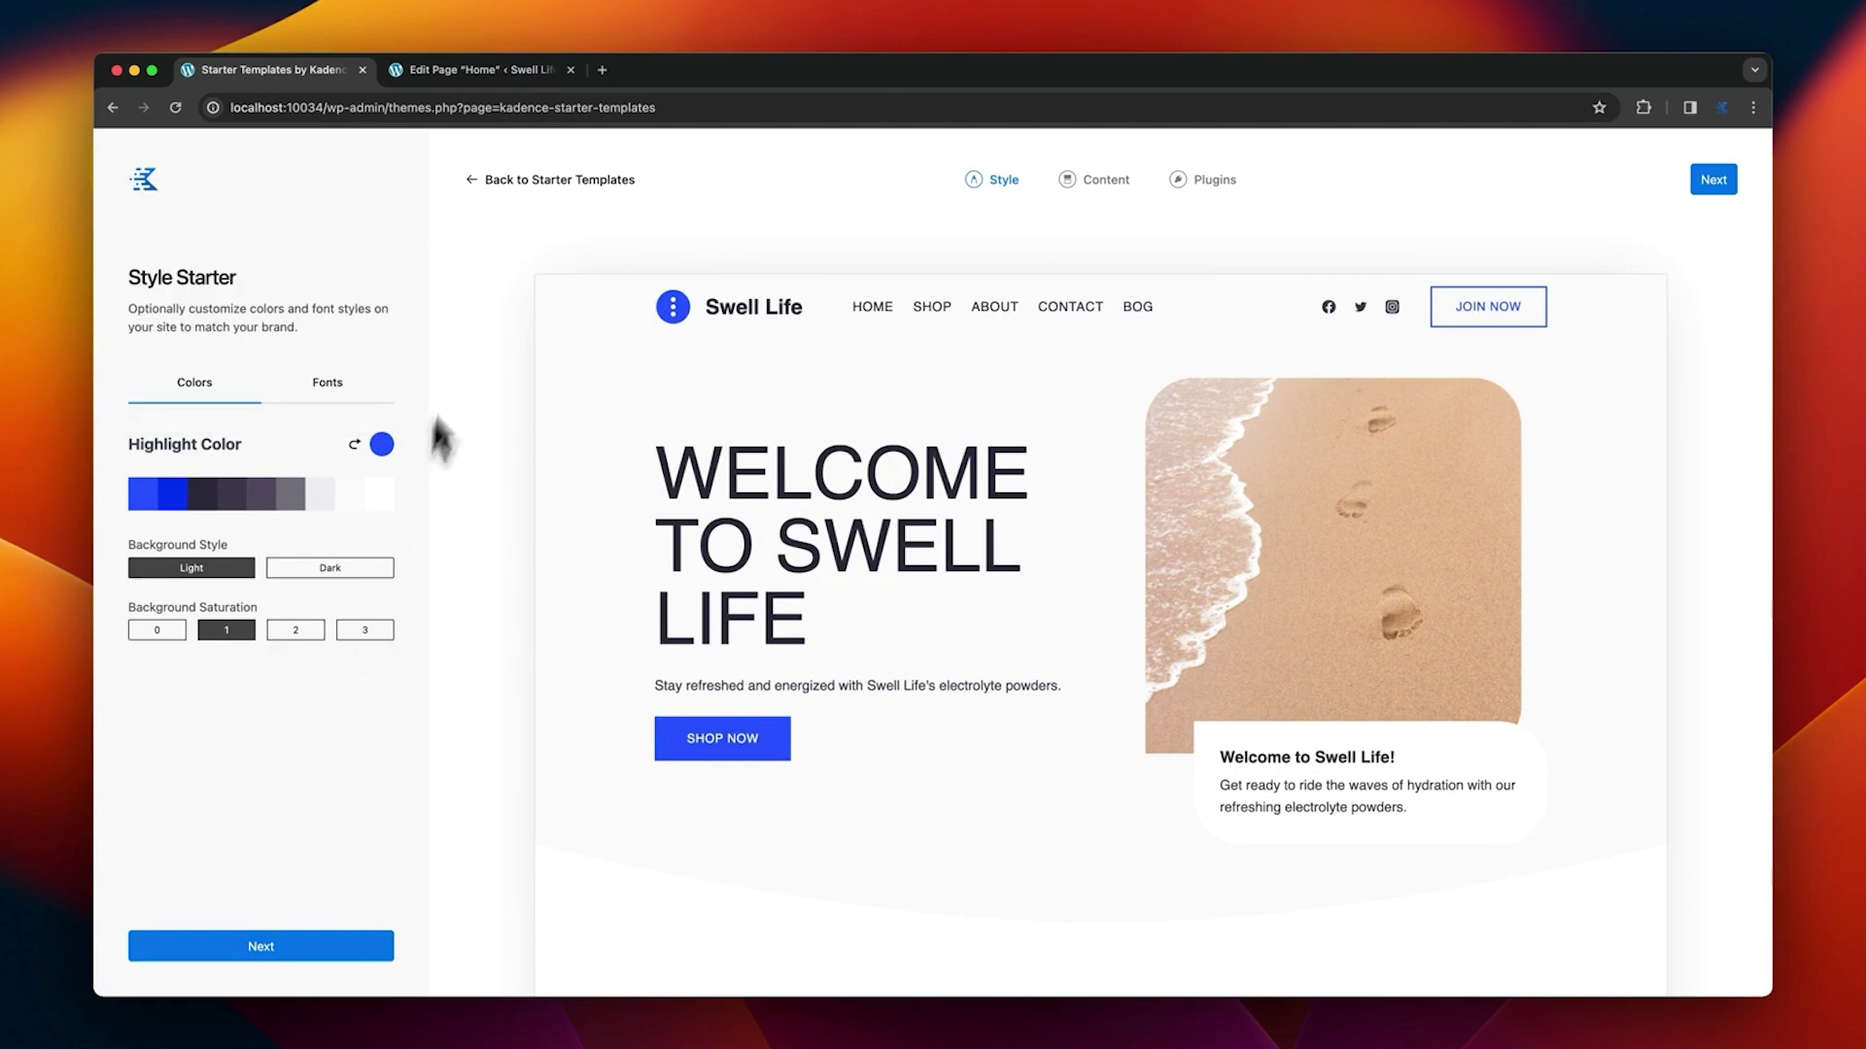
Step: Choose the palm-tree "Discover The Taste Of Summer" starter template instead, compare font pairs, and apply Josefin Sans & Lato
left_click(513, 185)
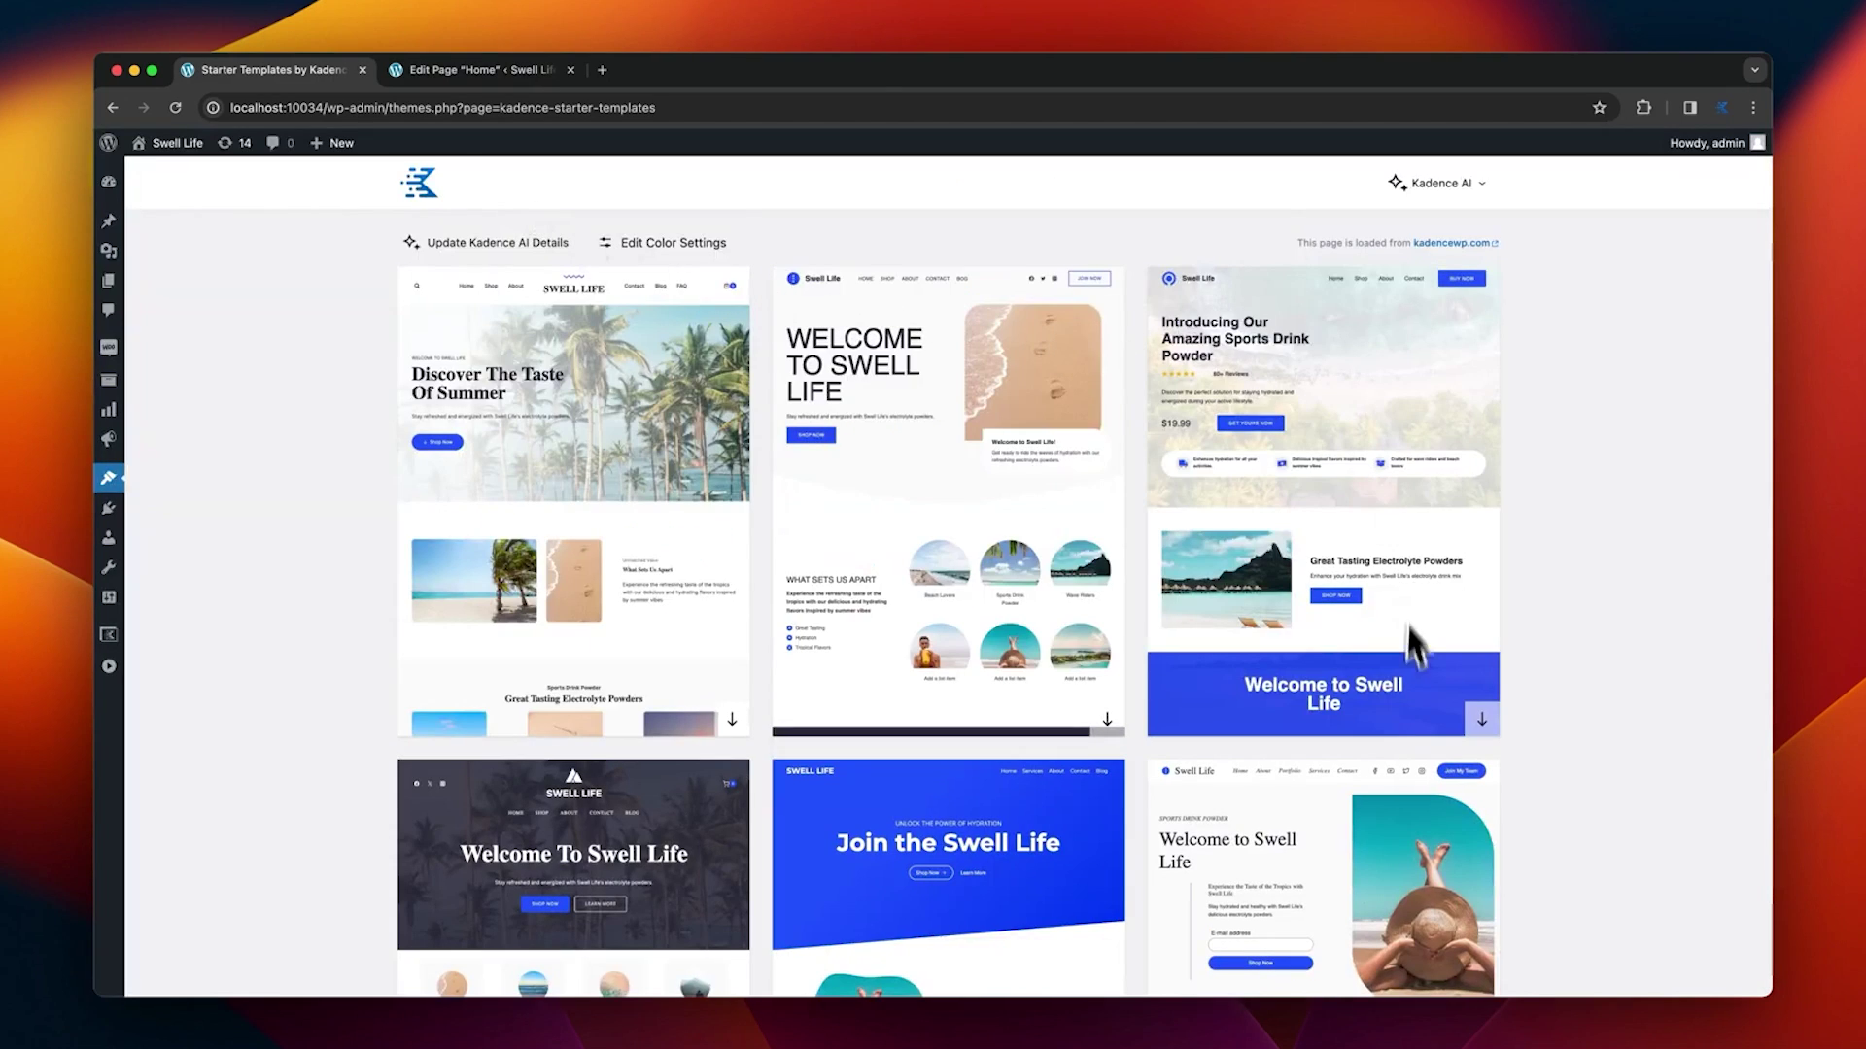
left_click(622, 522)
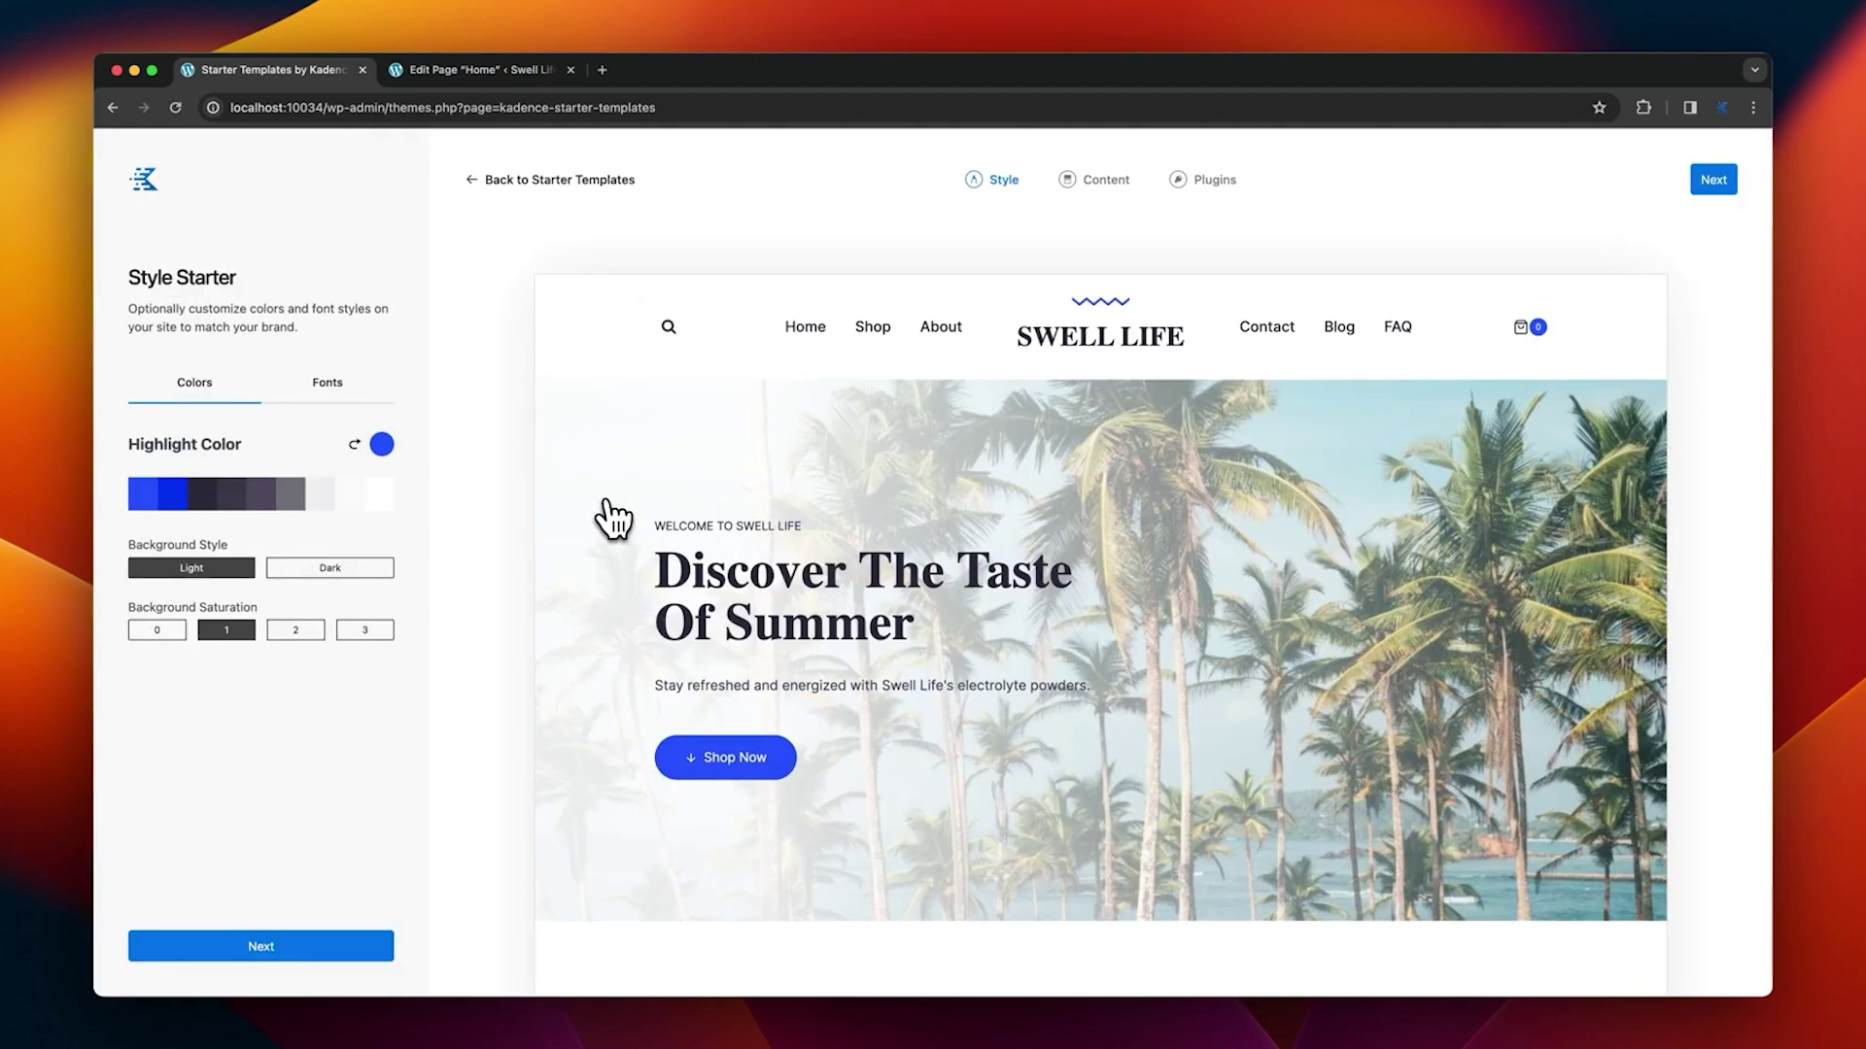
left_click(329, 398)
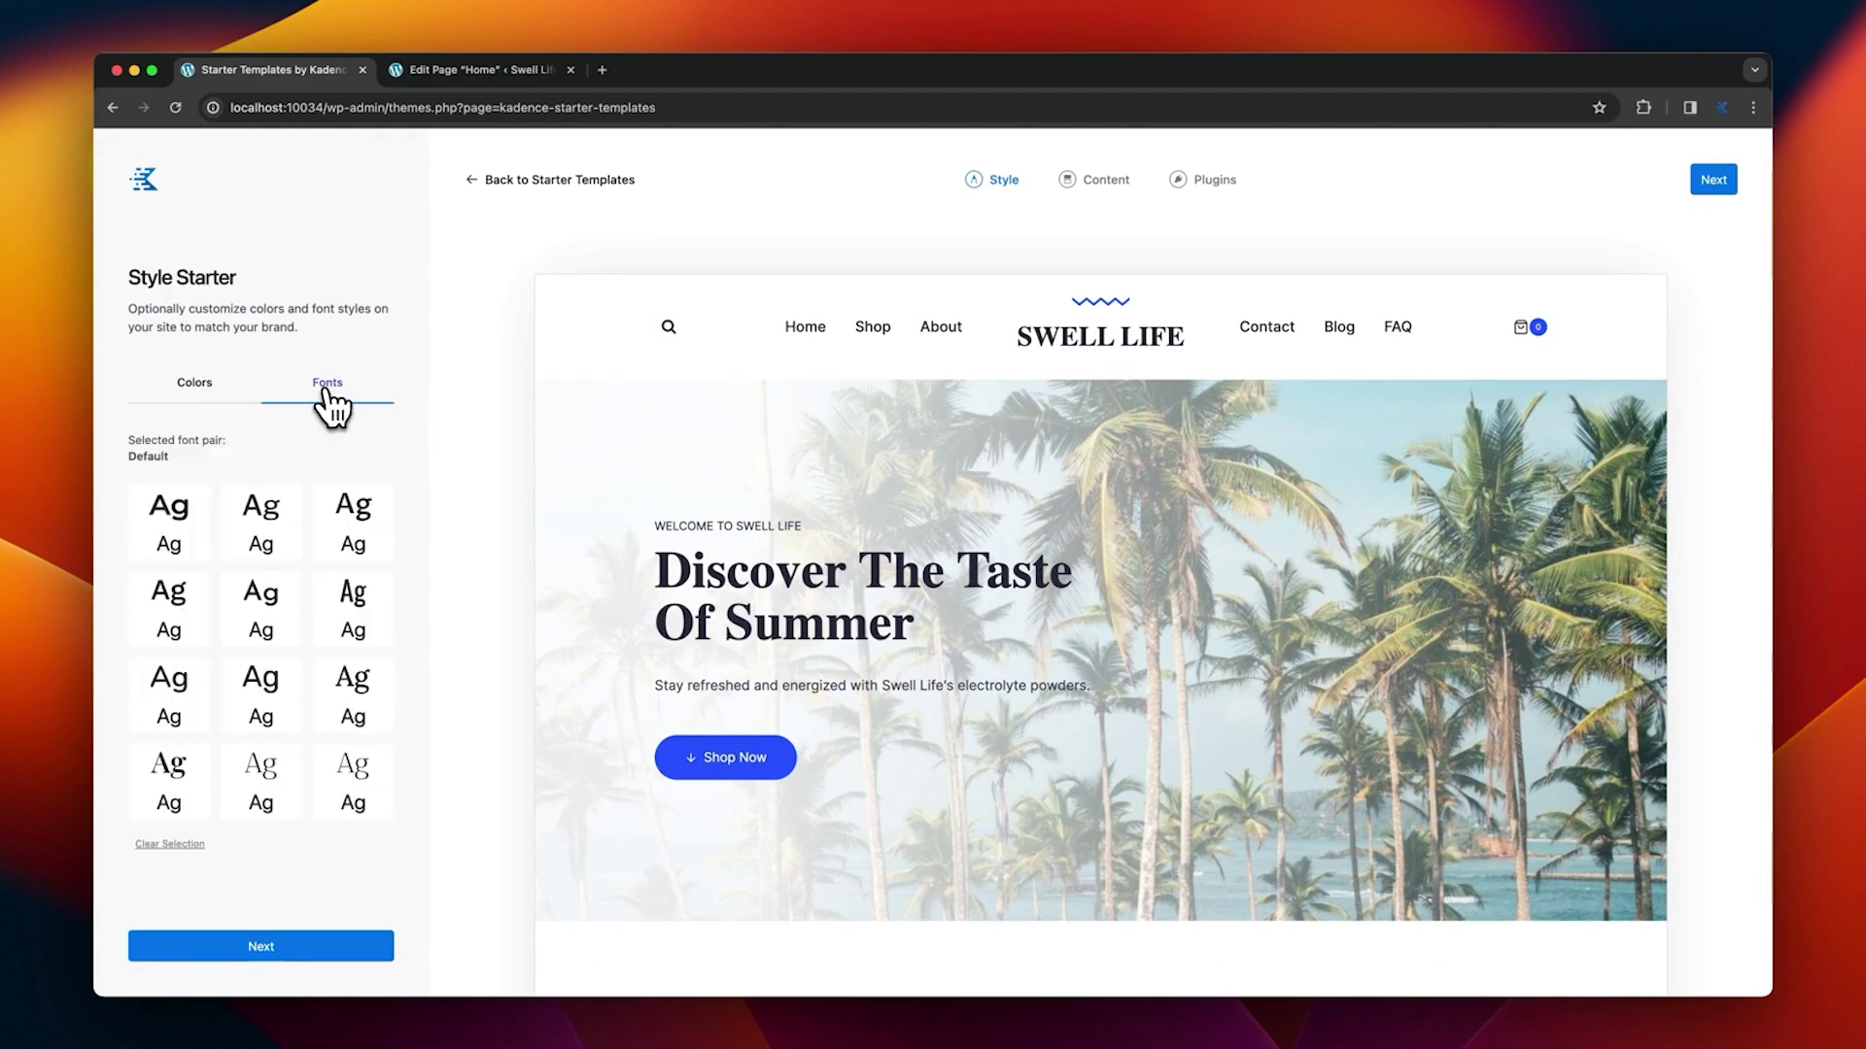
scroll(902, 644, "down", 3)
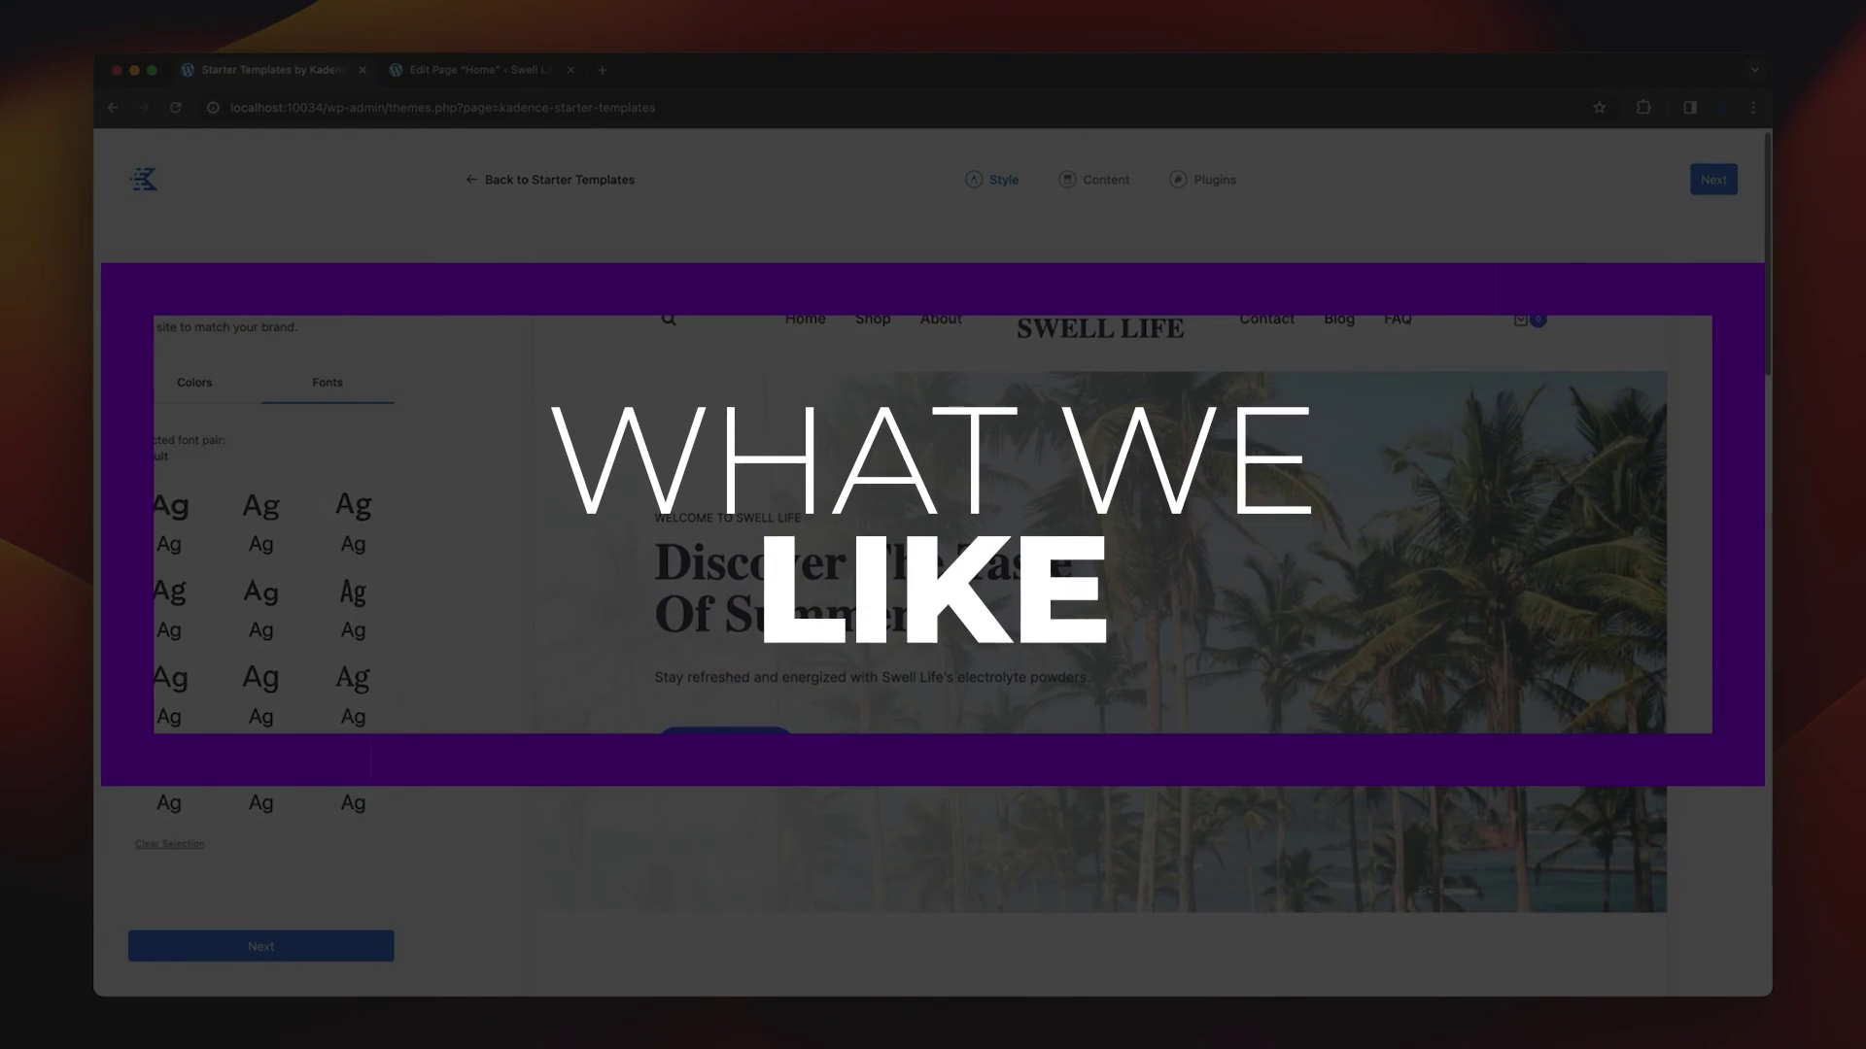
left_click(272, 541)
left_click(363, 533)
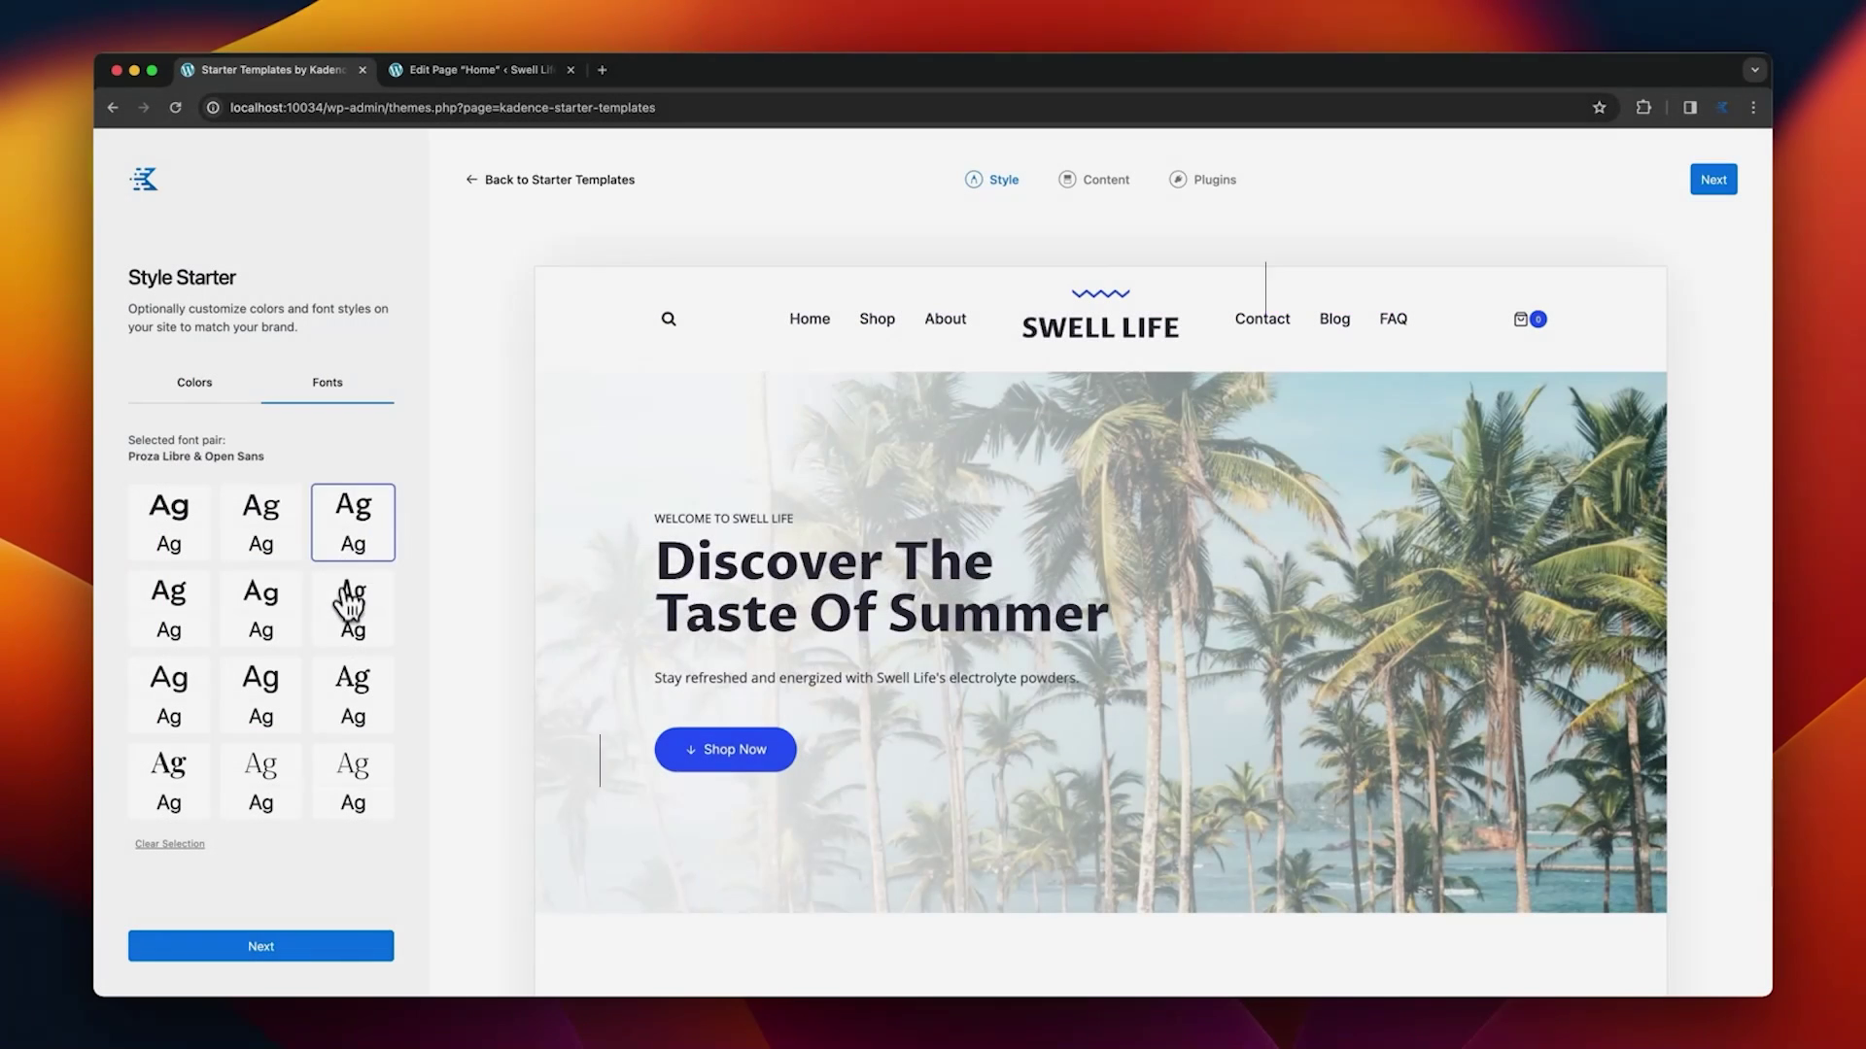
left_click(350, 608)
left_click(301, 617)
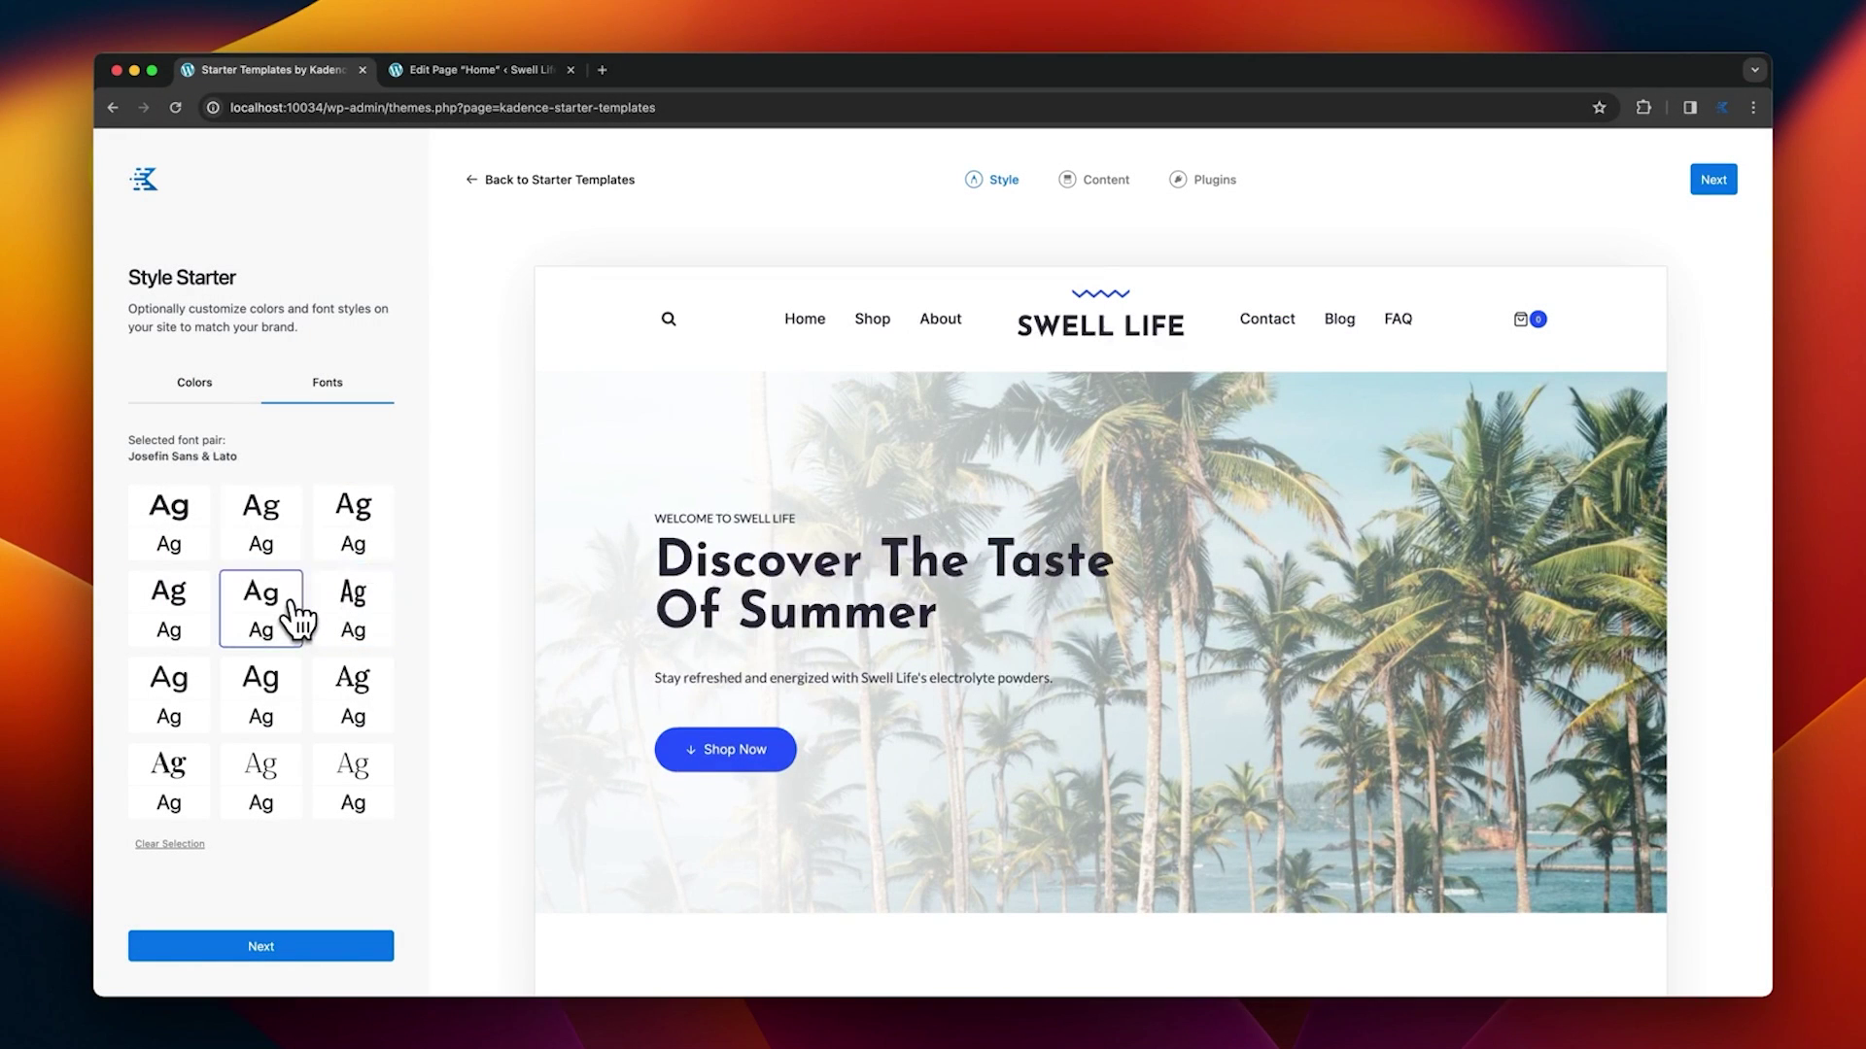
left_click(173, 612)
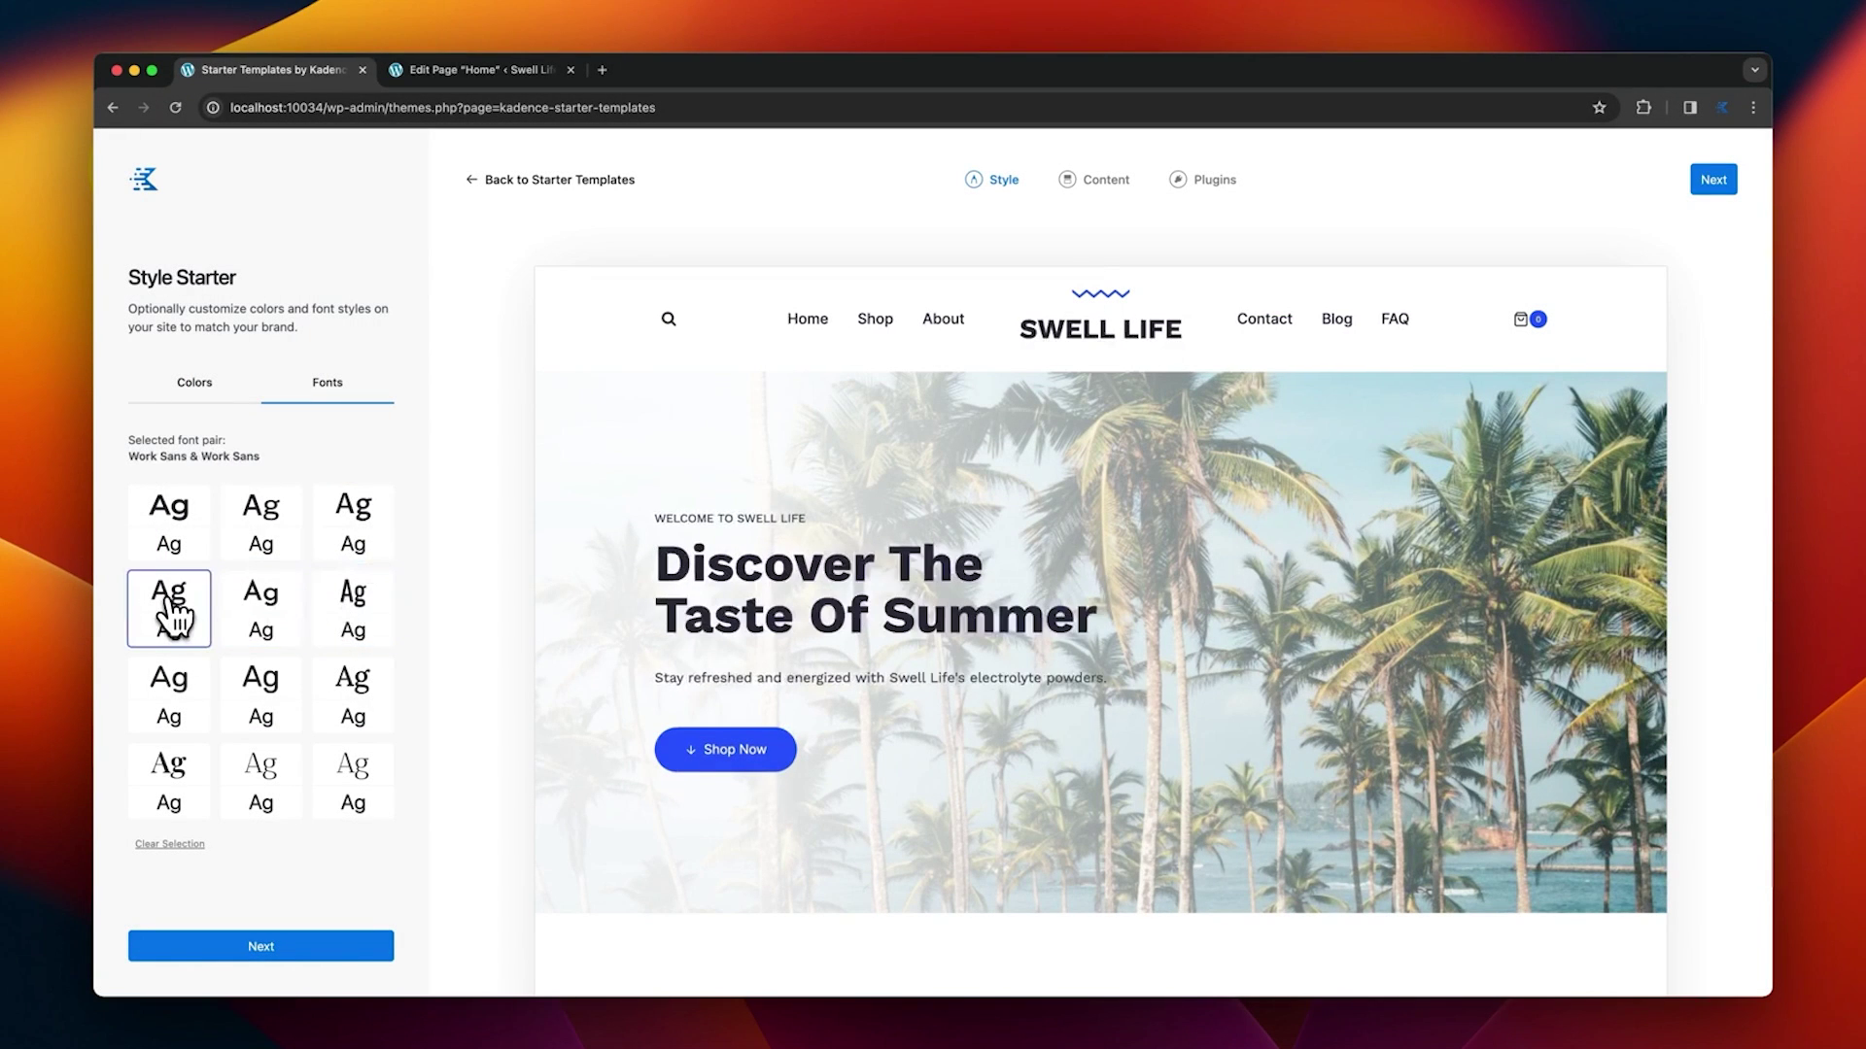
left_click(177, 670)
left_click(241, 714)
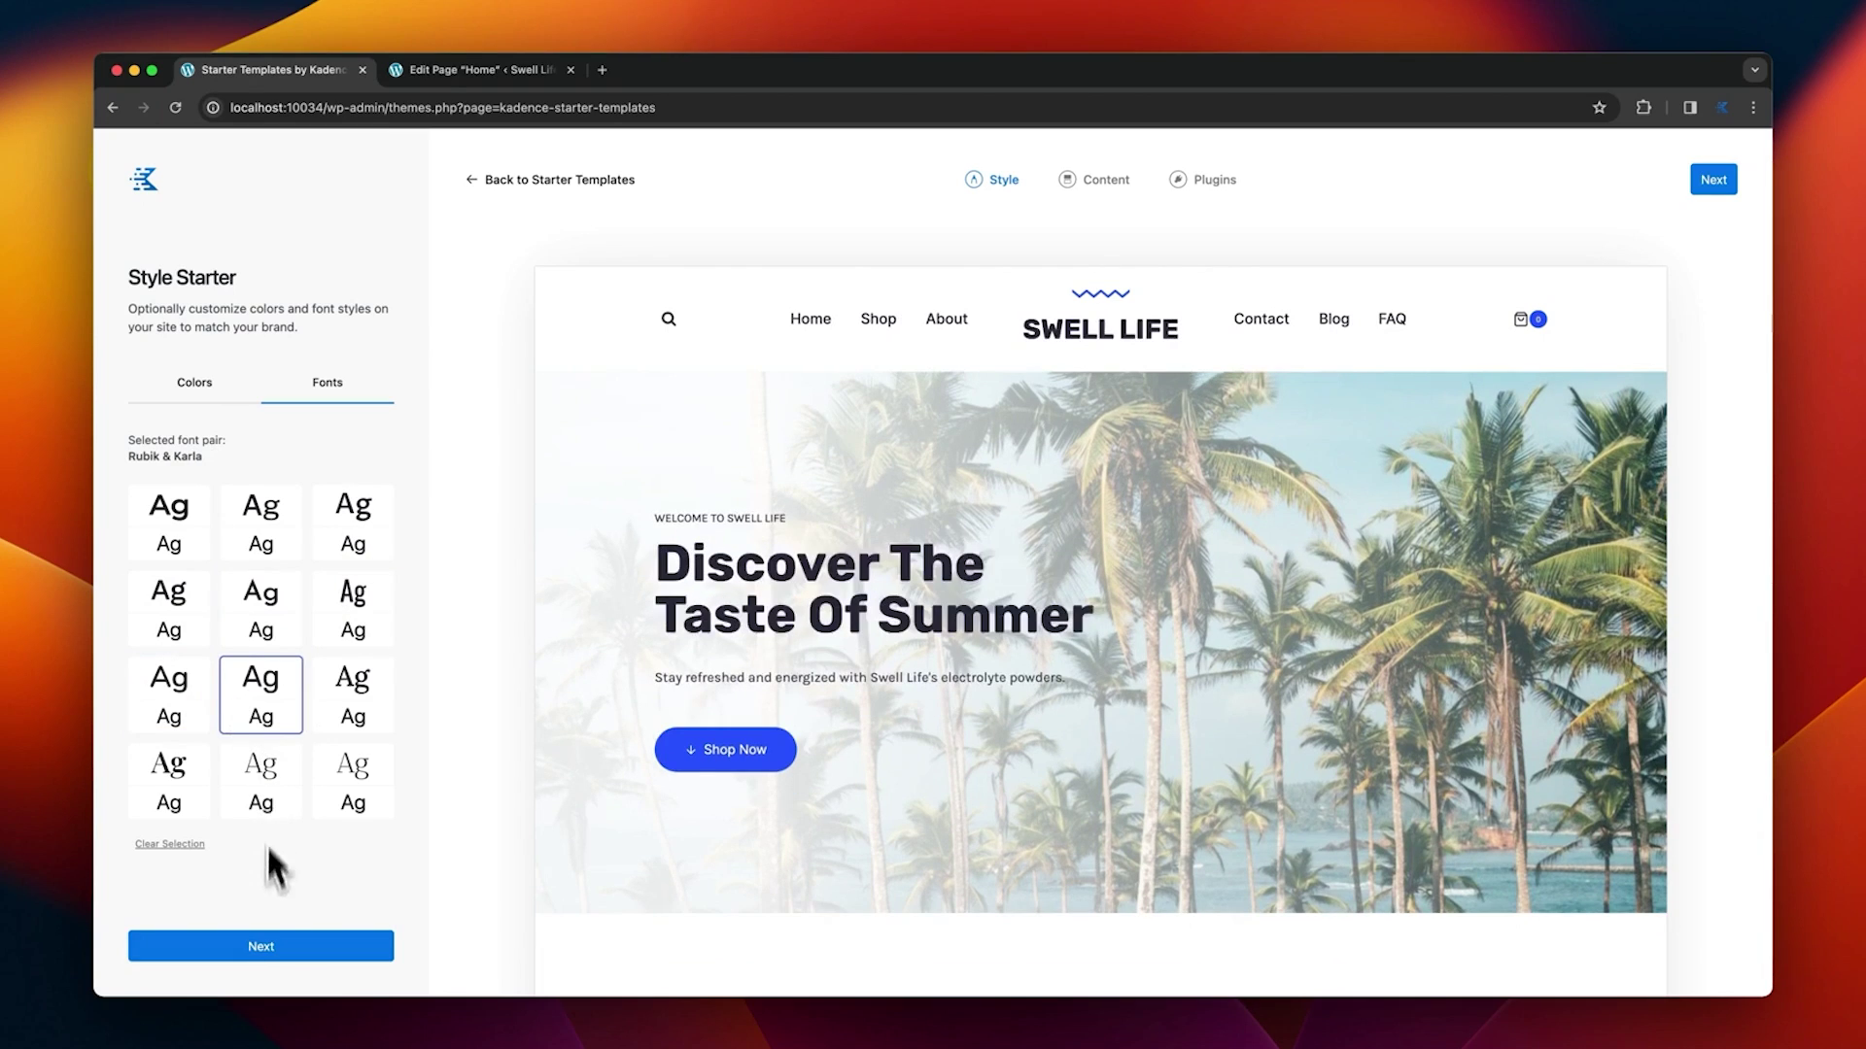
left_click(287, 618)
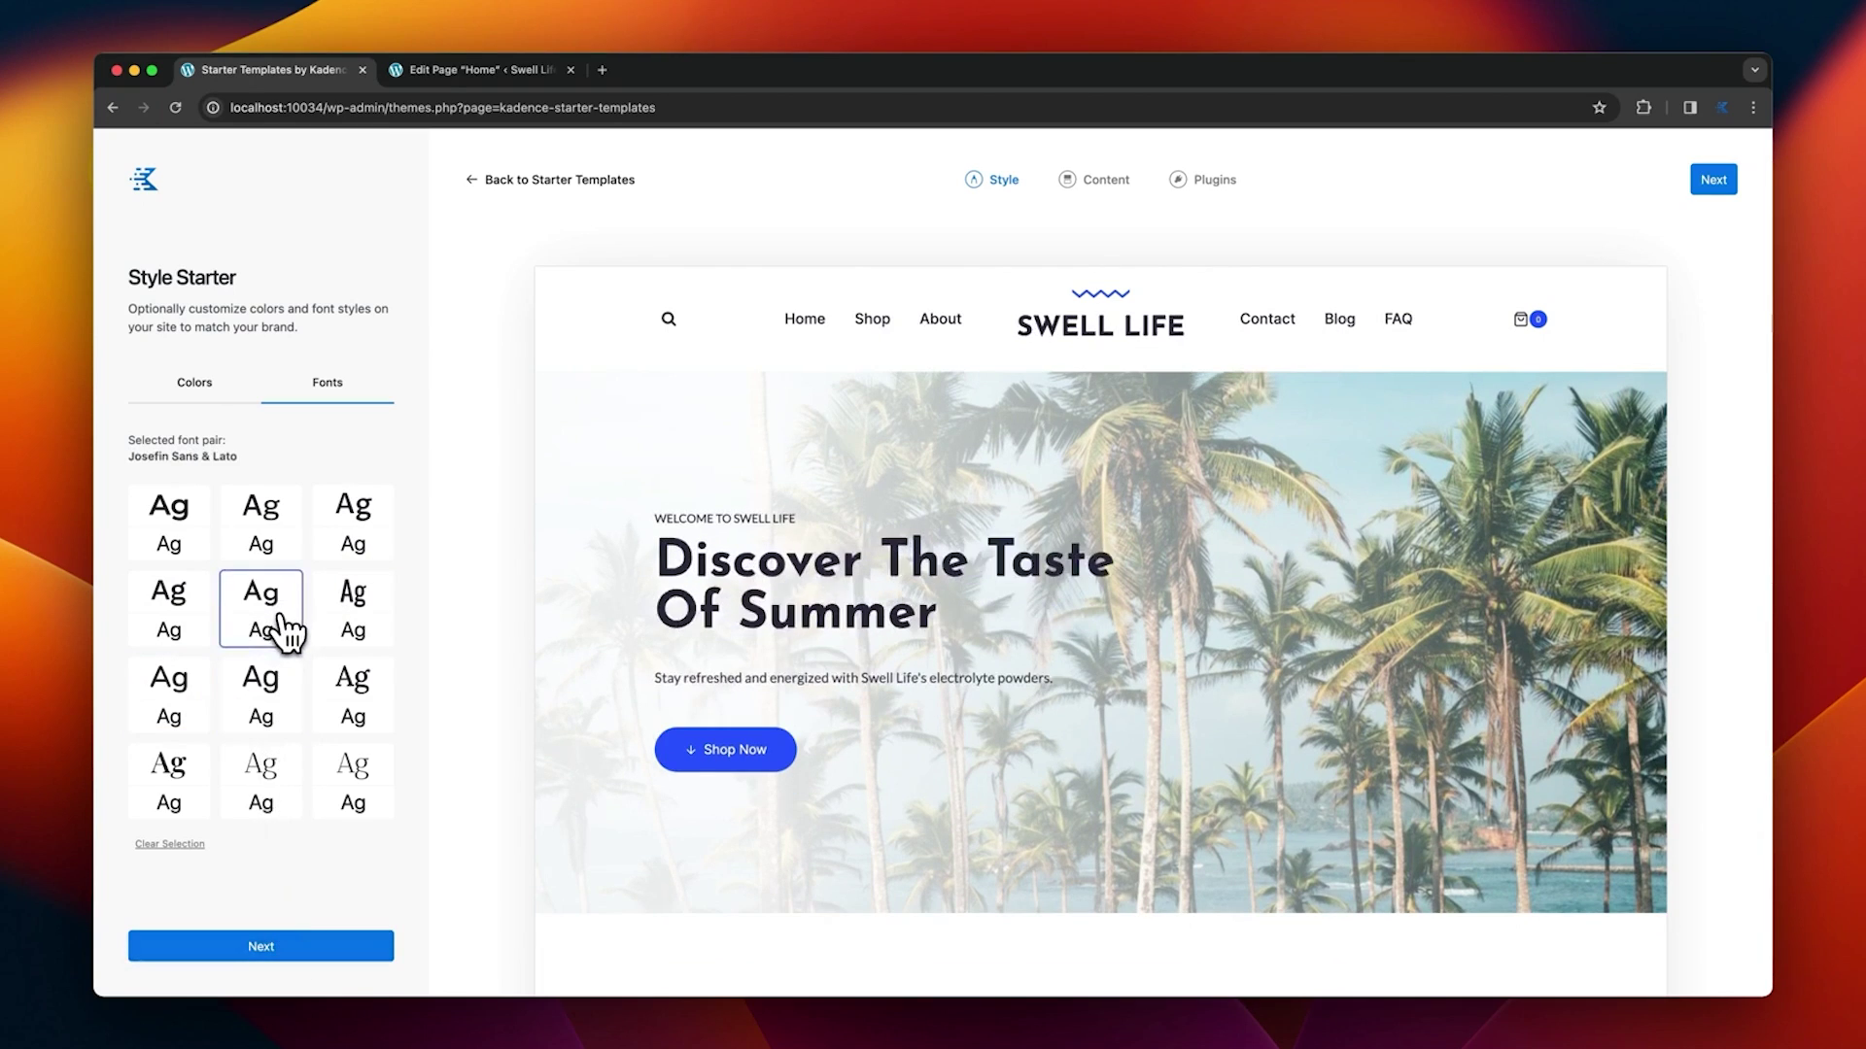
Step: Add the About, Contact and FAQ pages to the template's content, keep the preselected plugins, and finish and launch the site
left_click(261, 945)
left_click(993, 525)
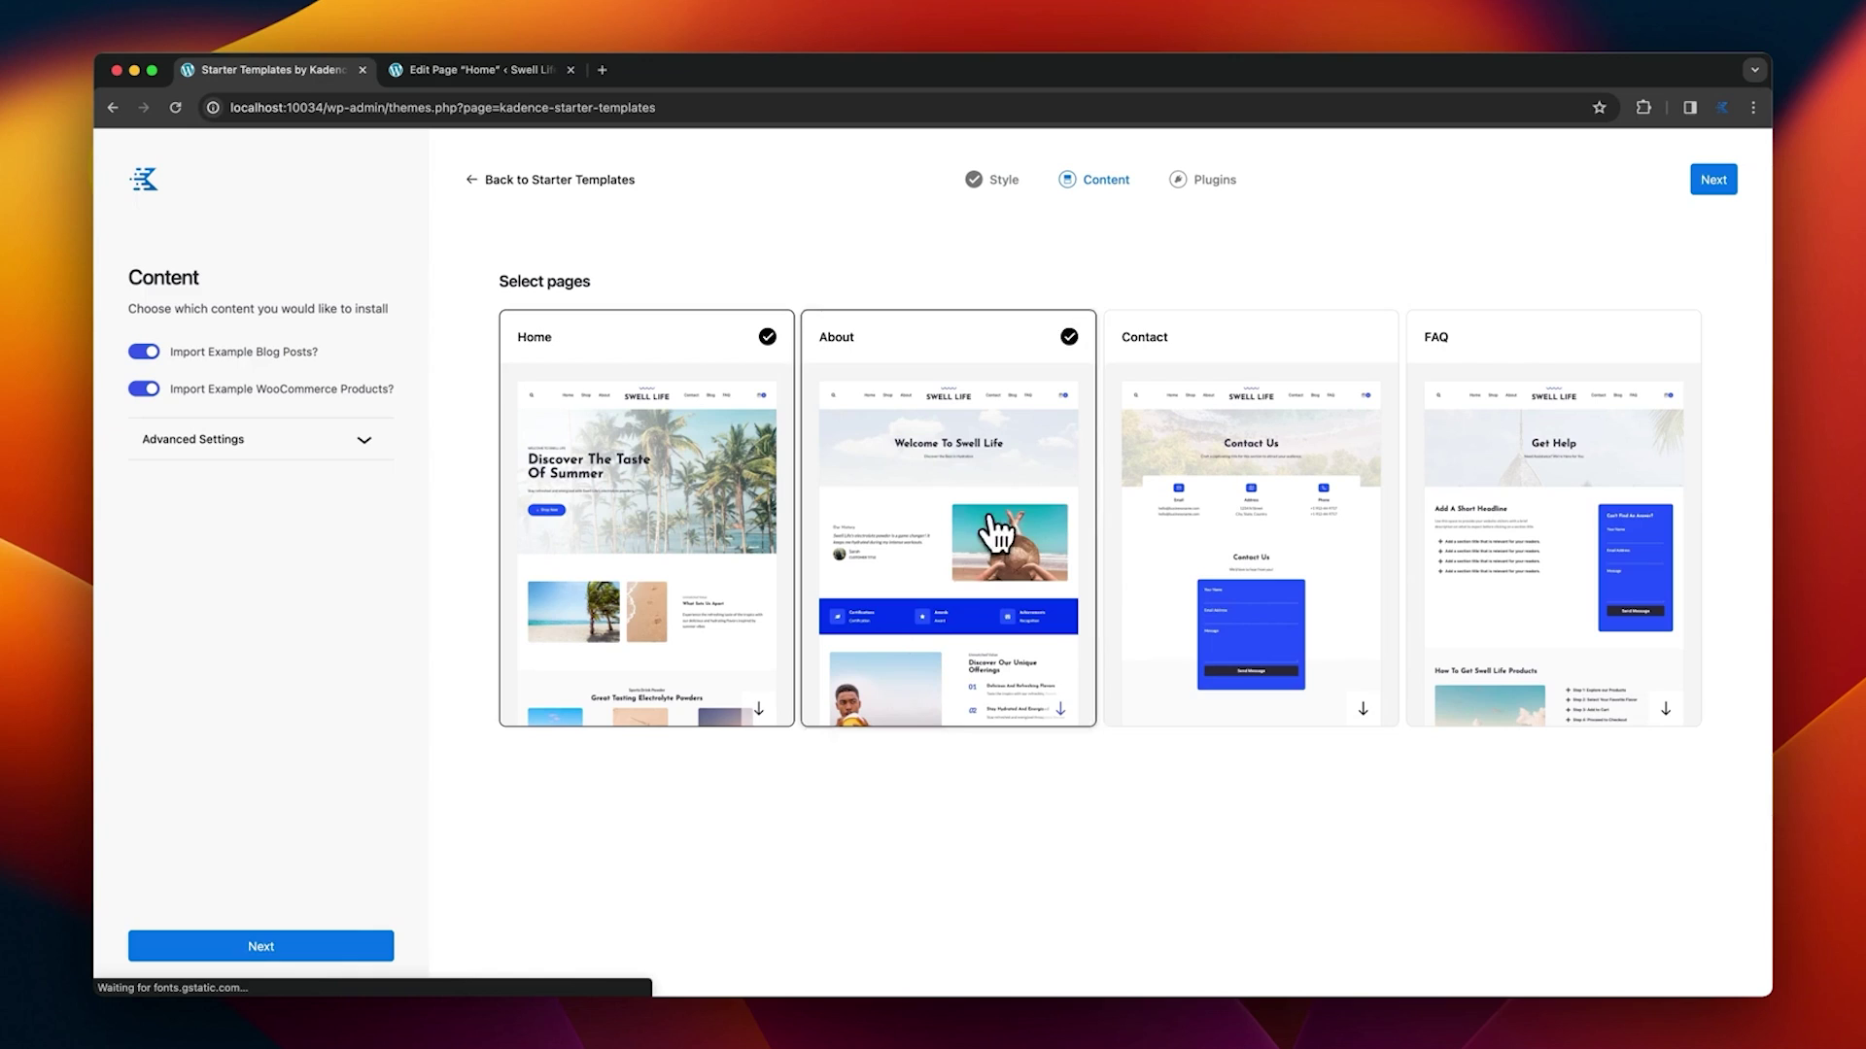
left_click(1248, 523)
left_click(1560, 515)
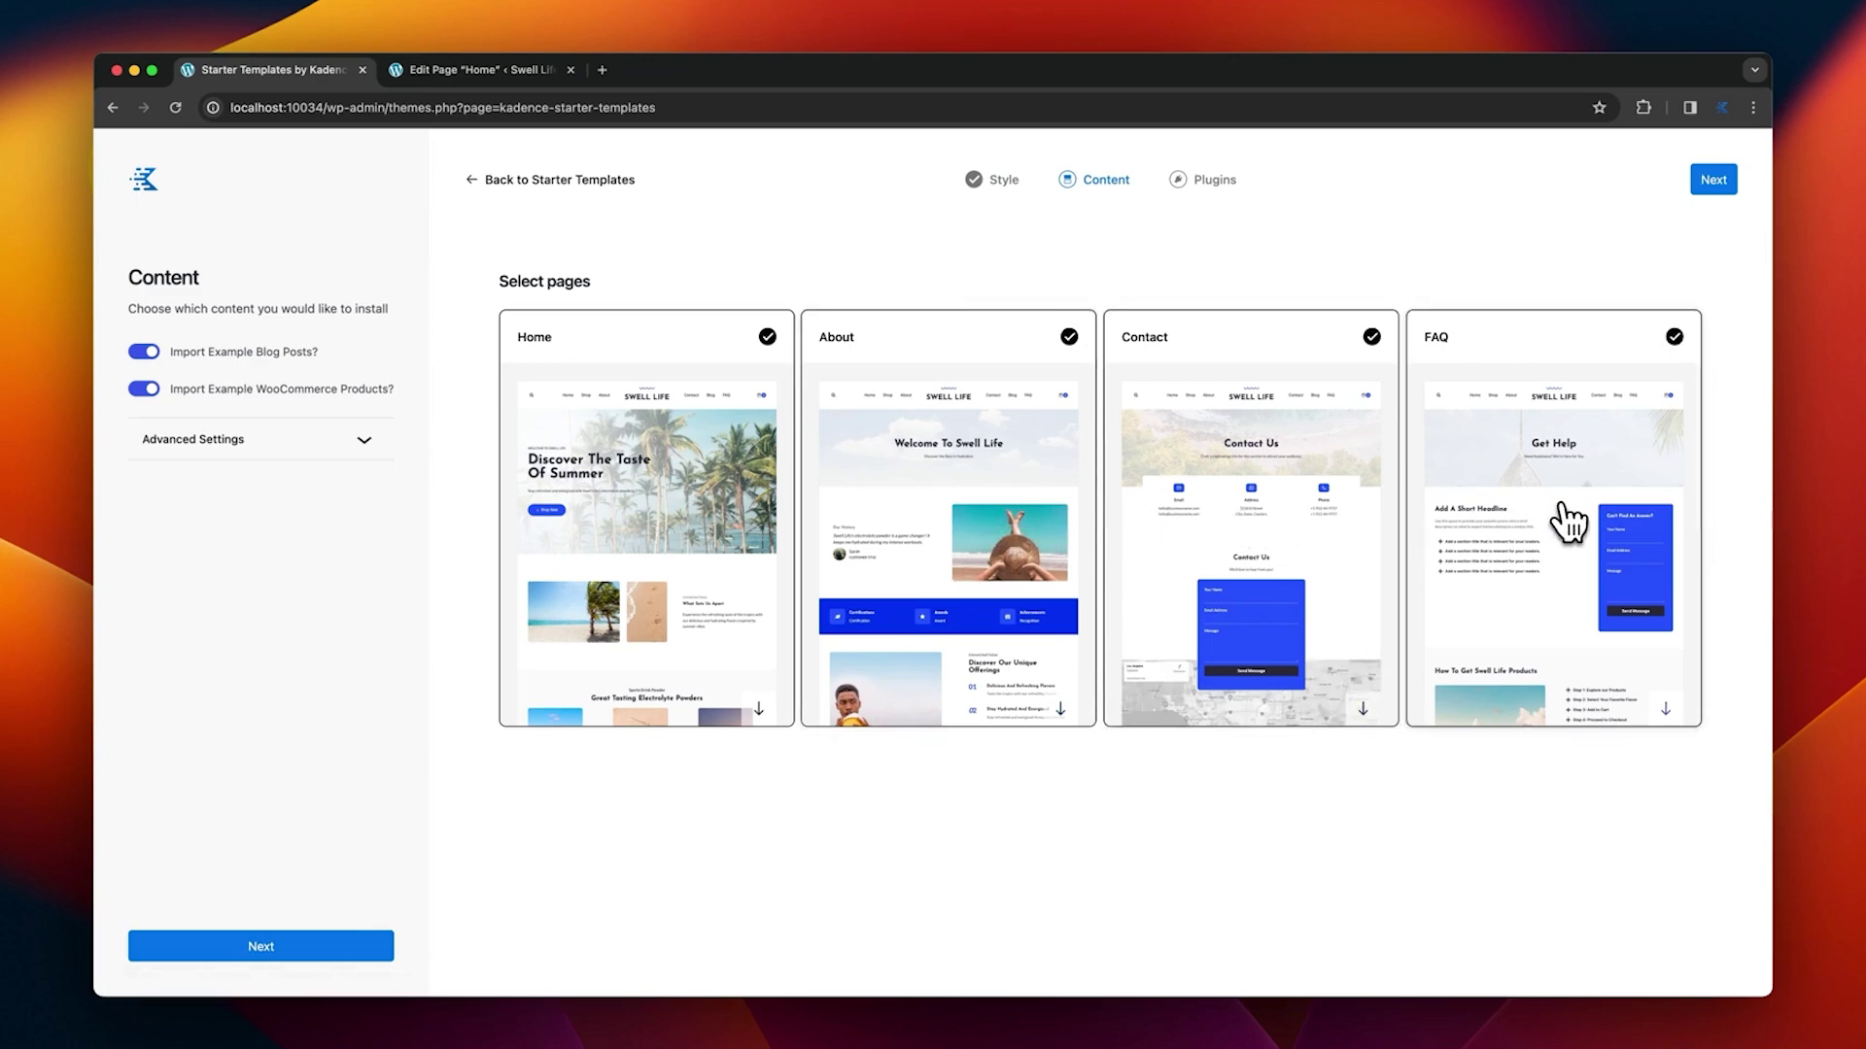
left_click(1715, 183)
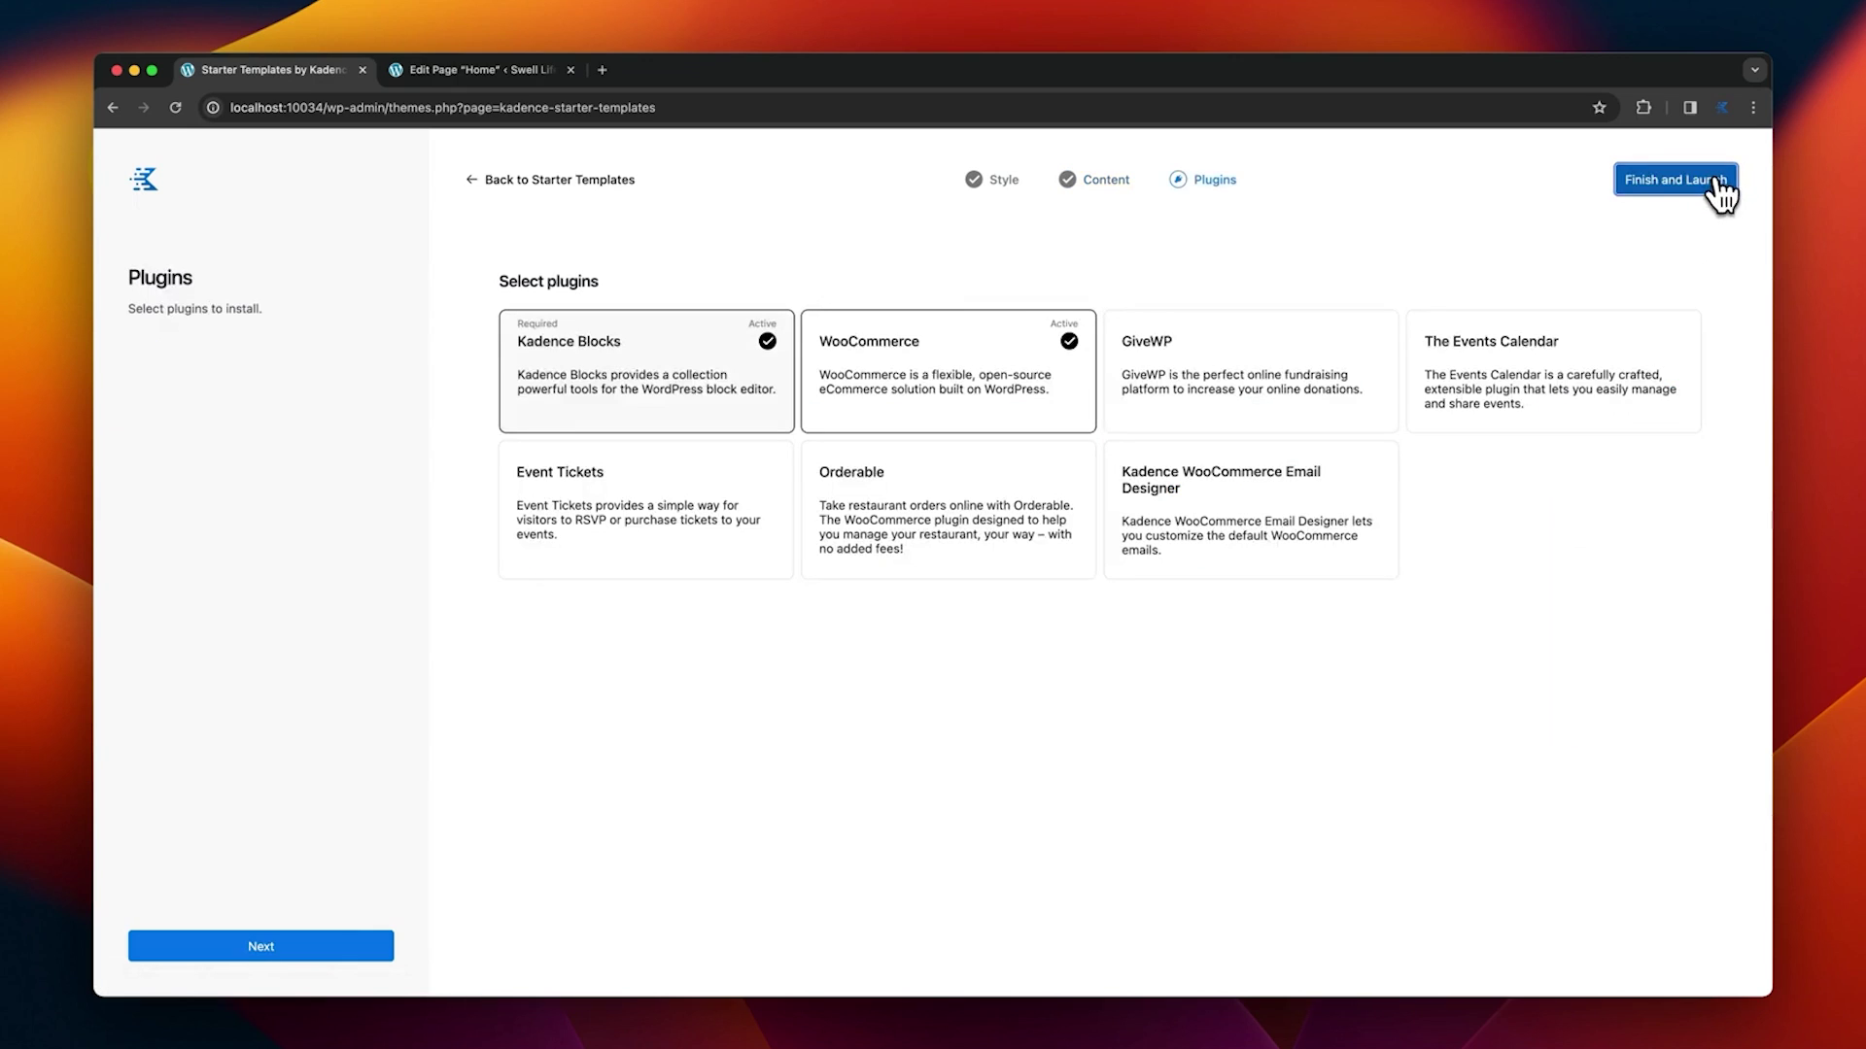
left_click(1715, 183)
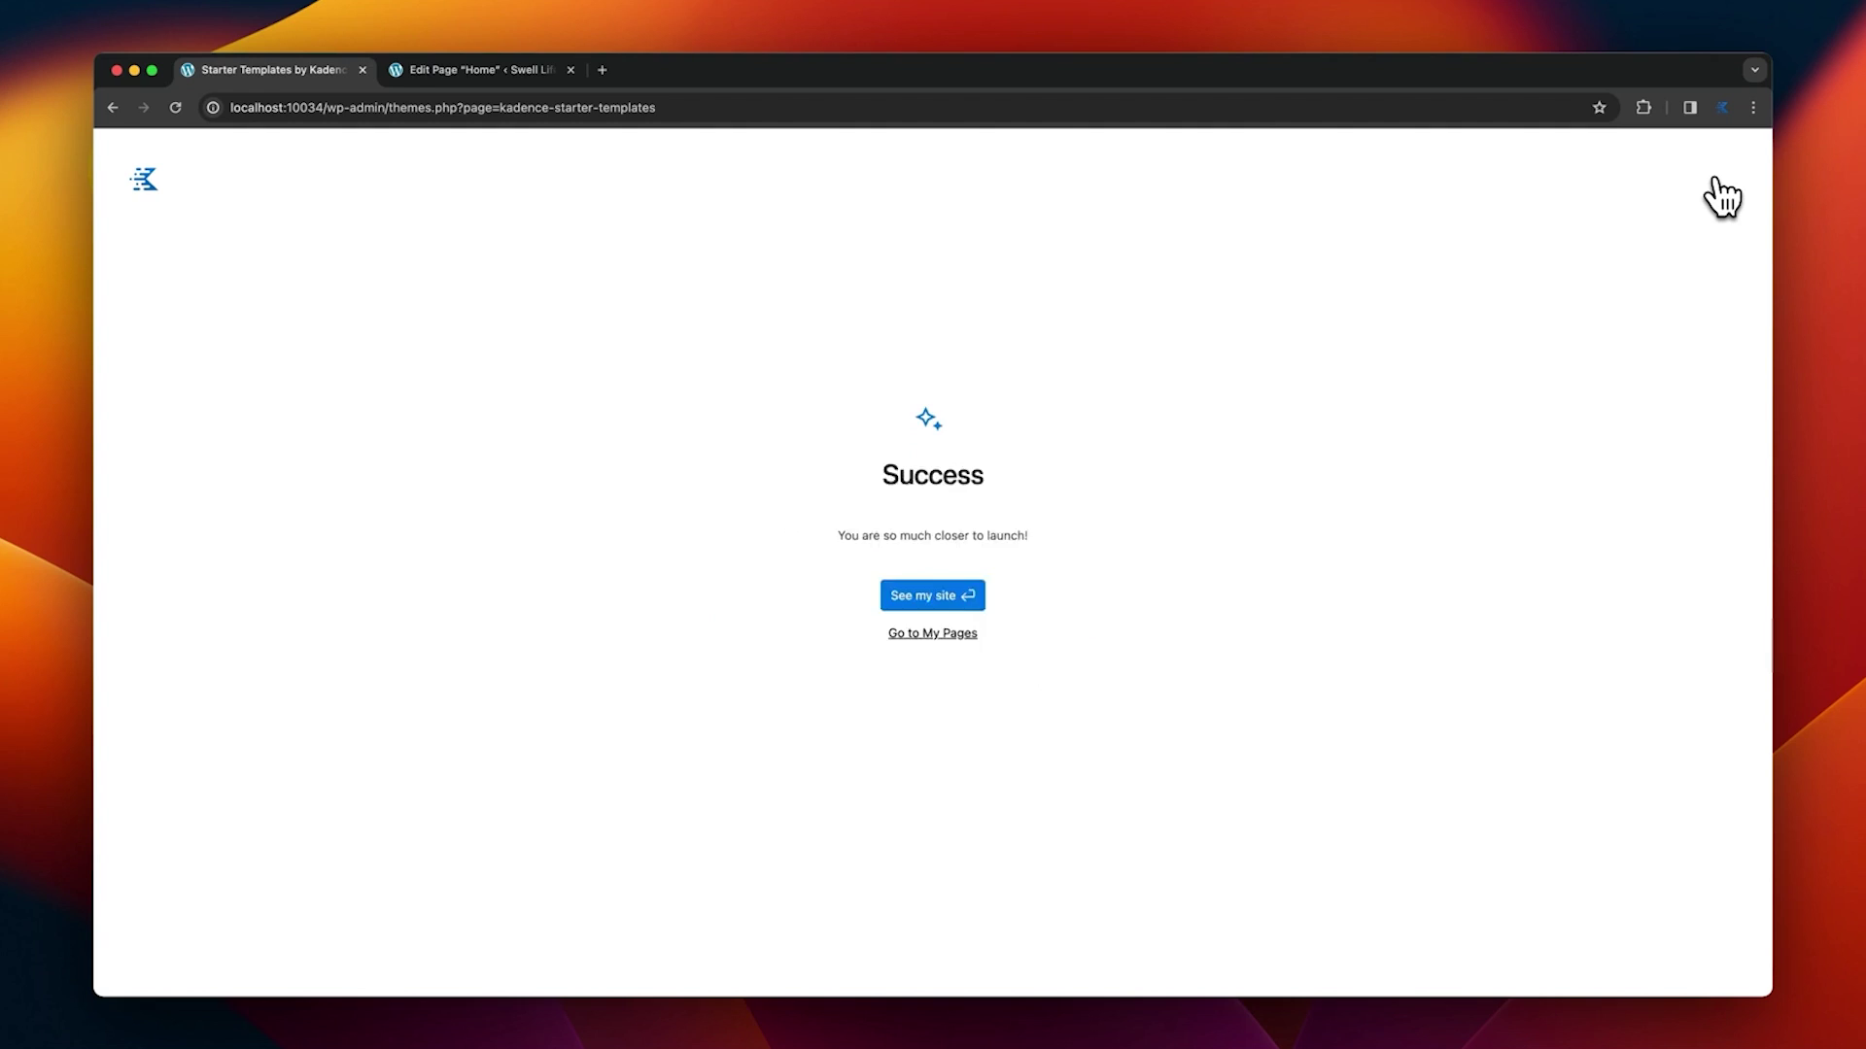
Step: Open the launched Swell Life site and look through the sections of its home page
left_click(933, 596)
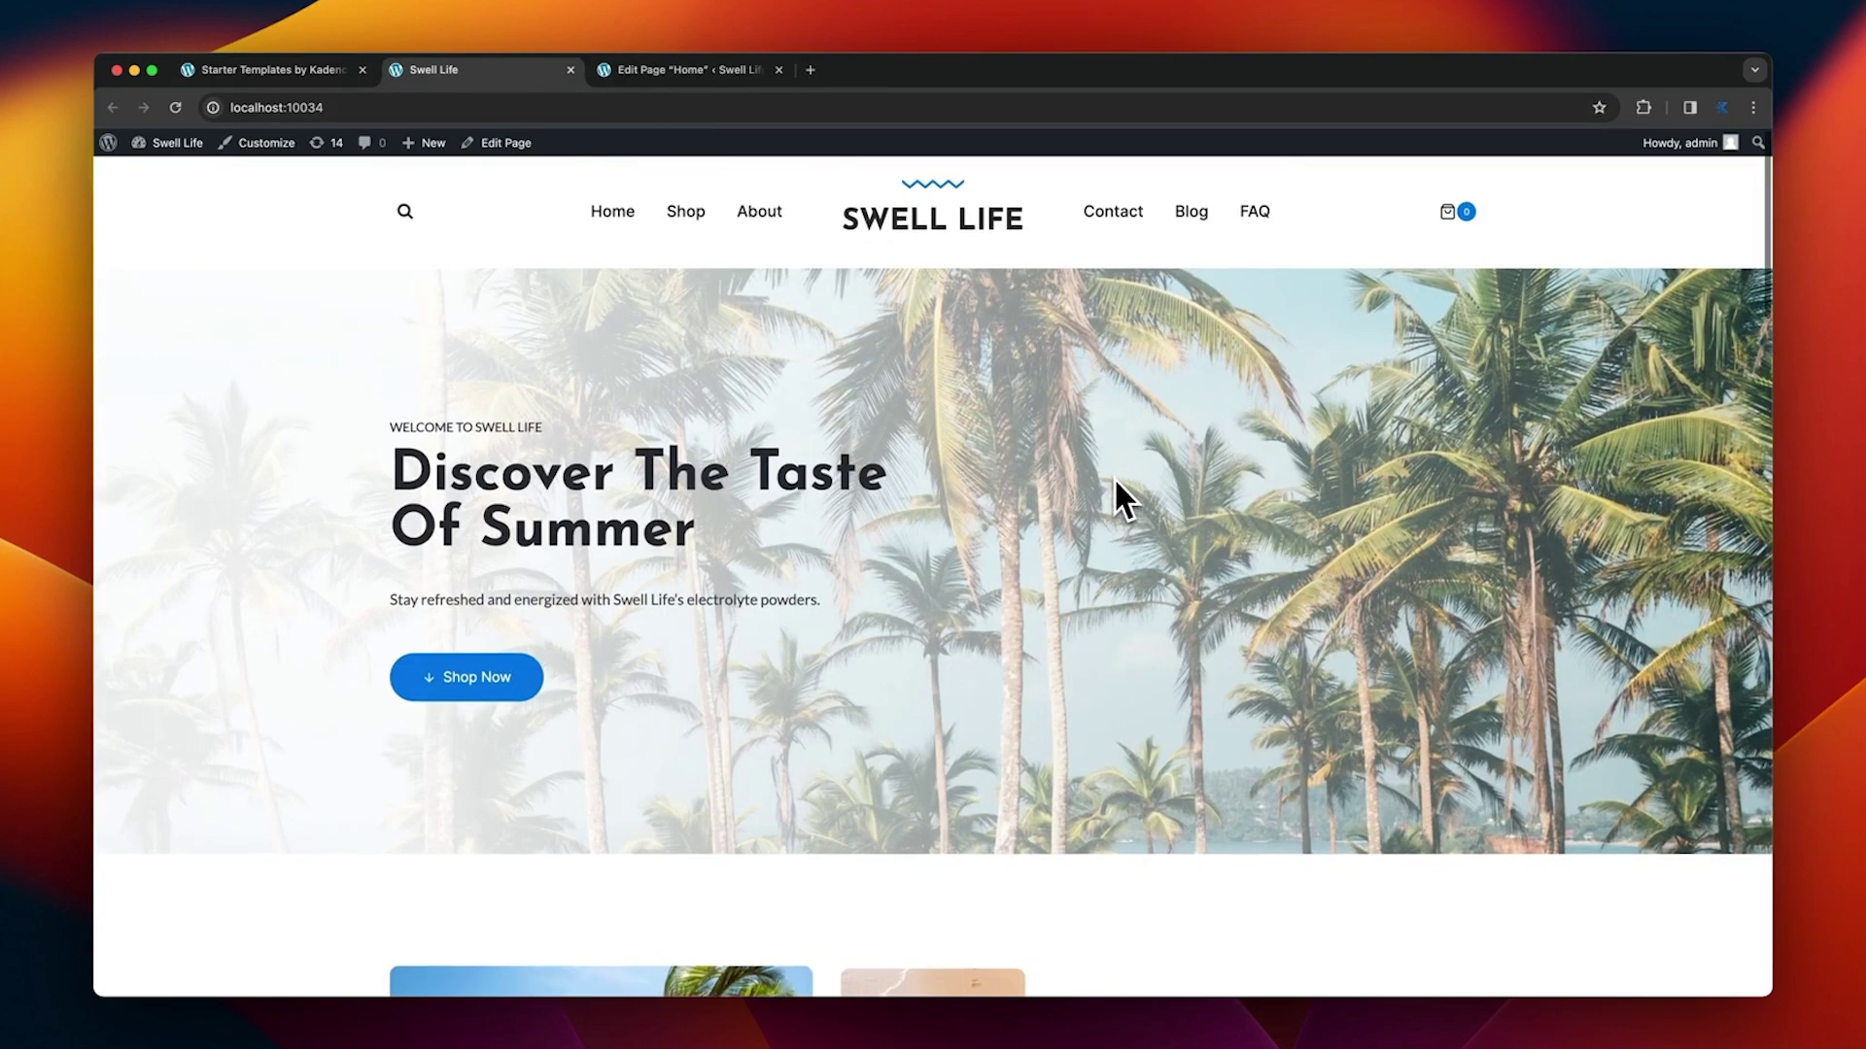
scroll(1114, 478, "down", 8)
scroll(1106, 505, "down", 15)
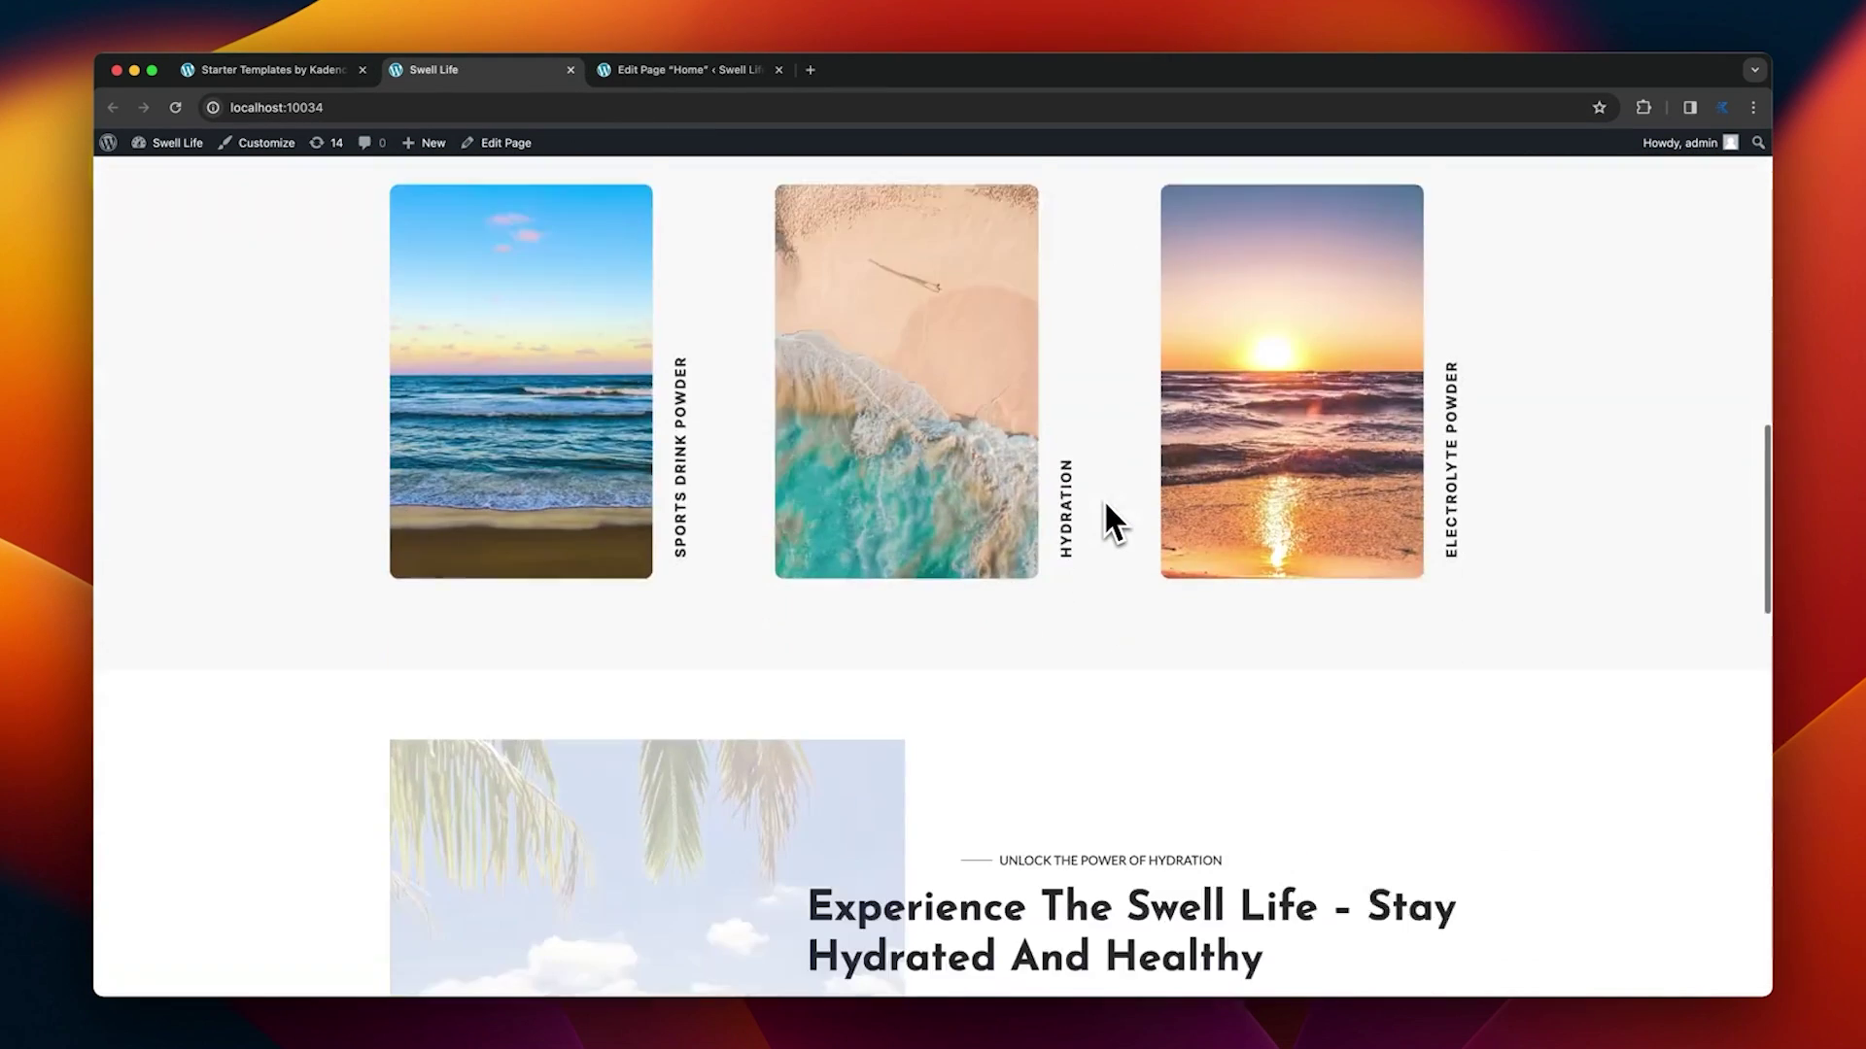
scroll(1105, 503, "down", 5)
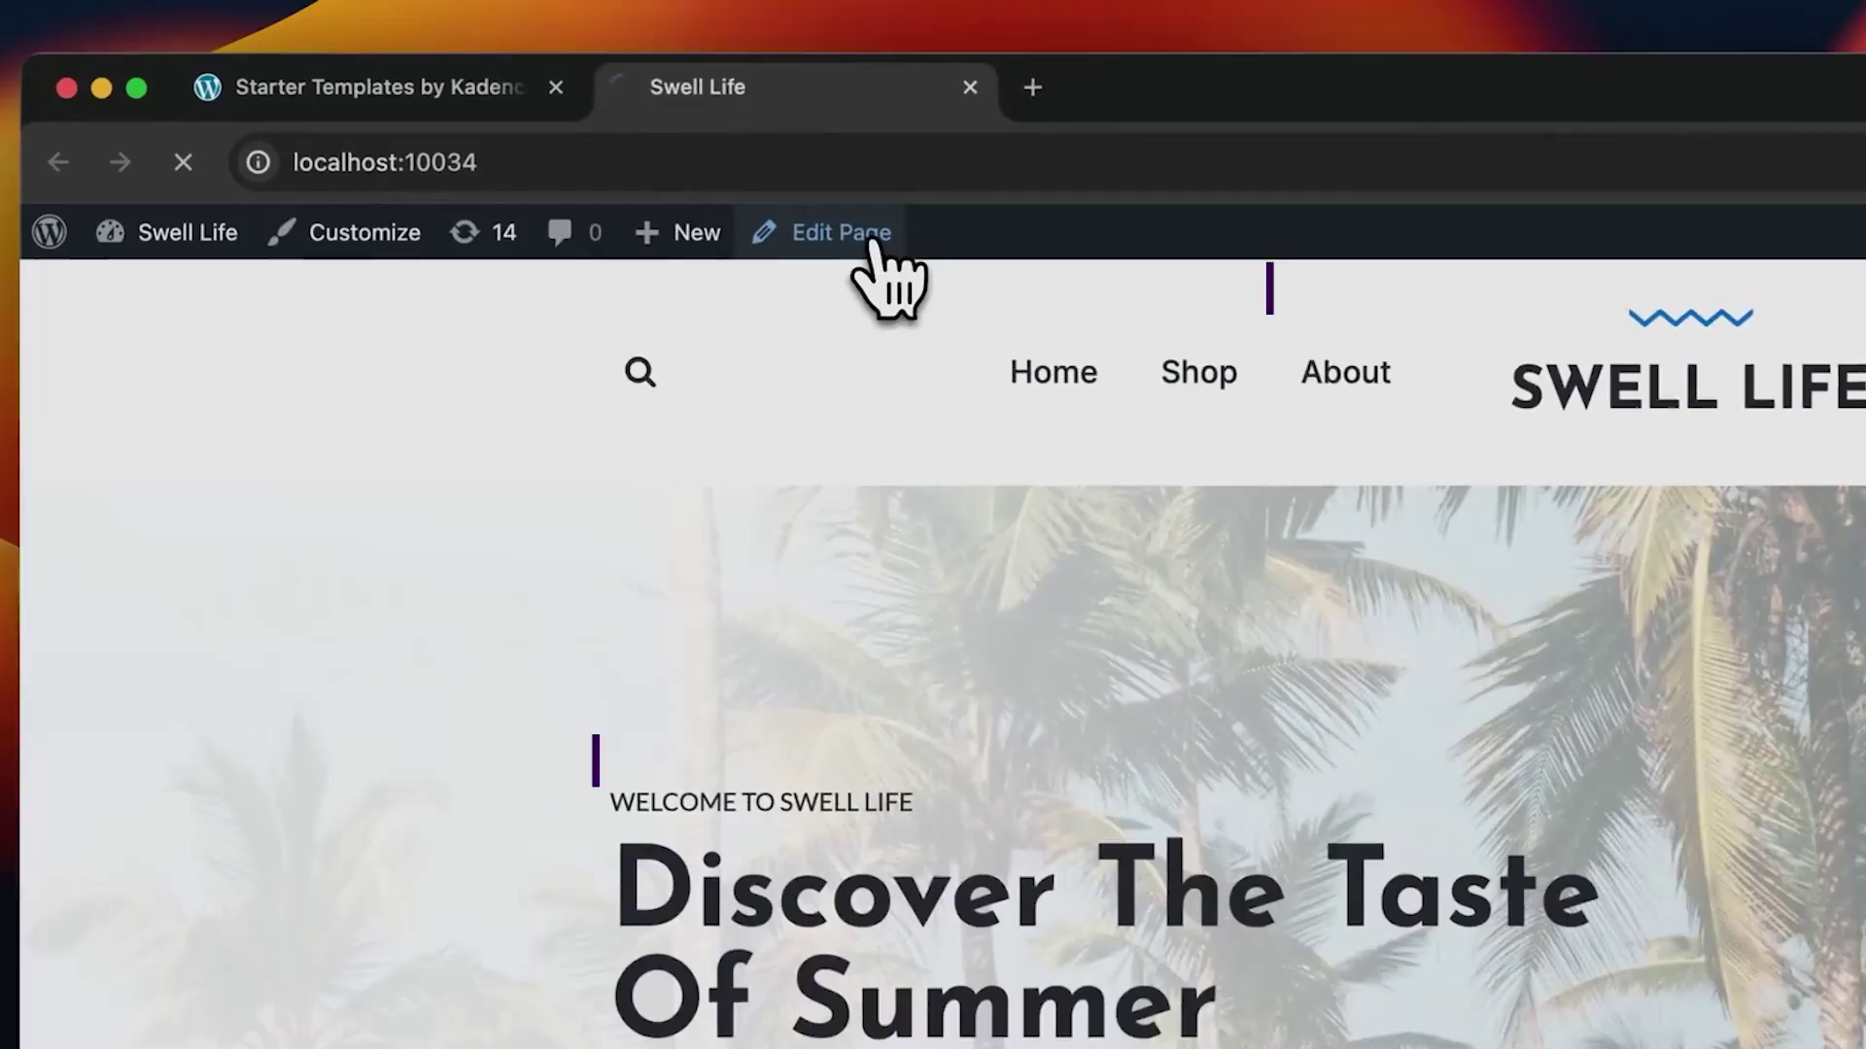
Step: Edit the Home page and replace the "Discover the Taste of Summer" heading with a longer version written by Kadence AI
left_click(497, 142)
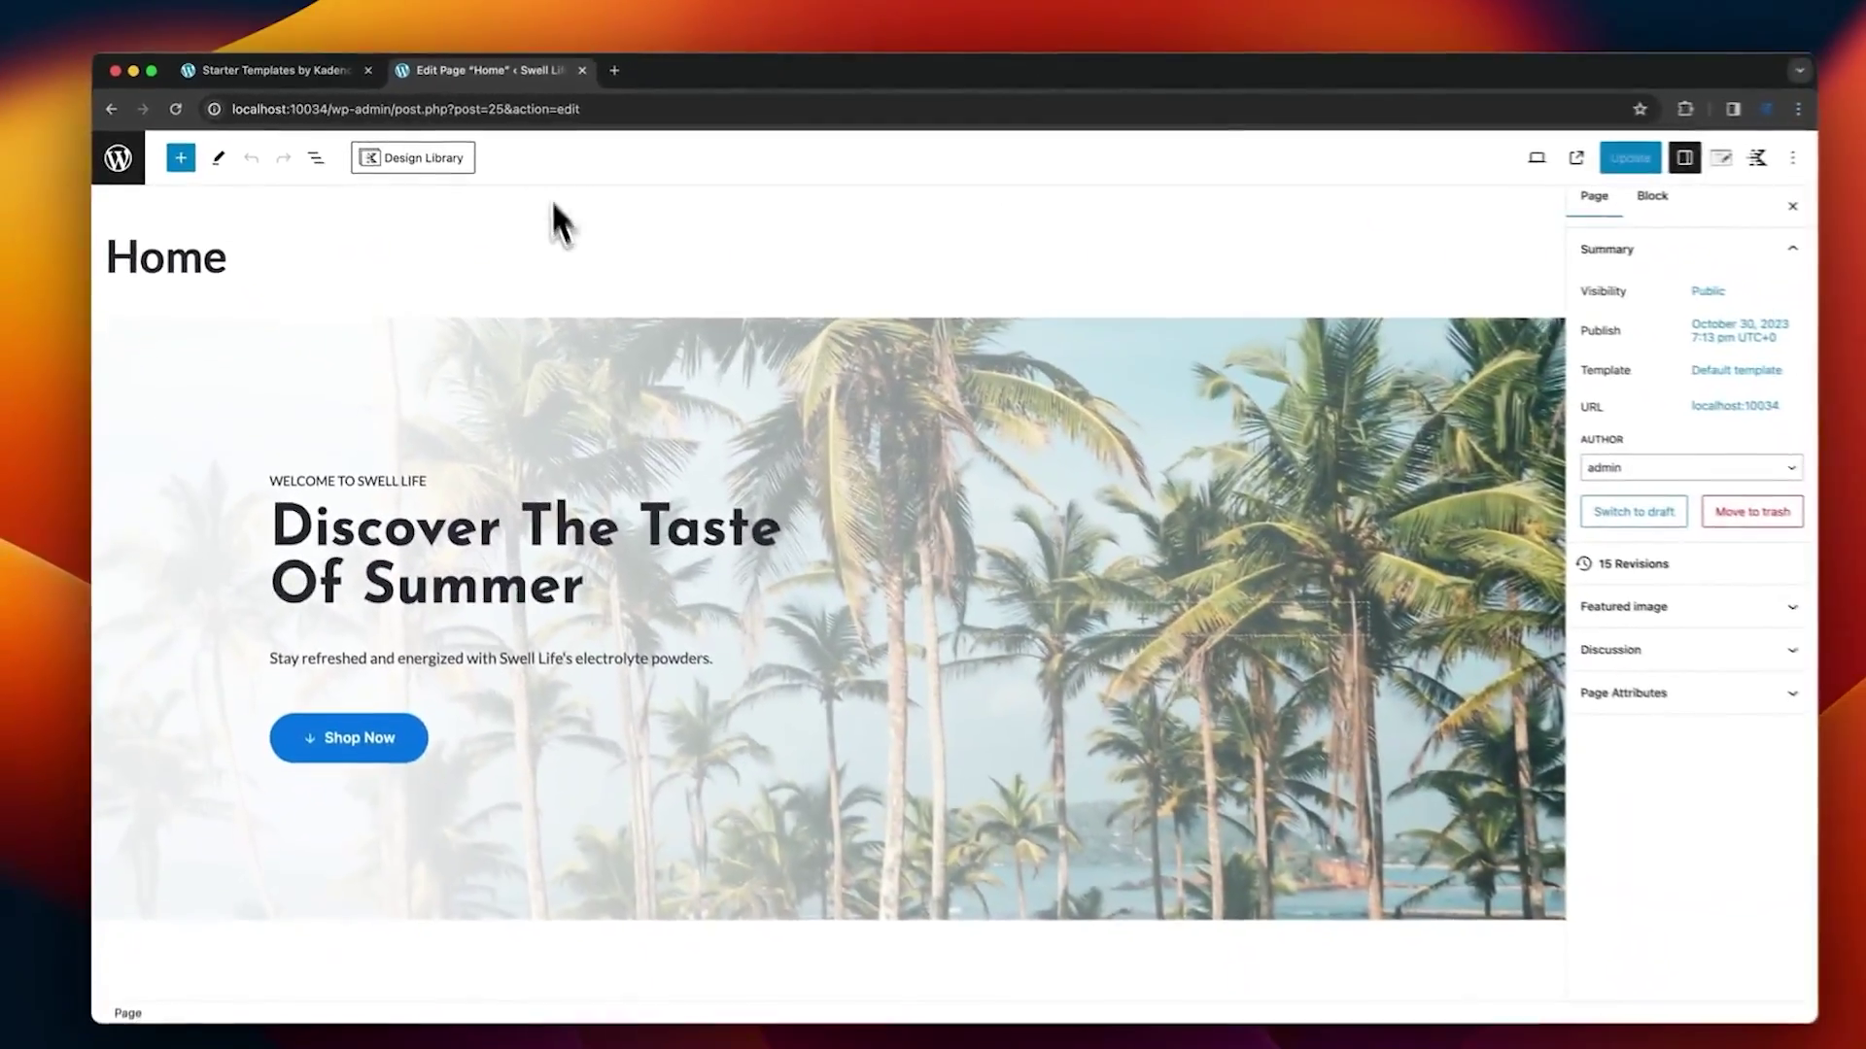
left_click(649, 729)
left_click(604, 457)
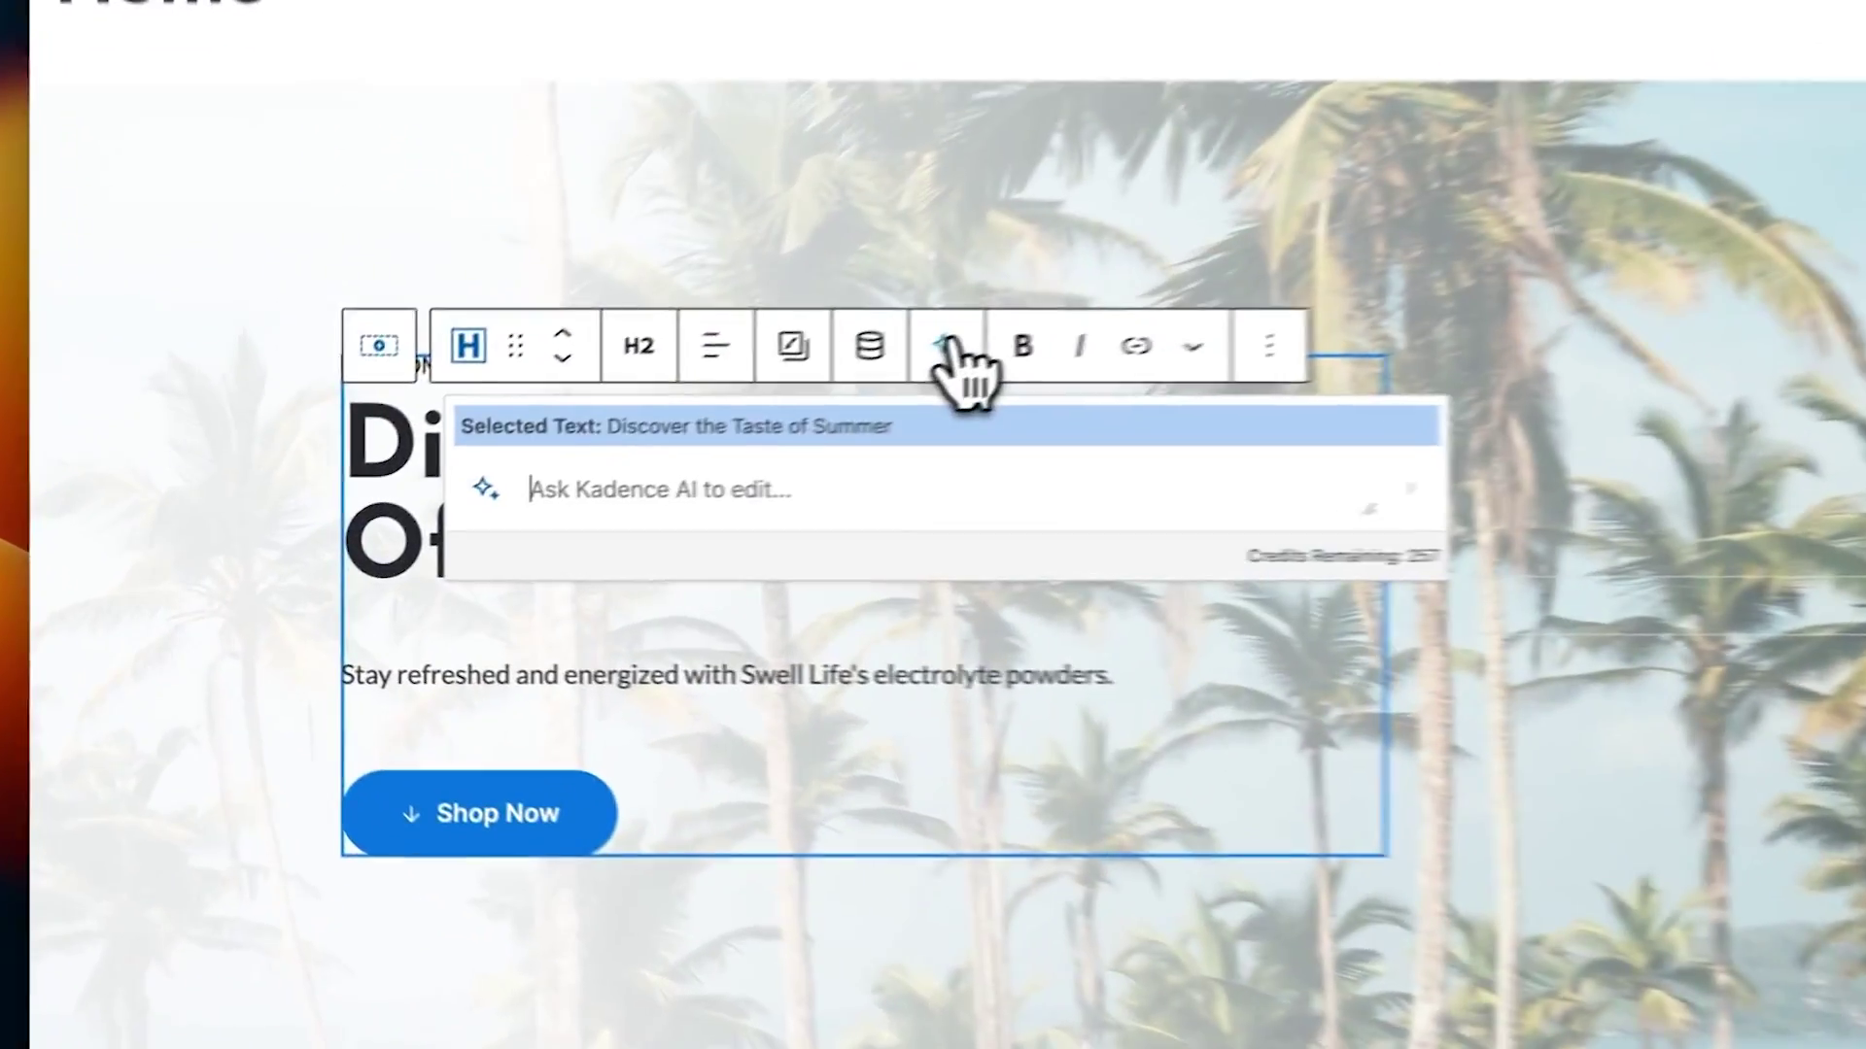
left_click(347, 537)
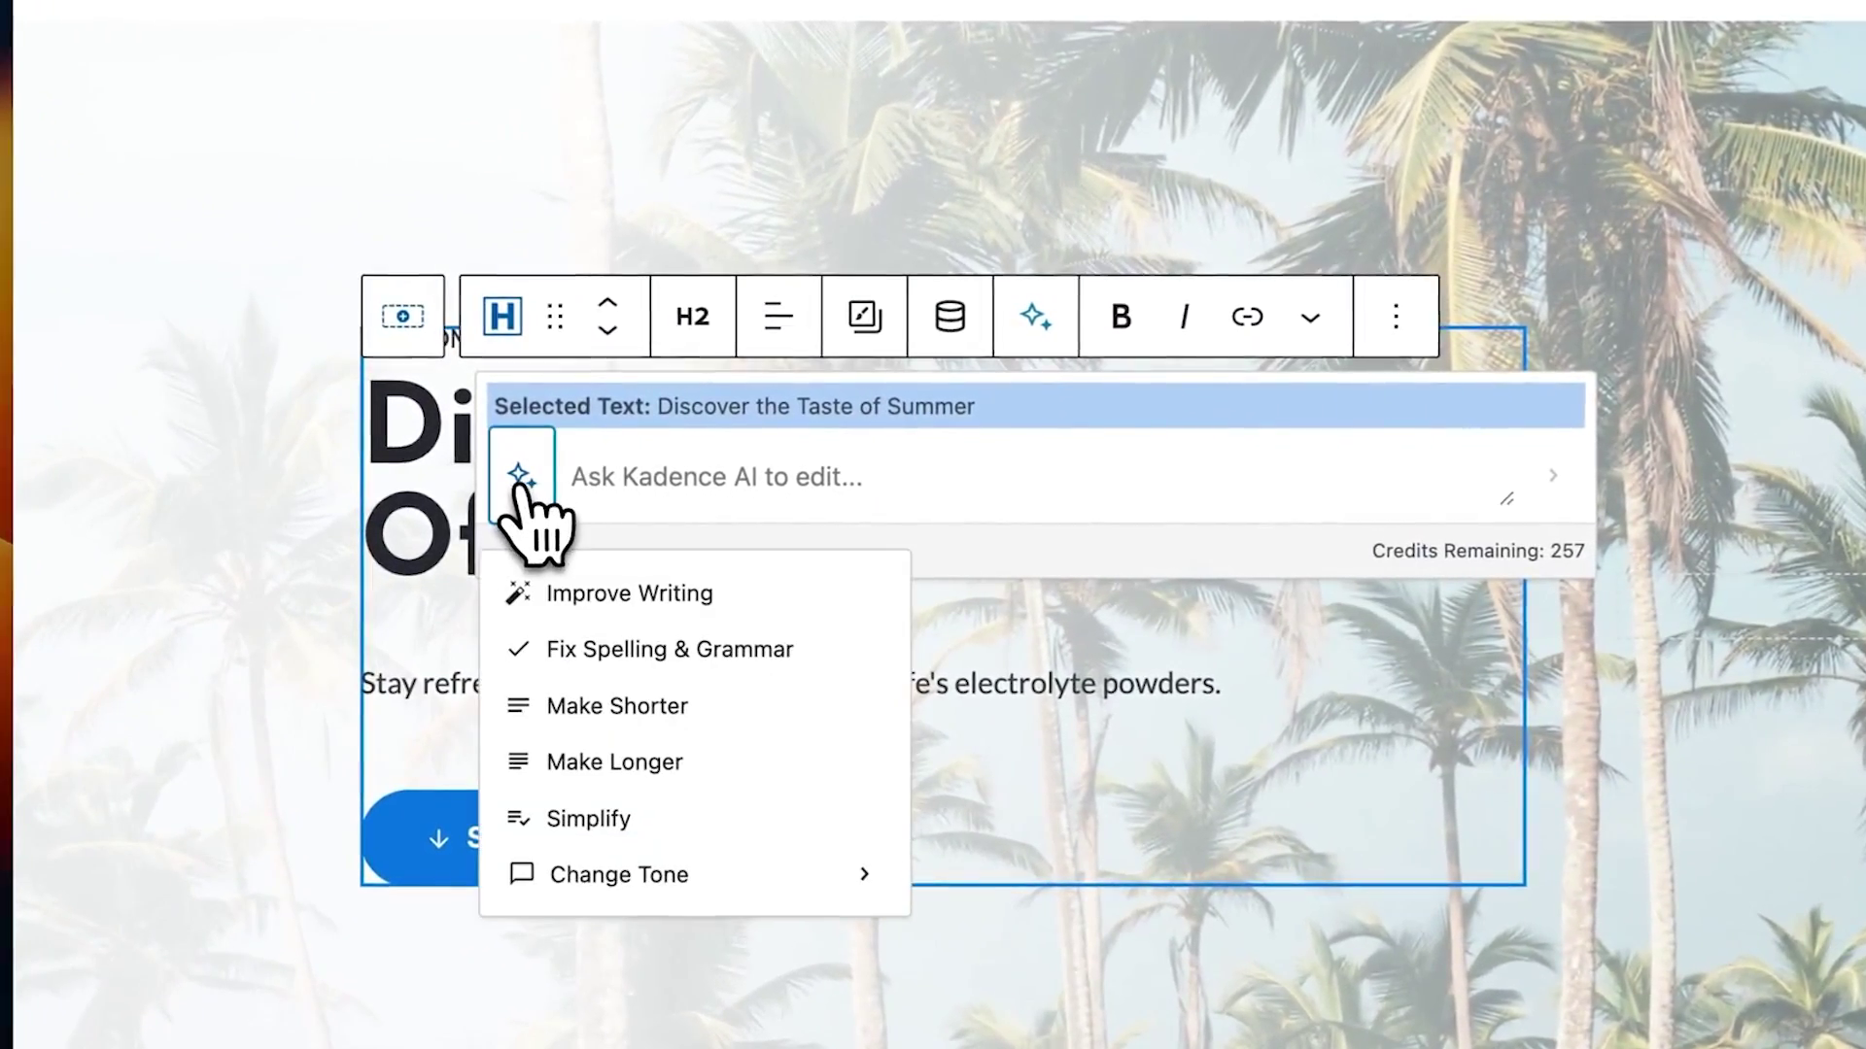
left_click(622, 706)
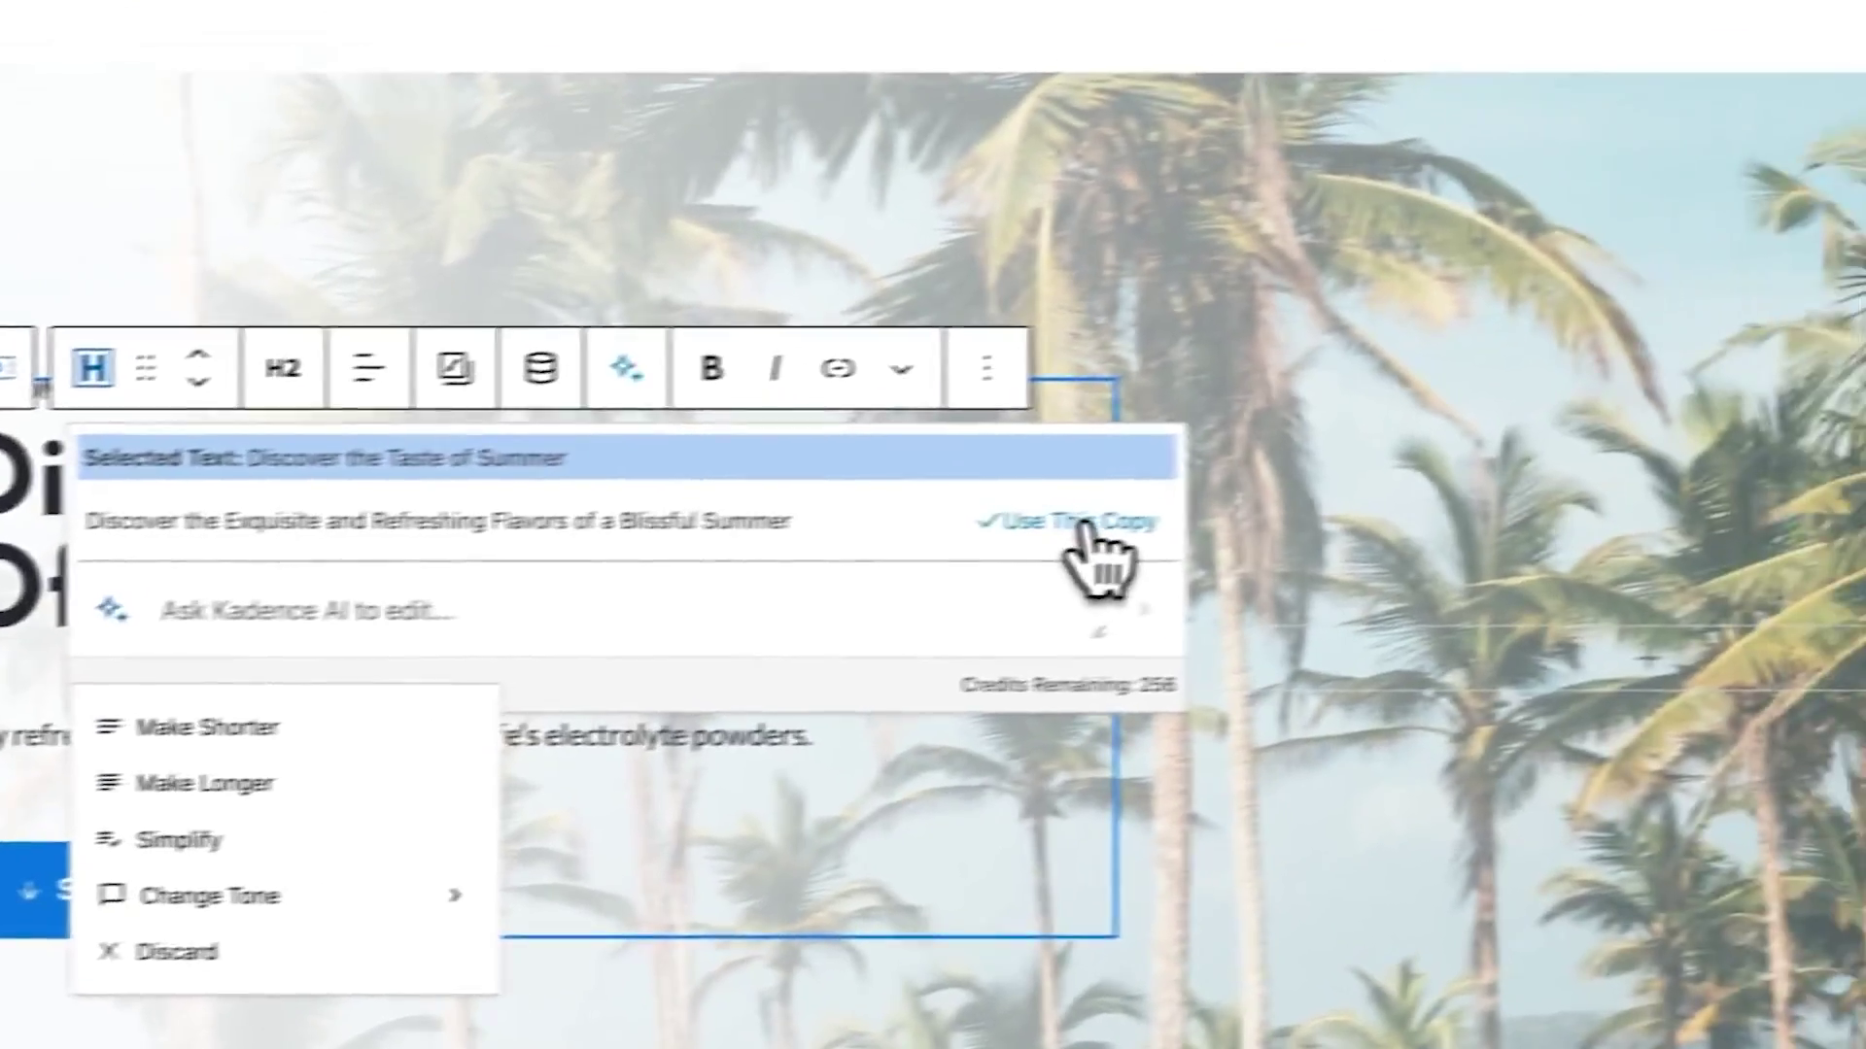
left_click(1502, 474)
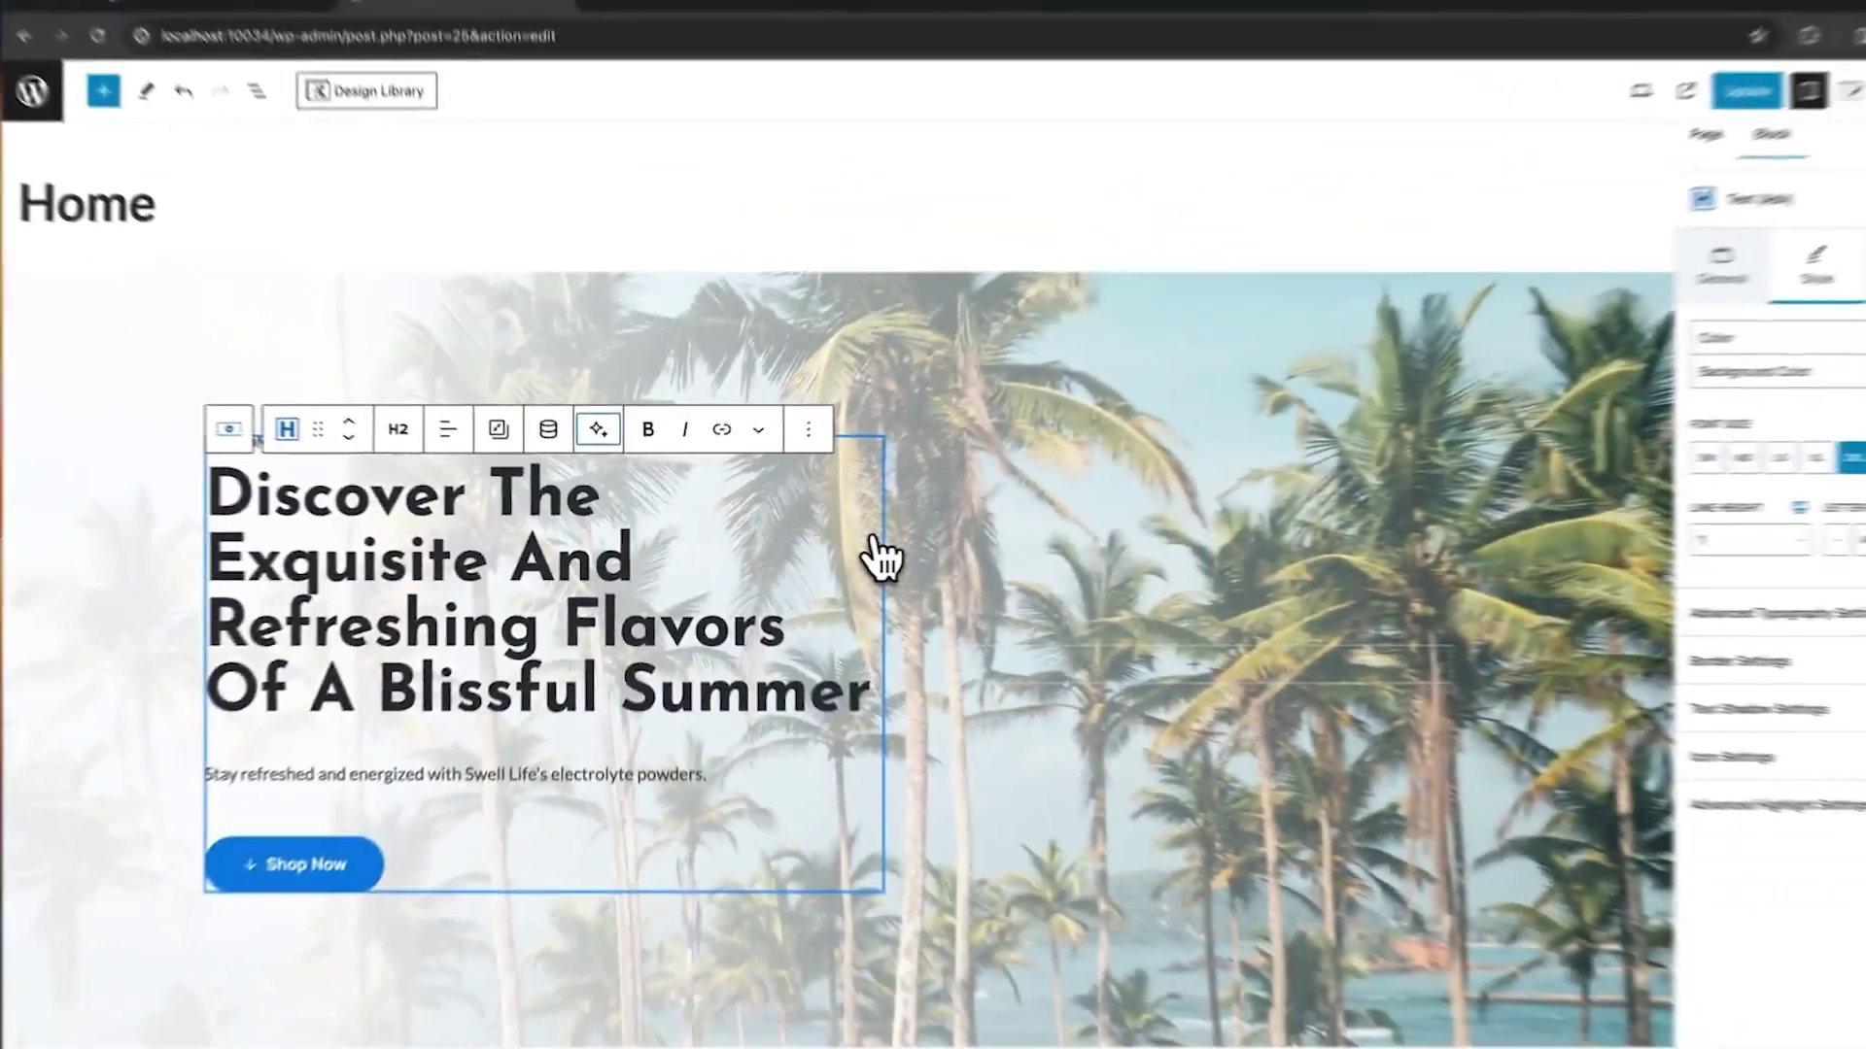
Step: Set the first color of Global Palette 1 to the purple shade CC5BBD in the Kadence theme's color customization
left_click(120, 336)
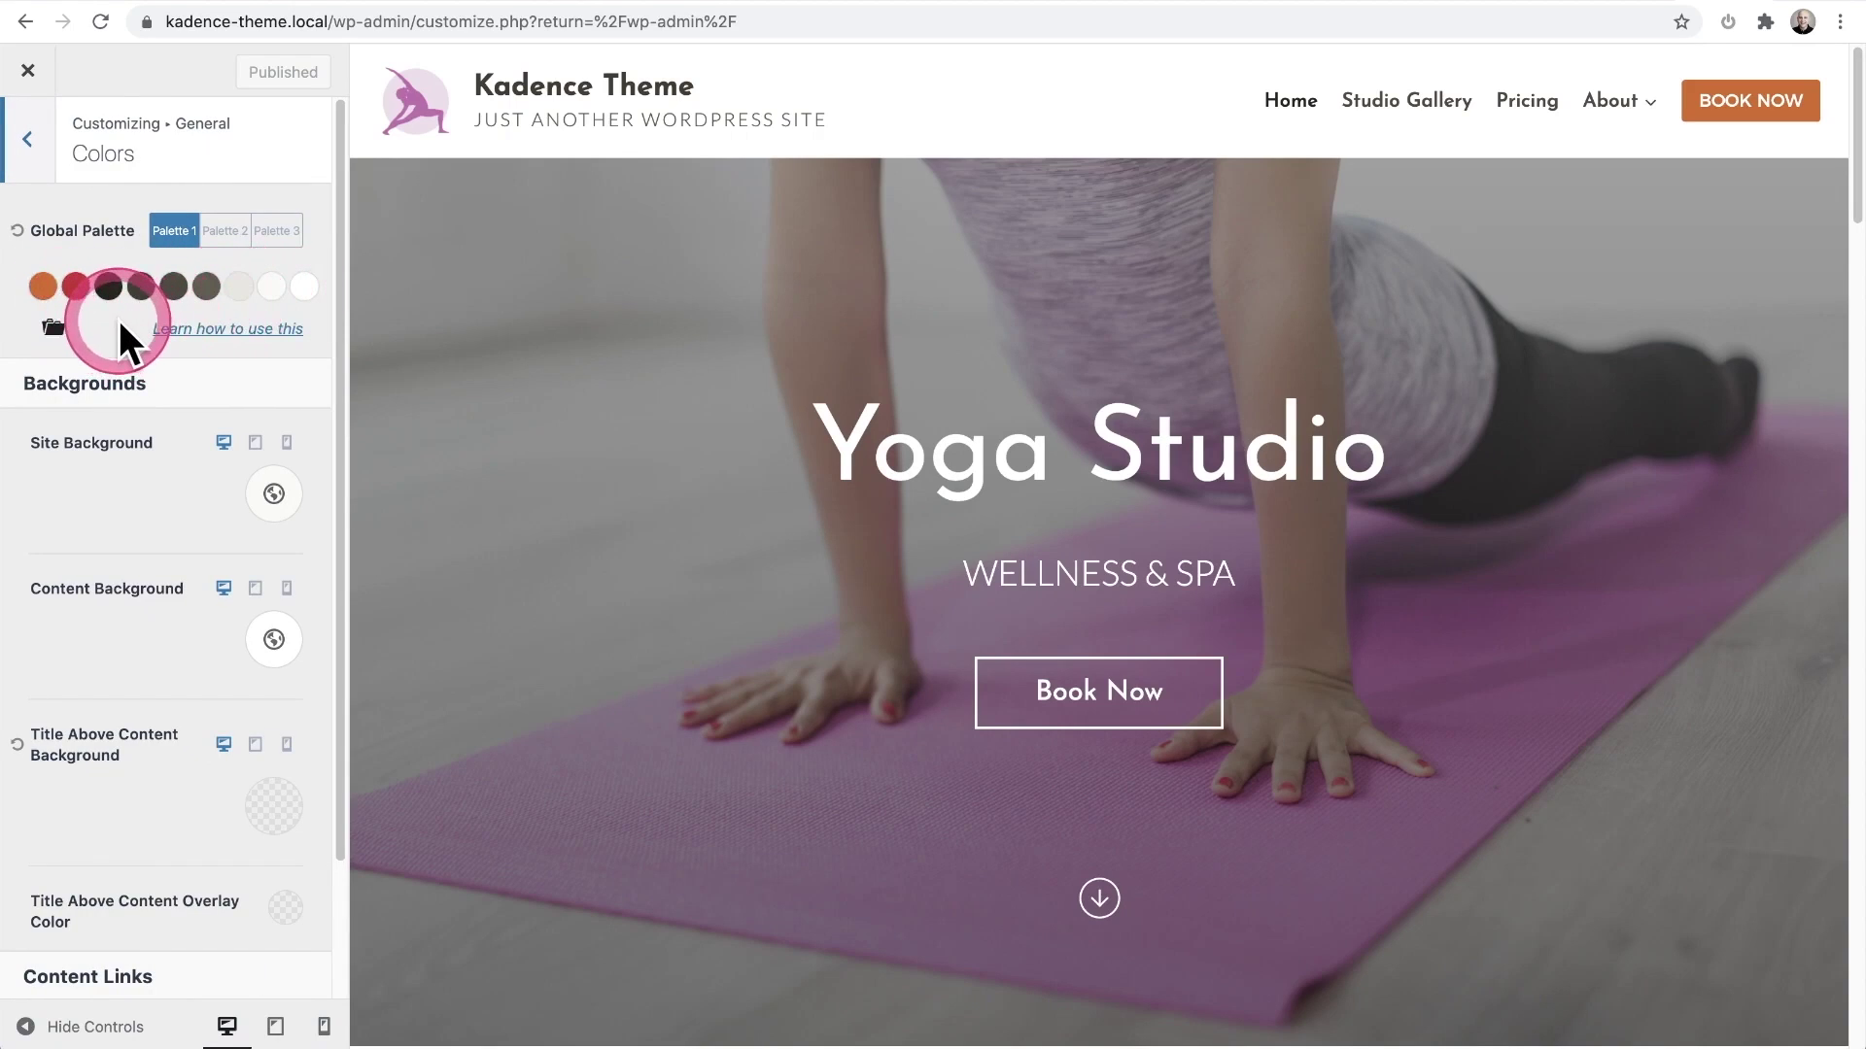
left_click(43, 286)
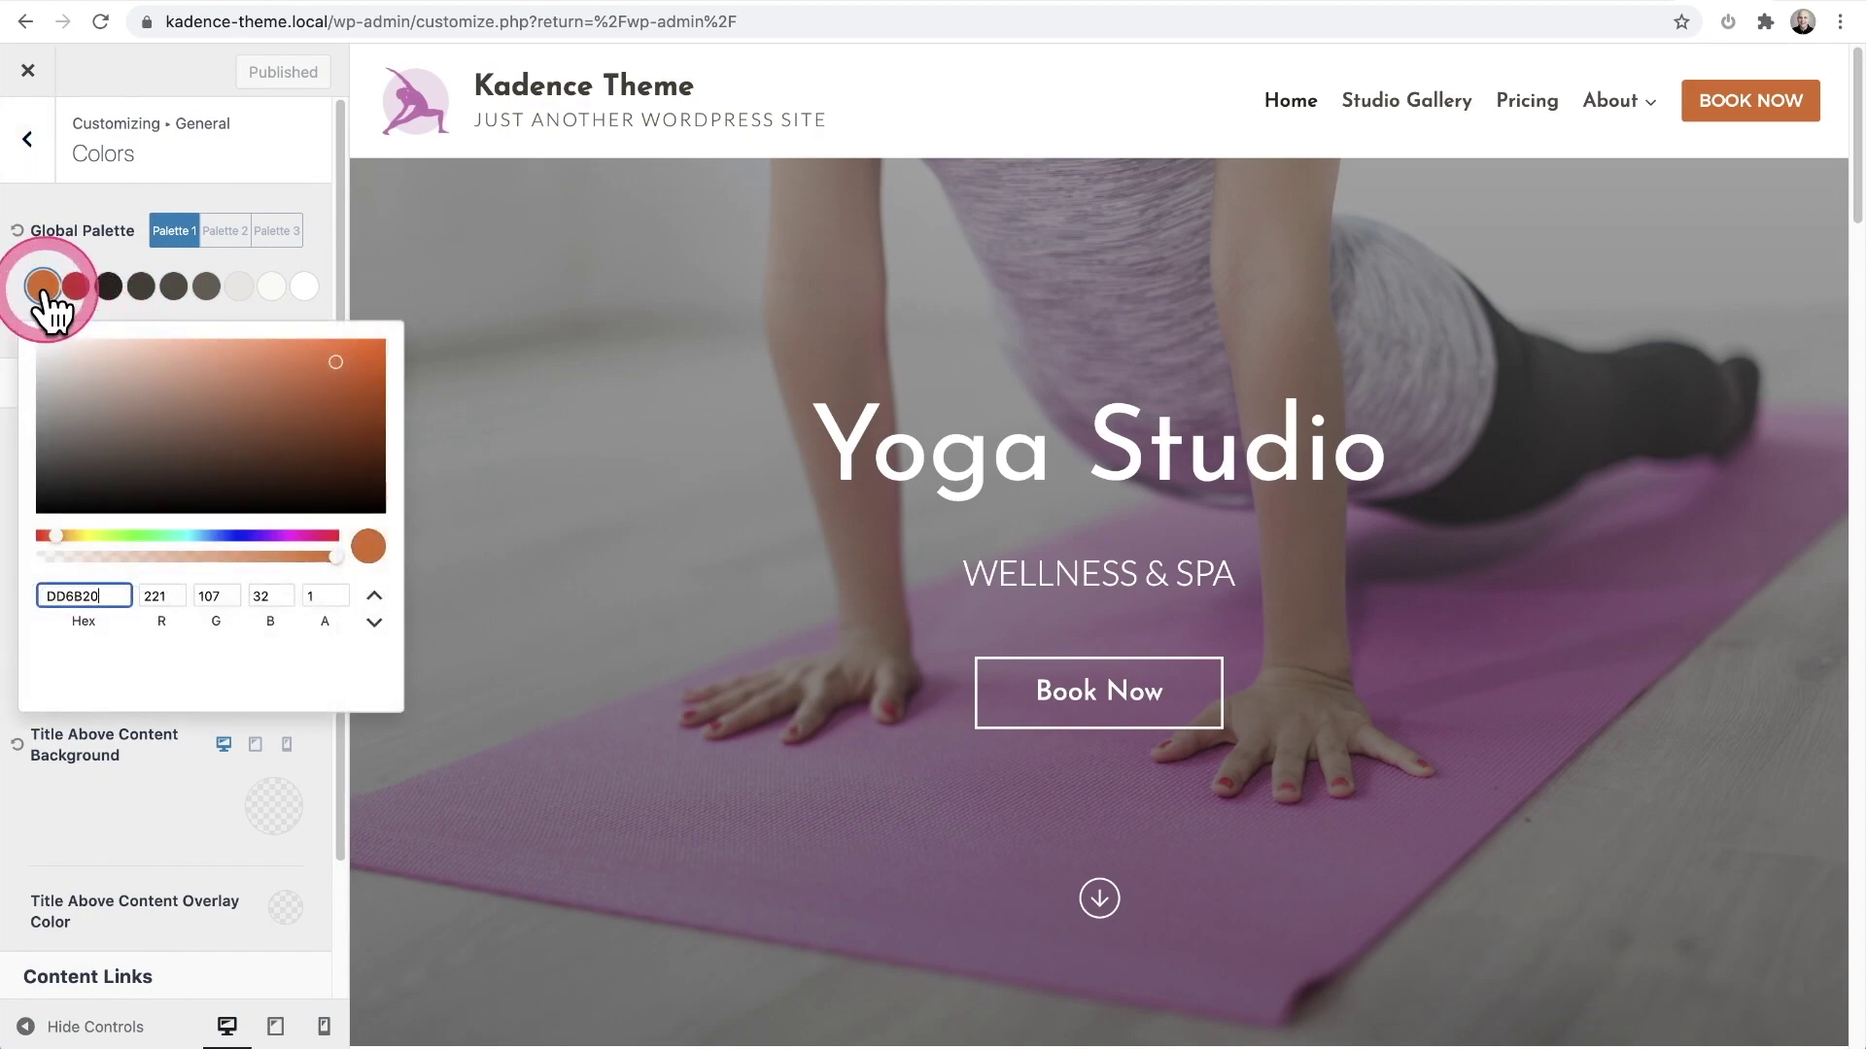
left_click(298, 536)
left_click(219, 366)
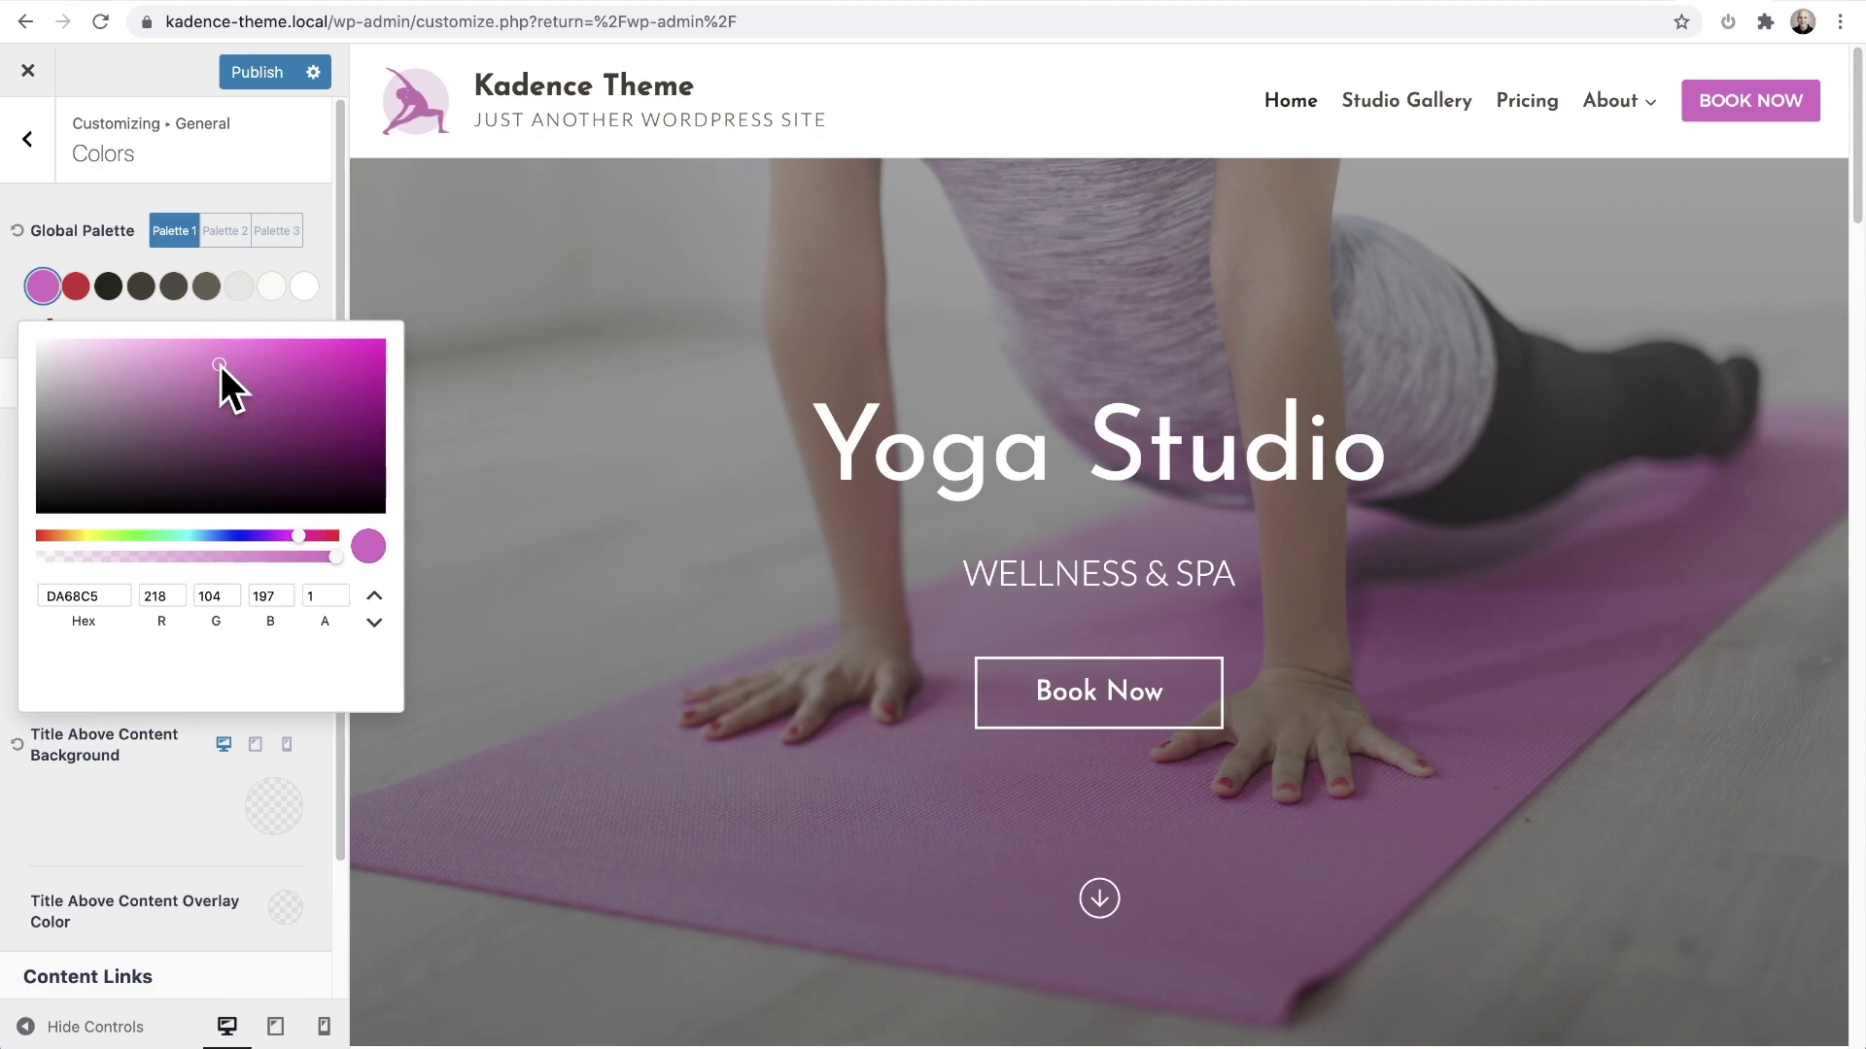
scroll(601, 379, "down", 13)
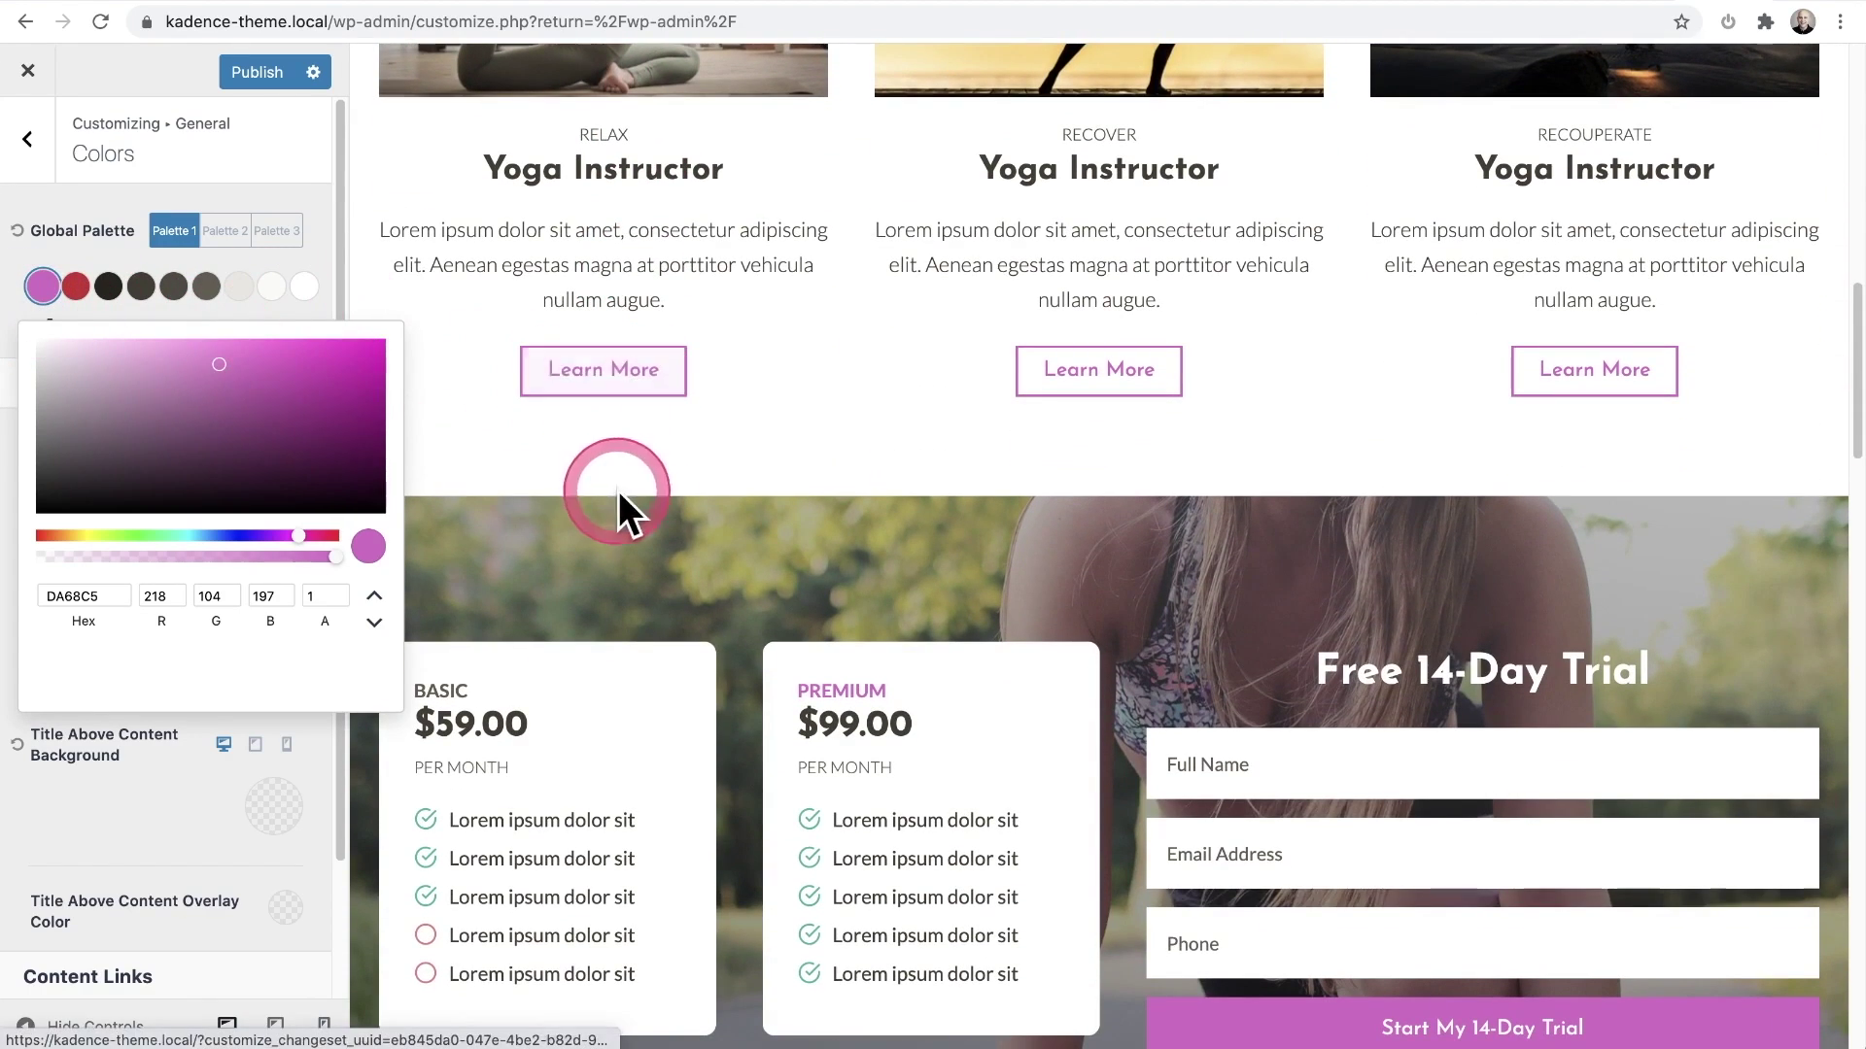
scroll(624, 512, "down", 1)
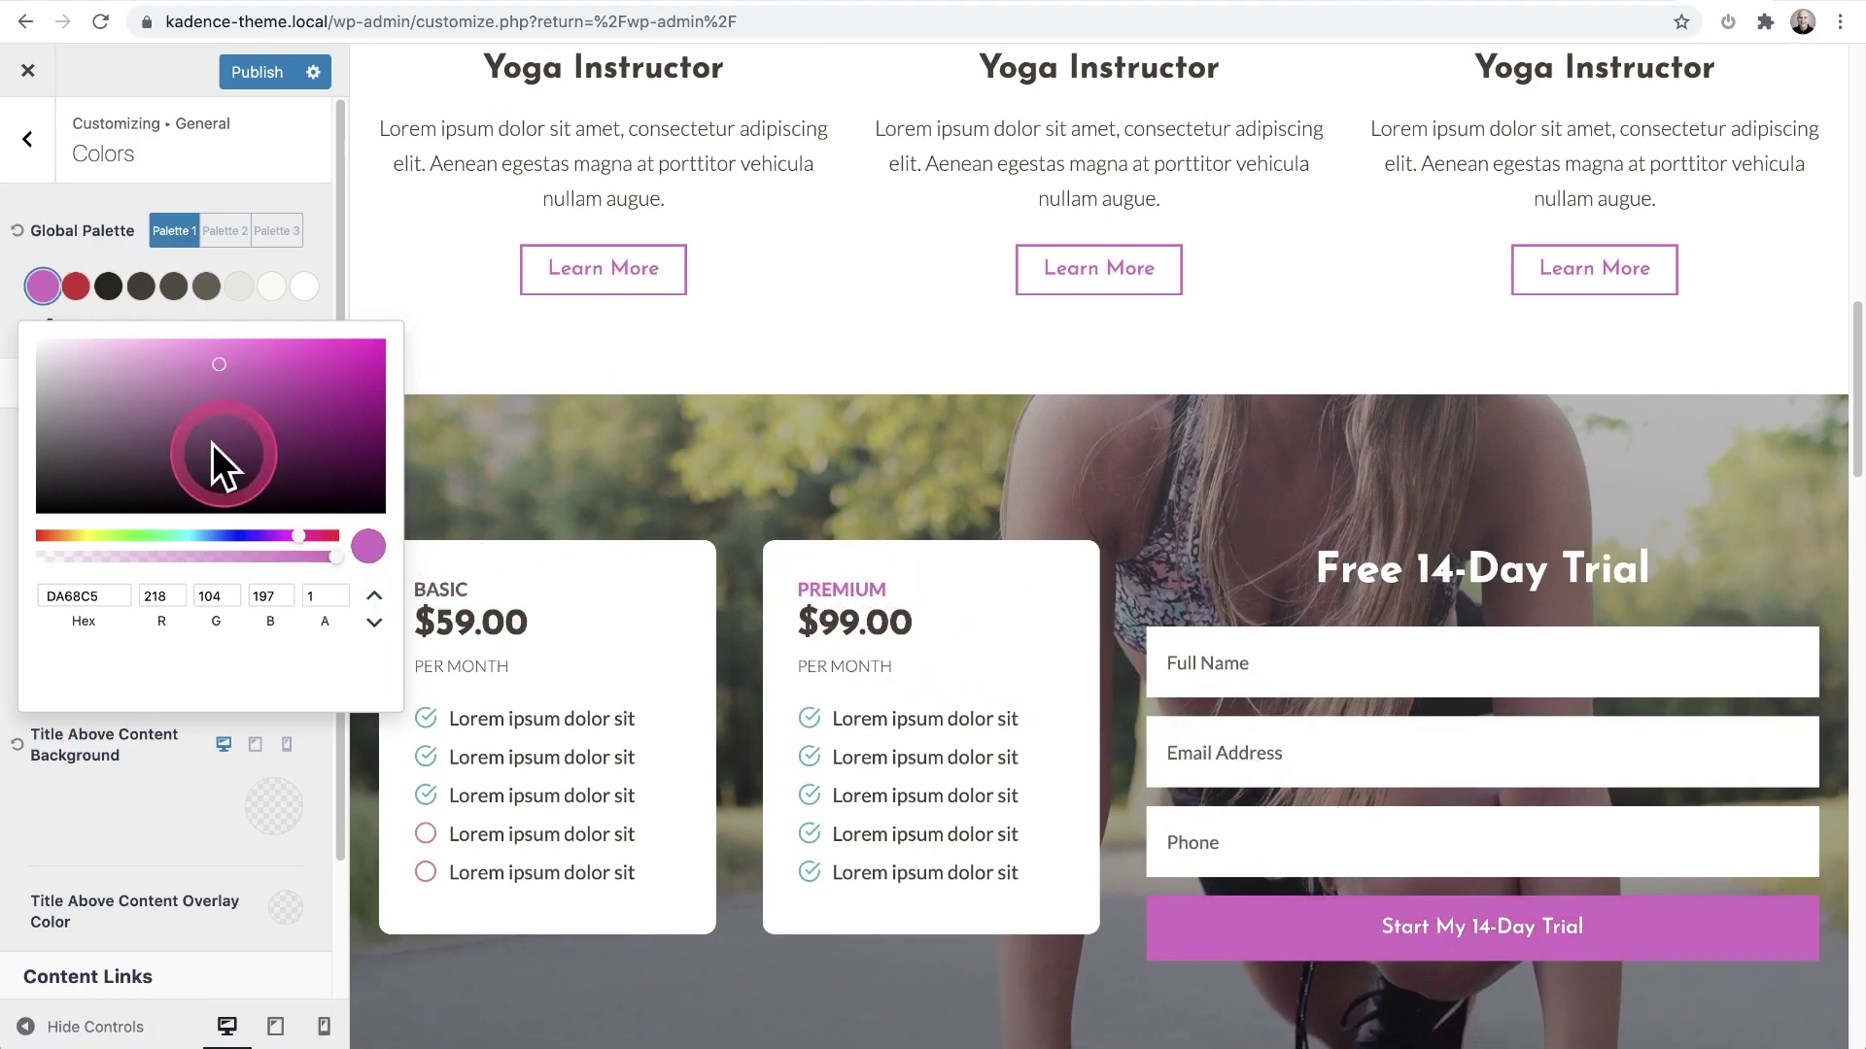
mouse_move(217, 370)
left_mouse_down()
mouse_move(292, 459)
mouse_move(346, 416)
mouse_move(341, 527)
mouse_move(233, 383)
left_mouse_up()
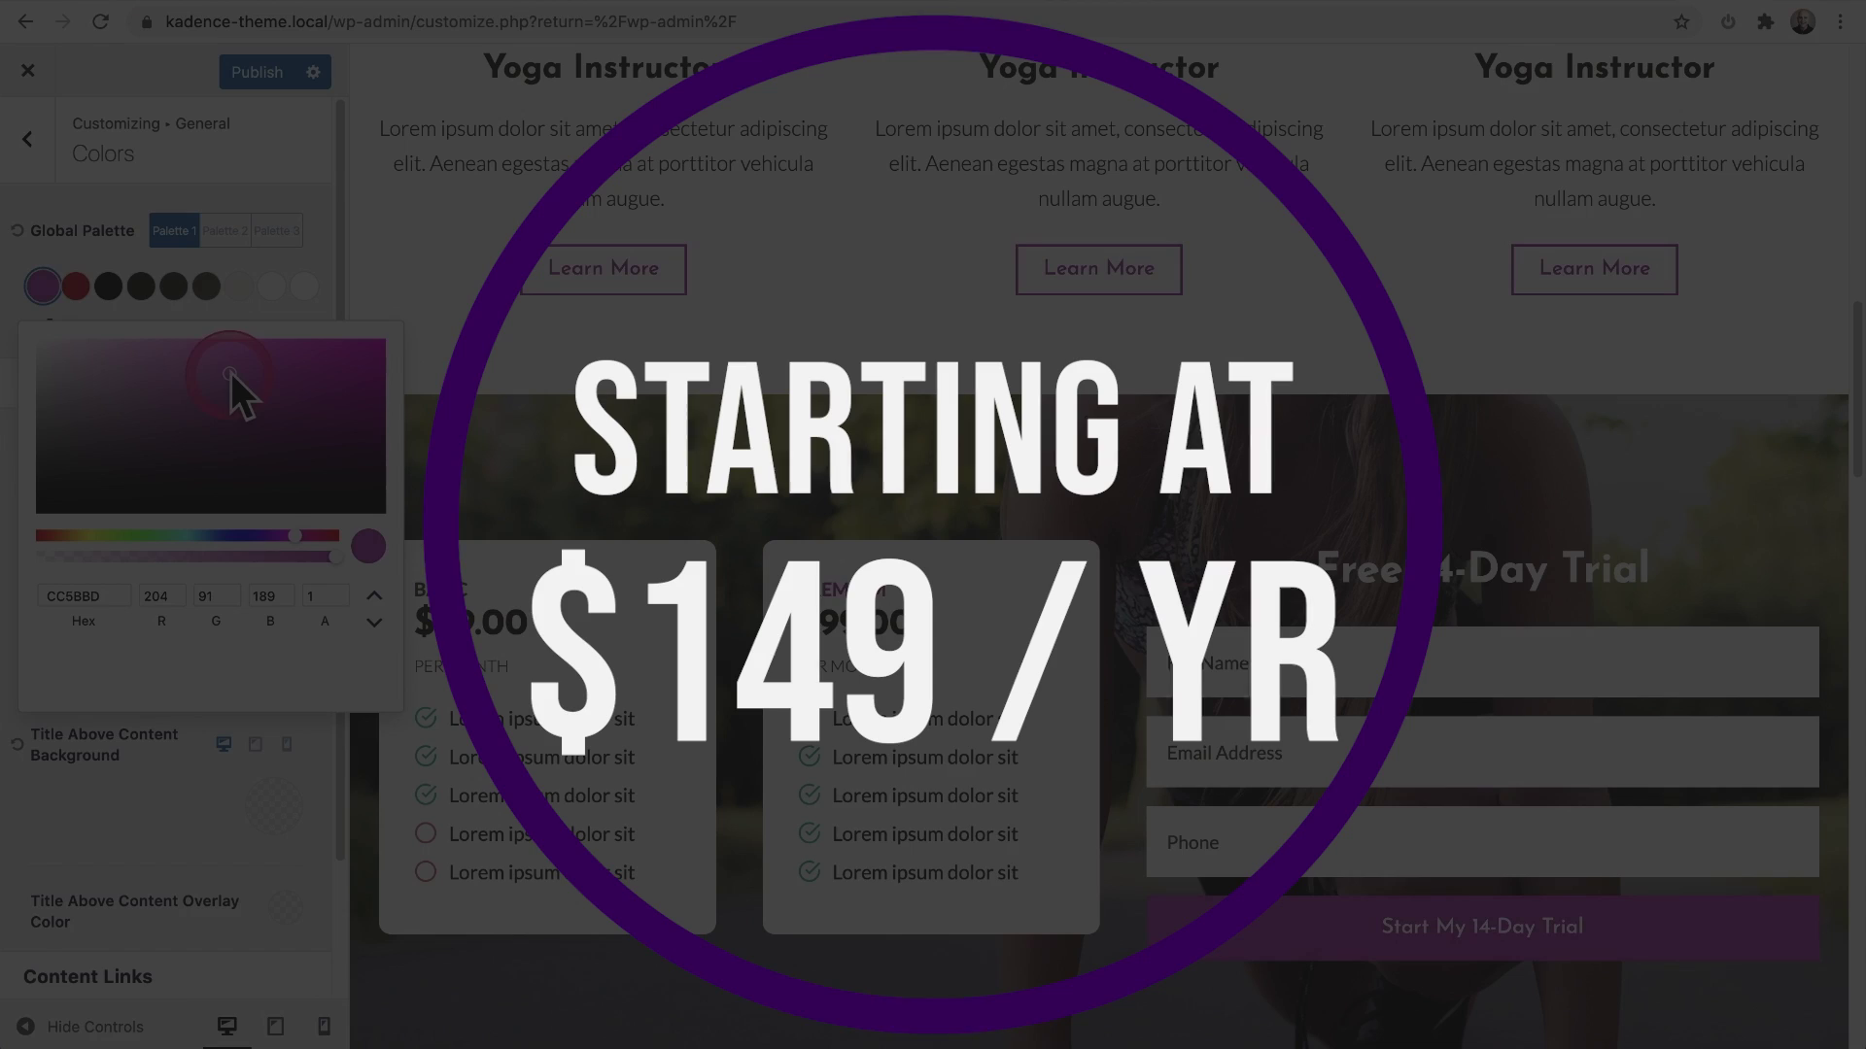
Step: Open the Kadence theme's general typography settings and the H1 font's color option
left_click(79, 249)
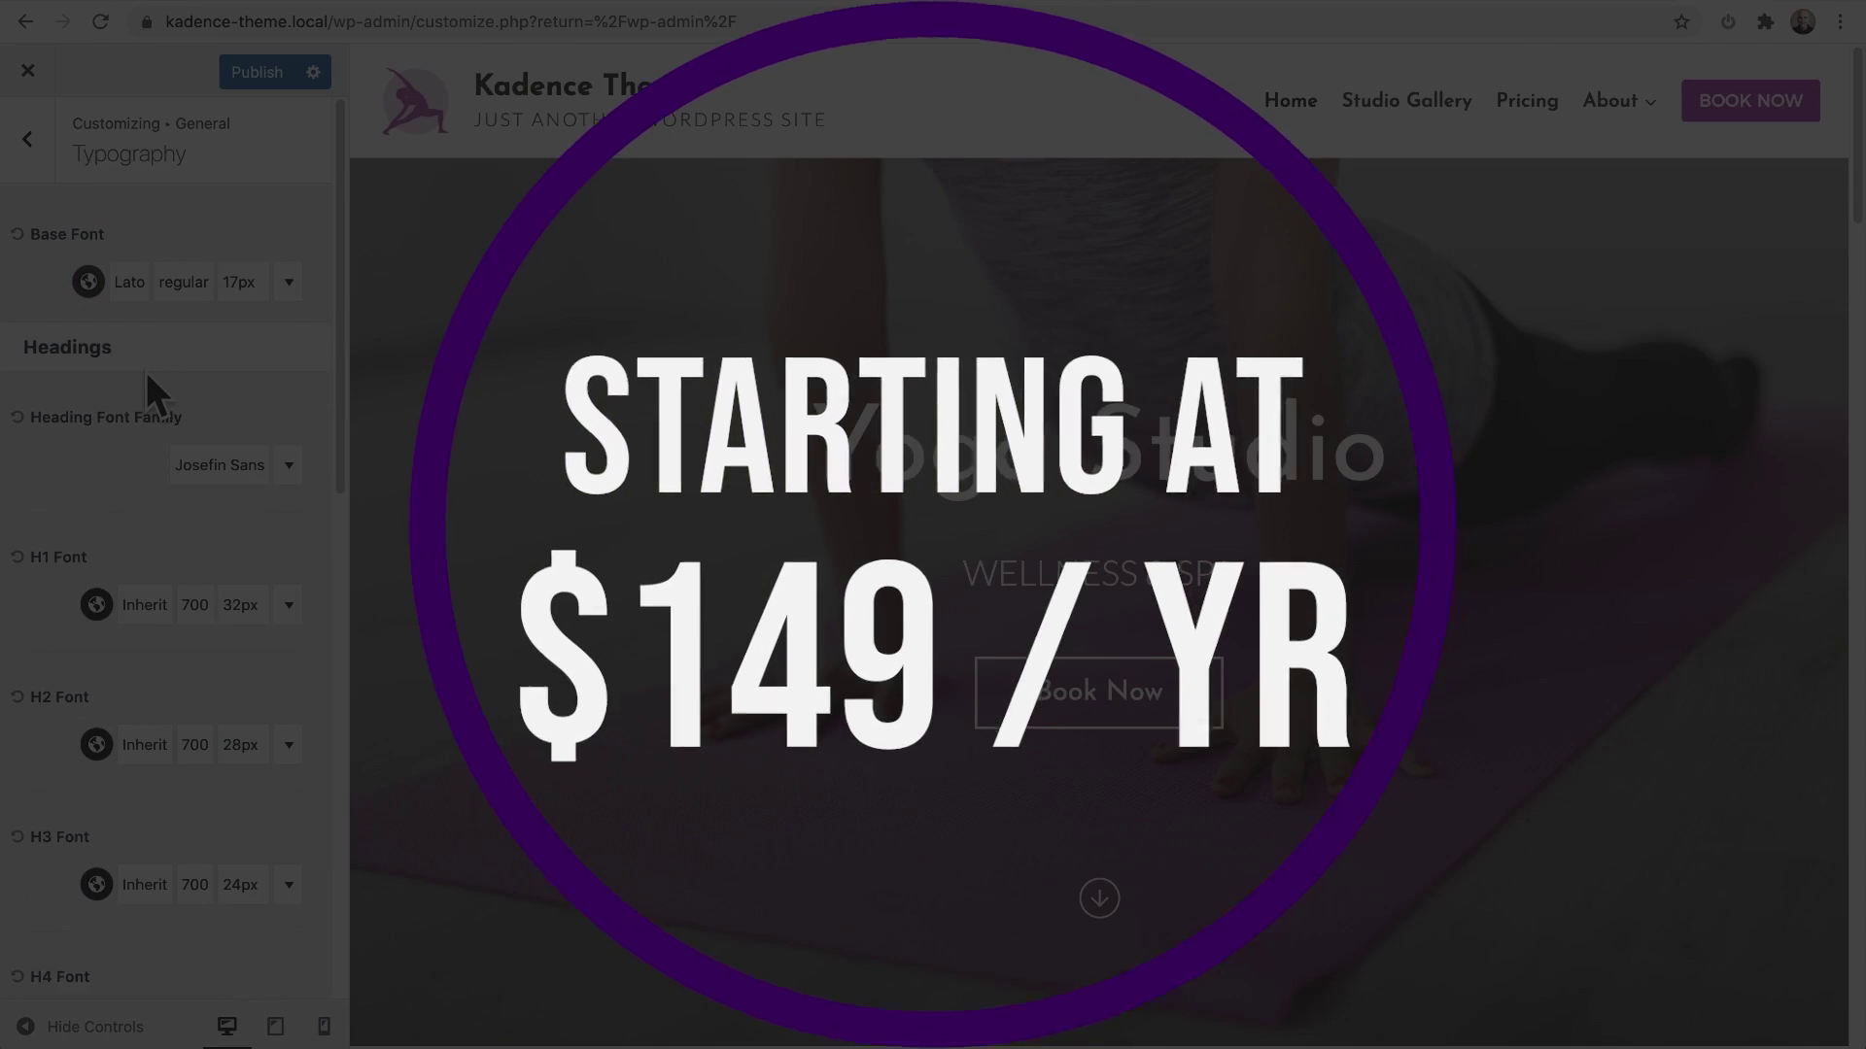
left_click(97, 608)
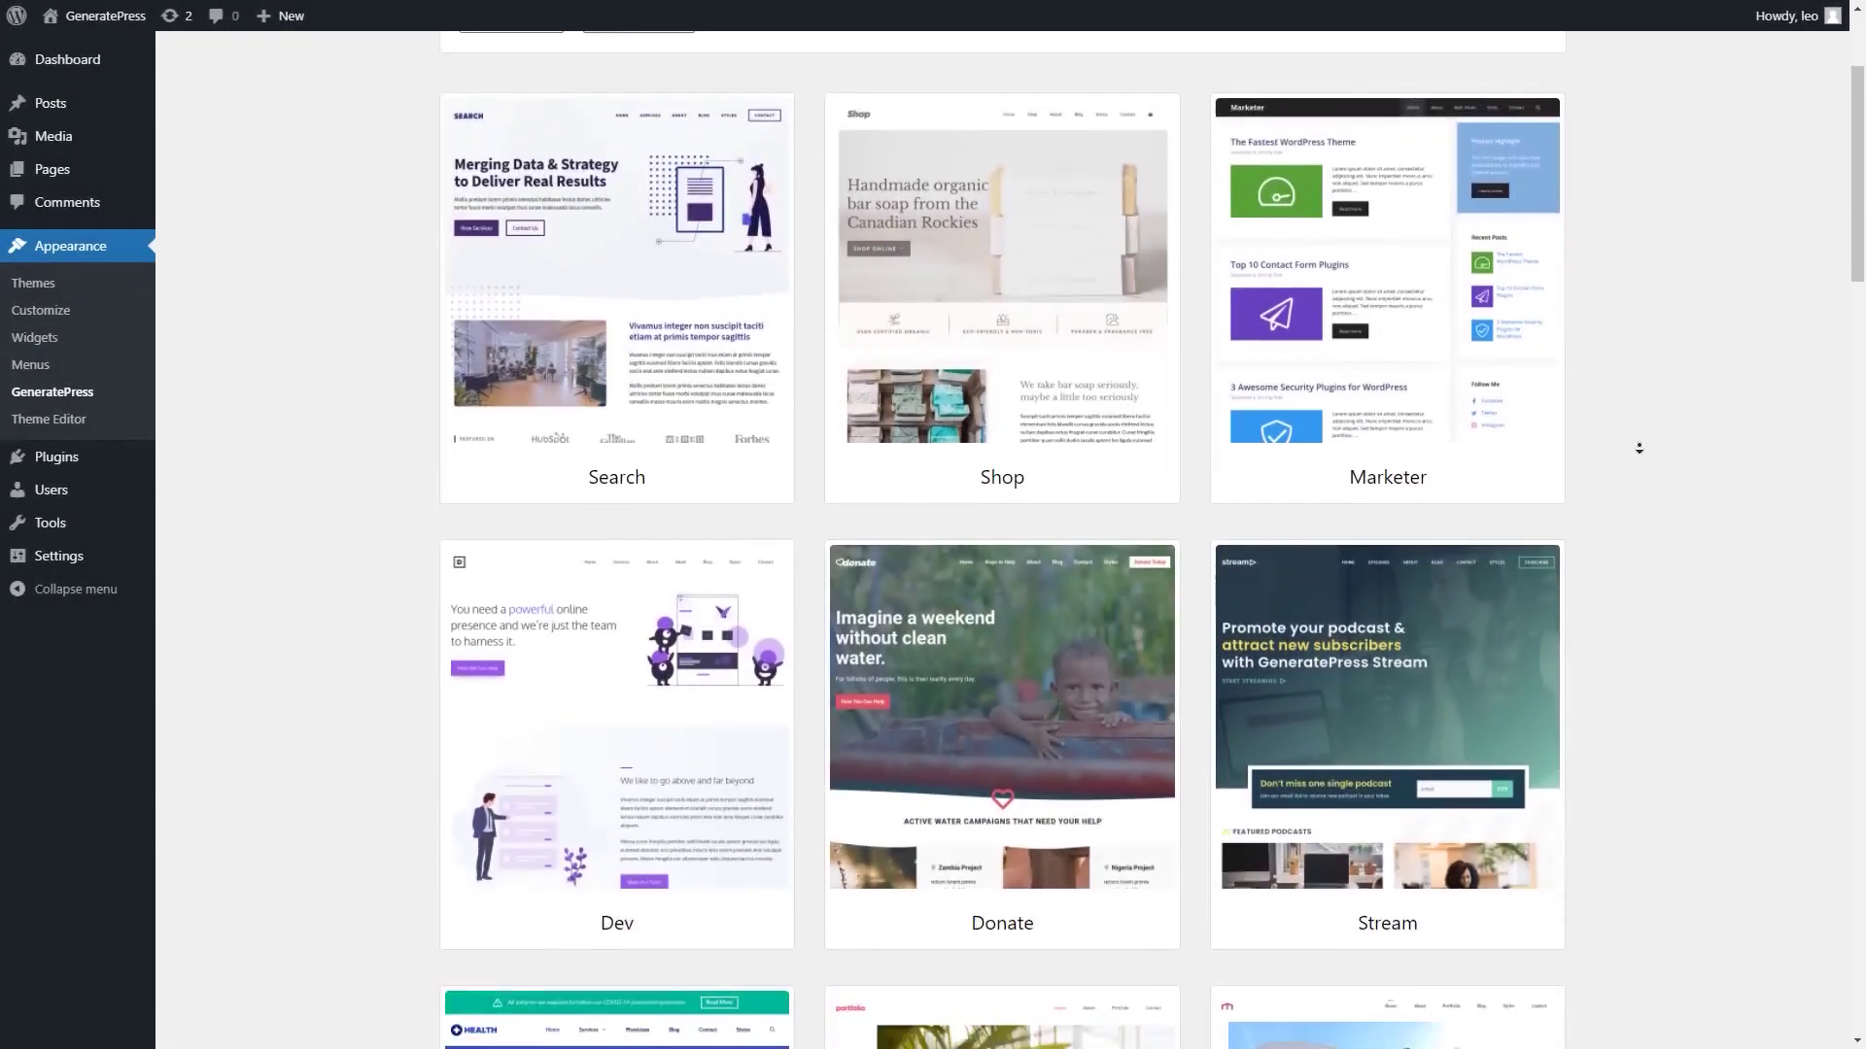
Step: Look through the starter site designs in the GeneratePress Site Library
scroll(1638, 450, "down", 15)
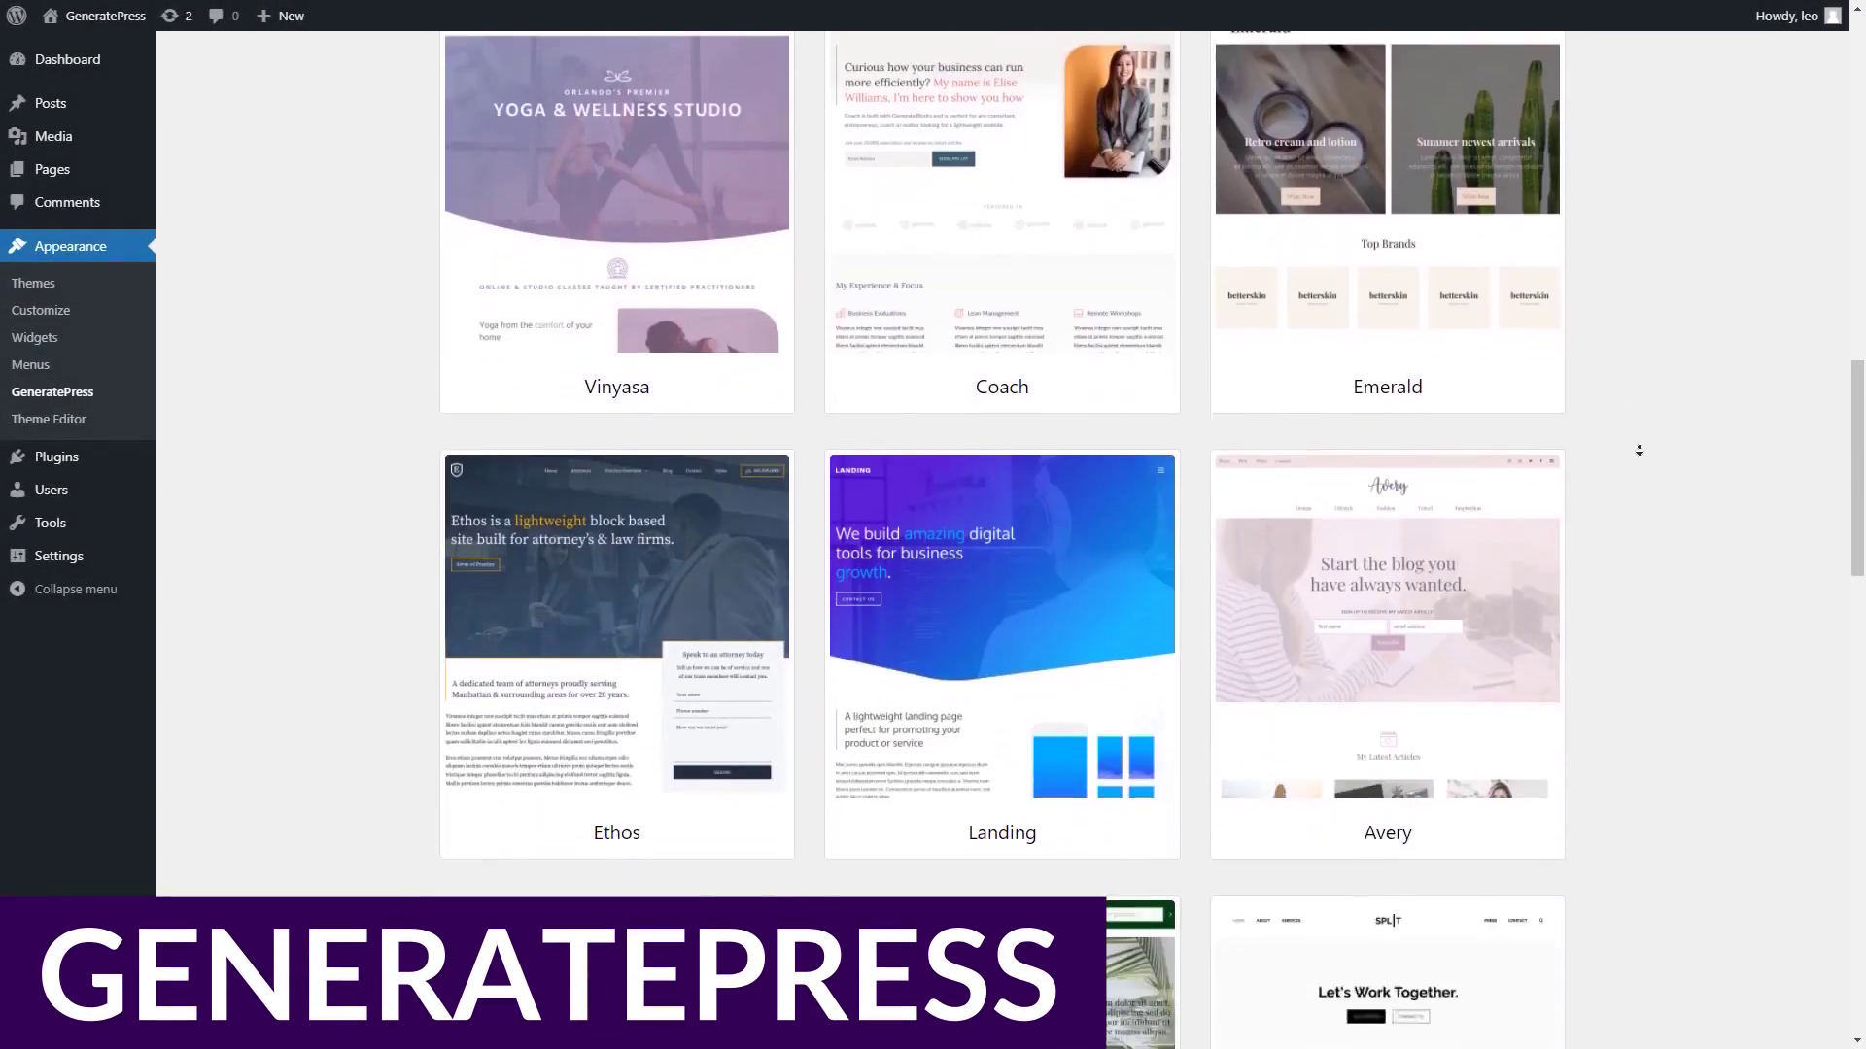
scroll(1638, 428, "down", 1)
scroll(1633, 366, "up", 4)
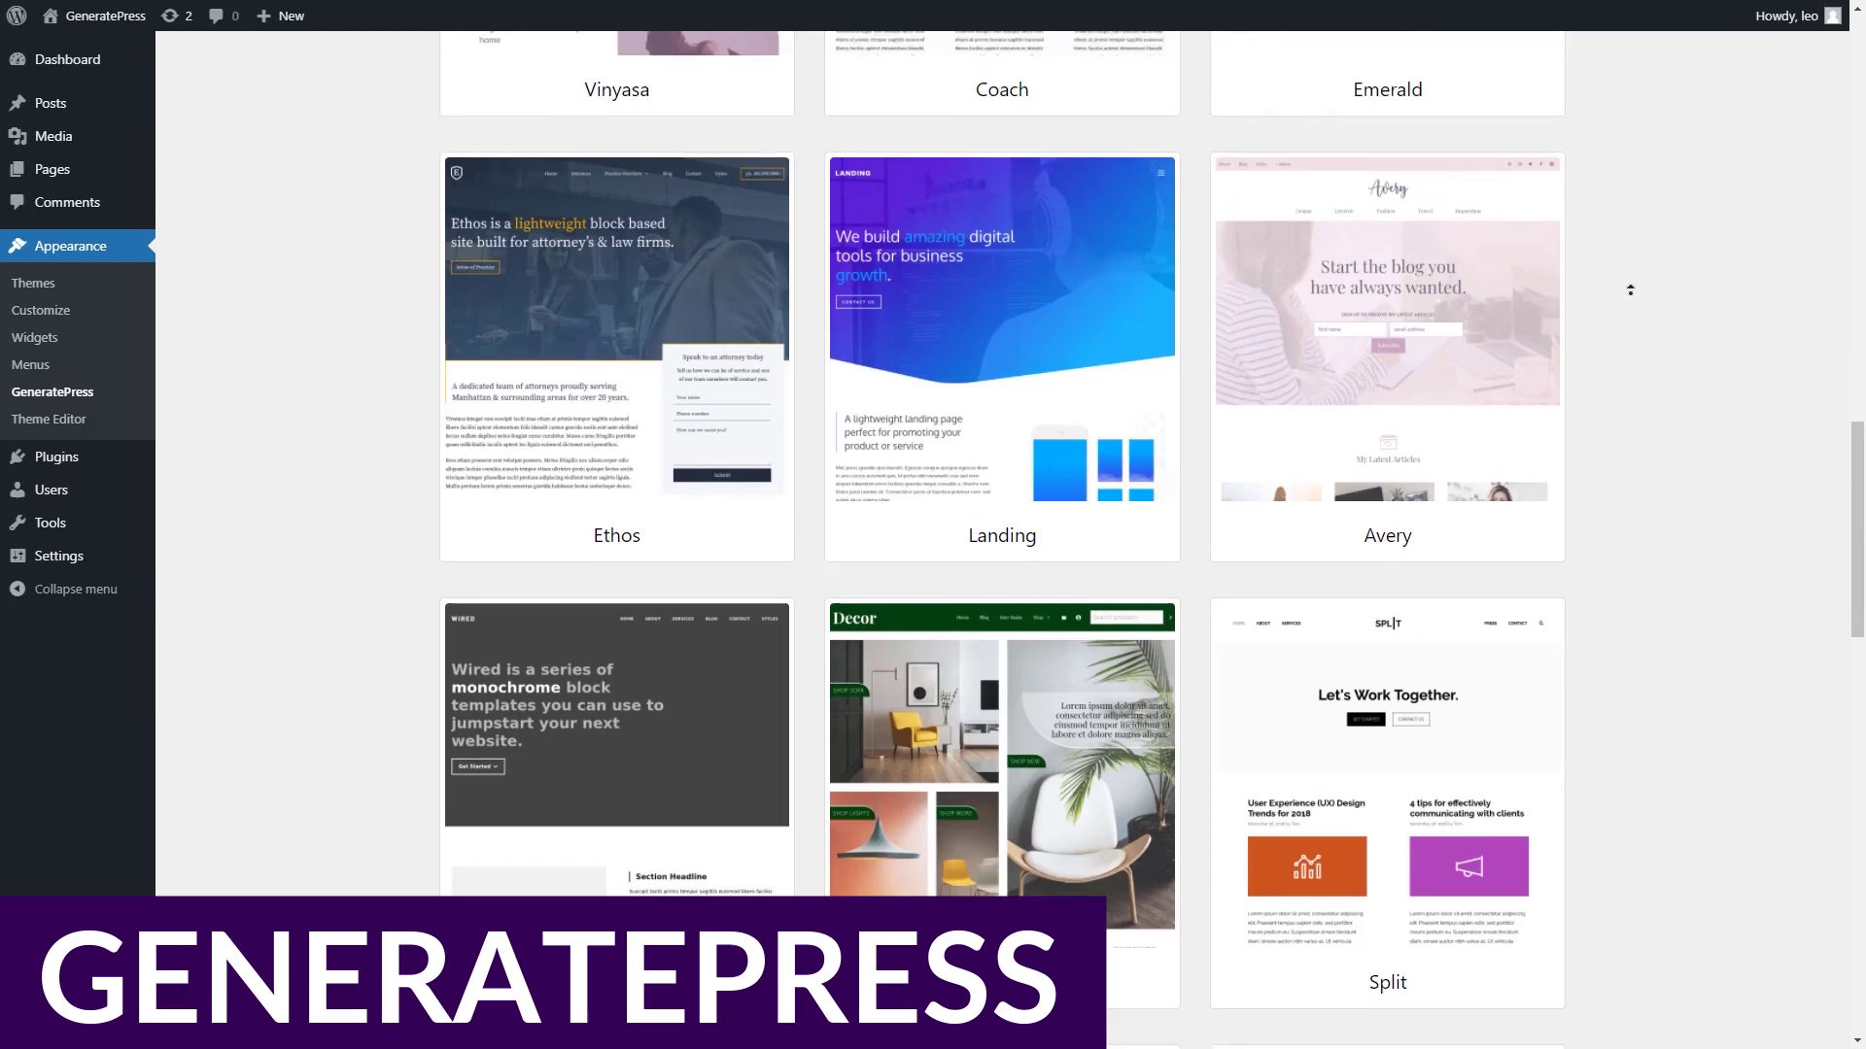
scroll(1630, 286, "up", 20)
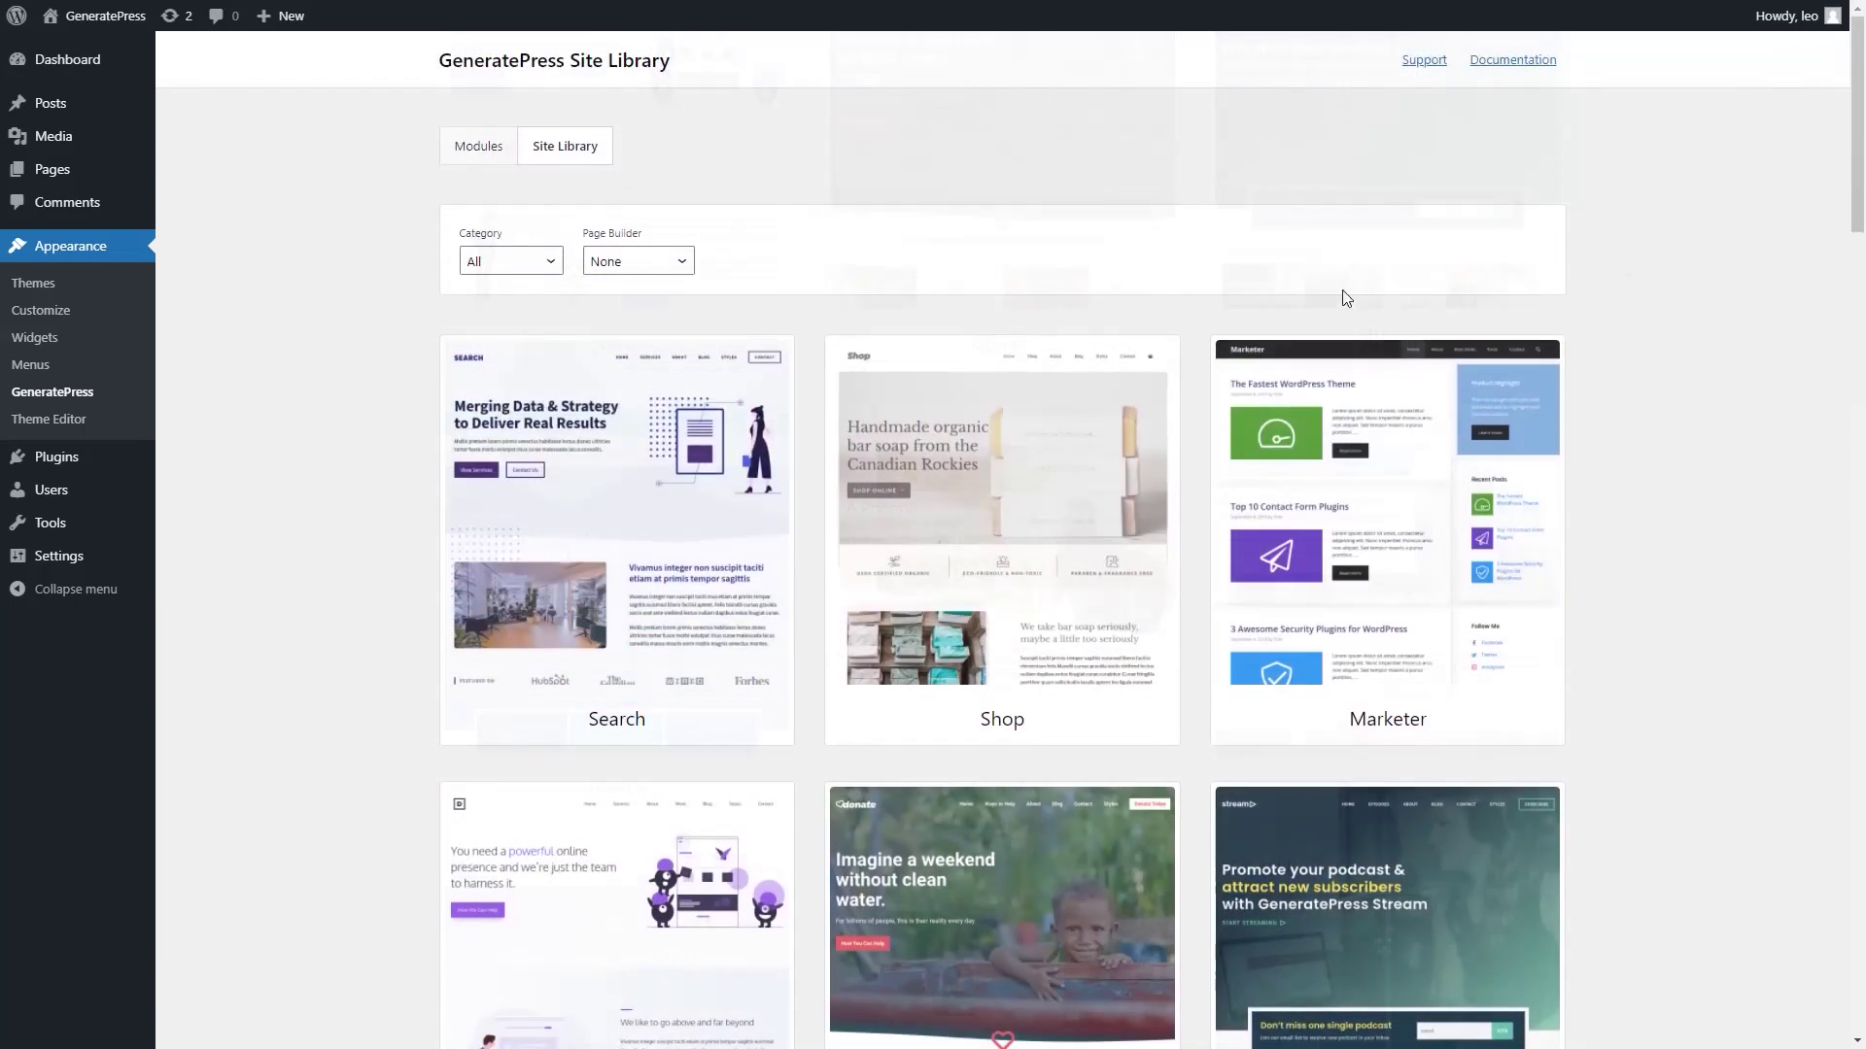
Step: Import the Search starter site from the GeneratePress Site Library and view the imported site
left_click(725, 467)
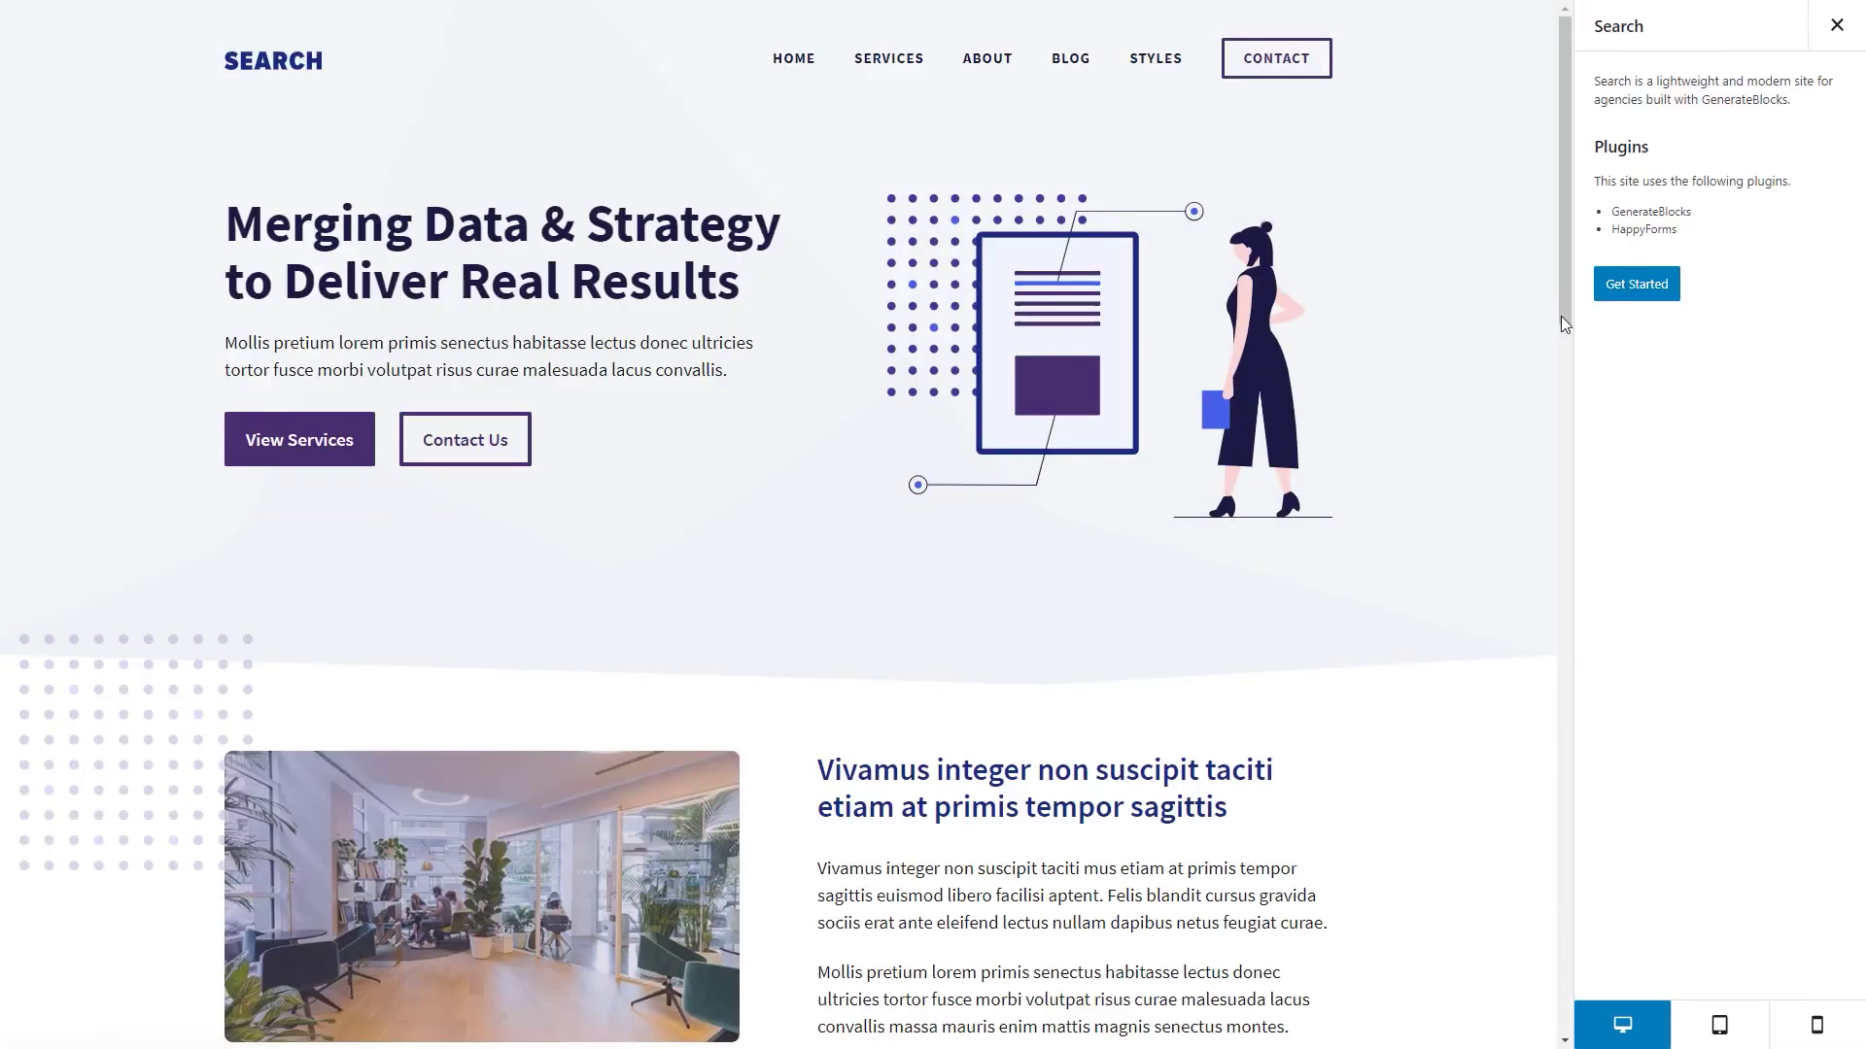
left_click(1614, 289)
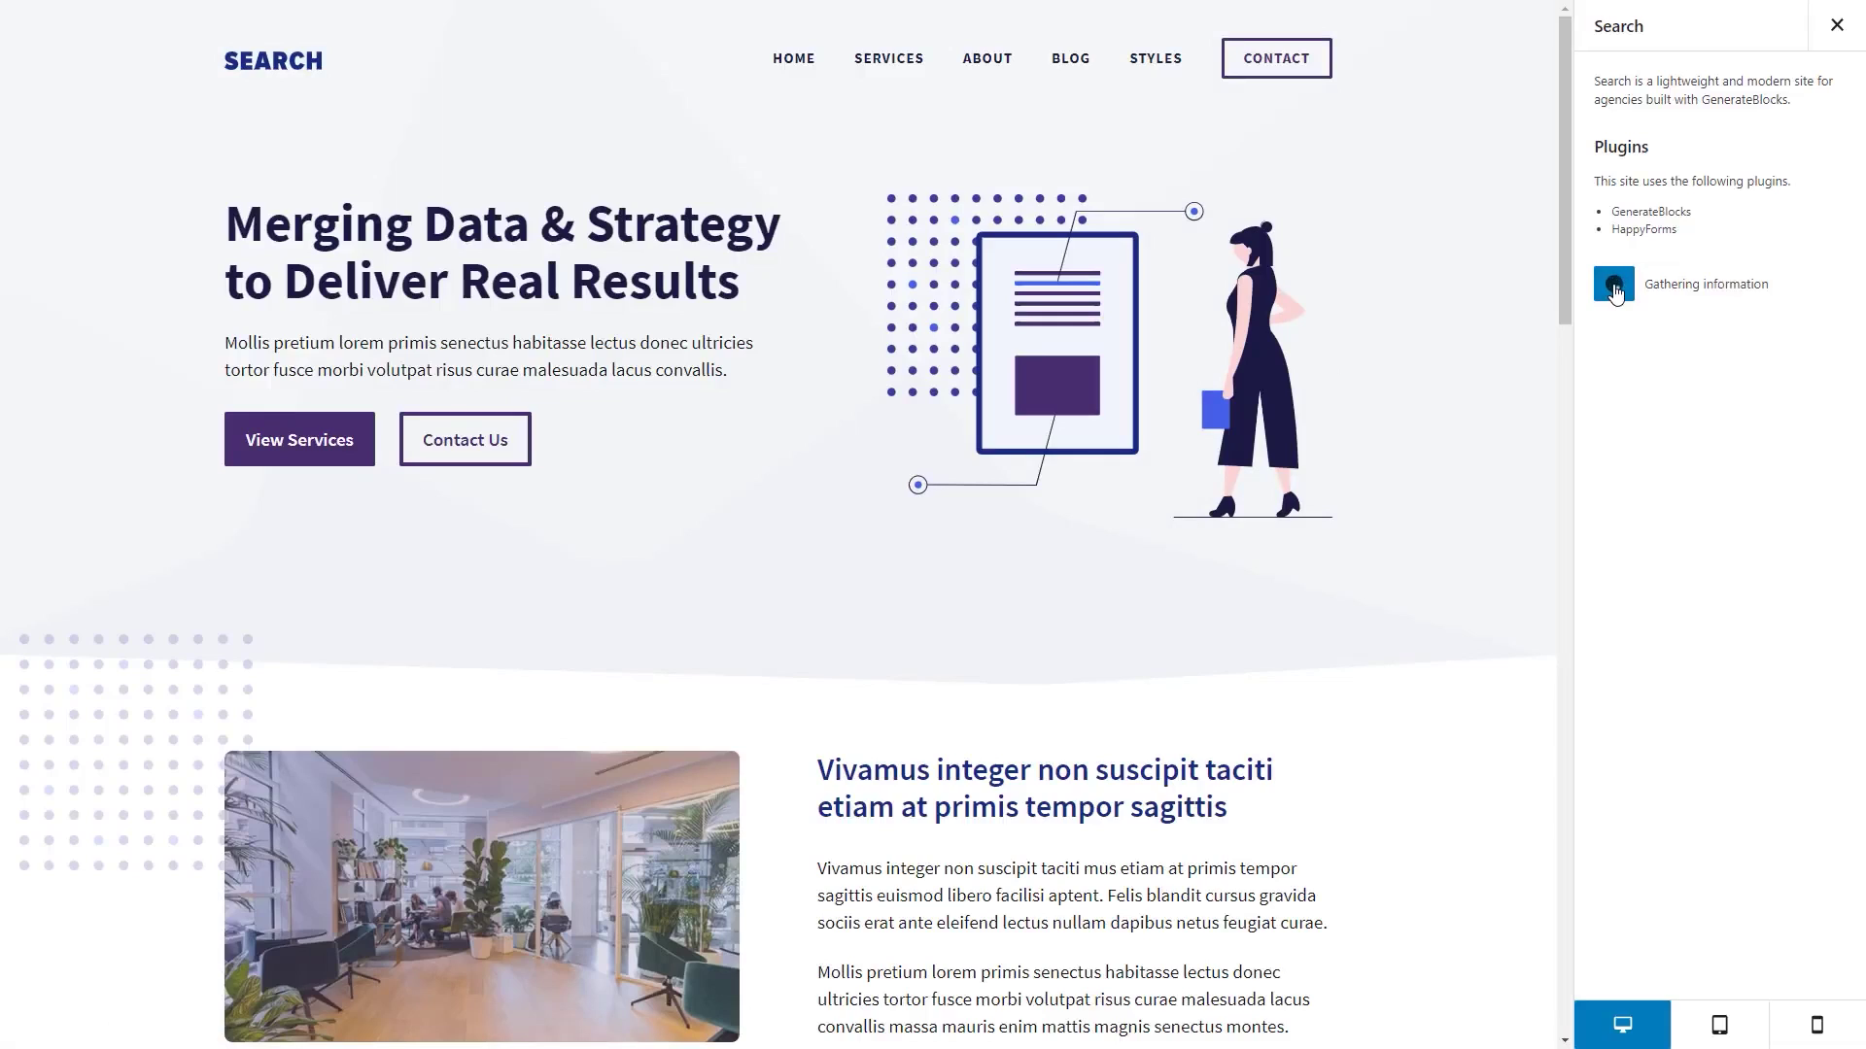
left_click(1613, 486)
left_click(1630, 546)
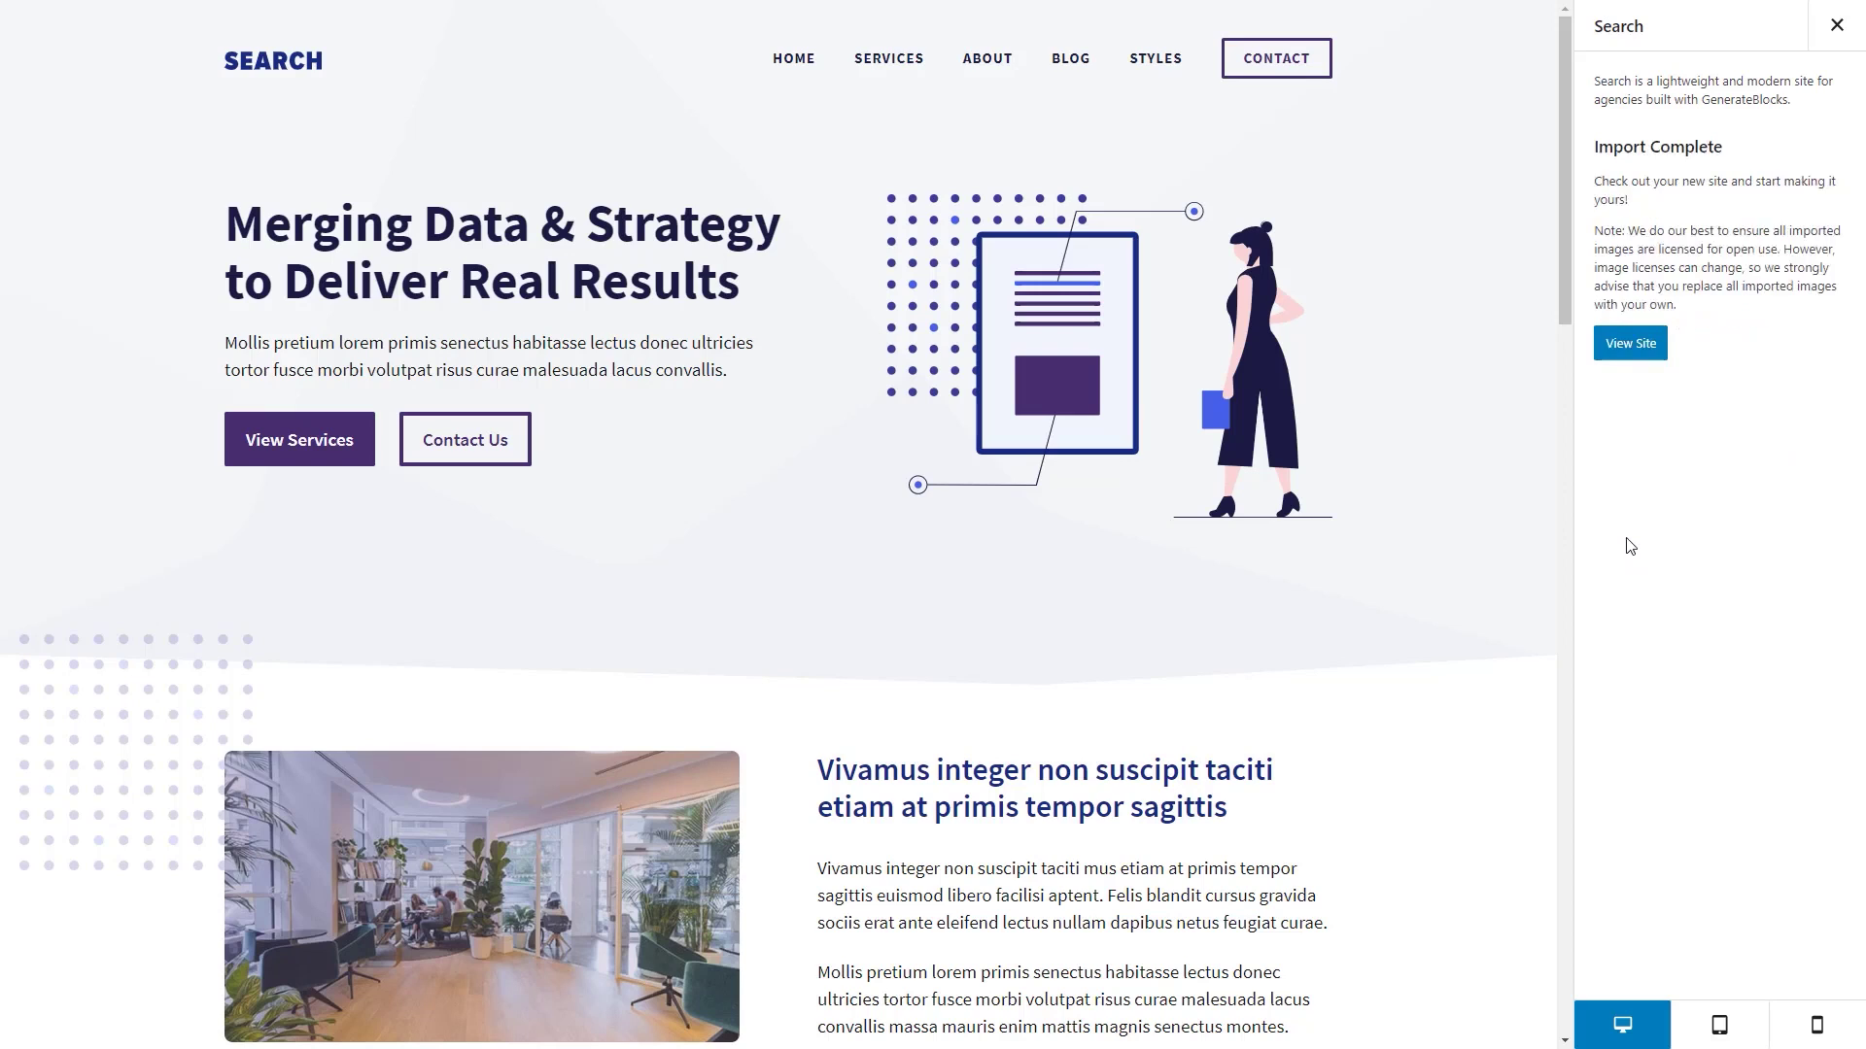
left_click(1632, 350)
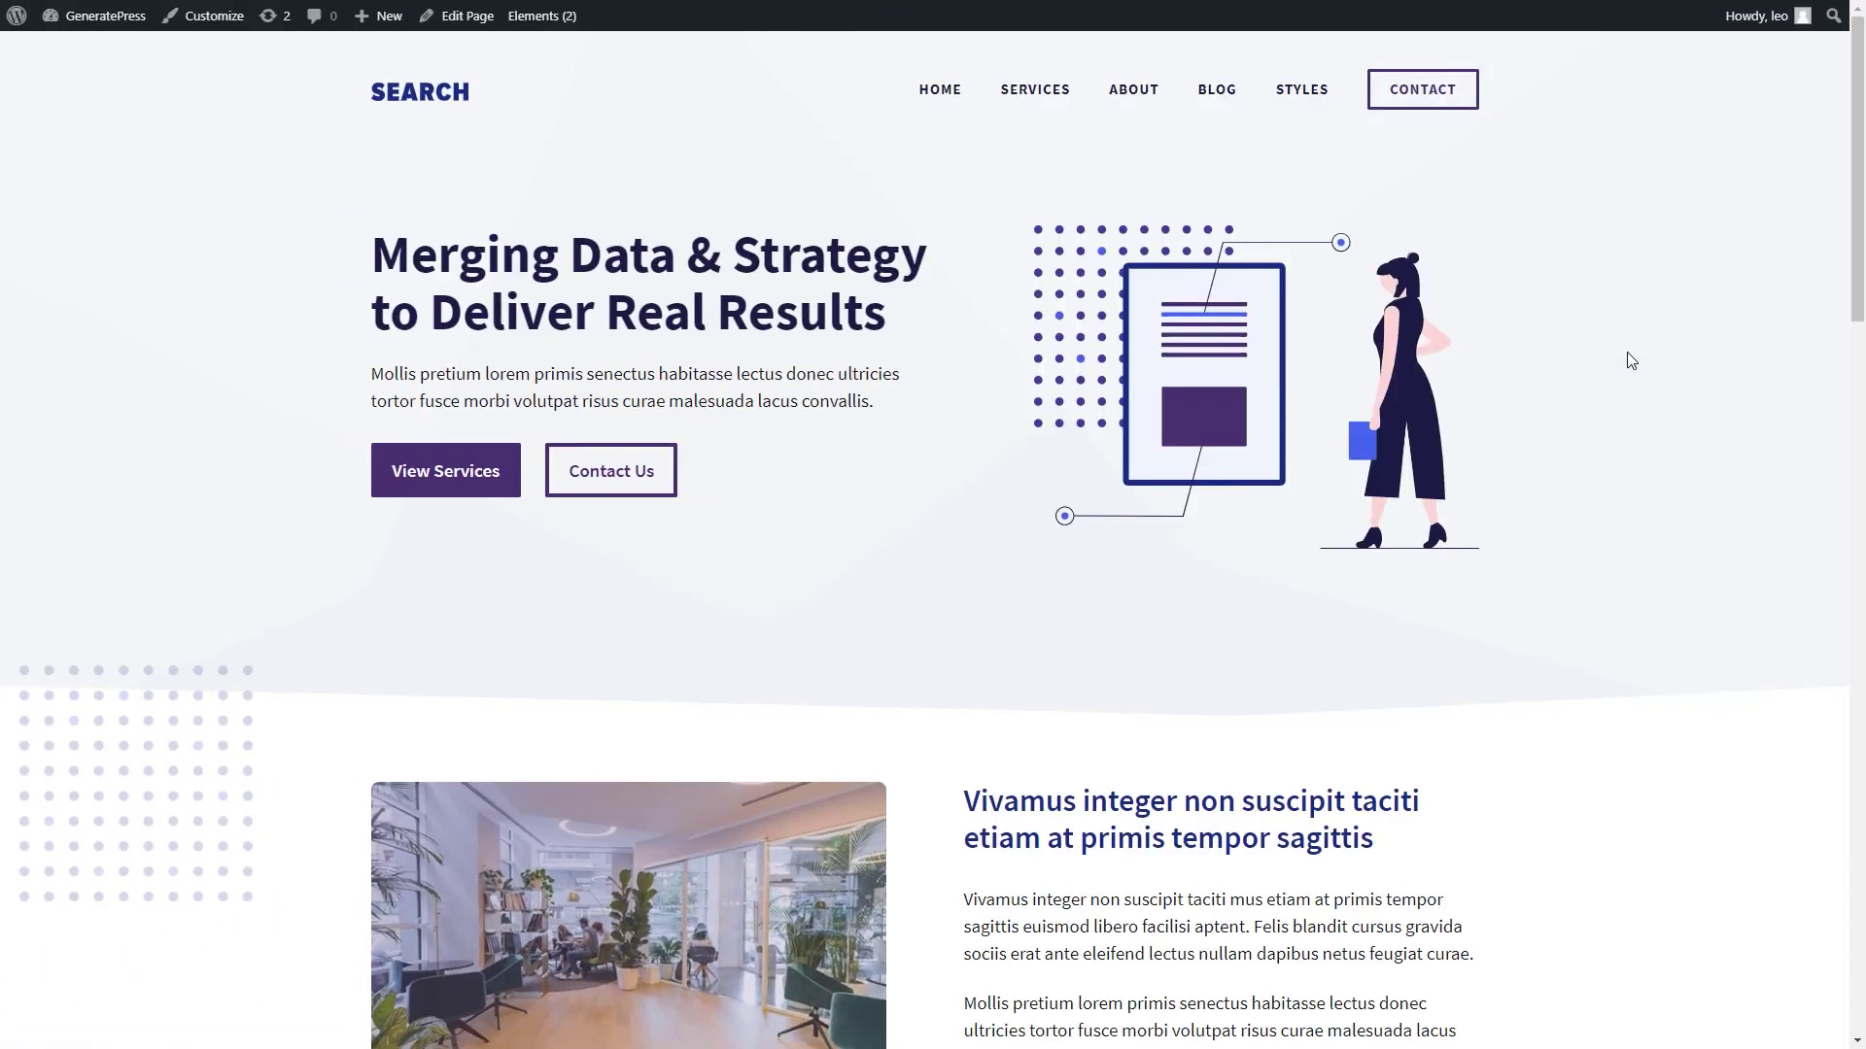
Step: Open the imported Home page for editing and replace the hero headline with "Your Custom Headline"
left_click(467, 17)
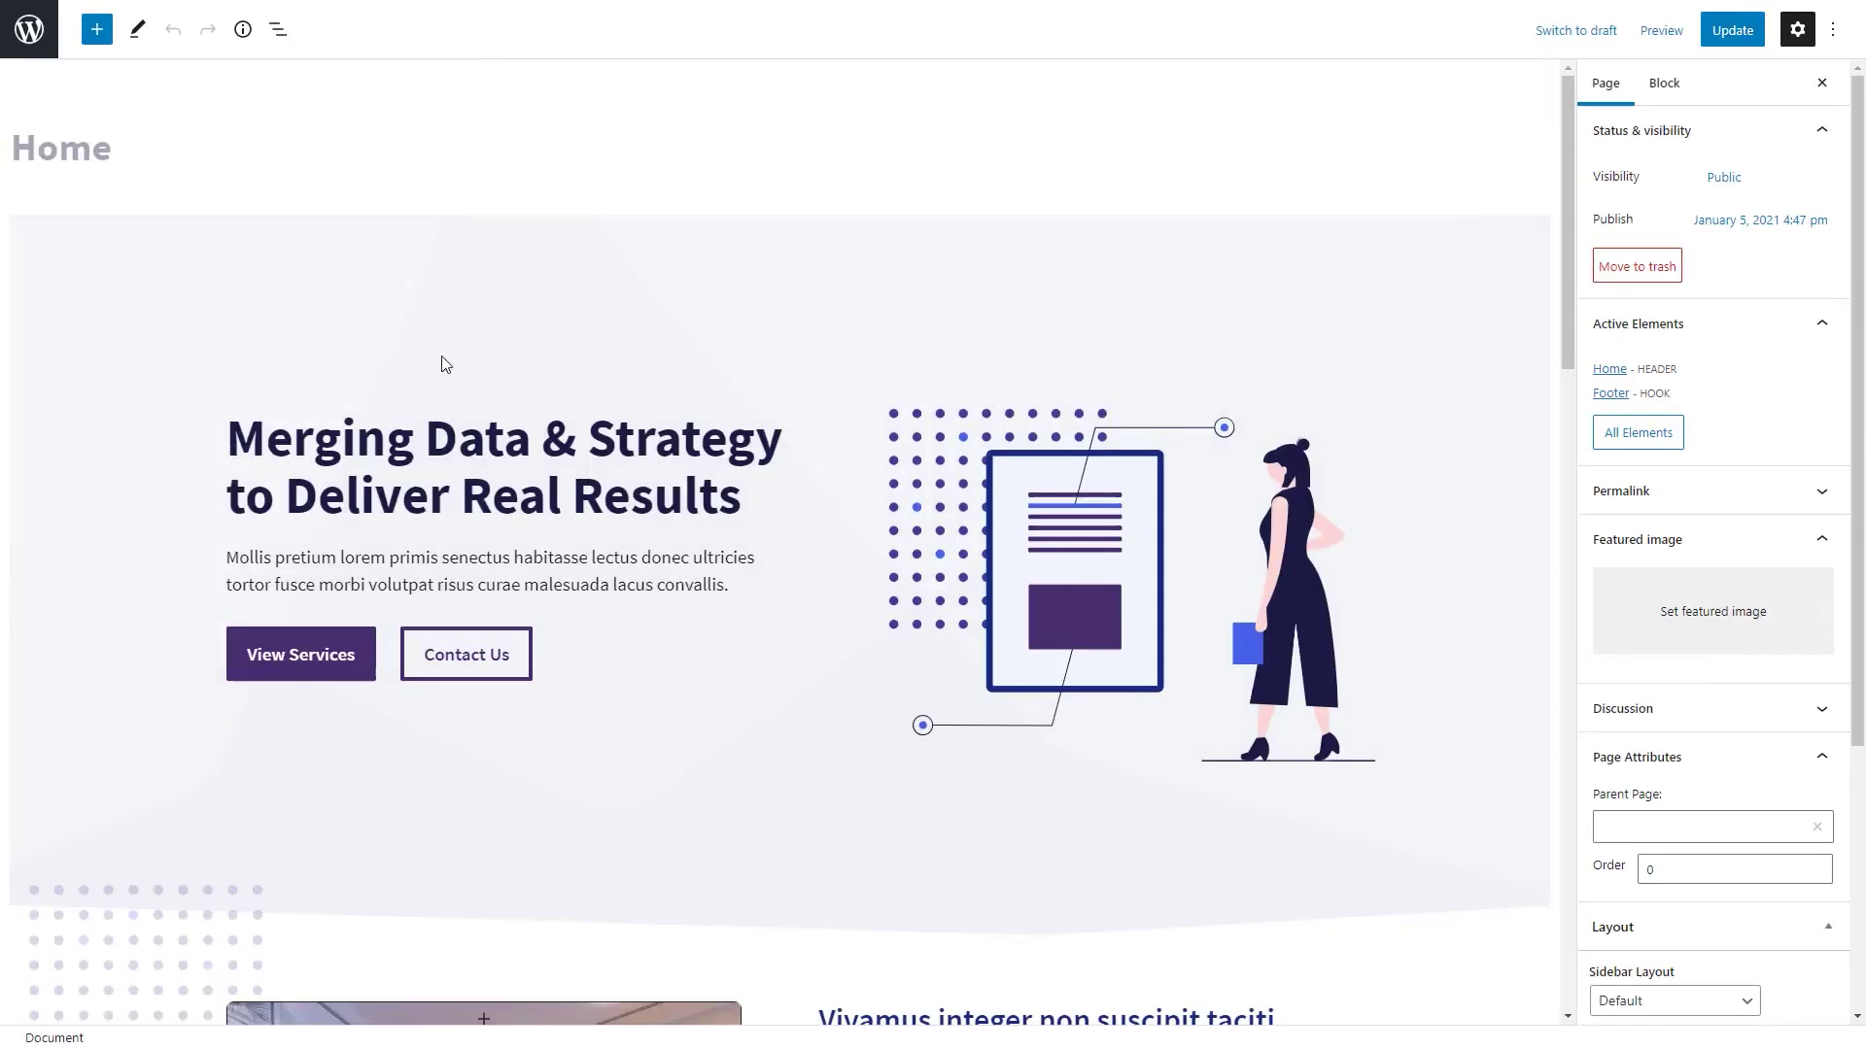
double_click(445, 445)
triple_click(444, 445)
type("Your Custom Headline")
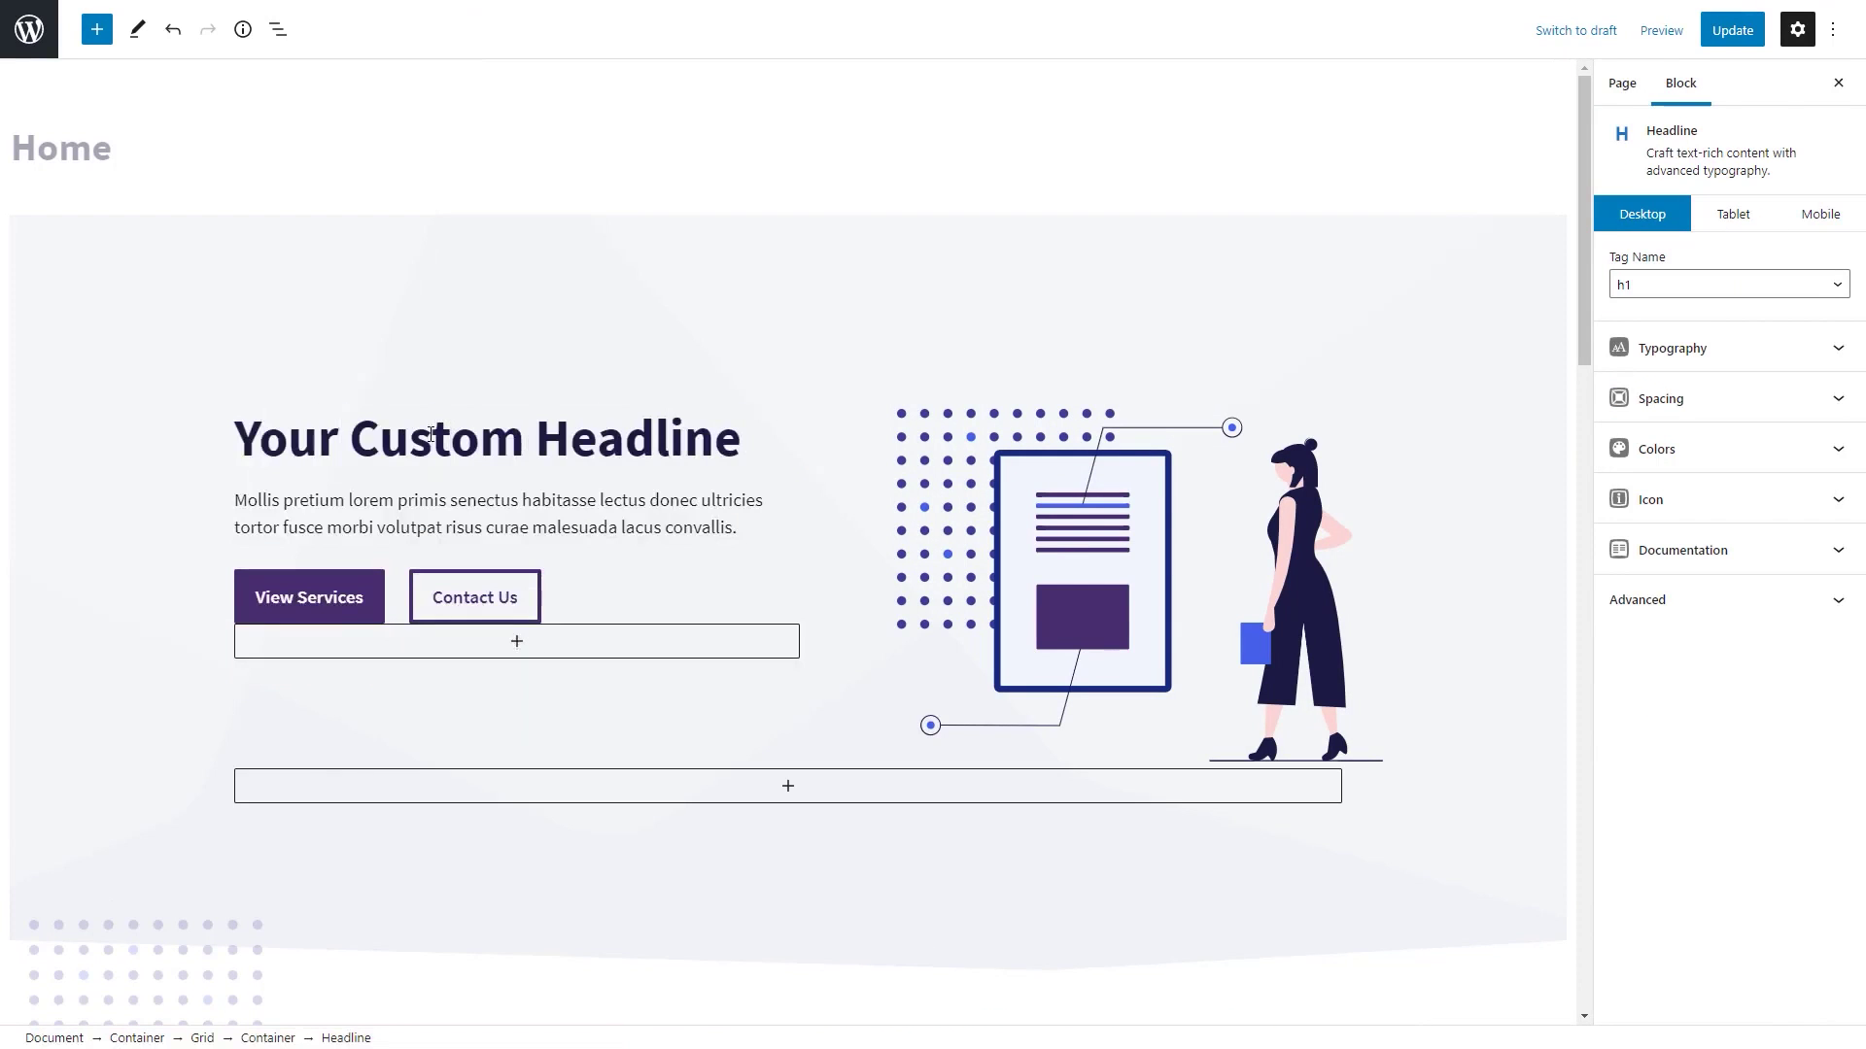
Step: Change the View Services button's normal background color to the blue preset swatch
left_click(325, 597)
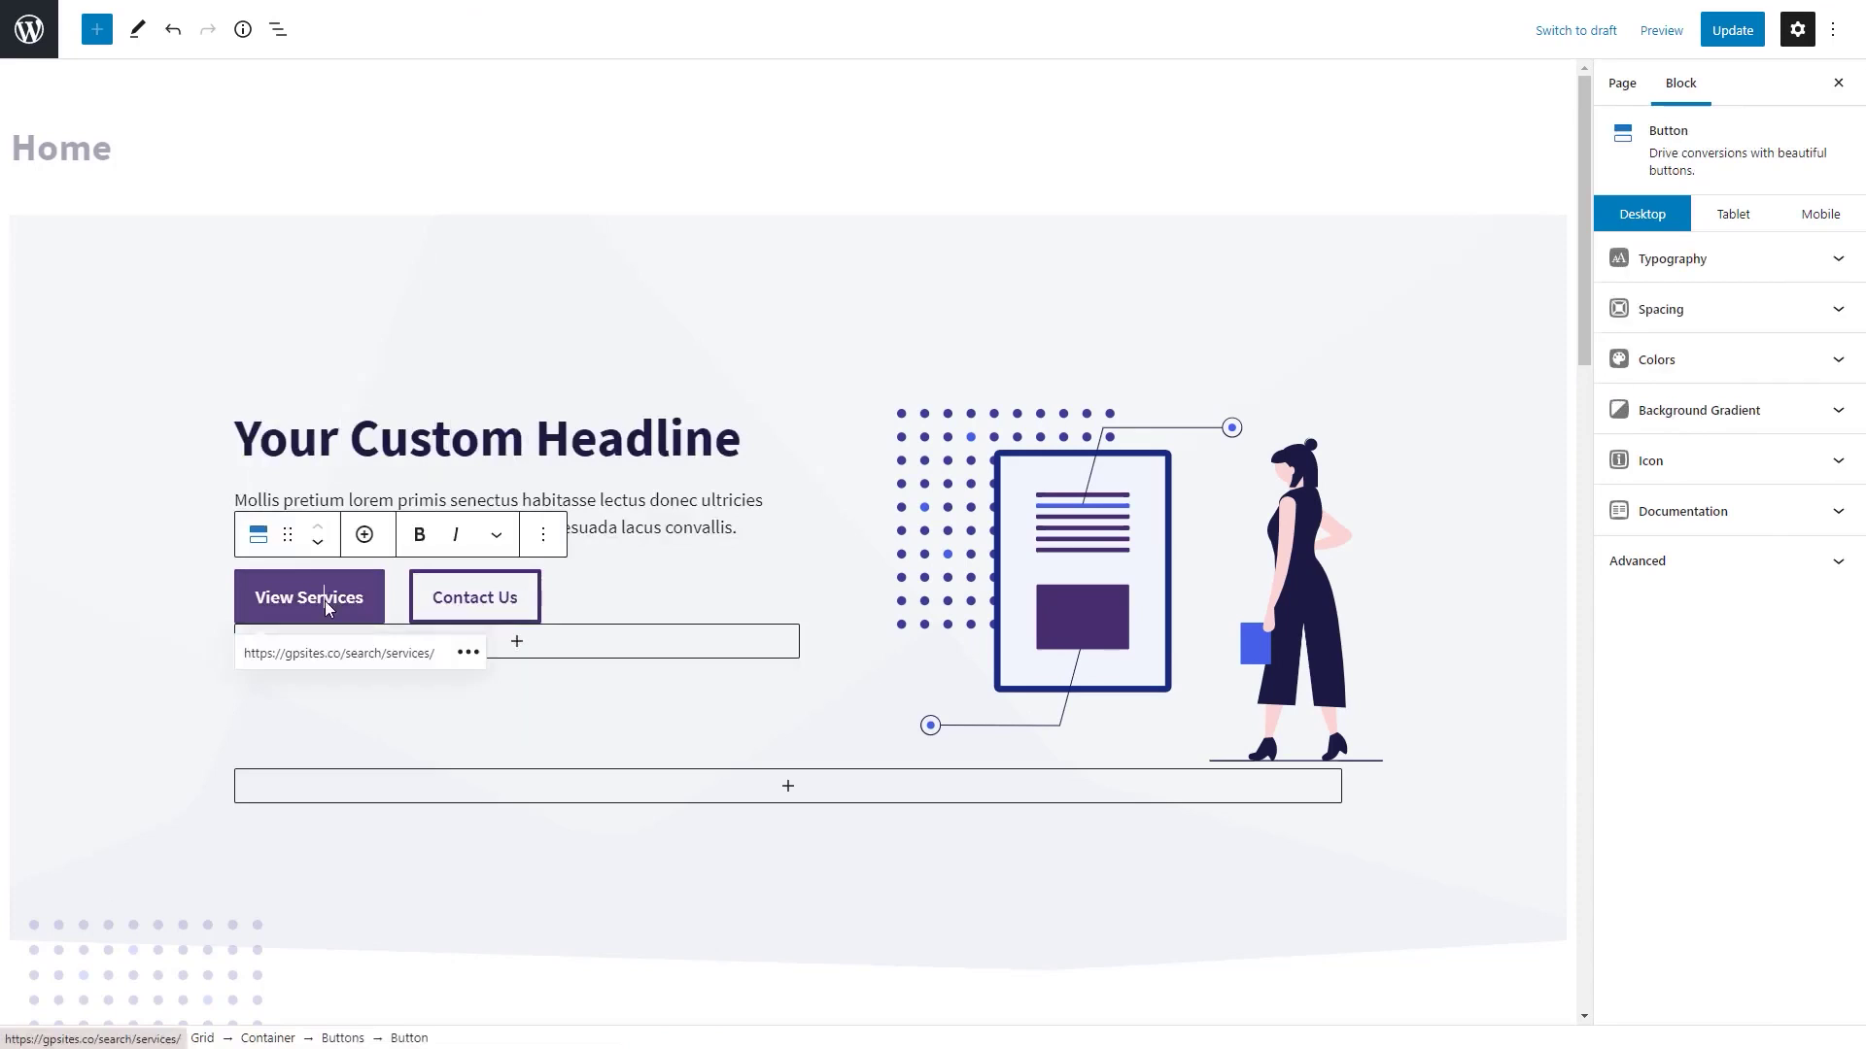
left_click(1657, 359)
left_click(1836, 447)
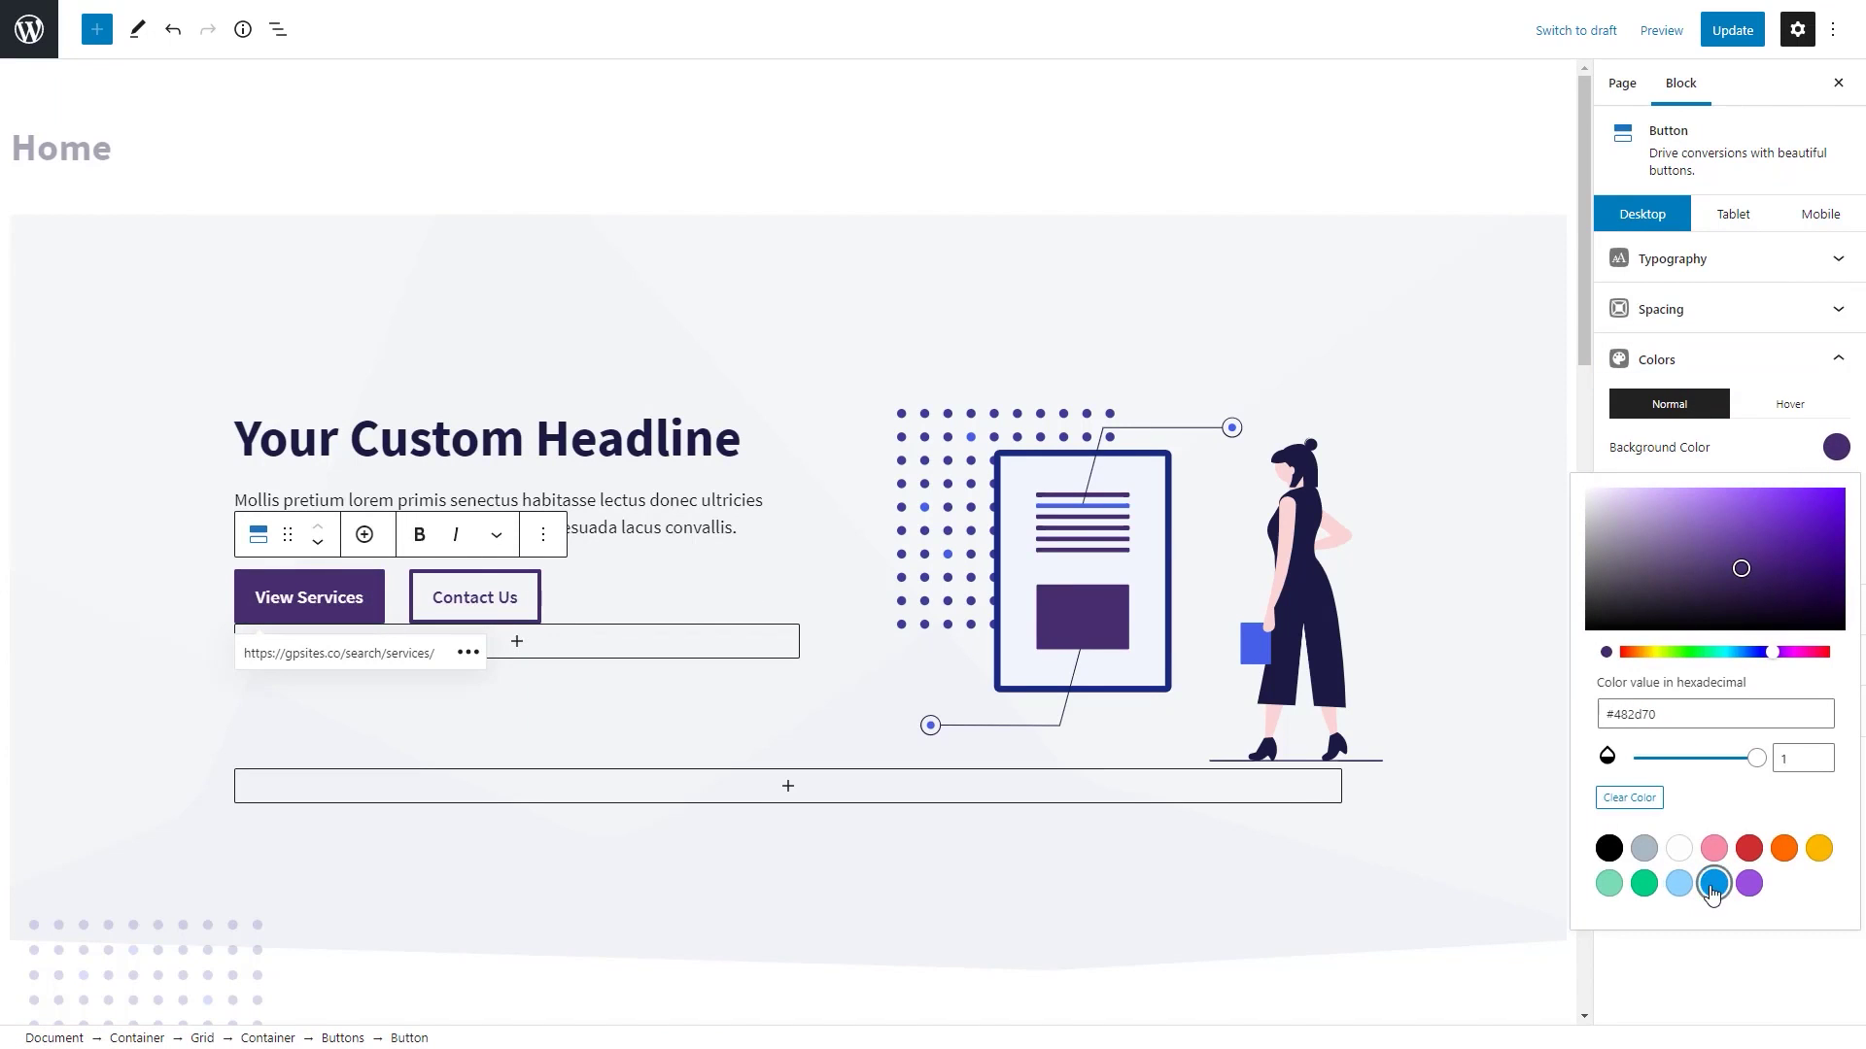
left_click(1713, 884)
Step: Set the Contact Us button's normal text color and border color to the same blue preset
left_click(476, 597)
left_click(1733, 362)
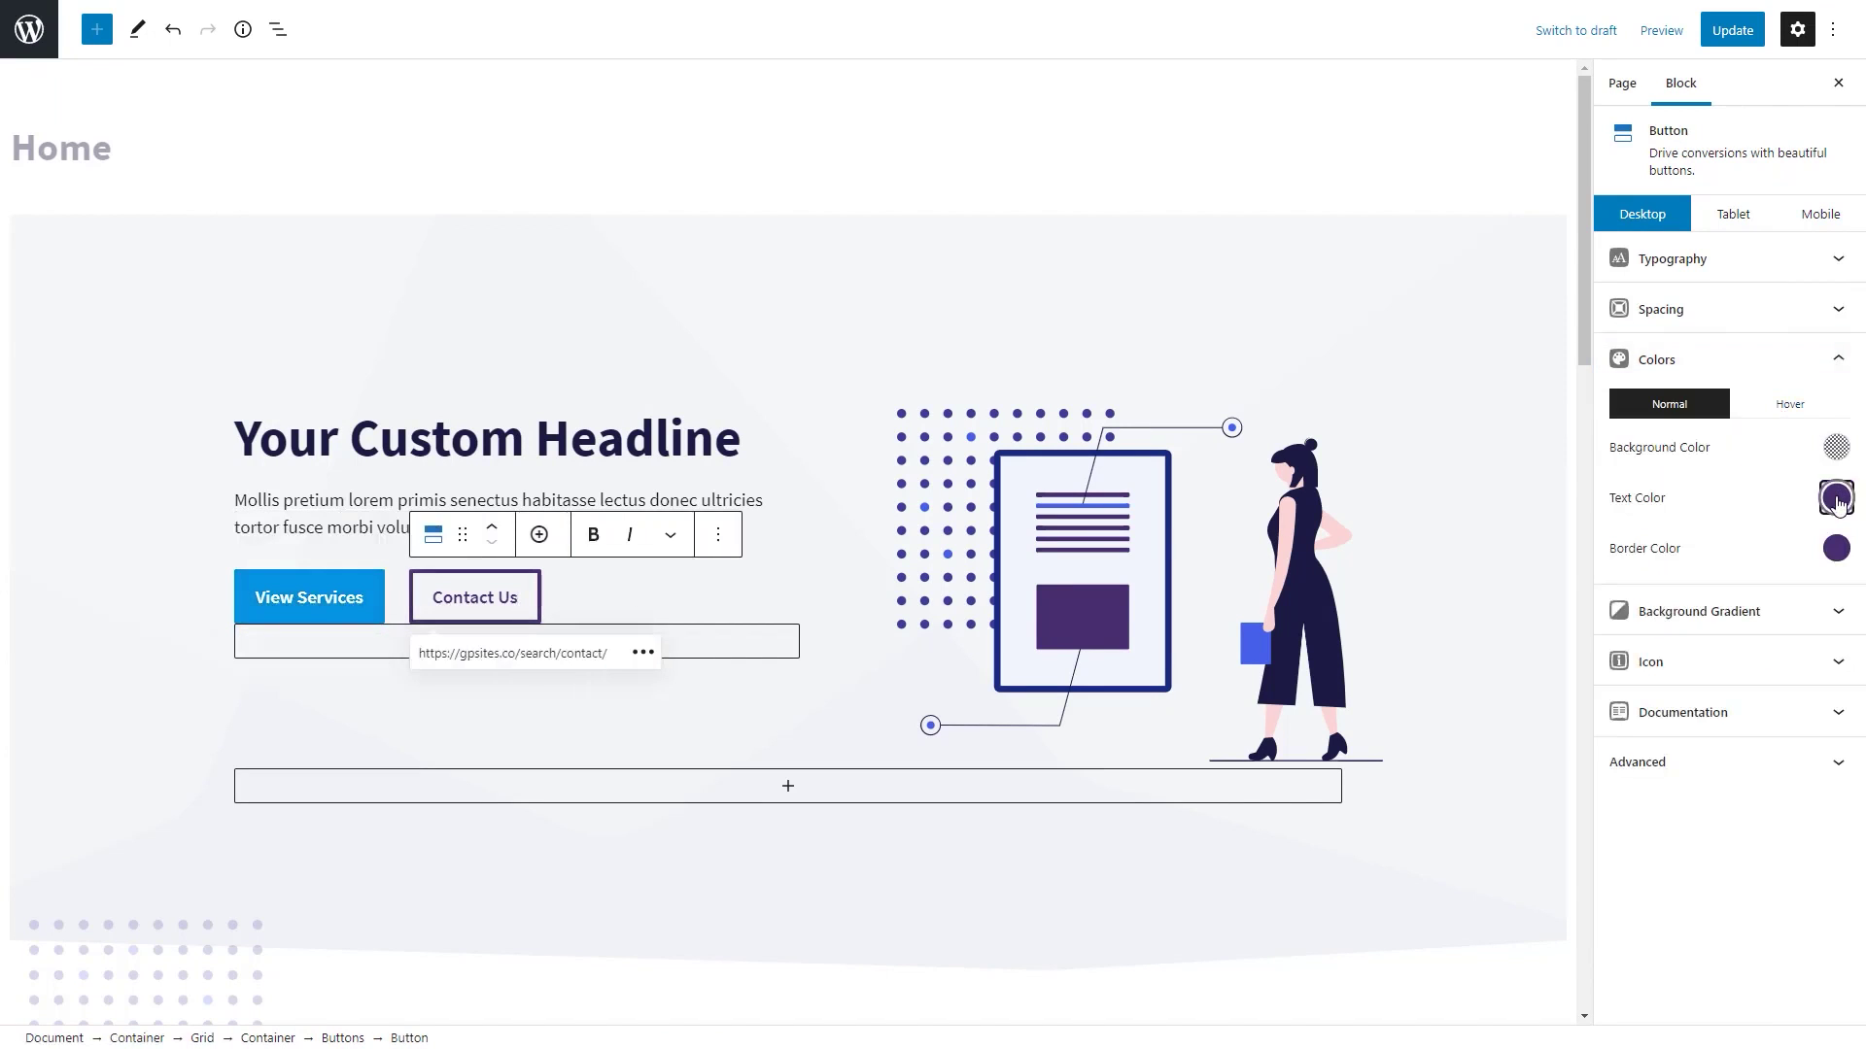
left_click(1836, 497)
left_click(1713, 427)
left_click(1835, 548)
left_click(1836, 548)
left_click(1713, 476)
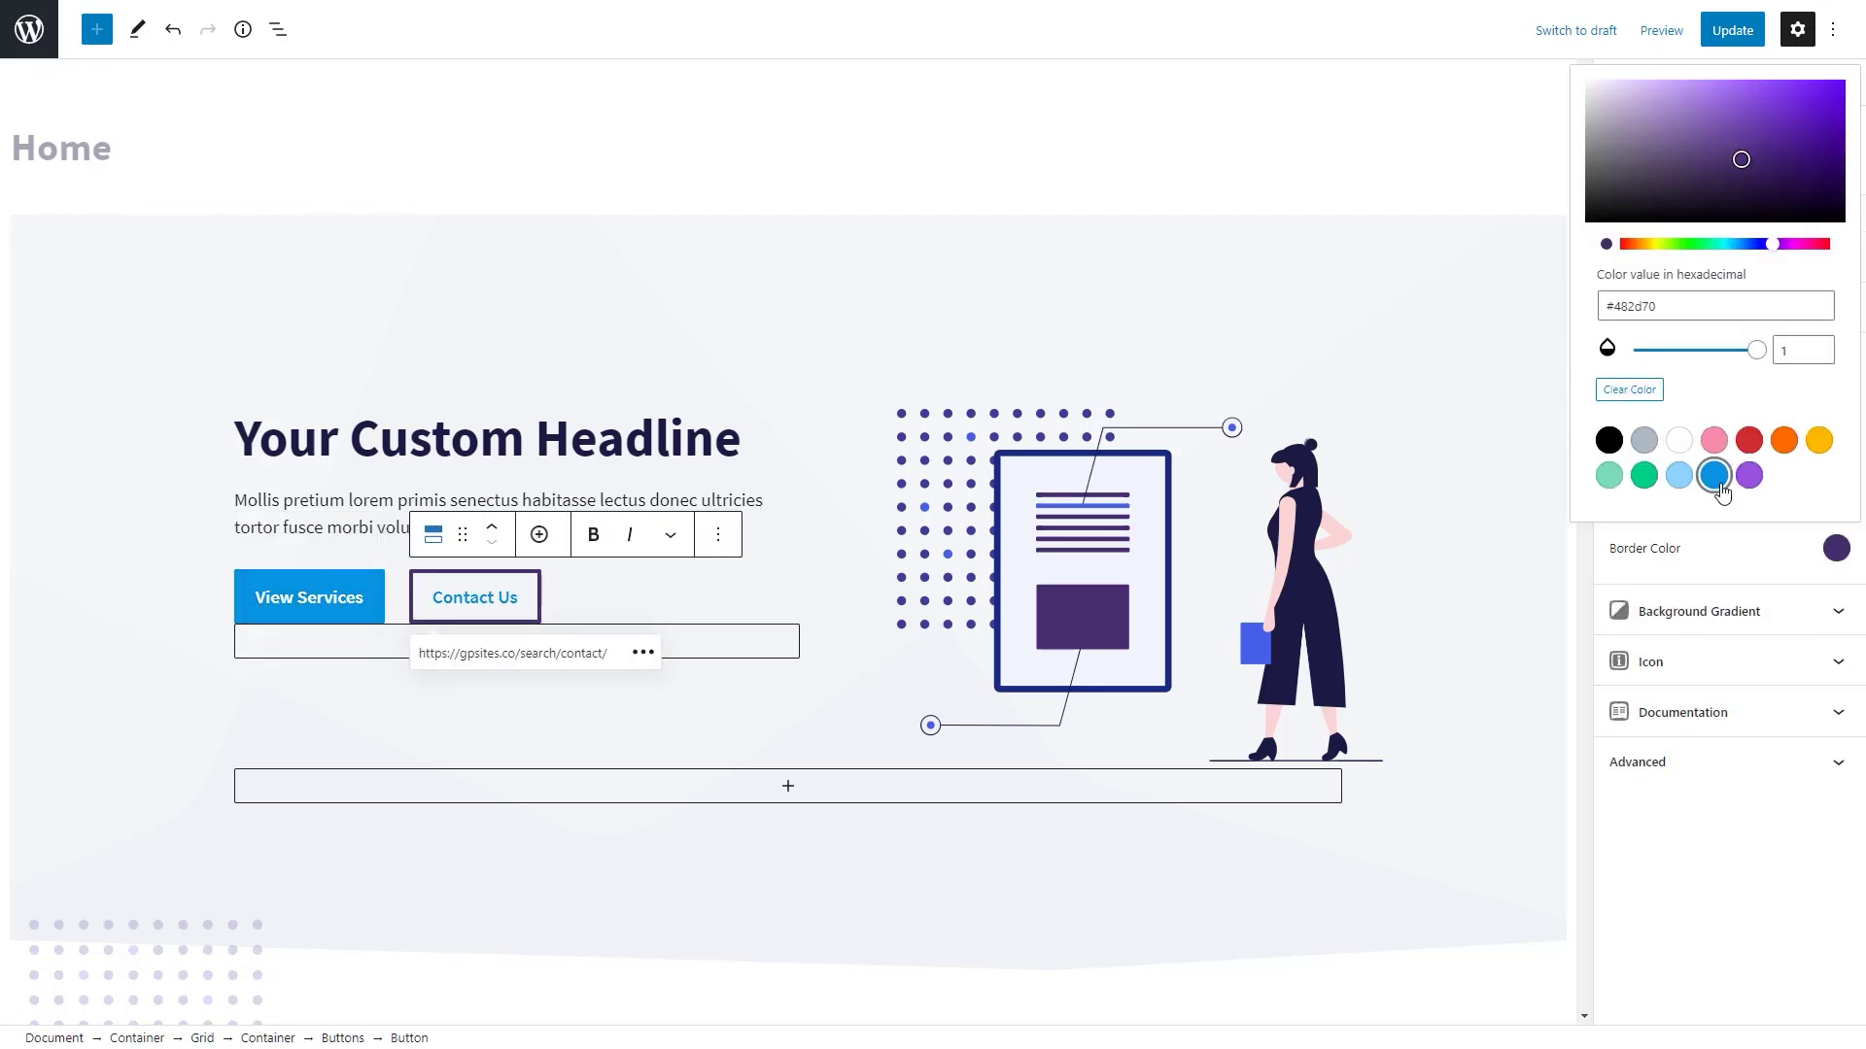
Step: Swap the hero illustration for the blue phone graphic with the leaning man and update the page
left_click(1141, 518)
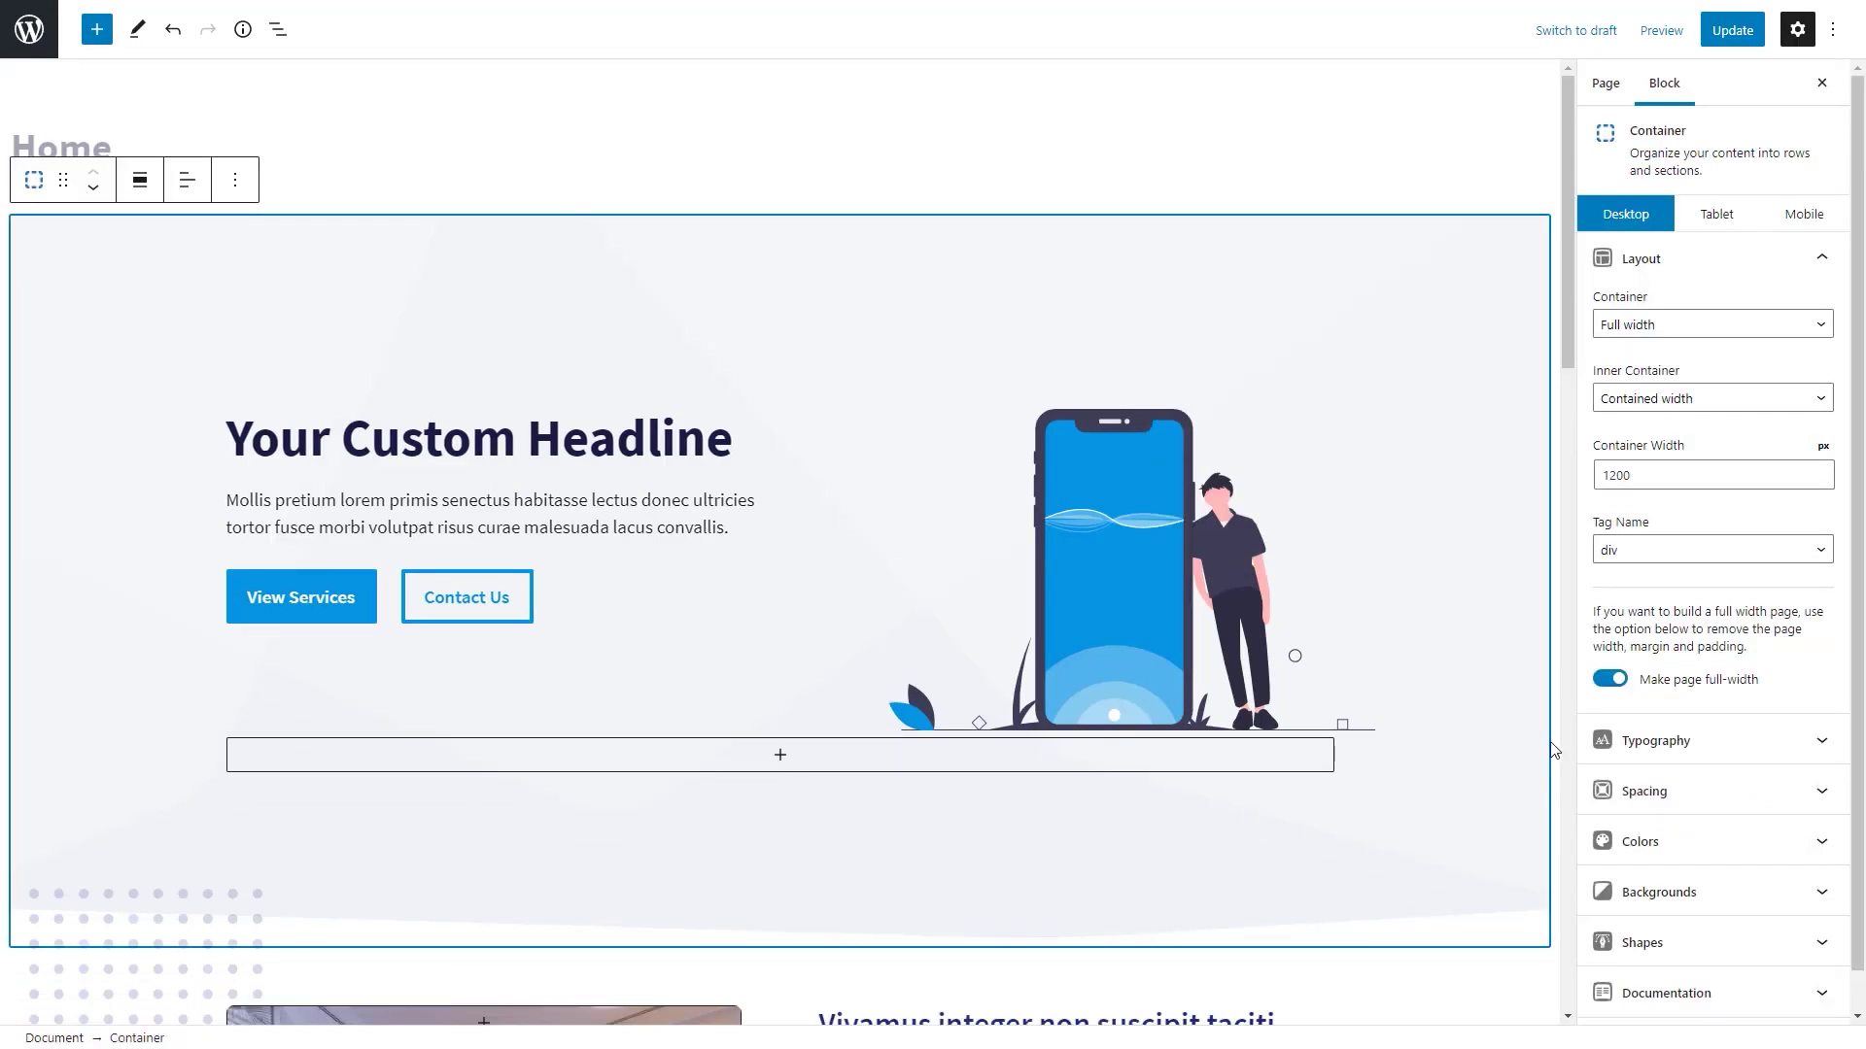
left_click(1724, 44)
left_click(178, 992)
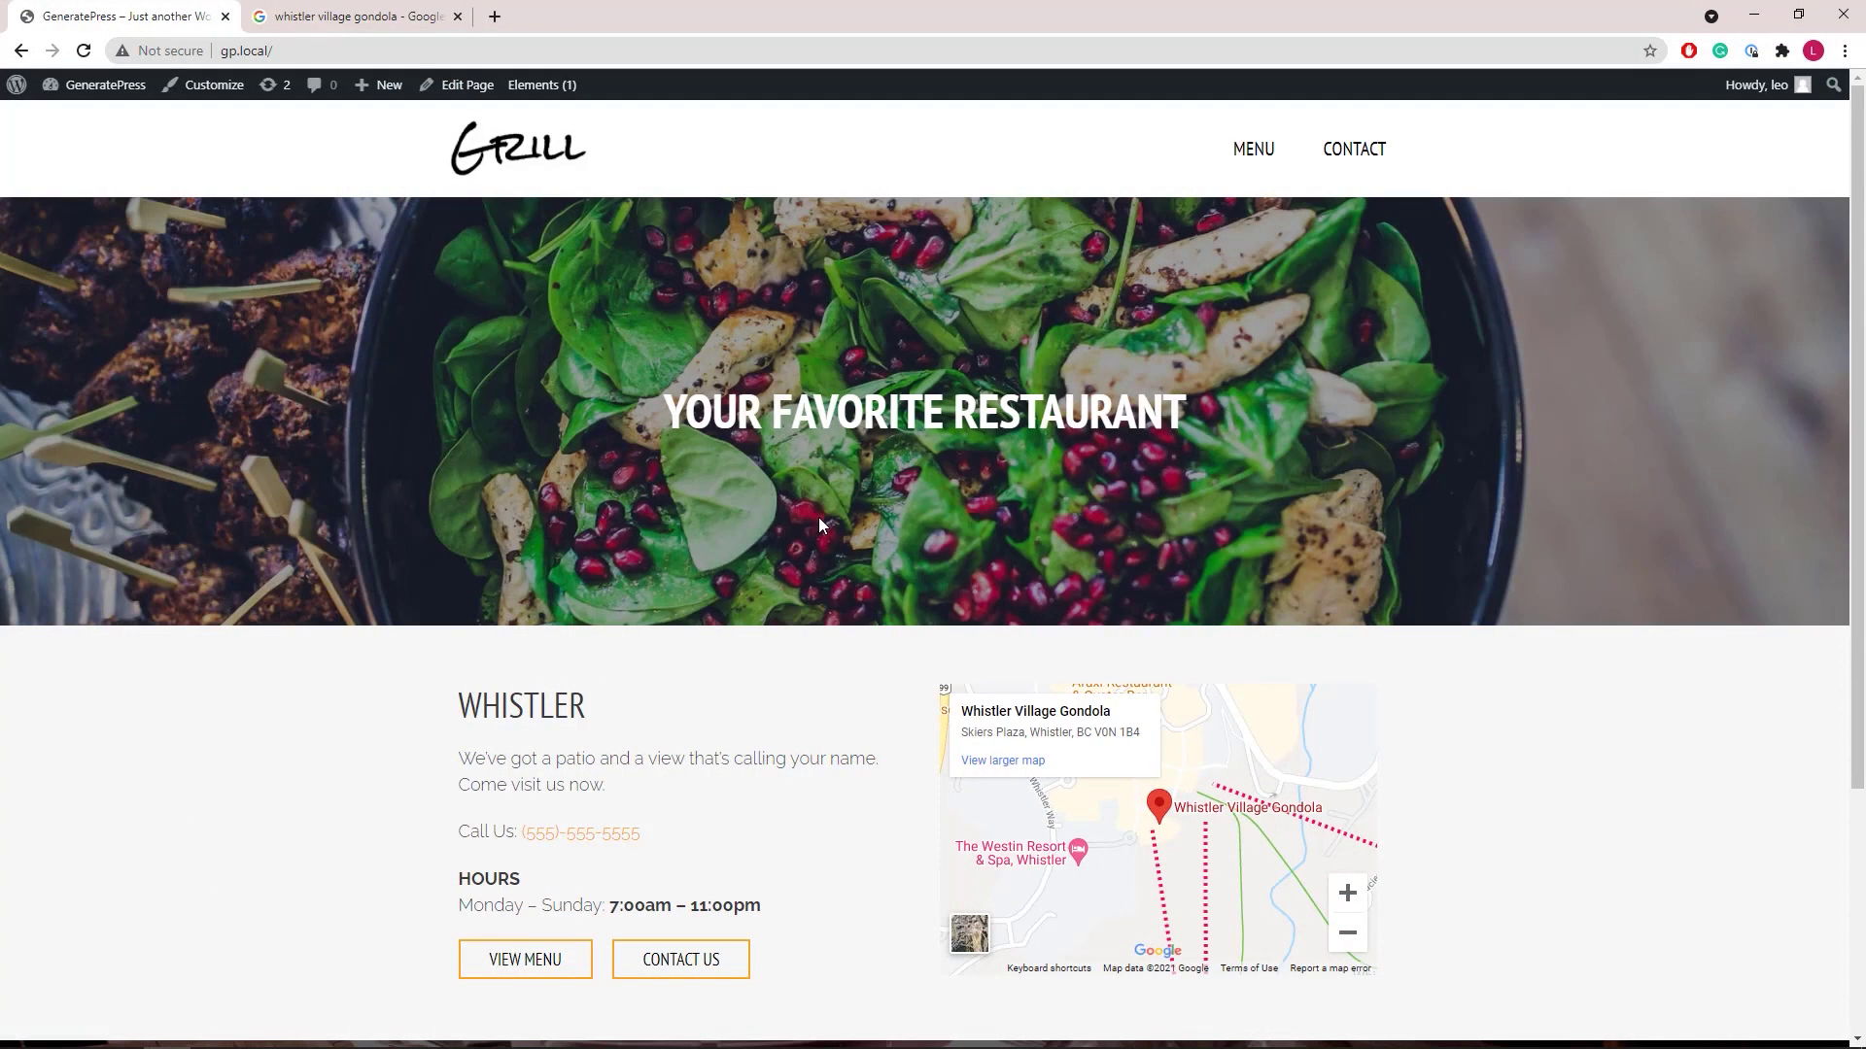
Step: Open the Grill home page's editor in a separate browser tab and examine the Whistler container through the block list
left_click(457, 85, "ctrl")
left_click(259, 19)
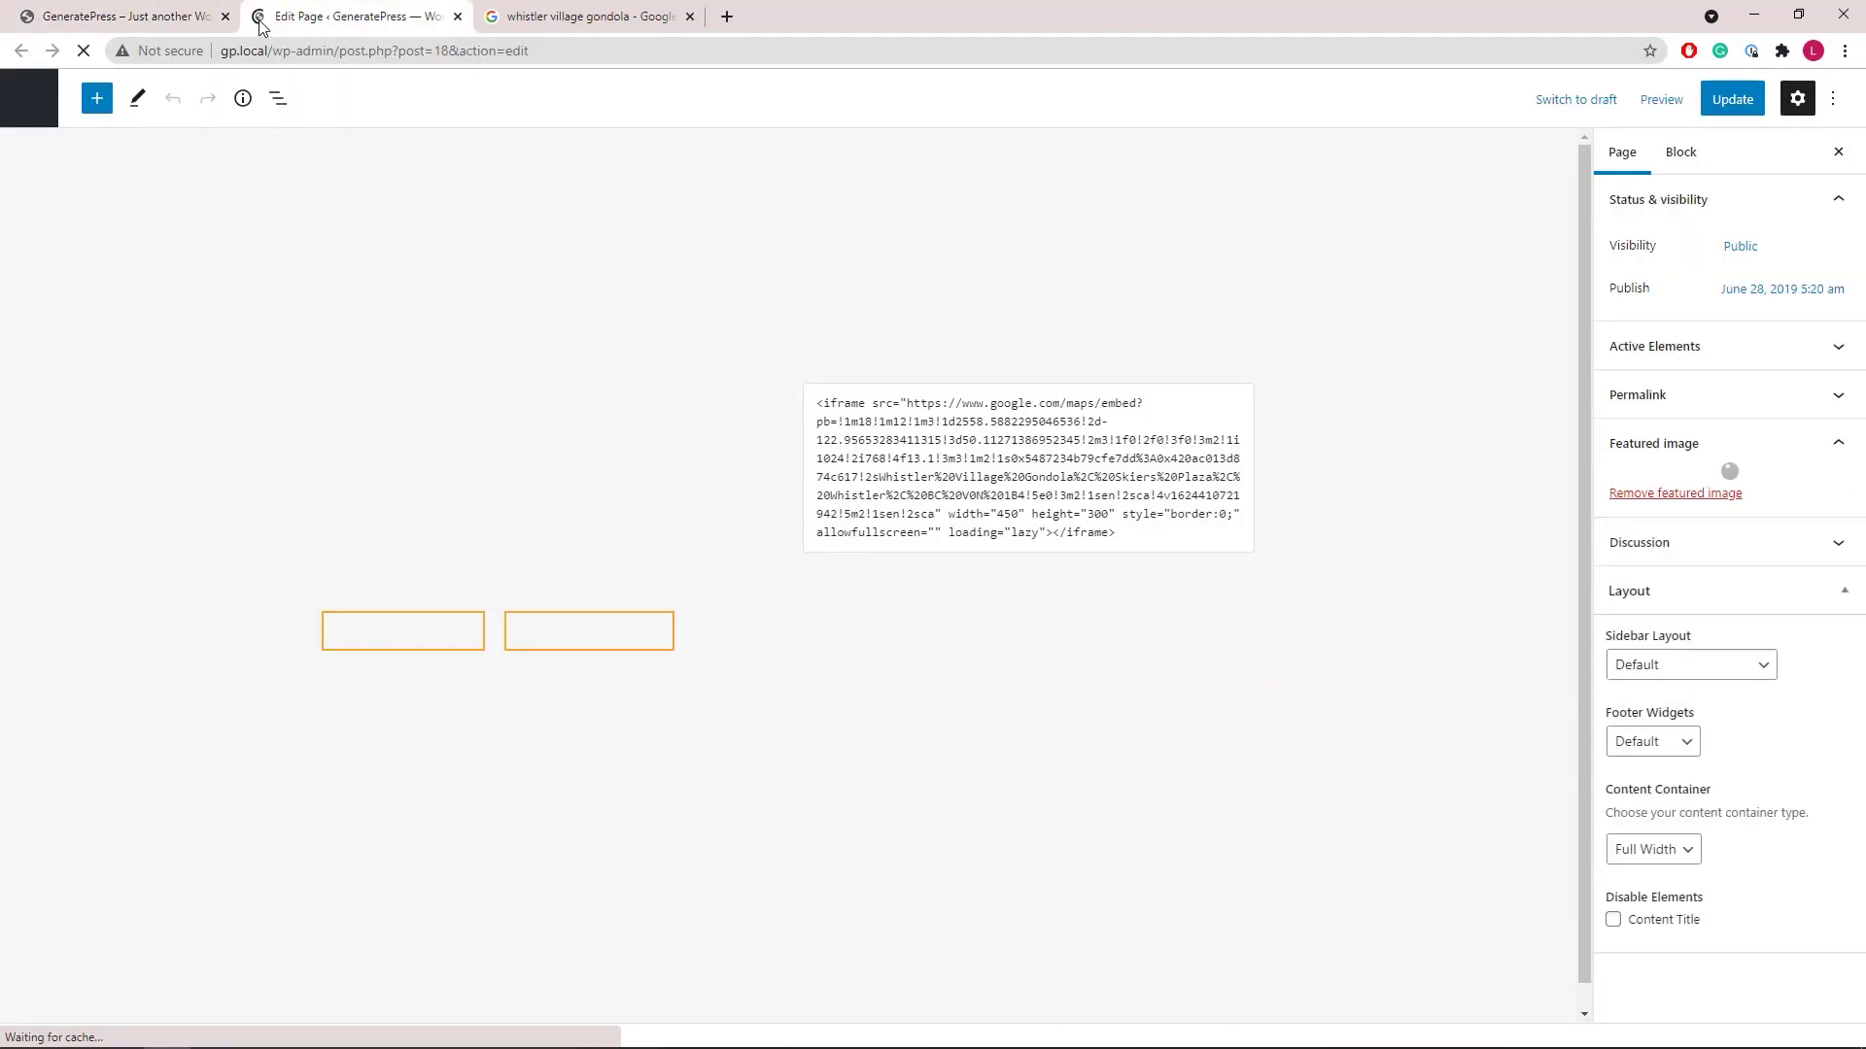
left_click(276, 103)
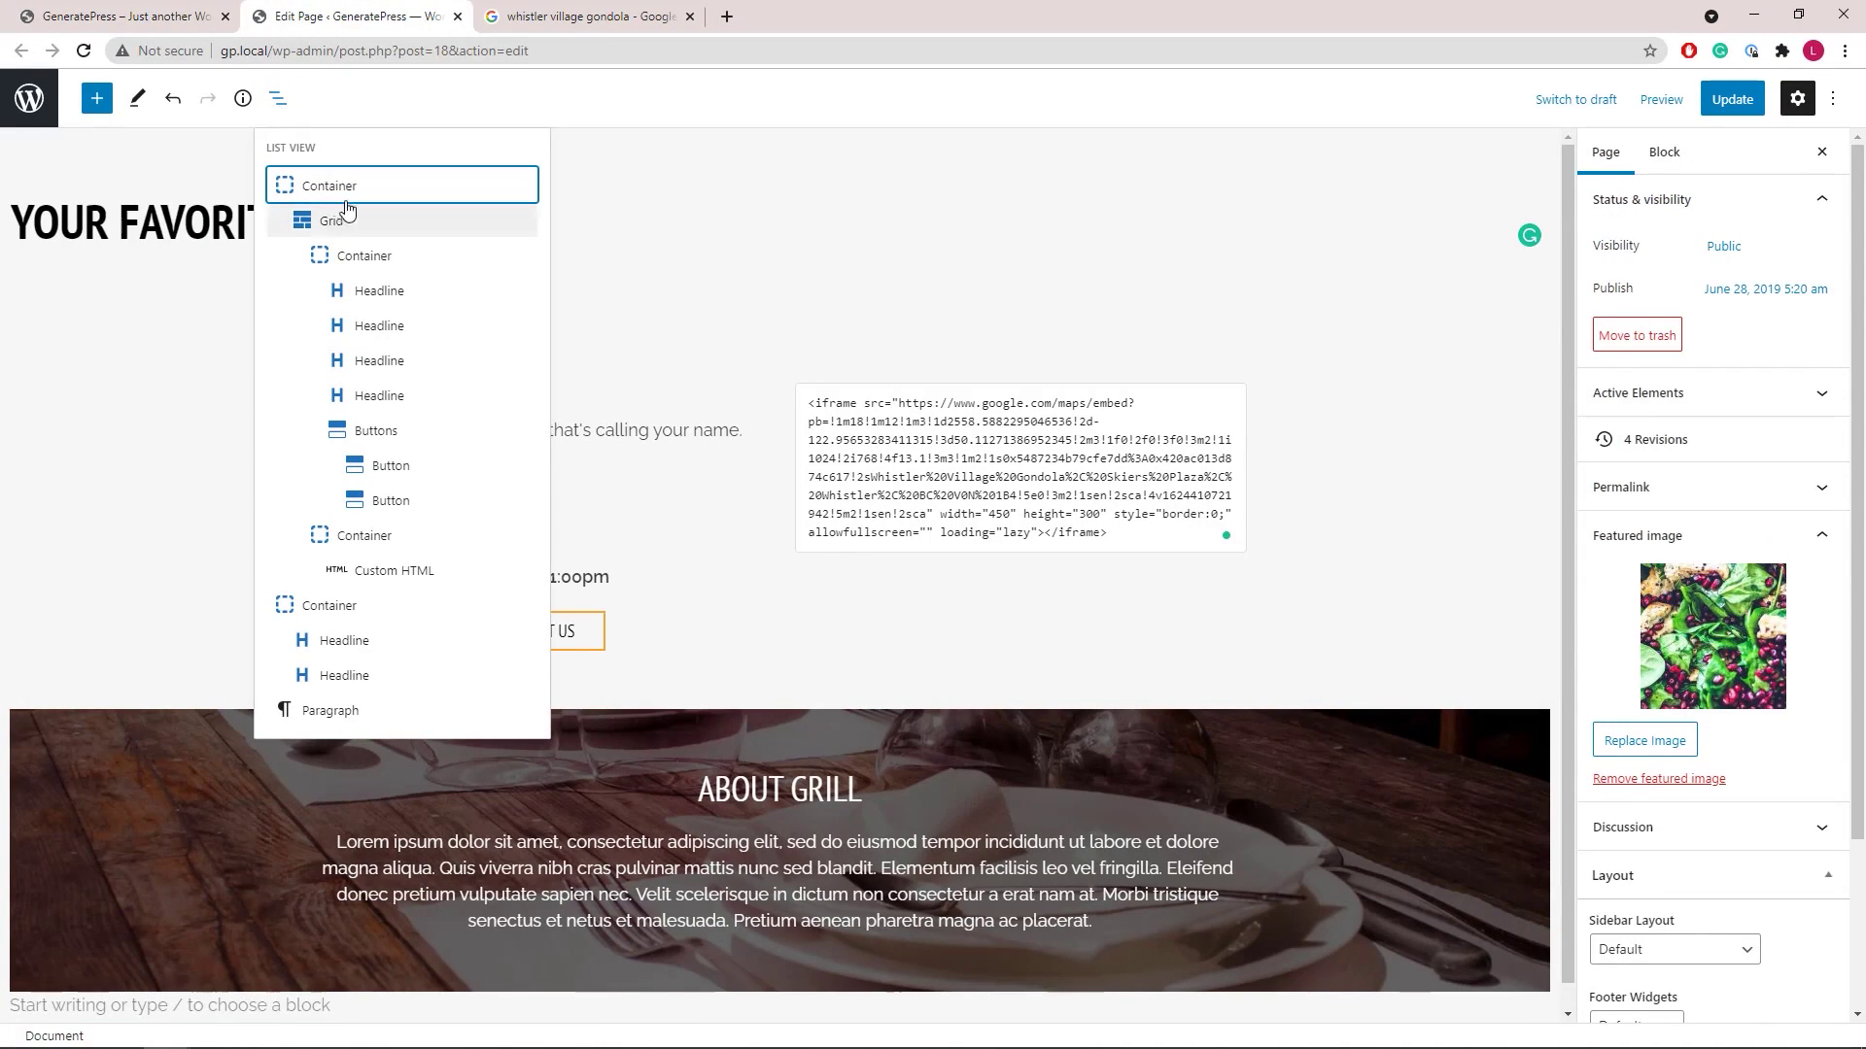
left_click(365, 255)
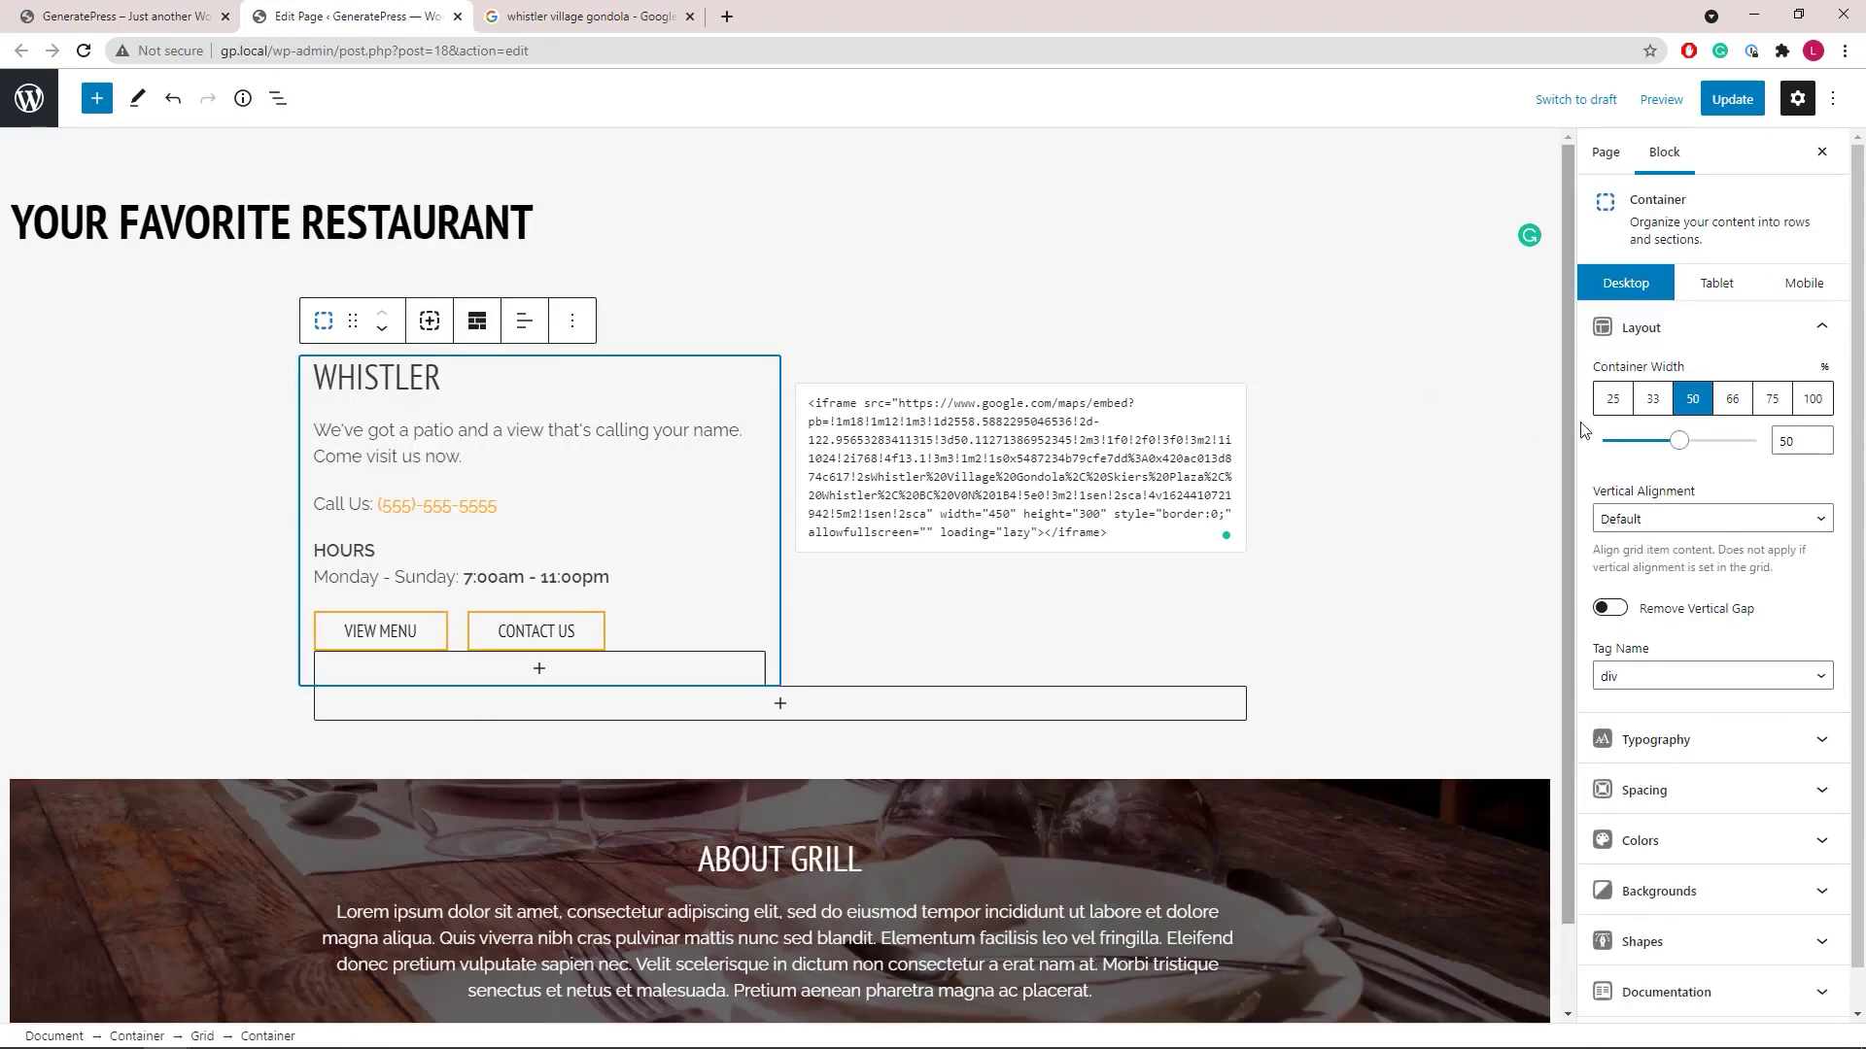
left_click(278, 101)
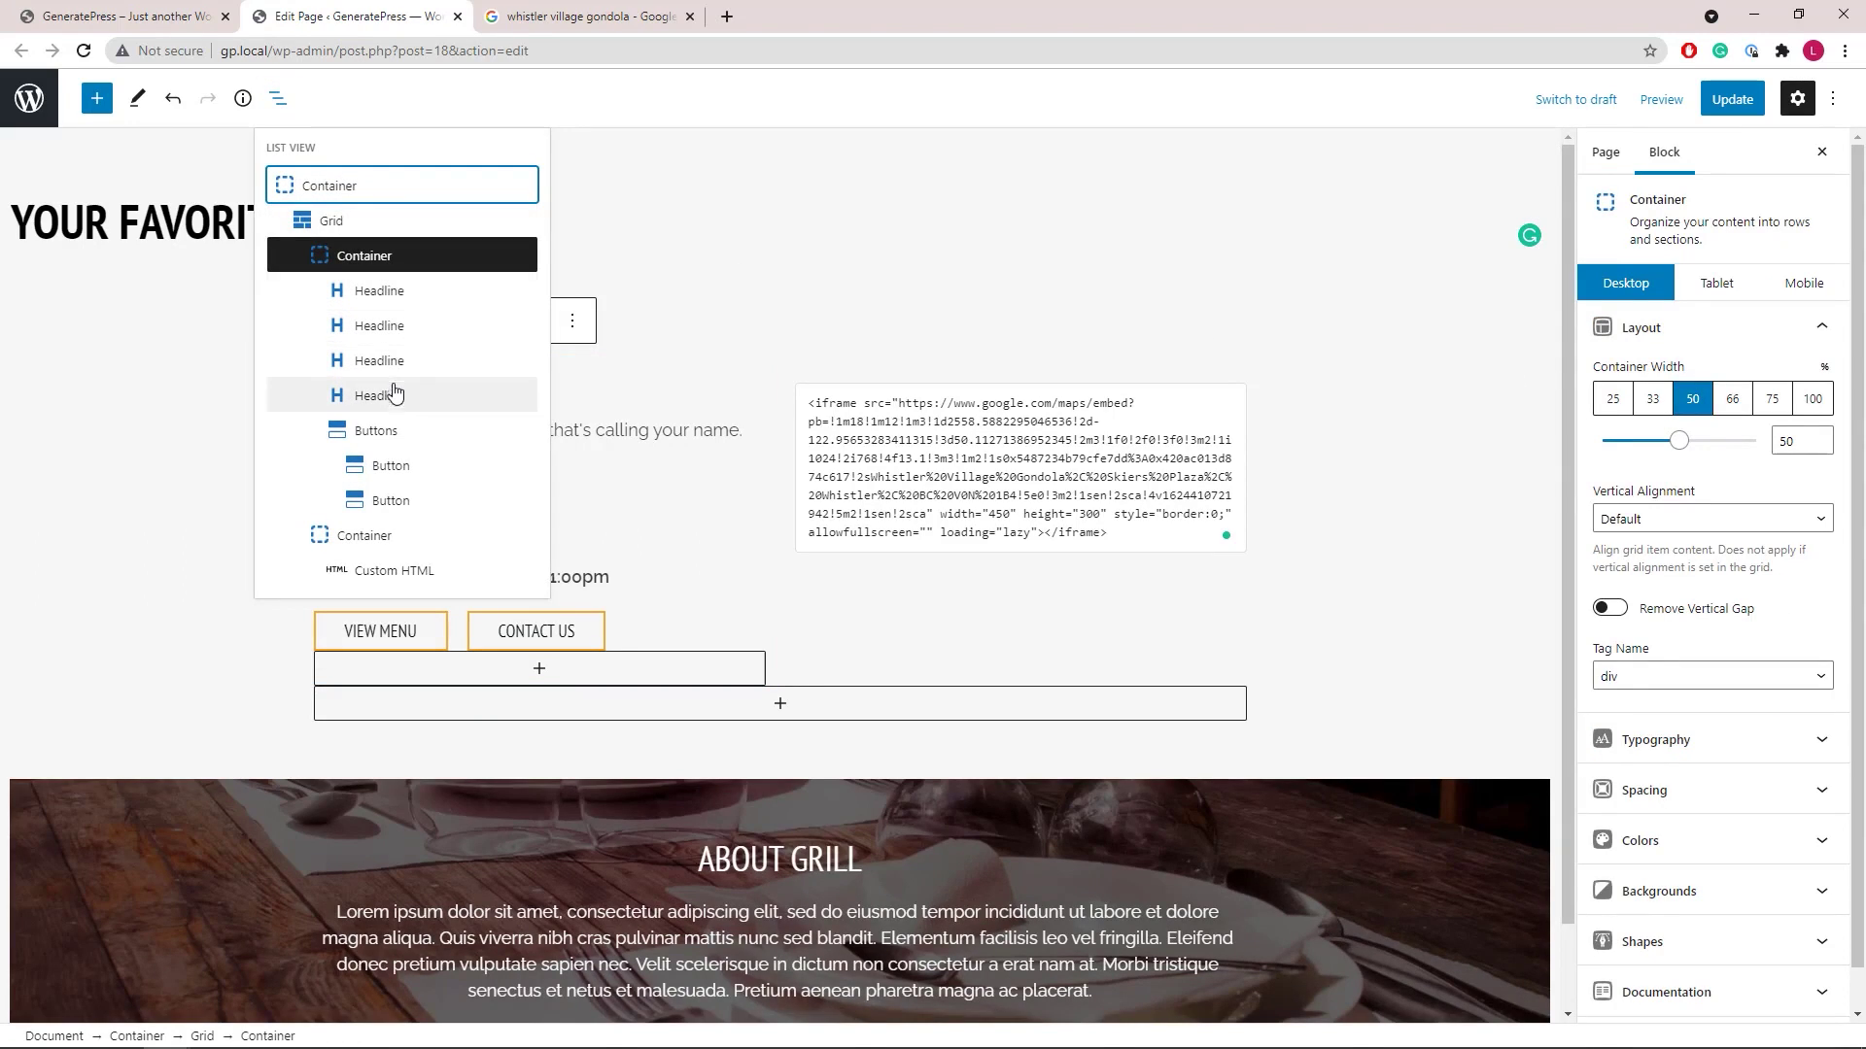
left_click(278, 98)
Step: Examine the phone number's link and the View Menu and Contact Us button blocks in the Whistler section
left_click(419, 502)
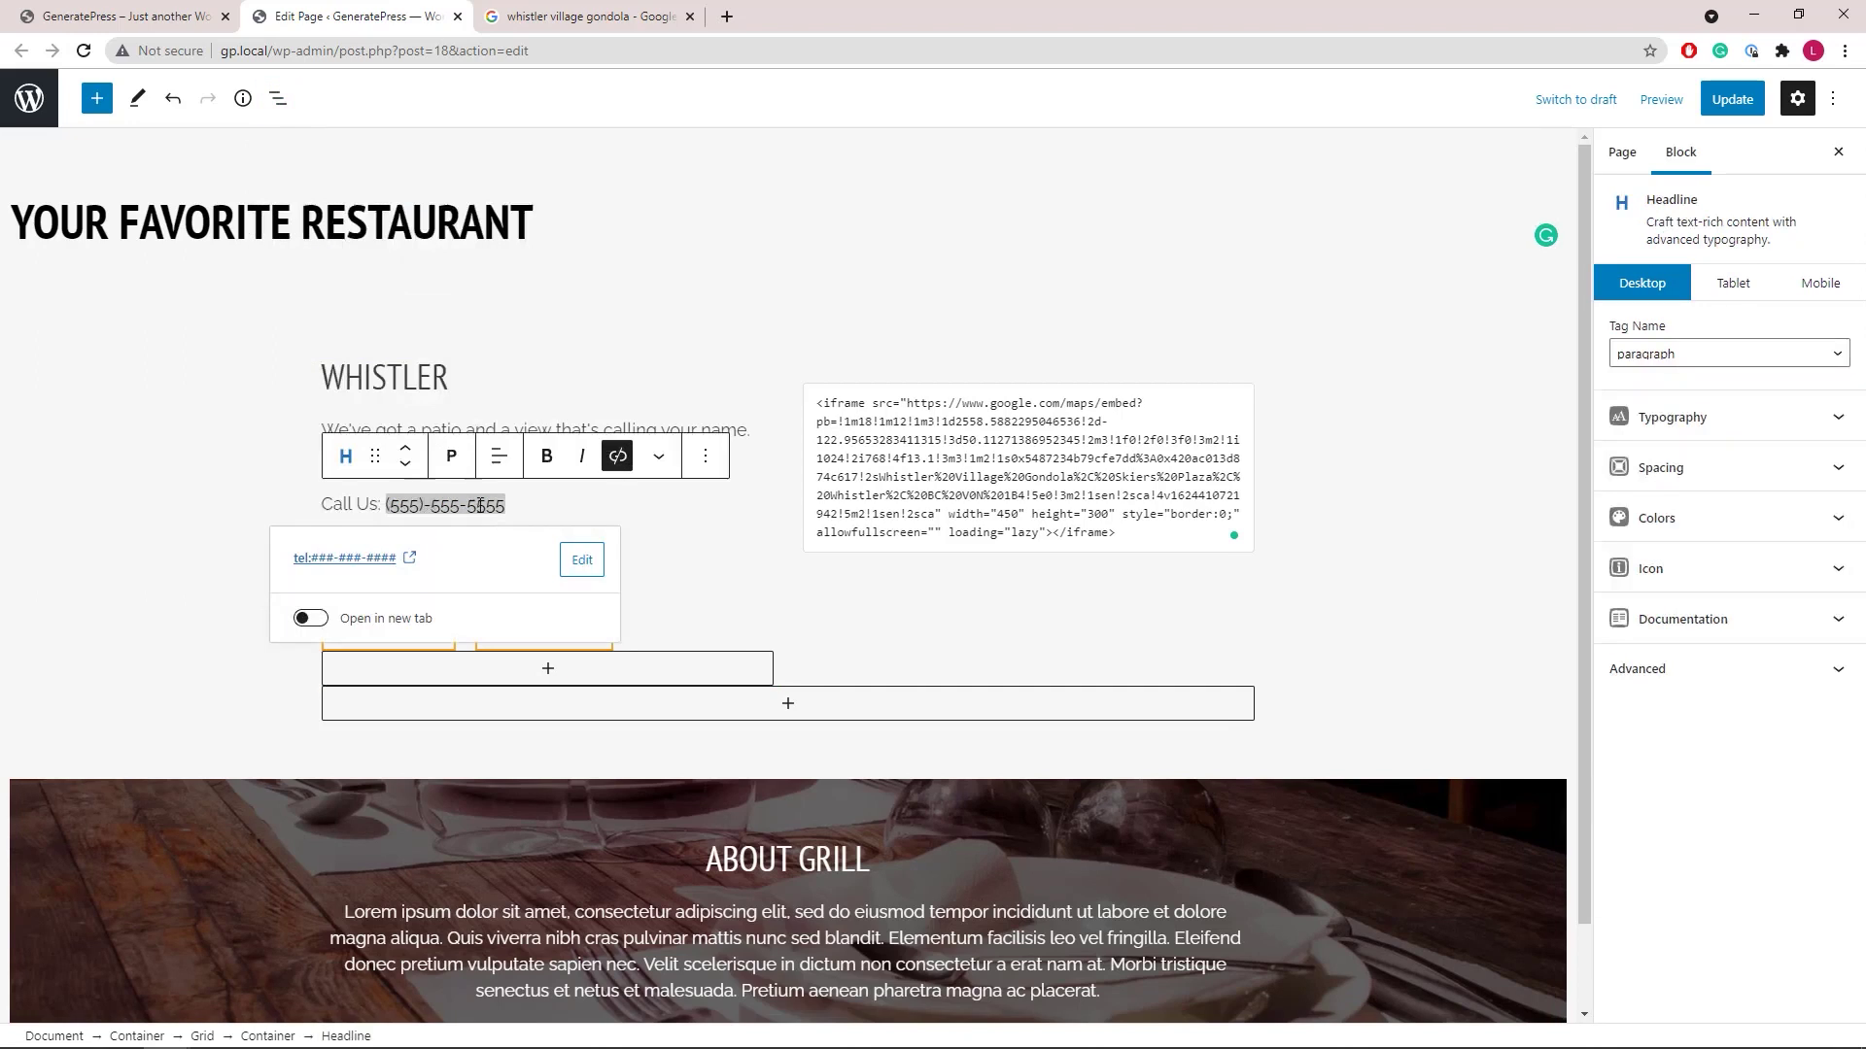
left_click(581, 562)
left_click(589, 568)
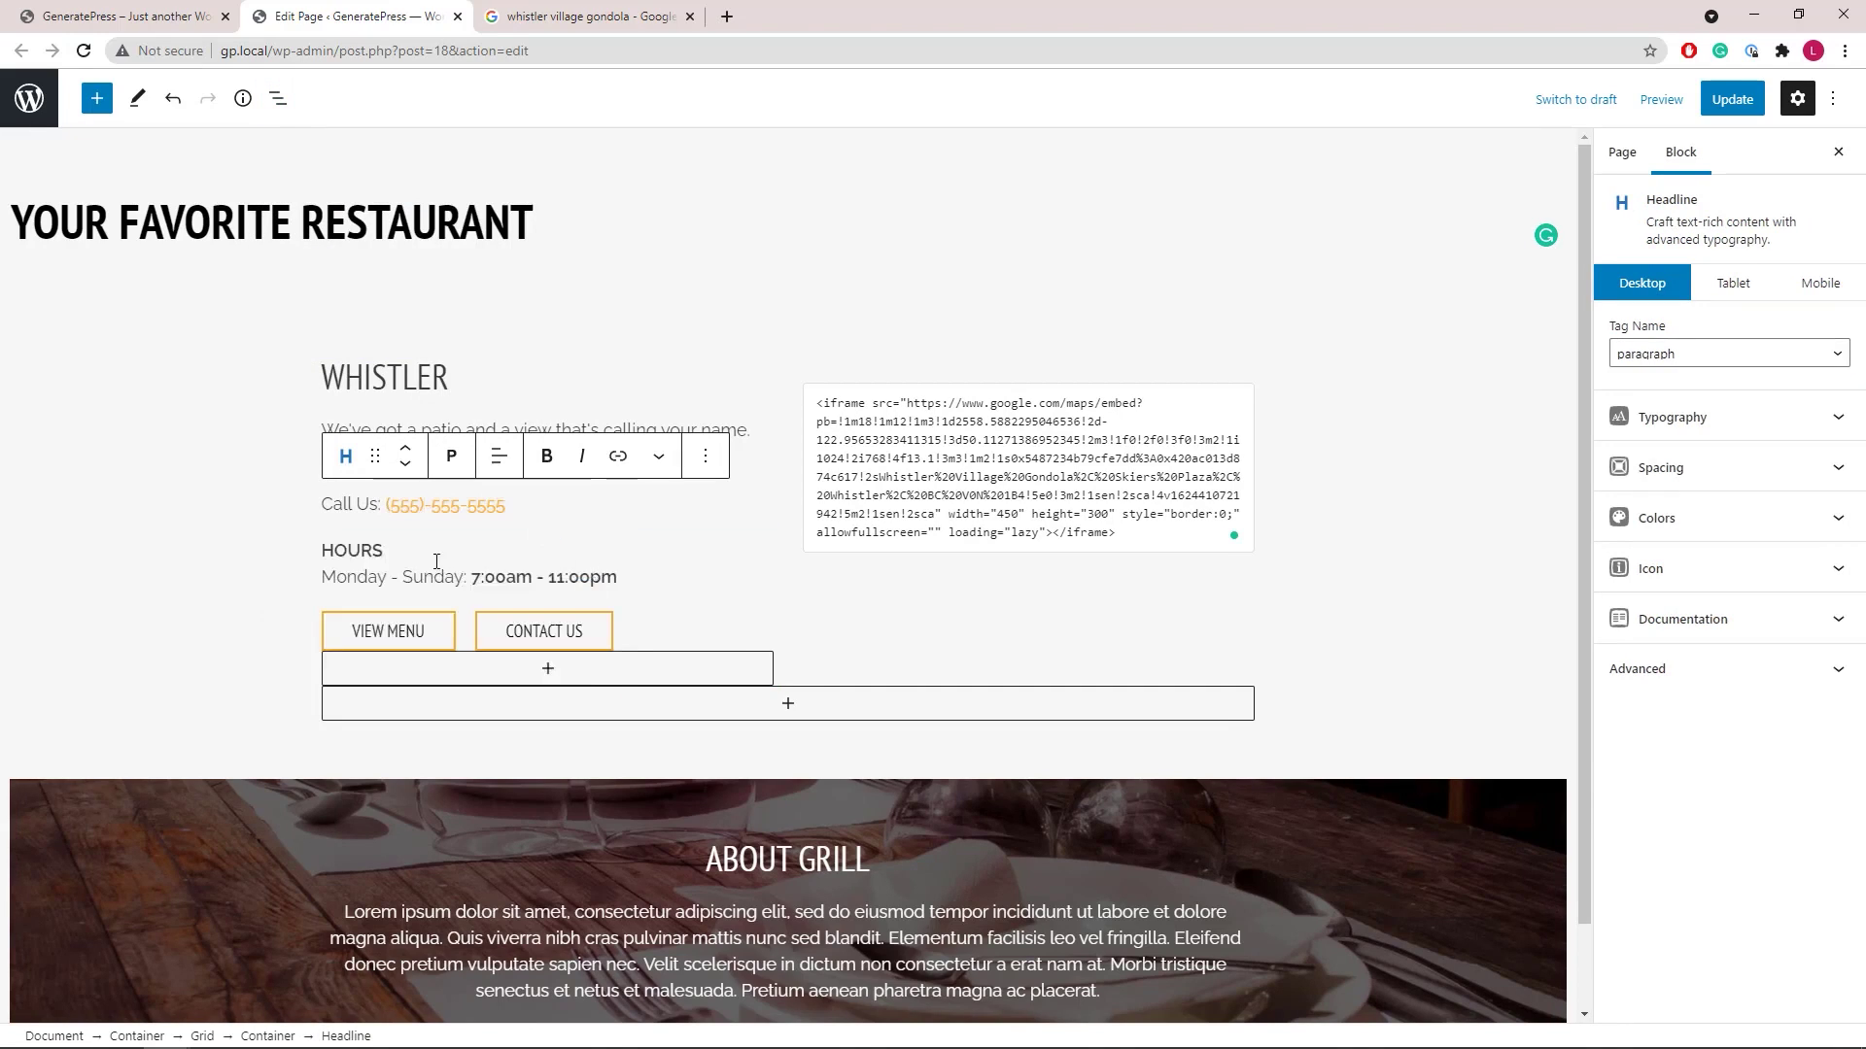
left_click(377, 643)
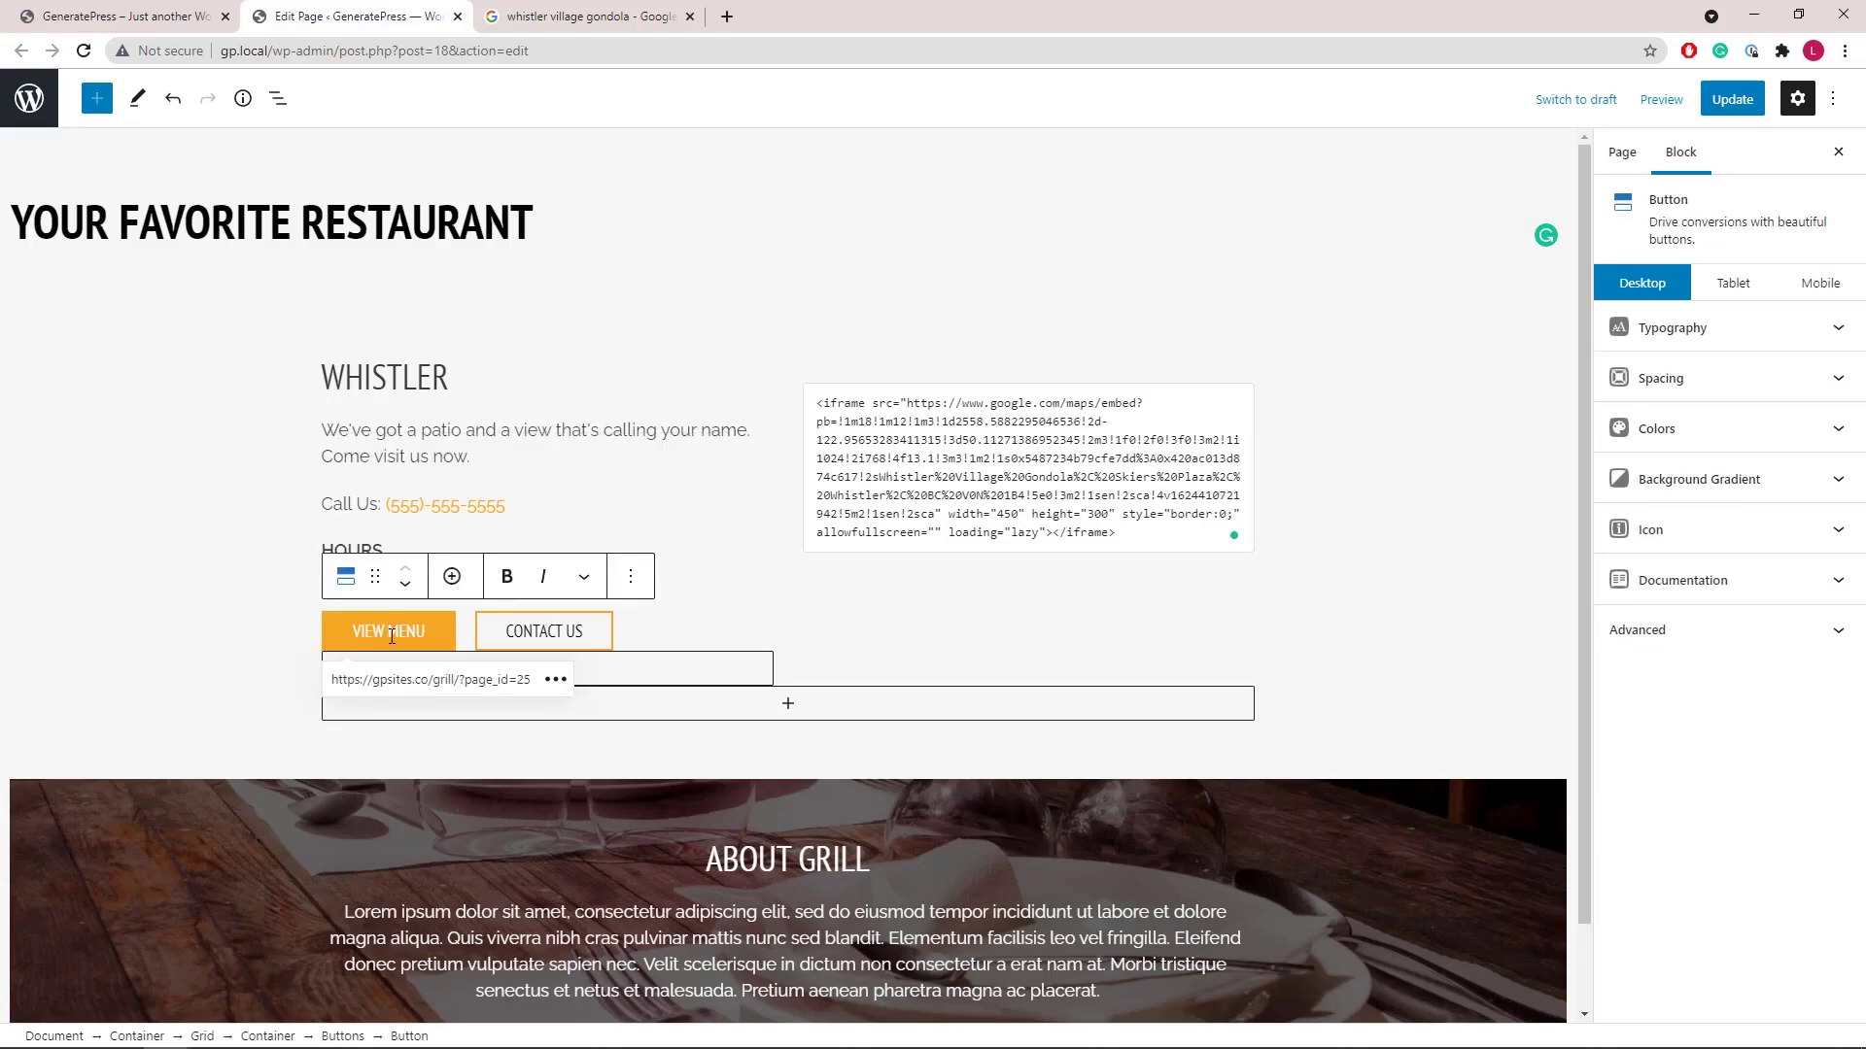
left_click(574, 632)
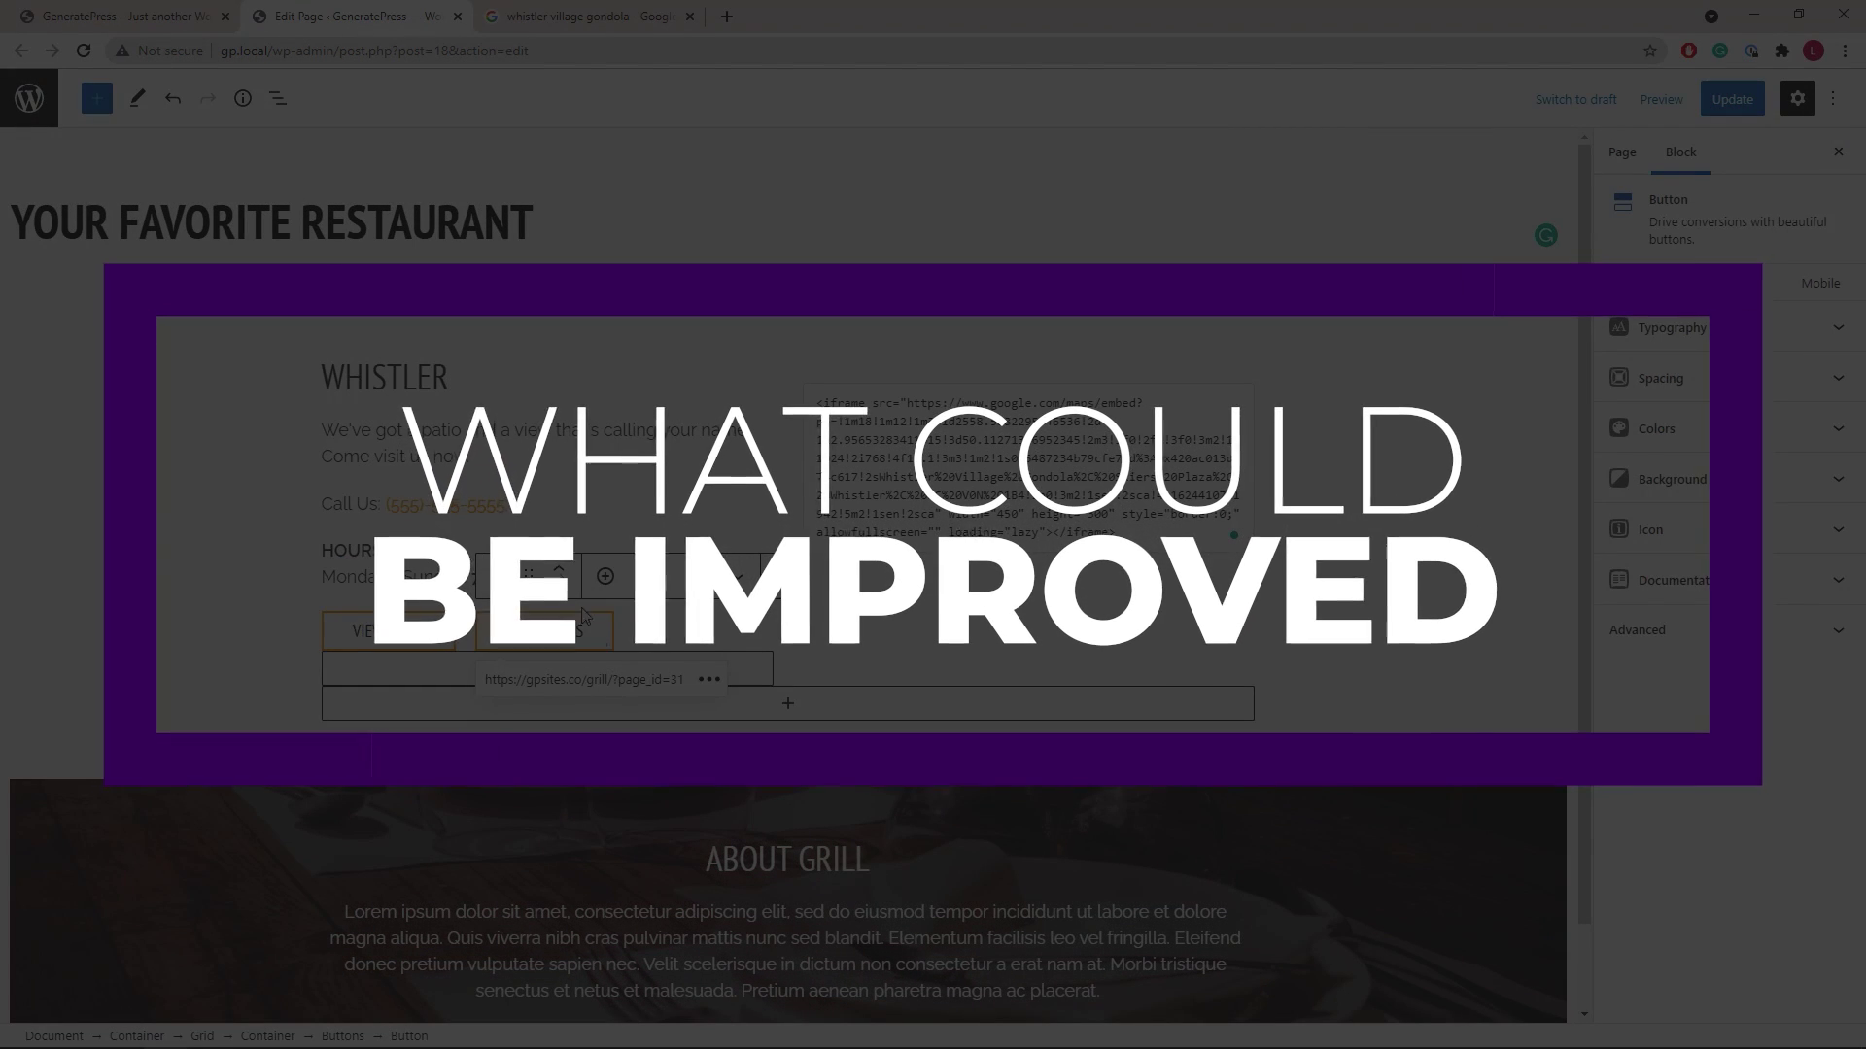
Step: Check the page's block structure and compare it with the embedded map on the live page
left_click(278, 100)
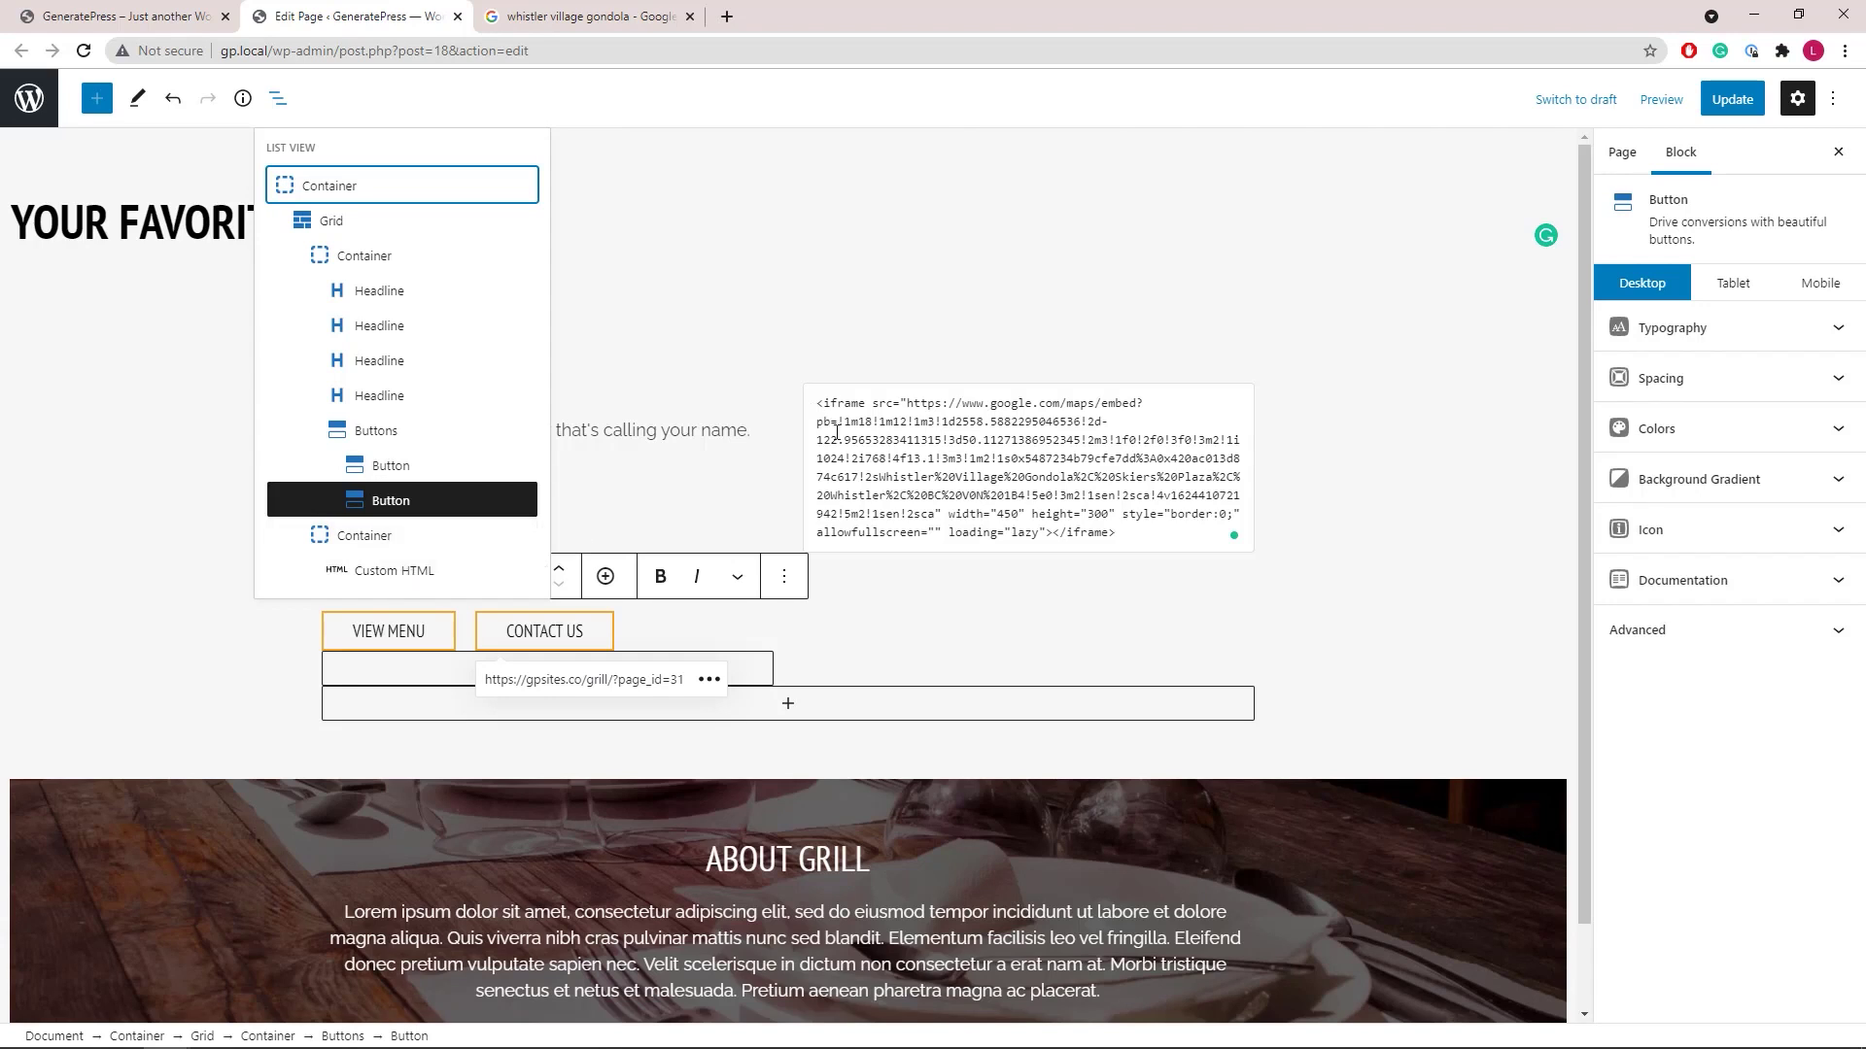
key("ctrl+Page_Up")
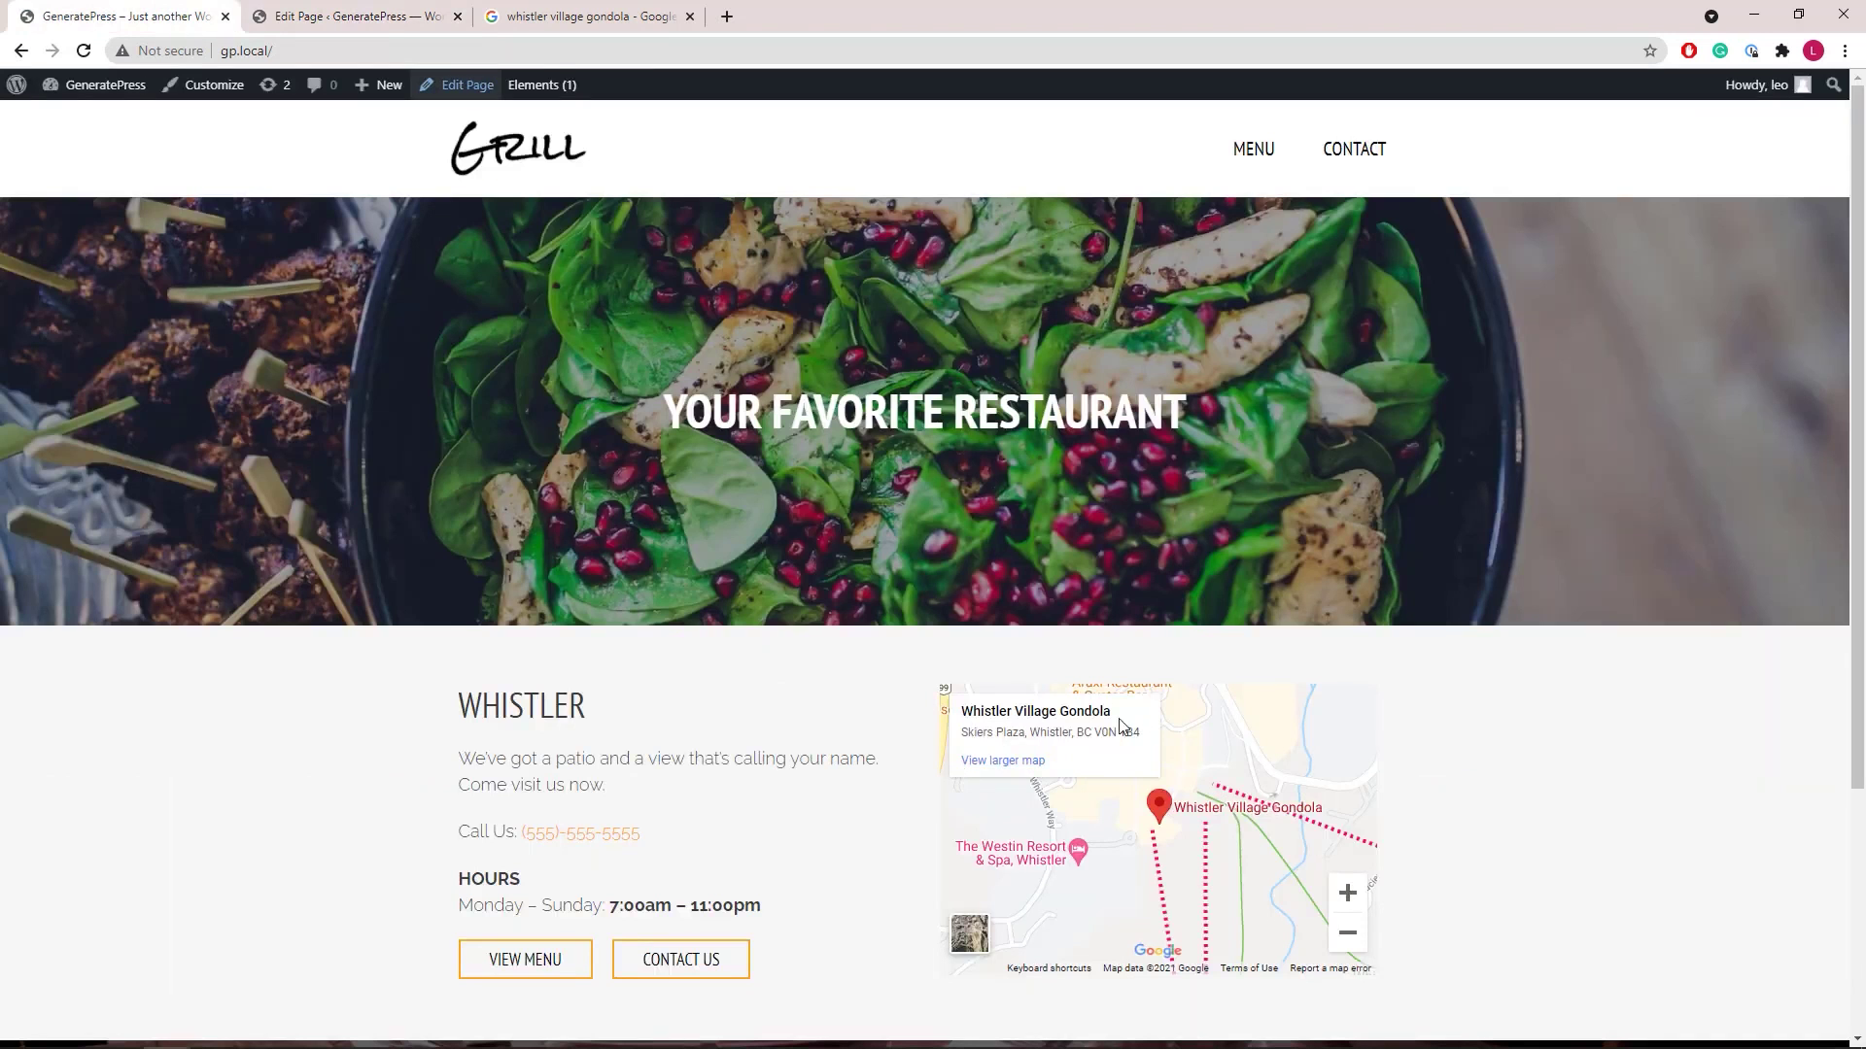
left_click(261, 27)
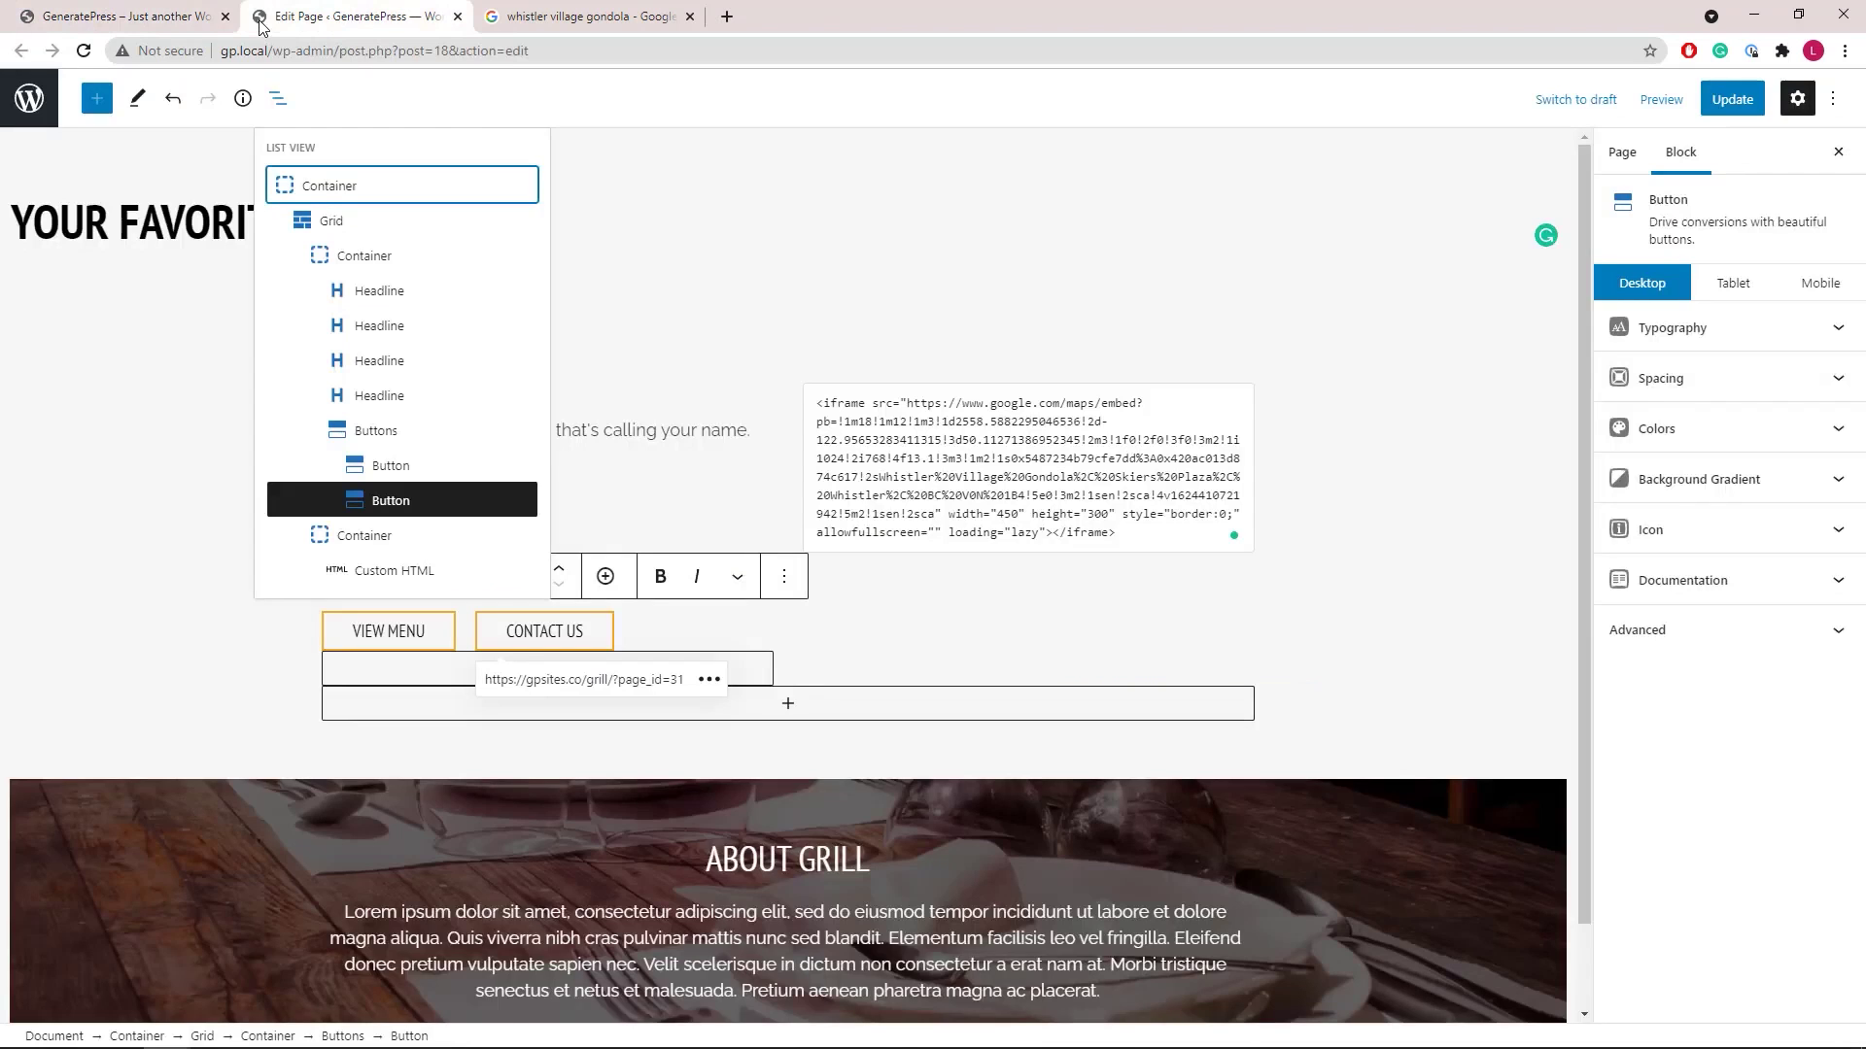
Step: Open Whistler Village Gondola in Google Maps and copy its map embed HTML with the Custom size option
left_click(494, 29)
left_click(1218, 350)
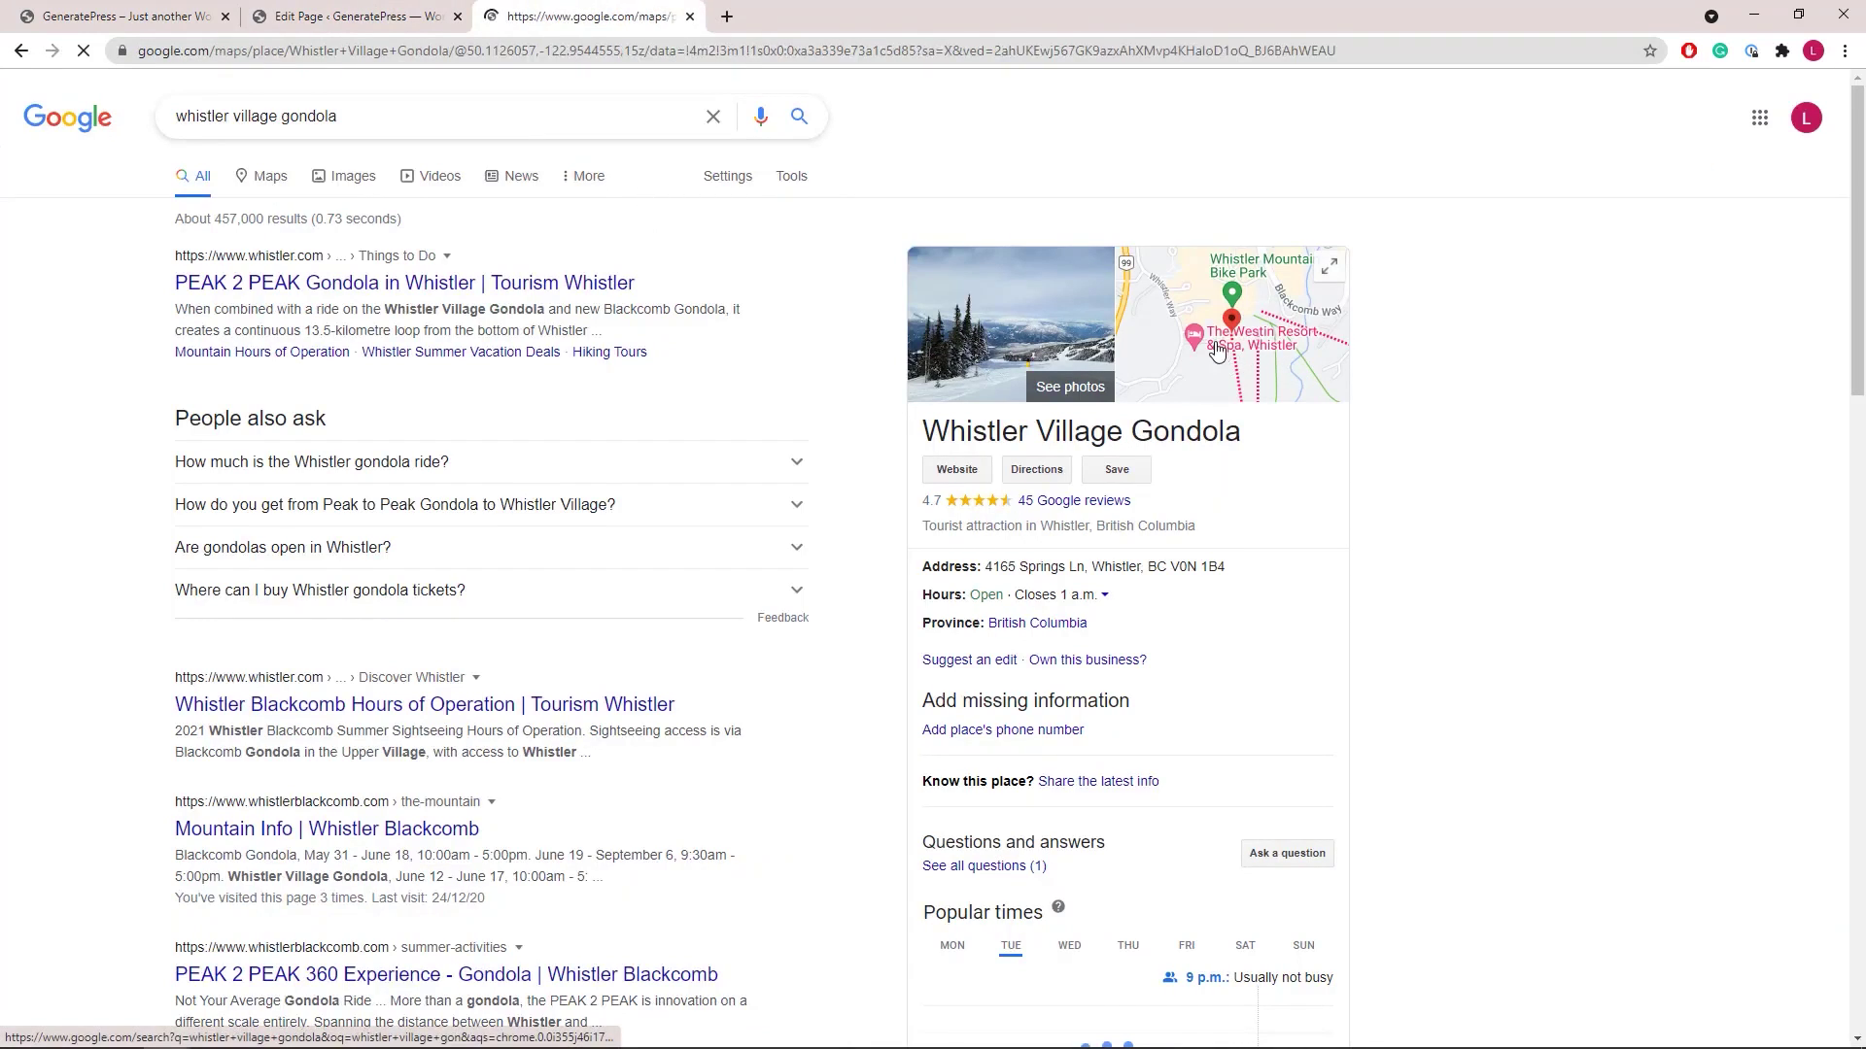
left_click(342, 445)
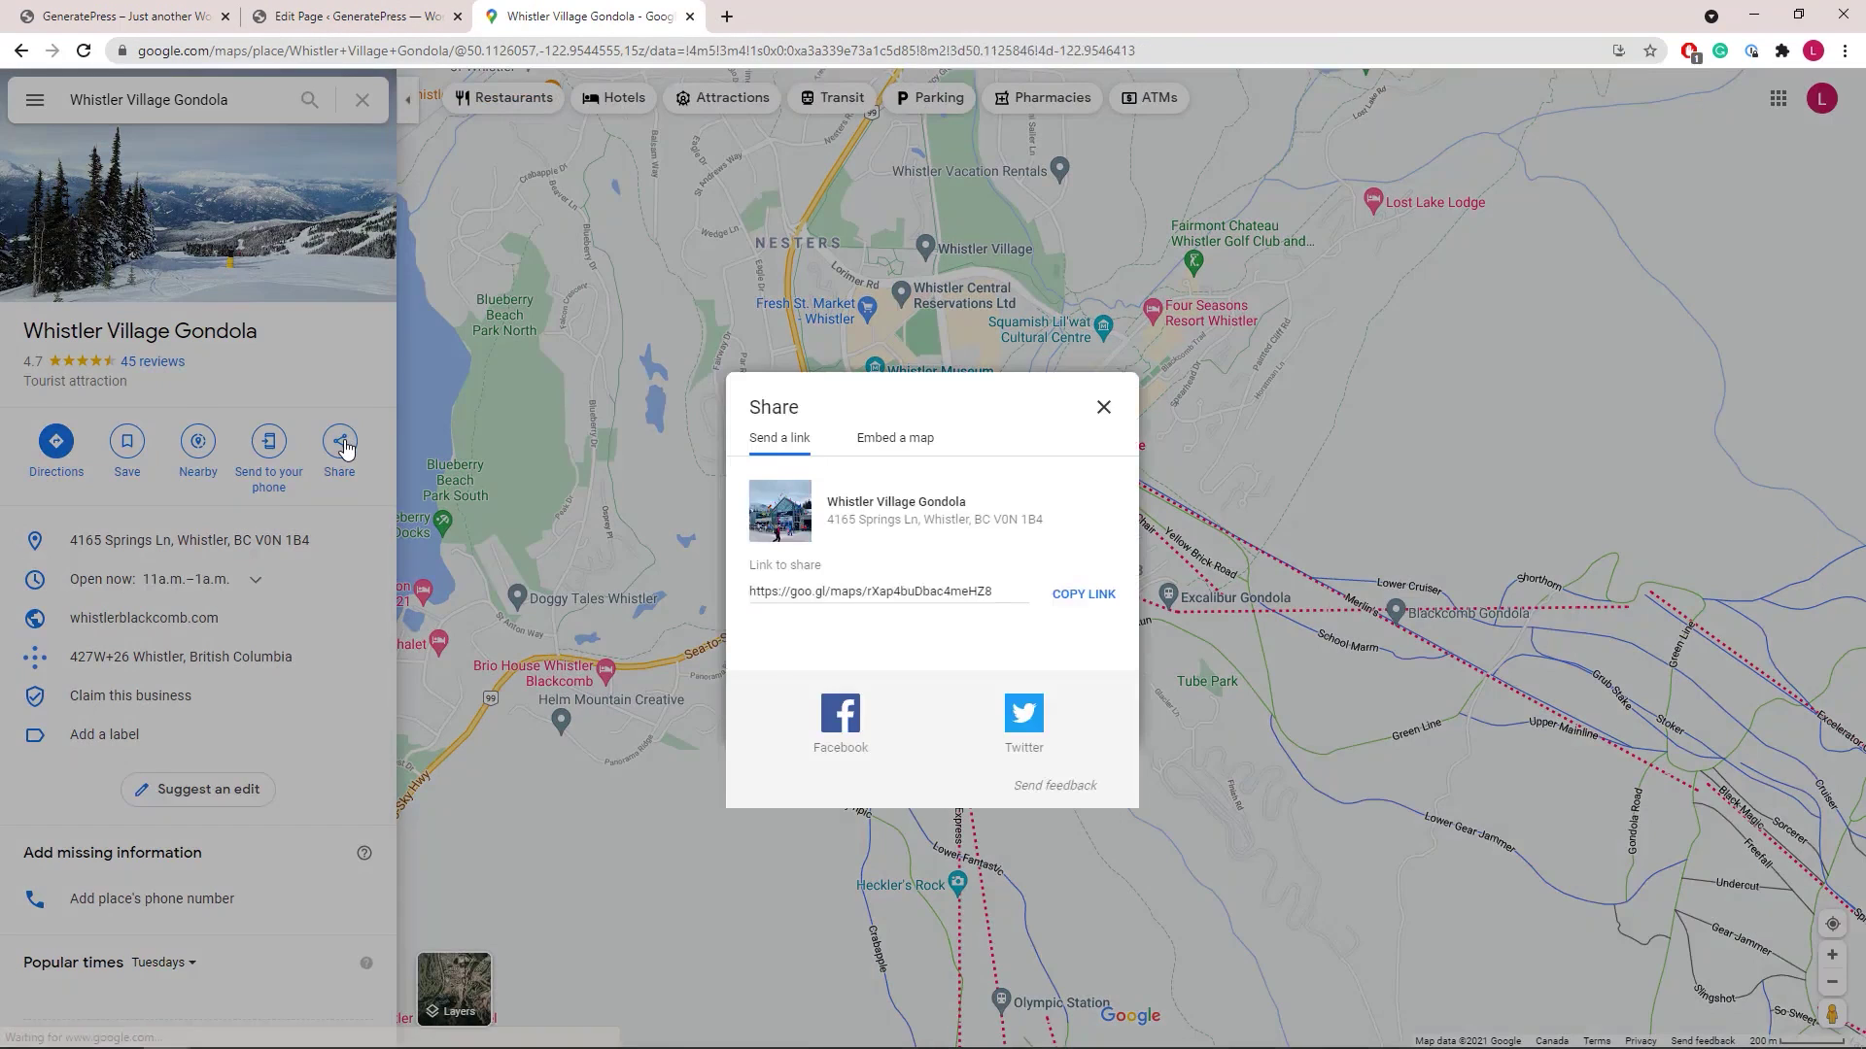
left_click(883, 442)
left_click(706, 357)
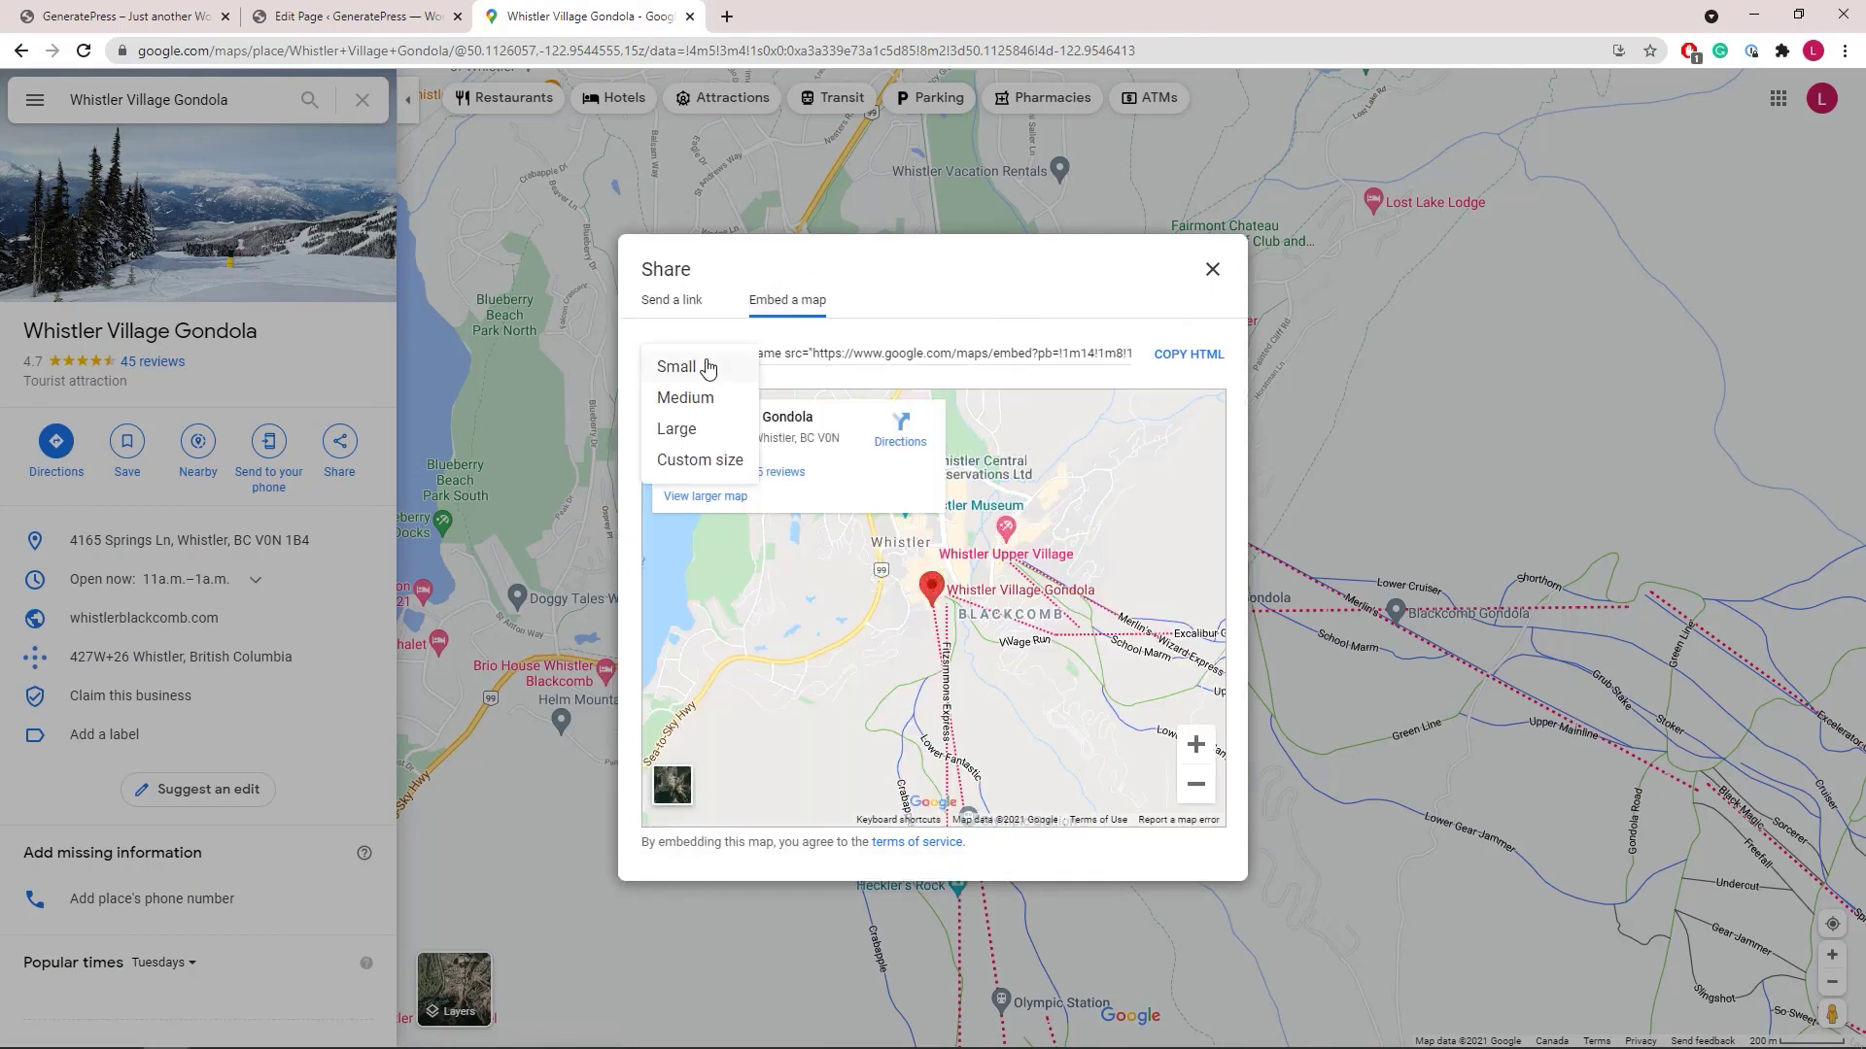
left_click(700, 461)
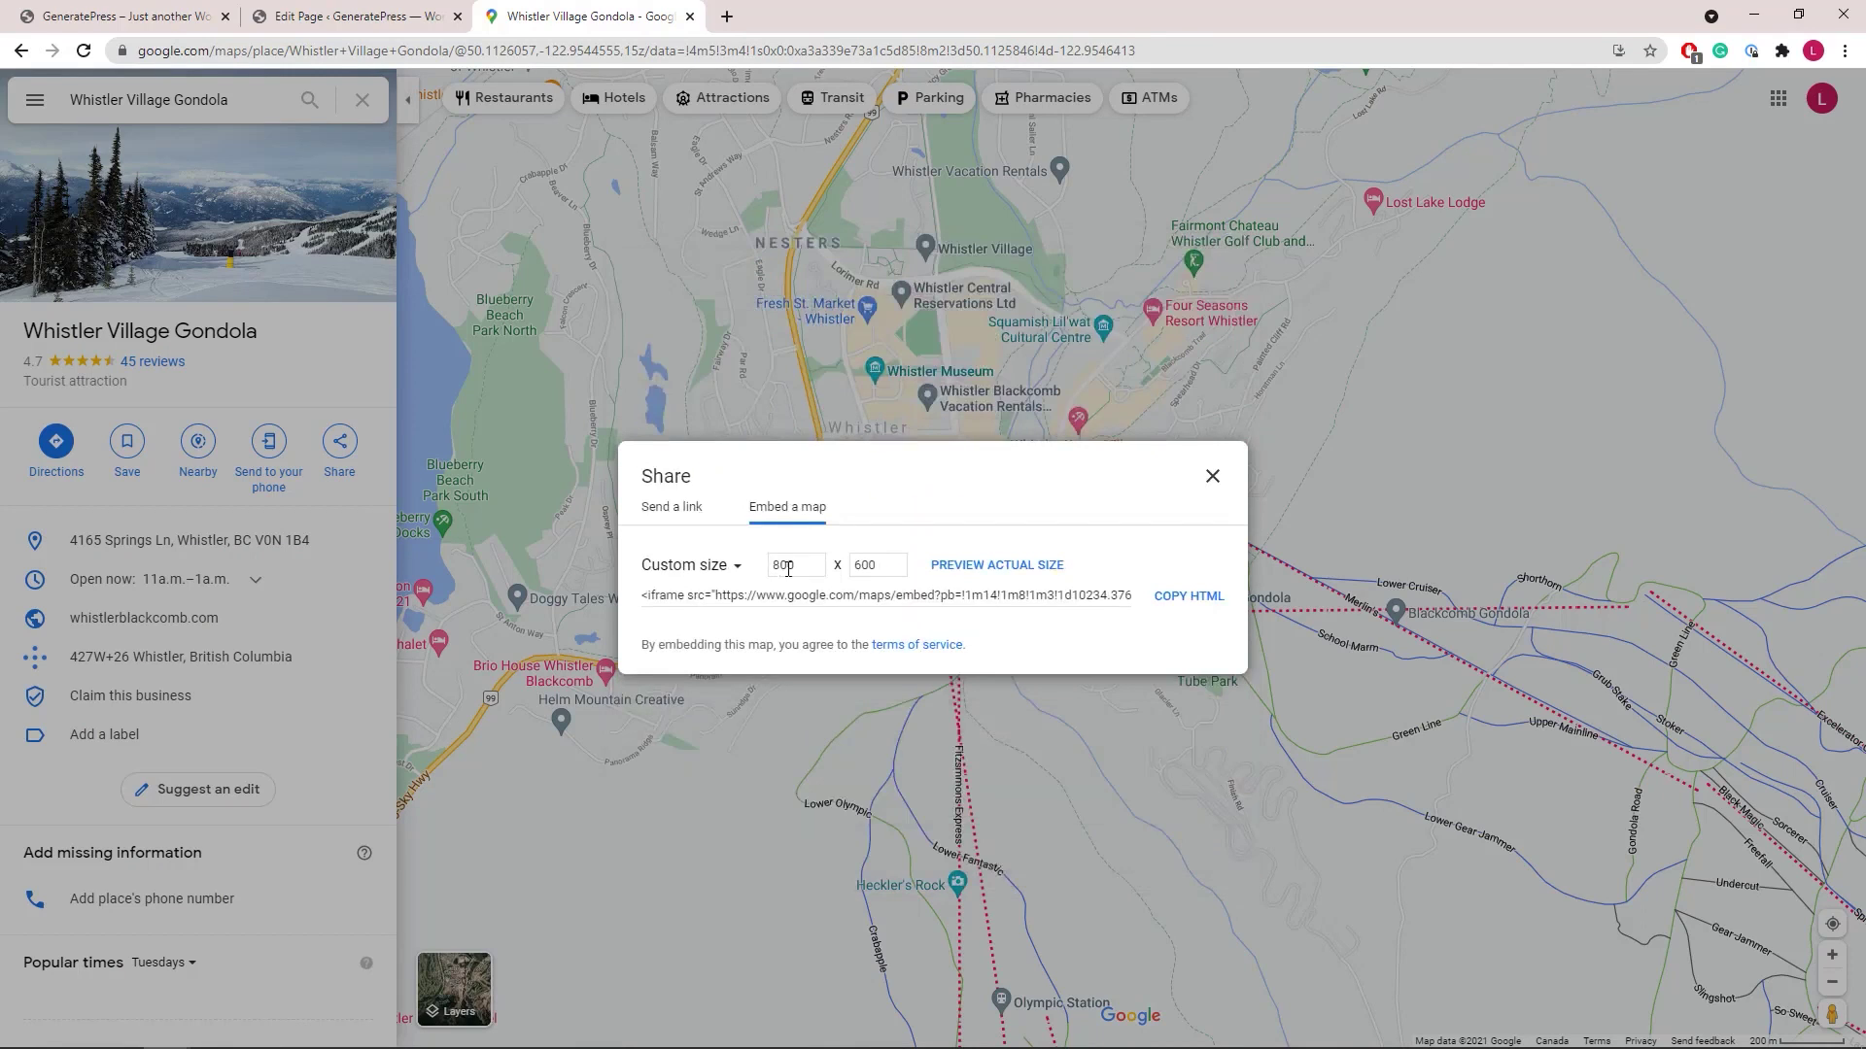
left_click(1184, 596)
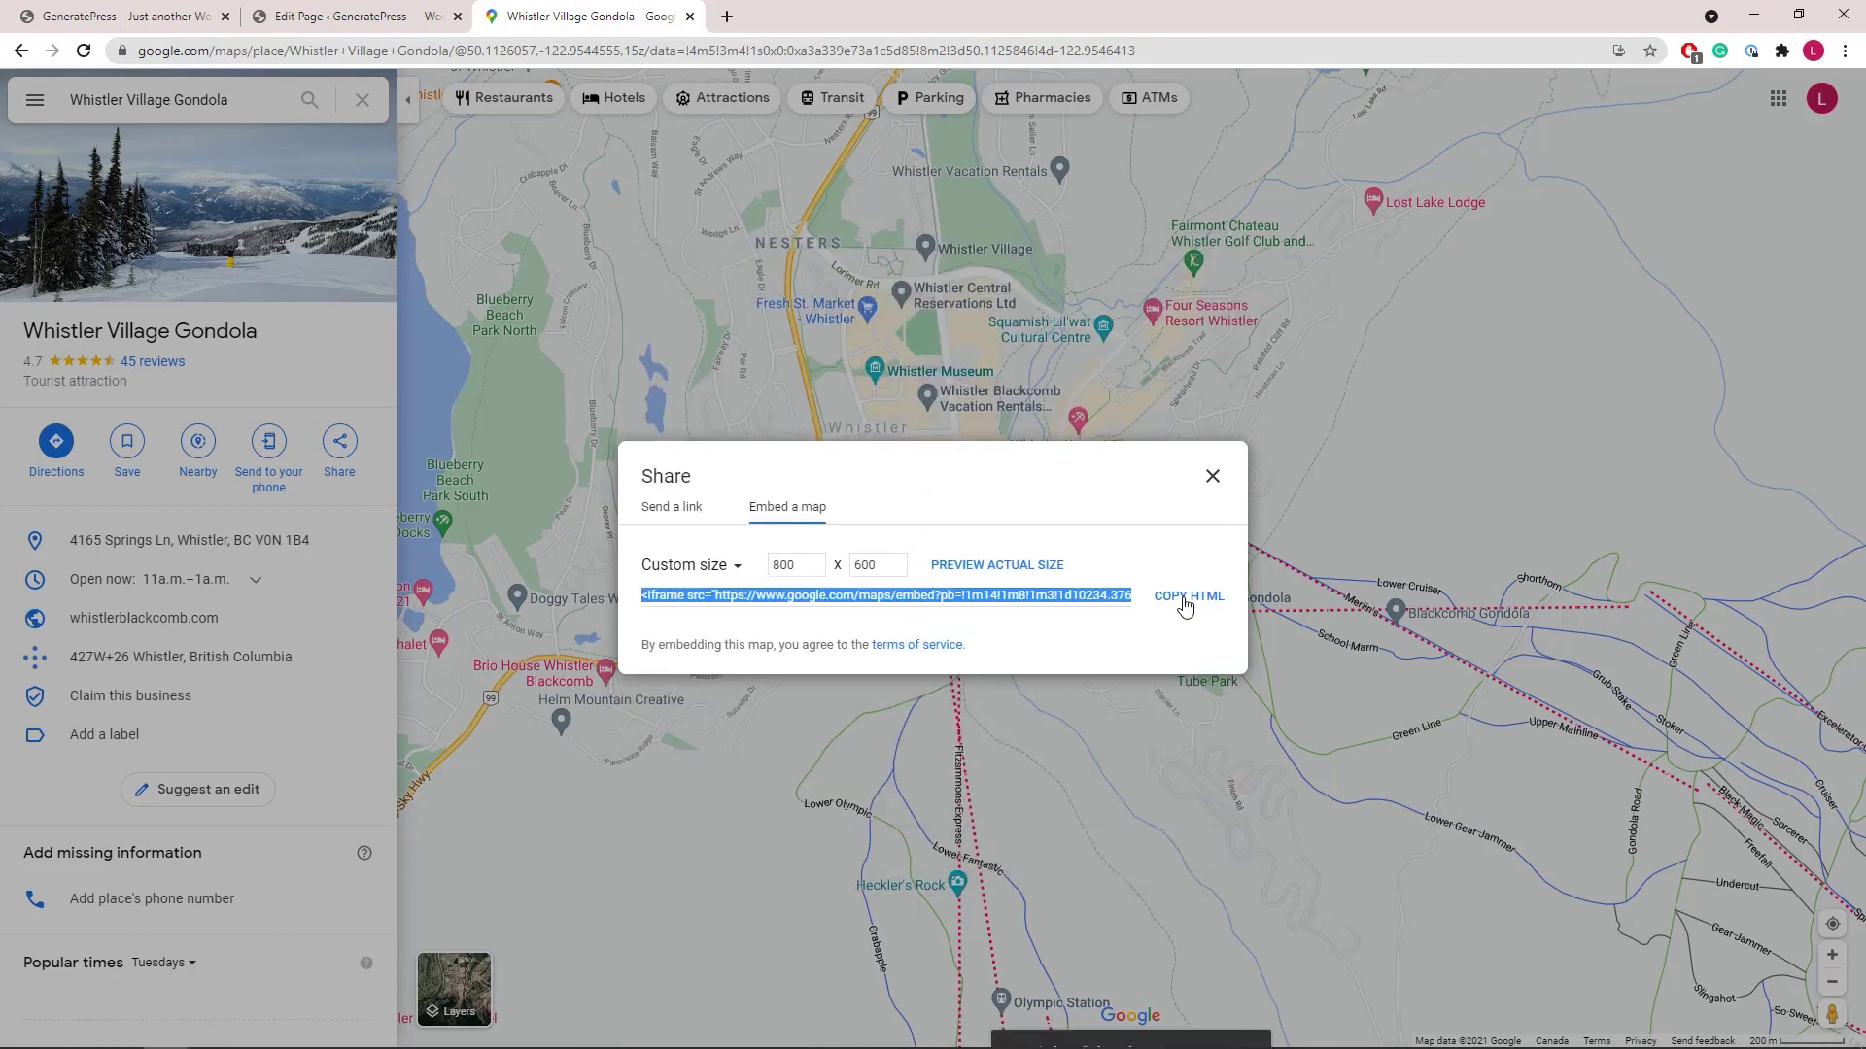
Step: Return to the page editor, examine the About Grill container's blocks and background settings, and close the editor tab
left_click(388, 16)
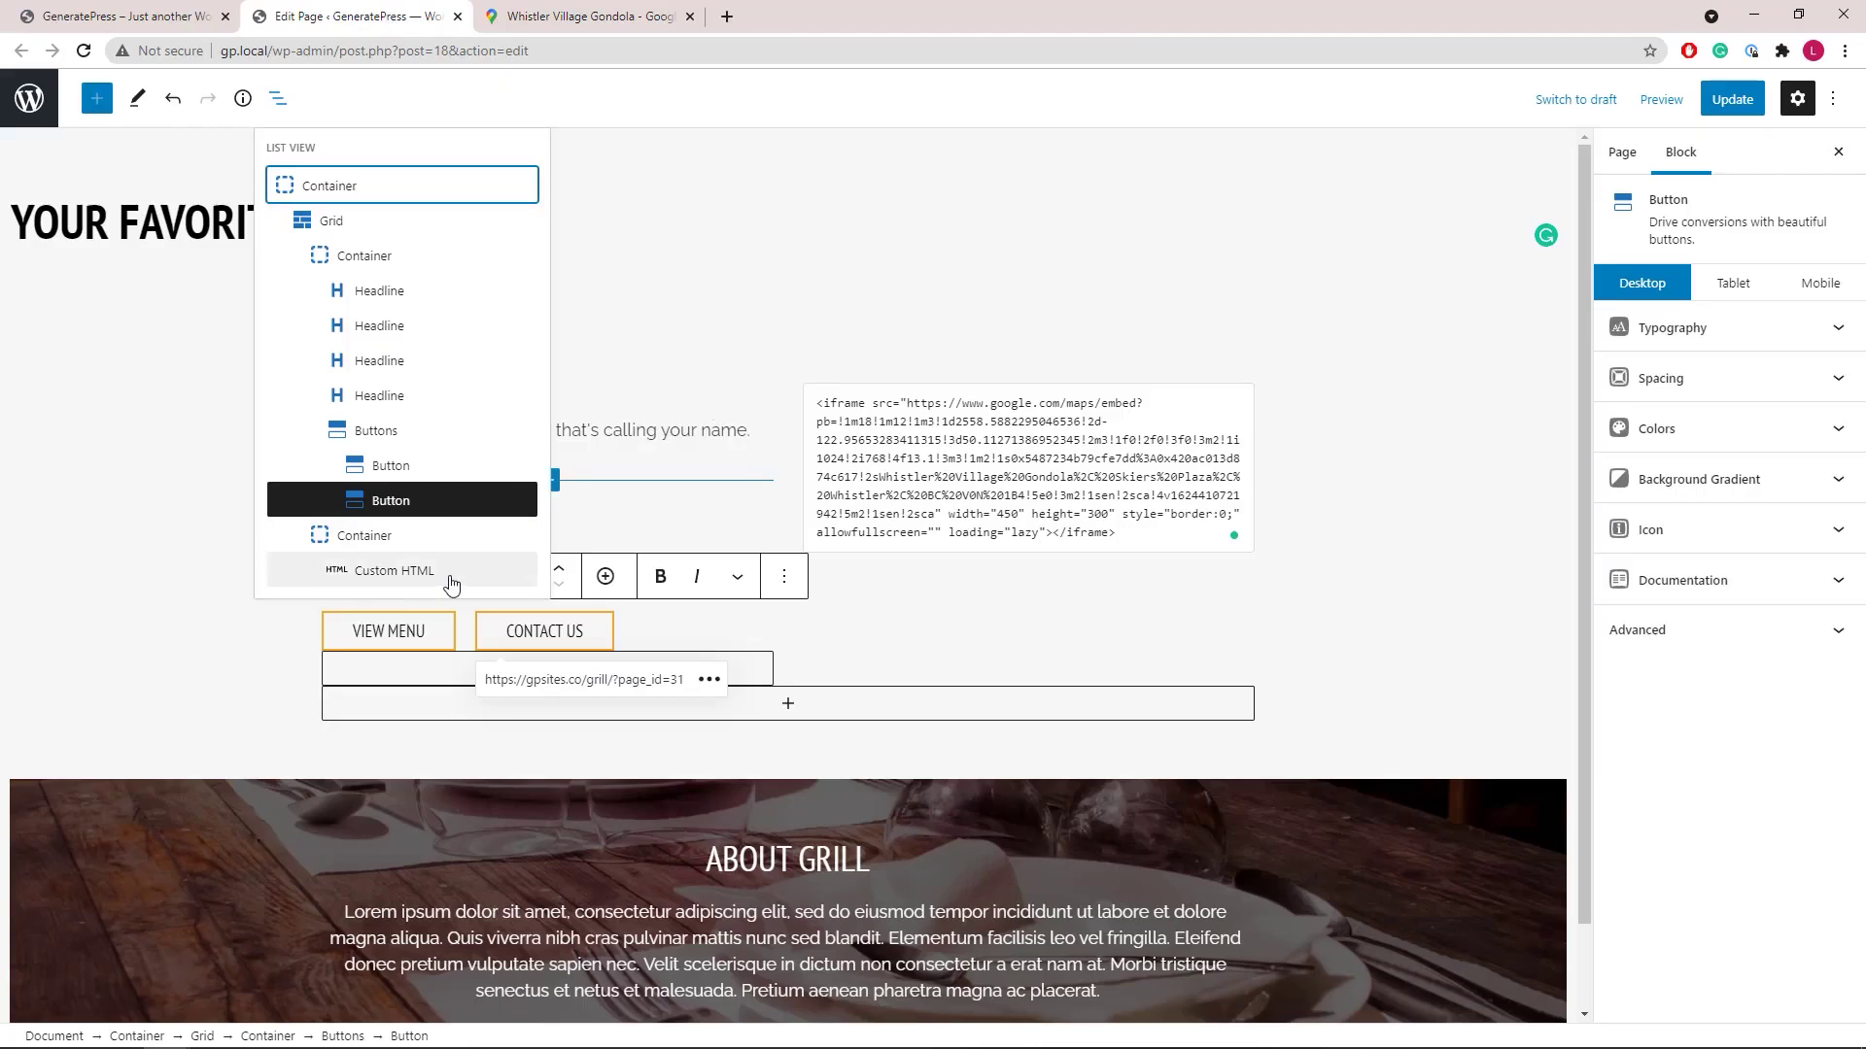
left_click(278, 98)
scroll(418, 477, "down", 1)
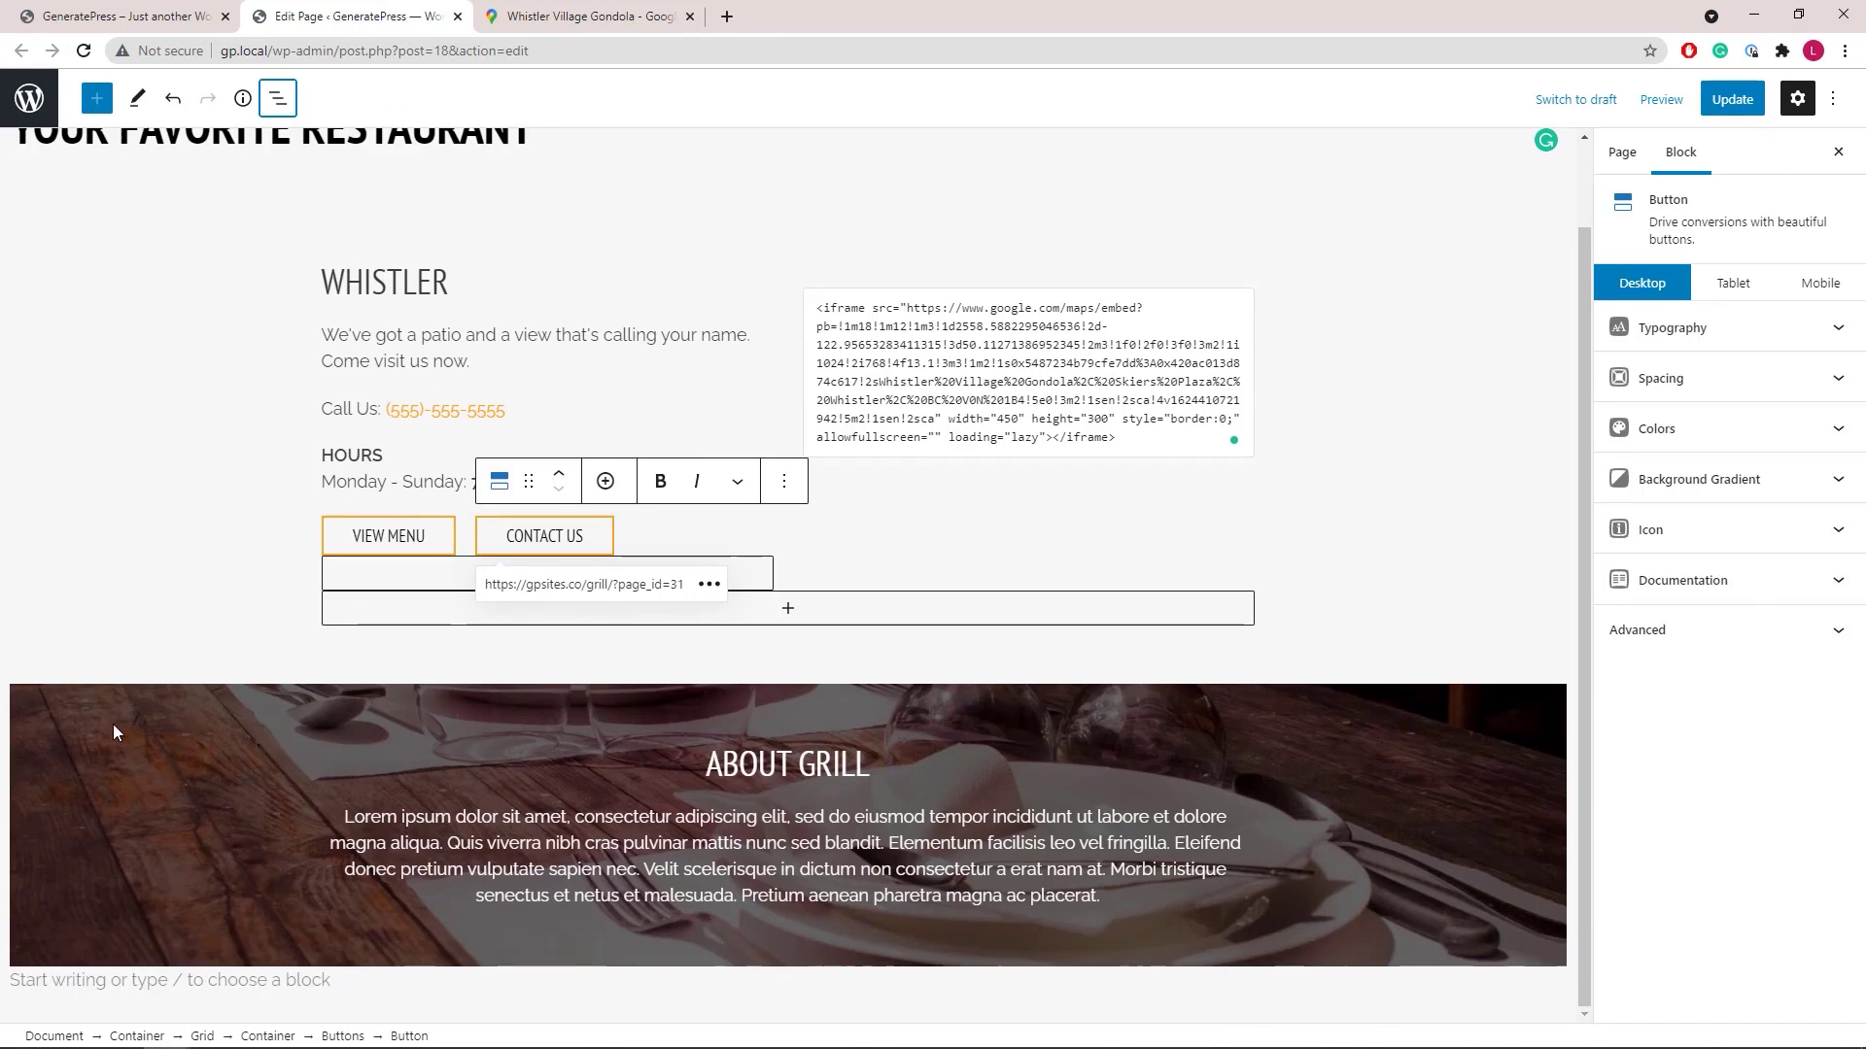
left_click(86, 731)
left_click(85, 731)
left_click(278, 98)
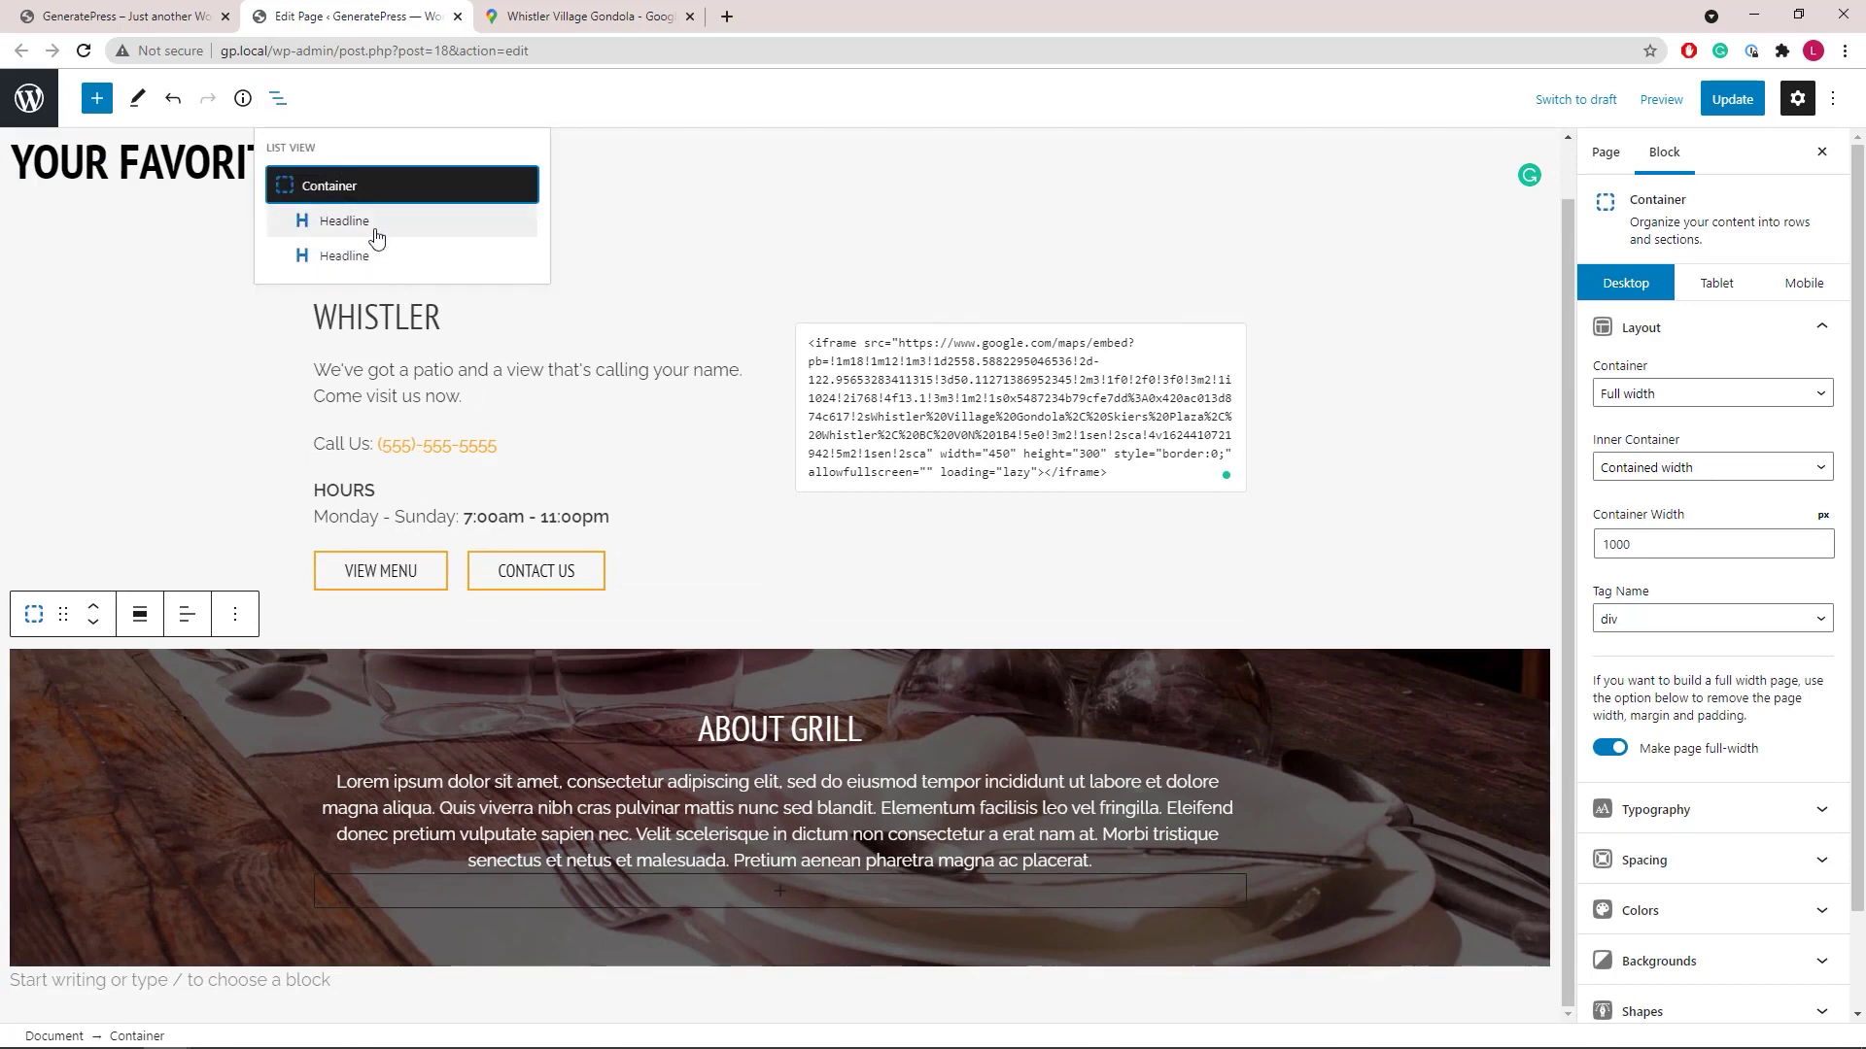
left_click(1759, 329)
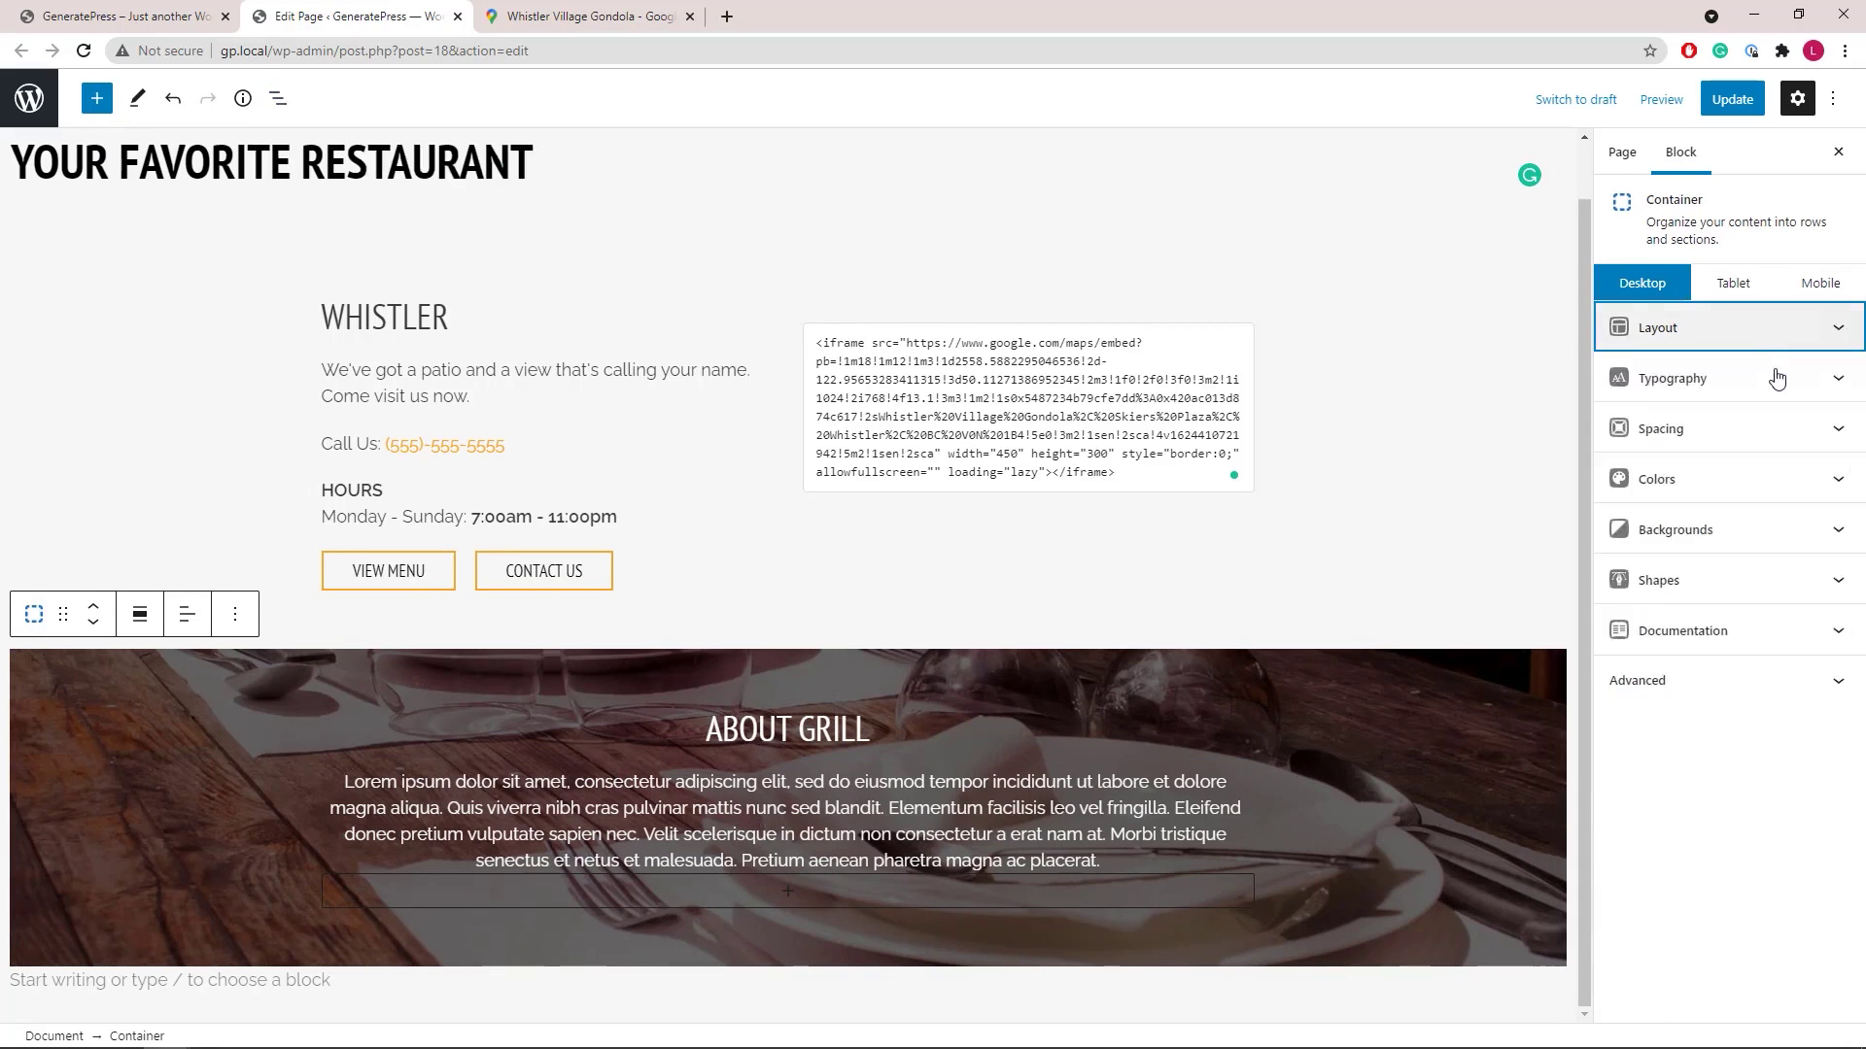
left_click(1782, 529)
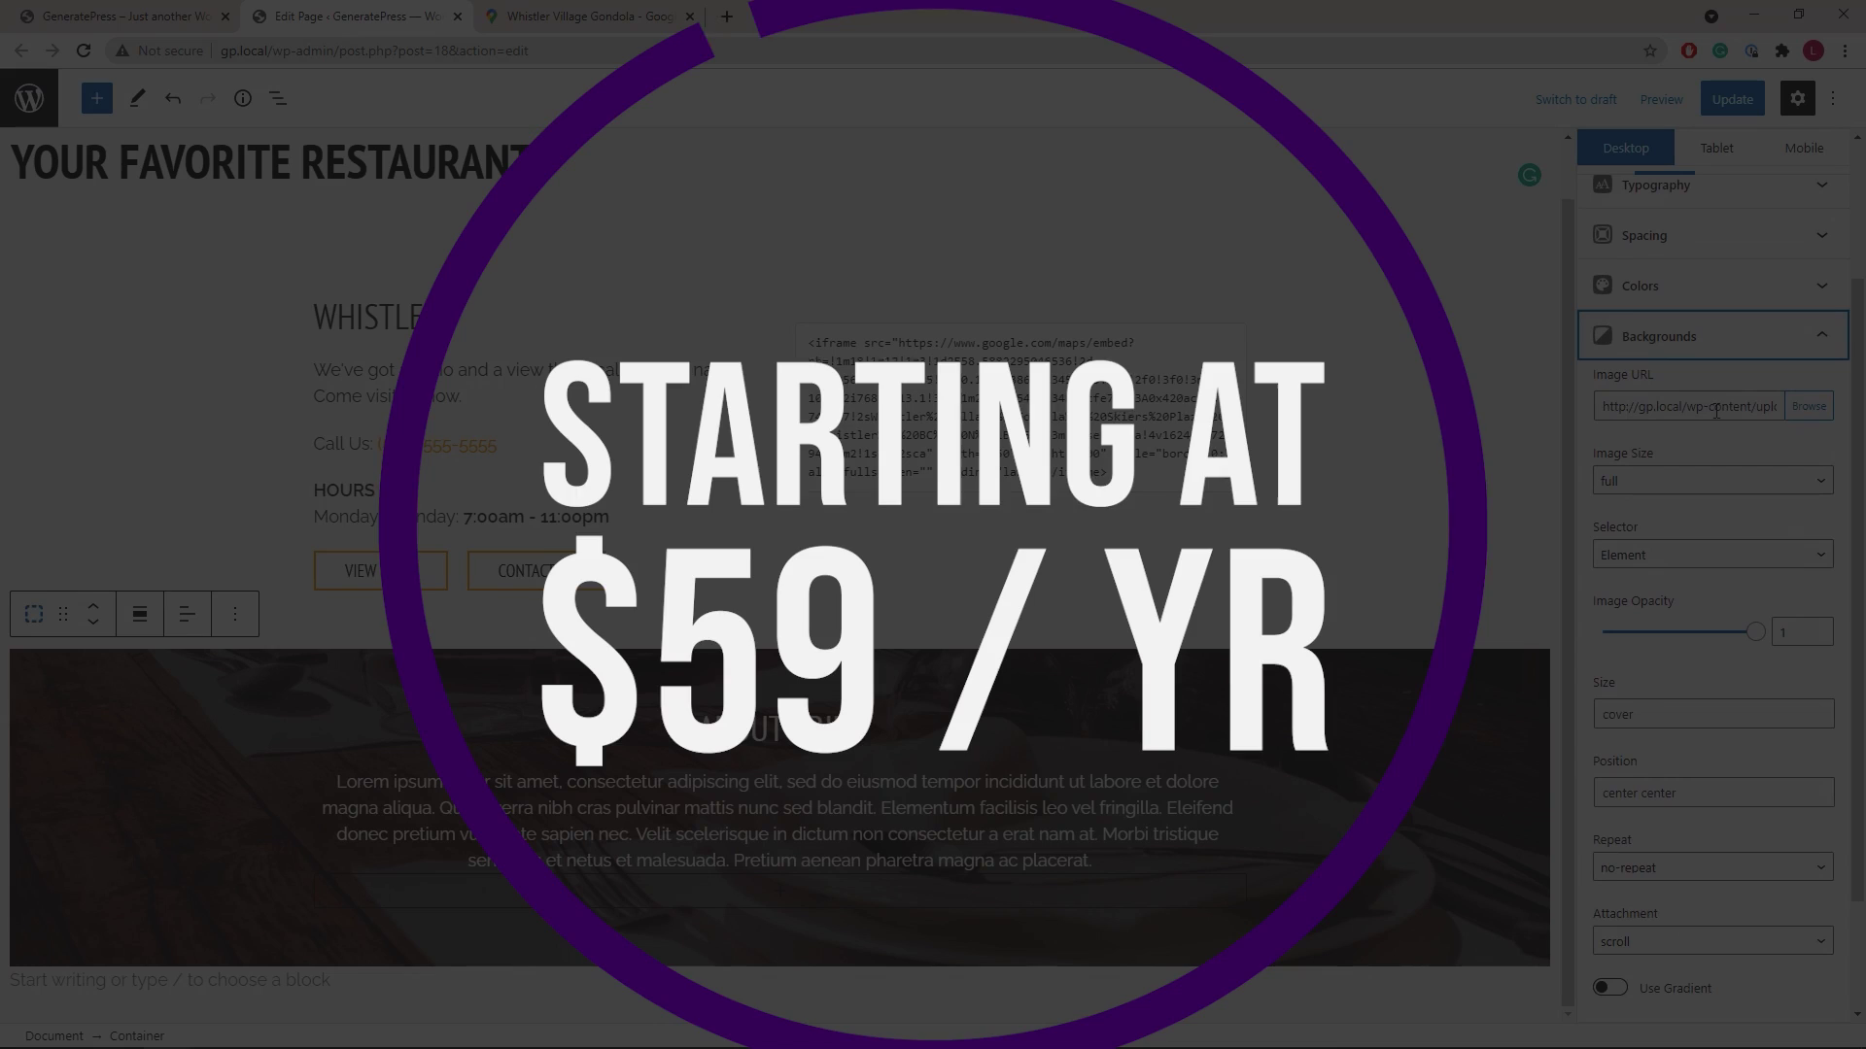
left_click(1839, 534)
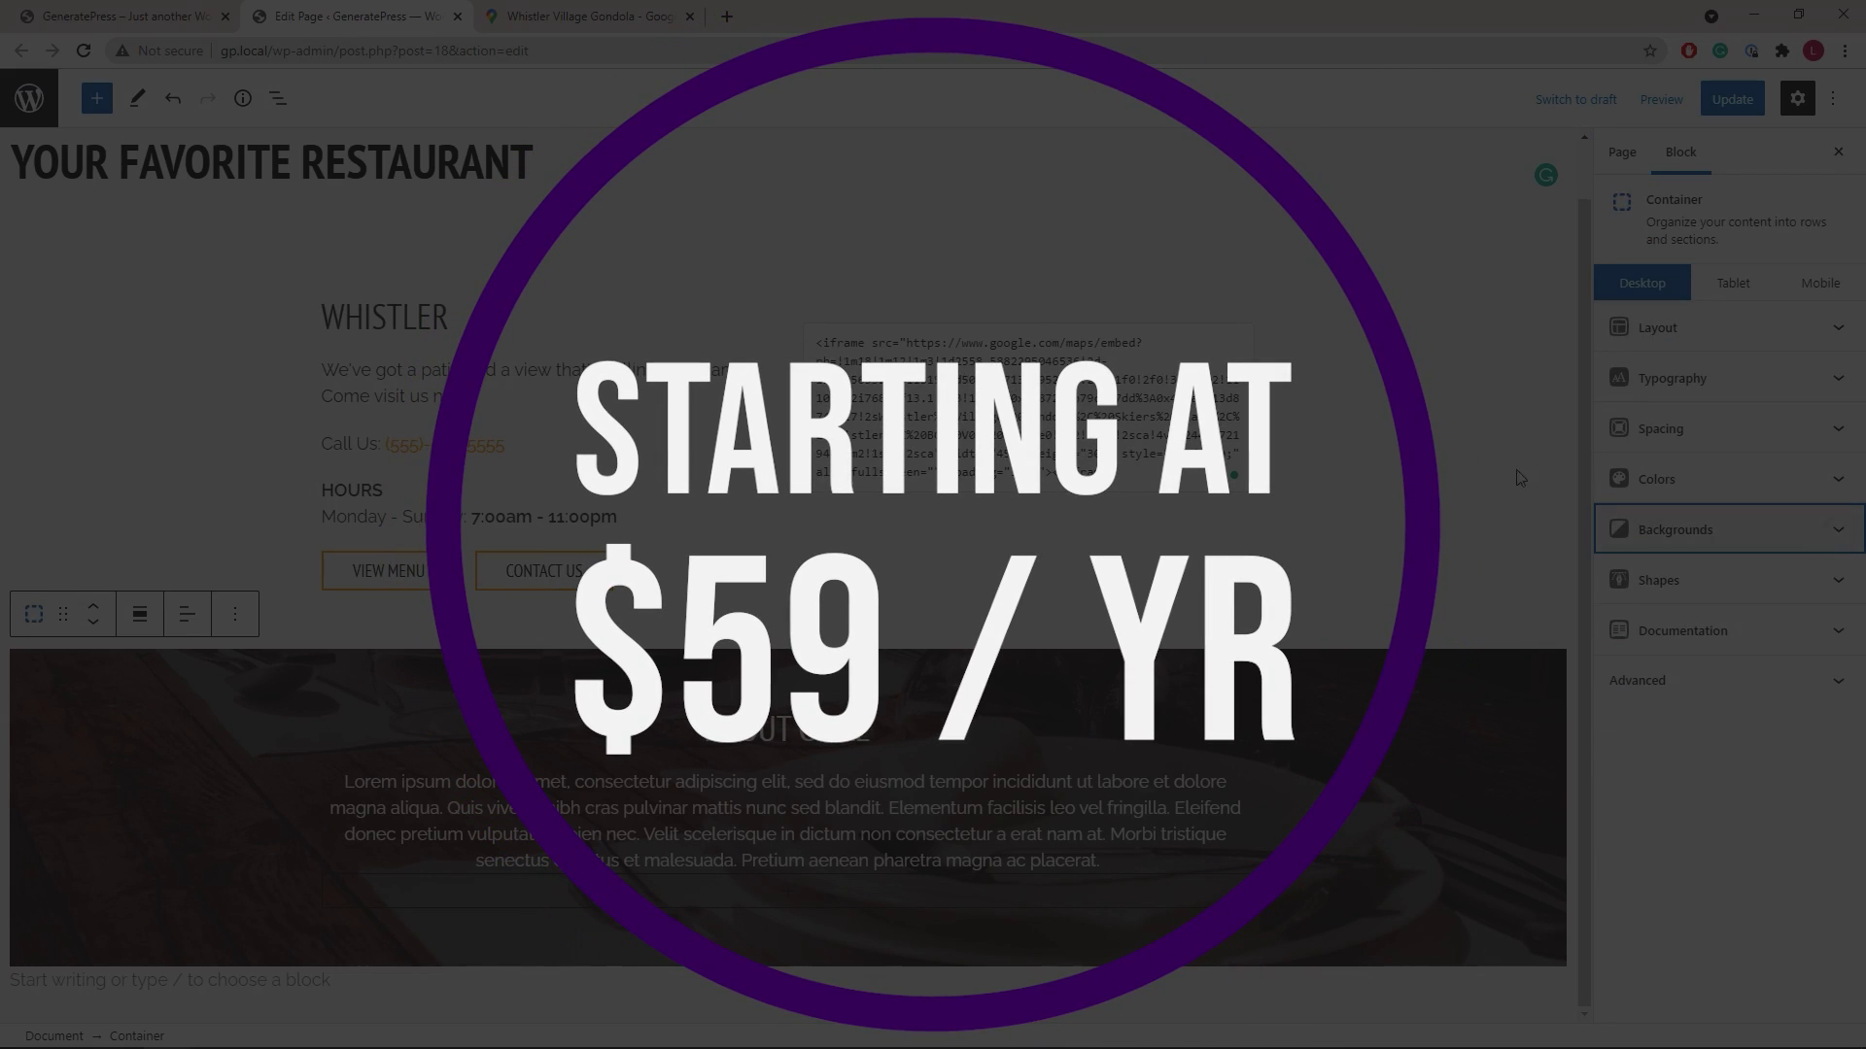
left_click(458, 16)
left_click(955, 158)
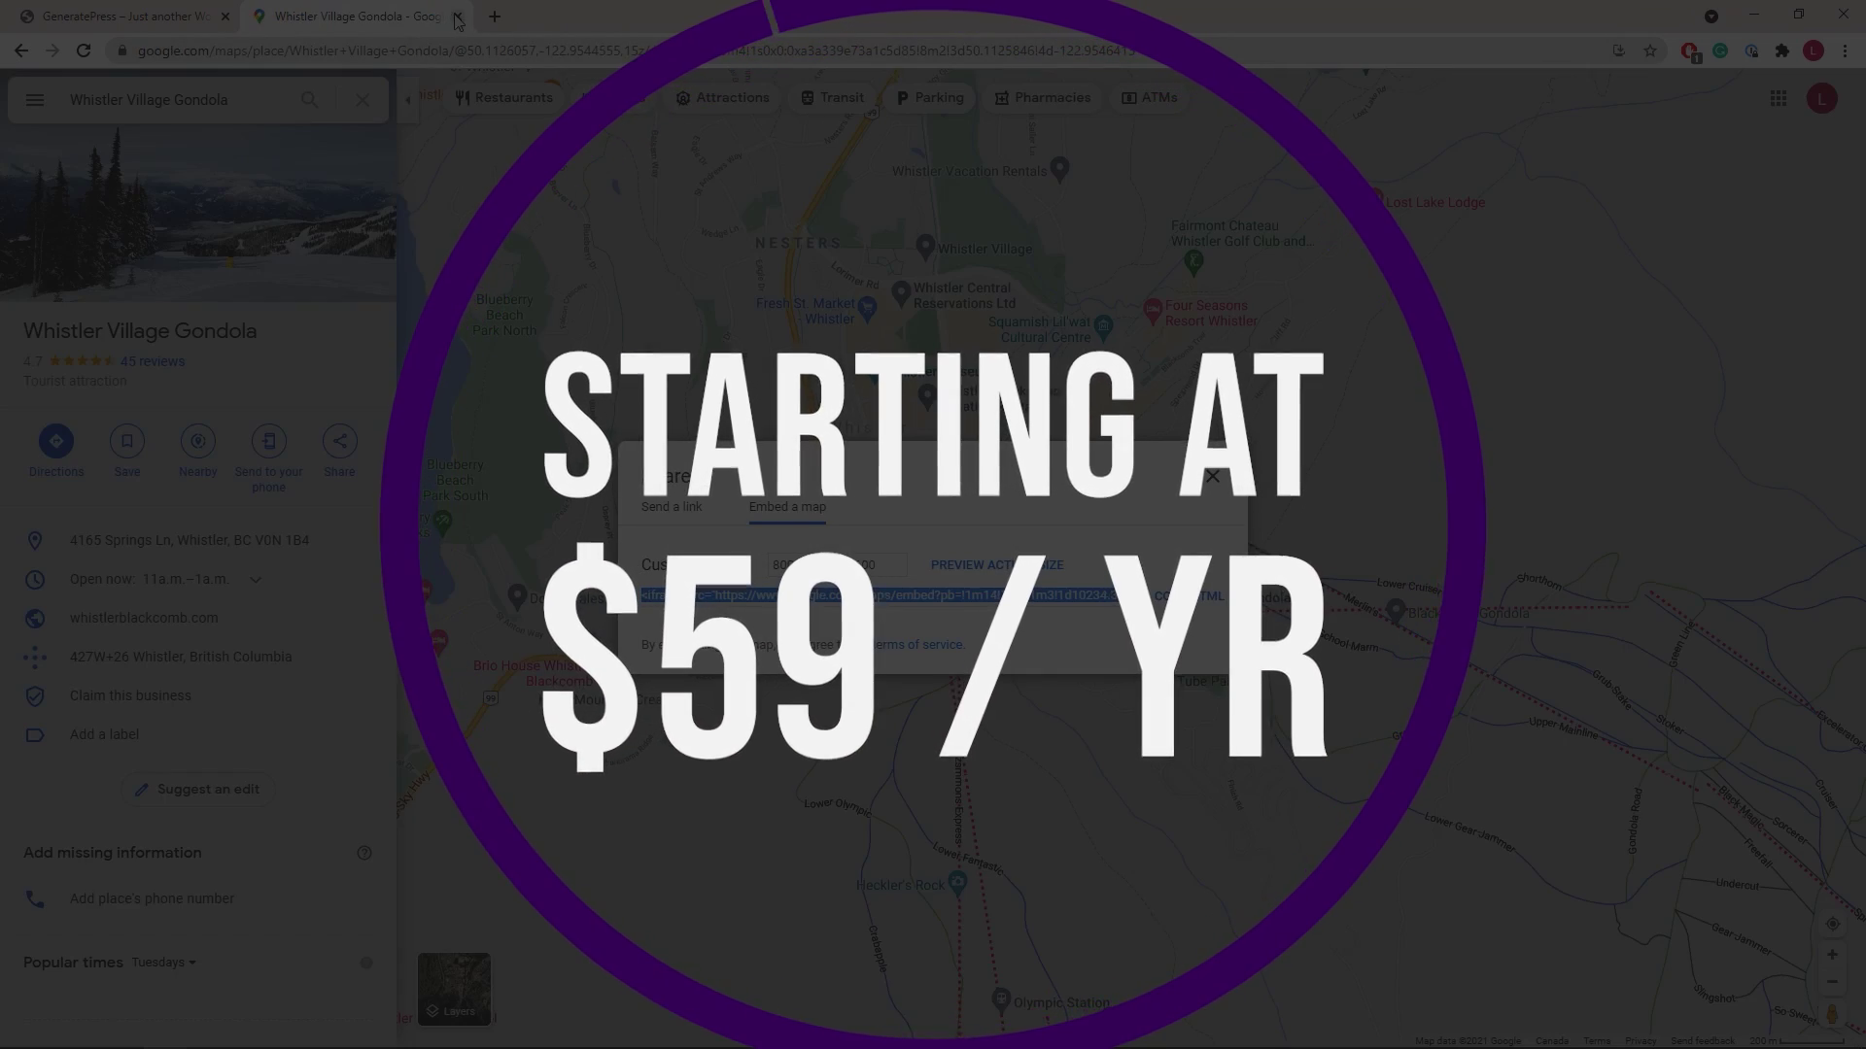
Step: Browse the Neve starter sites library on Themeisle and open the preview of the Real Estate Agency template
key("ctrl+w")
left_click(1254, 148)
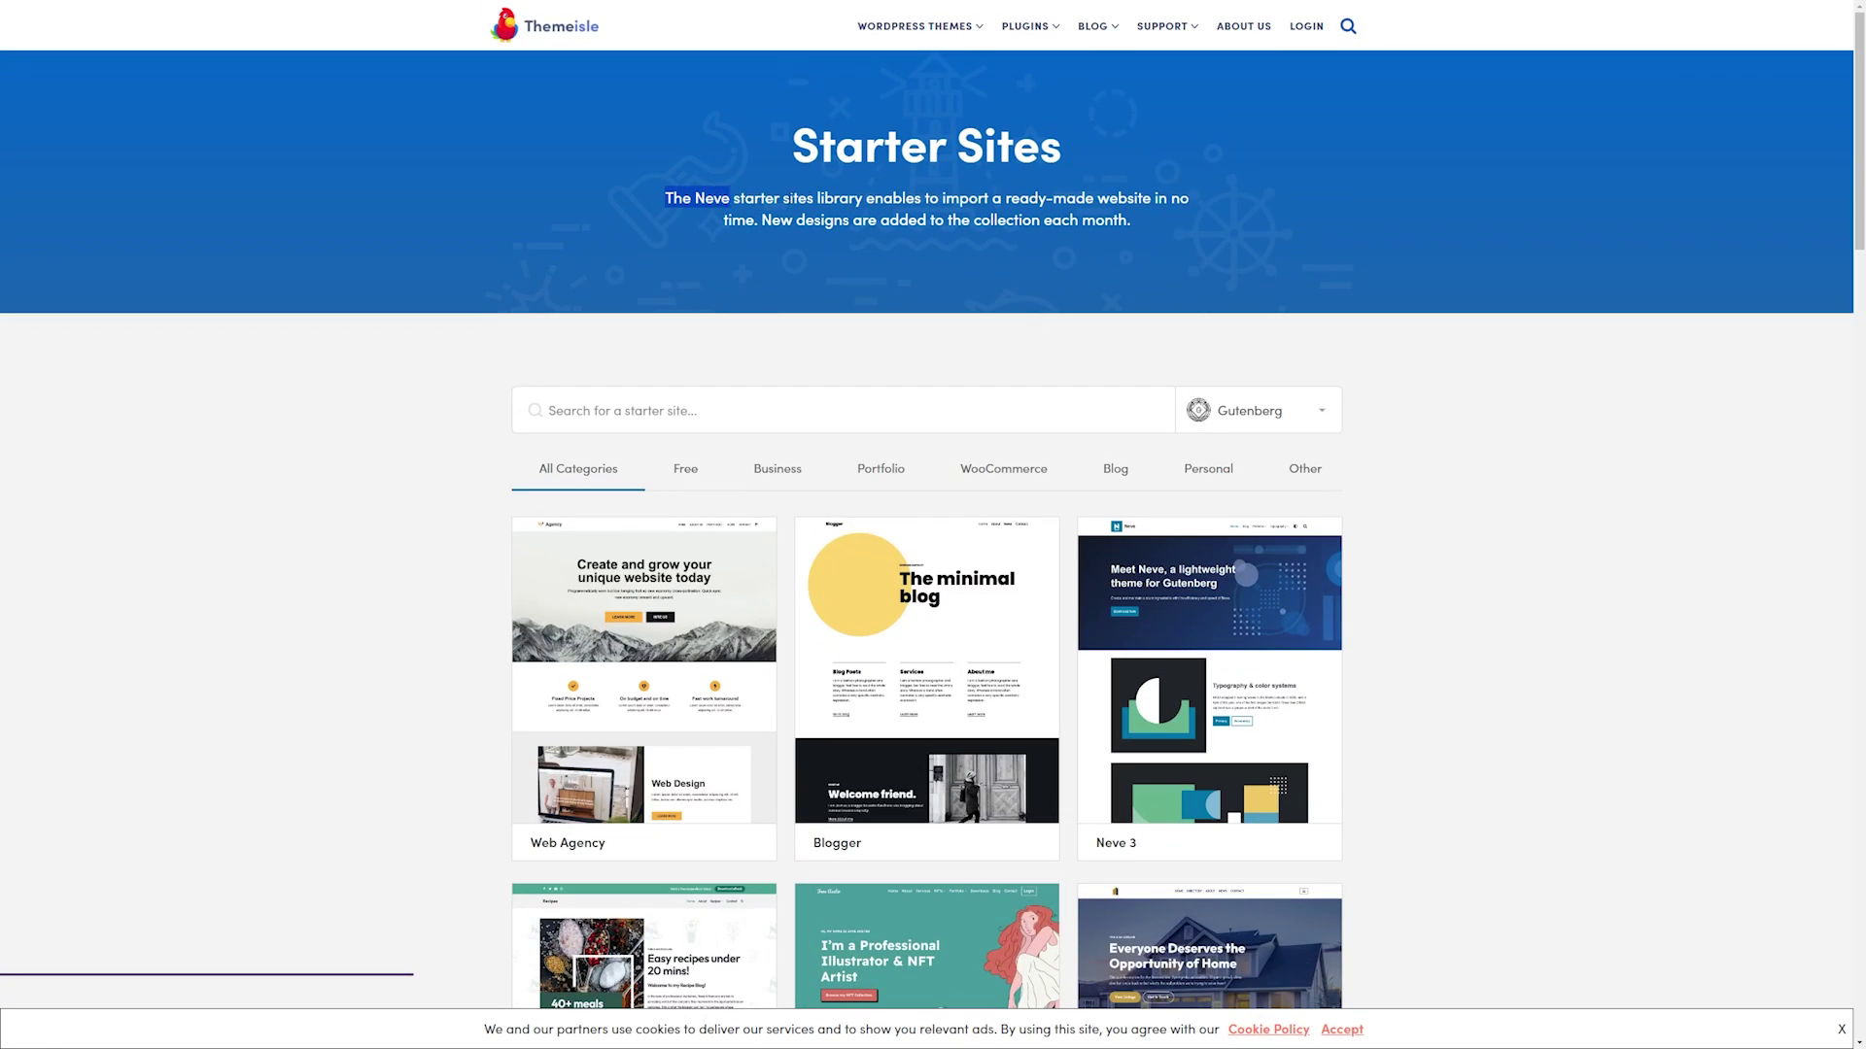
mouse_move(568, 703)
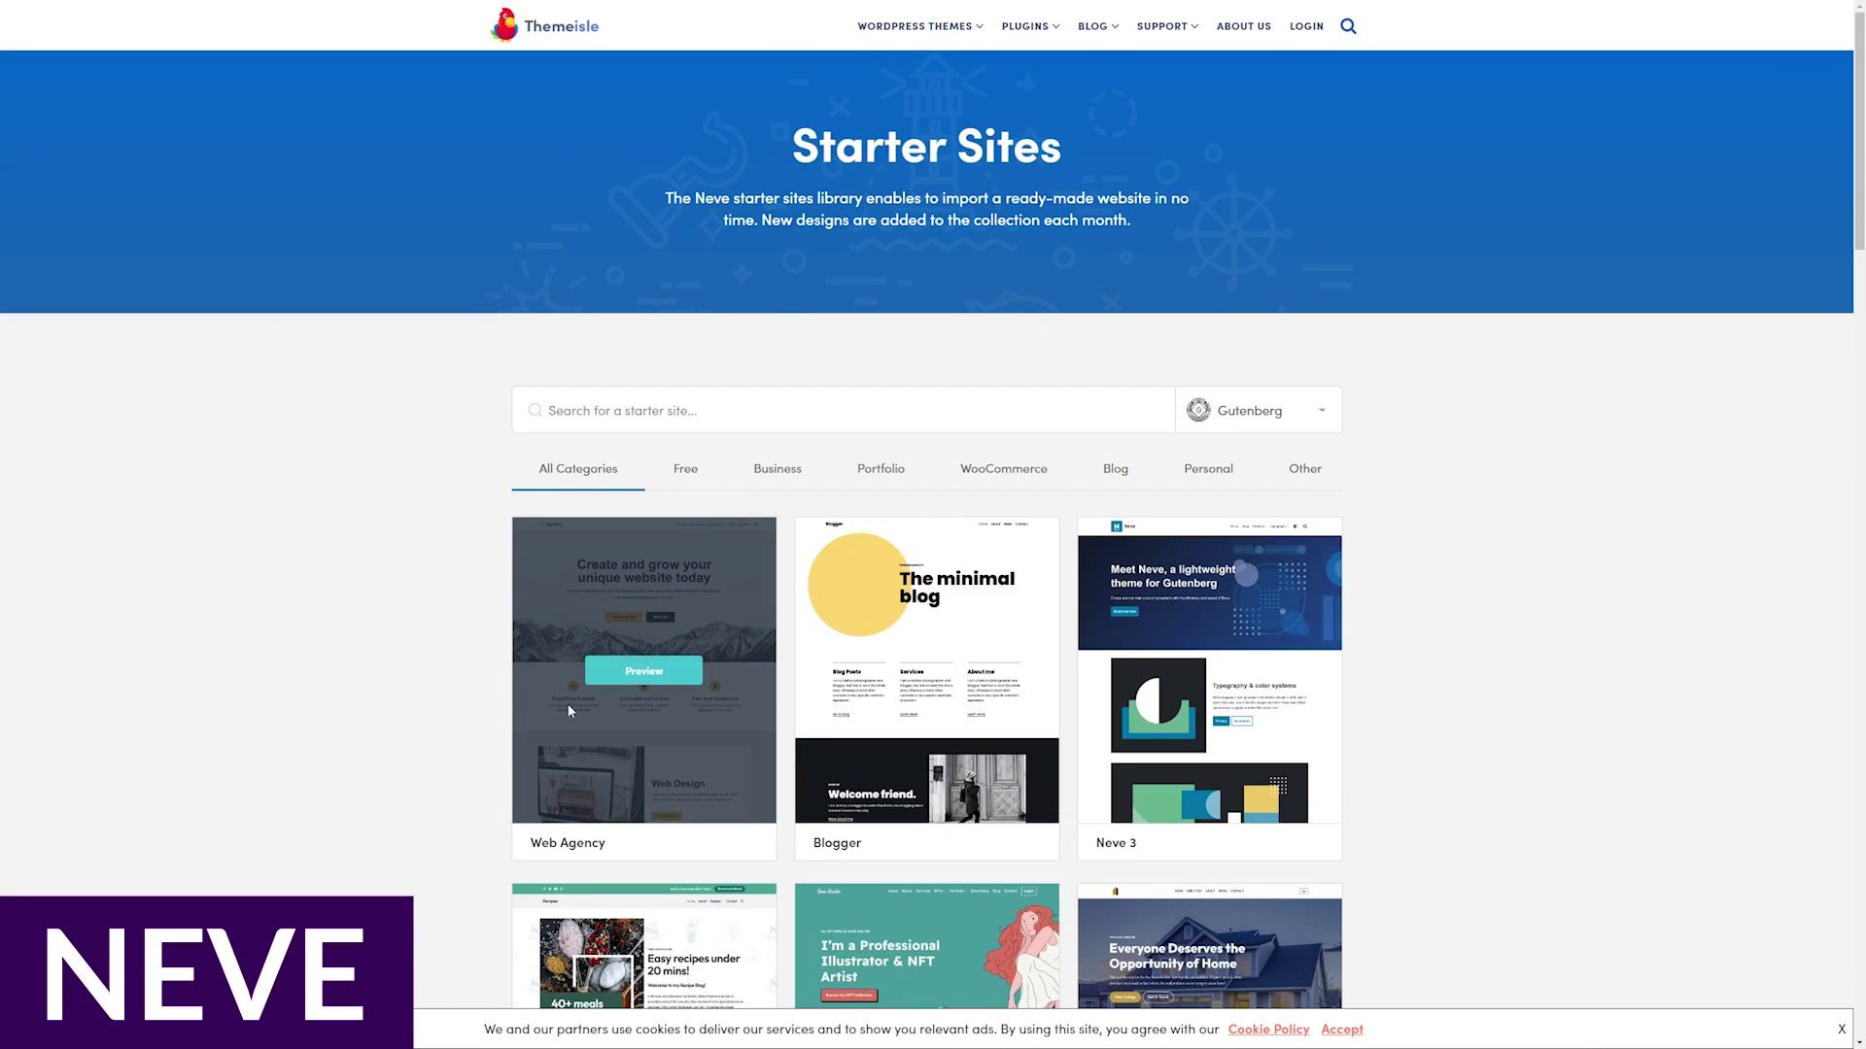
scroll(567, 703, "down", 1)
scroll(577, 702, "down", 1)
scroll(591, 701, "down", 2)
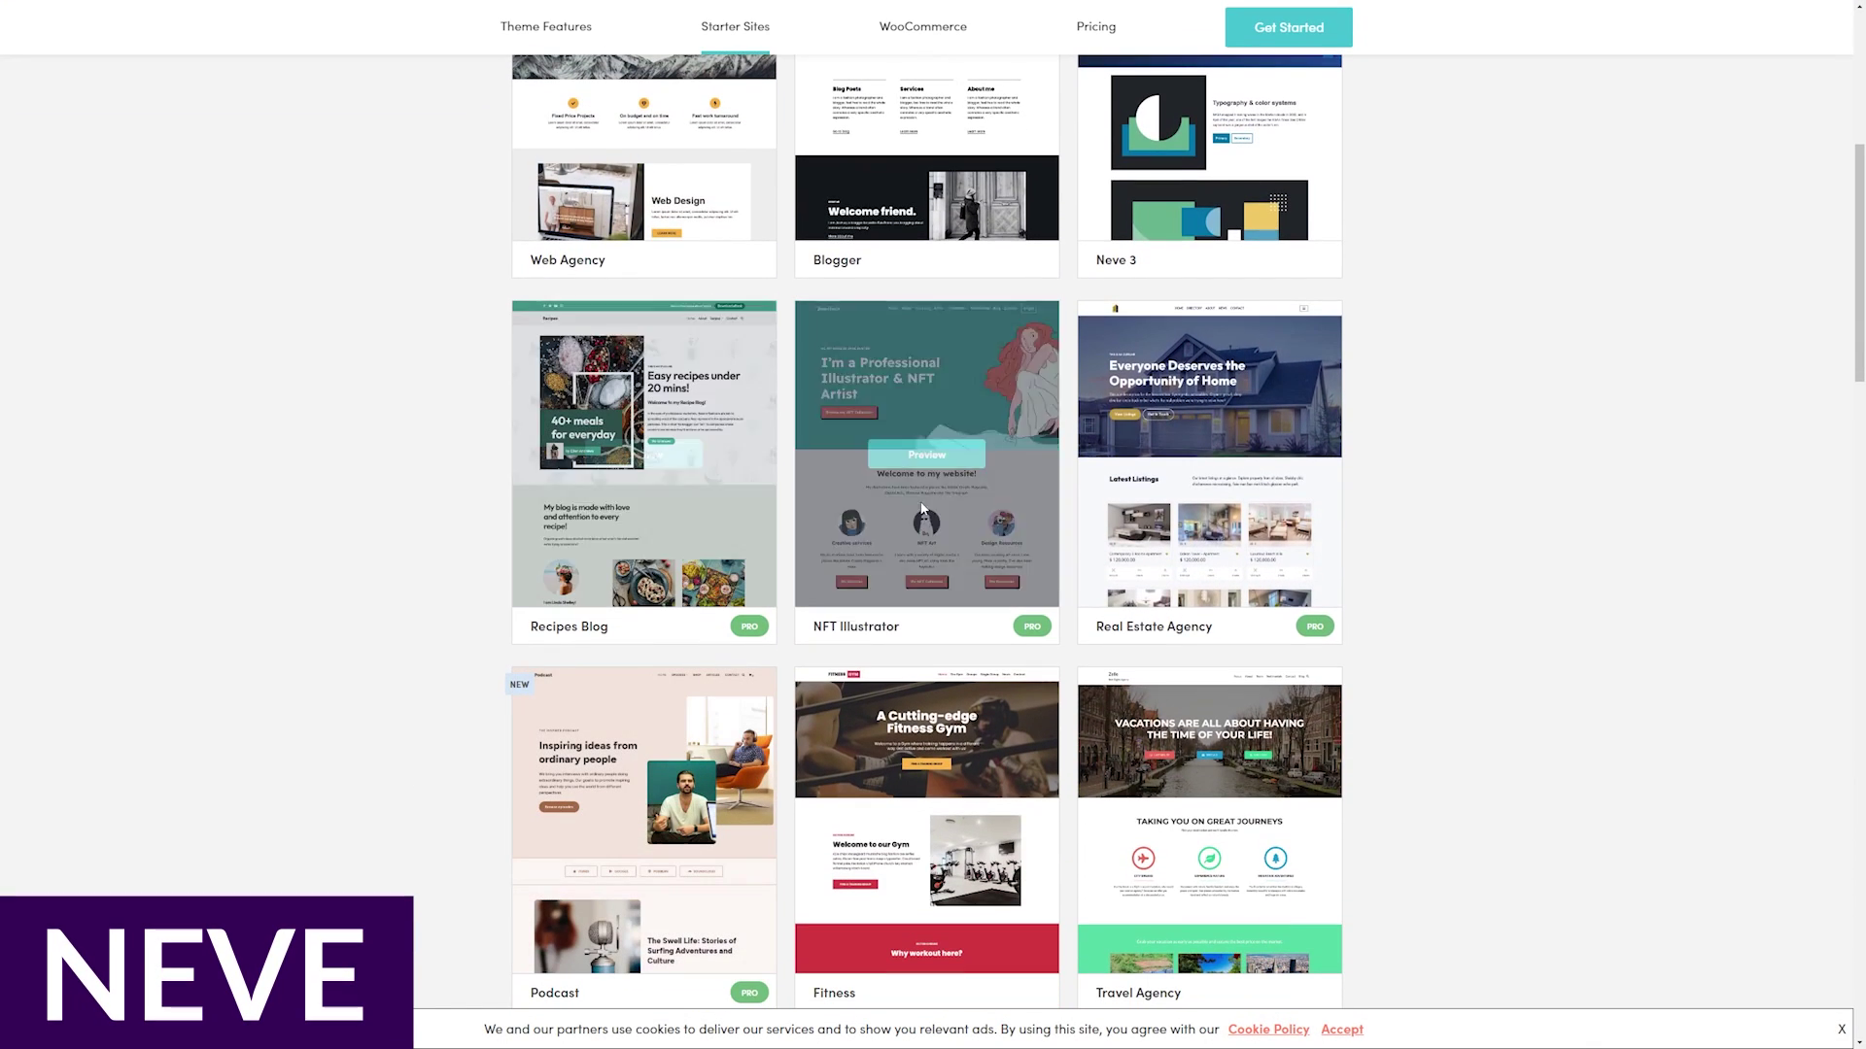
scroll(1203, 499, "down", 2)
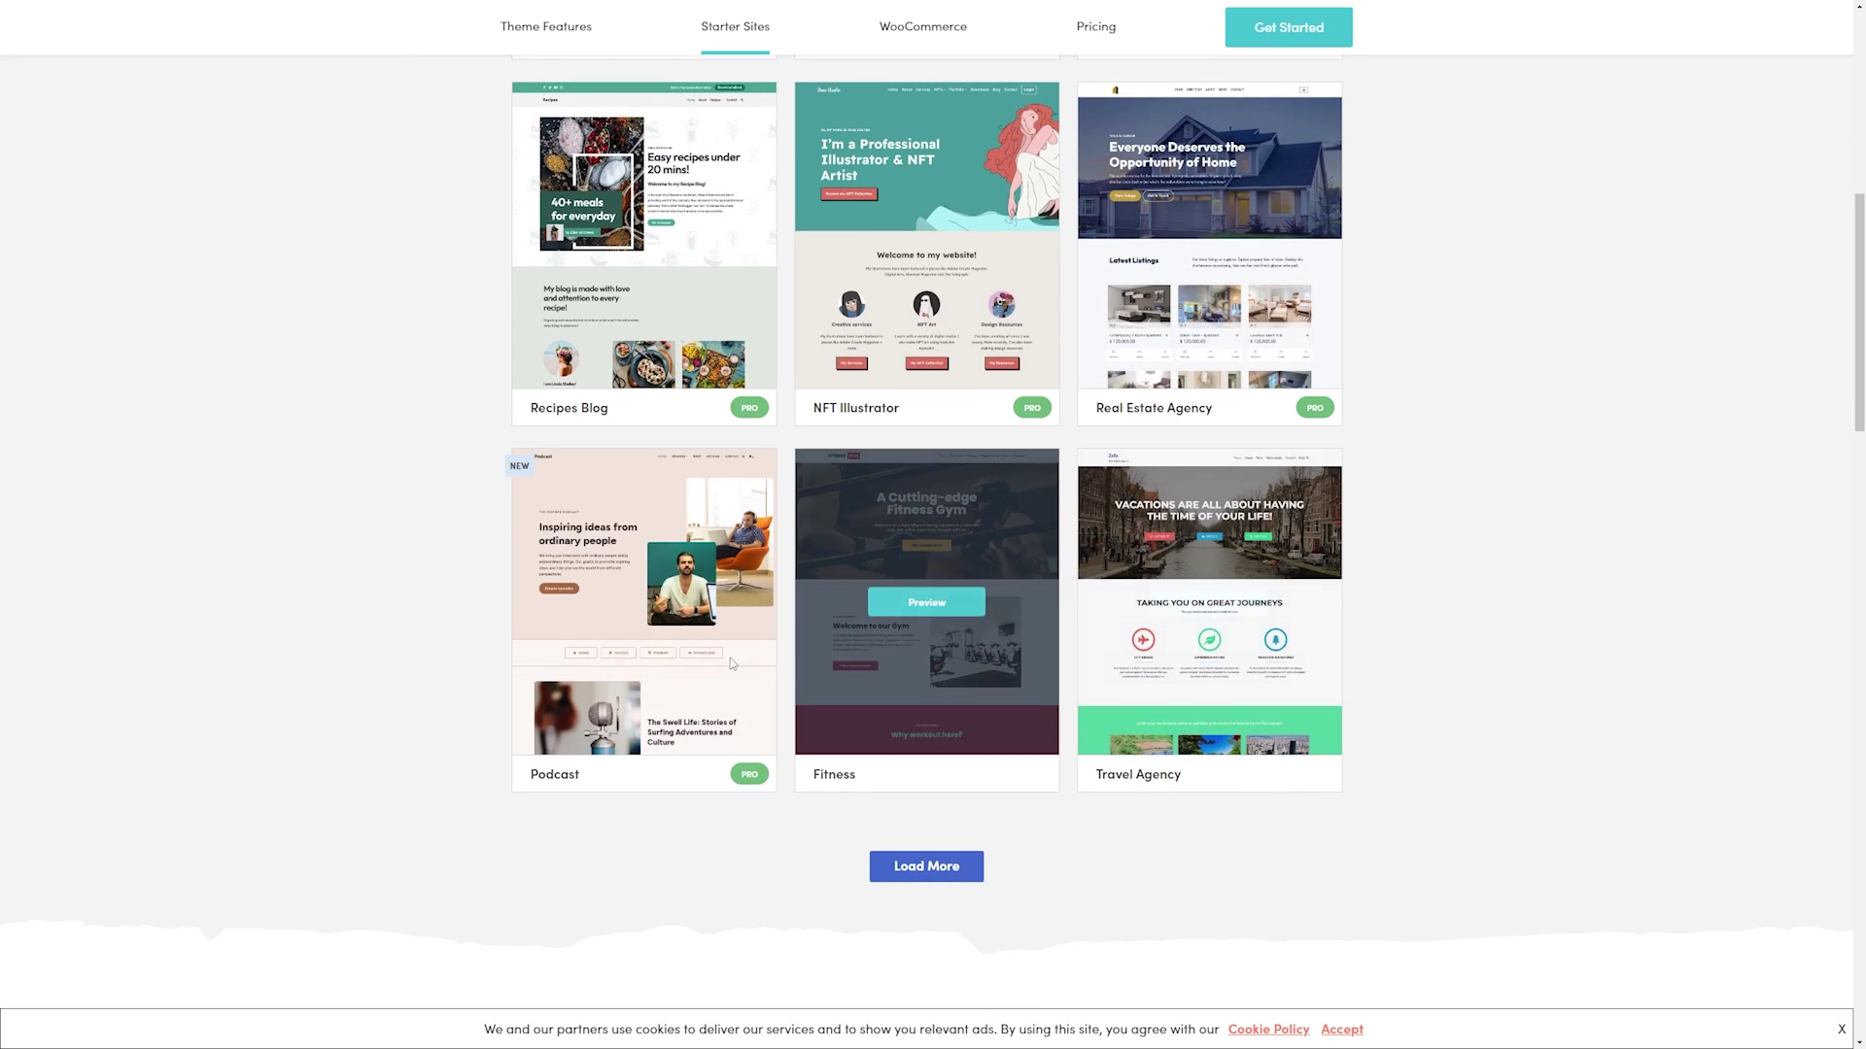
scroll(616, 663, "up", 4)
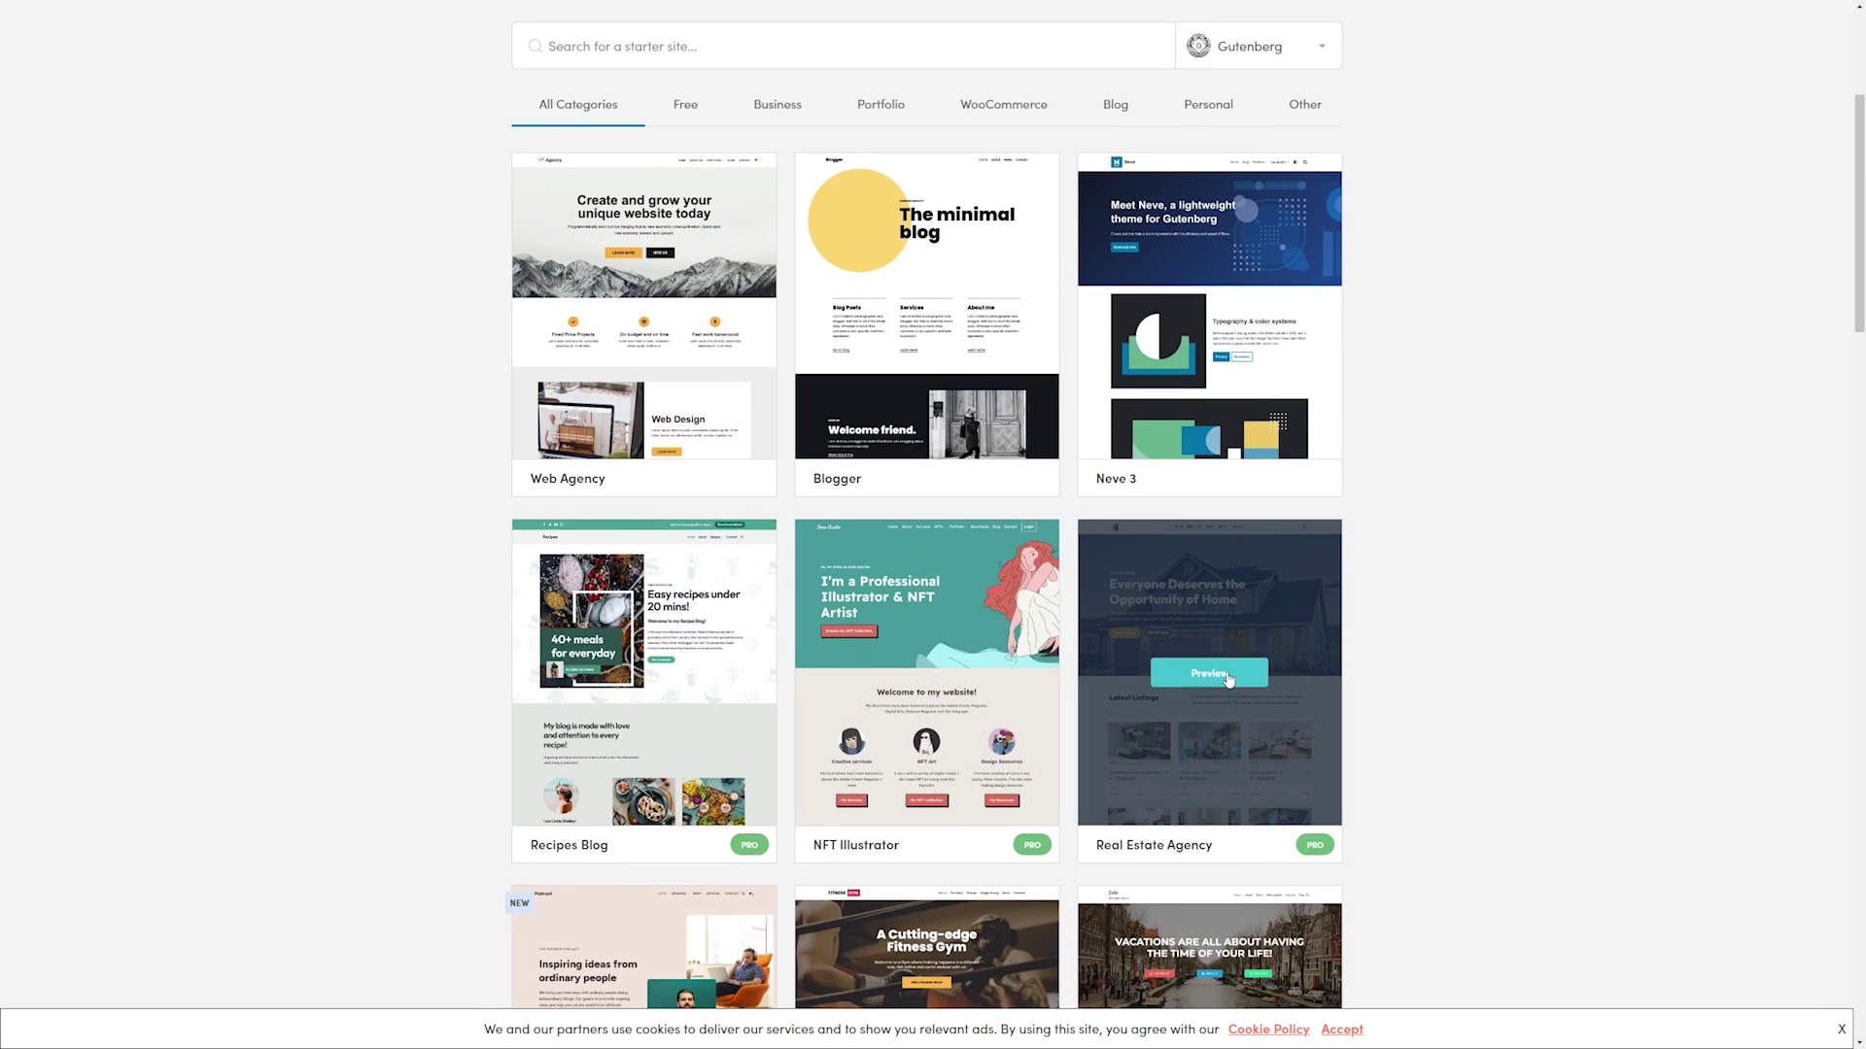
left_click(1209, 673)
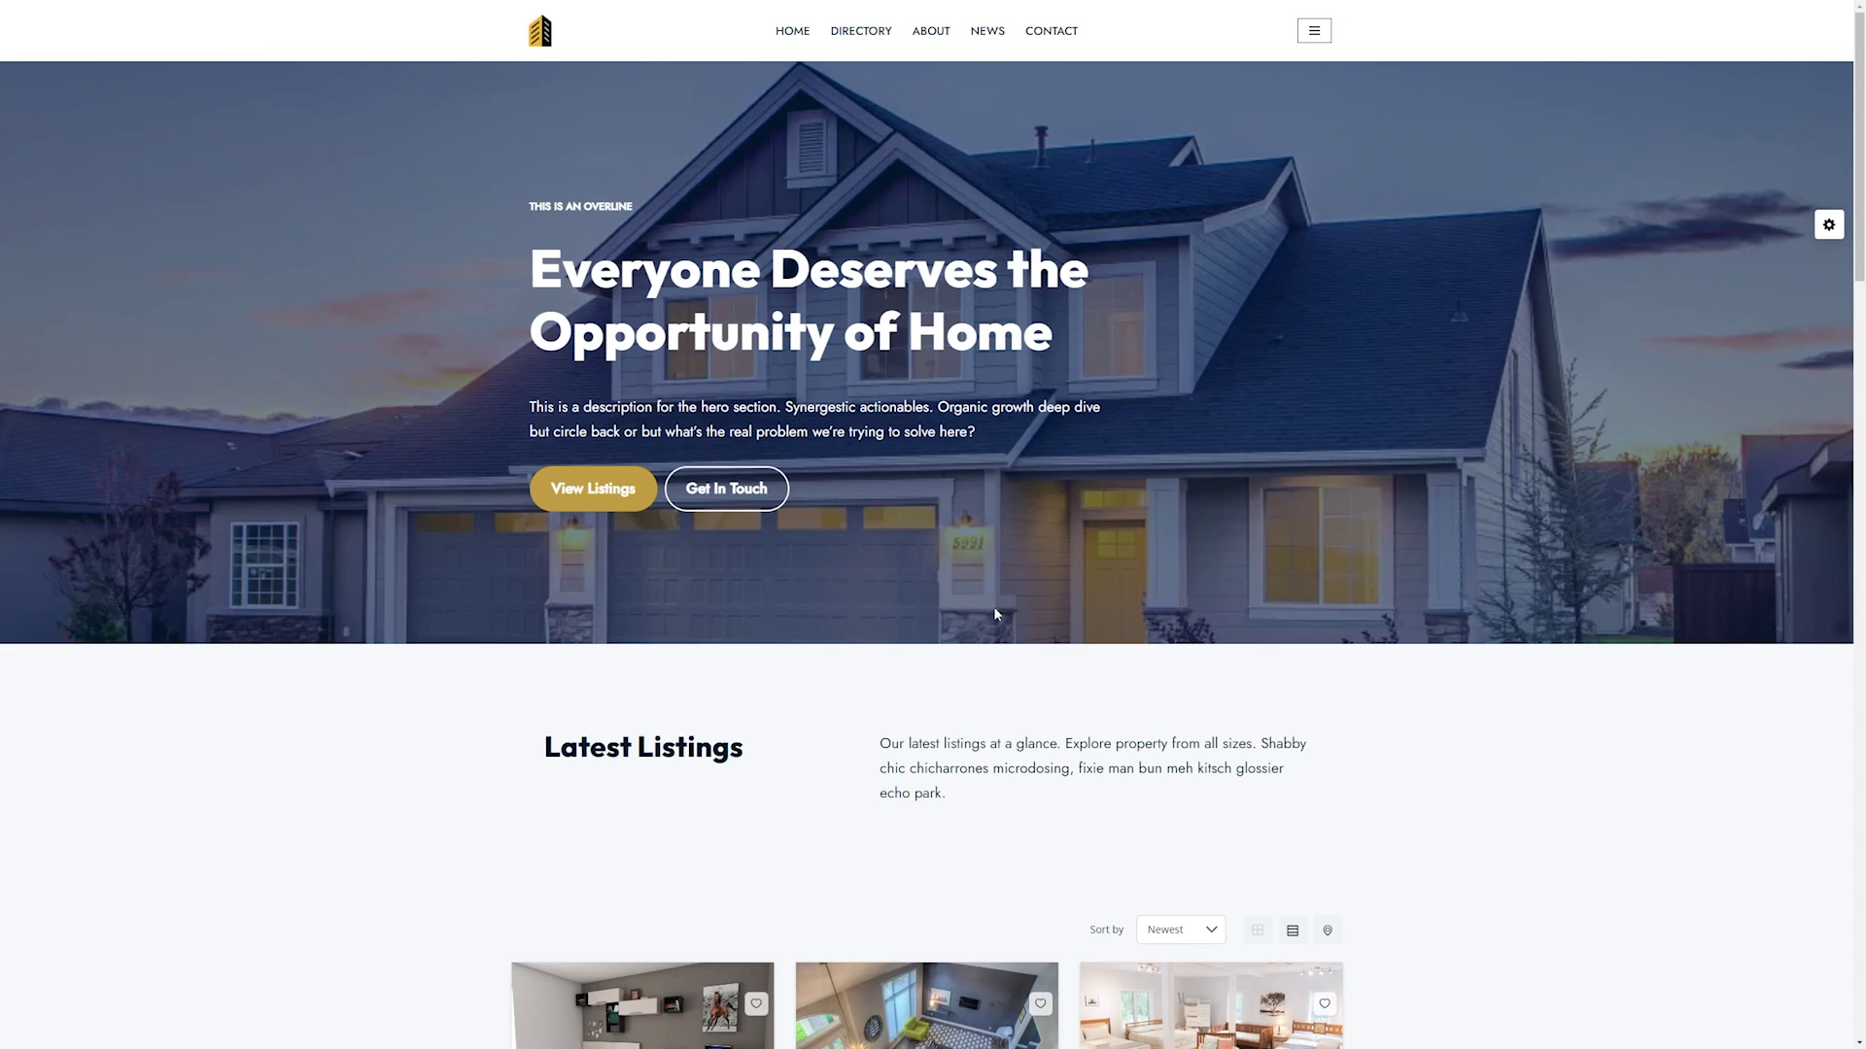
Step: Examine the Real Estate Agency demo's Directory and About pages and the Latest Listings on its home page
left_click(878, 38)
left_click(931, 39)
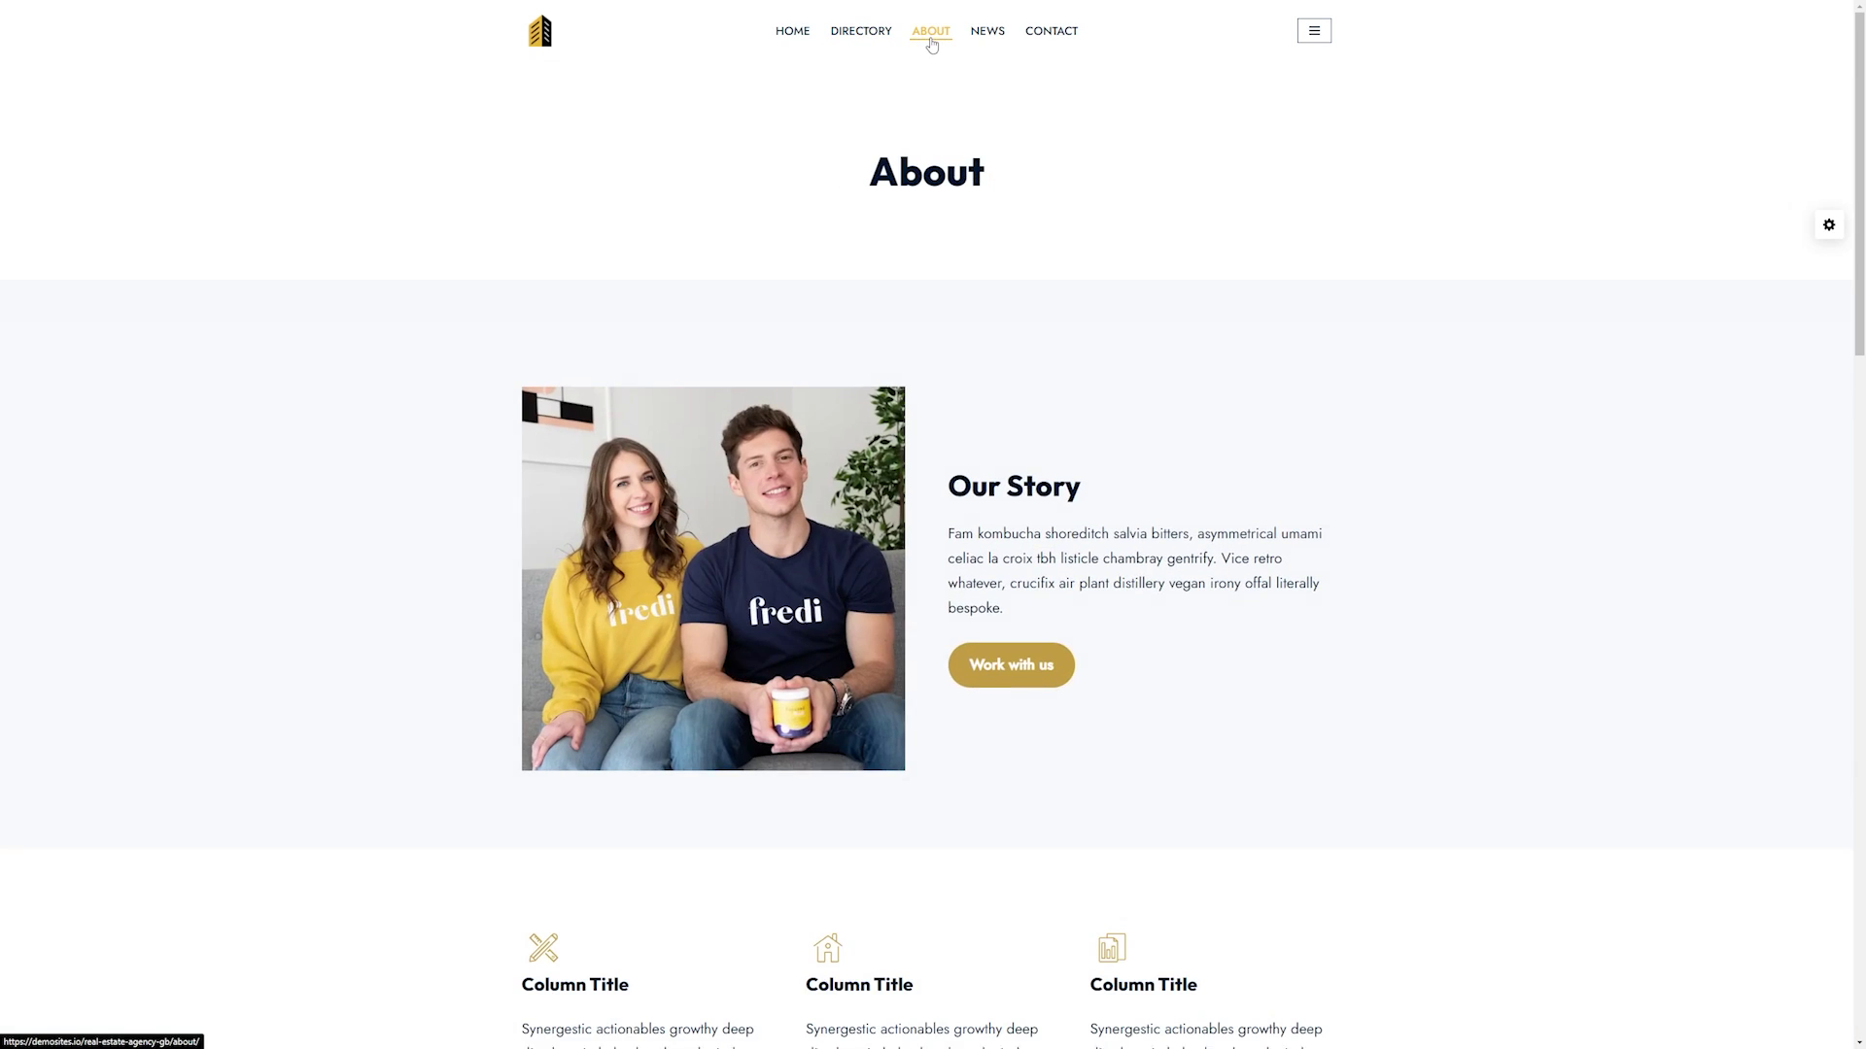
left_click(806, 38)
scroll(733, 784, "down", 6)
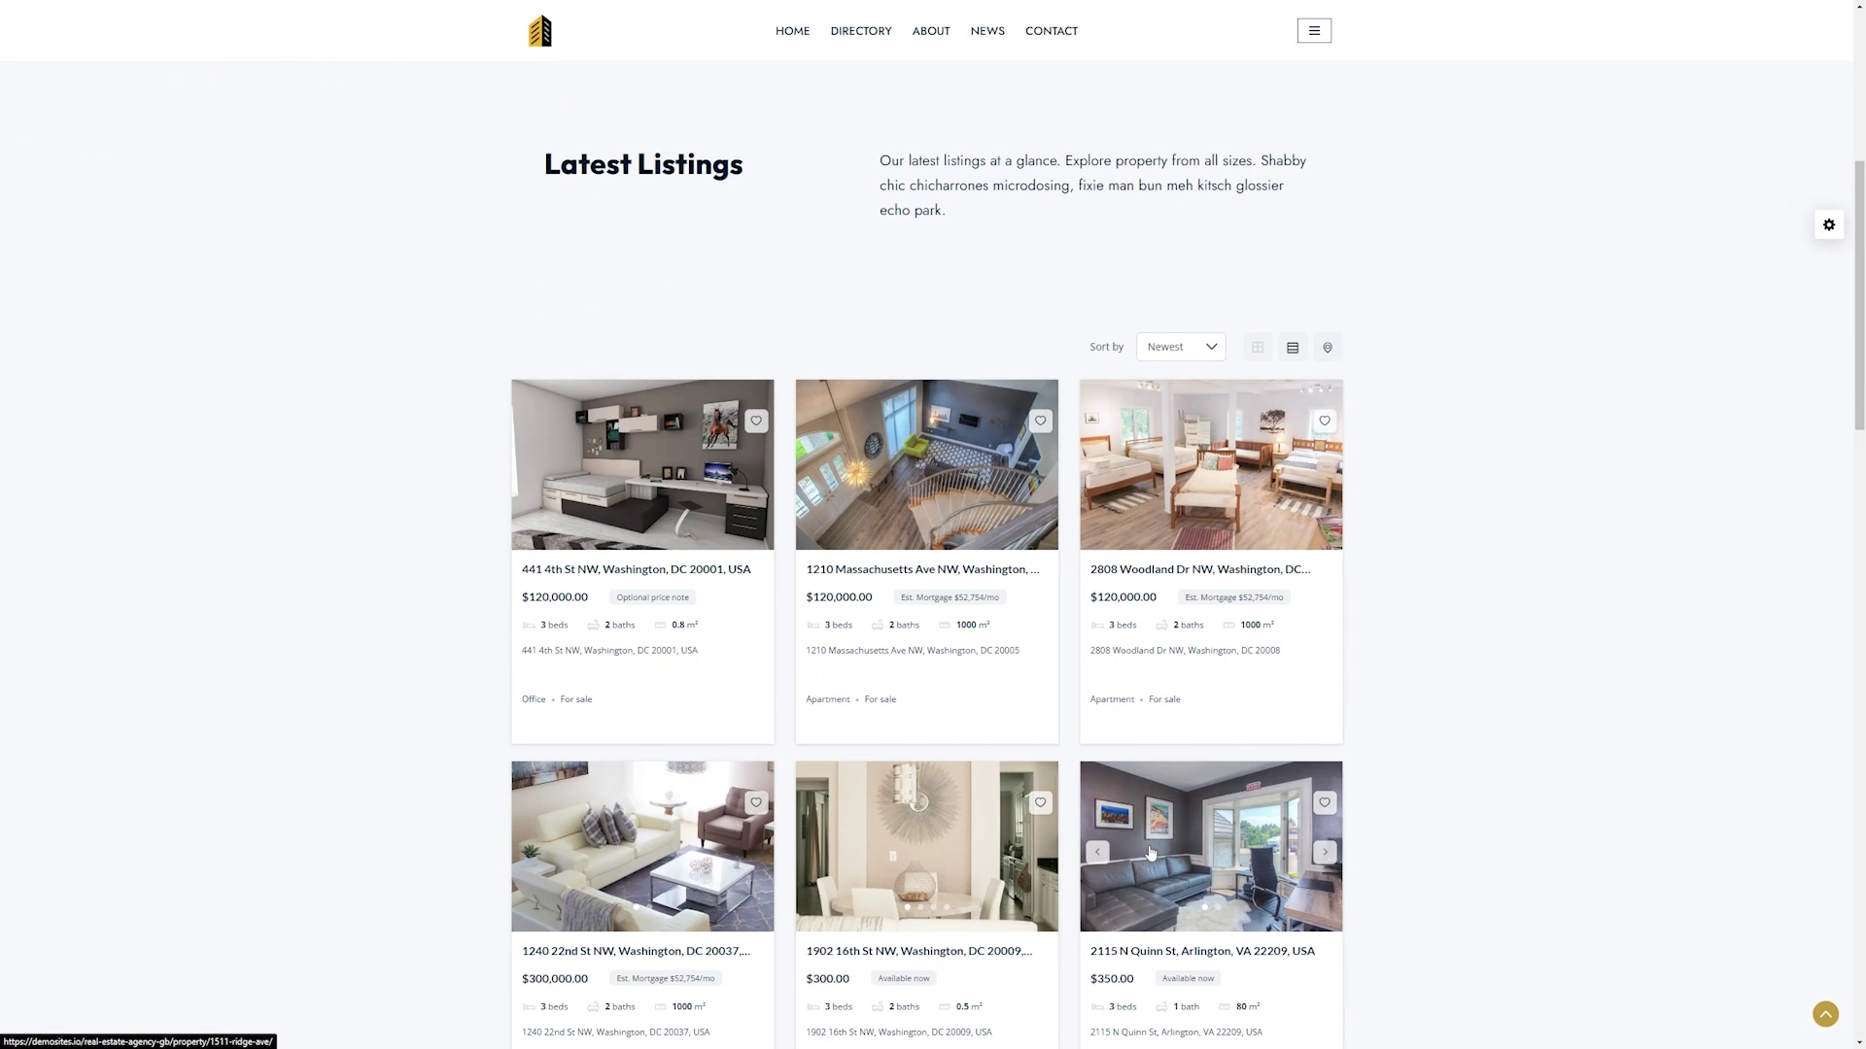
scroll(955, 791, "down", 2)
scroll(551, 785, "up", 8)
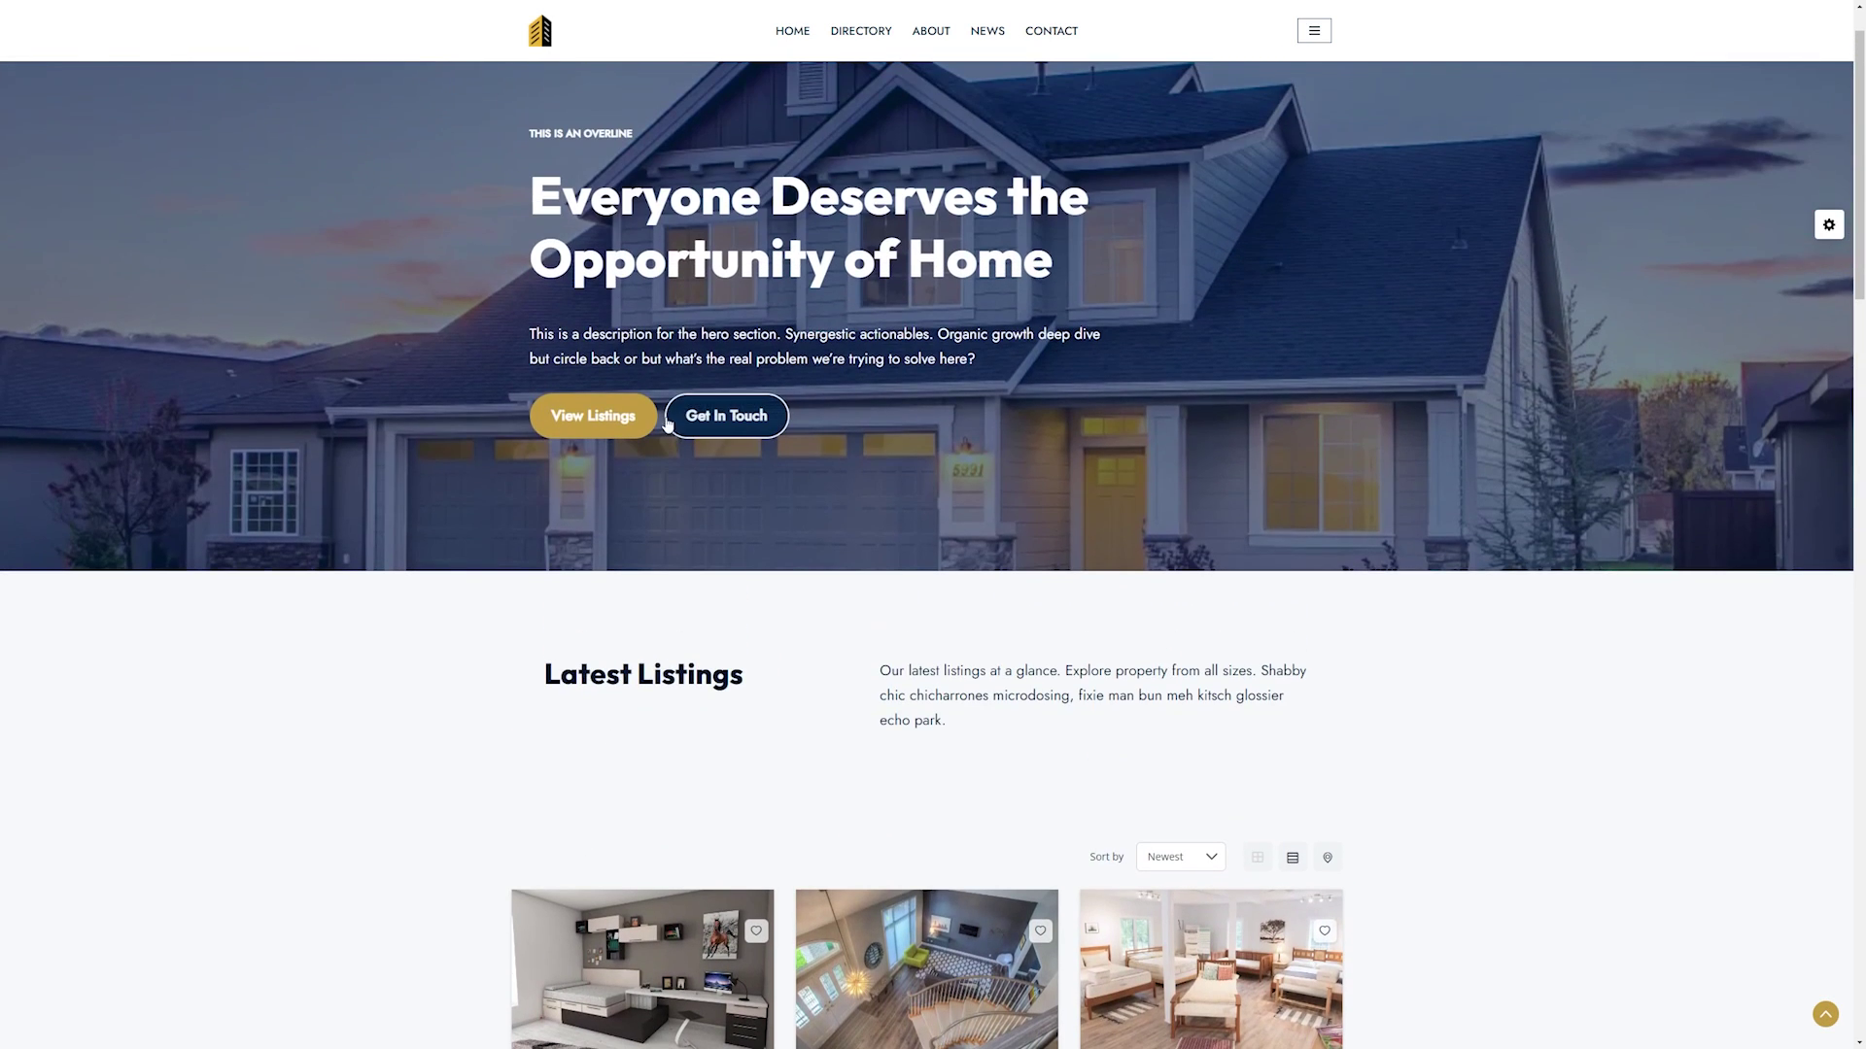
Step: Open the Color Palette Switcher and preview the dark navy, red and blue palettes on the demo site
left_click(1826, 225)
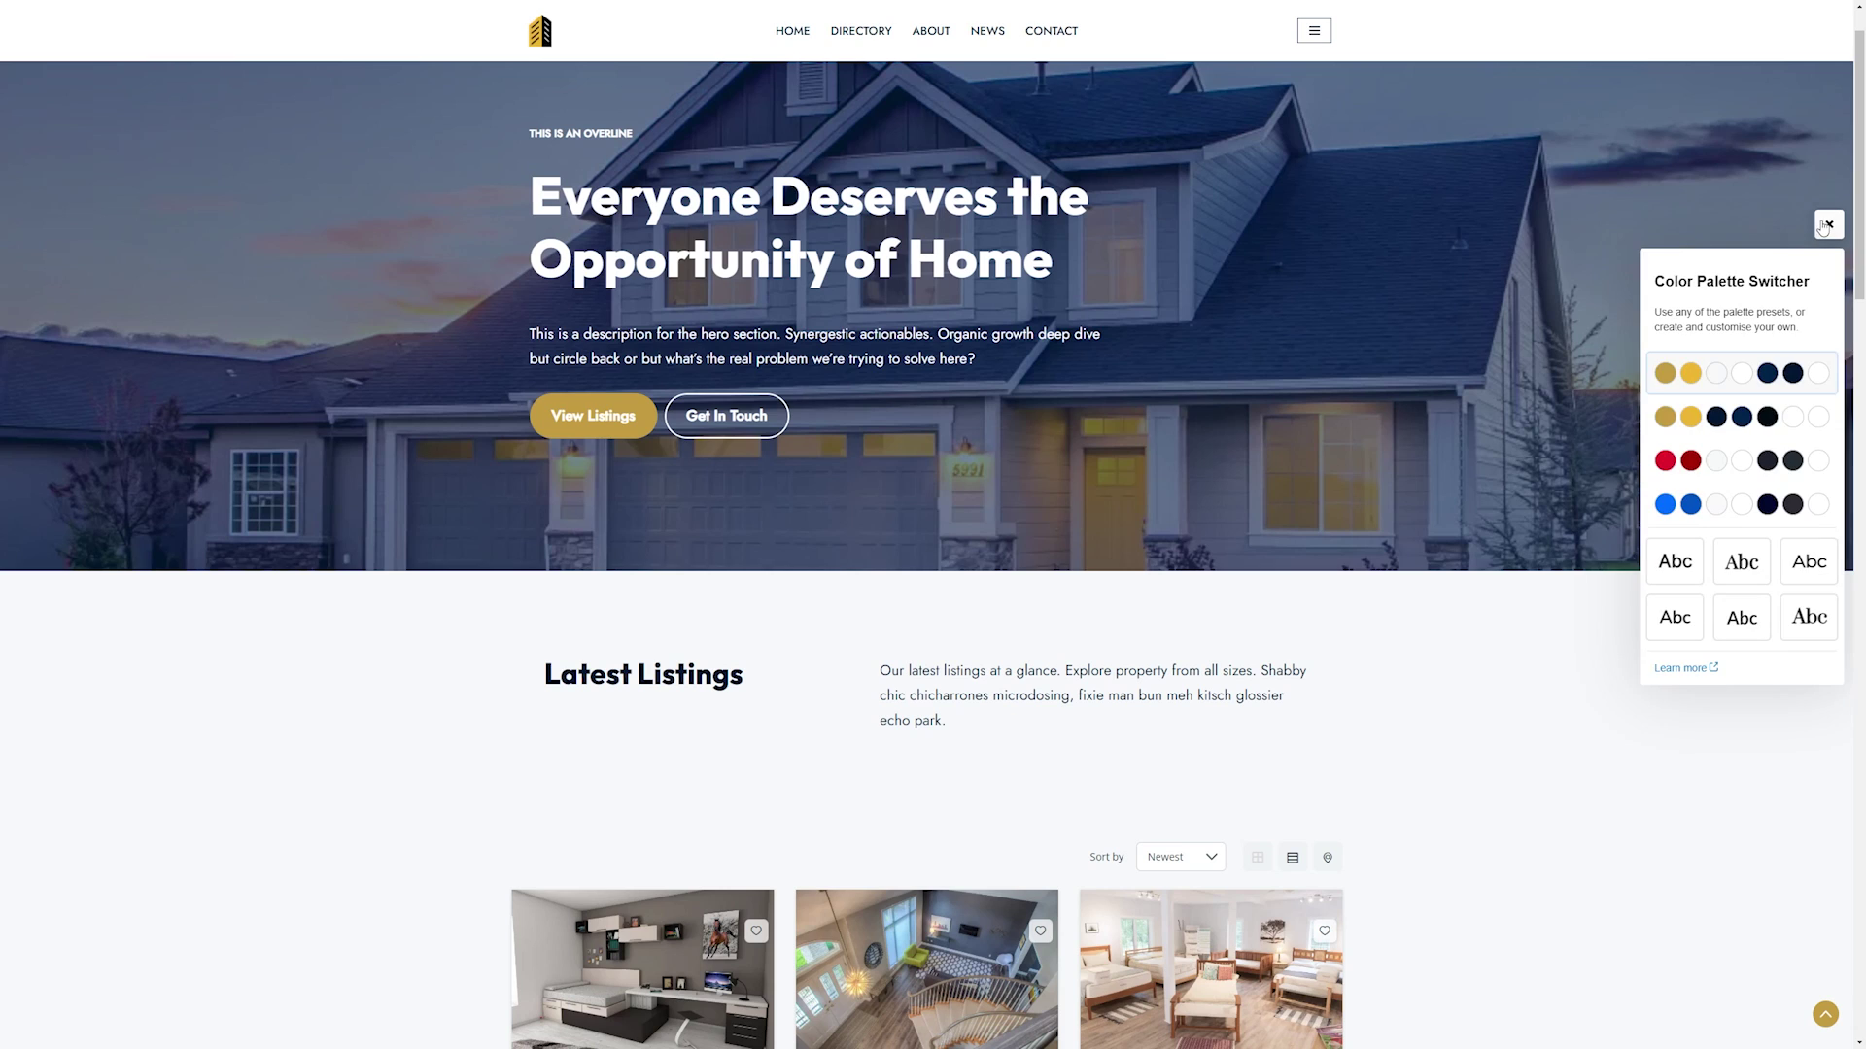
left_click(1744, 415)
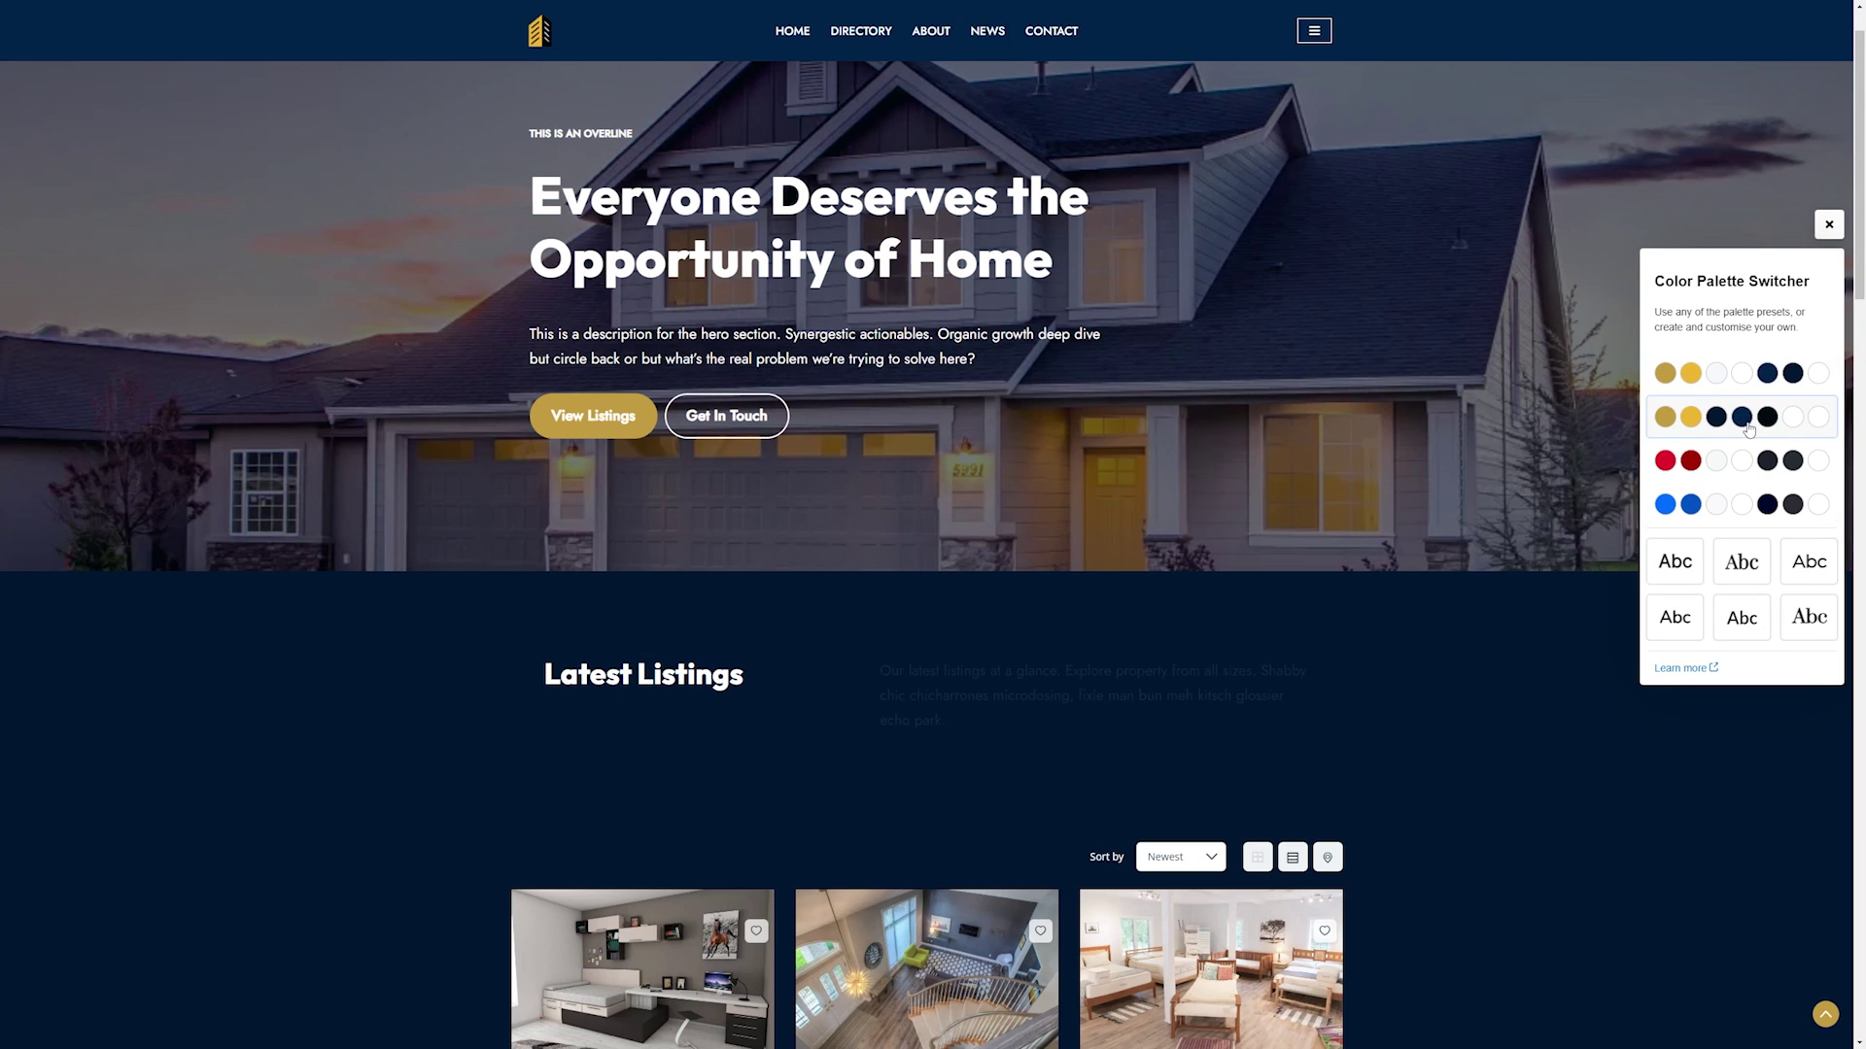
left_click(1755, 464)
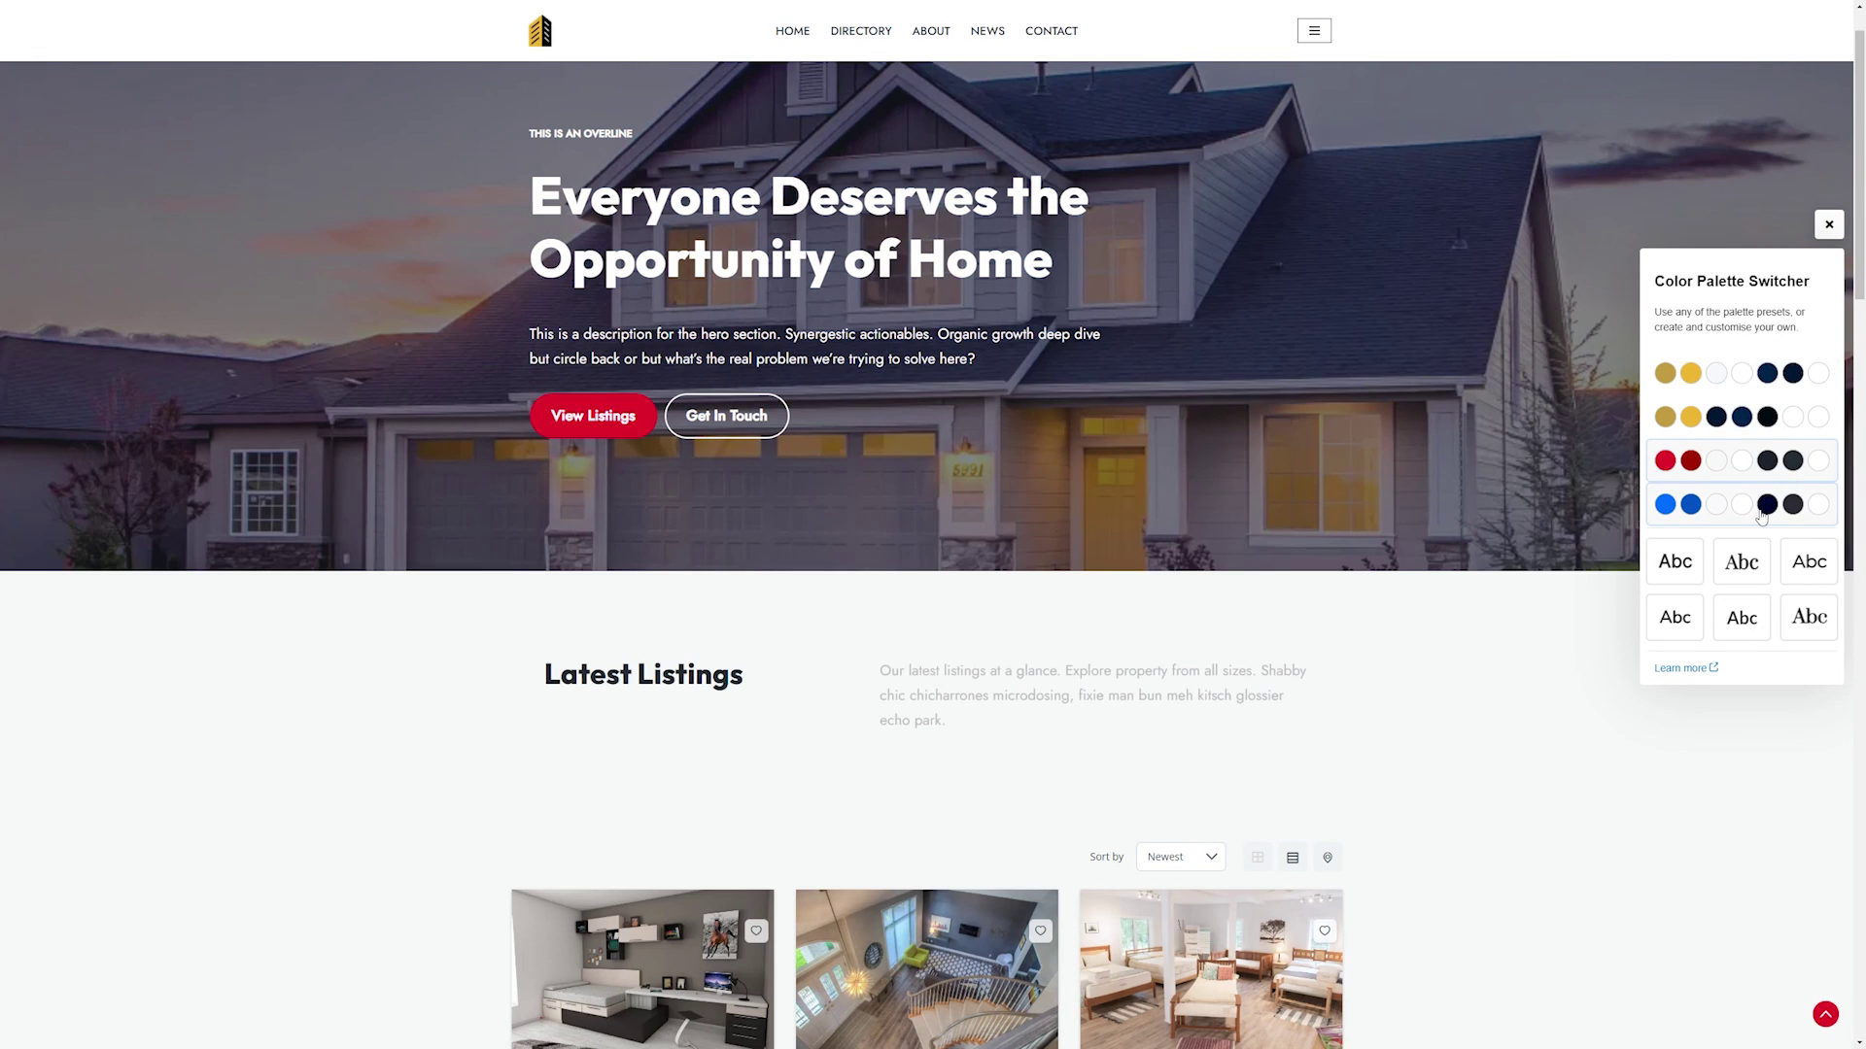
left_click(1760, 513)
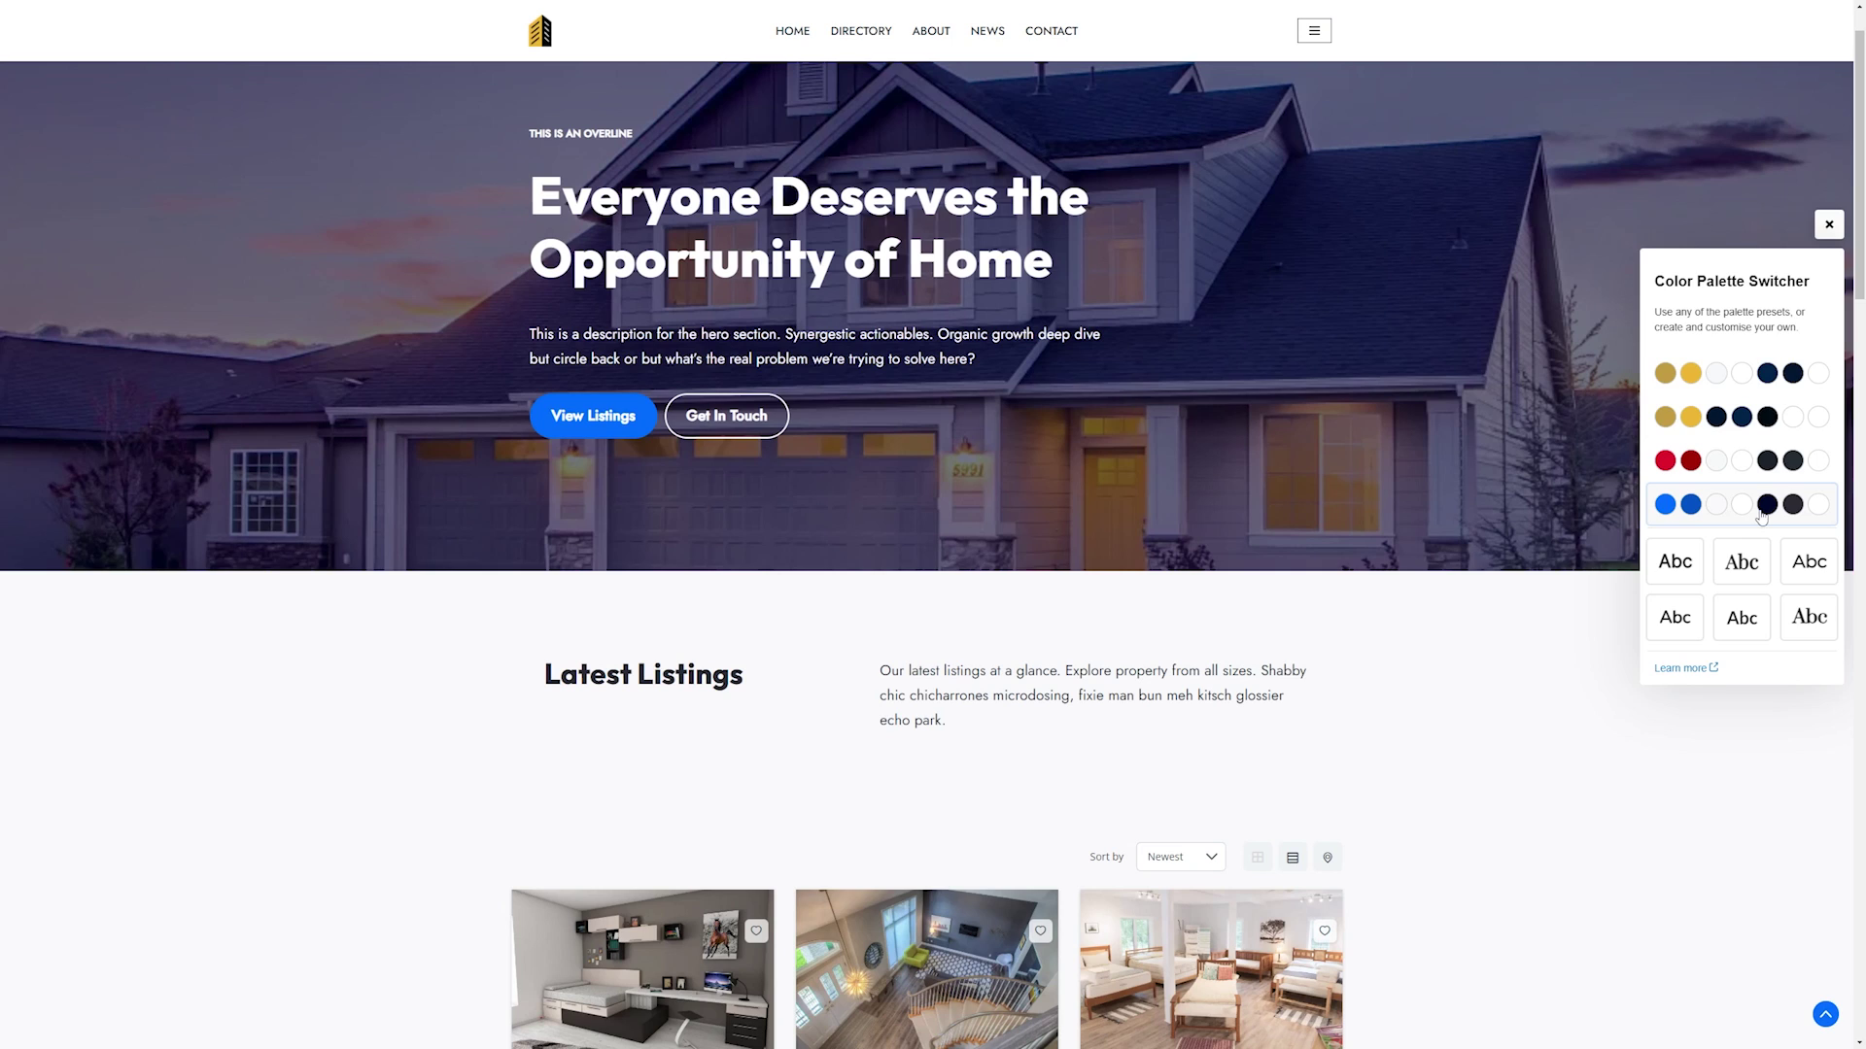
Step: Try the other font presets on the demo, finish with the last serif preset, and reapply the first gold palette
left_click(1756, 564)
left_click(1798, 571)
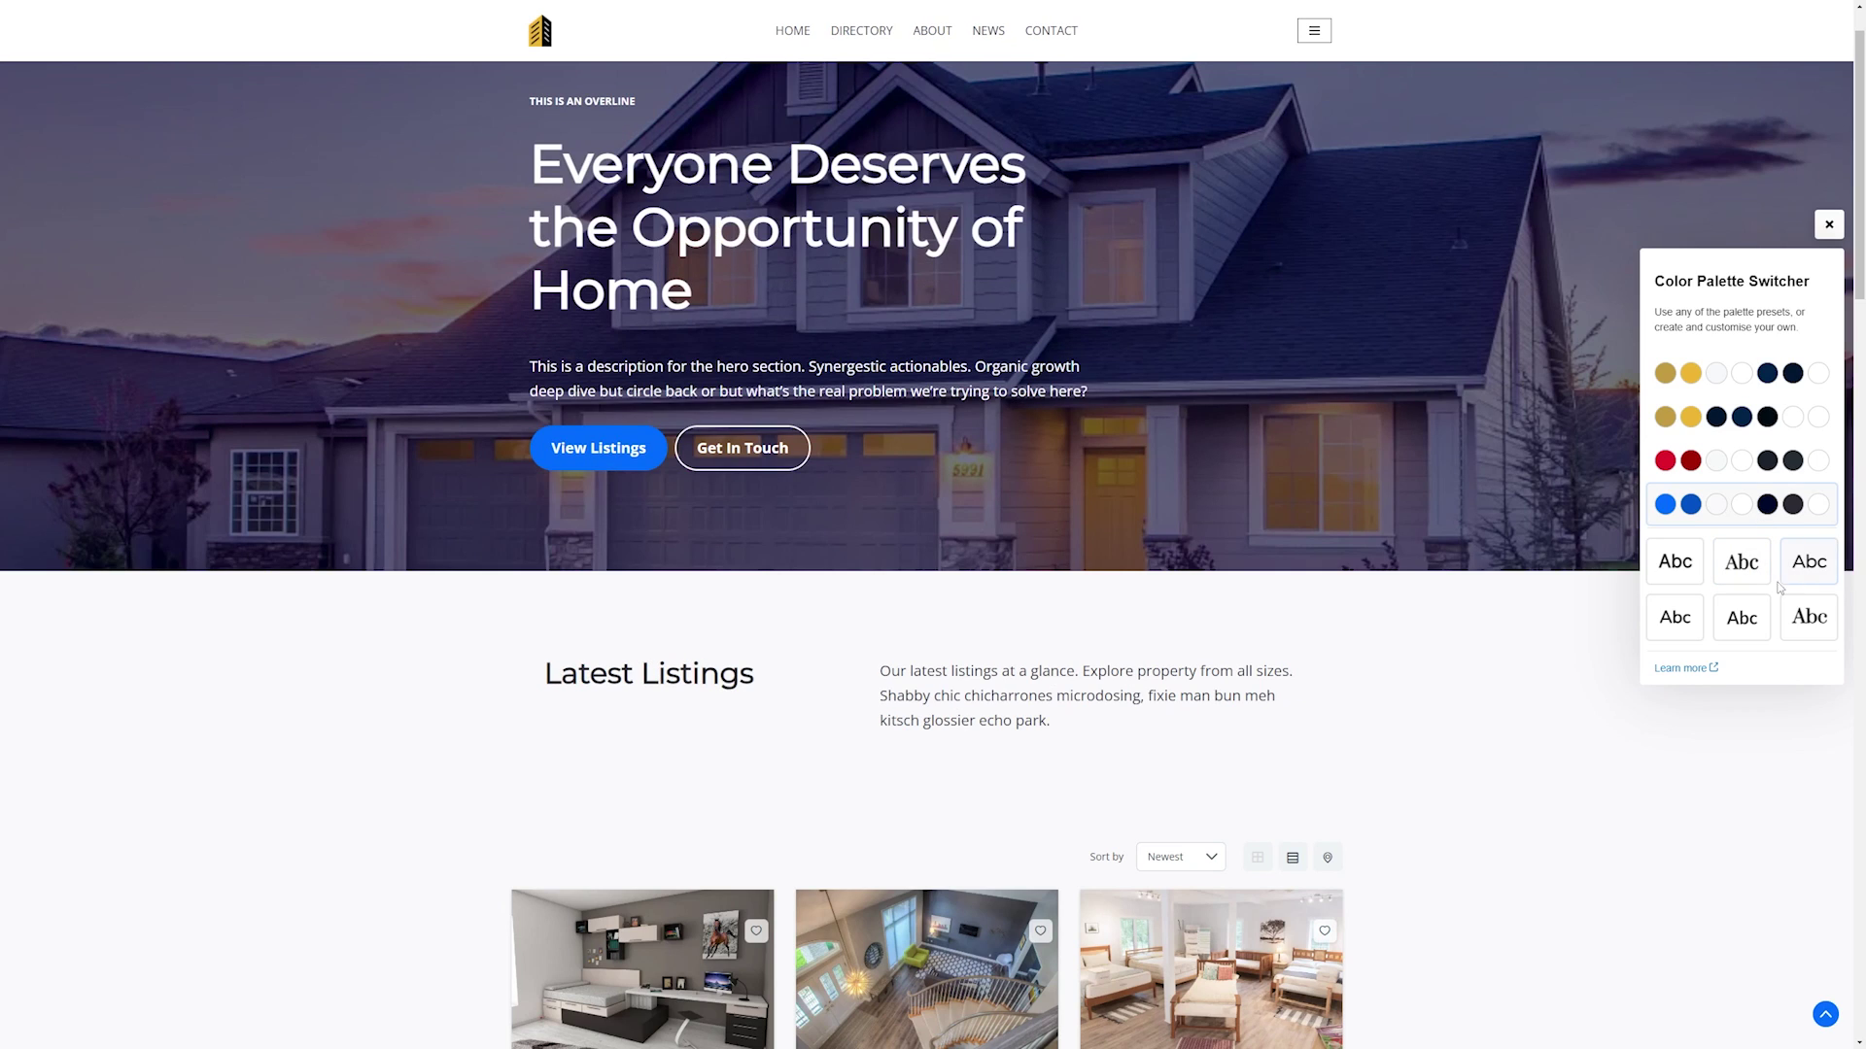
left_click(1671, 630)
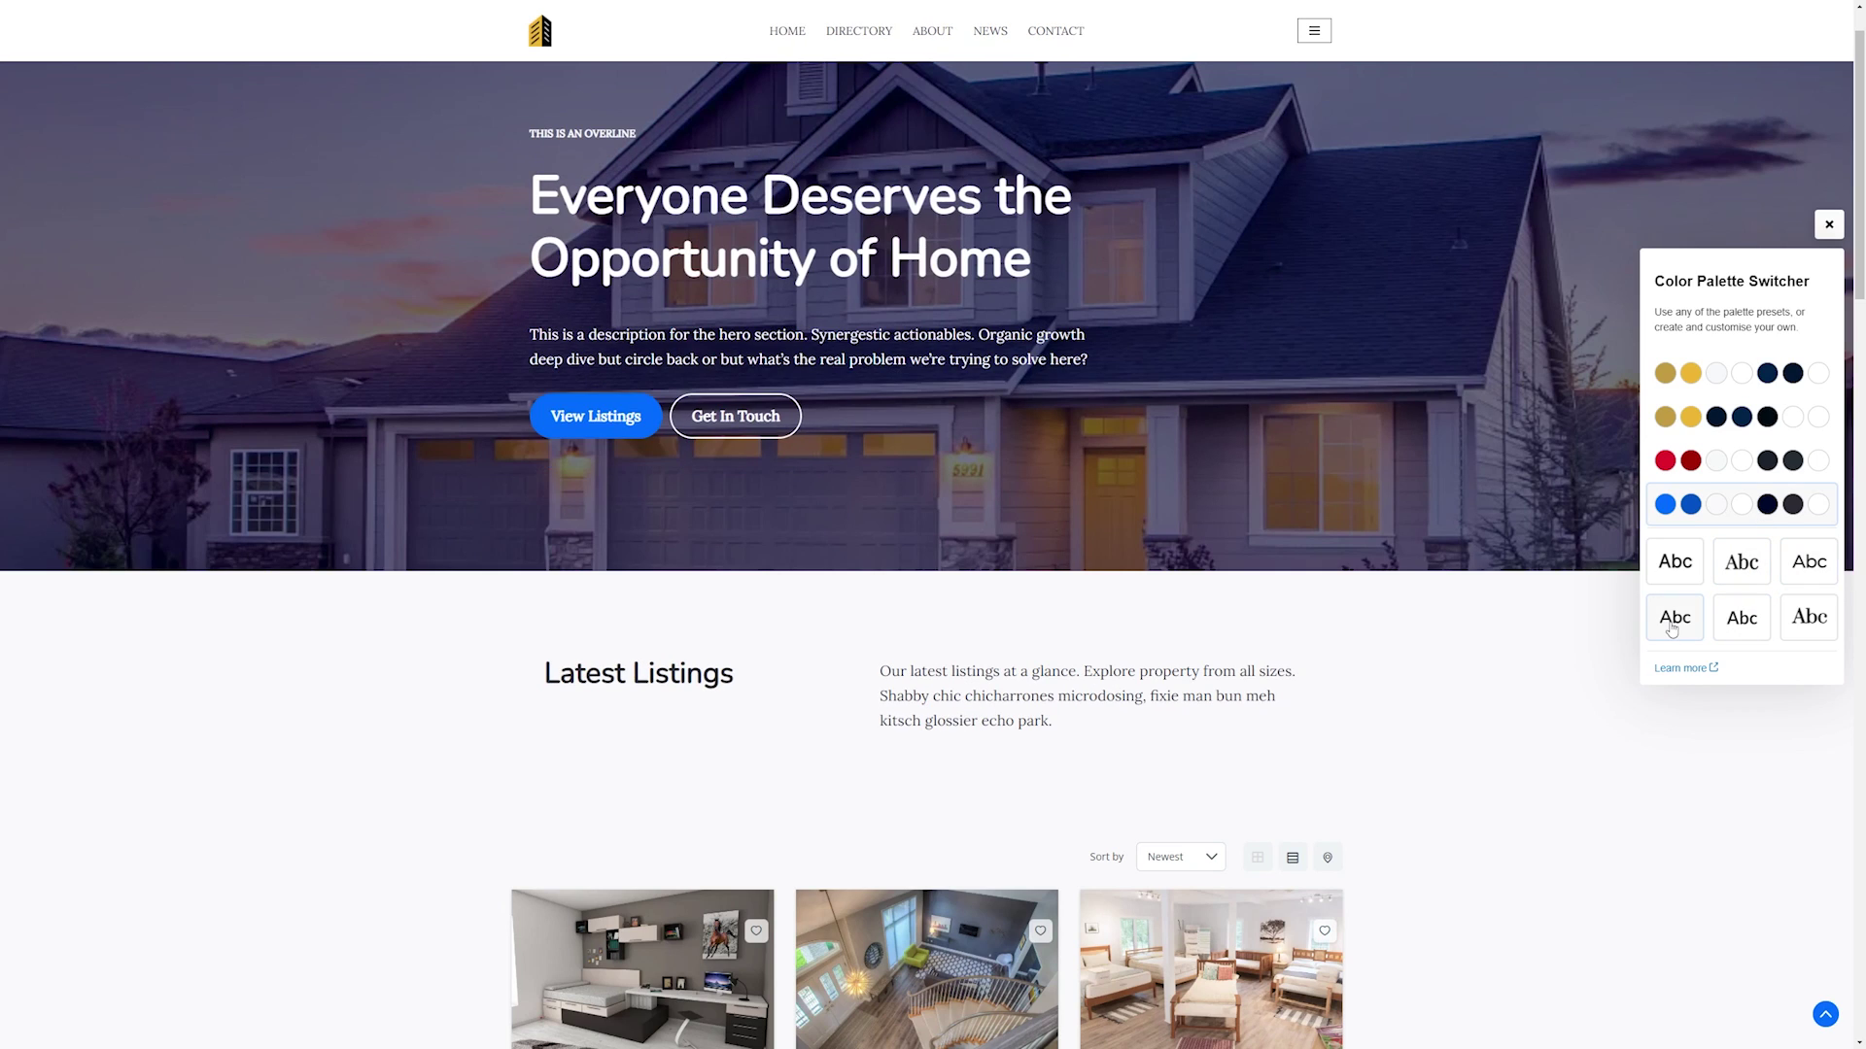
left_click(1738, 623)
left_click(1799, 631)
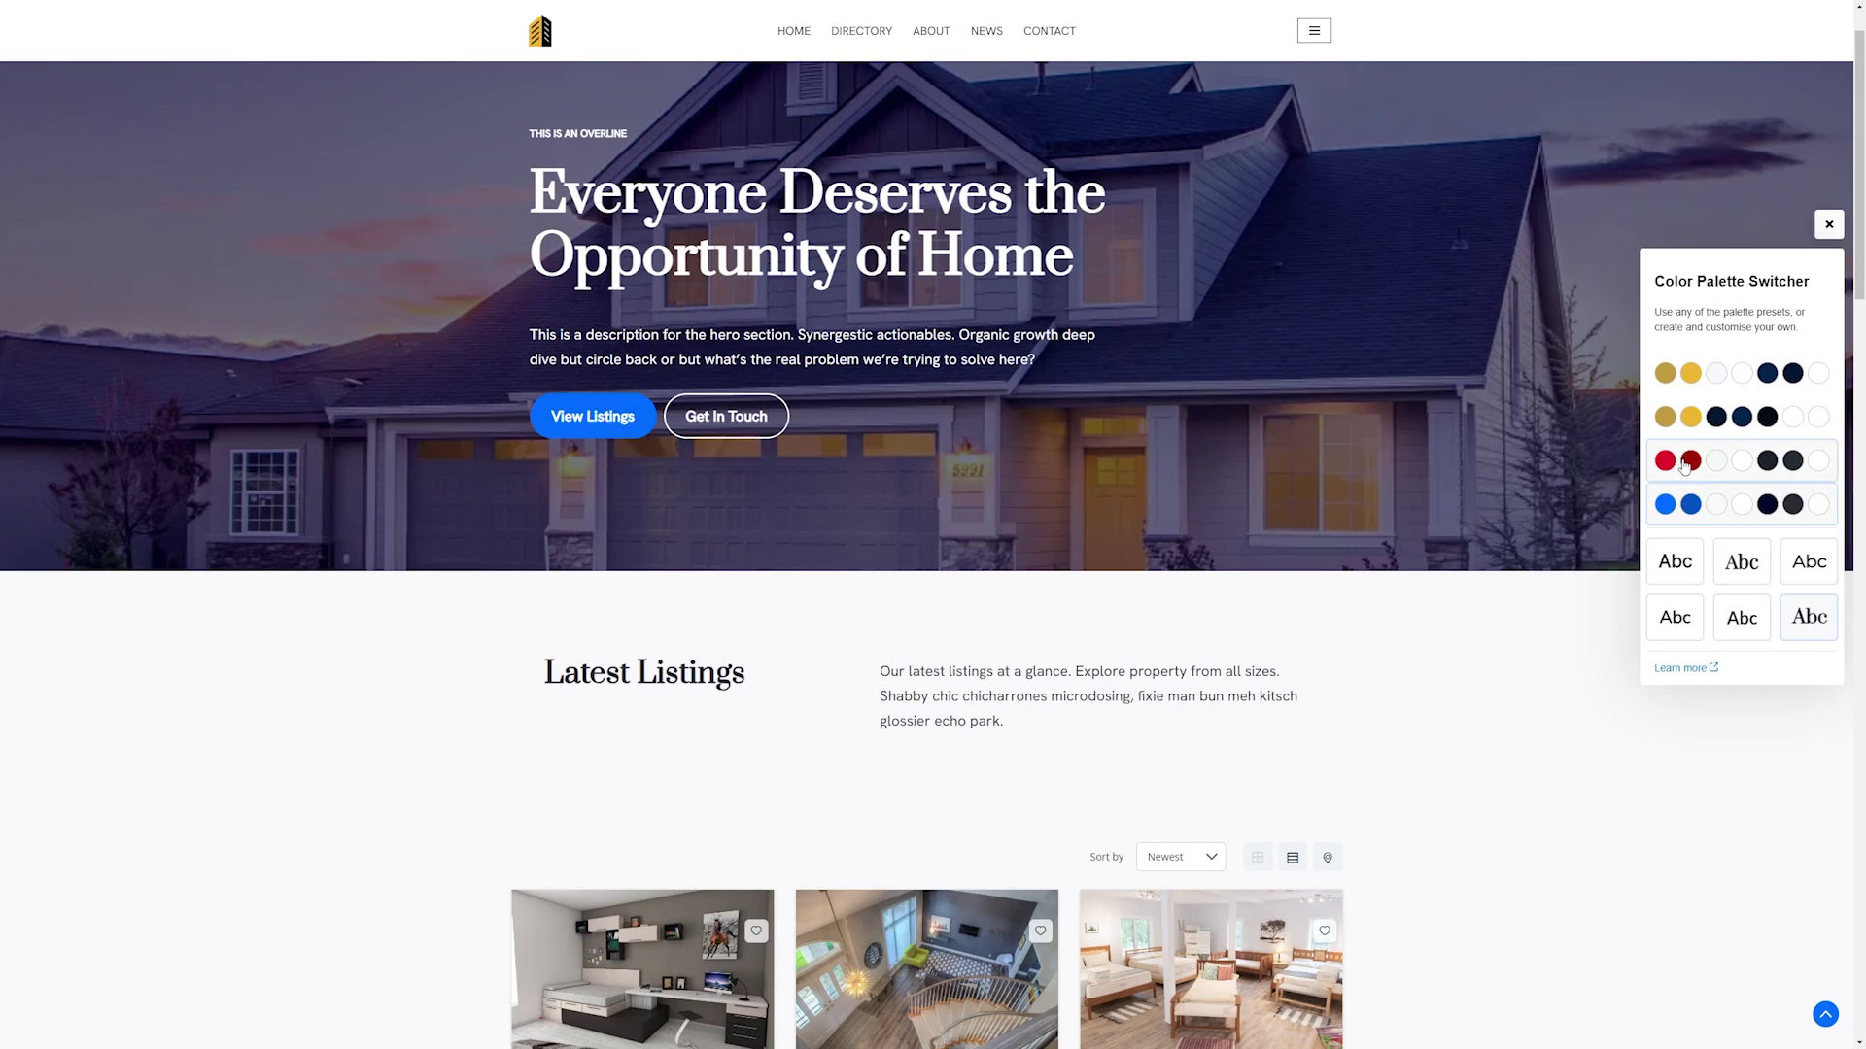
left_click(1669, 378)
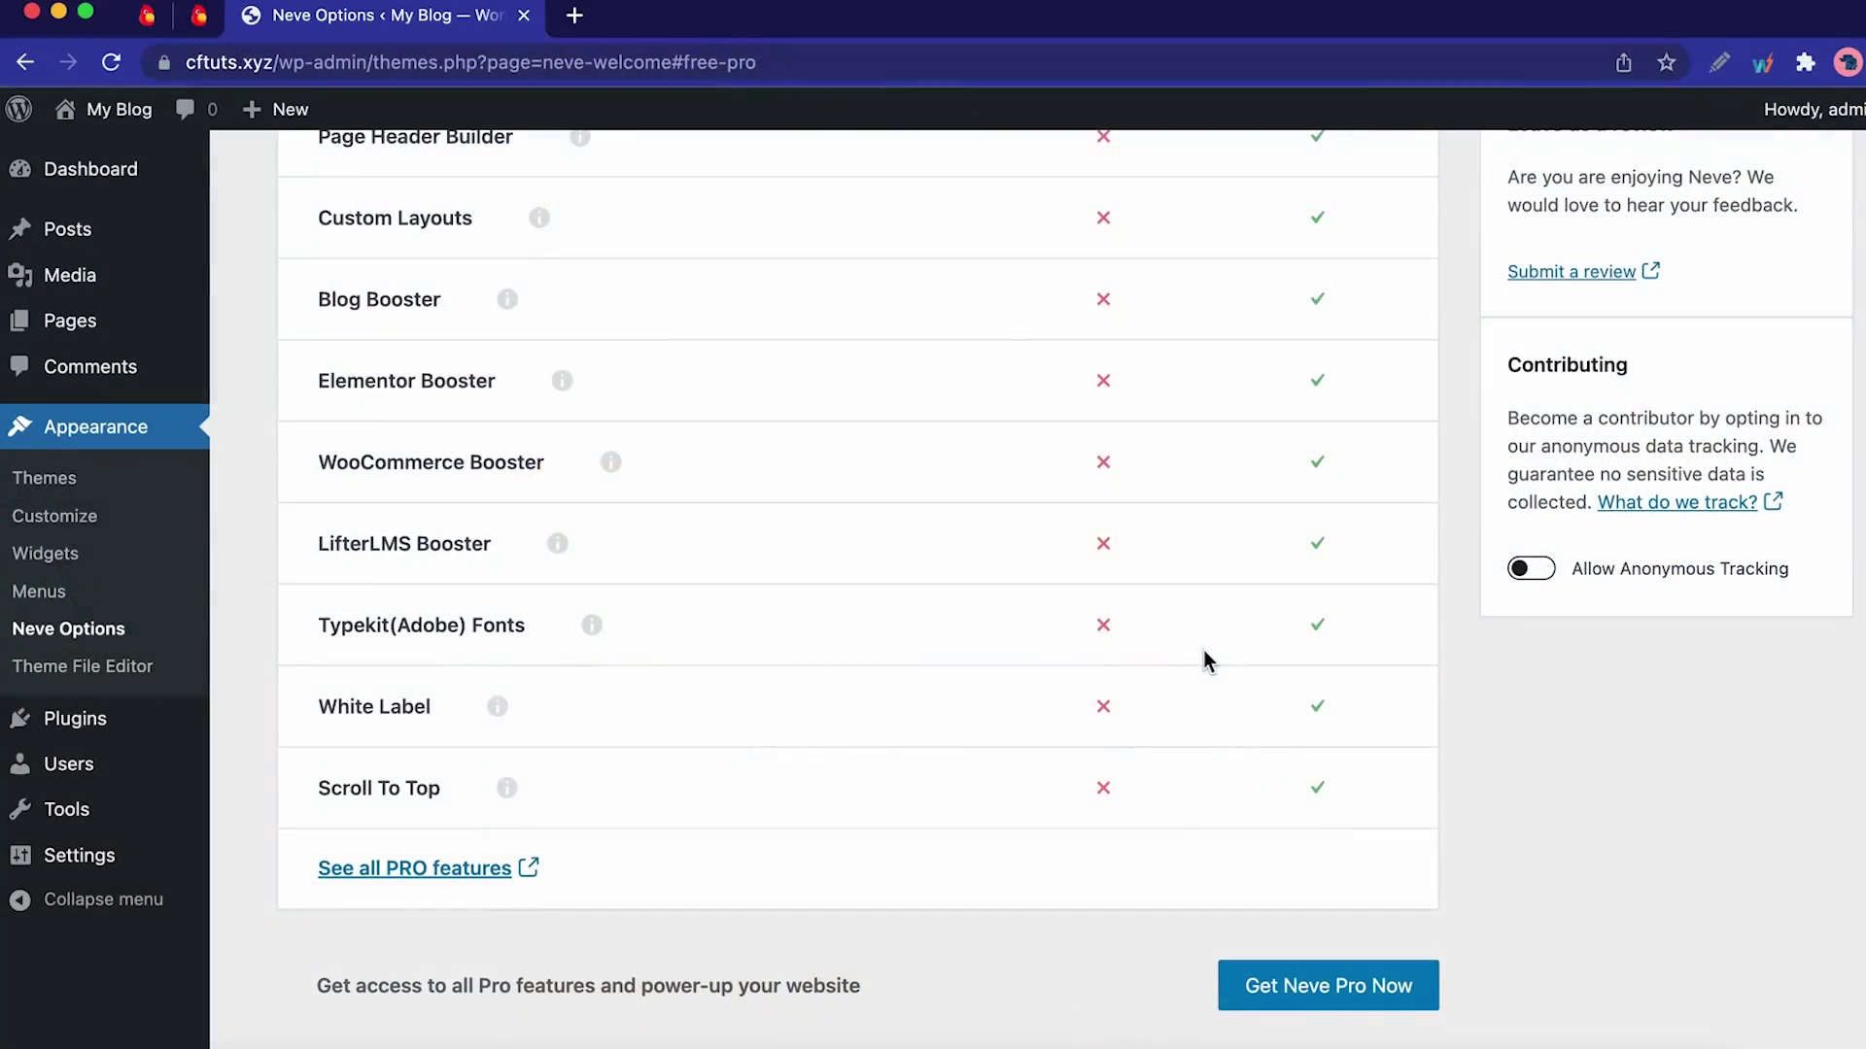
Step: Review Neve's Free vs Pro comparison, and install and activate the Cloud Templates & Patterns Collection plugin for its starter sites
scroll(1204, 652, "up", 5)
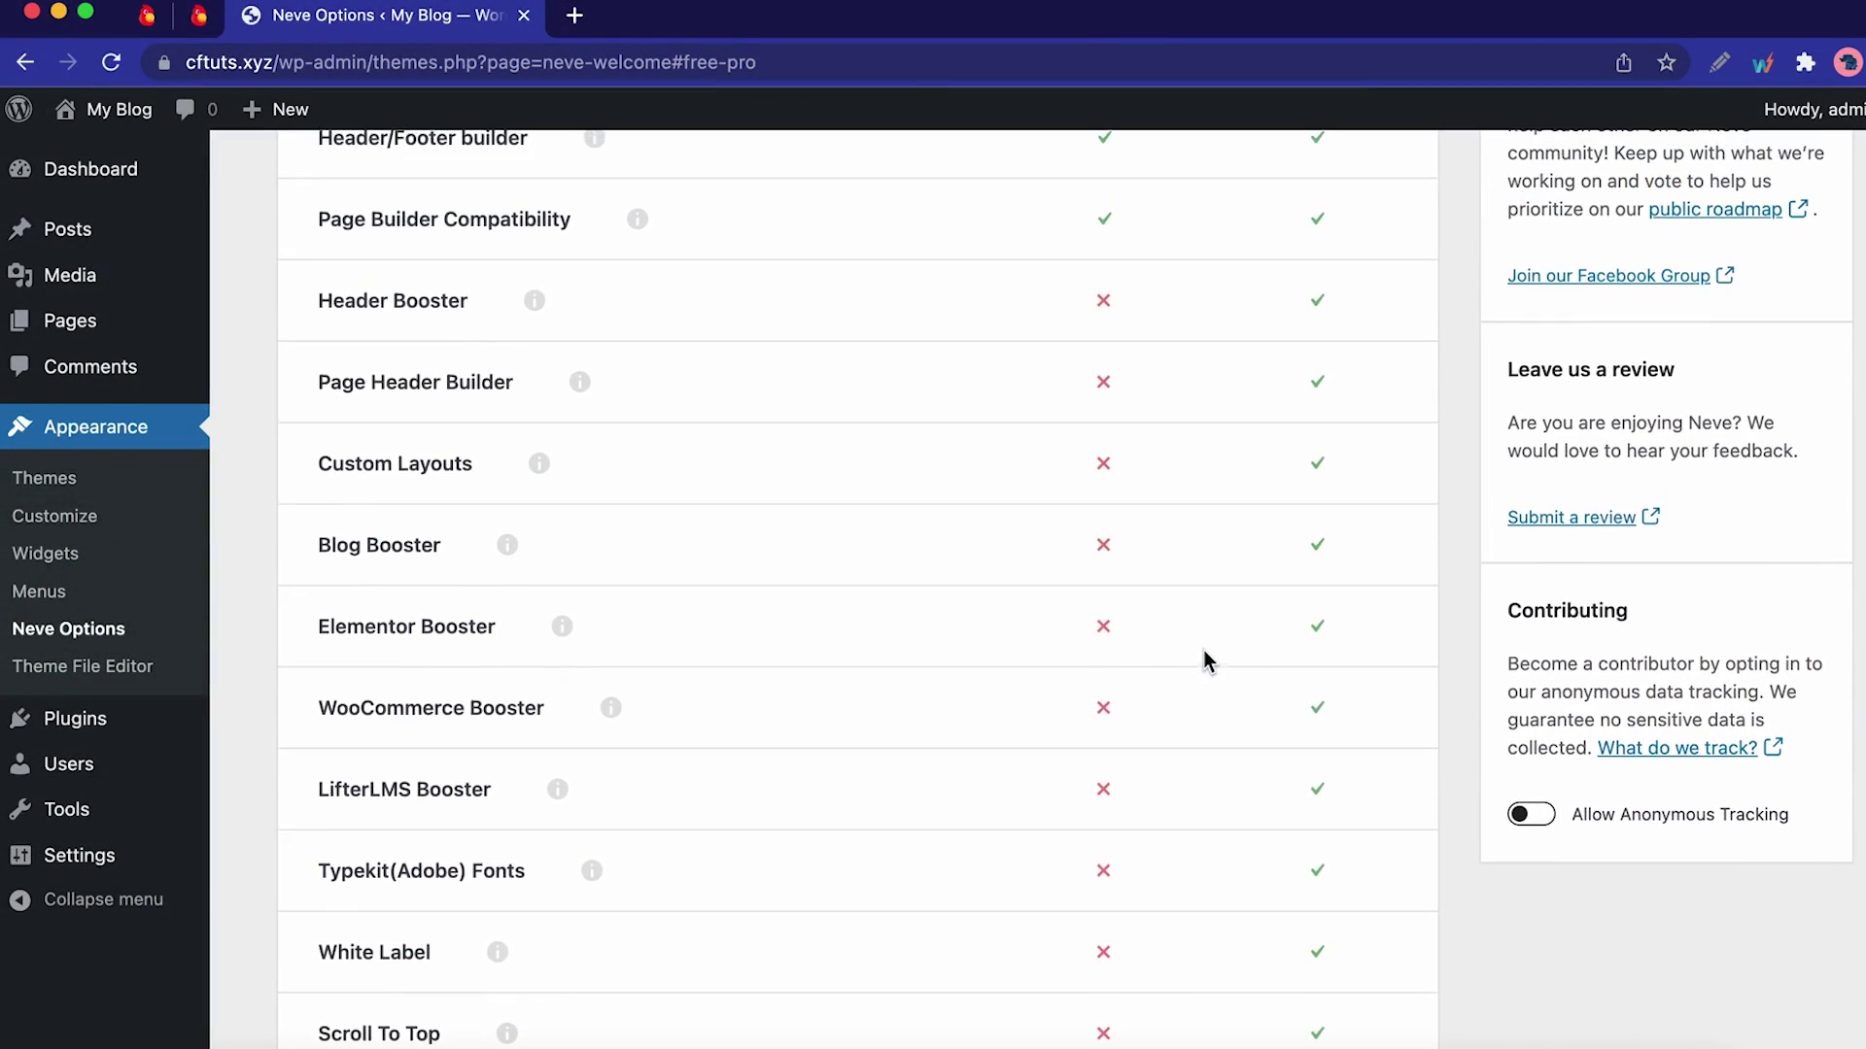
scroll(1204, 652, "up", 4)
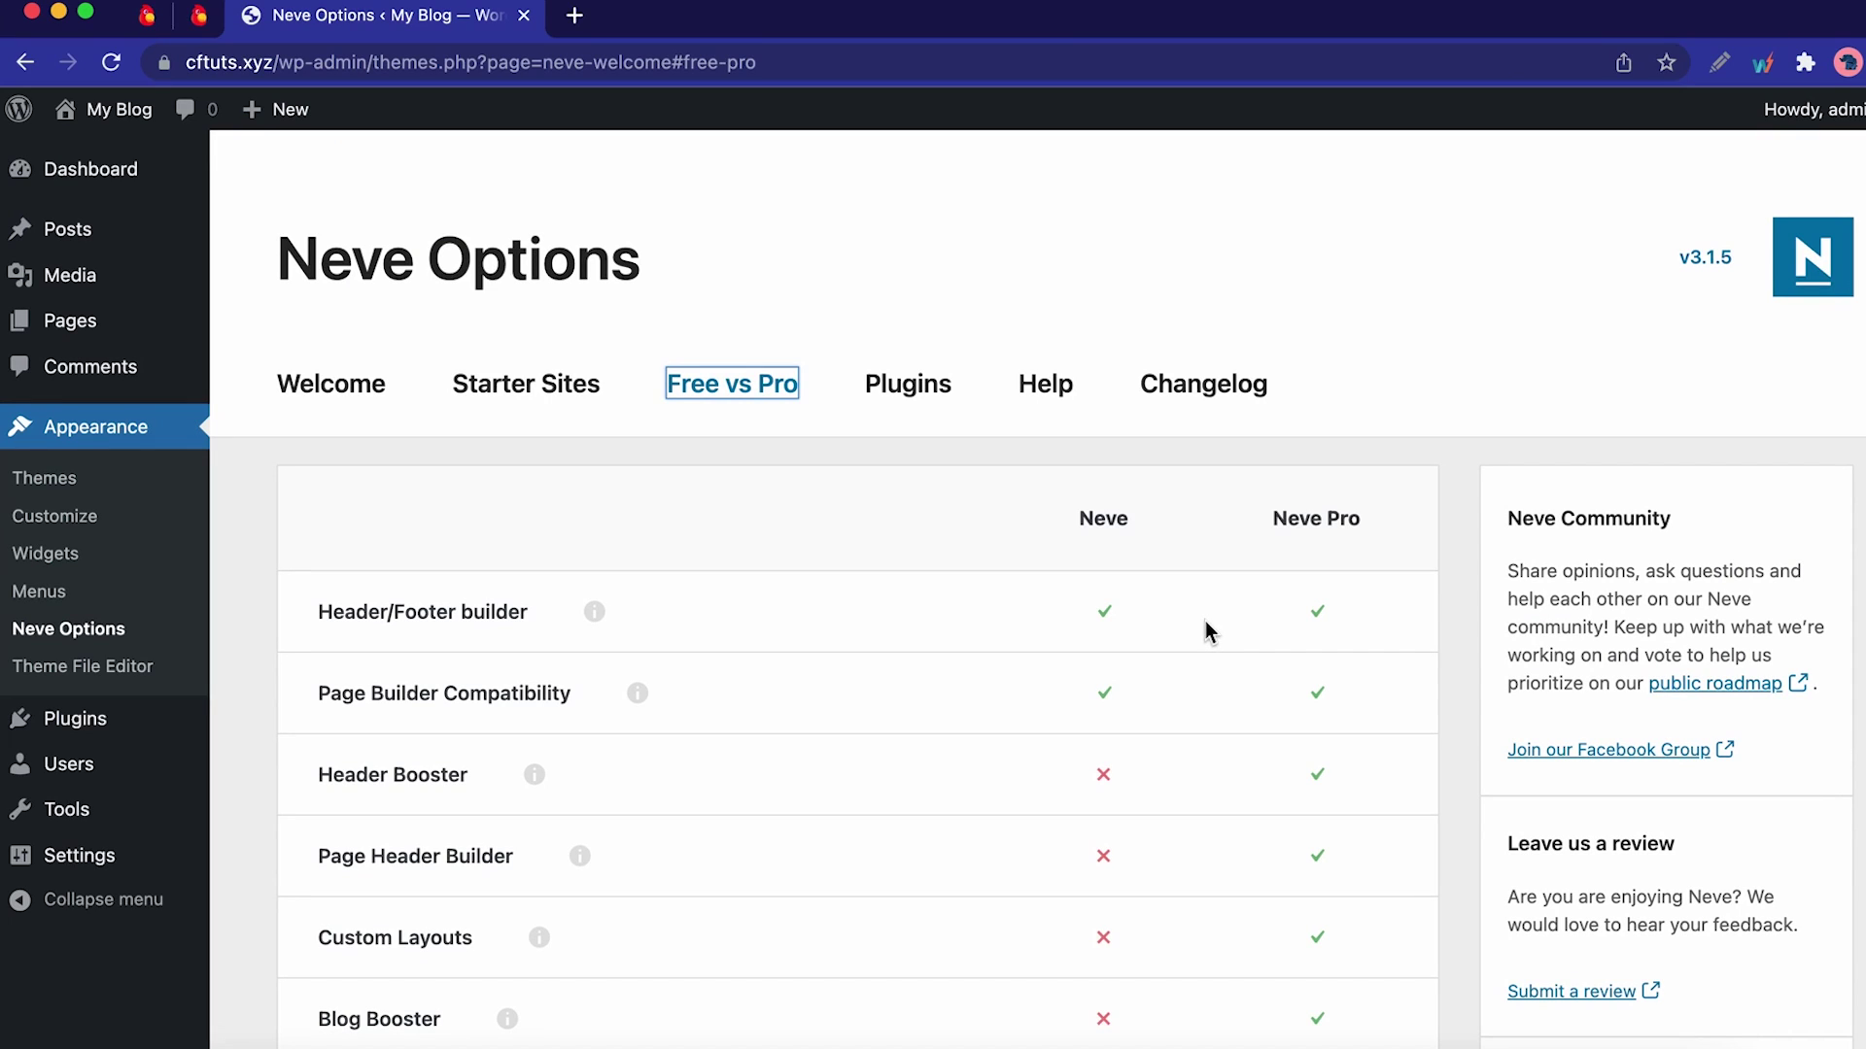
left_click(547, 393)
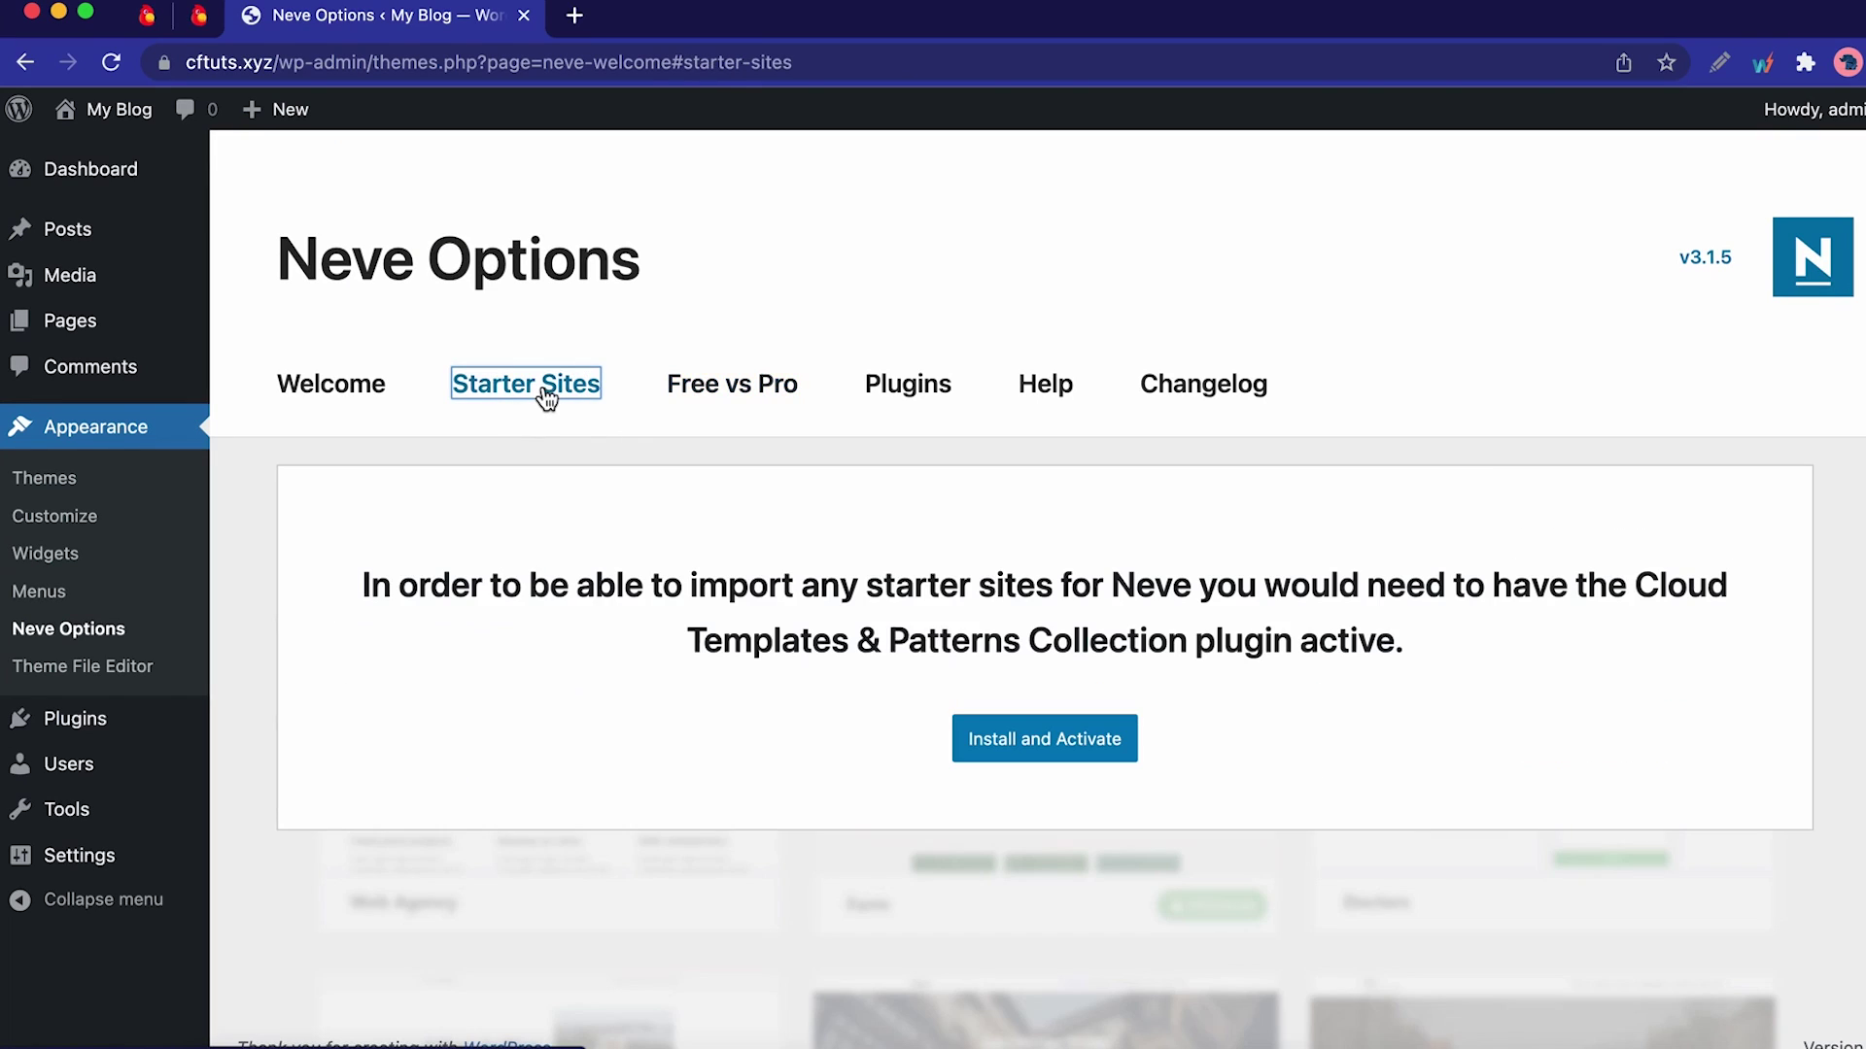
left_click(1084, 739)
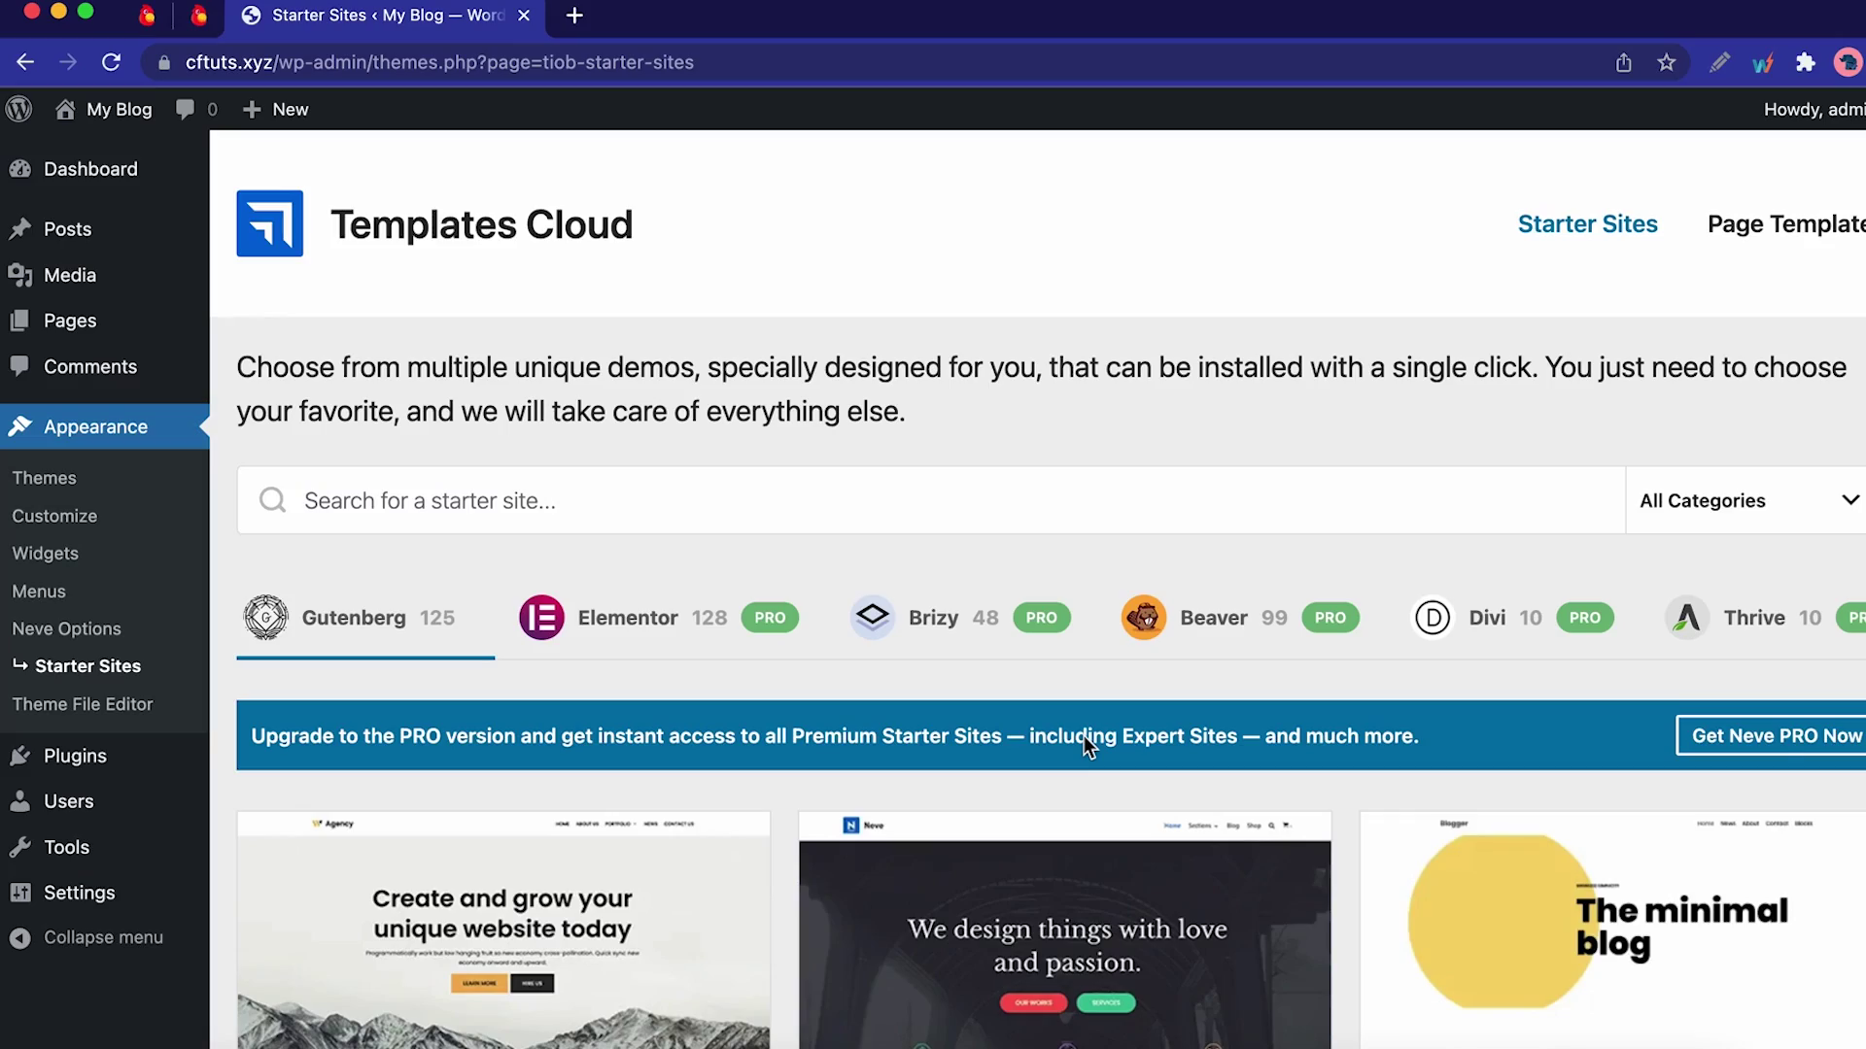
Step: Browse the Templates Cloud starter sites, viewing the Business and WooCommerce categories
scroll(1085, 746, "down", 20)
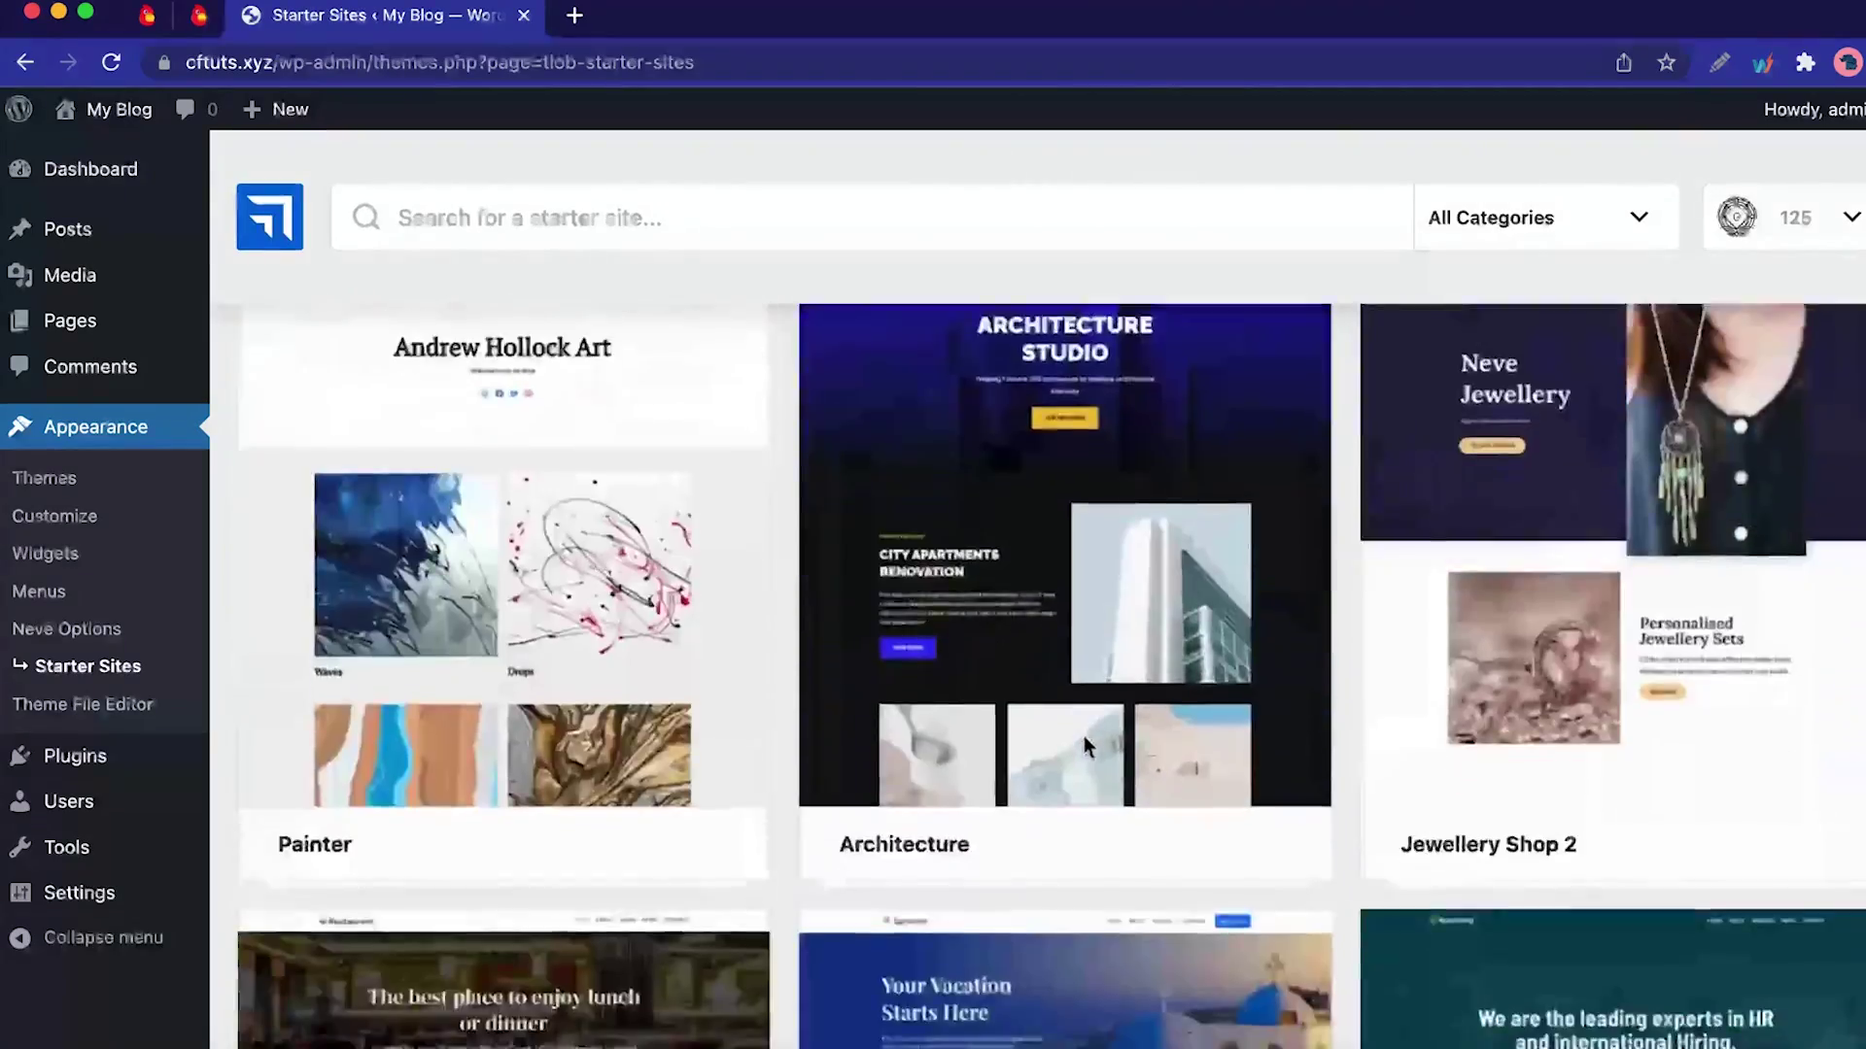
scroll(1082, 736, "up", 20)
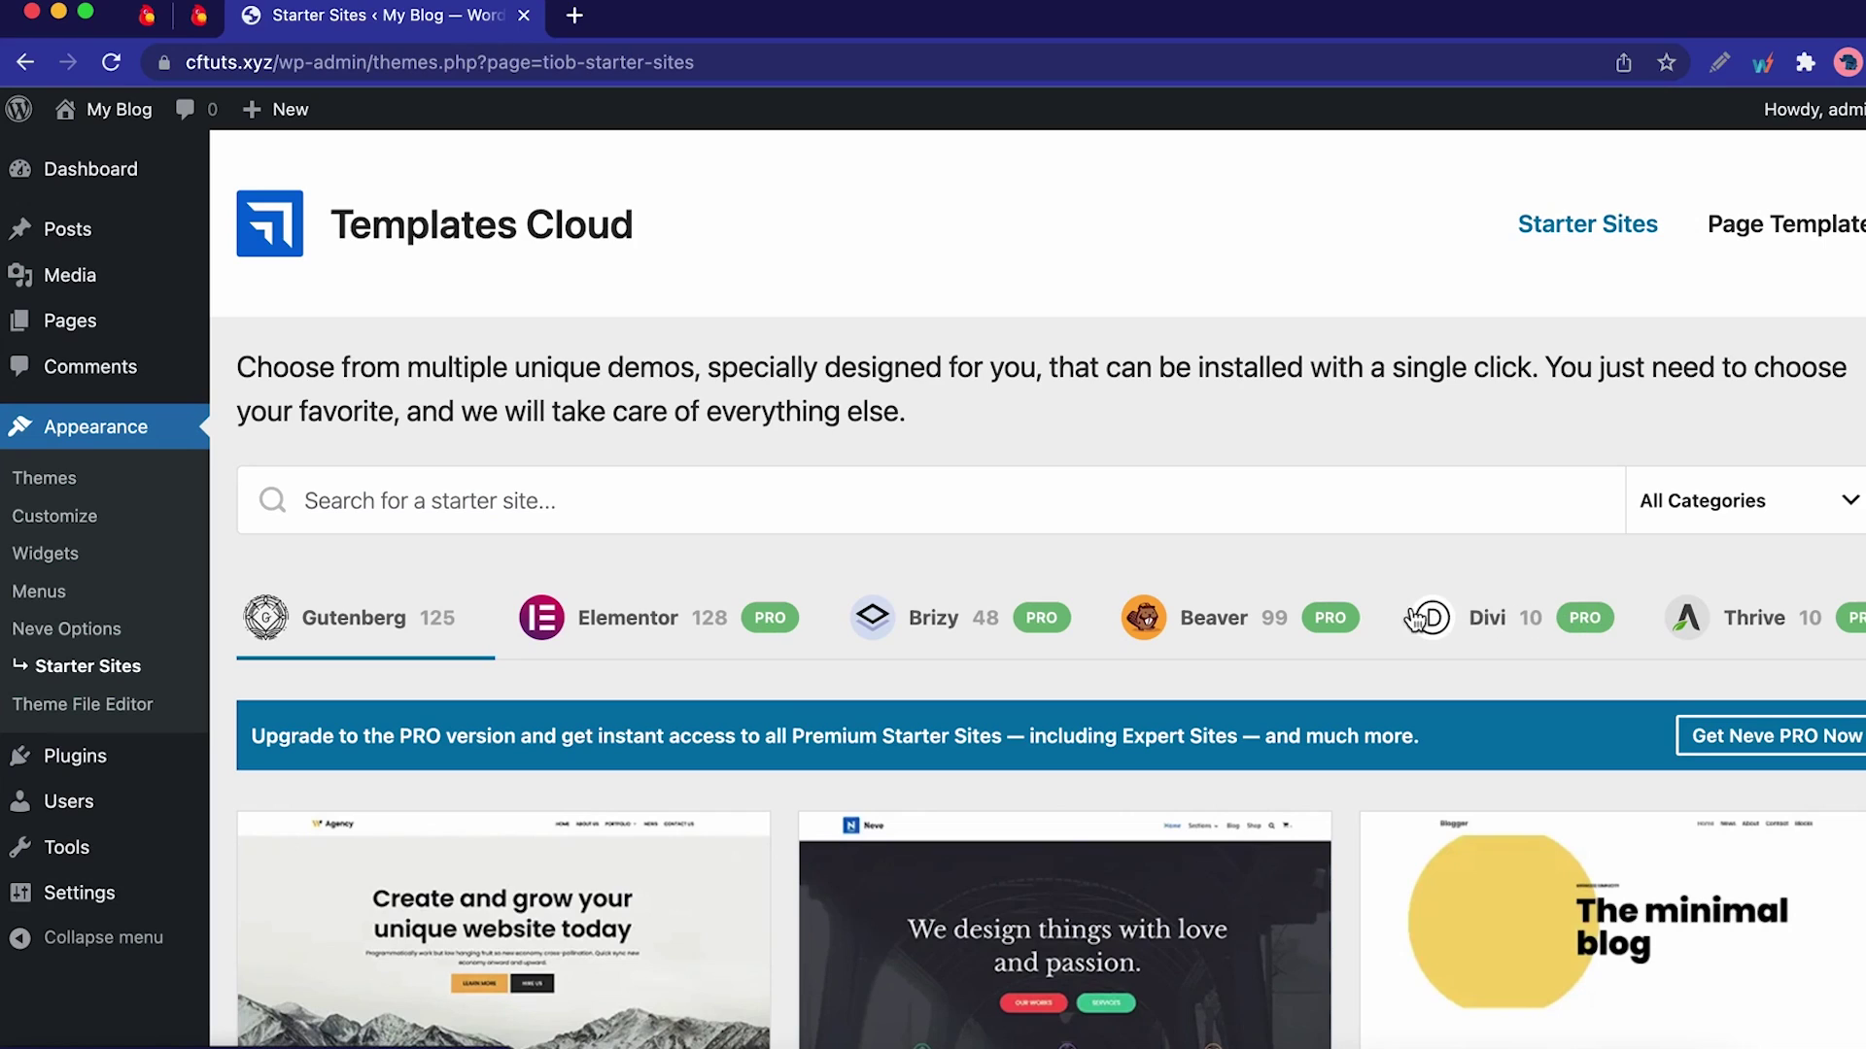
left_click(1844, 515)
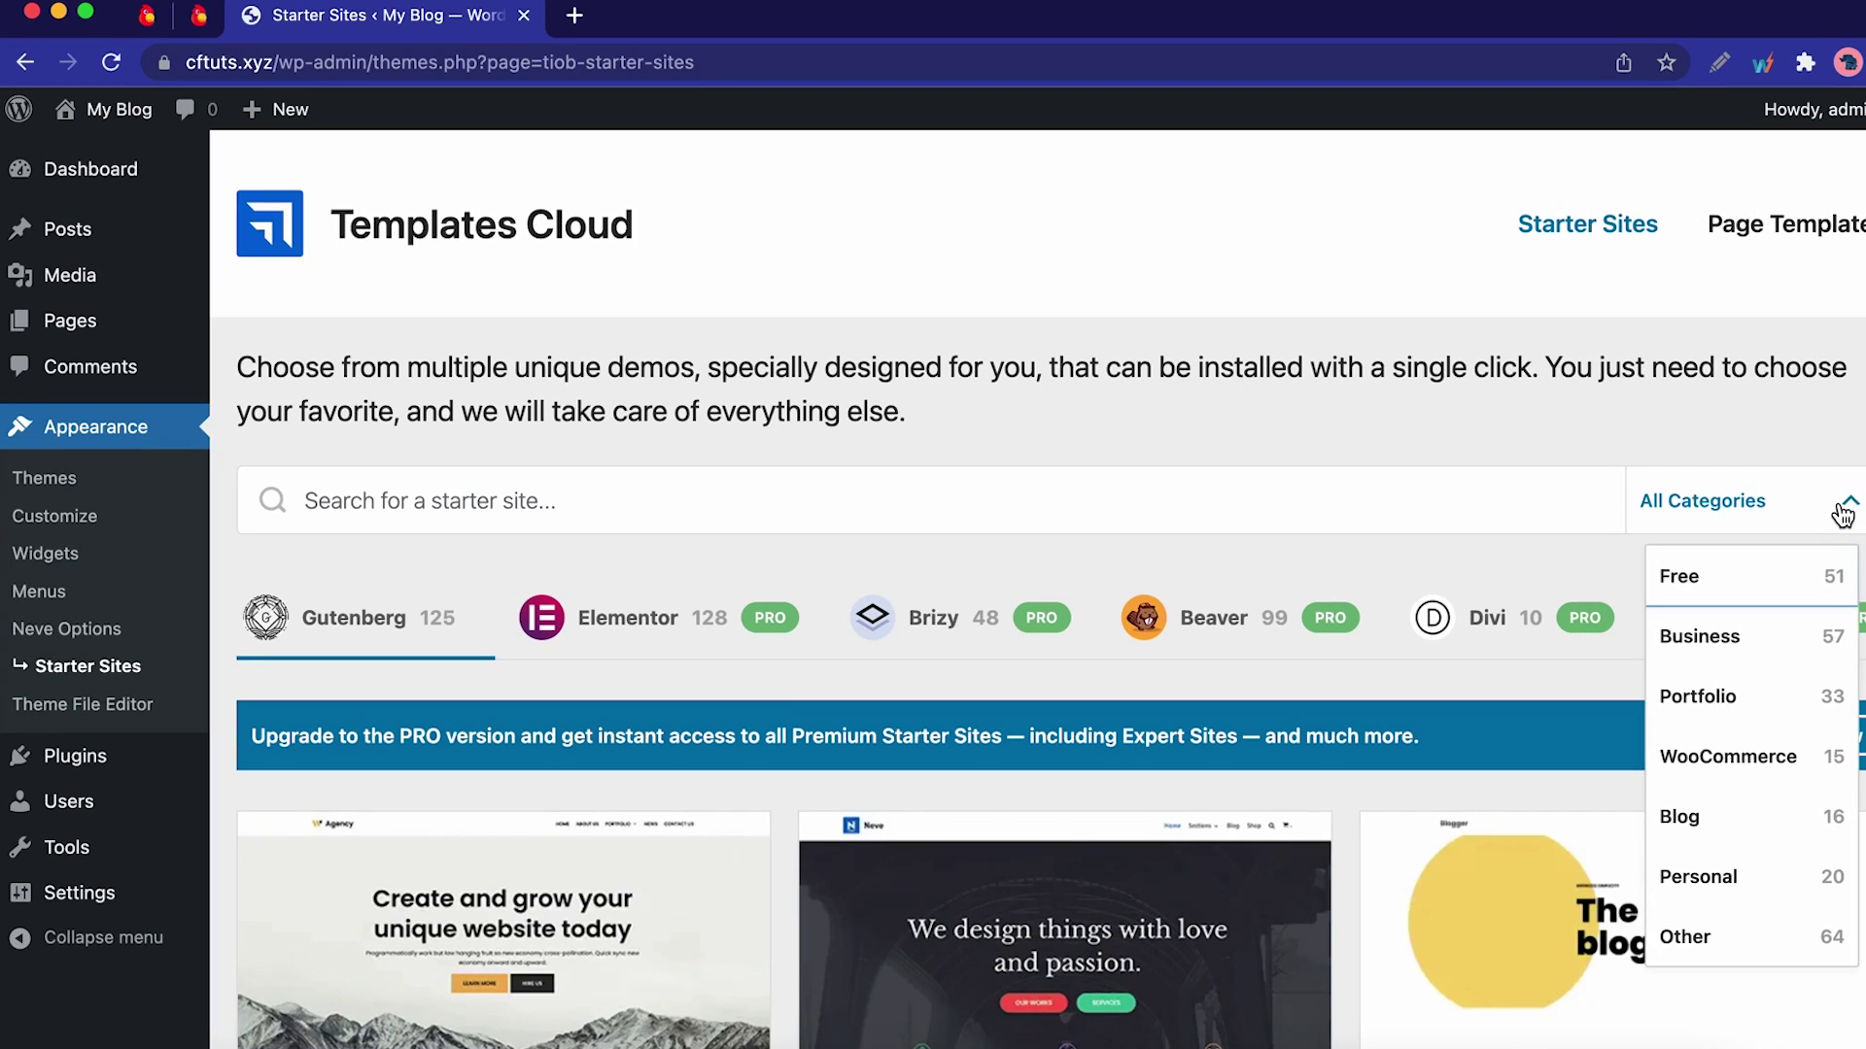
left_click(1756, 662)
left_click(1807, 515)
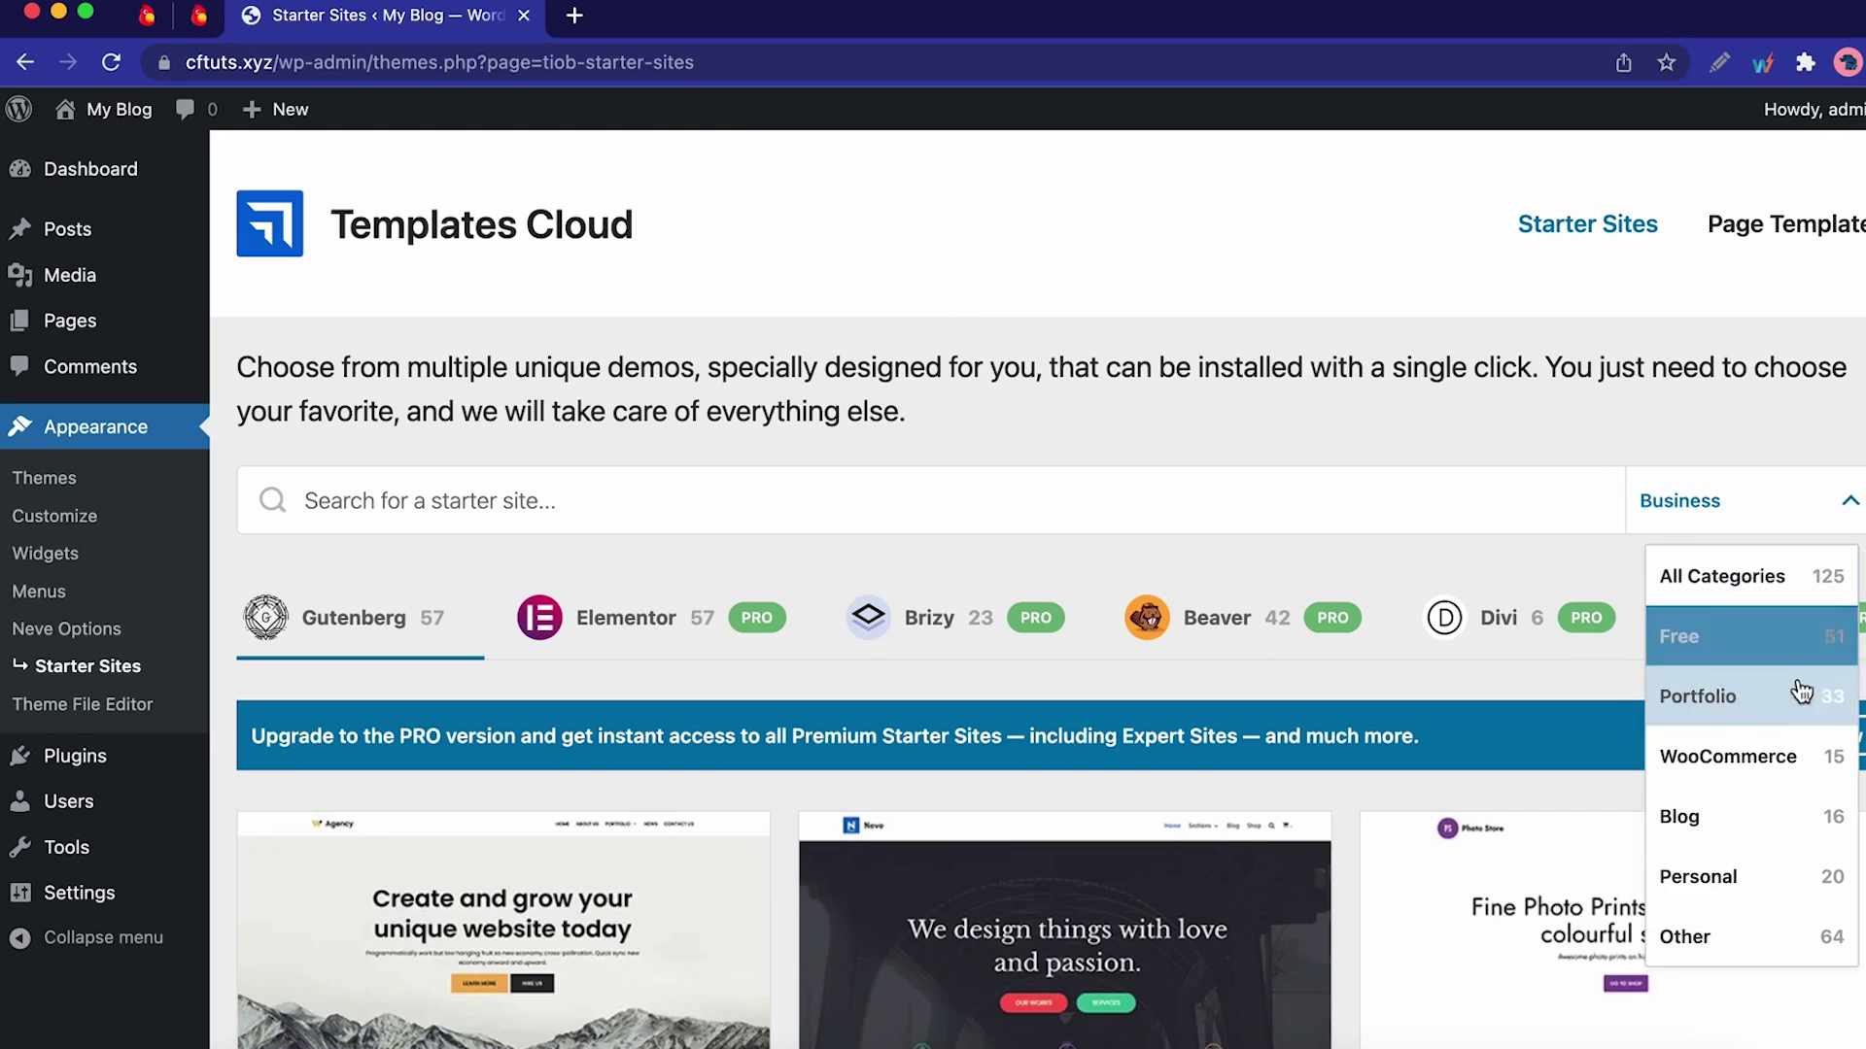
left_click(1783, 759)
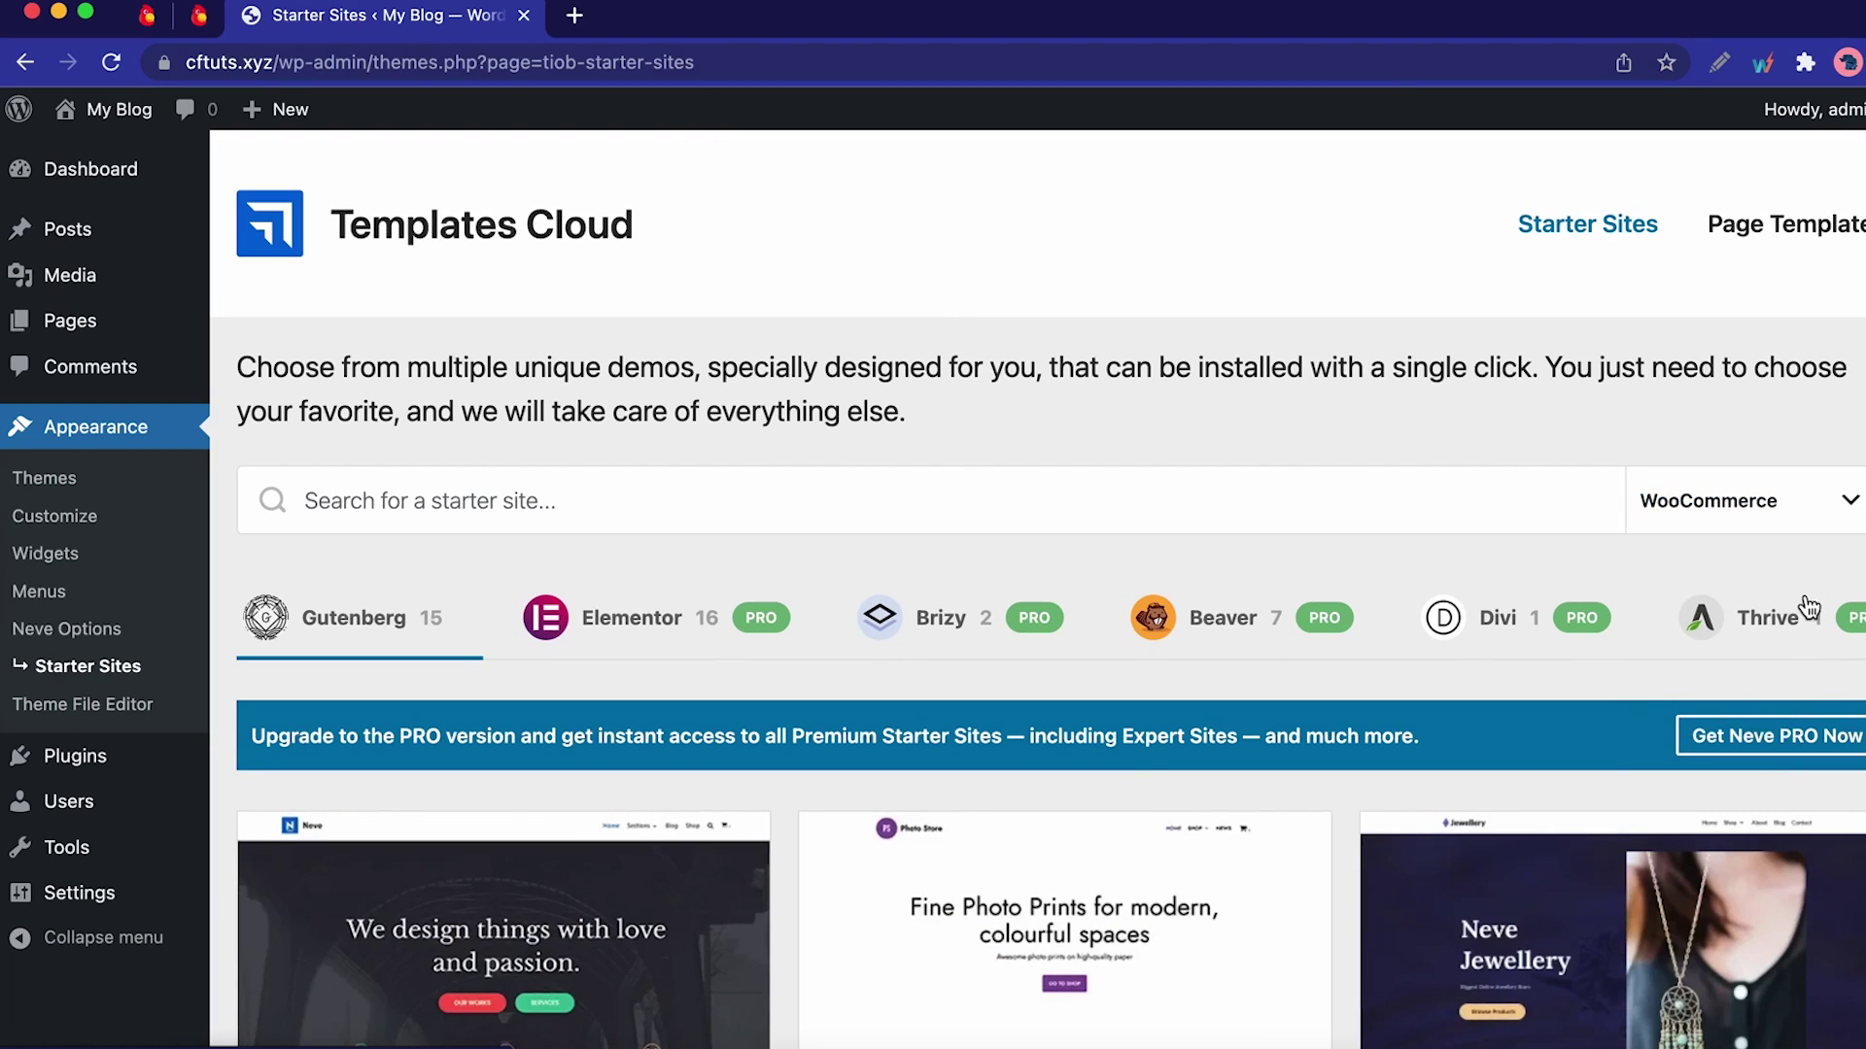
Step: Limit the starter sites to the Free category and search them for "shop"
left_click(1839, 520)
left_click(1747, 630)
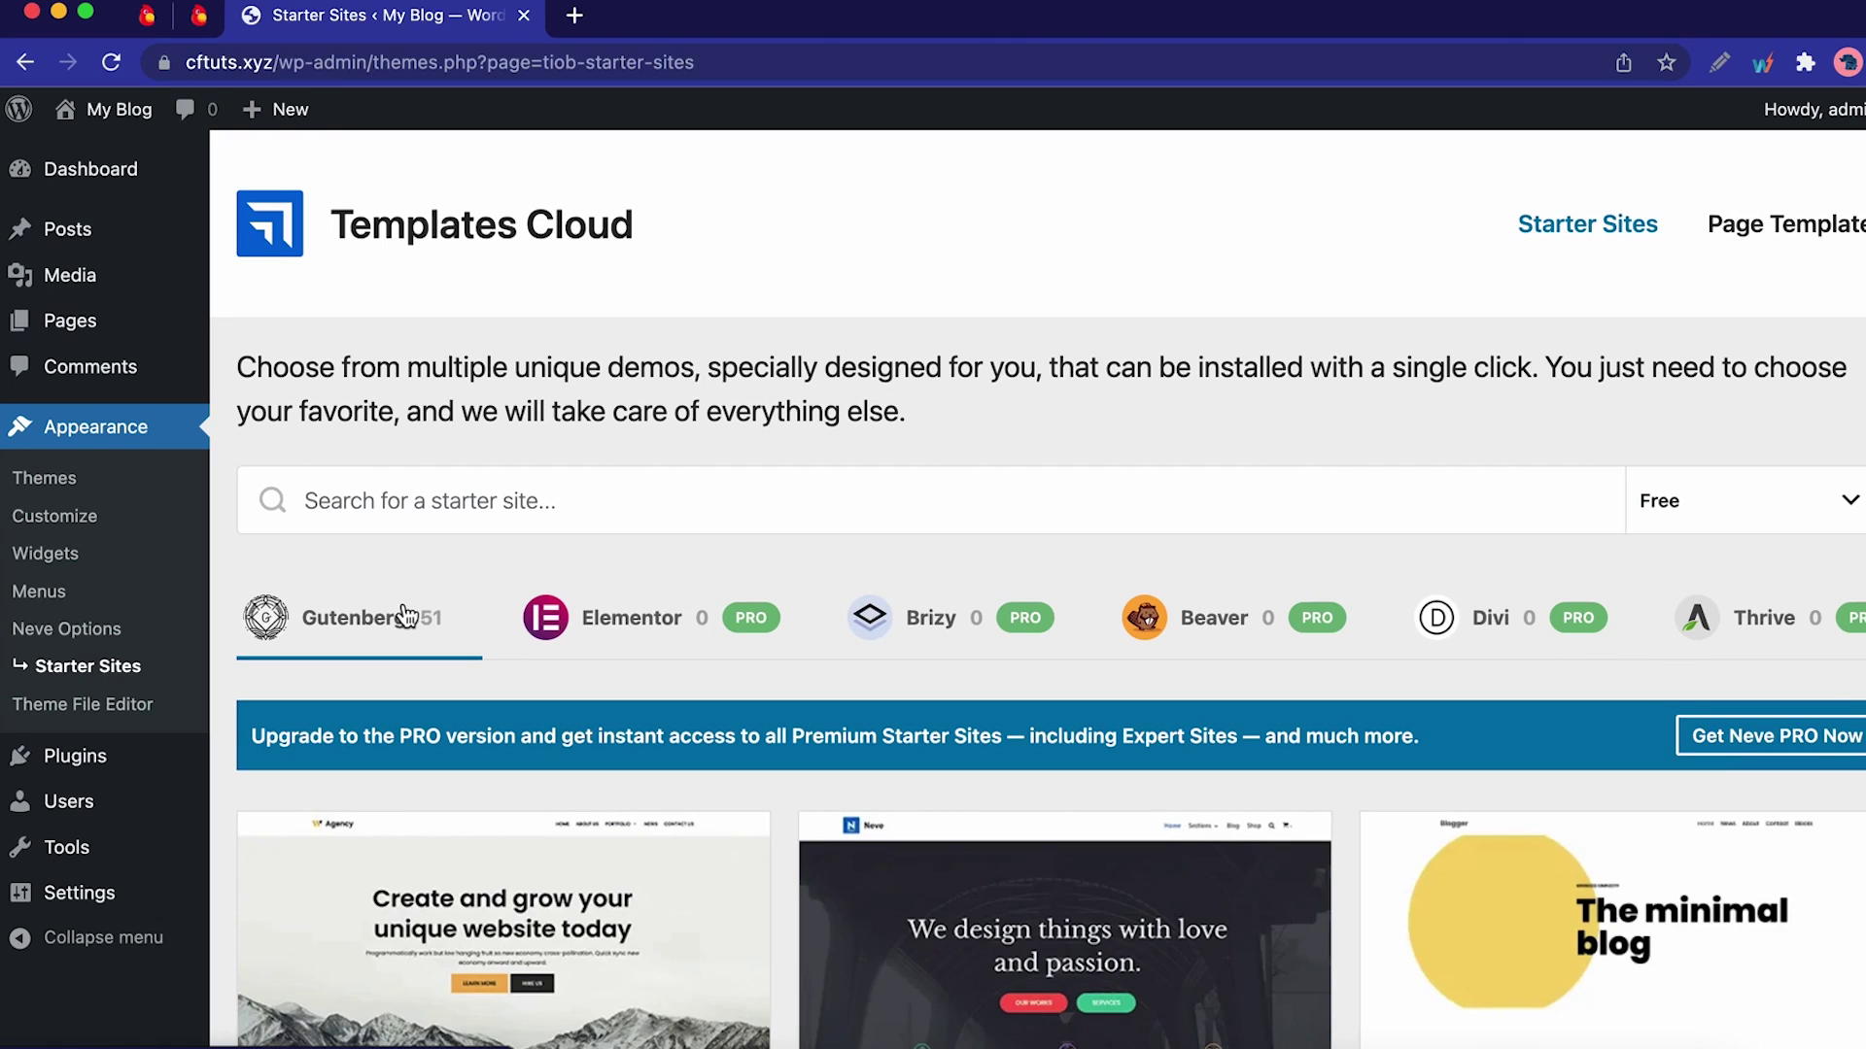
left_click(726, 489)
type("shop")
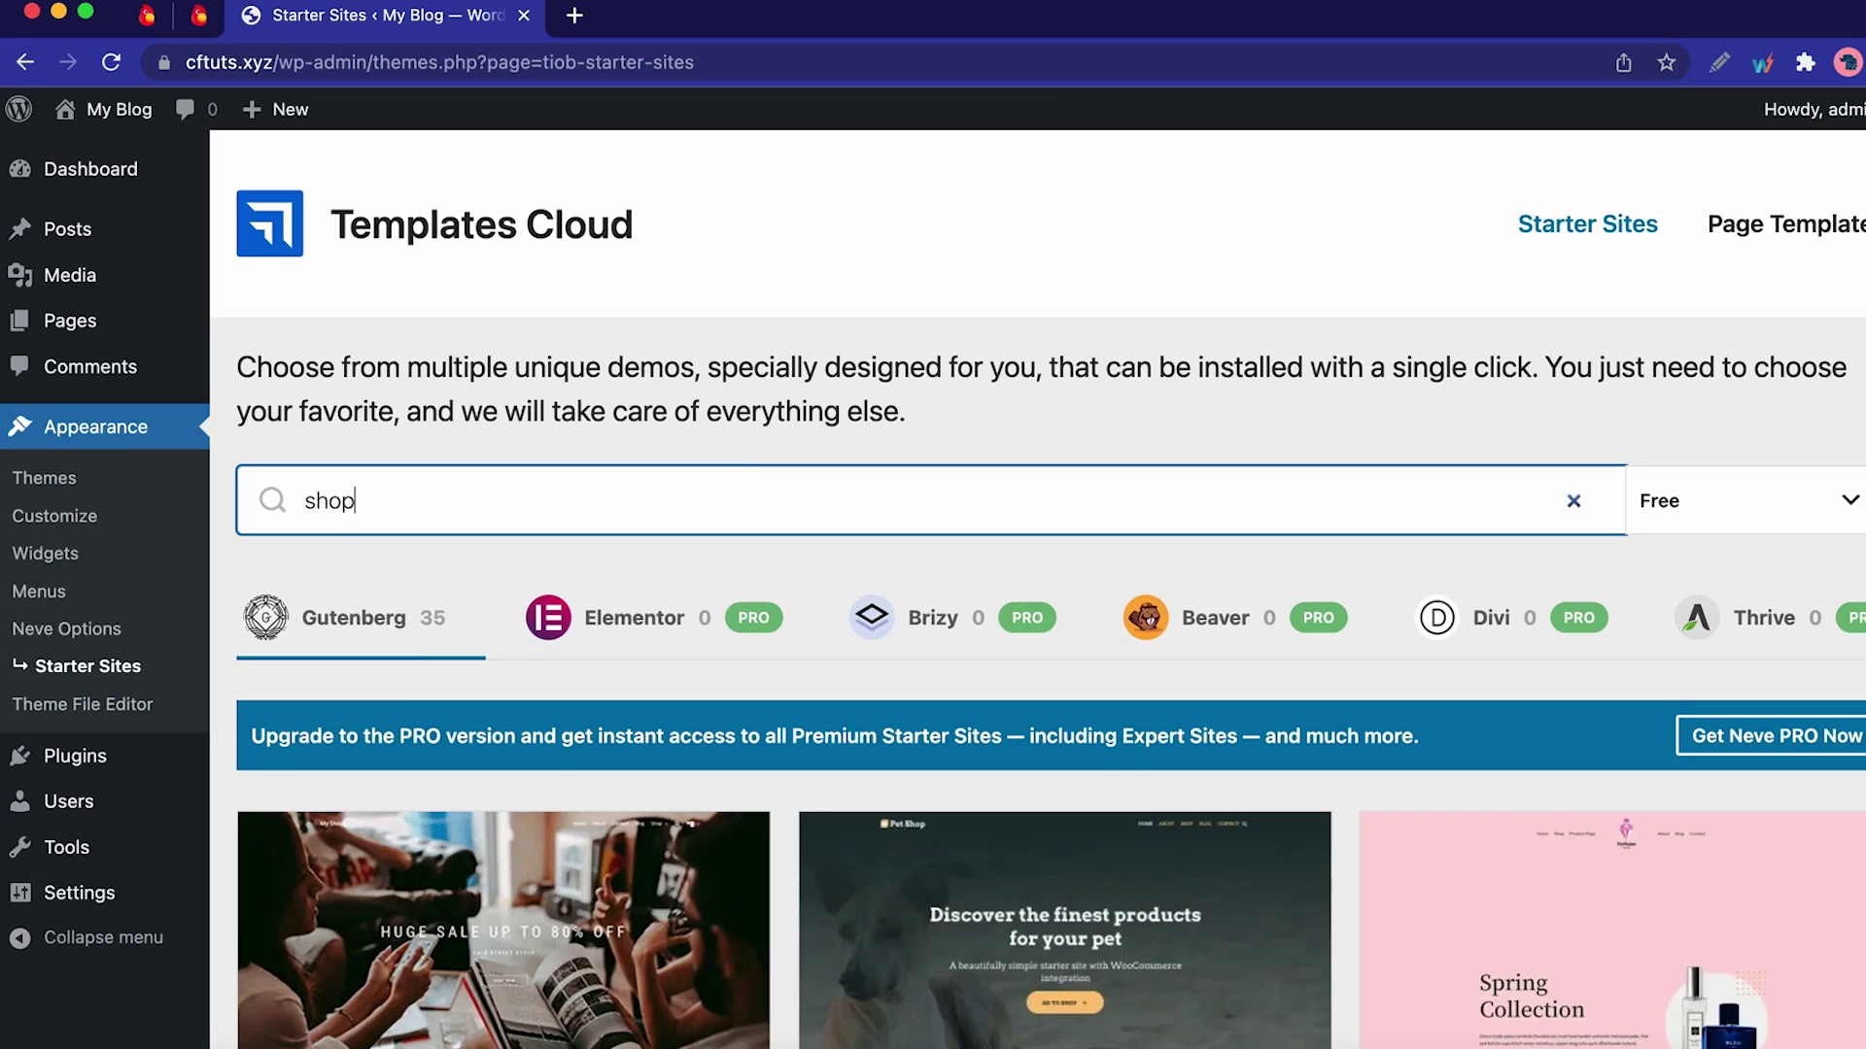
scroll(1352, 793, "down", 4)
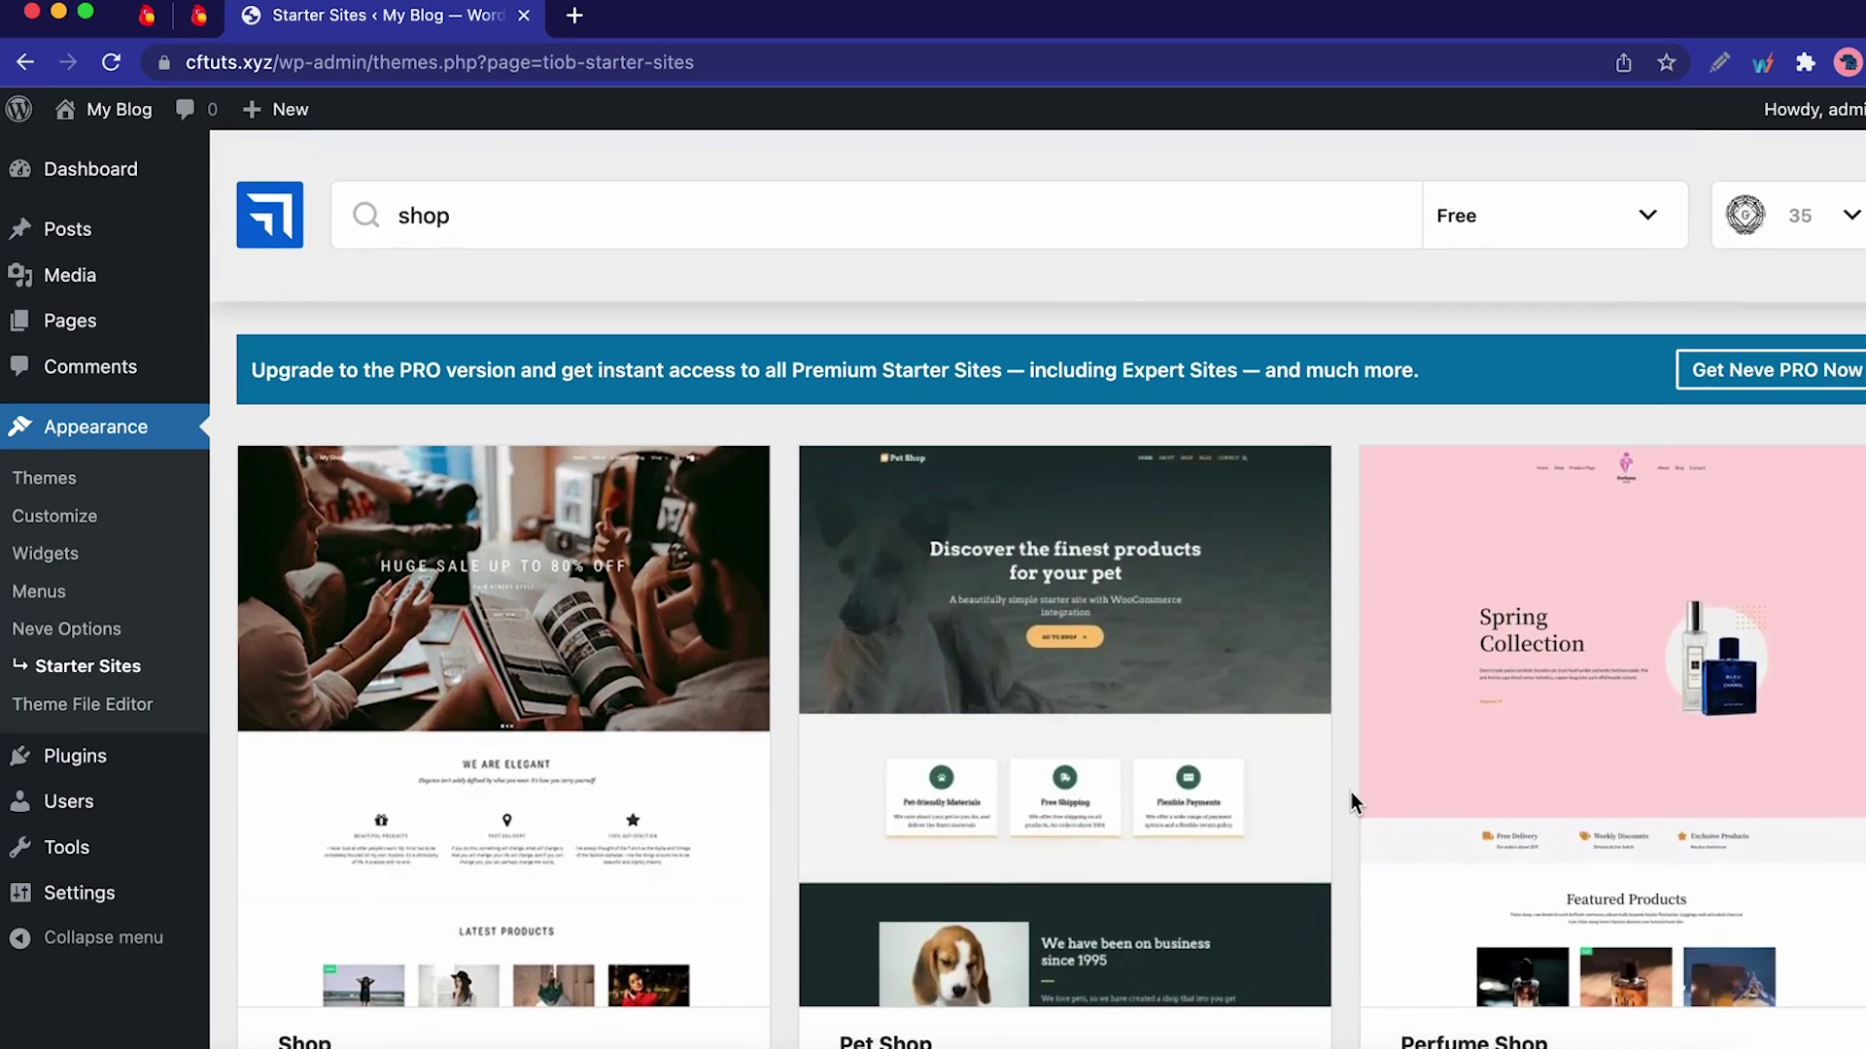
Step: Review the Perfume Shop starter site's import settings and plugins, and start importing the entire site
mouse_move(1514, 727)
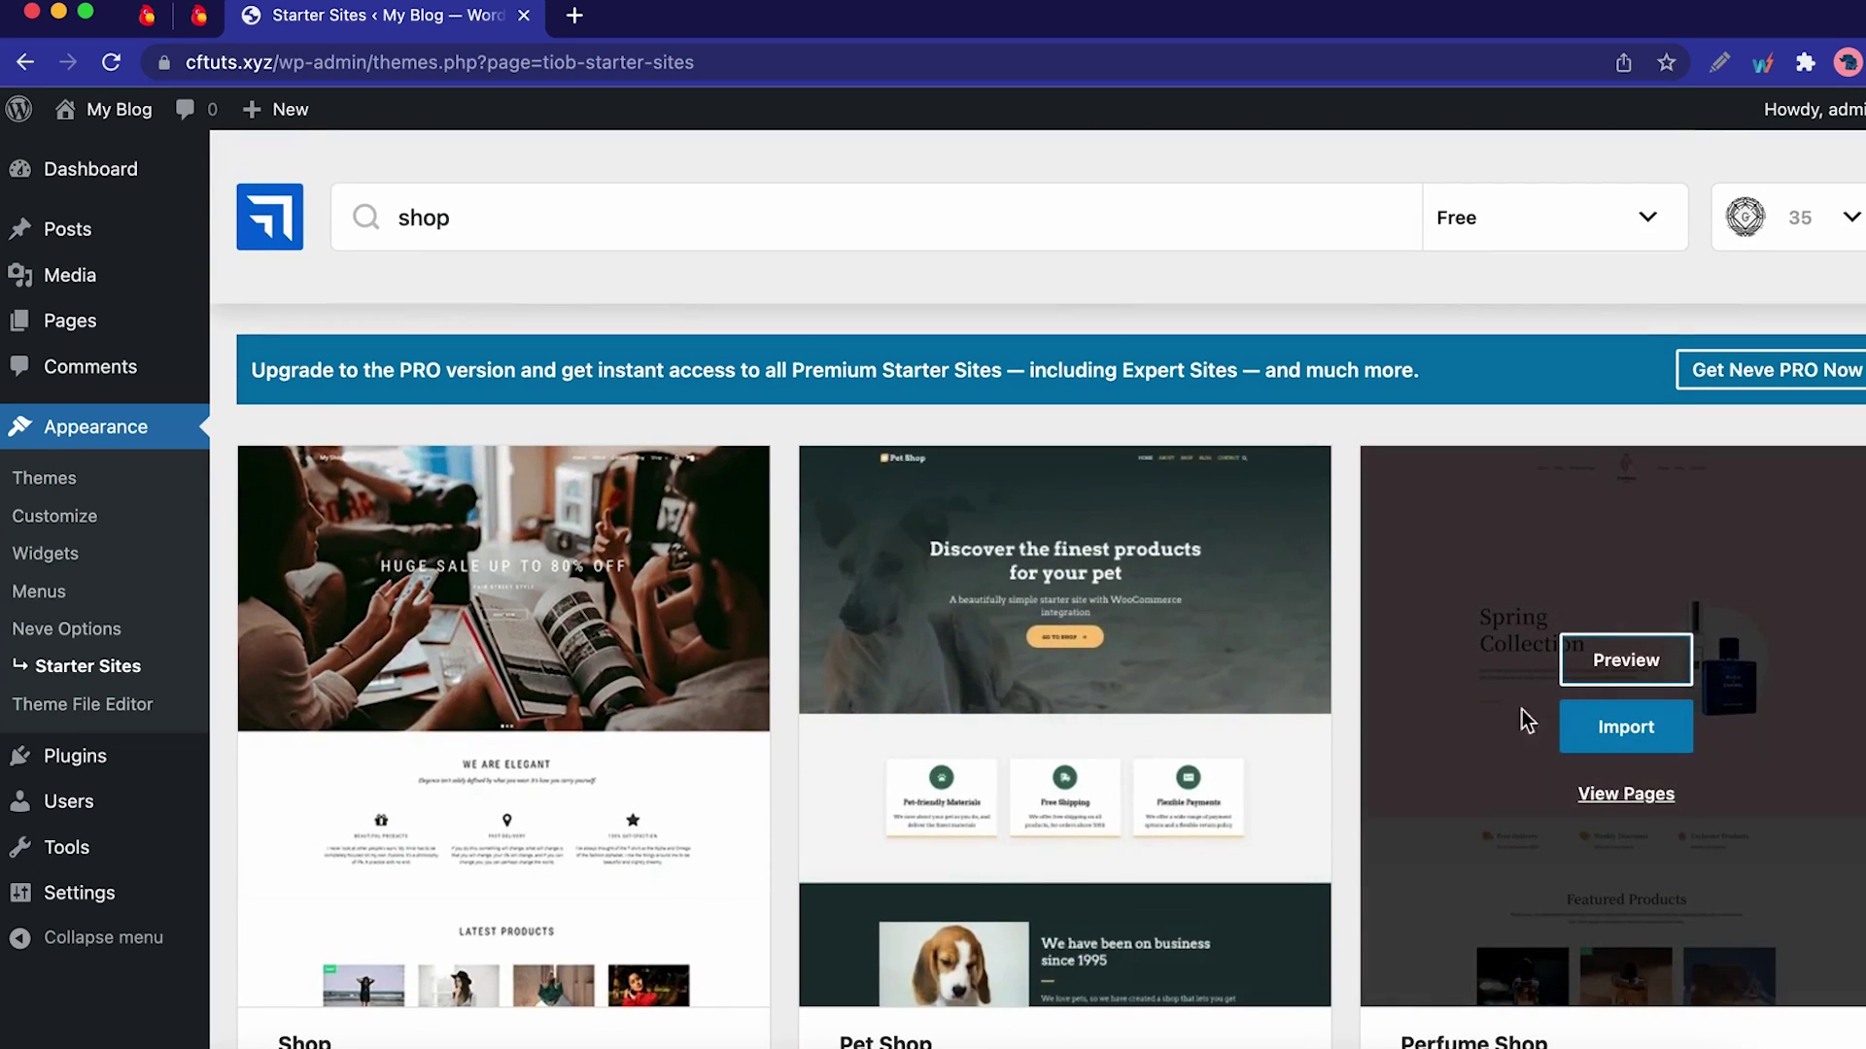
left_click(1650, 732)
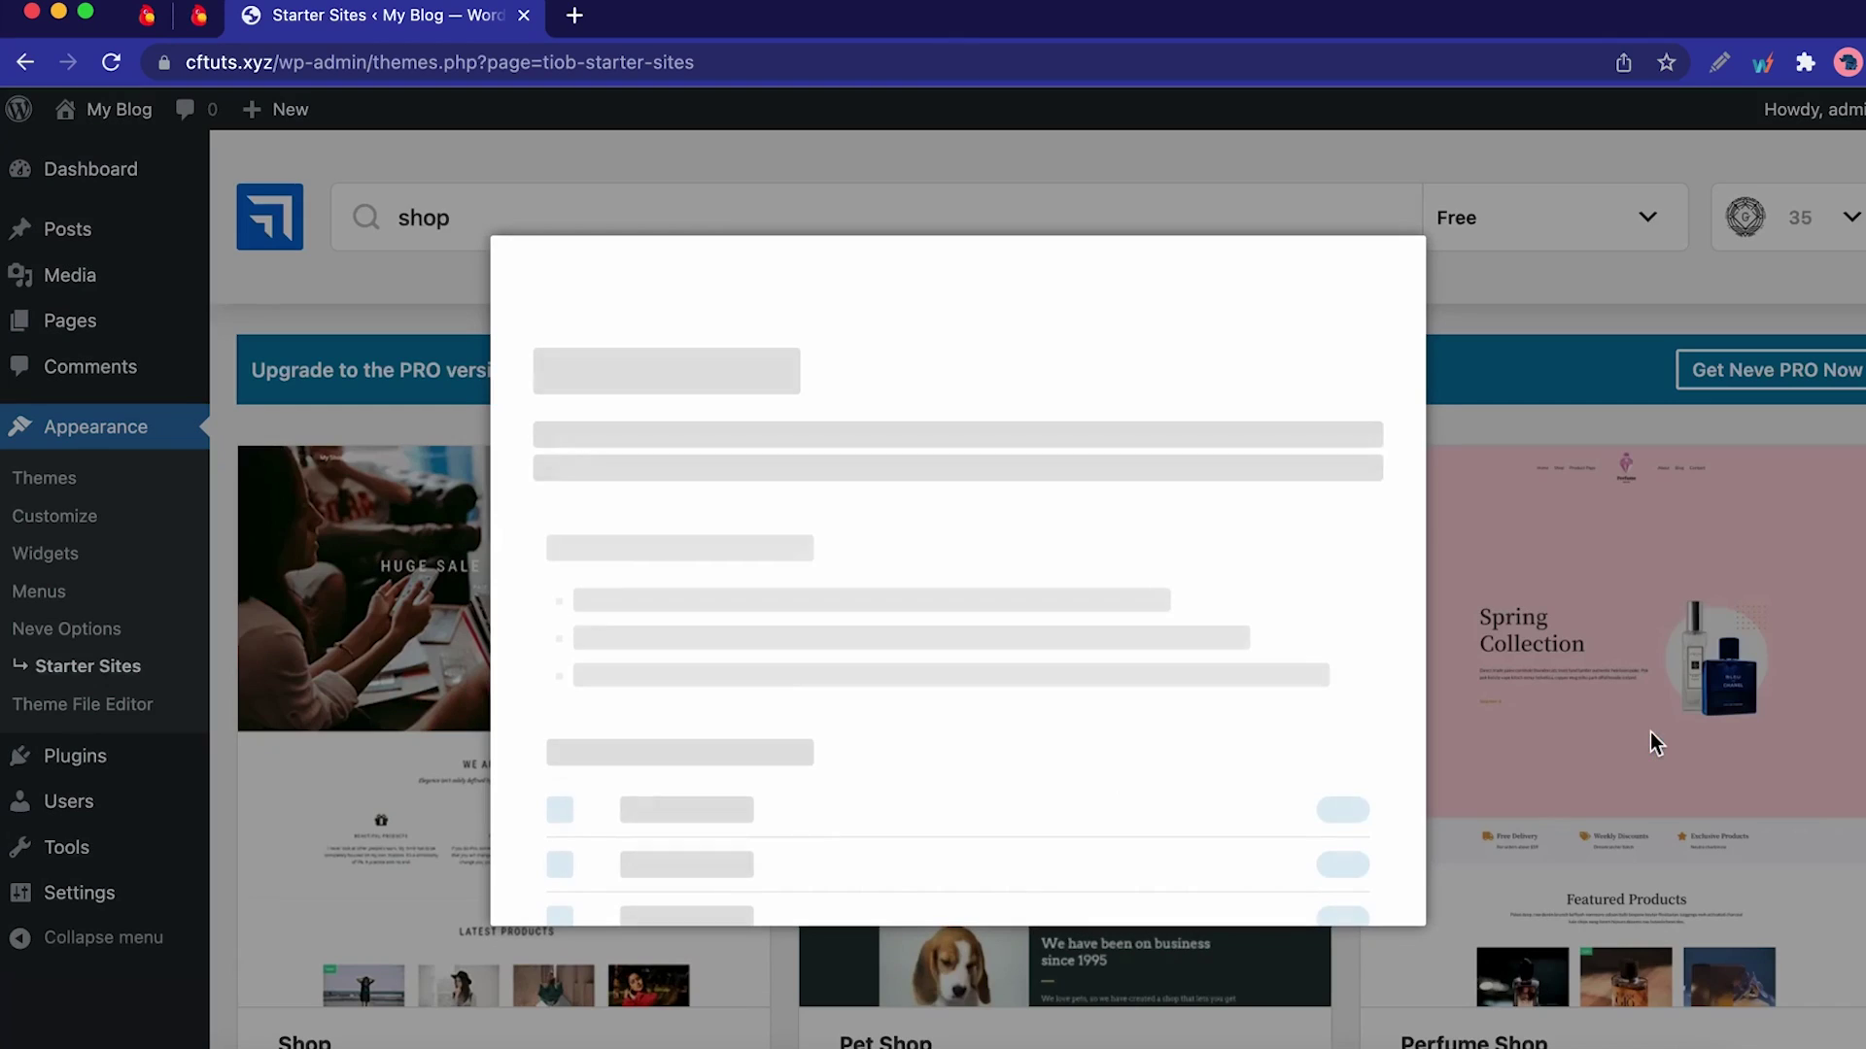
scroll(1083, 647, "down", 3)
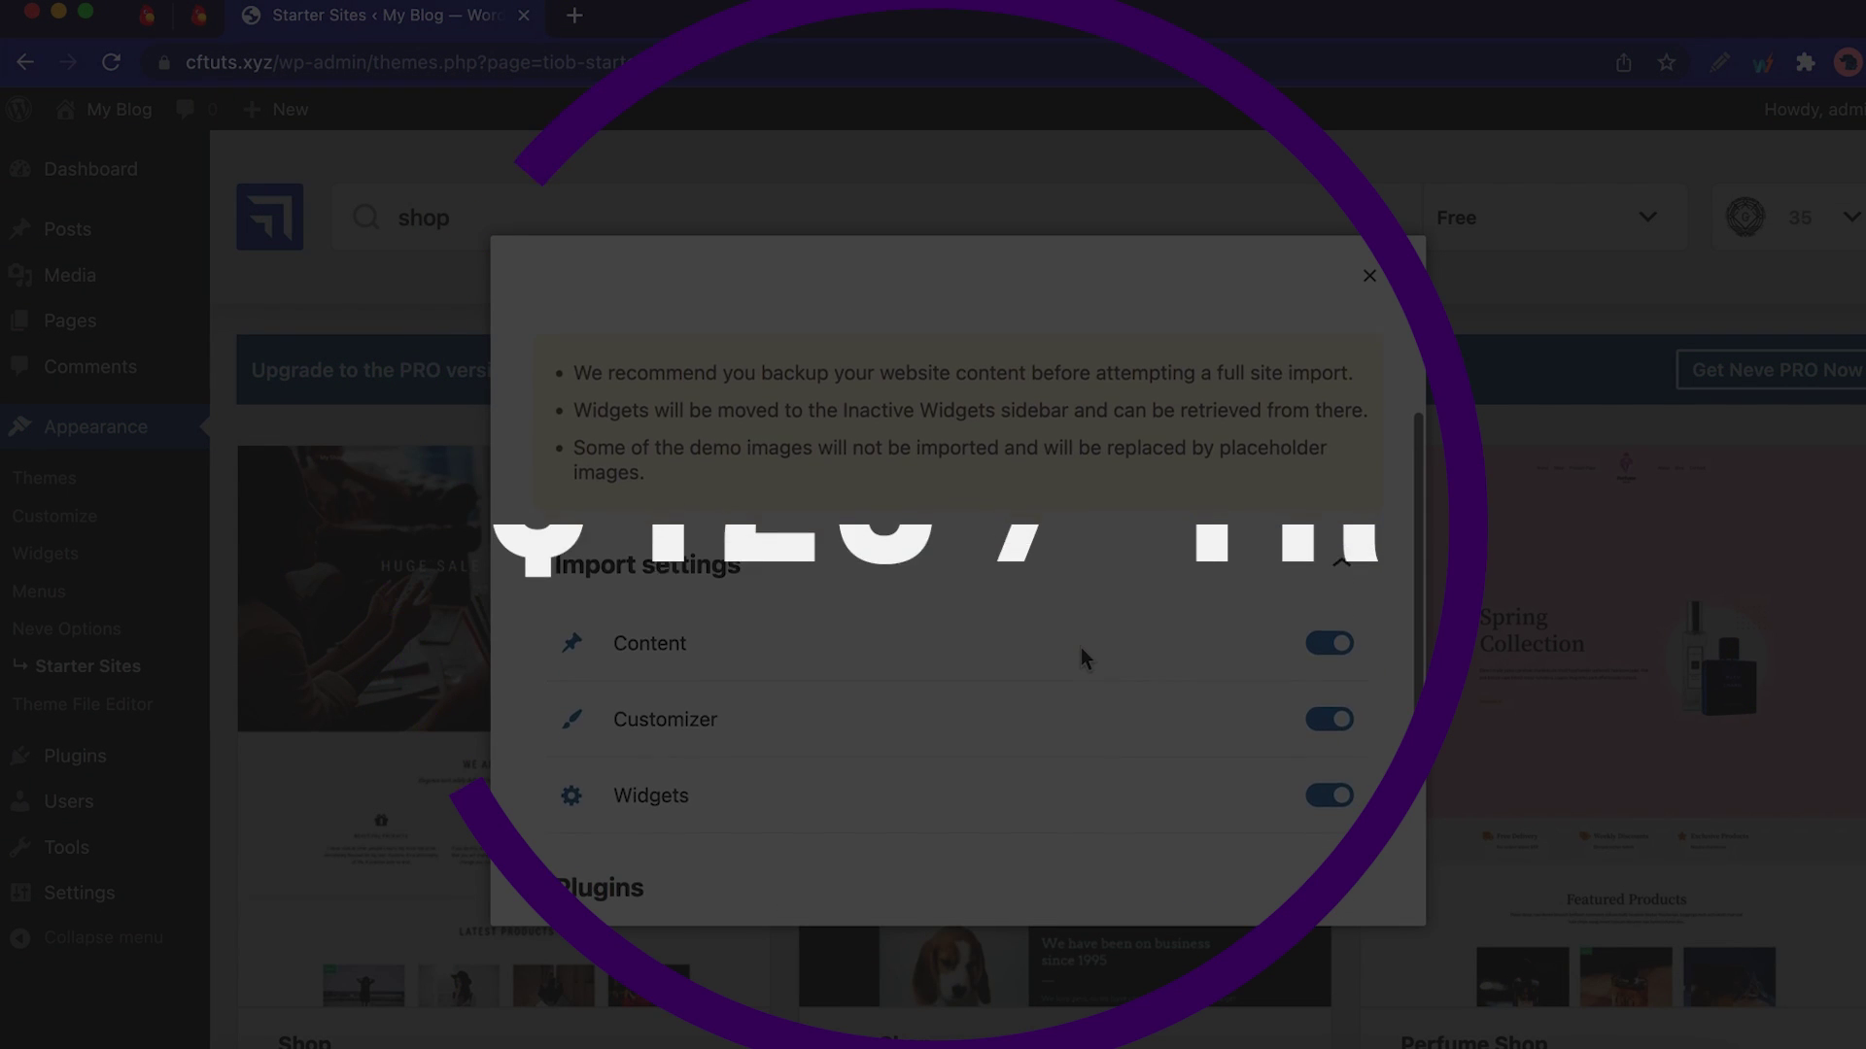
scroll(1082, 651, "down", 4)
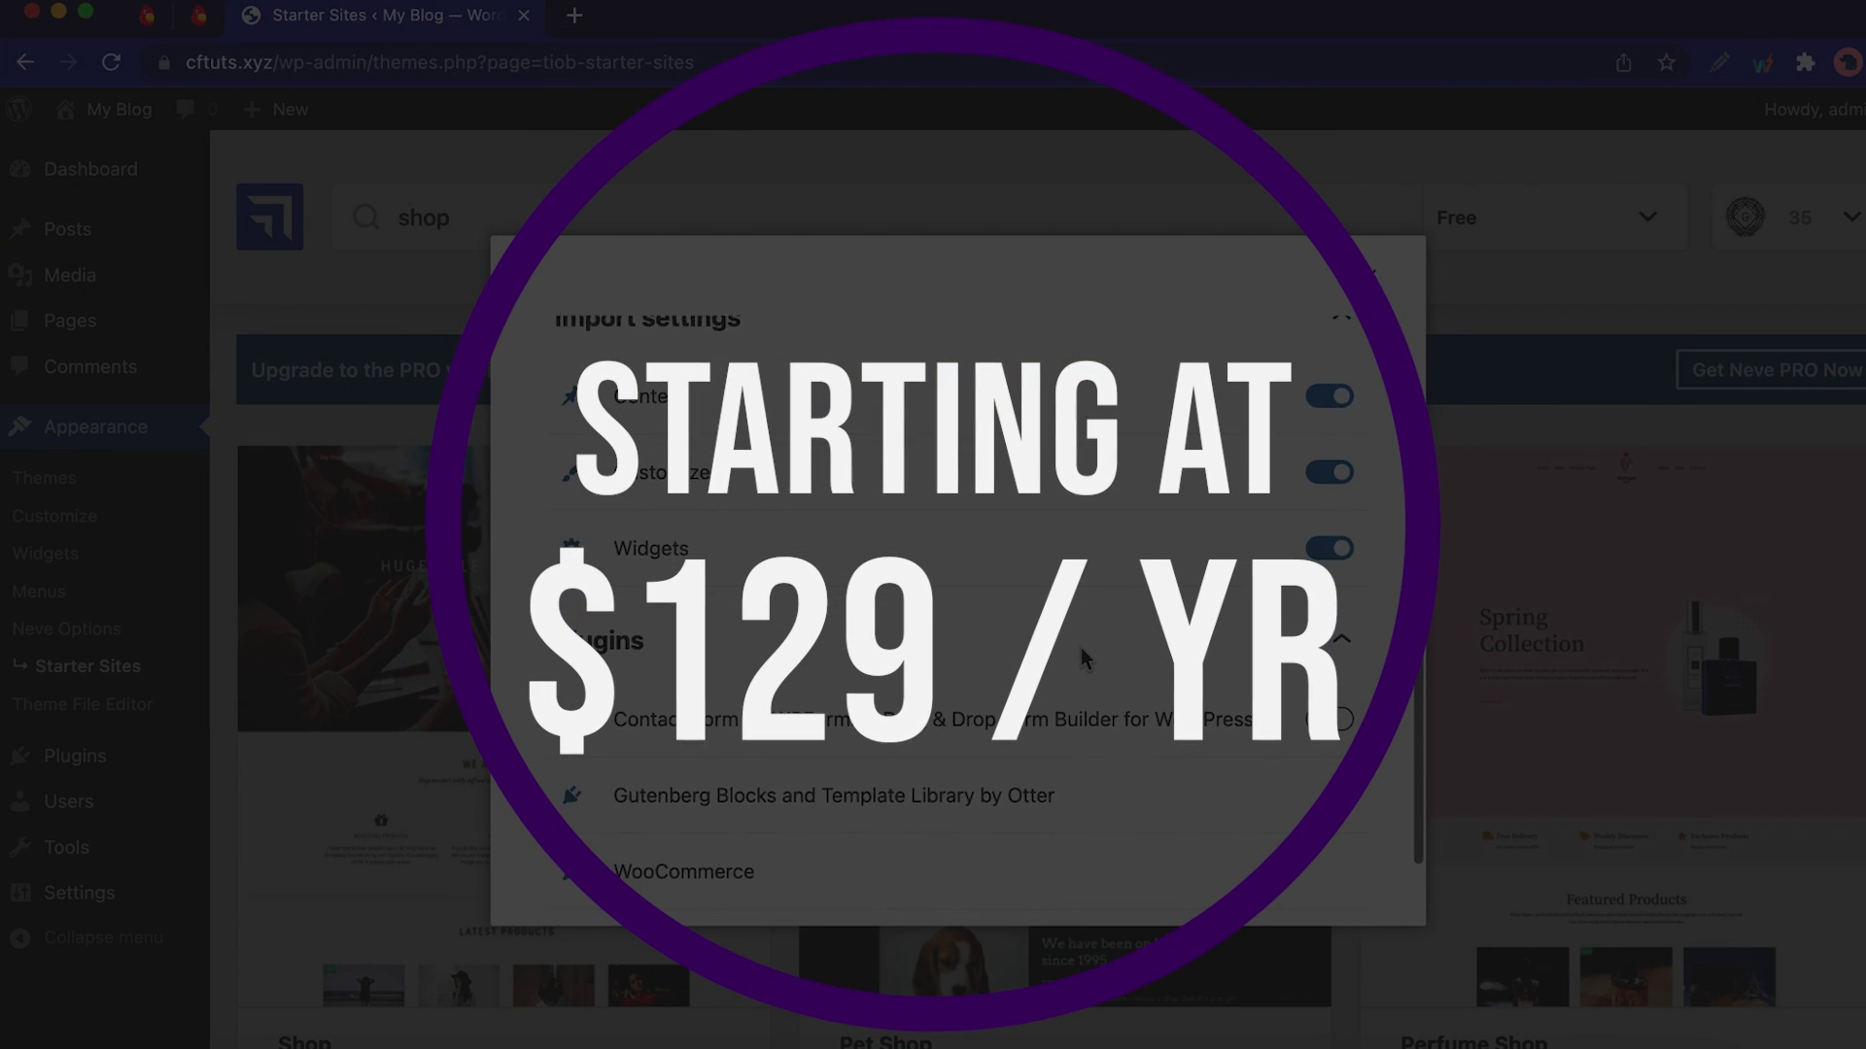
scroll(1082, 649, "down", 2)
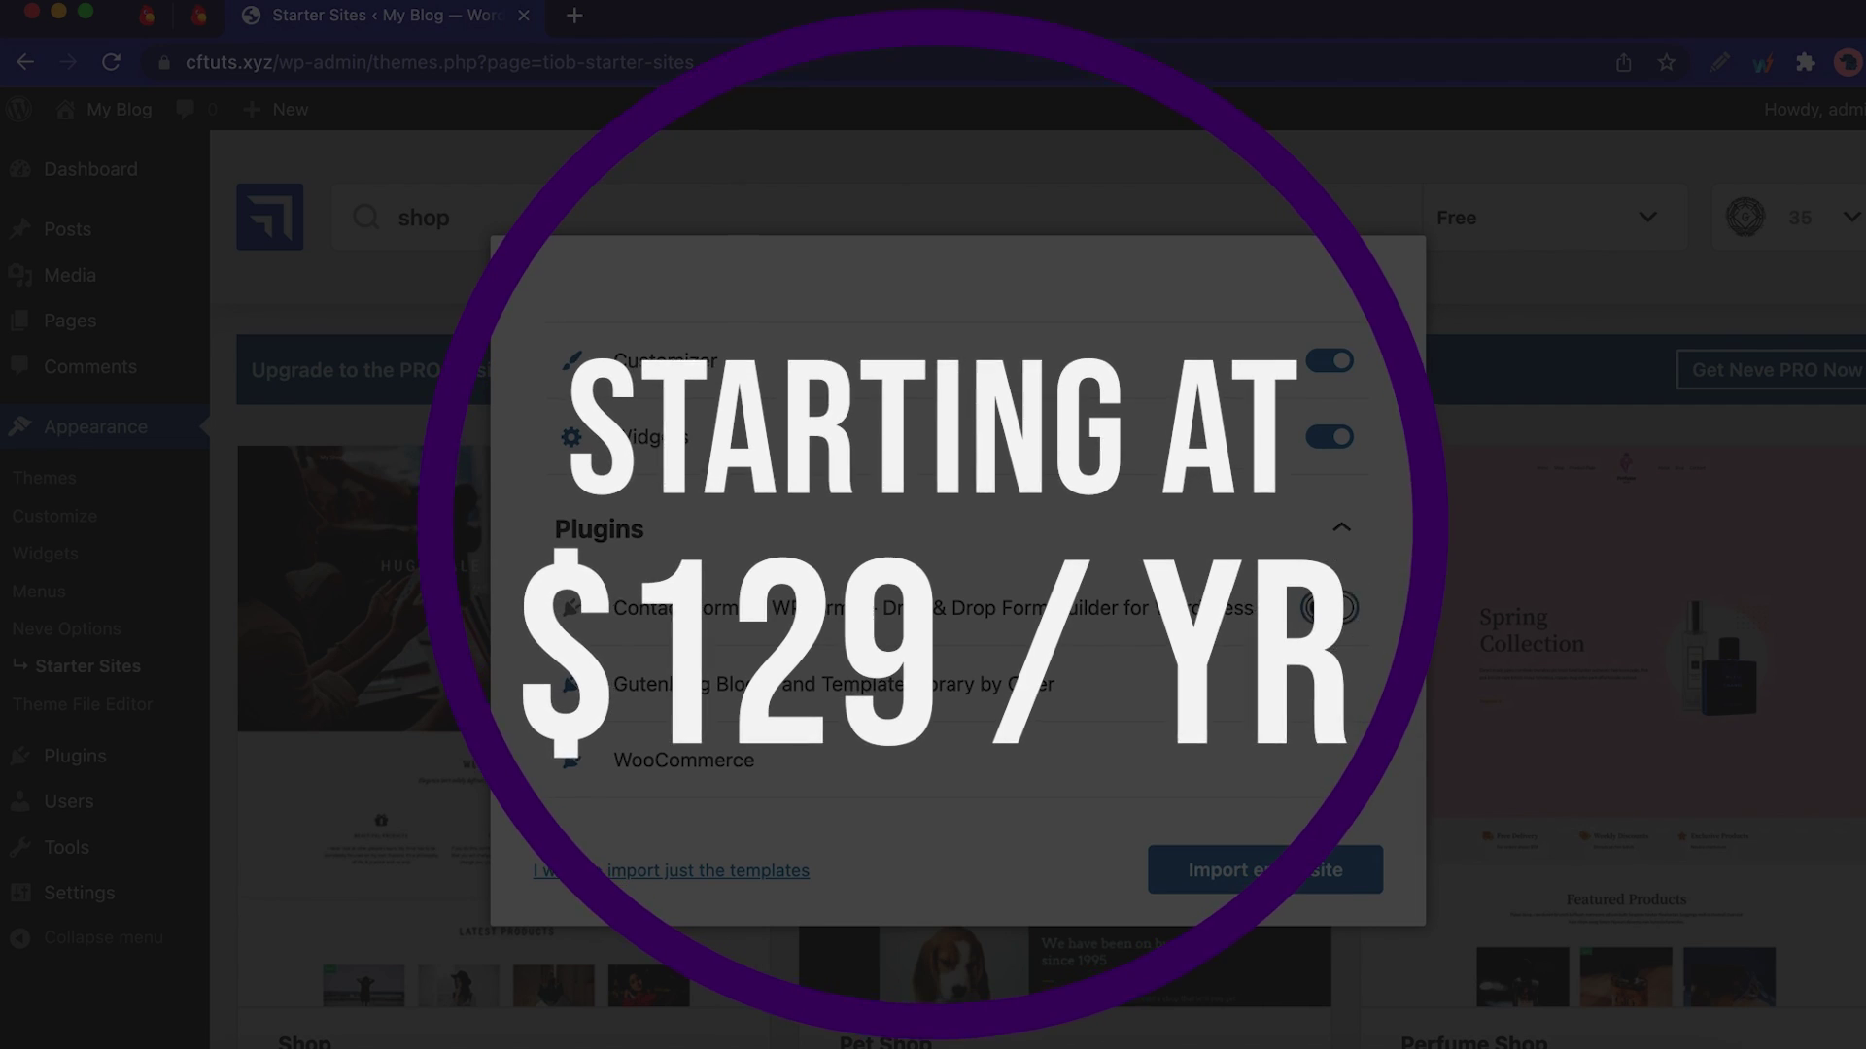
left_click(1238, 859)
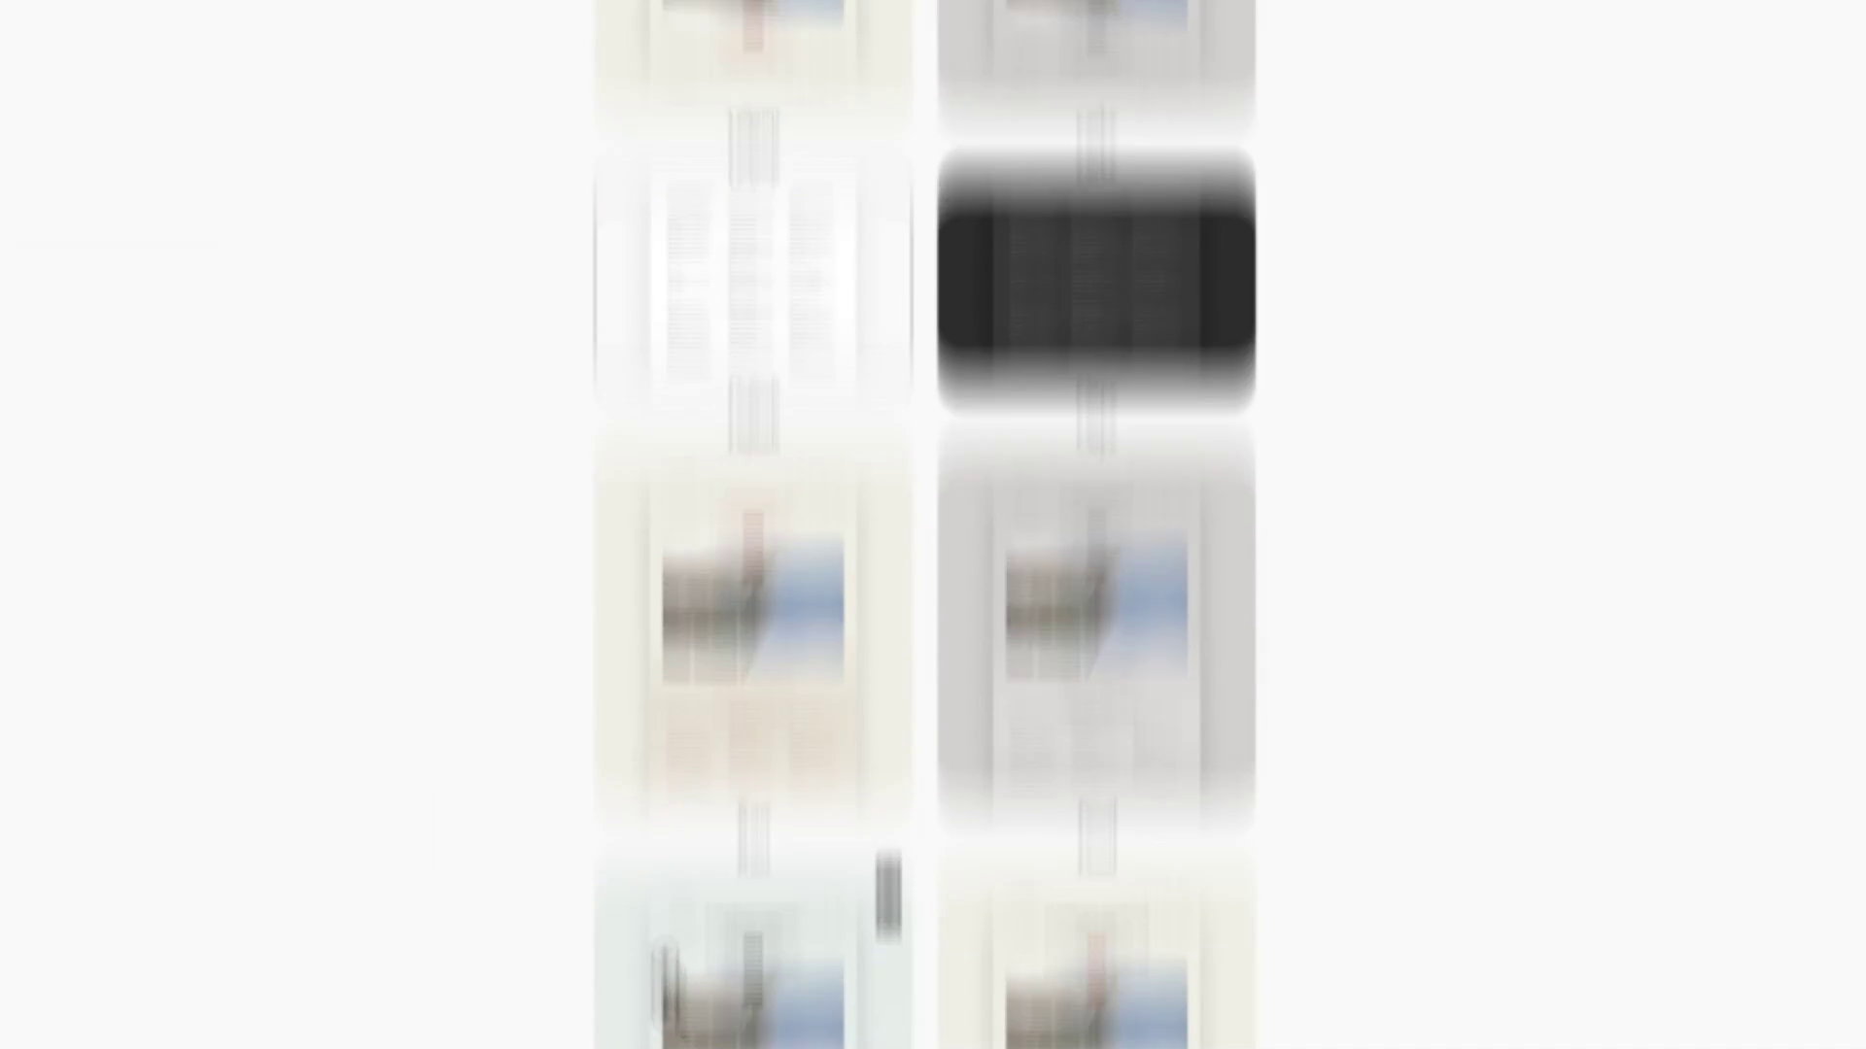
Step: Preview the Mint and Ice style variations of the Twenty Twenty-Four theme at full size
left_click(705, 717)
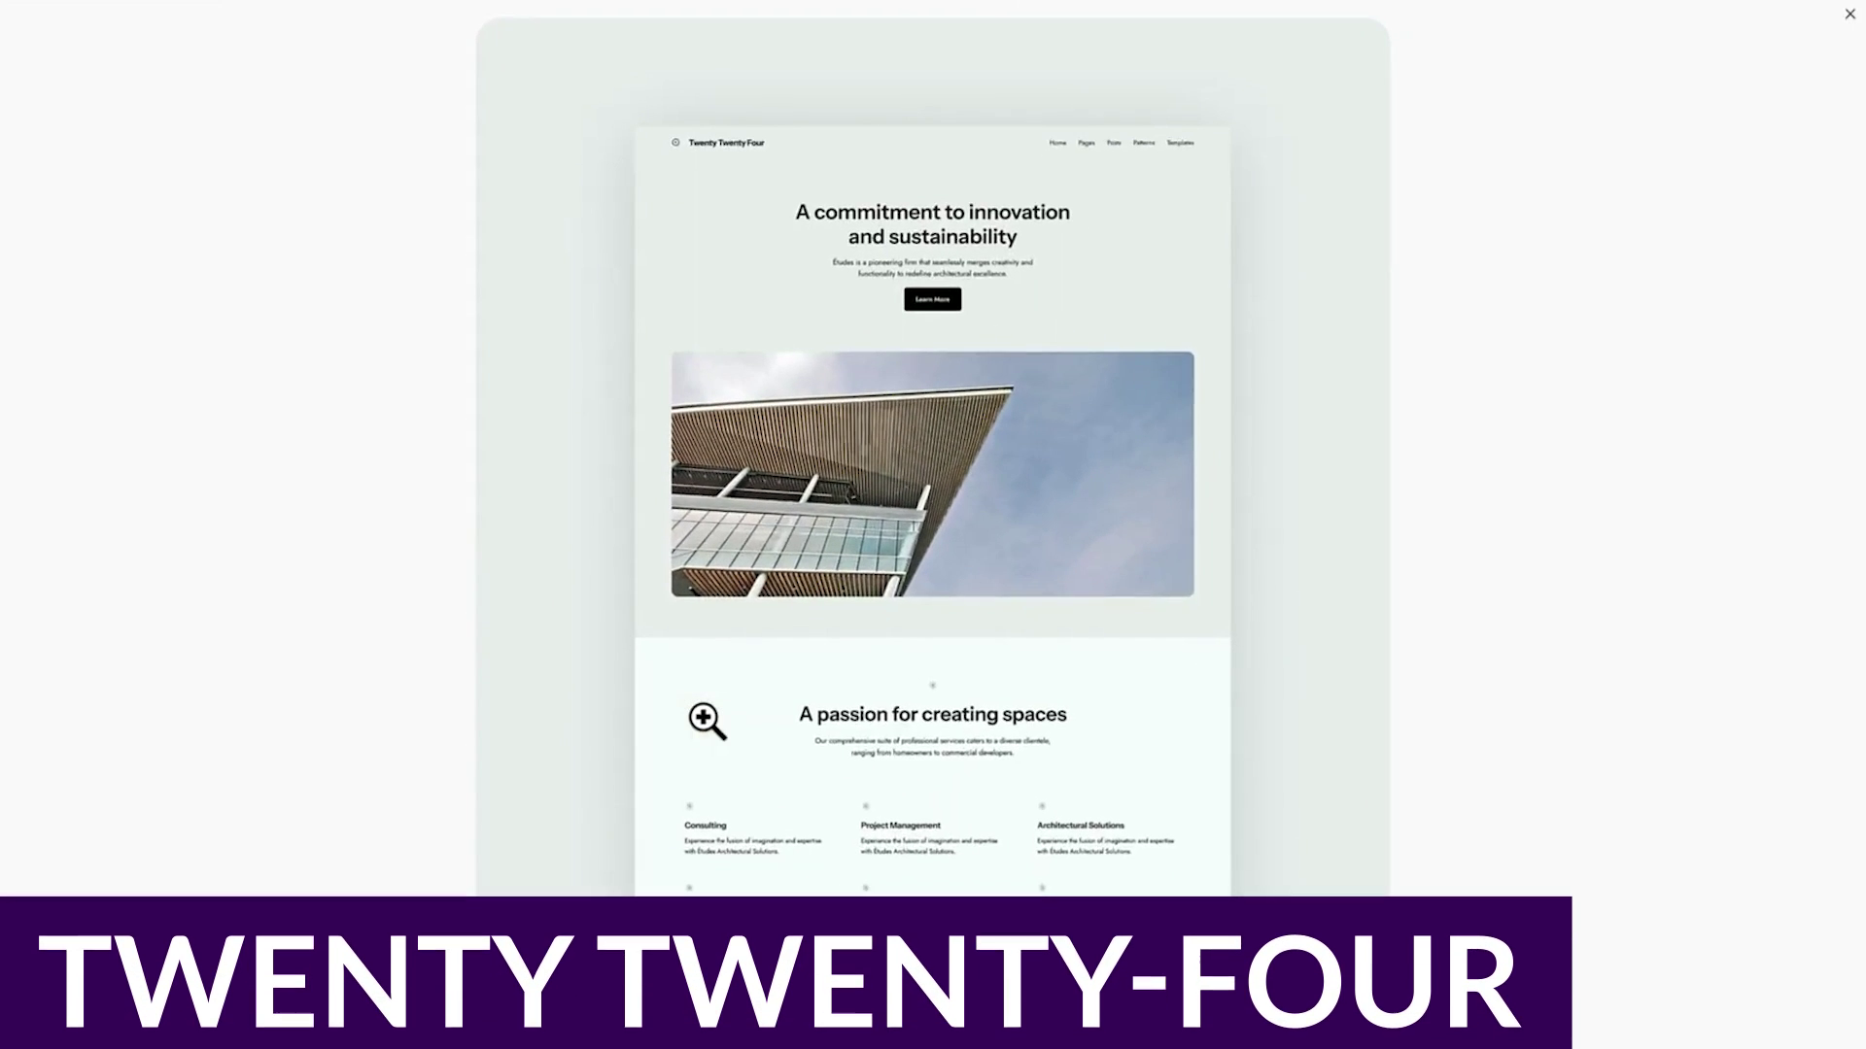
left_click(413, 610)
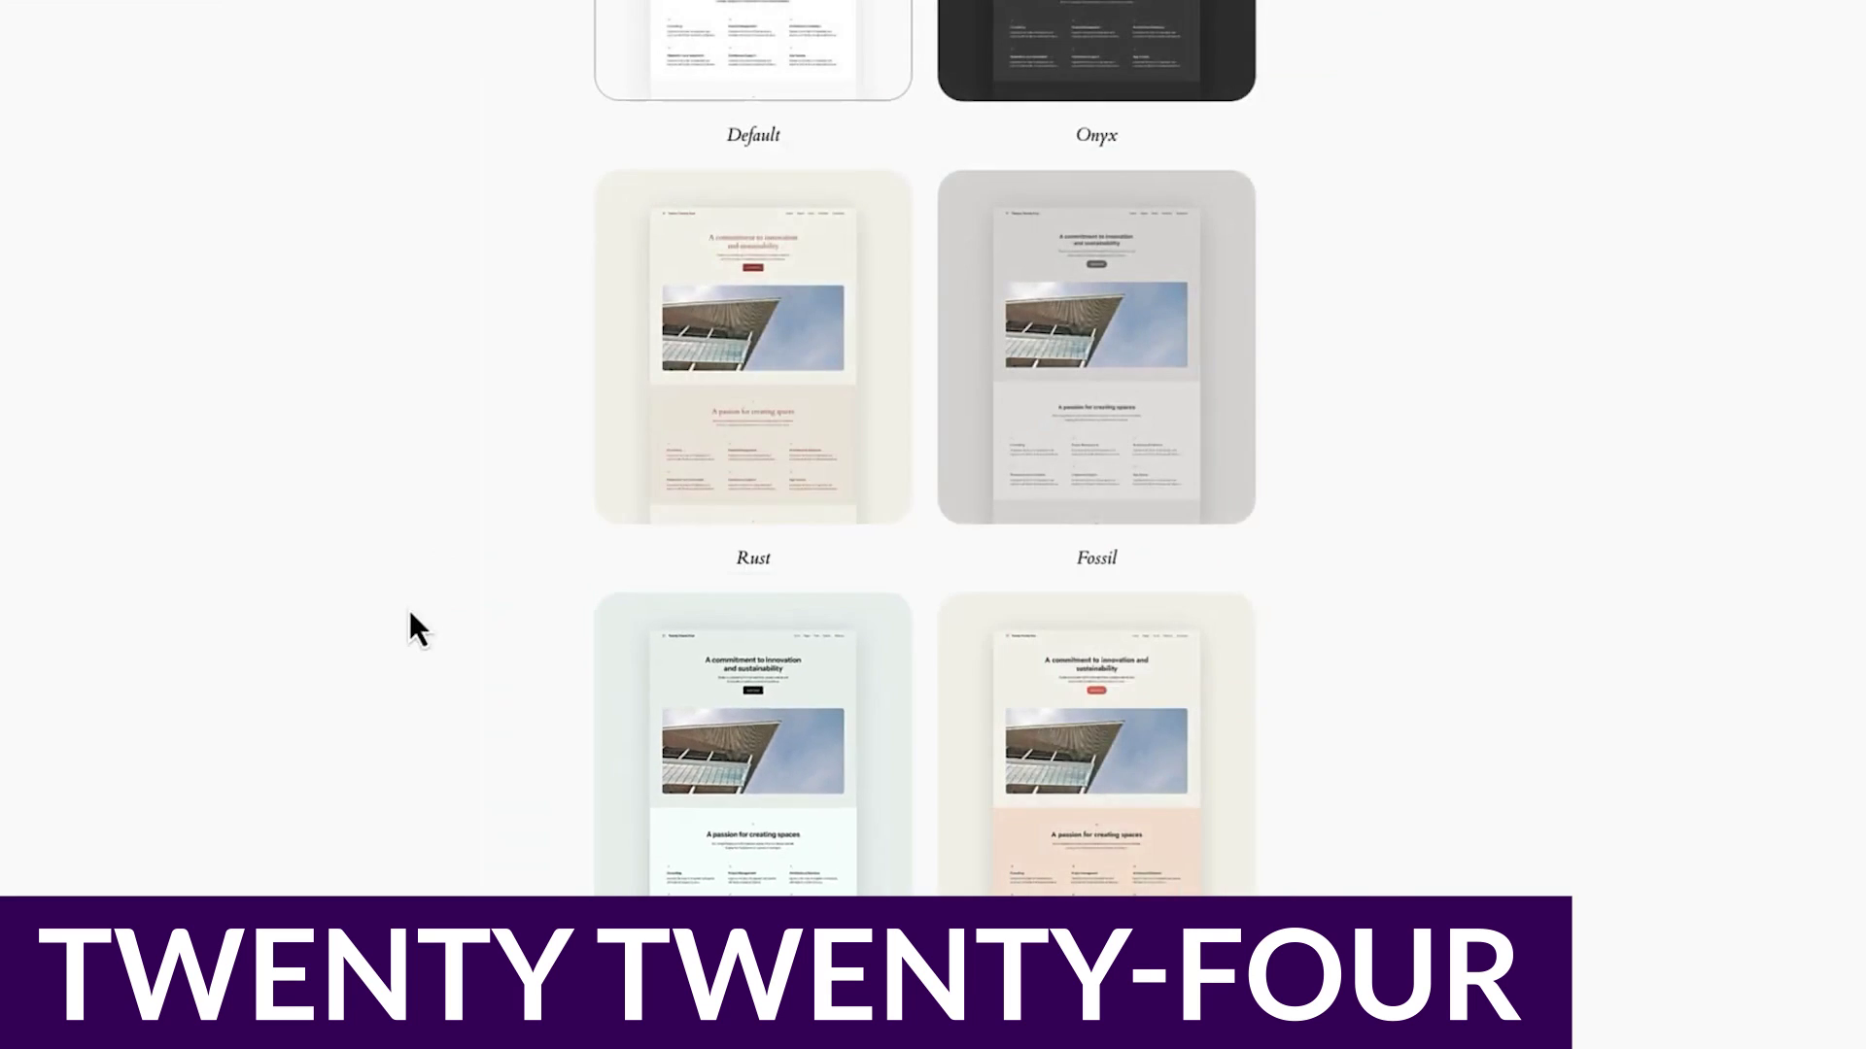
scroll(408, 610, "down", 4)
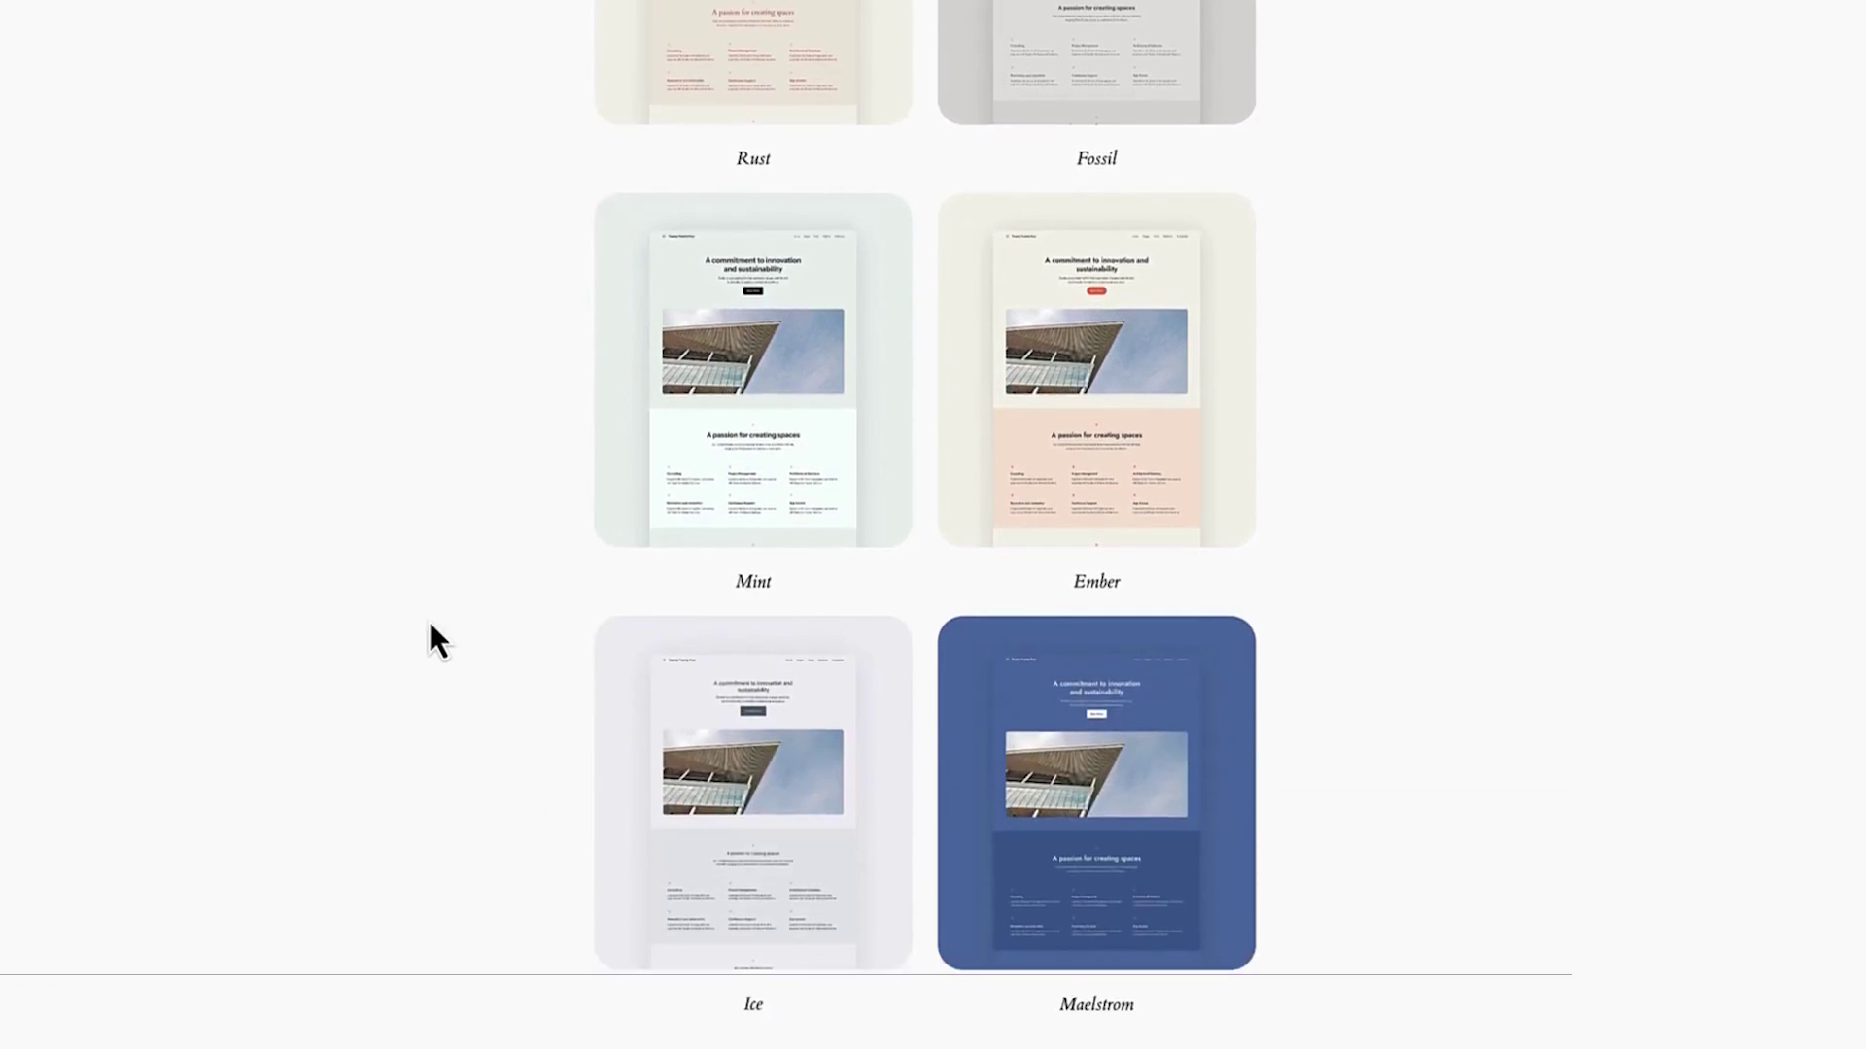
left_click(668, 755)
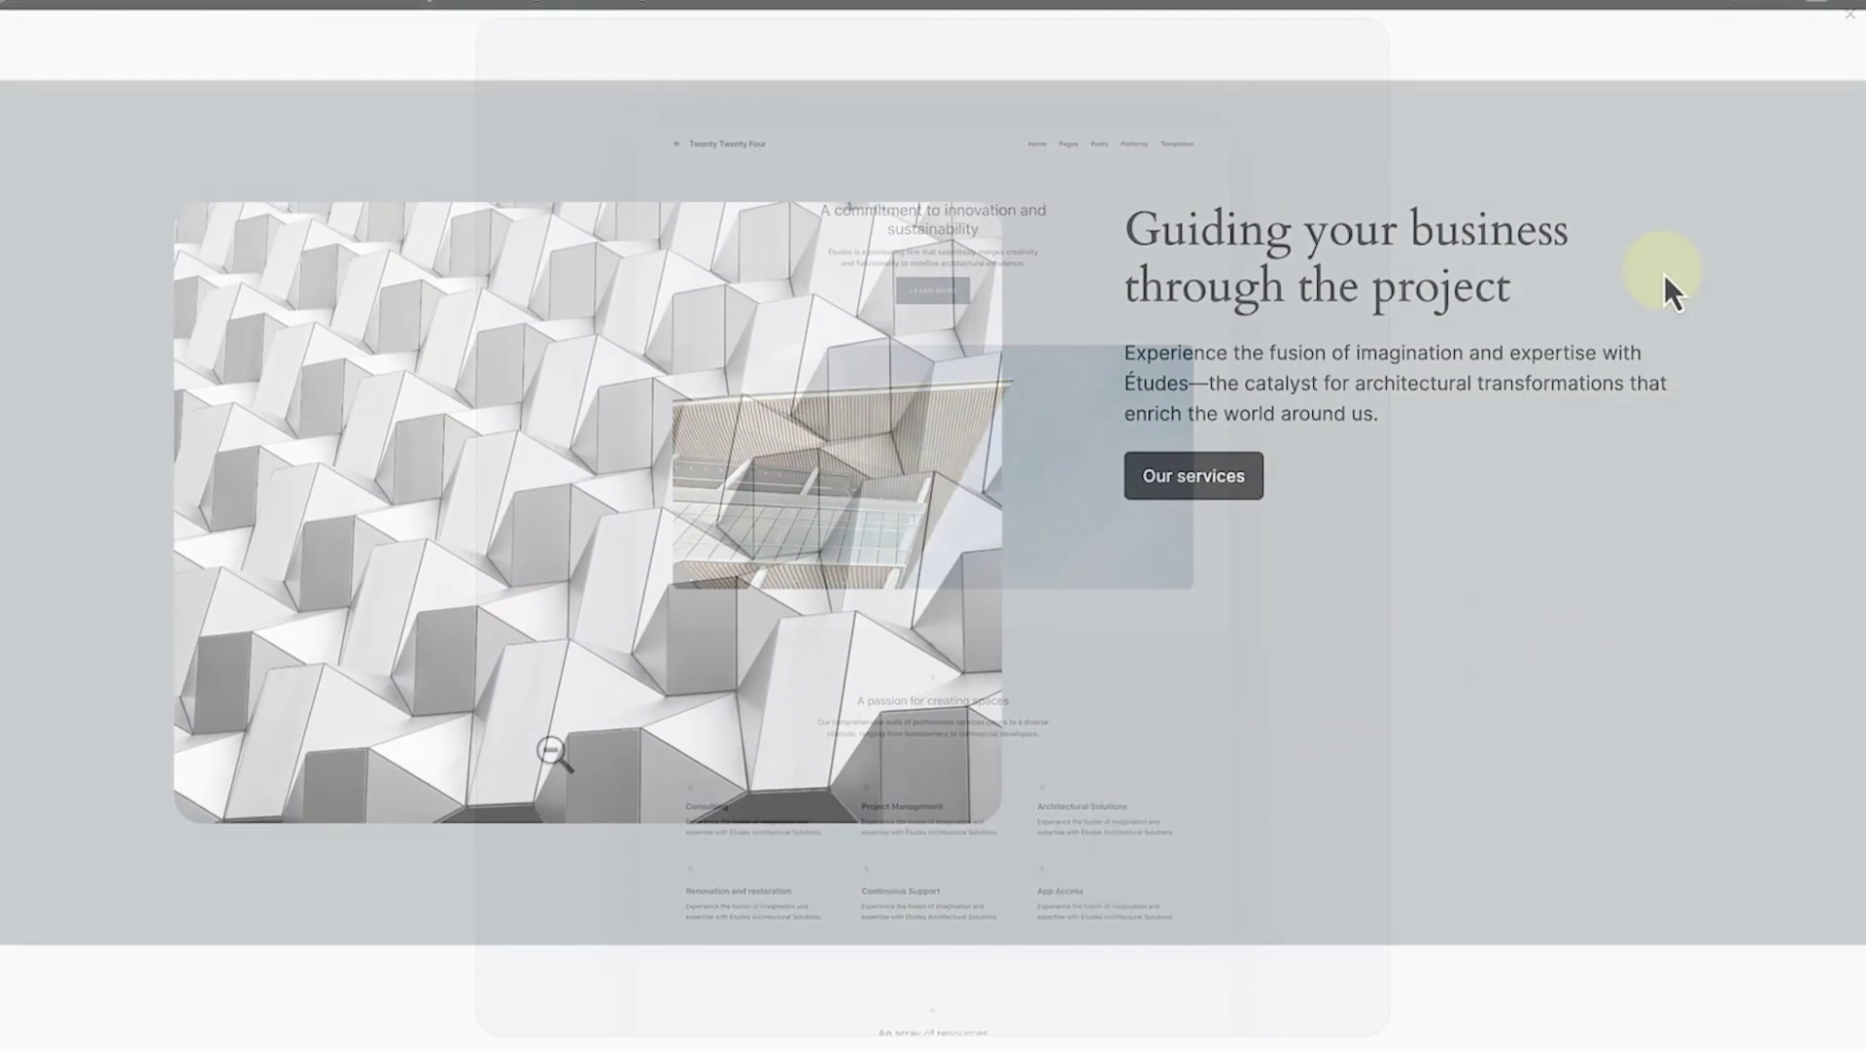
Step: Examine the Twenty Twenty-Four architecture business demo, from the project guidance section through the services and case studies
scroll(1664, 274, "down", 5)
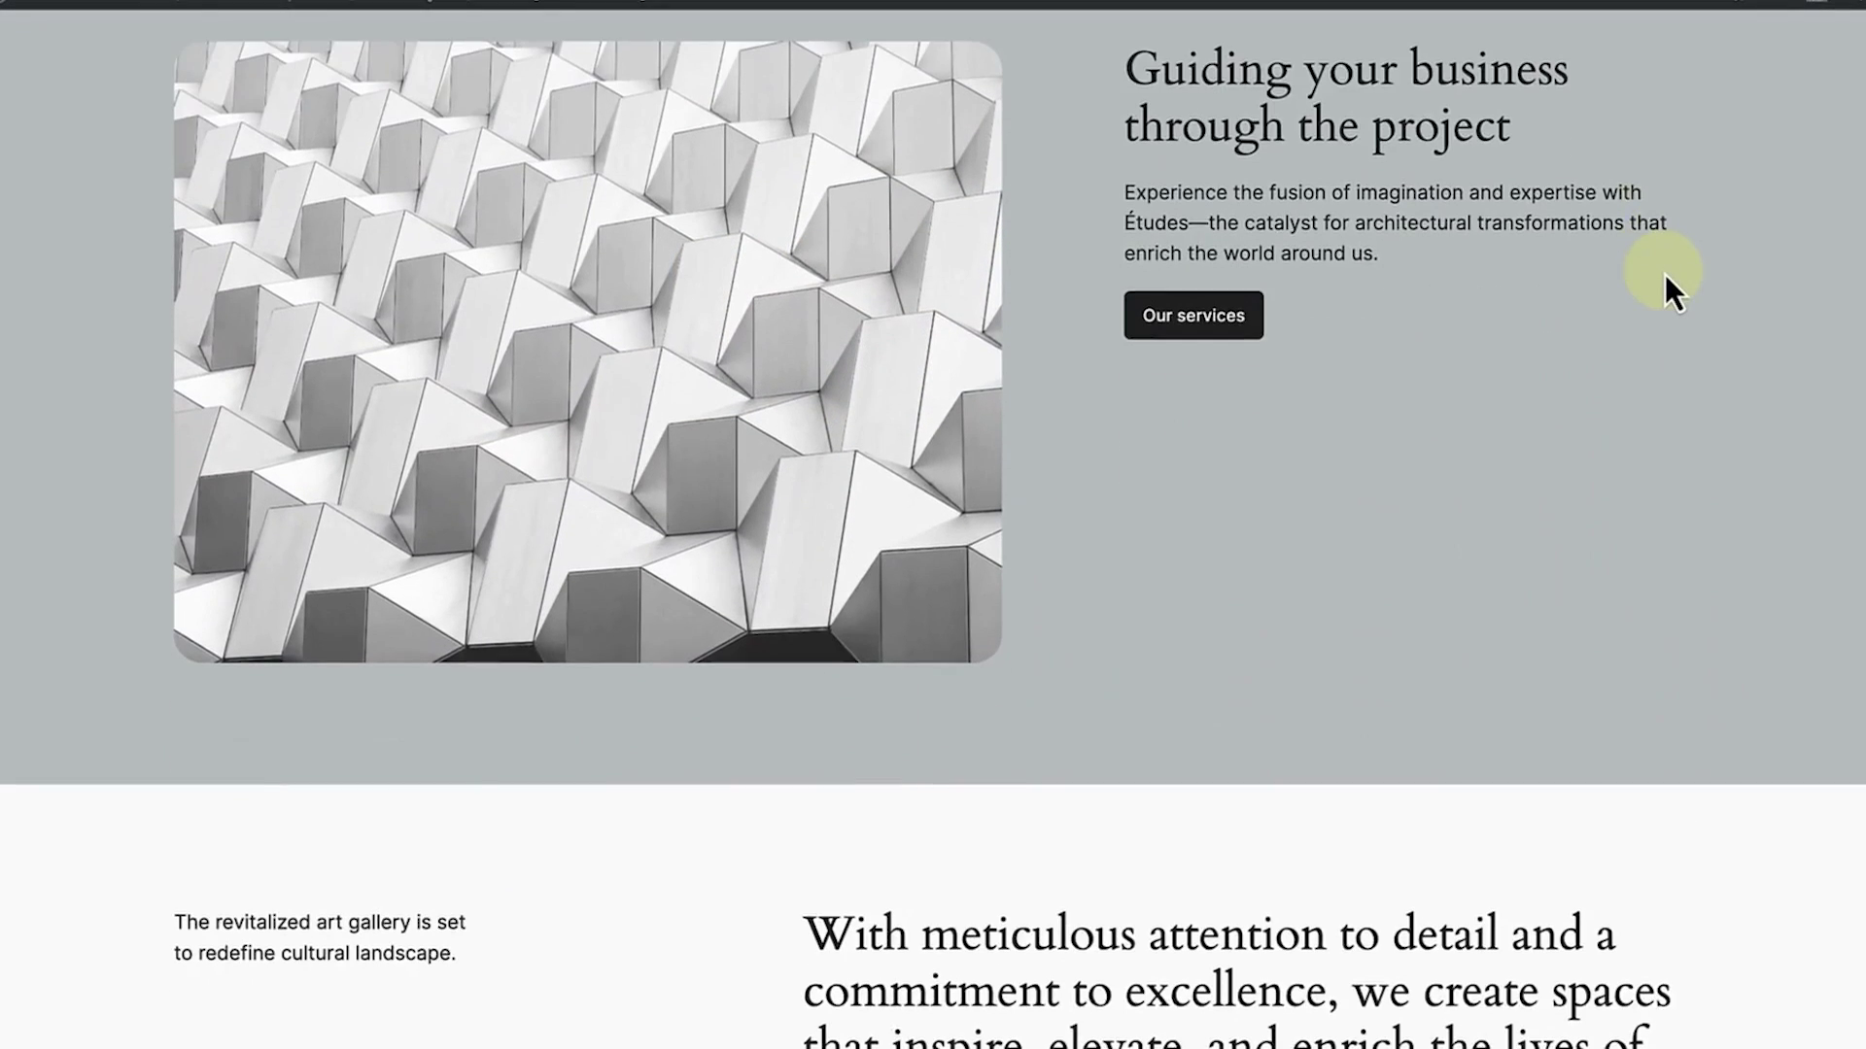
scroll(1665, 274, "down", 12)
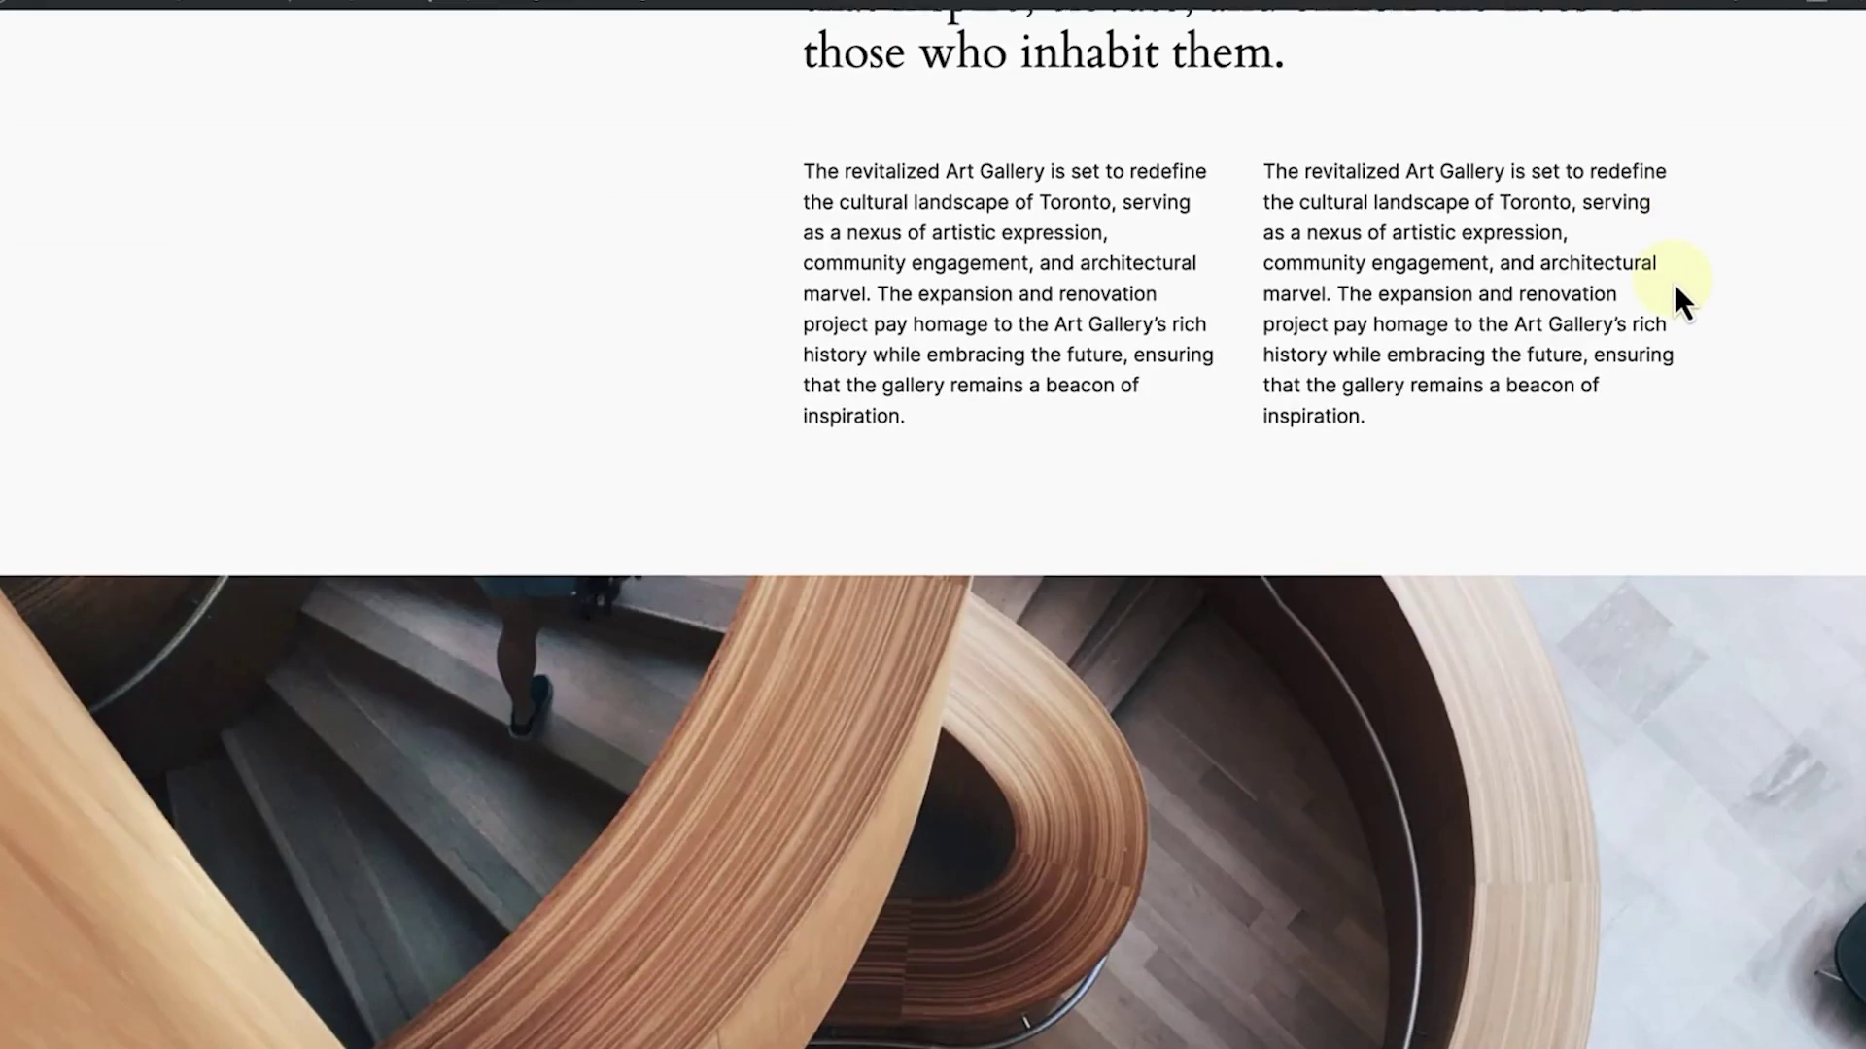
scroll(1676, 286, "down", 12)
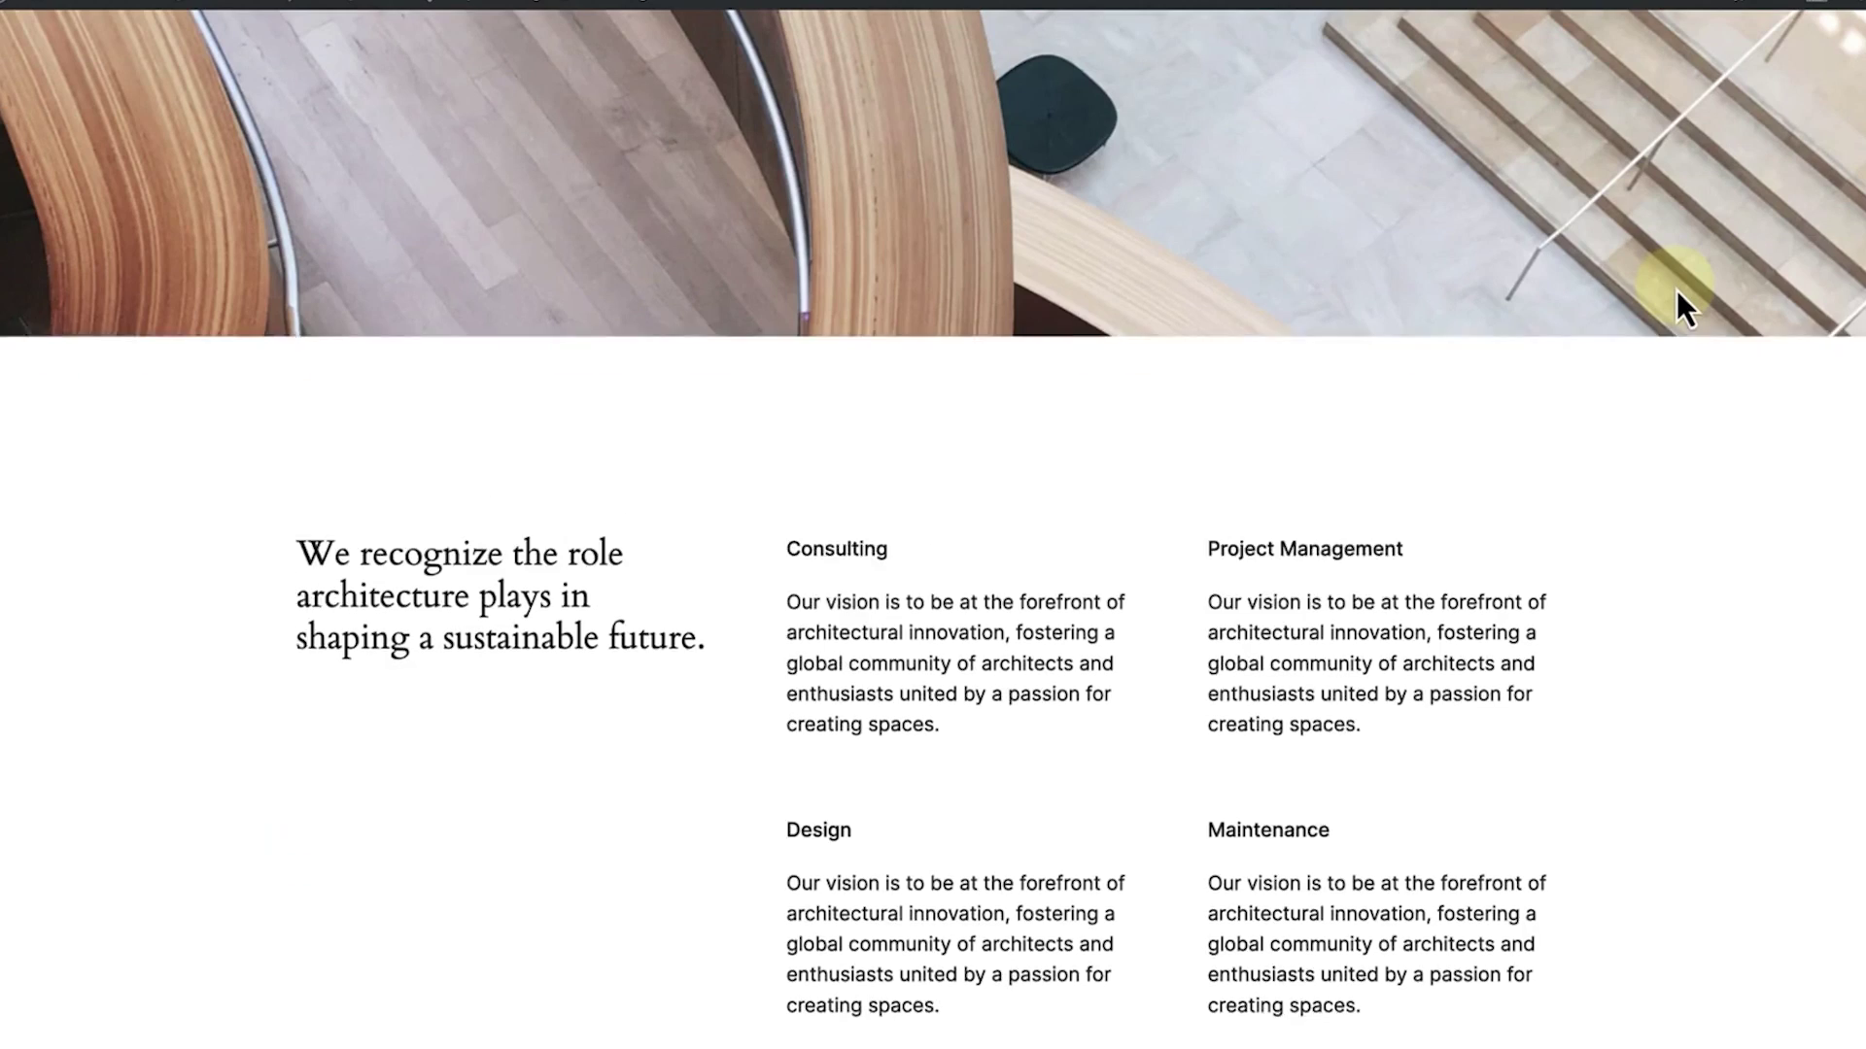
scroll(1679, 292, "down", 12)
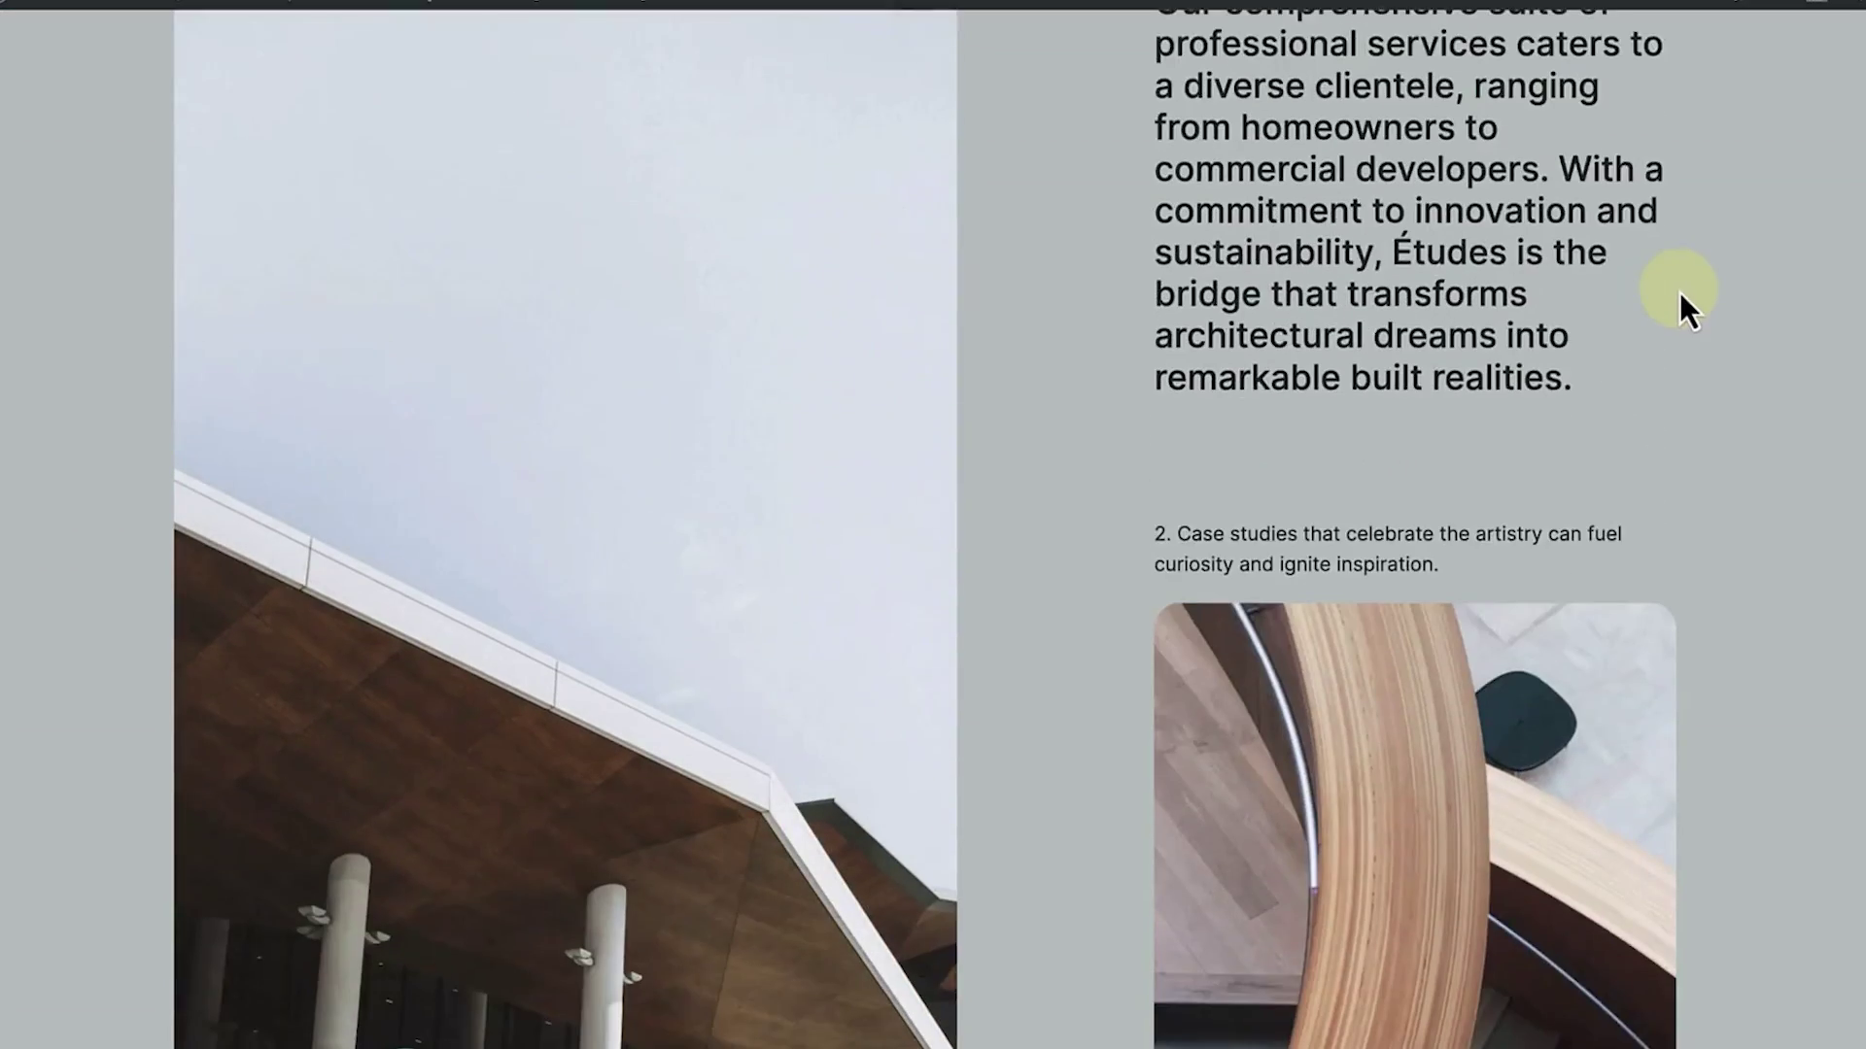
scroll(1681, 294, "down", 8)
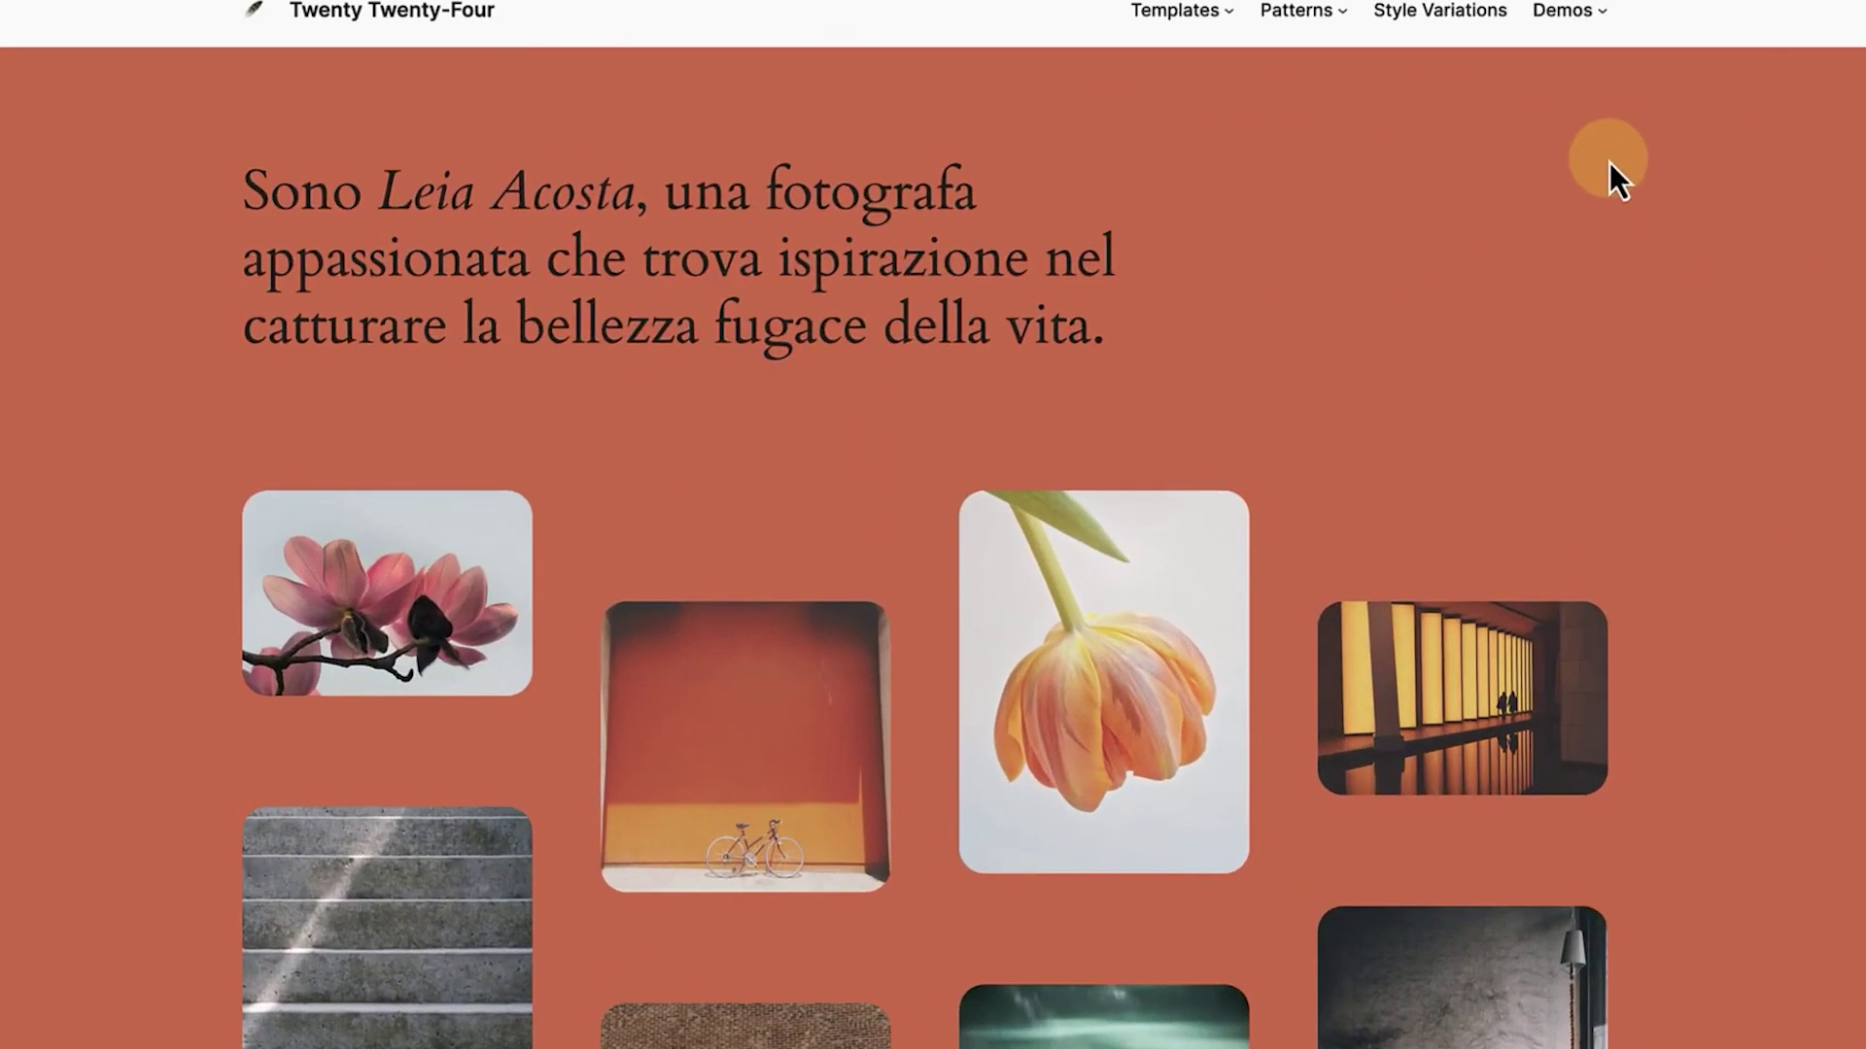
Step: Look through the photo gallery of the Twenty Twenty-Four Italian photographer portfolio demo
scroll(1609, 162, "down", 3)
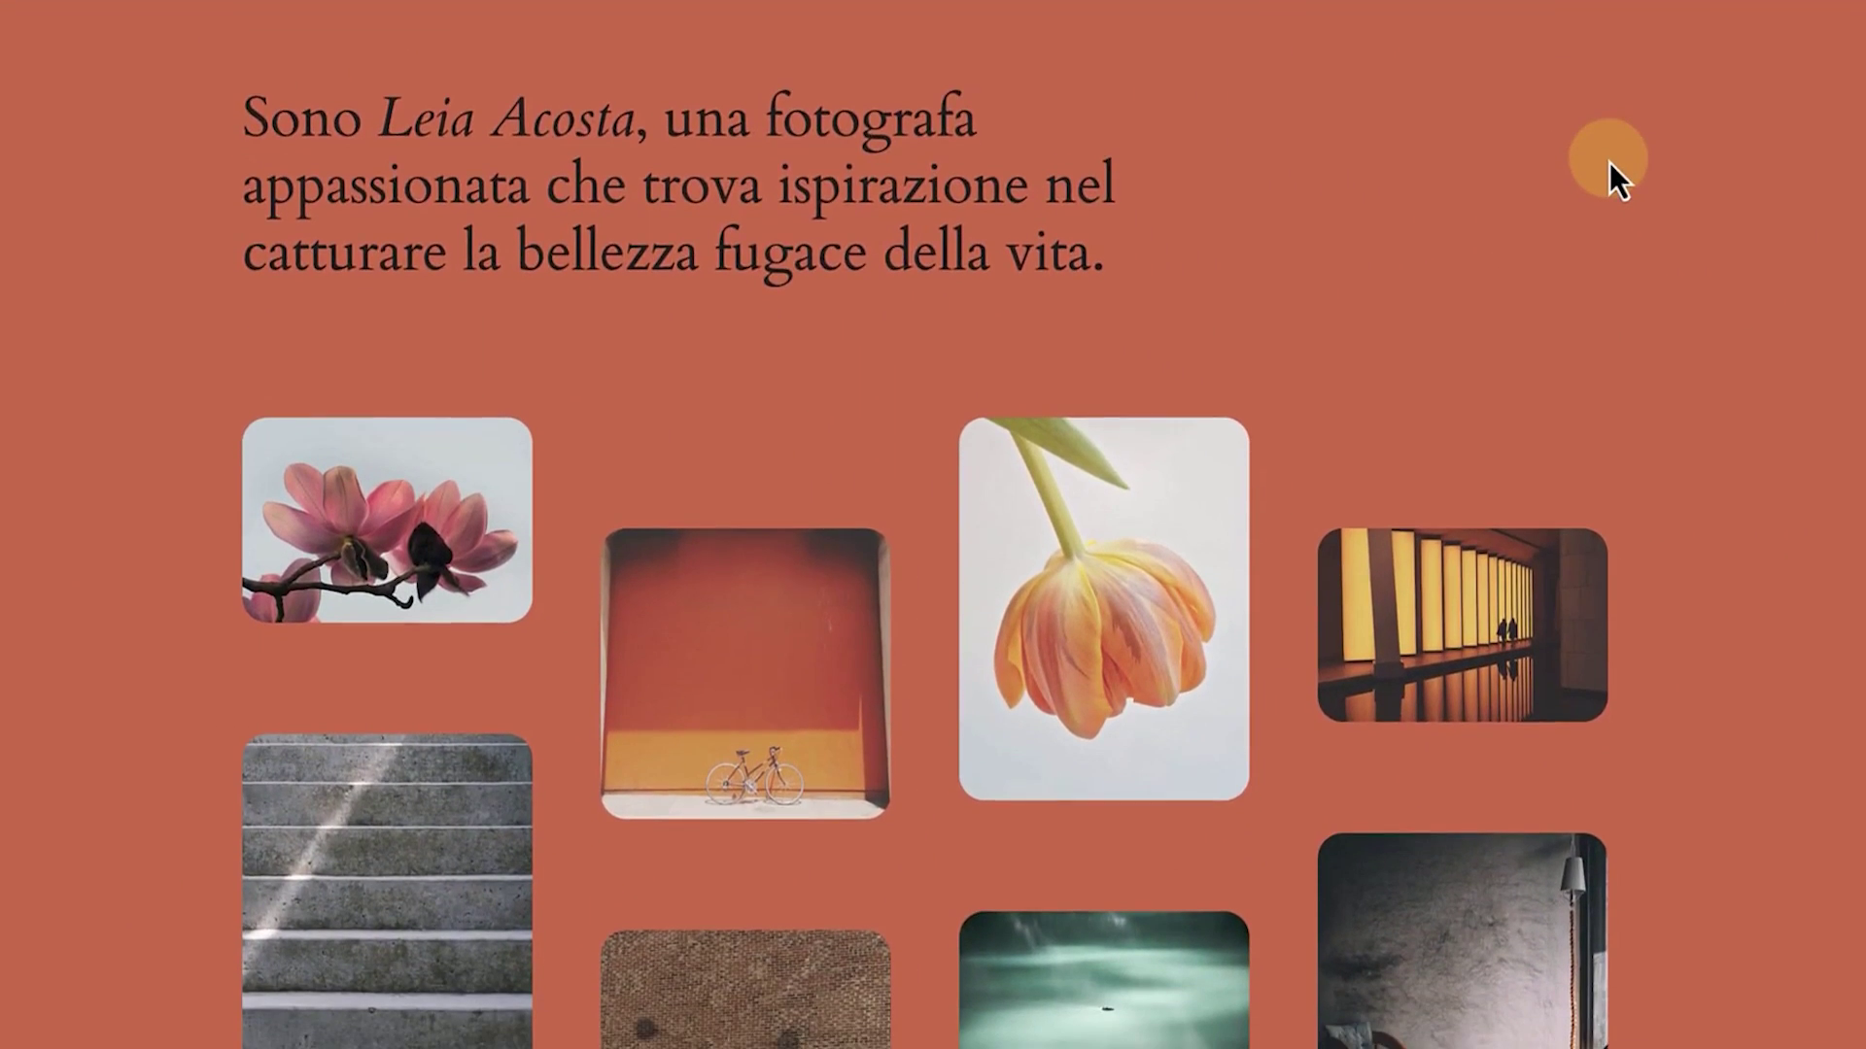
scroll(1609, 161, "down", 5)
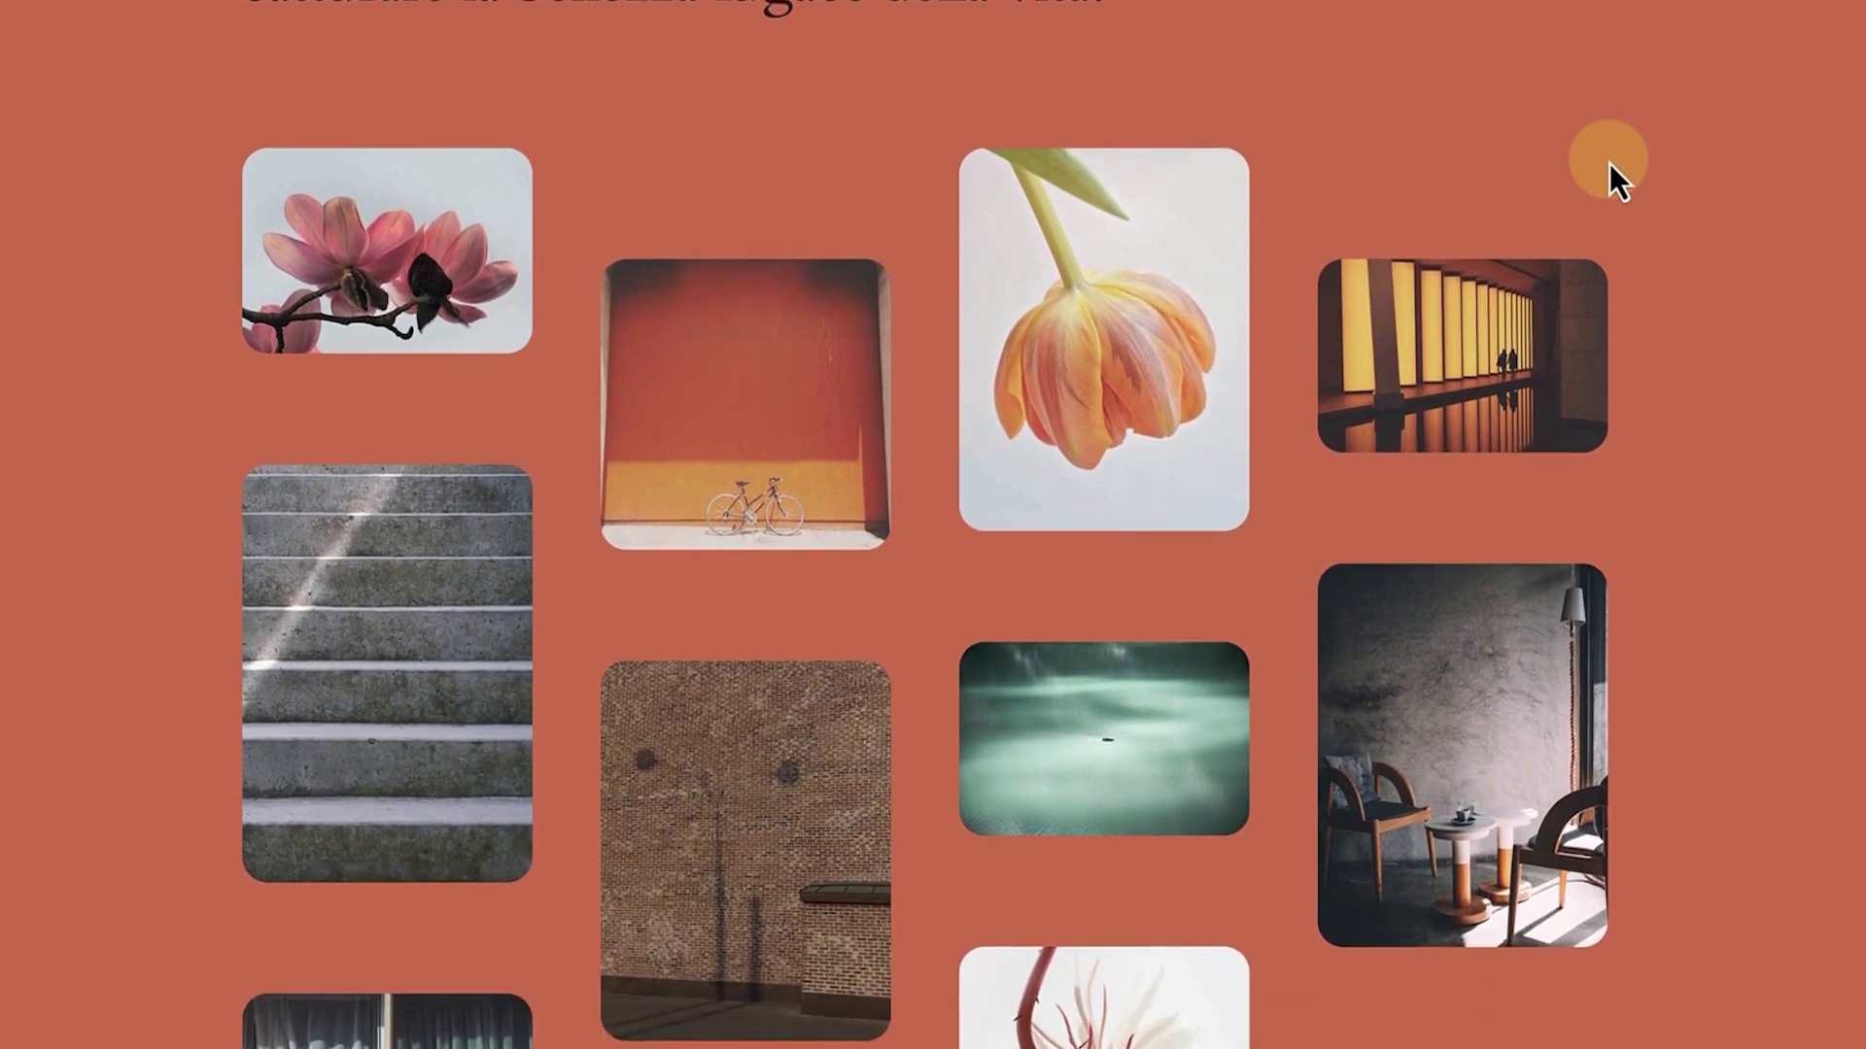
scroll(1609, 163, "down", 3)
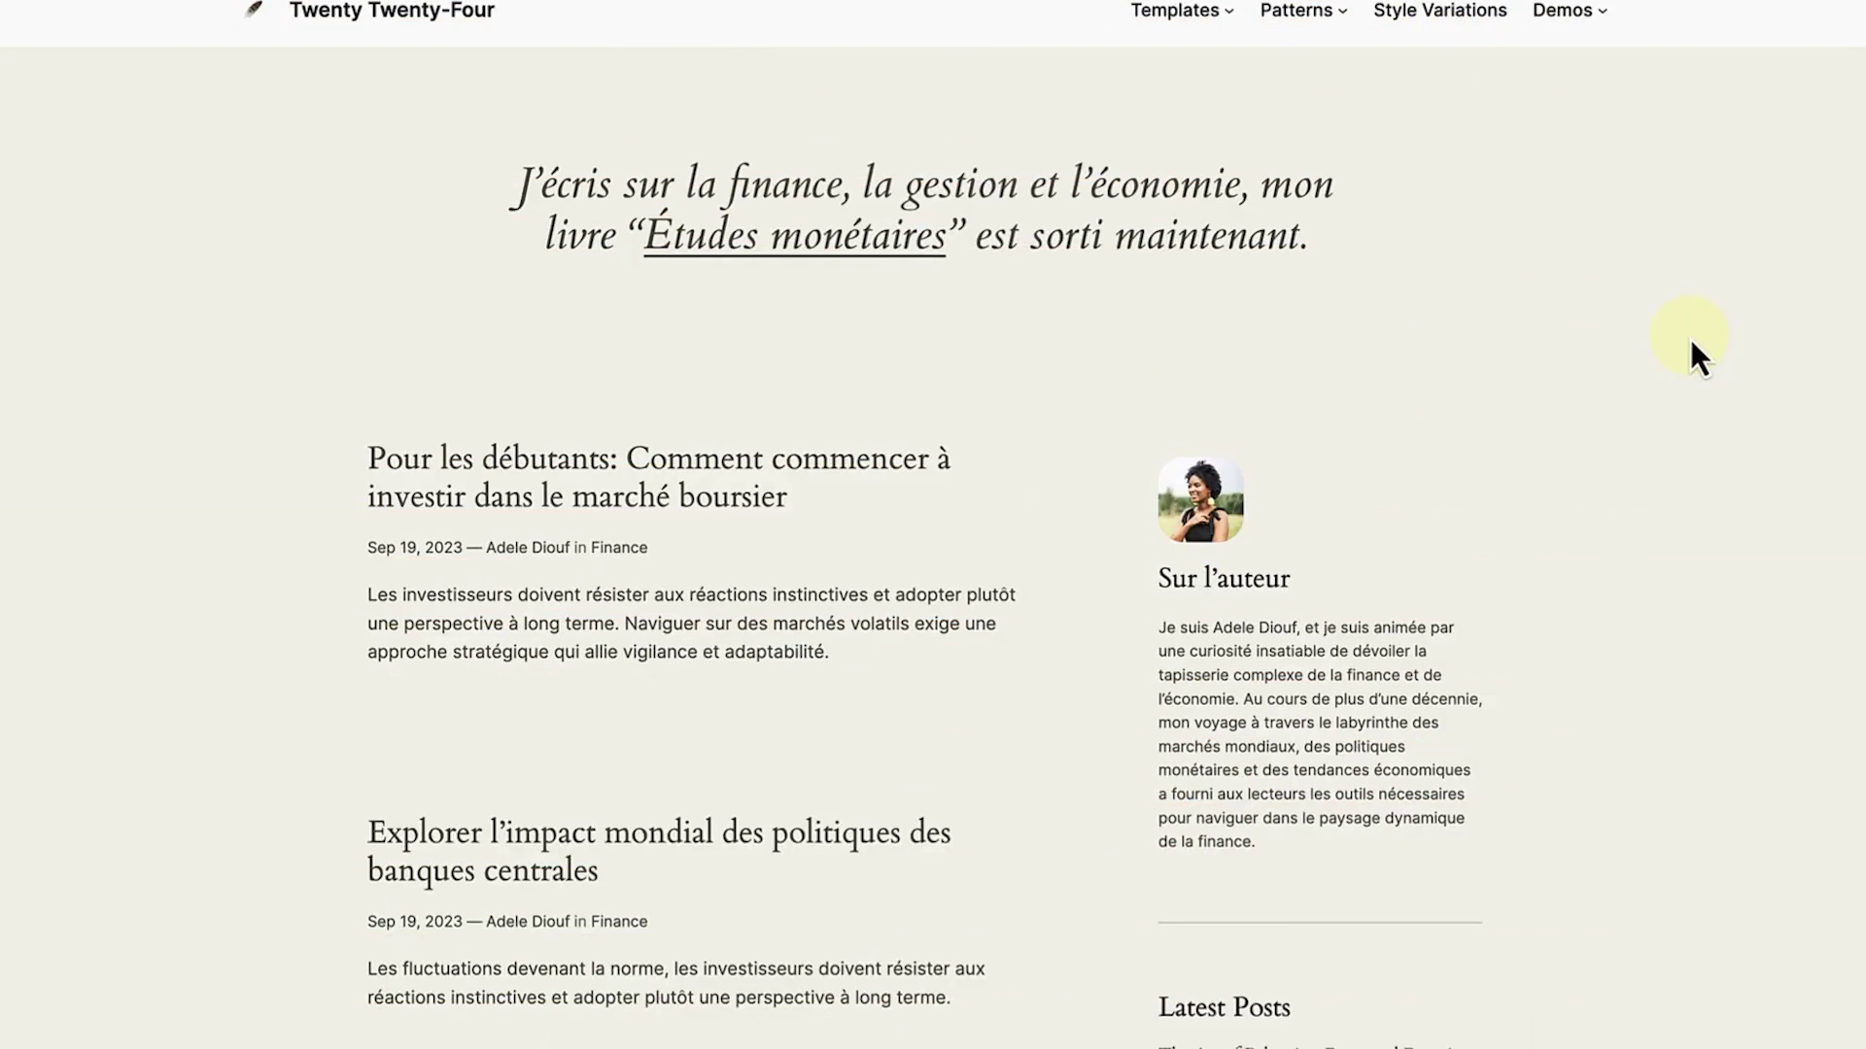
Step: Review the Twenty Twenty-Four French finance blog demo, including its posts and sidebar, and the Études Architect app section
scroll(1692, 342, "down", 4)
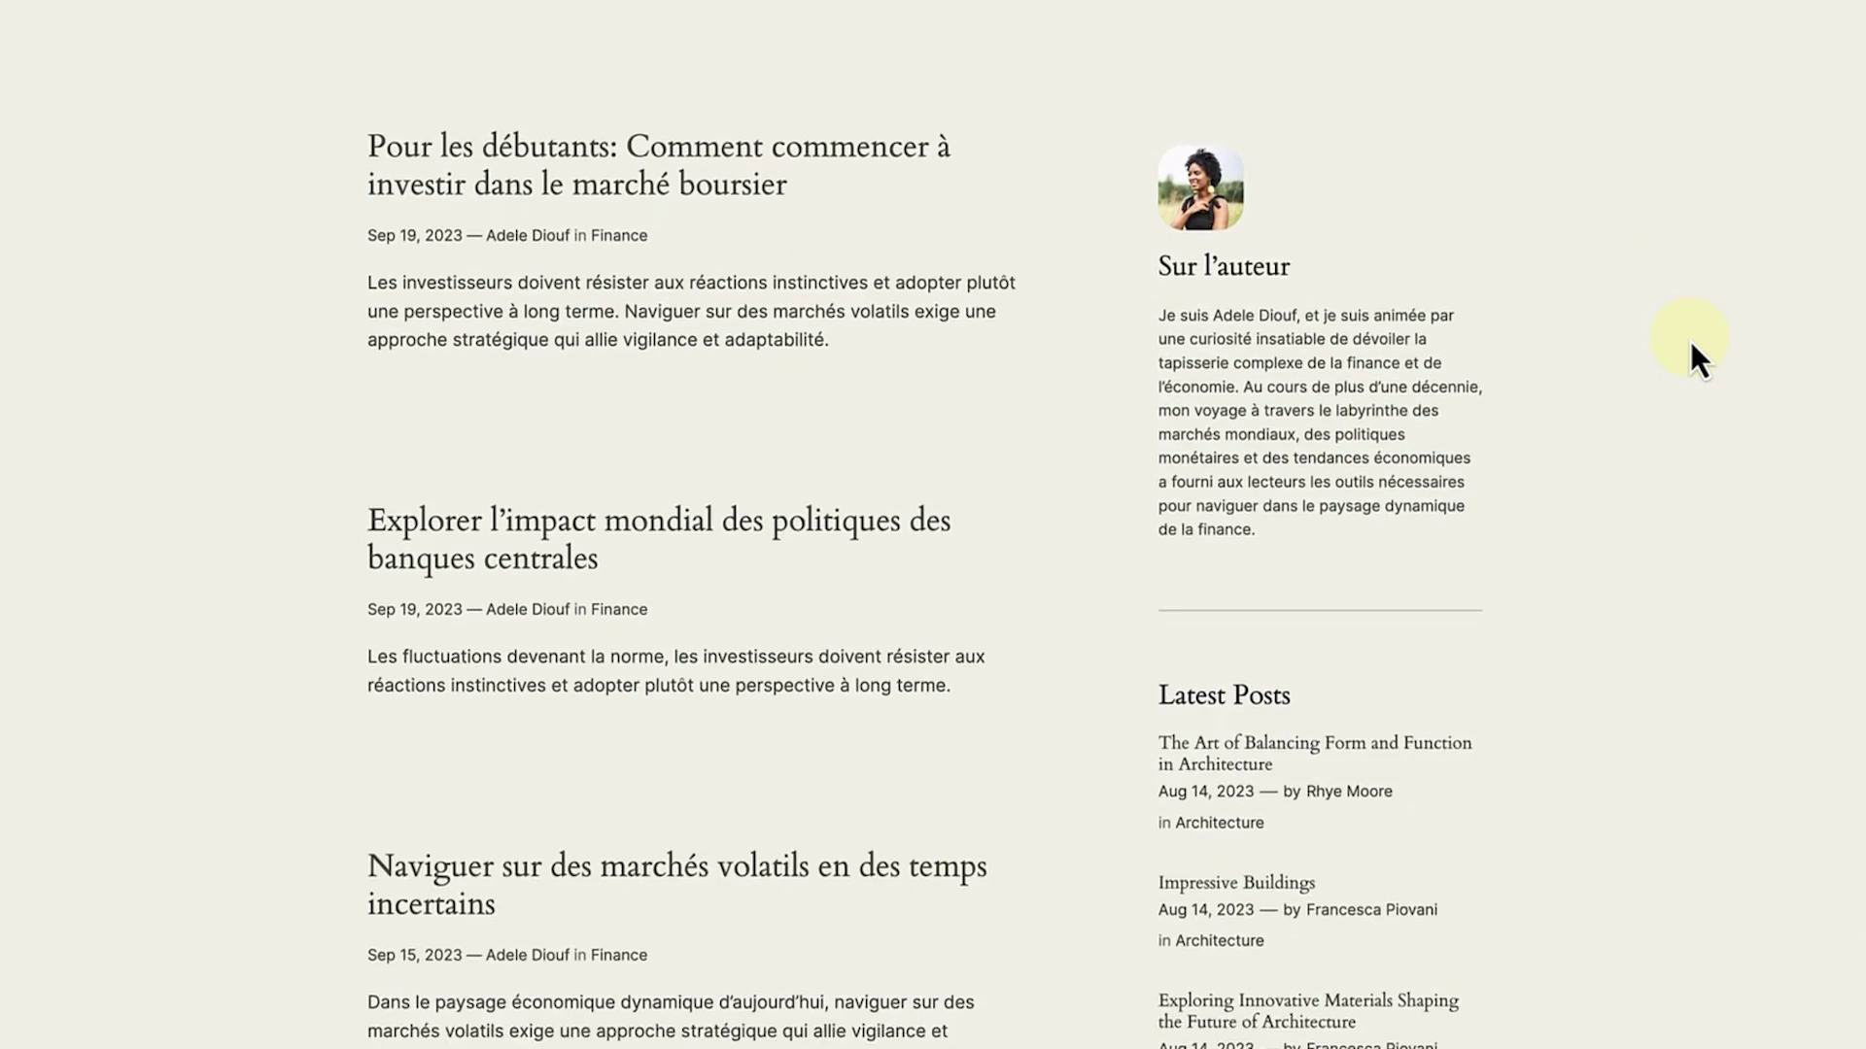
scroll(1689, 340, "down", 6)
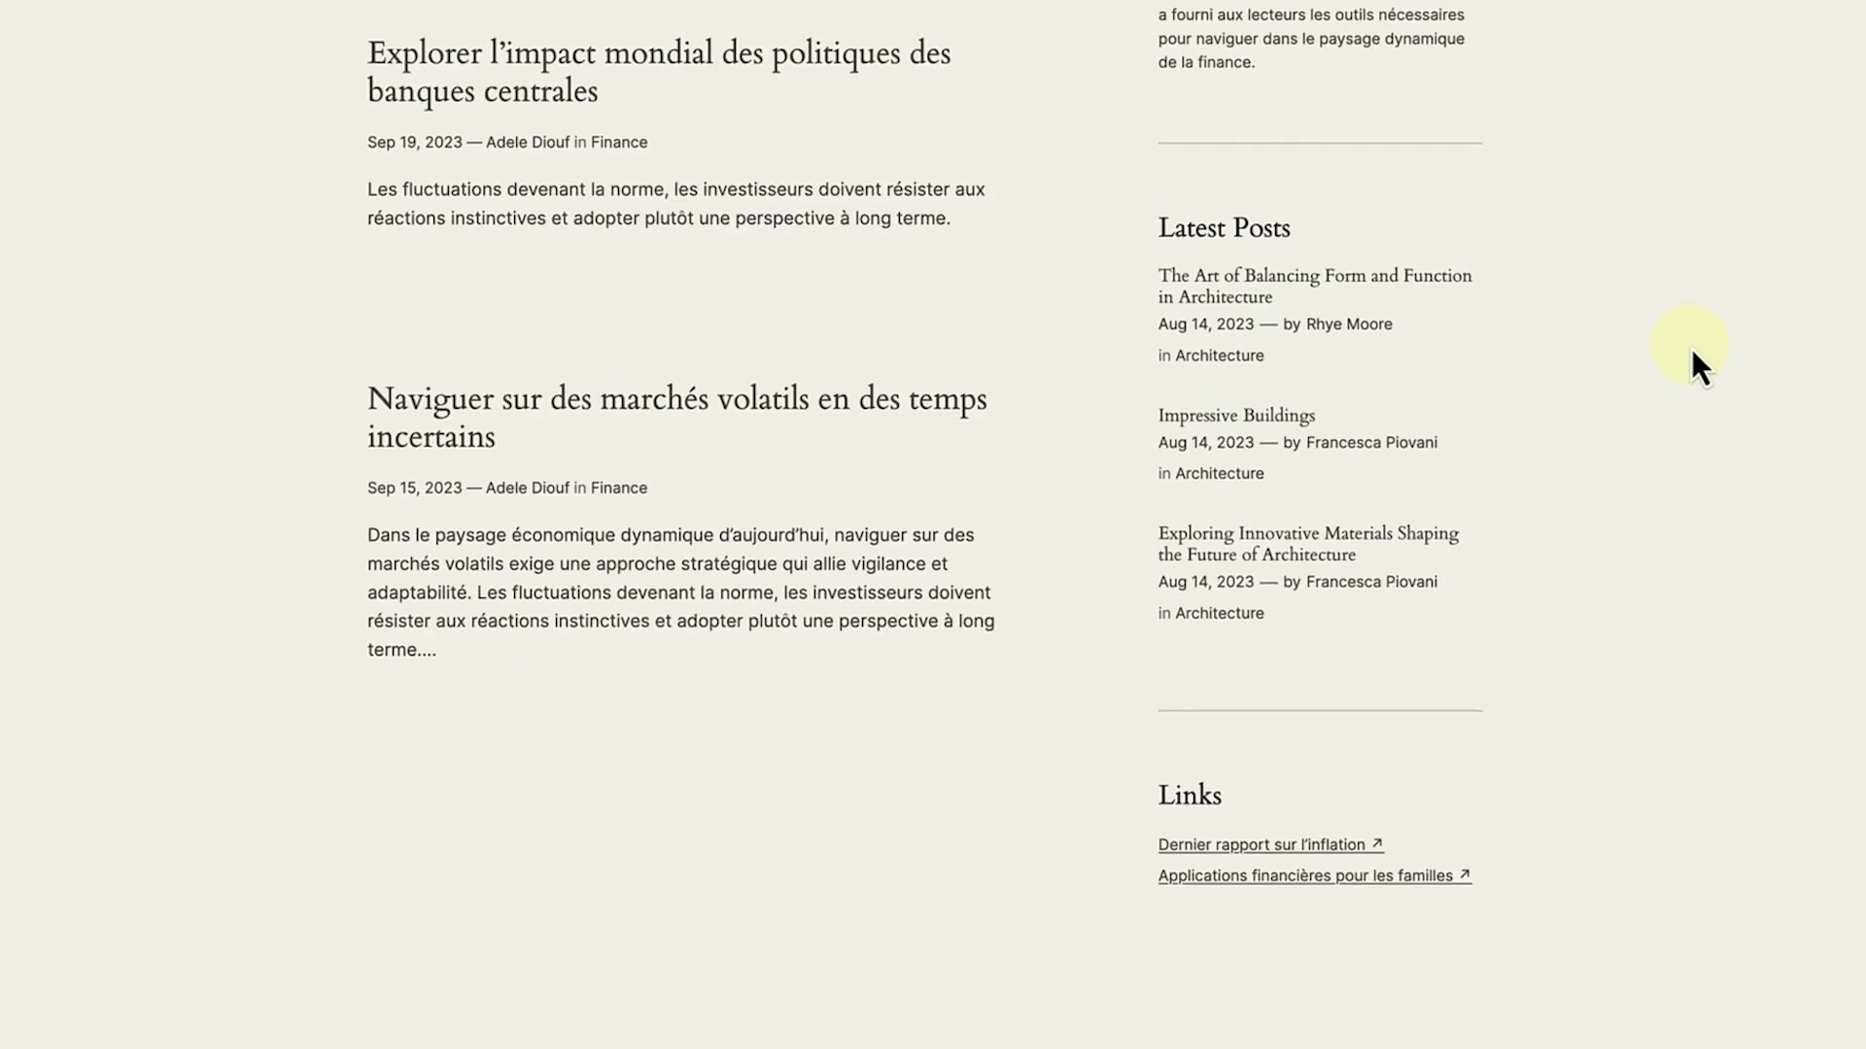
scroll(1693, 348, "down", 5)
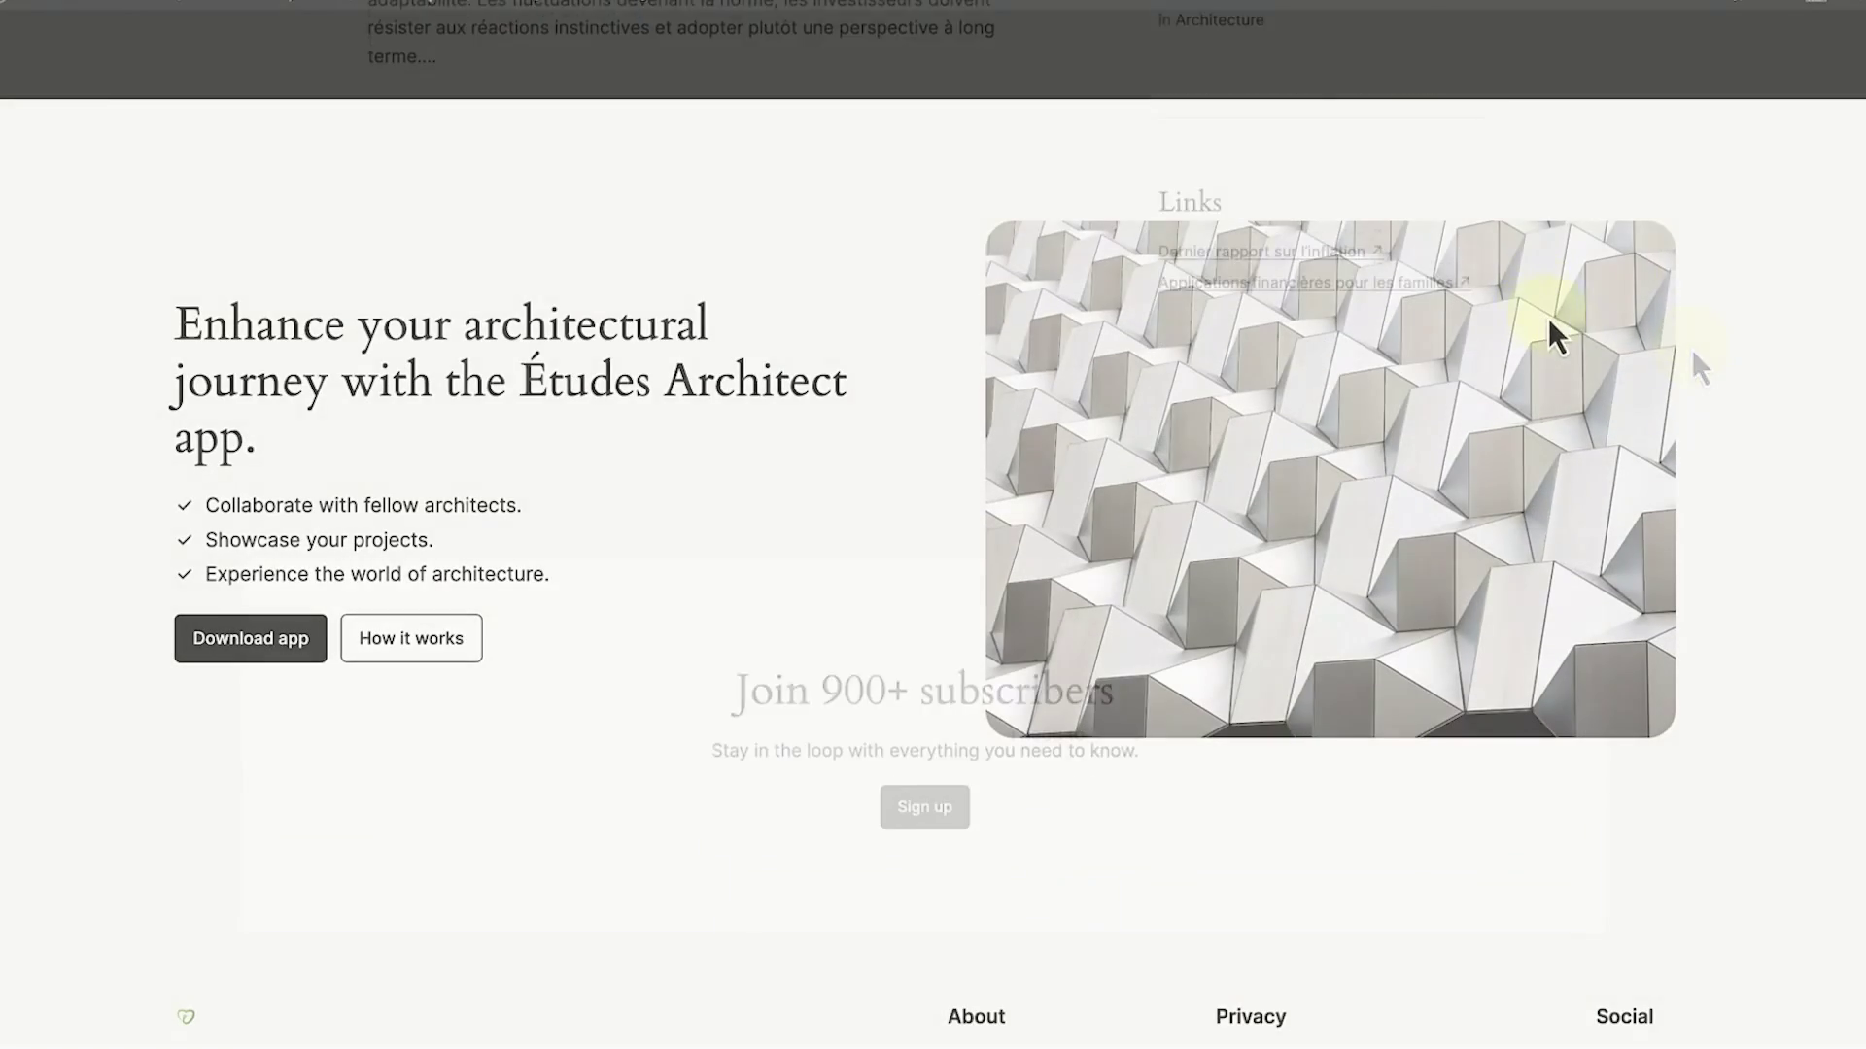
scroll(1653, 342, "down", 4)
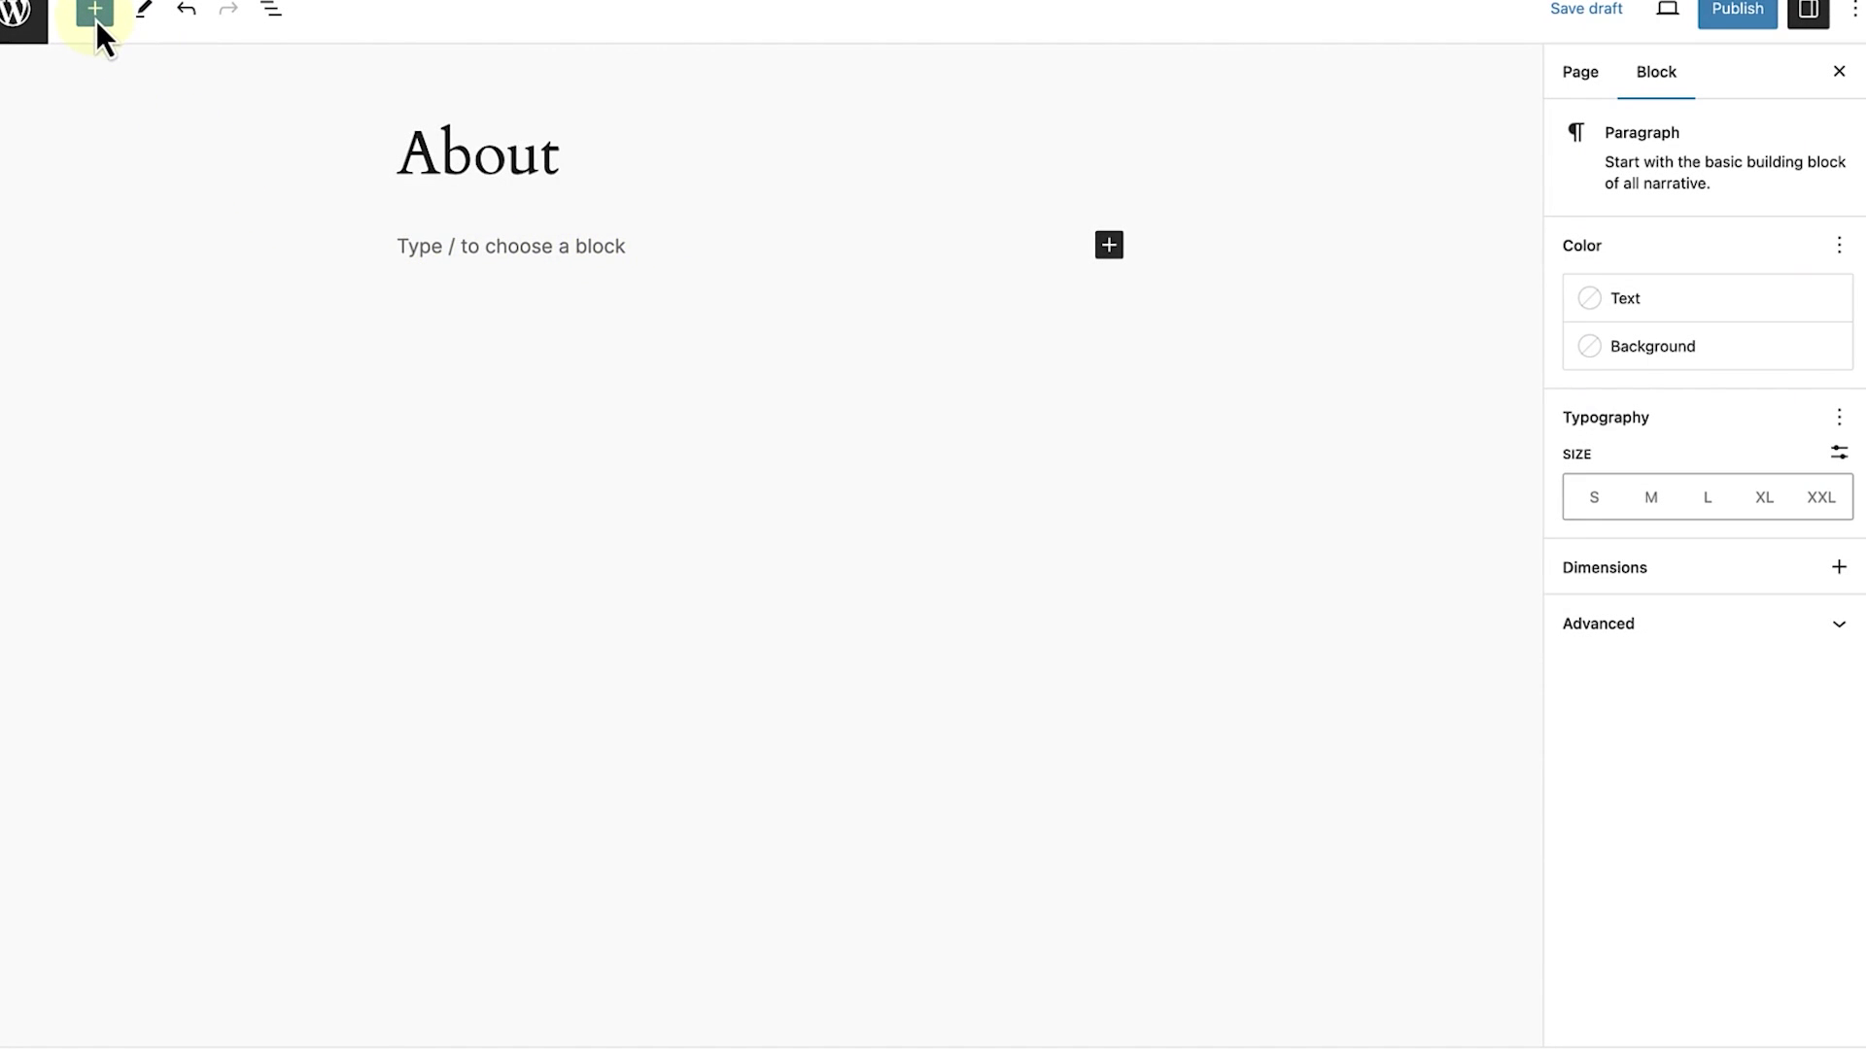
Step: Insert the About pattern from the Pages pattern category into the About page and review its sections
left_click(94, 11)
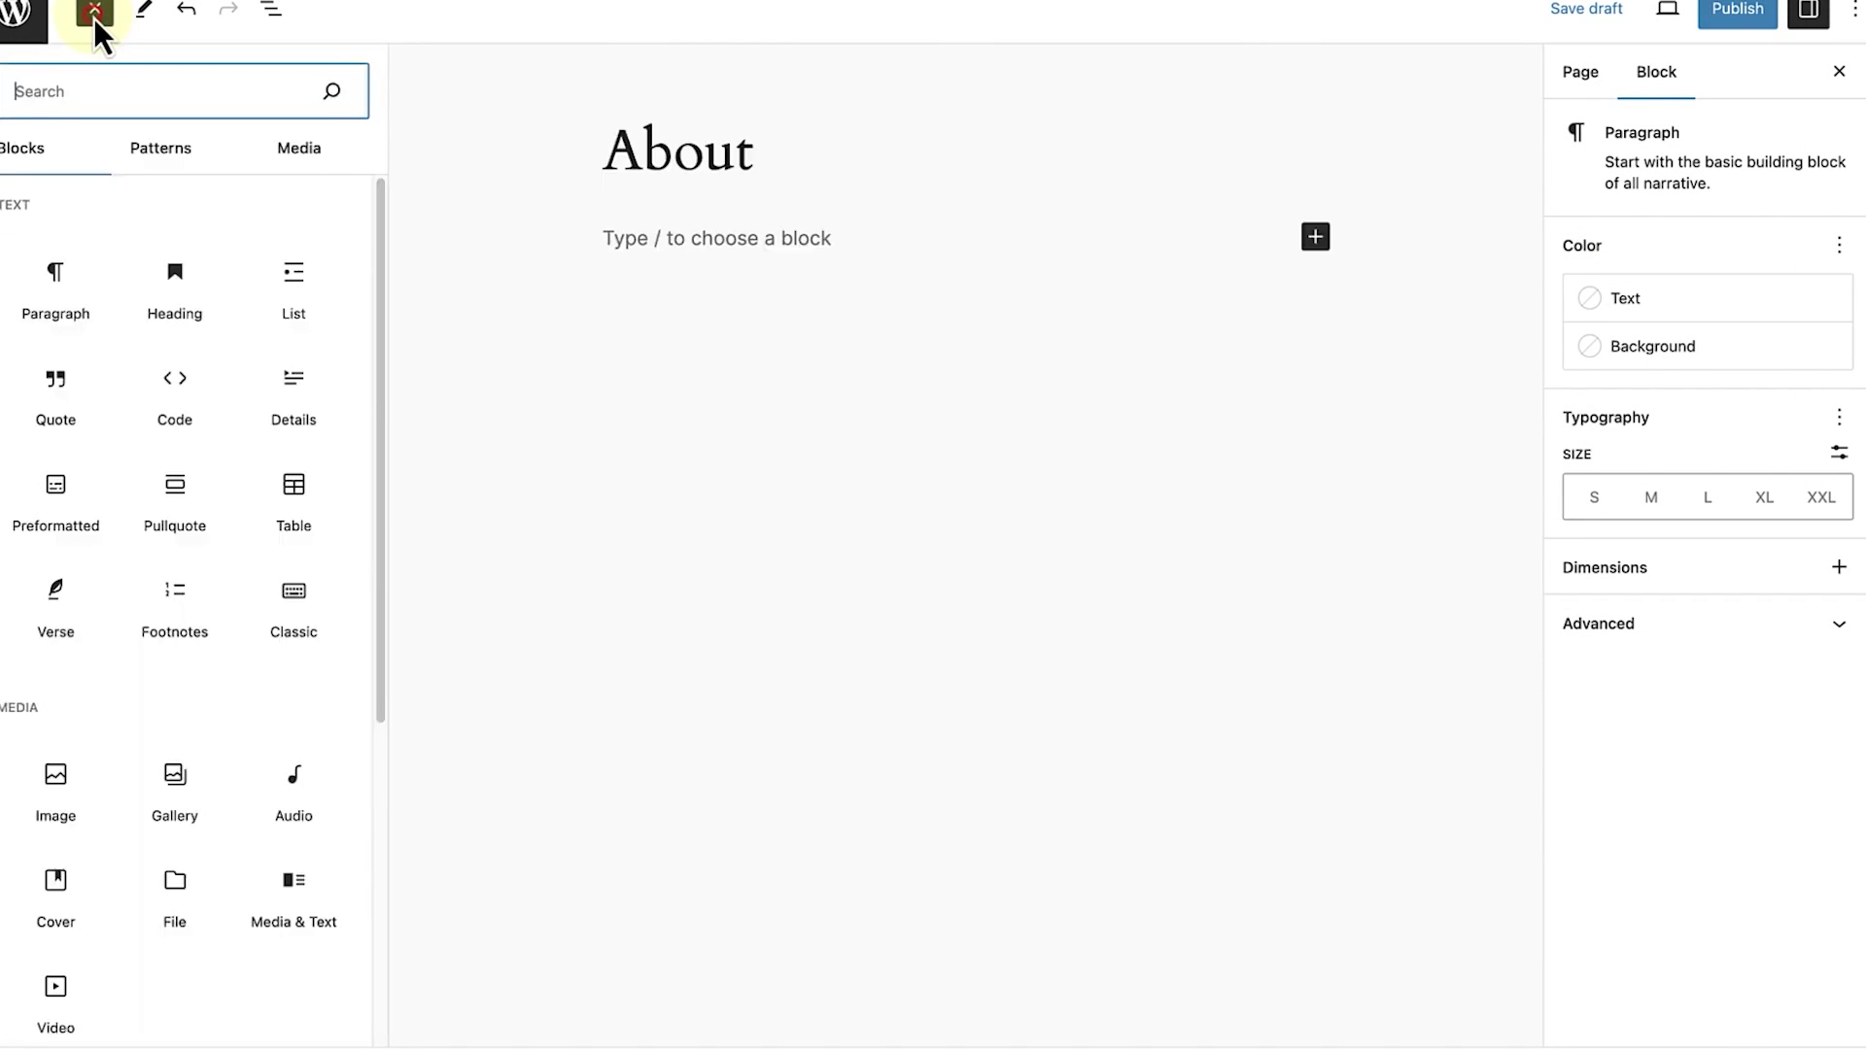
left_click(156, 149)
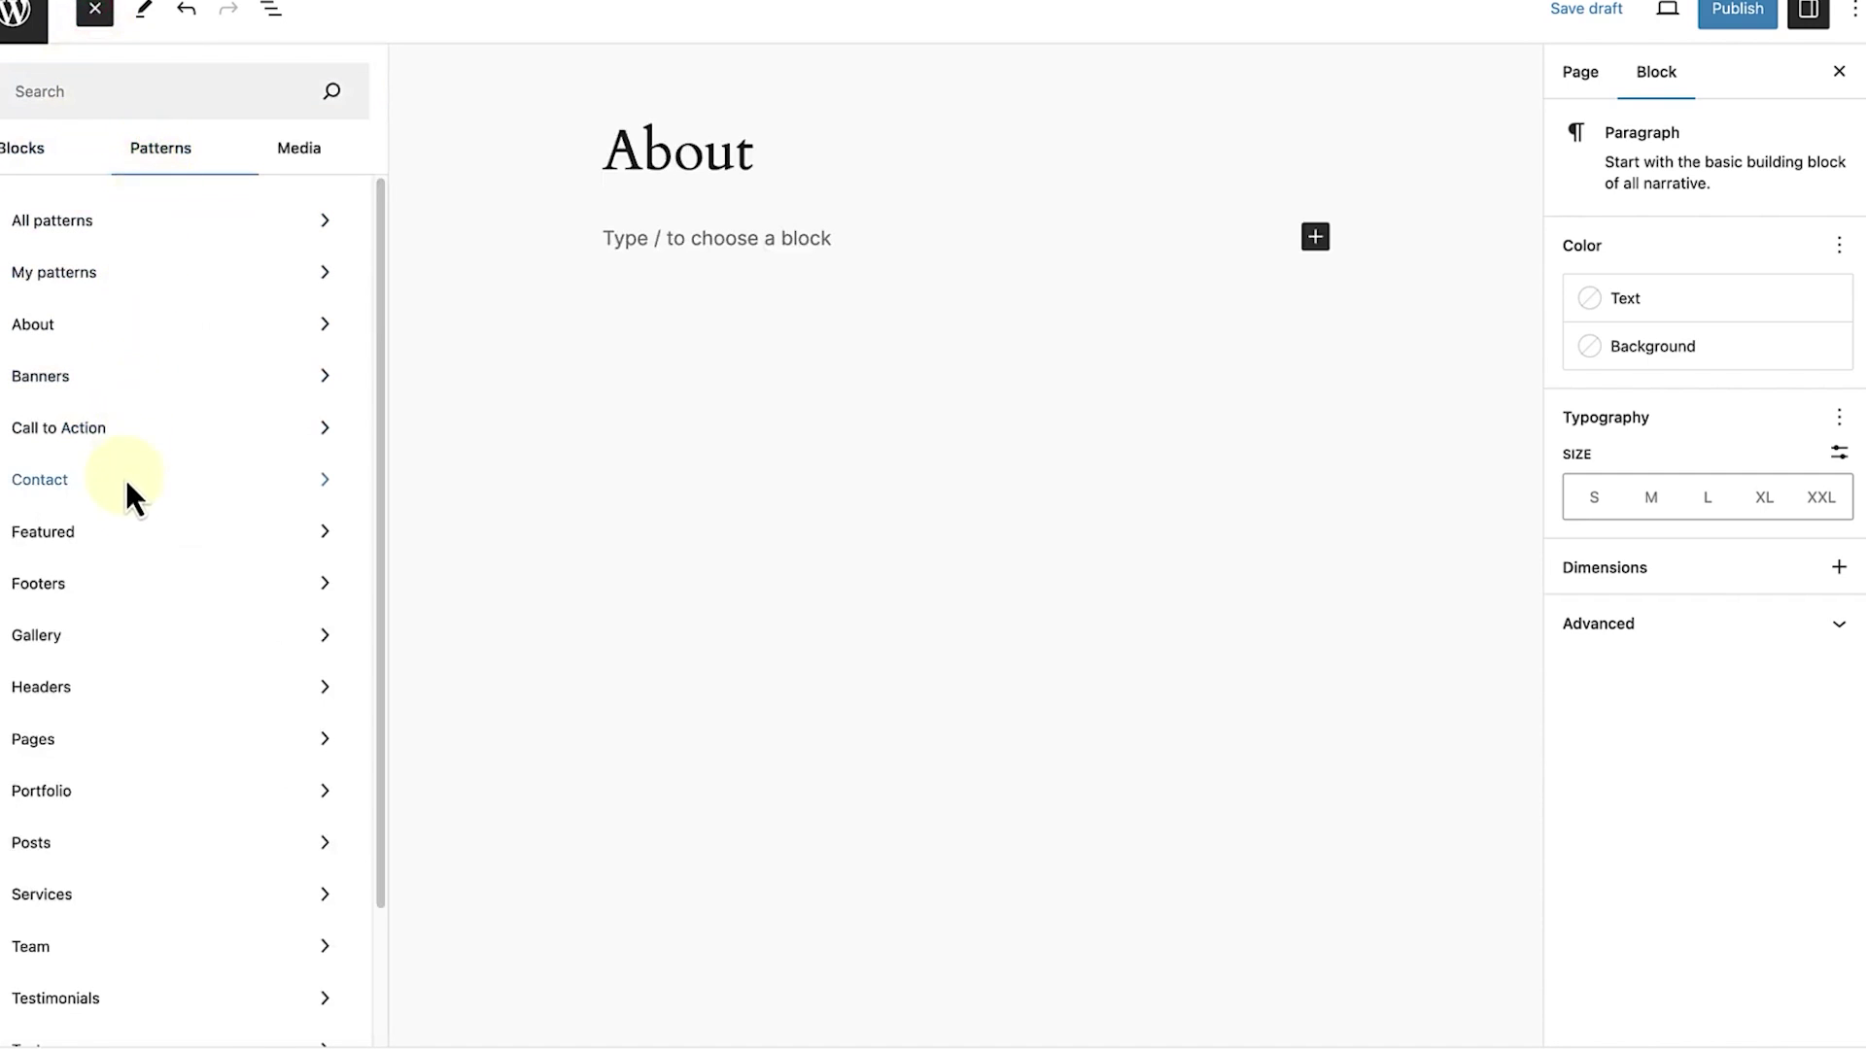
left_click(48, 746)
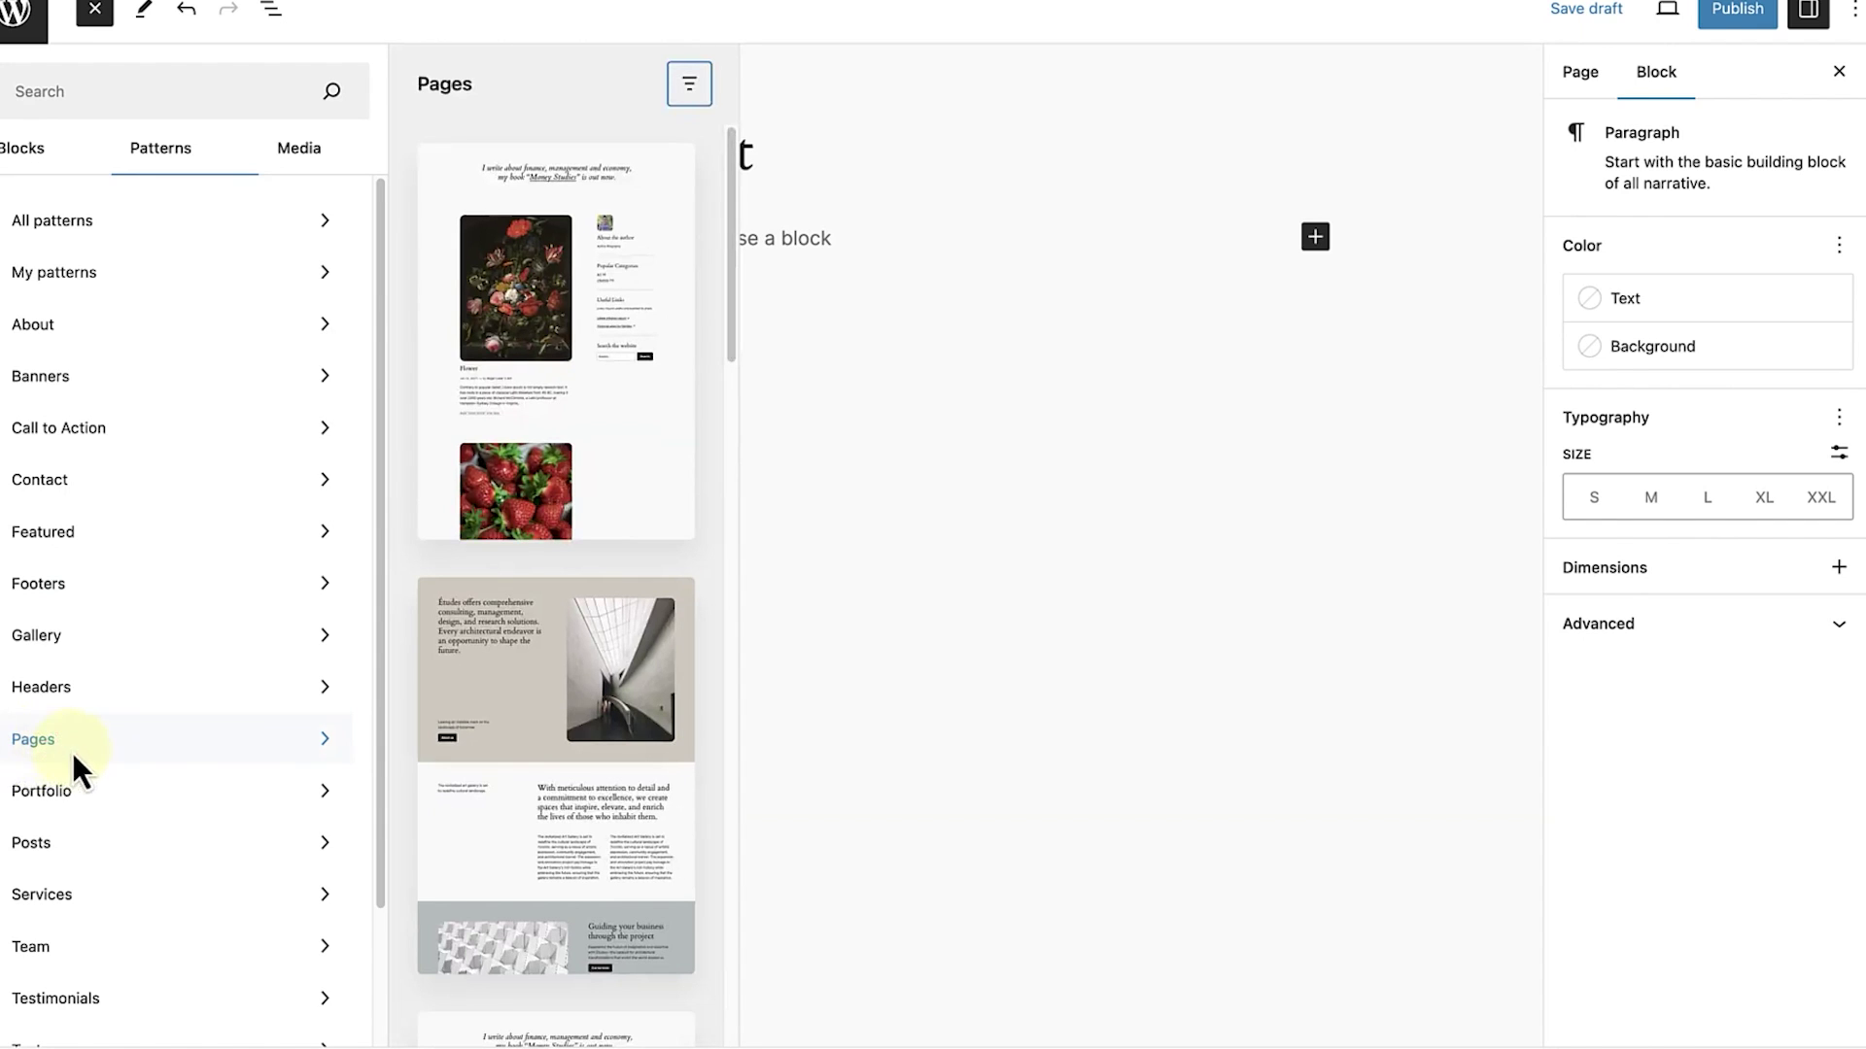
scroll(539, 673, "down", 3)
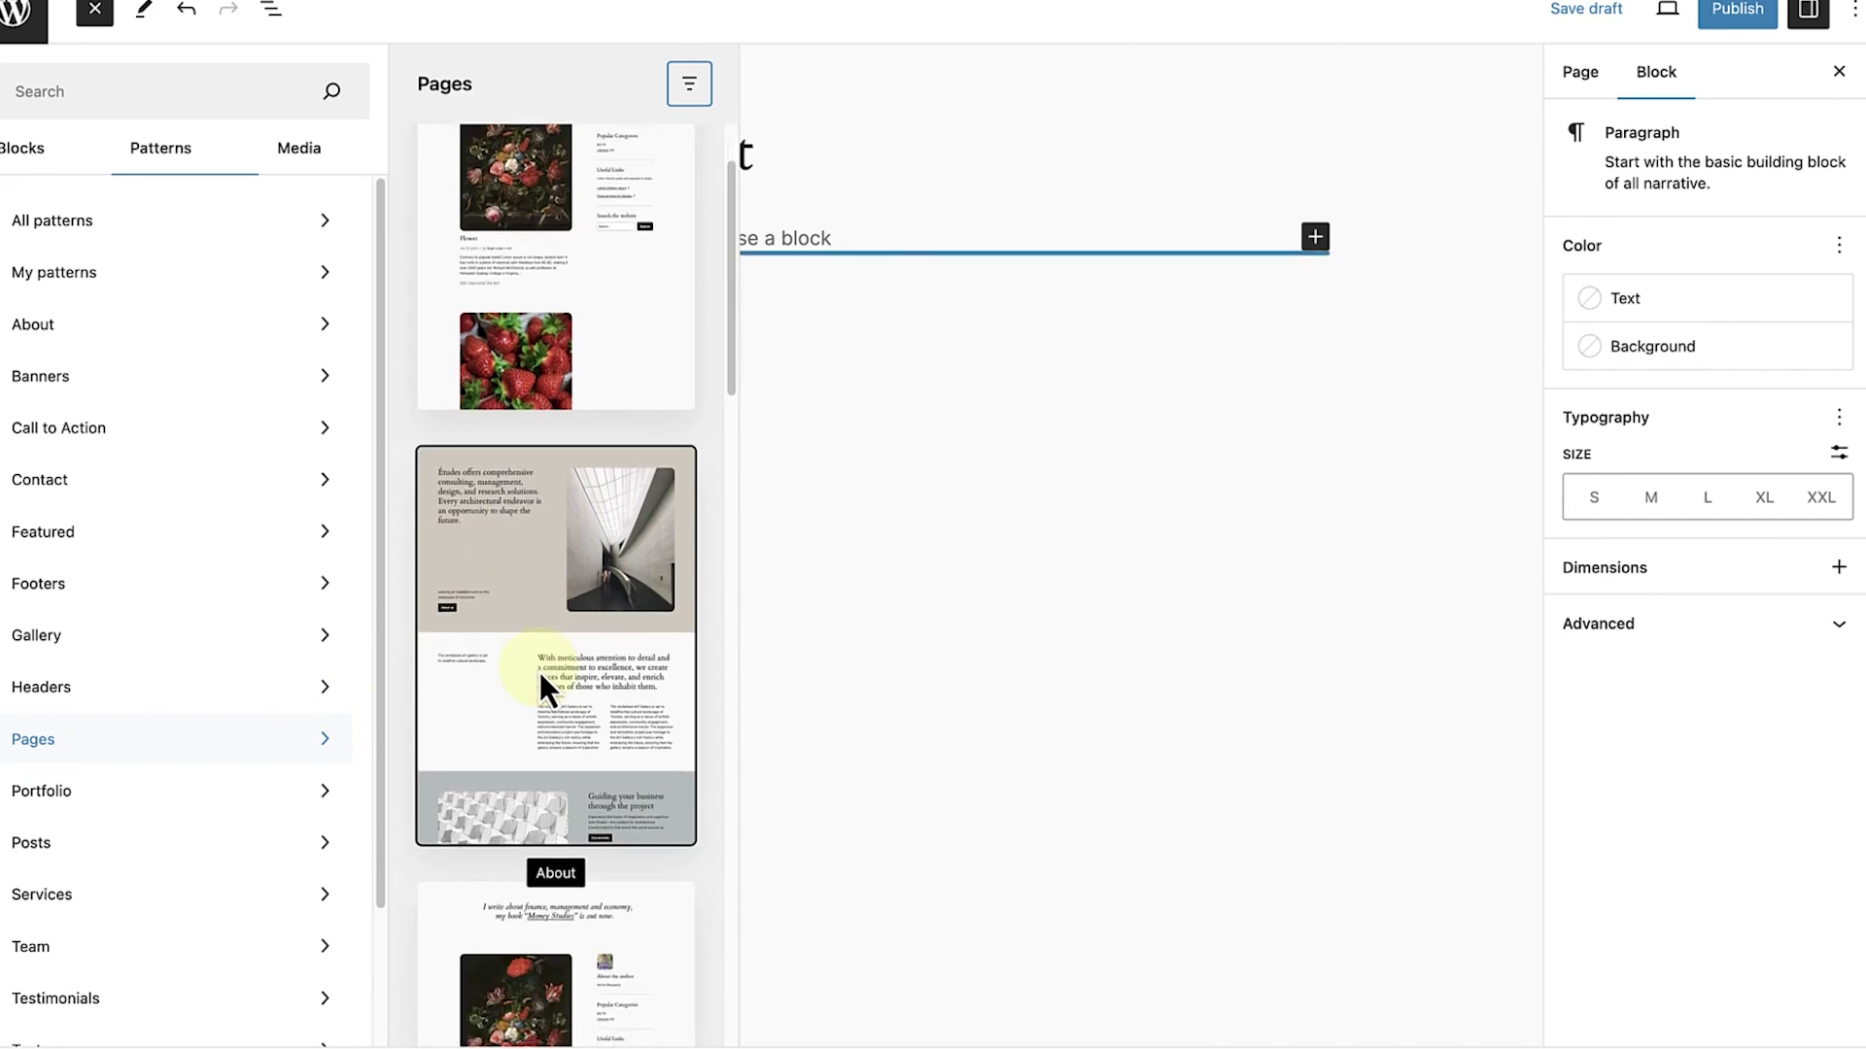
scroll(539, 672, "down", 7)
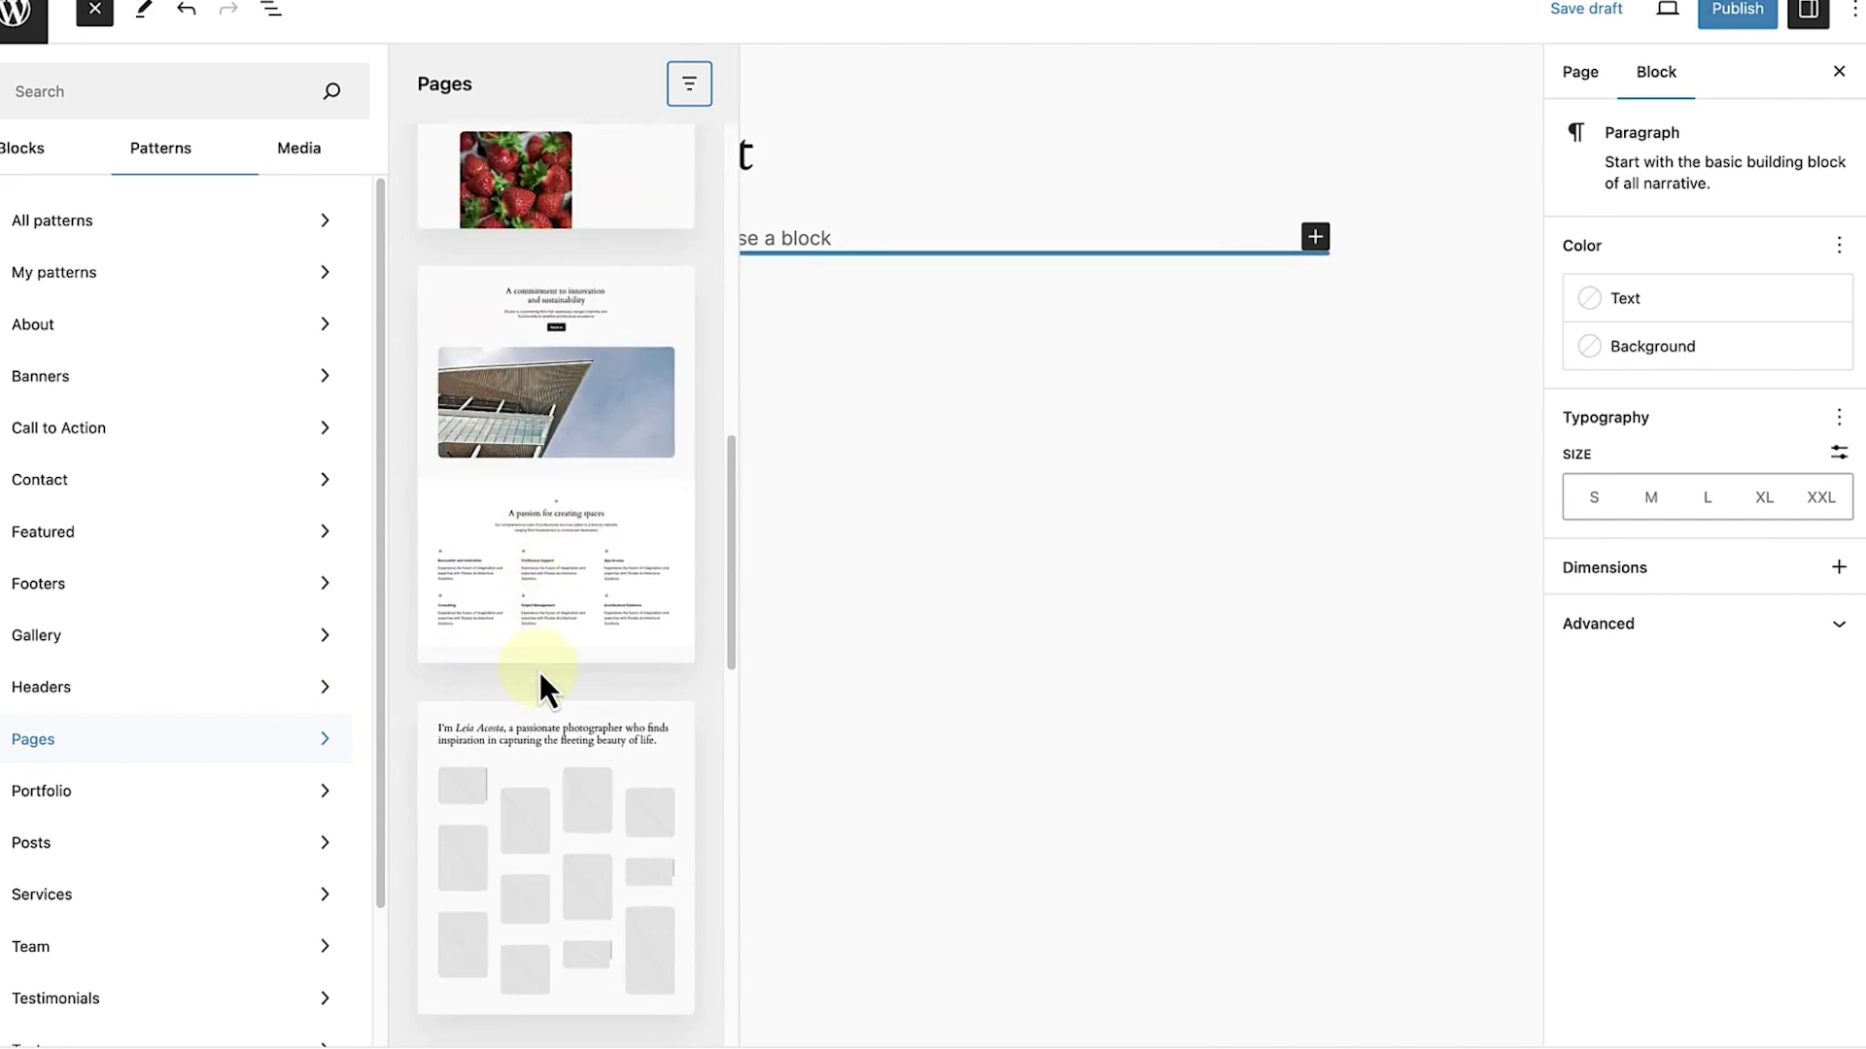
scroll(539, 673, "up", 8)
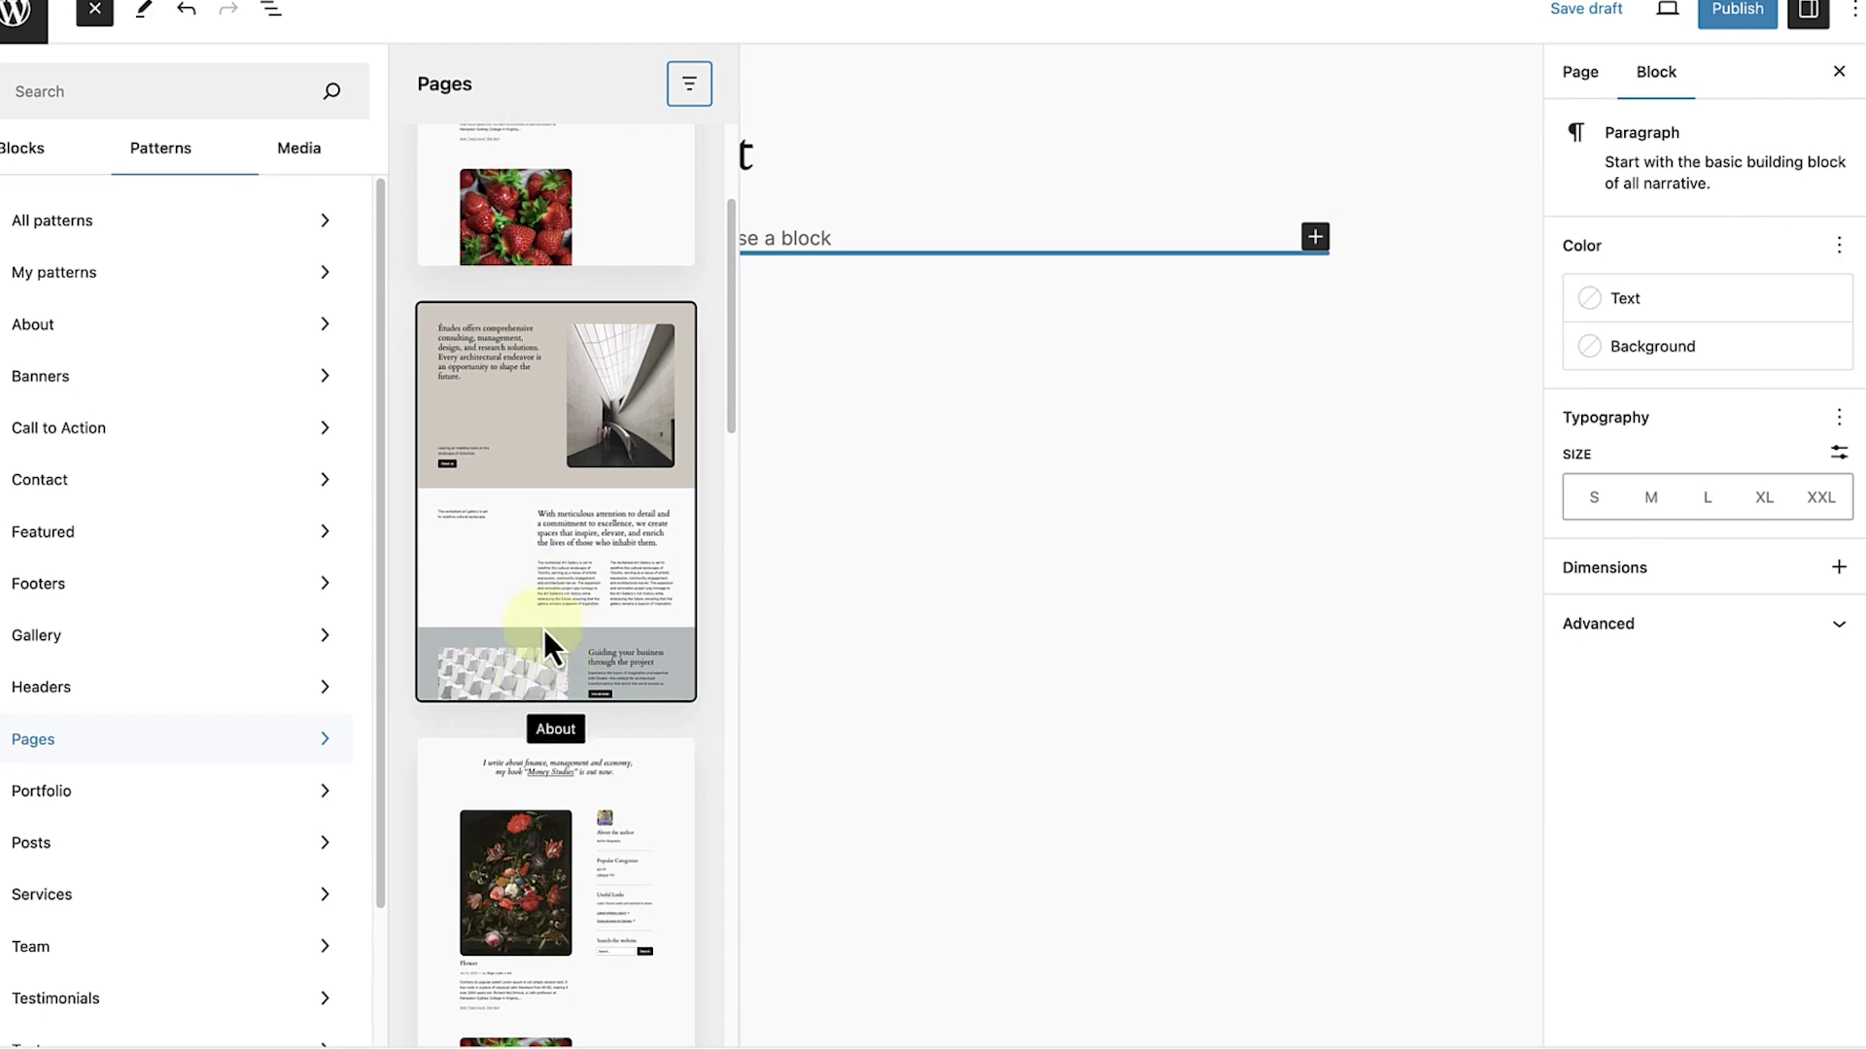
left_click(544, 628)
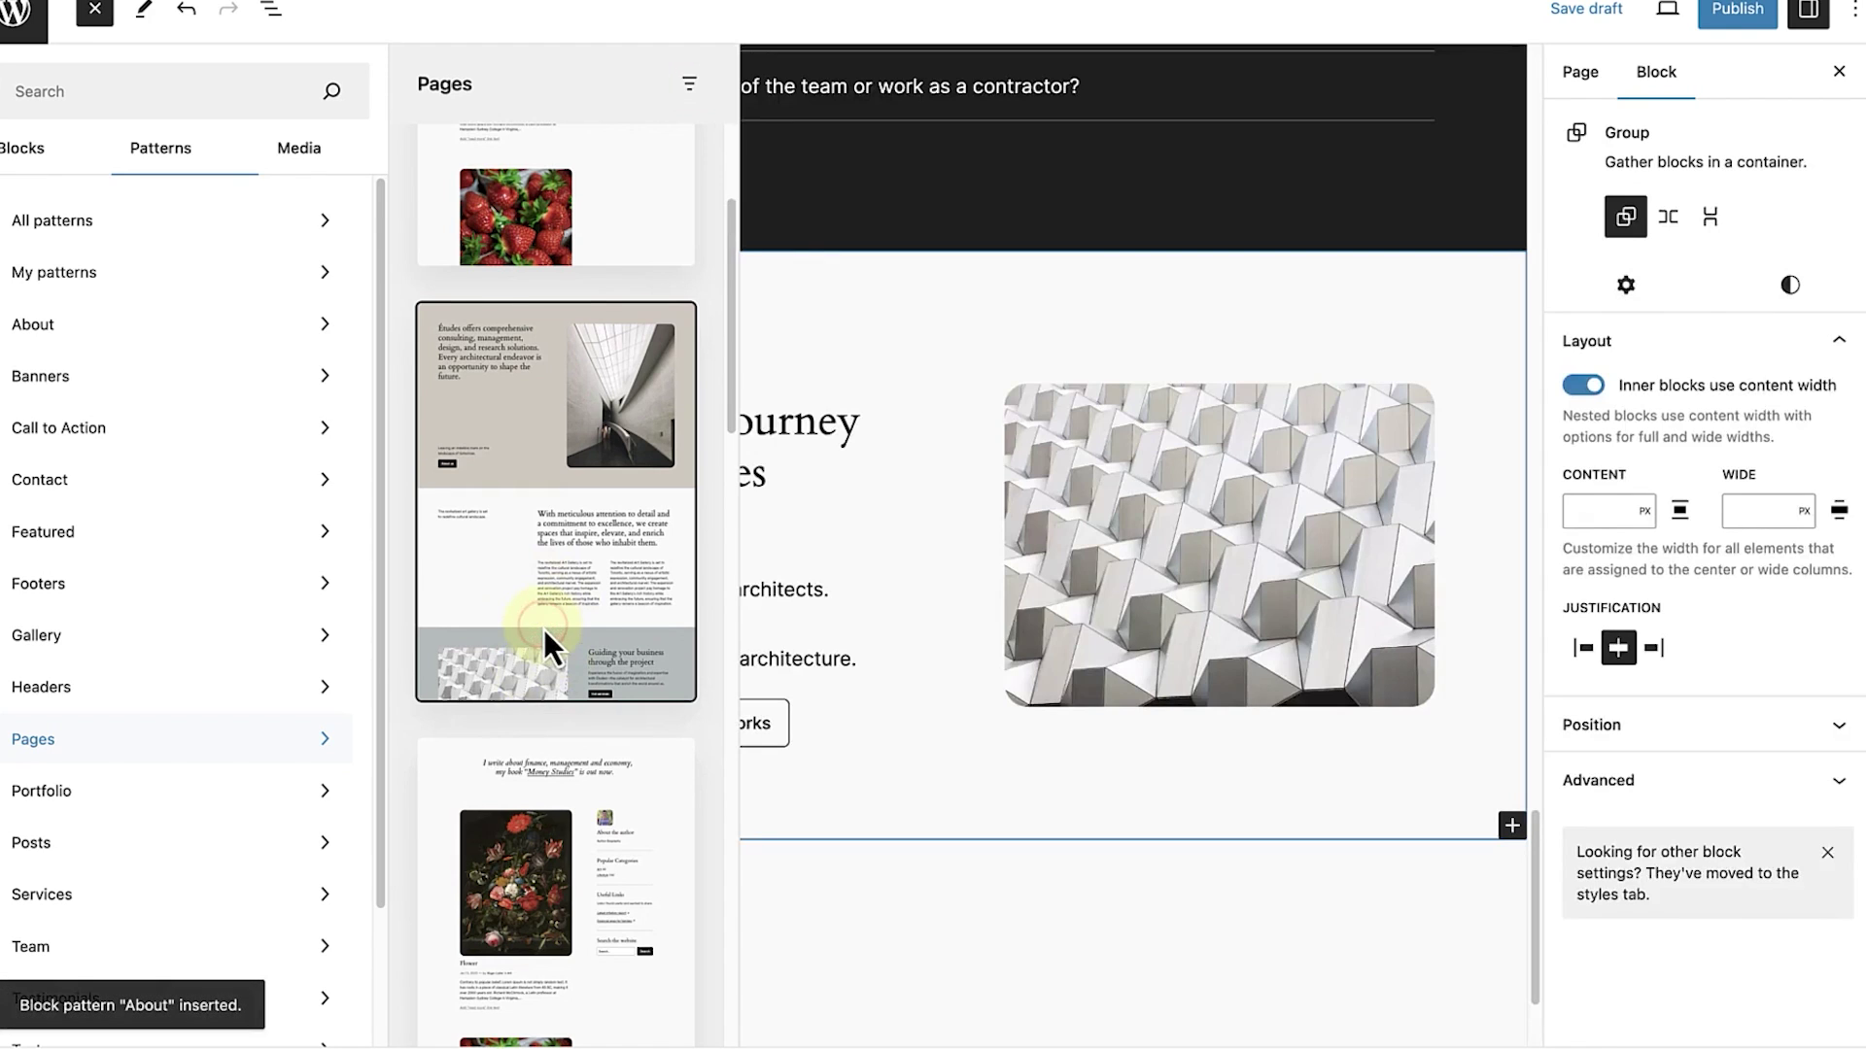
scroll(896, 628, "up", 10)
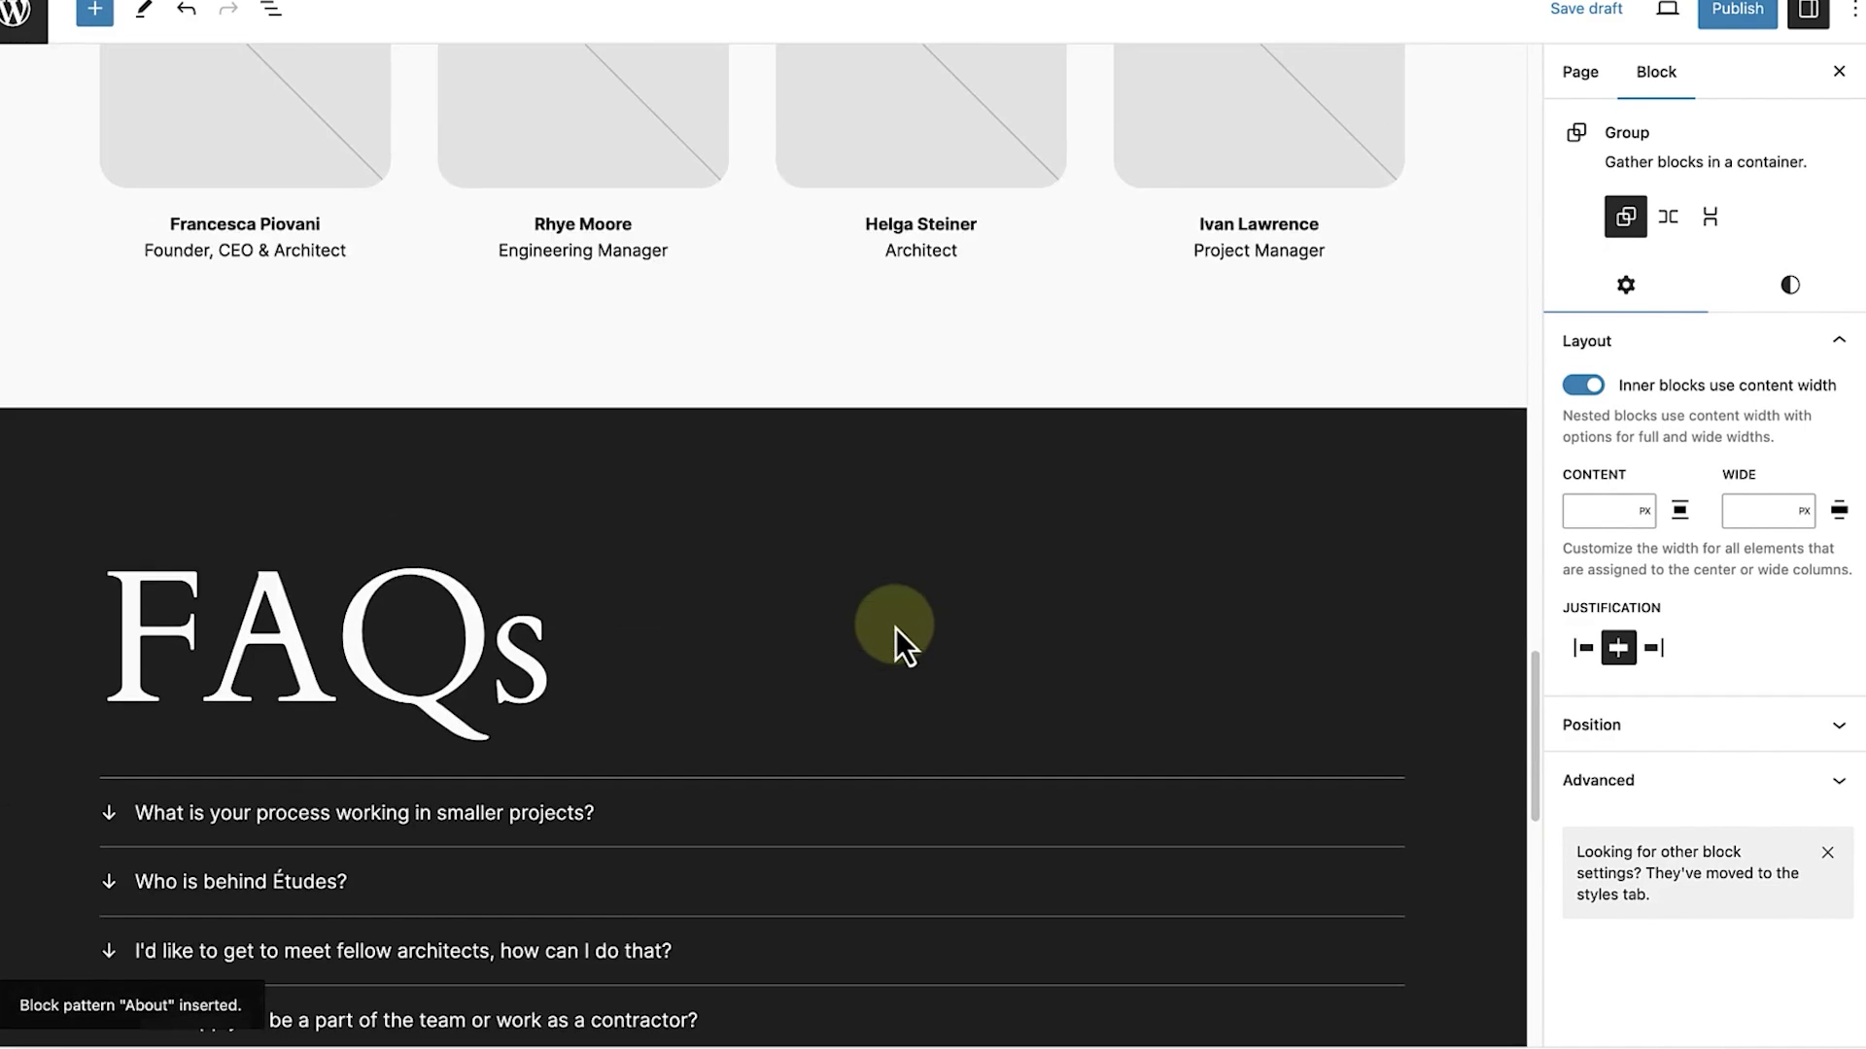
scroll(894, 626, "up", 15)
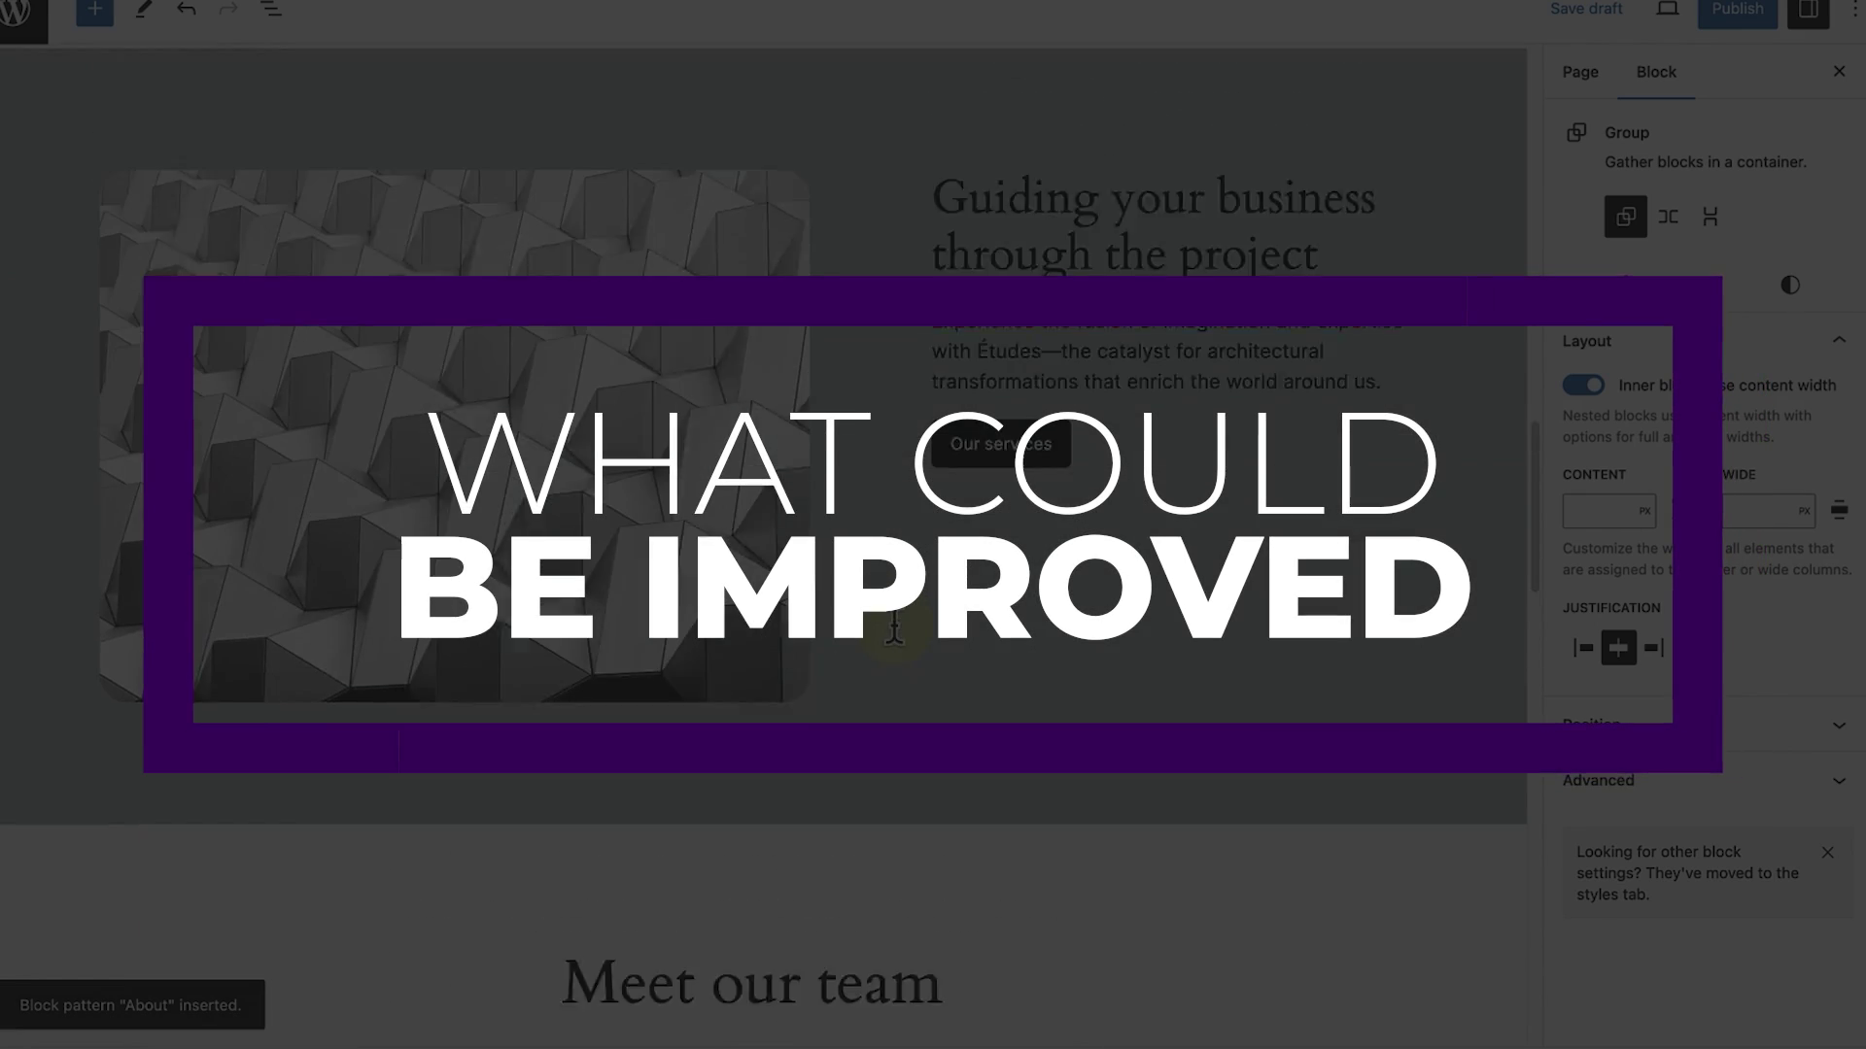
scroll(894, 631, "up", 12)
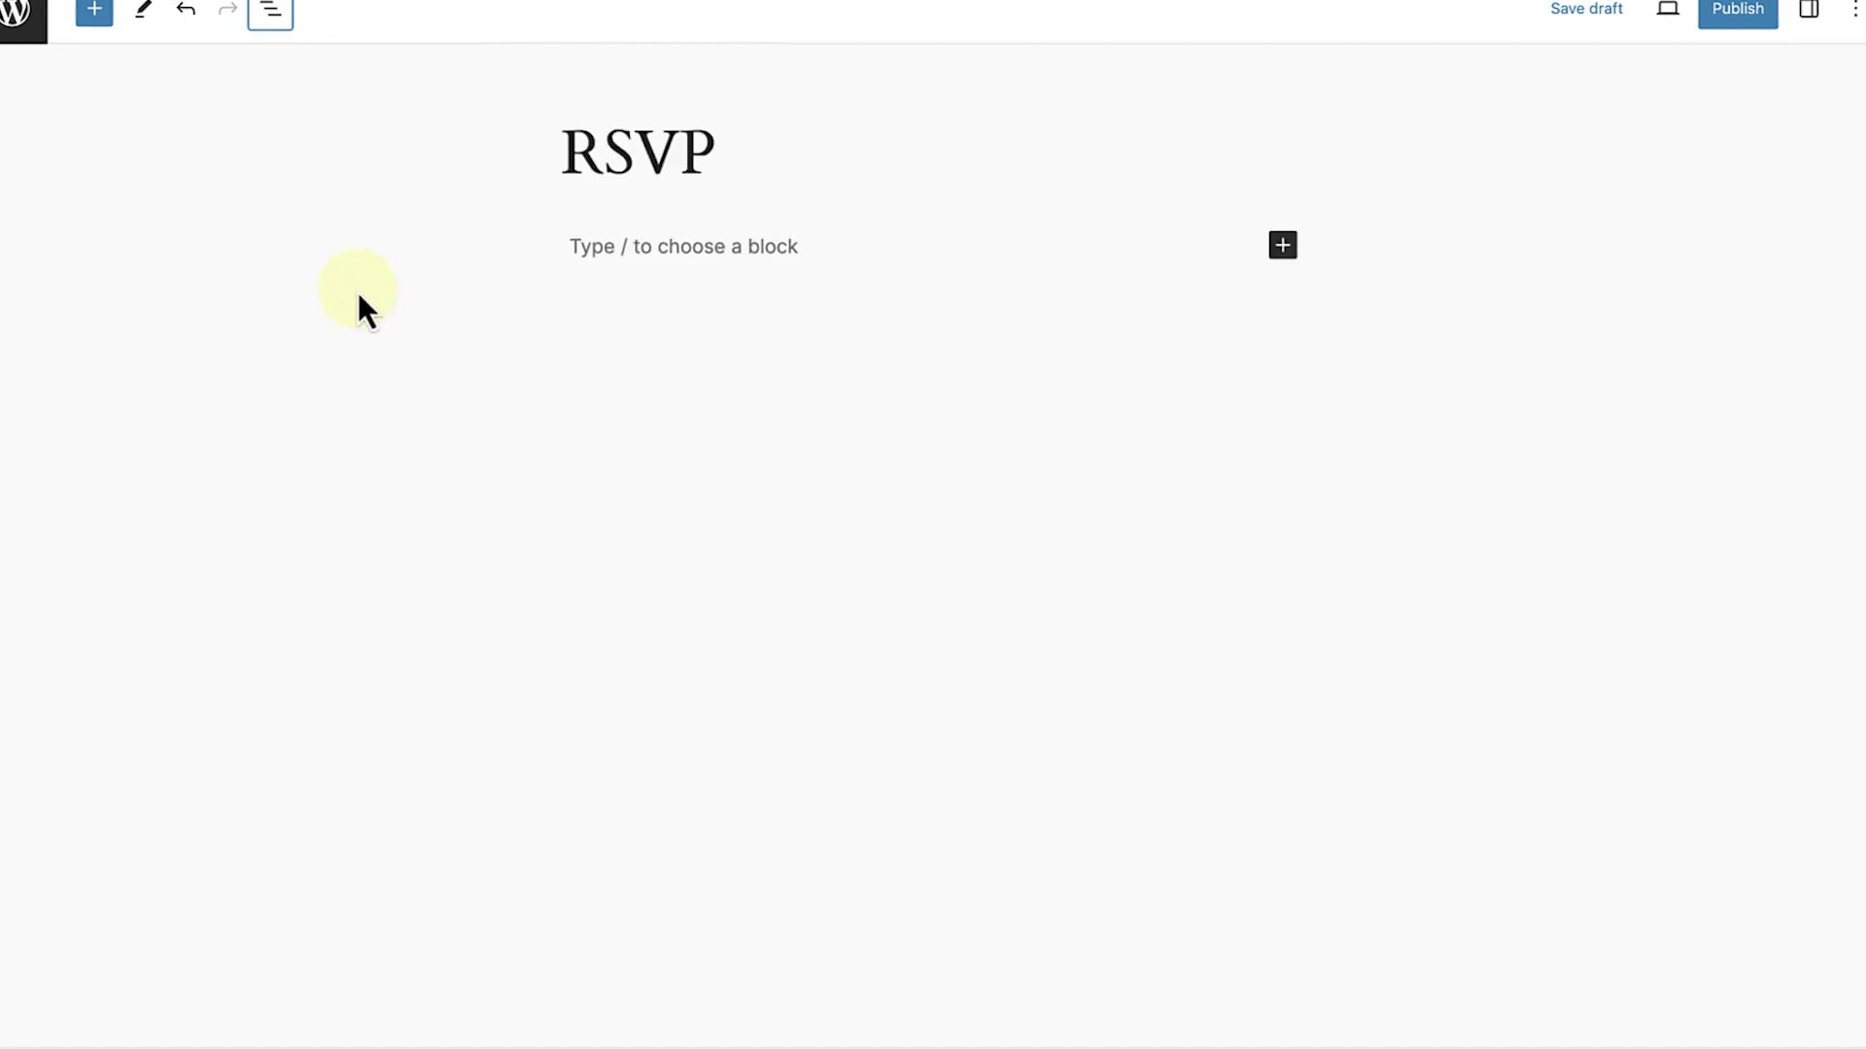
Step: Open the block pattern categories for the RSVP page
left_click(101, 19)
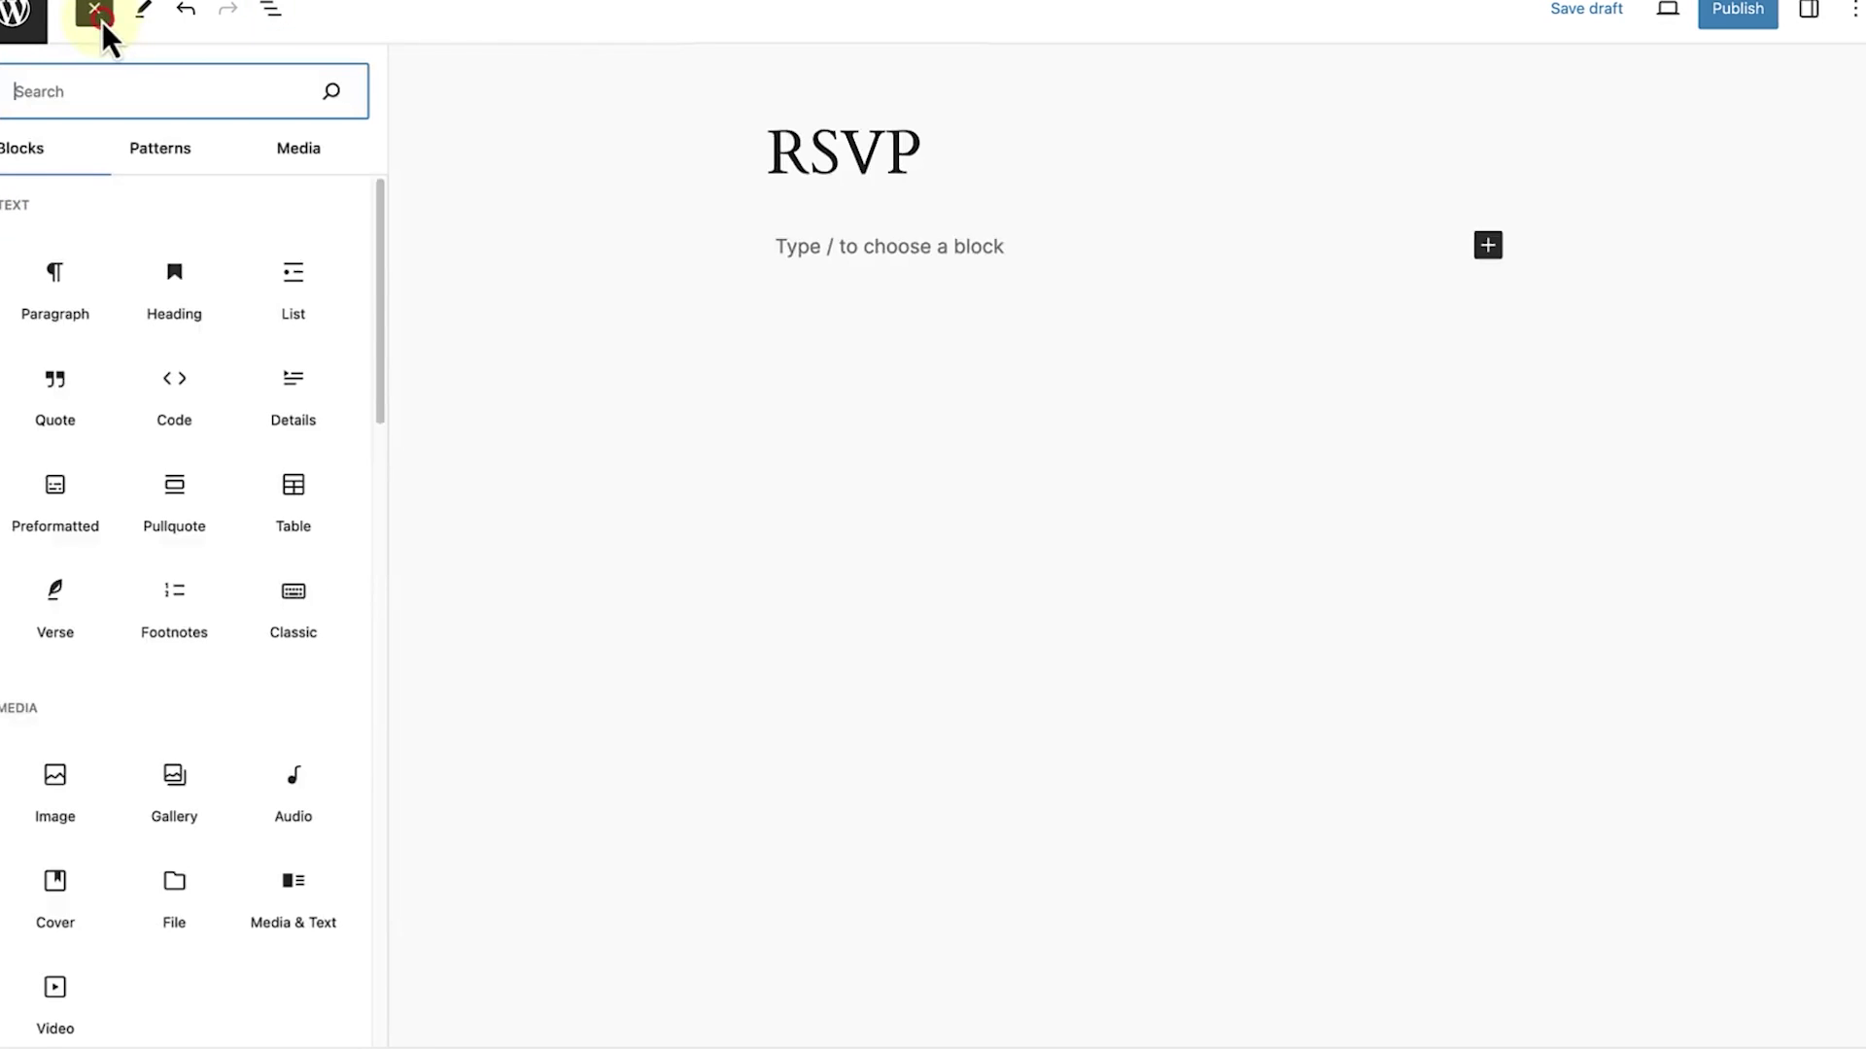
left_click(153, 154)
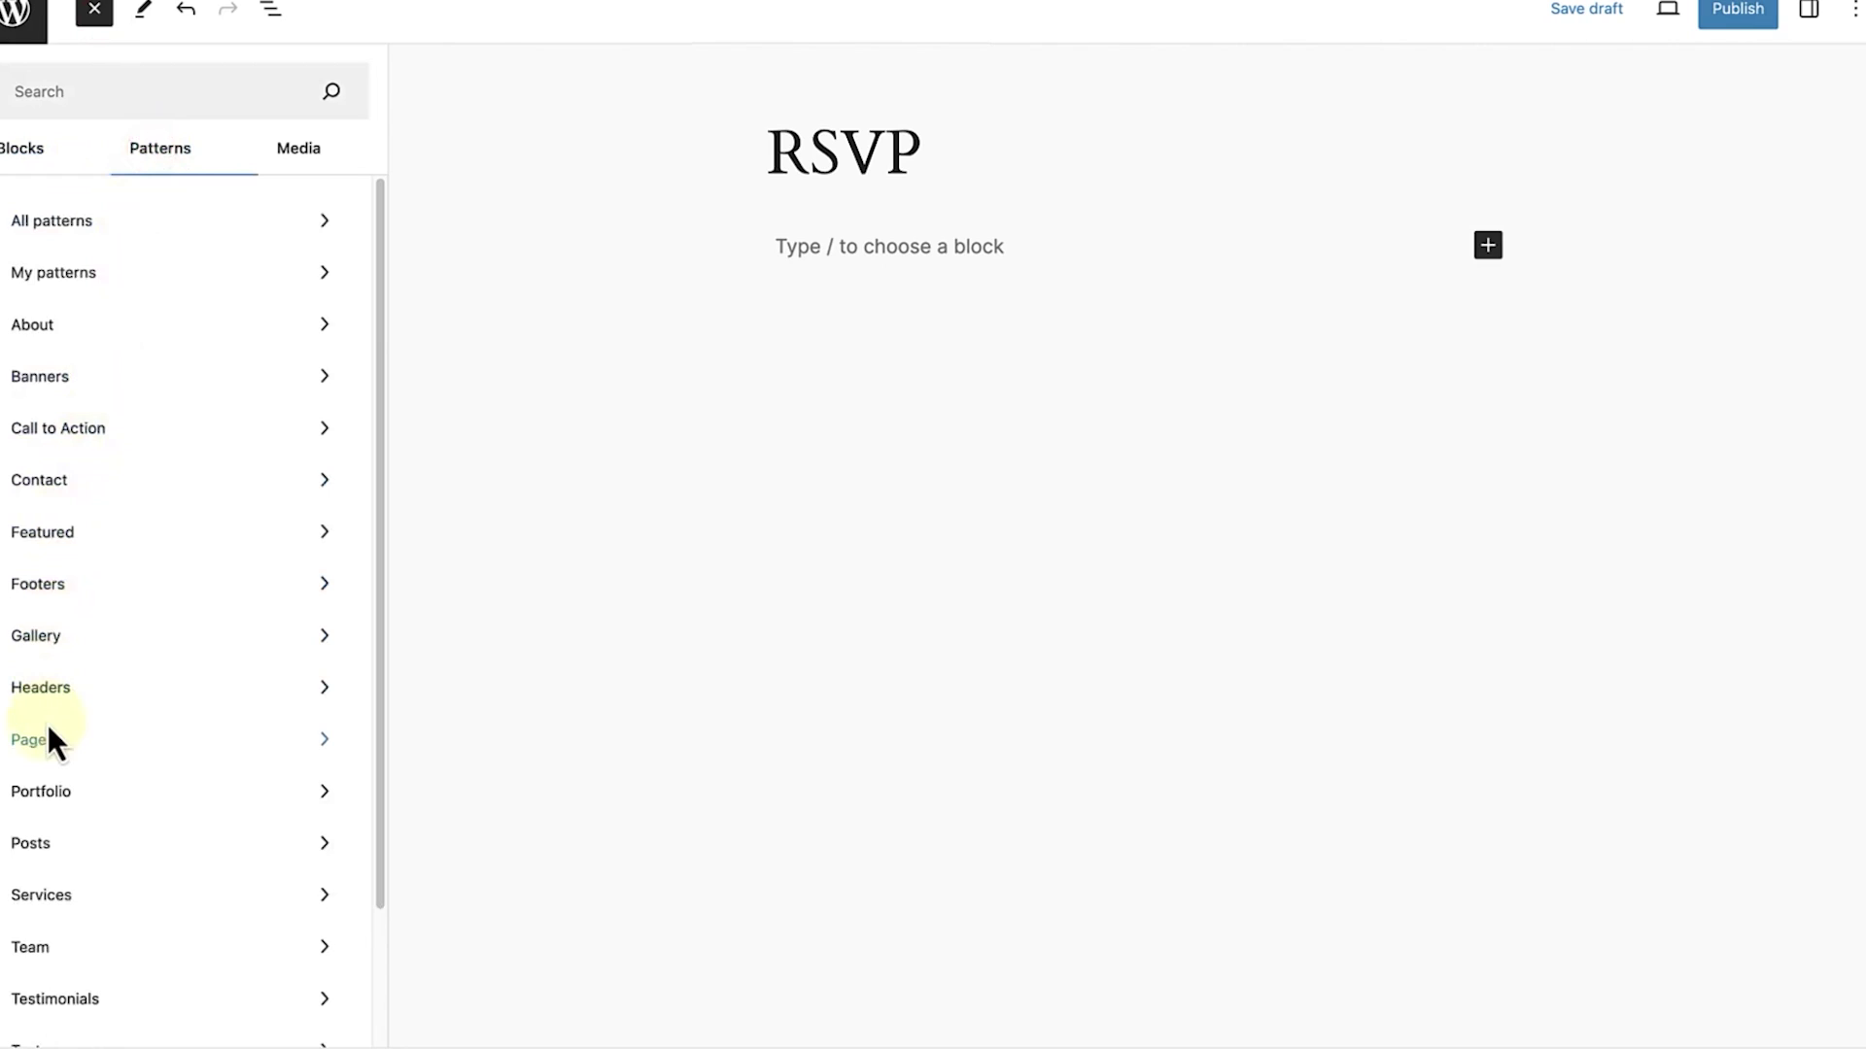